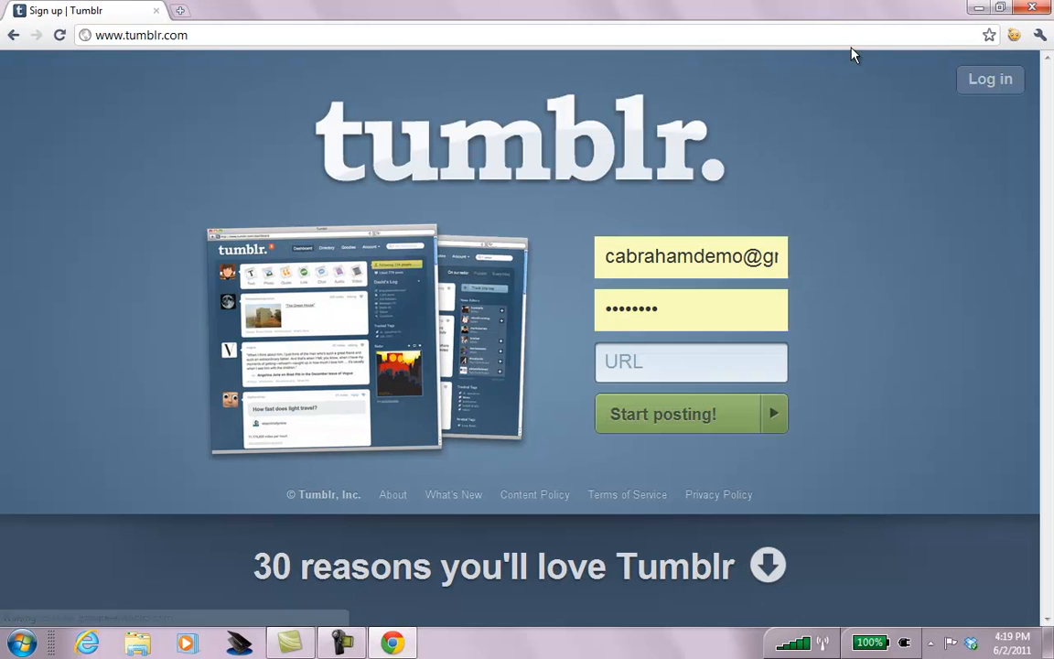
# Clear the browser-autofilled address out of the Email field.
pyautogui.tripleClick(641, 256)
pyautogui.press('BackSpace')
pyautogui.press('Tab')
pyautogui.press('Tab')
pyautogui.click(694, 261)
pyautogui.click(842, 260)
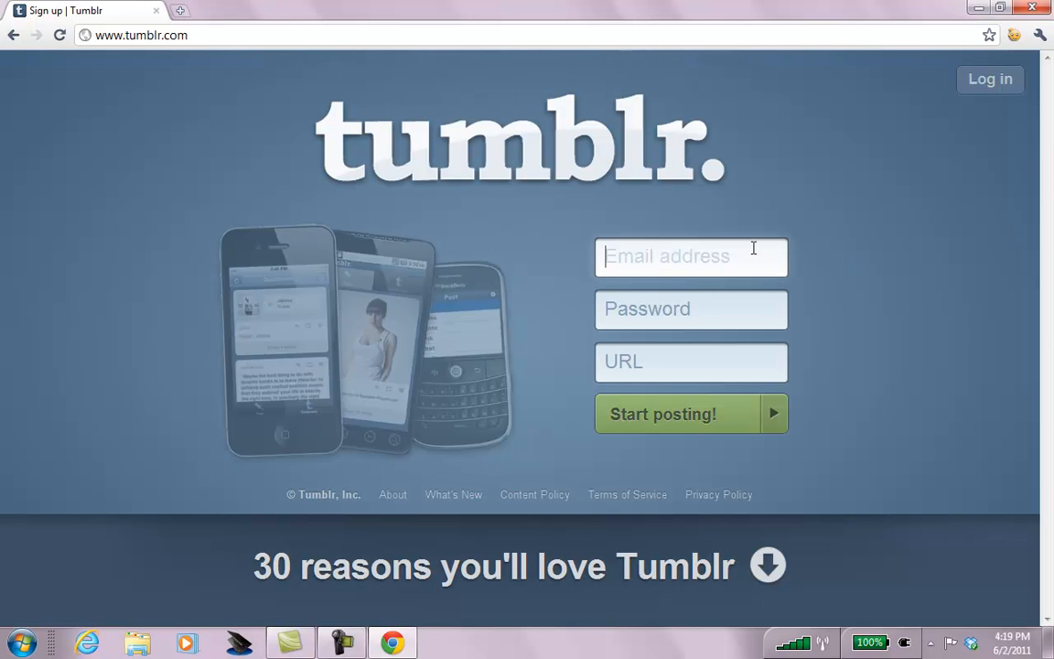
# Type a Gmail sign-up address, then select and delete it again.
pyautogui.click(735, 257)
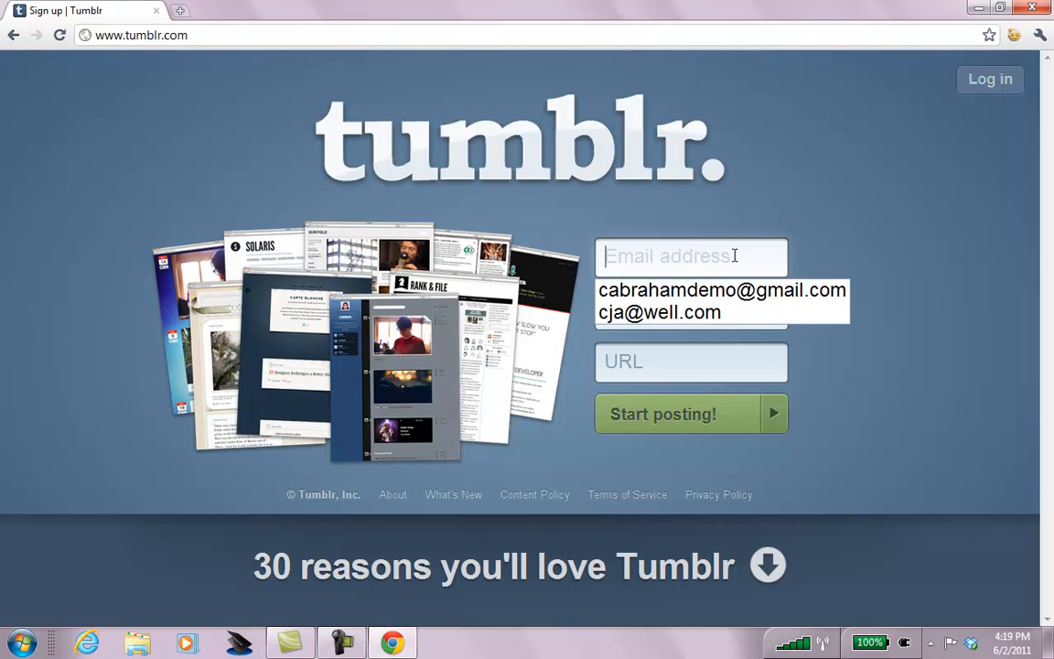
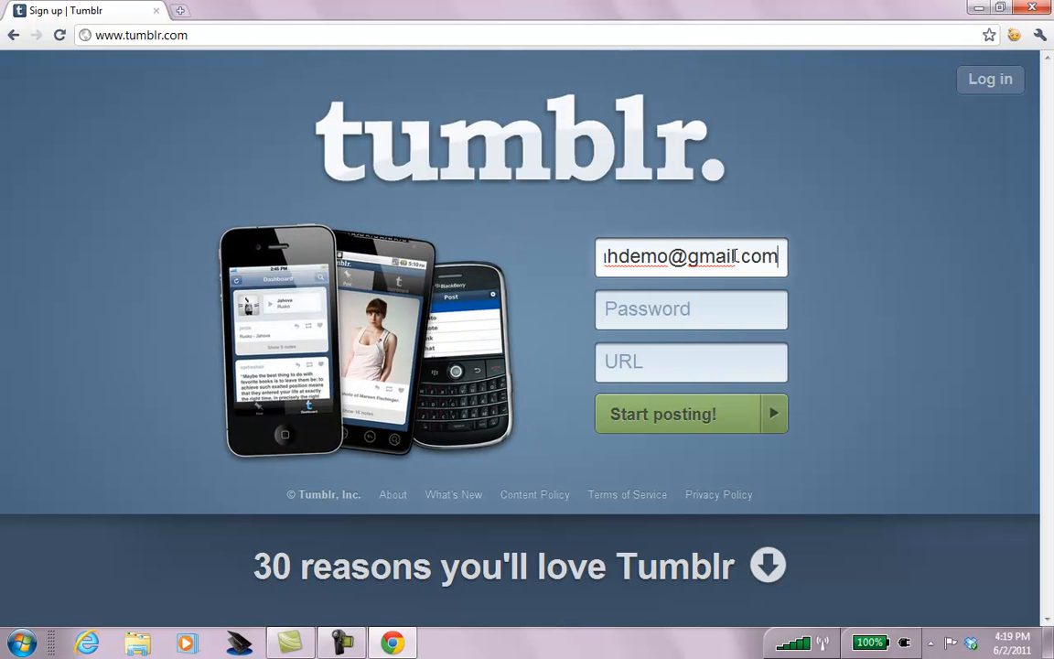
pyautogui.hotkey('ctrl', 'a')
pyautogui.press('BackSpace')
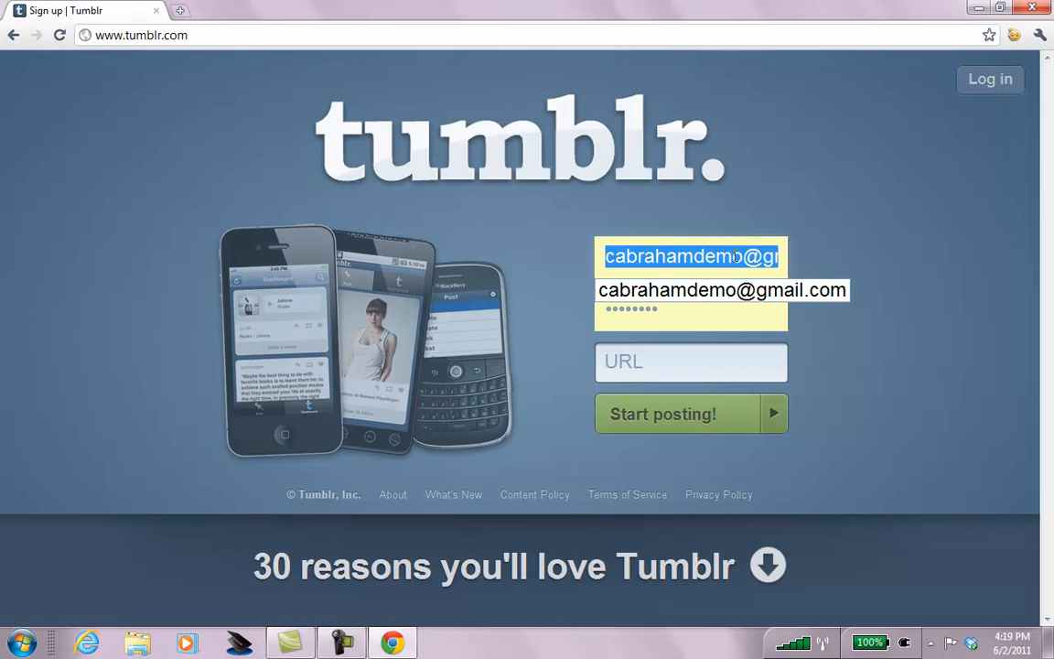
# Dismiss the saved-email suggestions and empty the Email field once more.
pyautogui.click(918, 265)
pyautogui.click(757, 265)
pyautogui.hotkey('ctrl', 'a')
pyautogui.press('BackSpace')
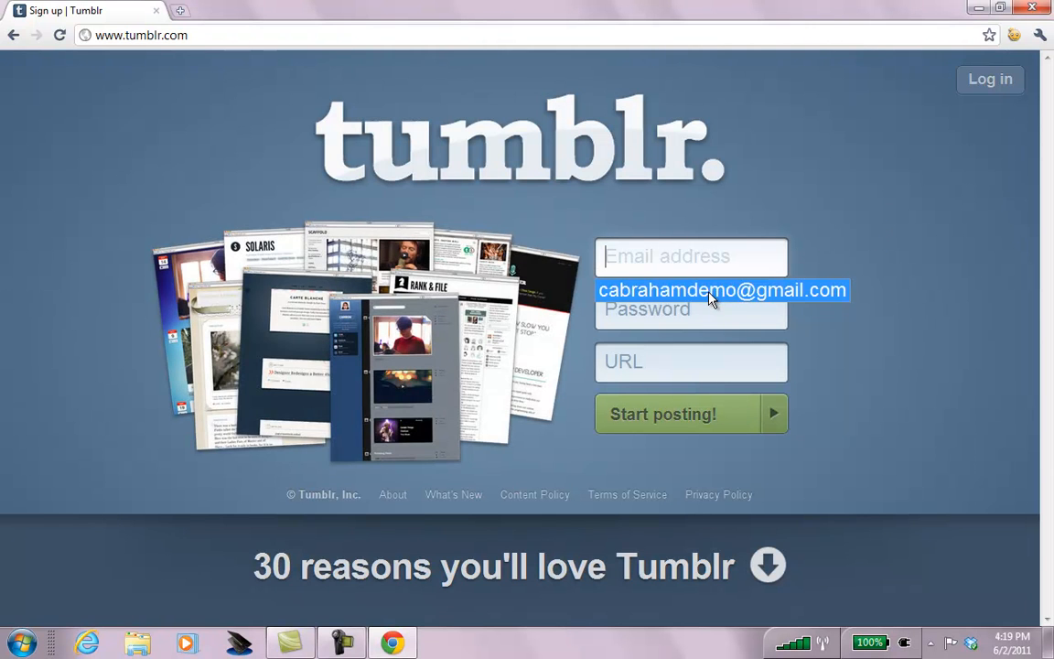
# Paste the sign-up email, enter the password and a short blog address, then submit.
pyautogui.click(894, 289)
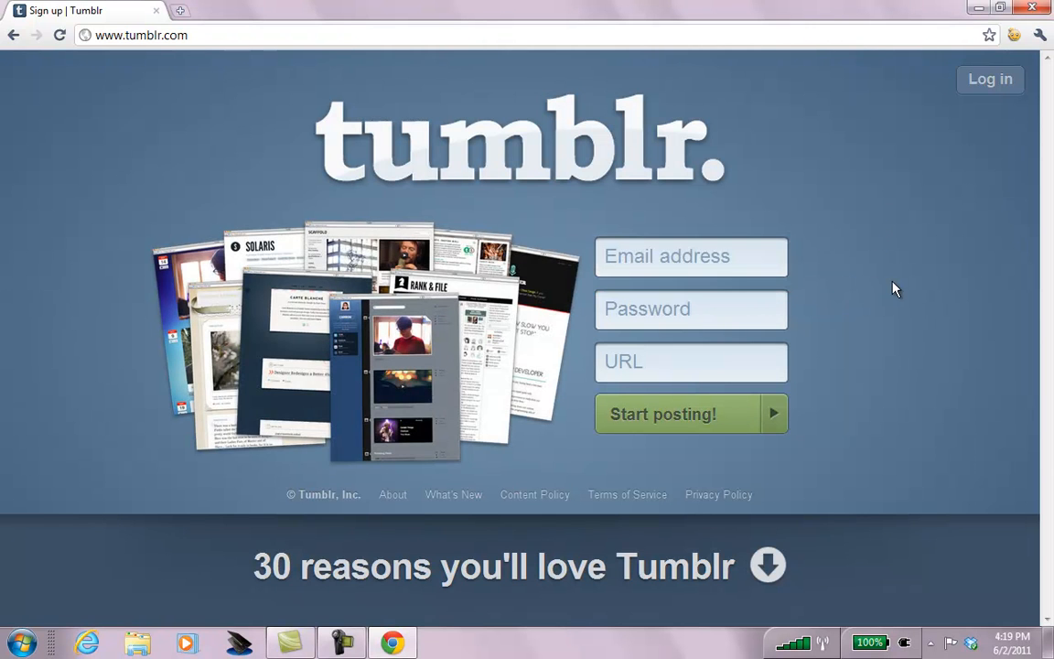
pyautogui.click(748, 261)
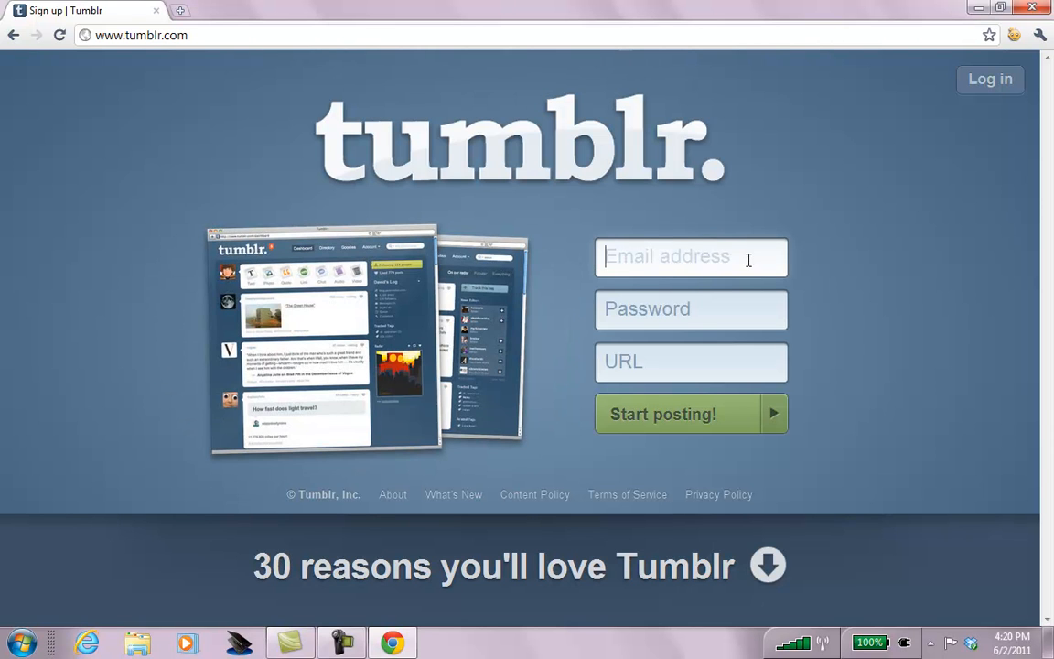
pyautogui.hotkey('ctrl', 'v')
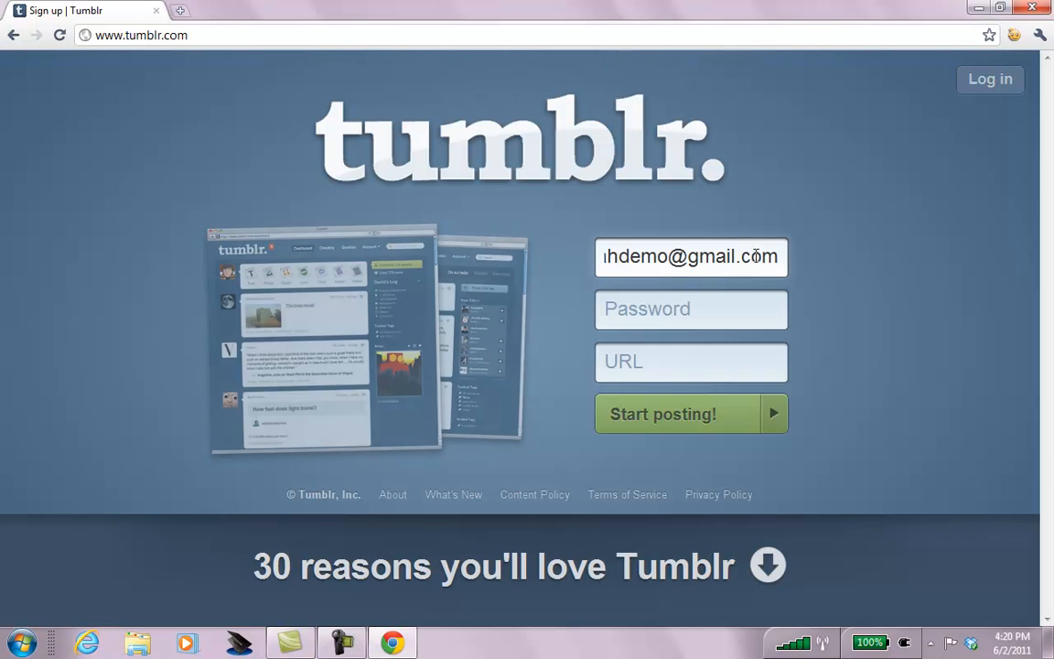
pyautogui.press('Home')
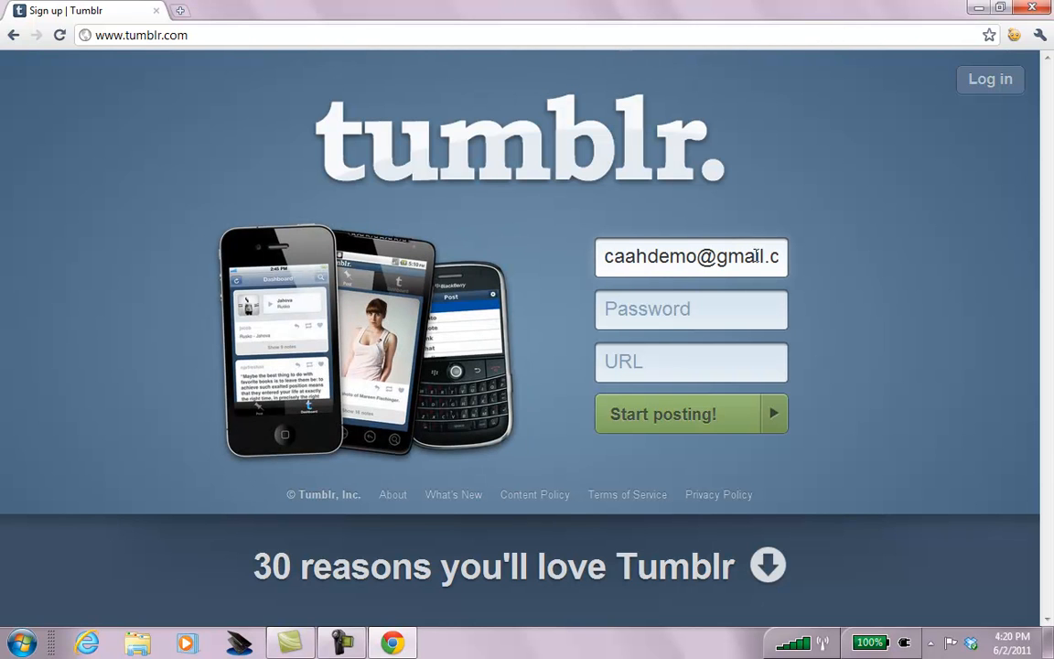
pyautogui.press('Tab')
pyautogui.write('demo1234')
pyautogui.press('Tab')
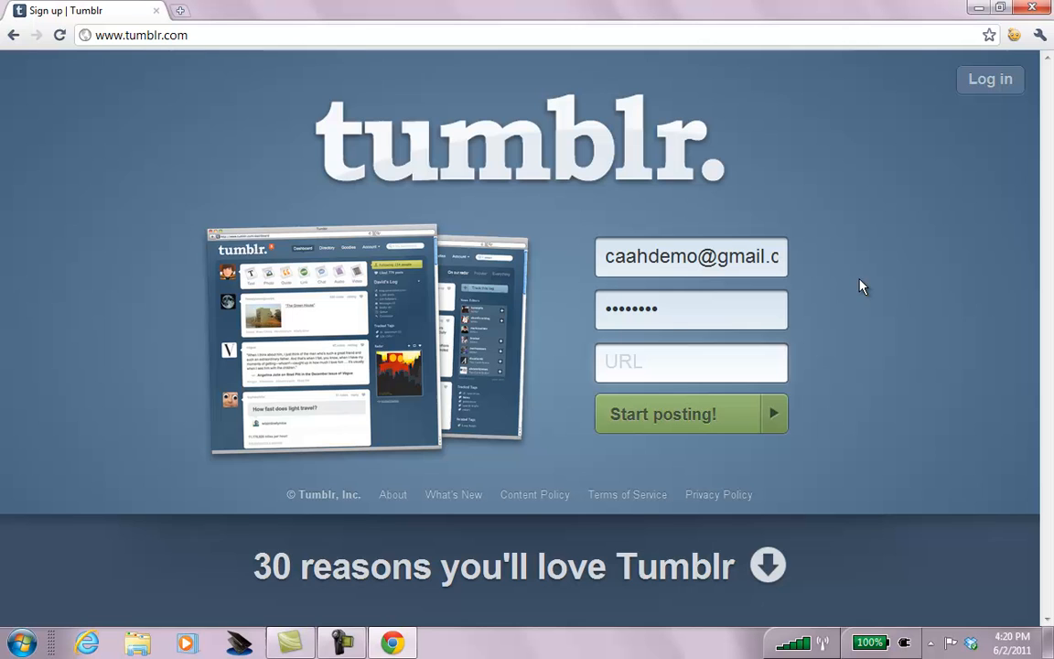
pyautogui.write('caah')
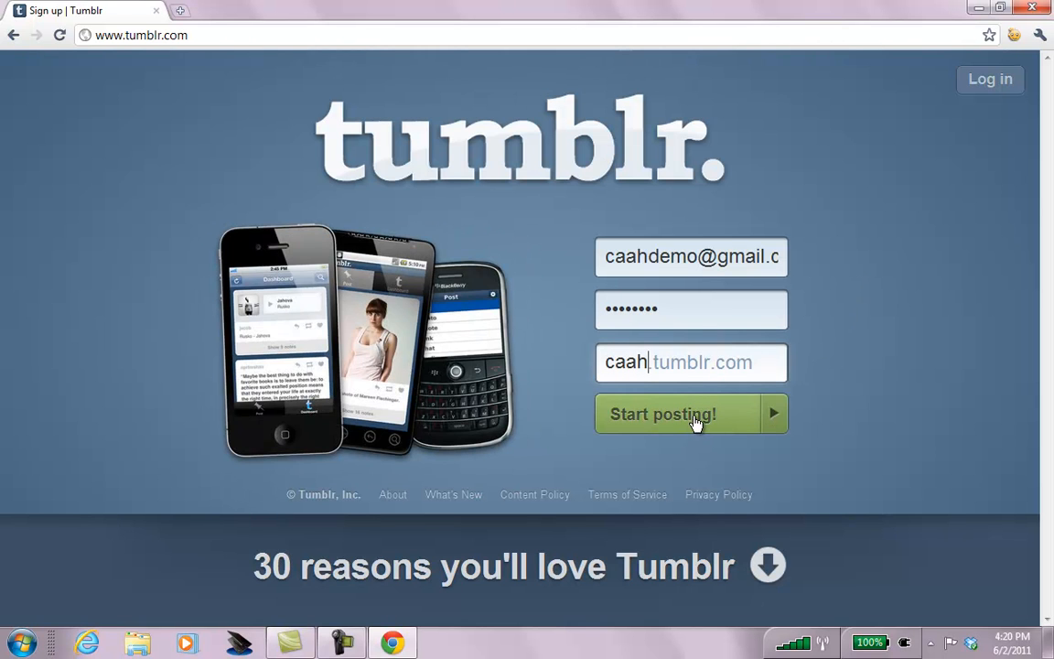
pyautogui.click(695, 421)
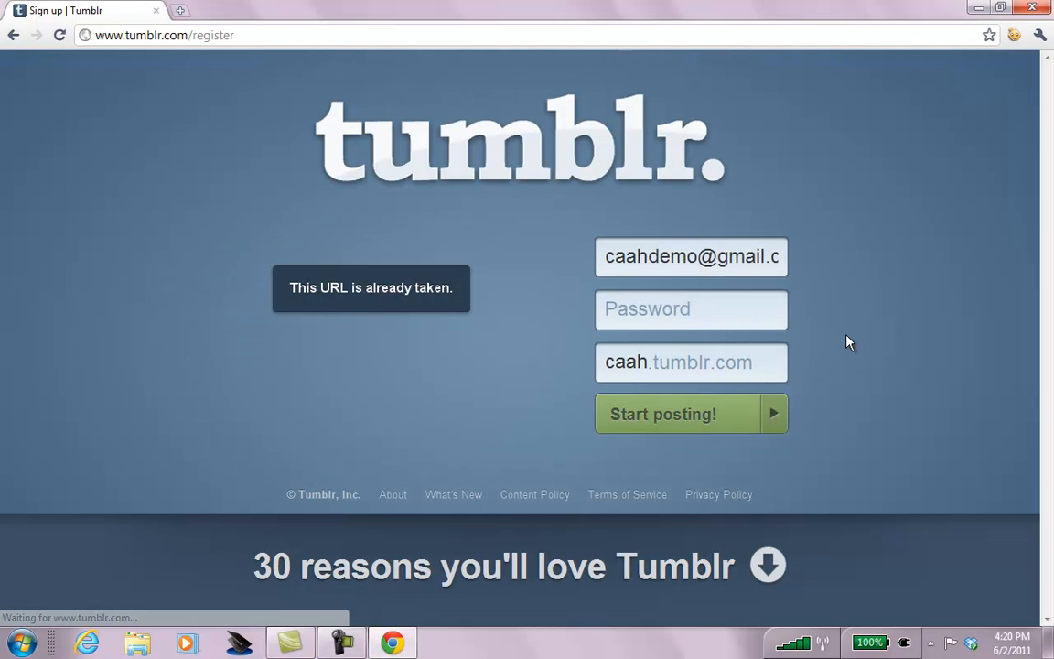
# Clear the taken blog address, retype the password, and paste the email's username as the address.
pyautogui.click(681, 362)
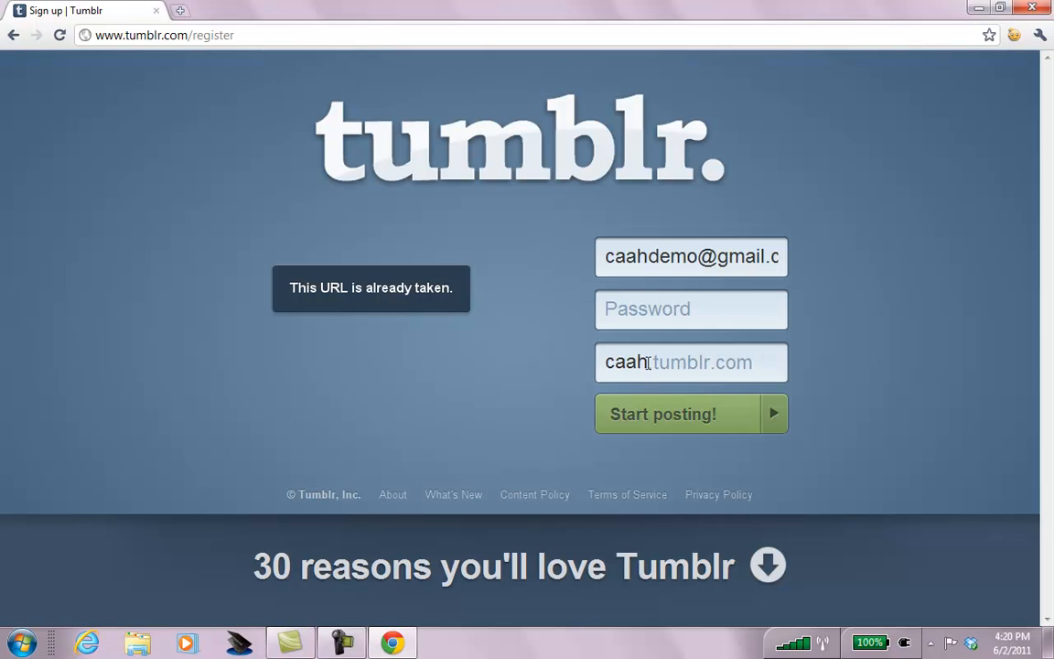
pyautogui.press('BackSpace')
pyautogui.press('BackSpace')
pyautogui.press('BackSpace')
pyautogui.press('BackSpace')
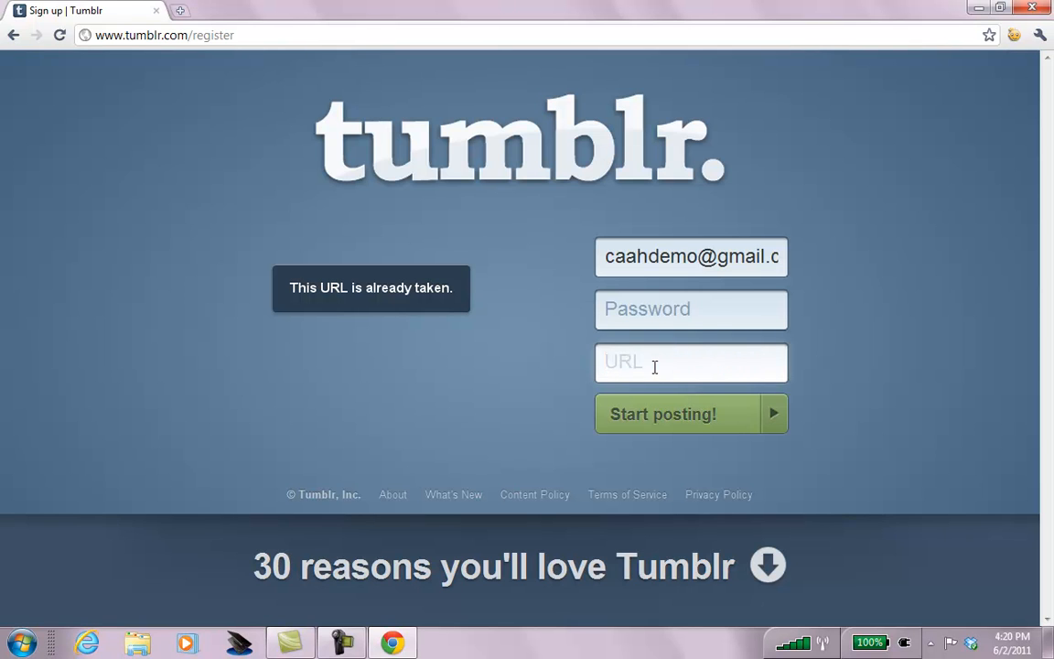
pyautogui.click(706, 301)
pyautogui.write('••••••••')
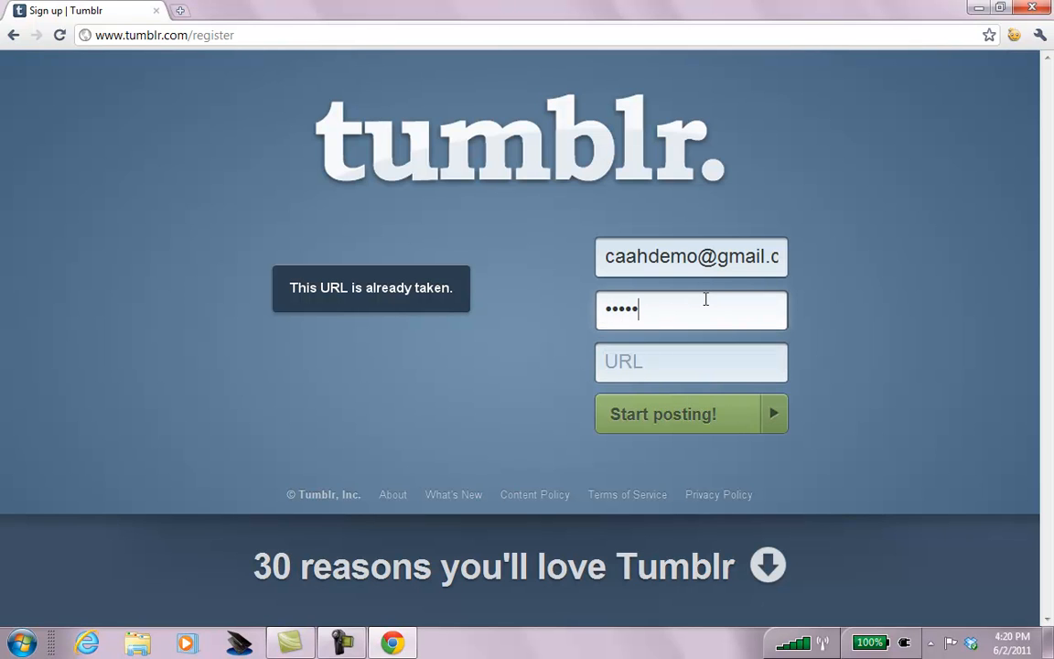
pyautogui.press('Tab')
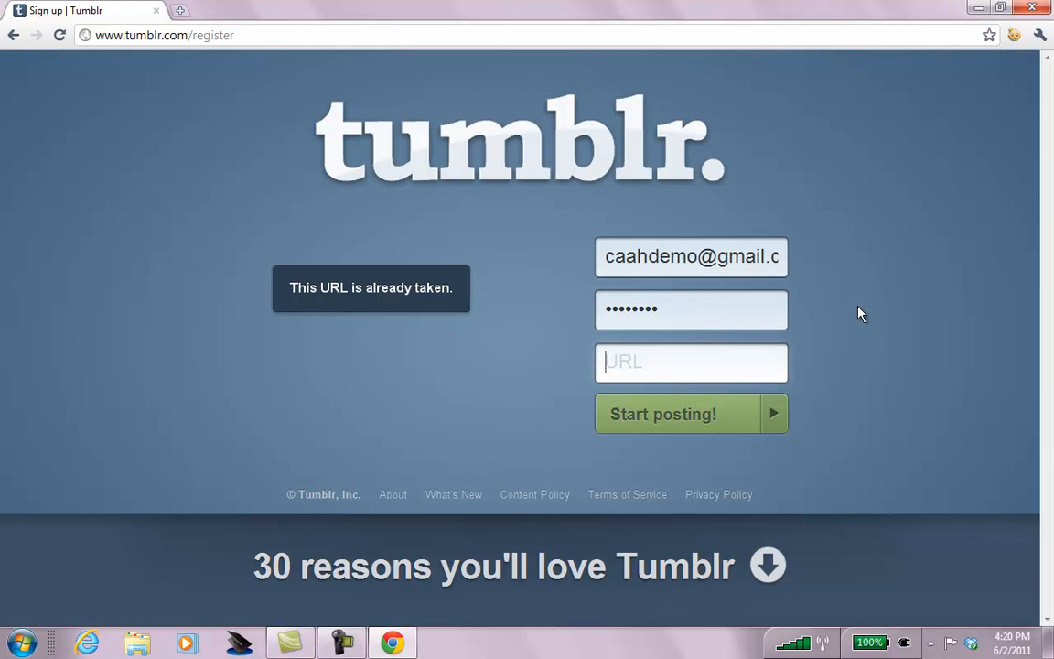
pyautogui.click(698, 256)
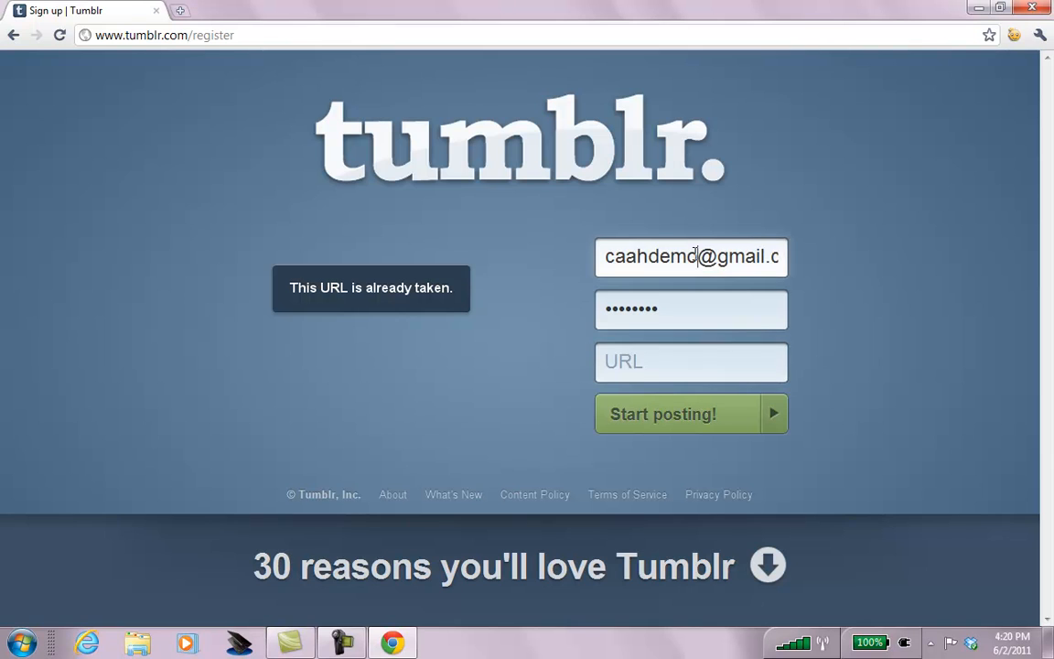
pyautogui.doubleClick(696, 256)
pyautogui.hotkey('ctrl', 'c')
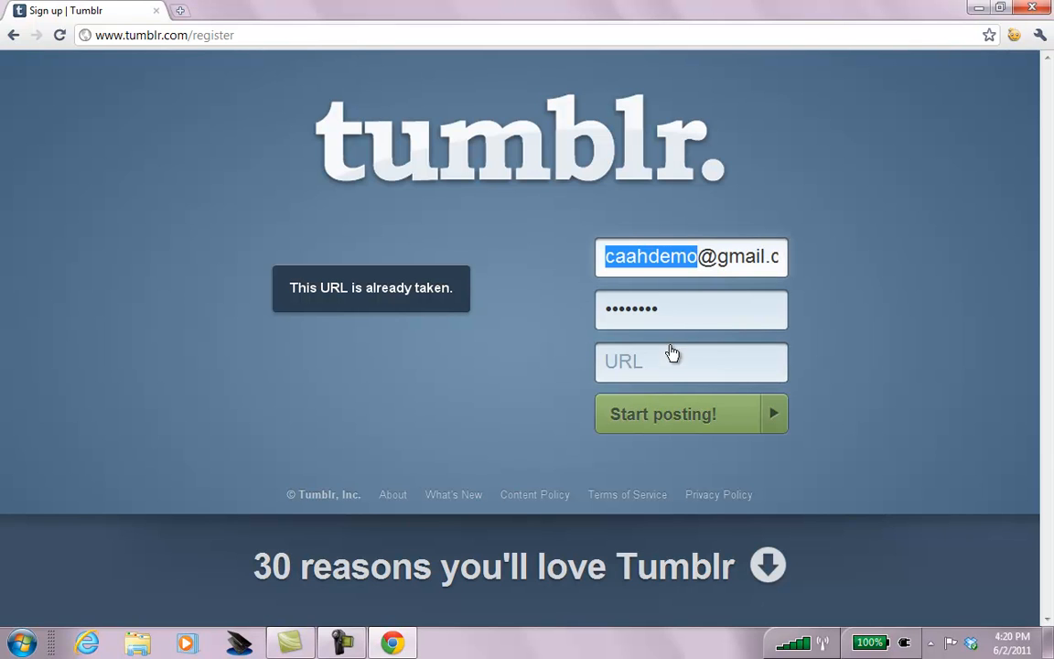
pyautogui.click(671, 357)
pyautogui.hotkey('ctrl', 'v')
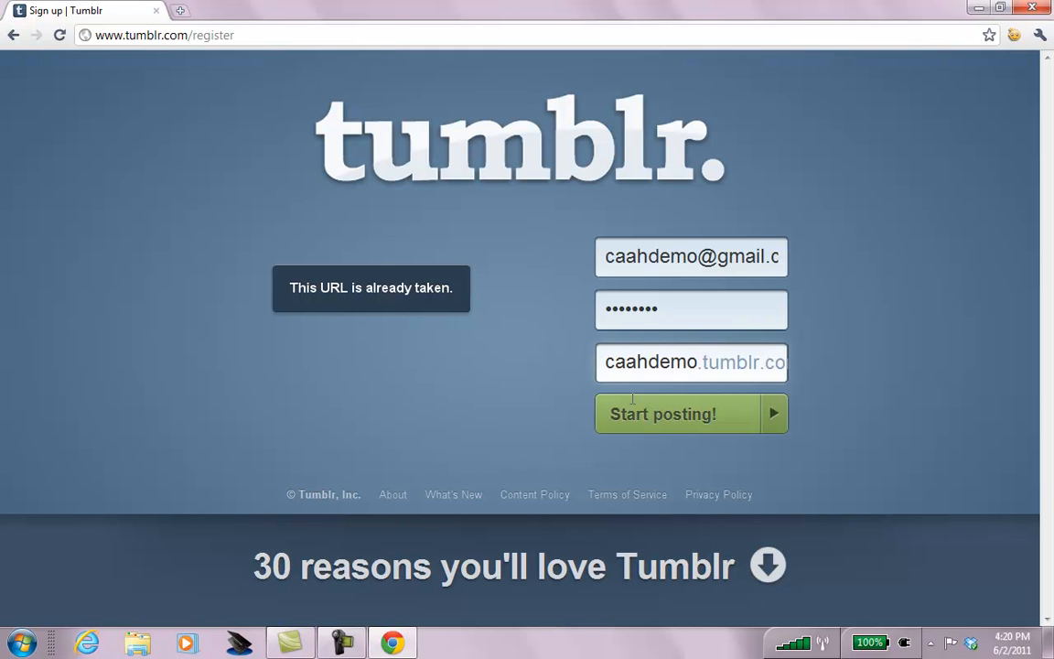
# Open the personal blog site in a new tab from the address suggestion.
pyautogui.hotkey('ctrl', 't')
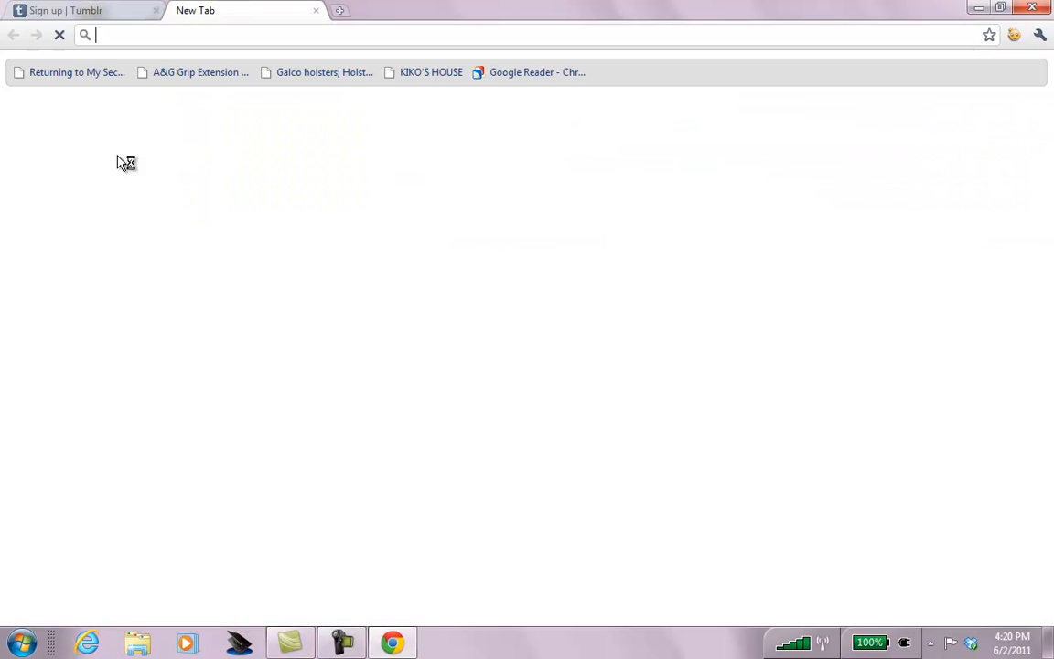
pyautogui.write('chrisabraham.com')
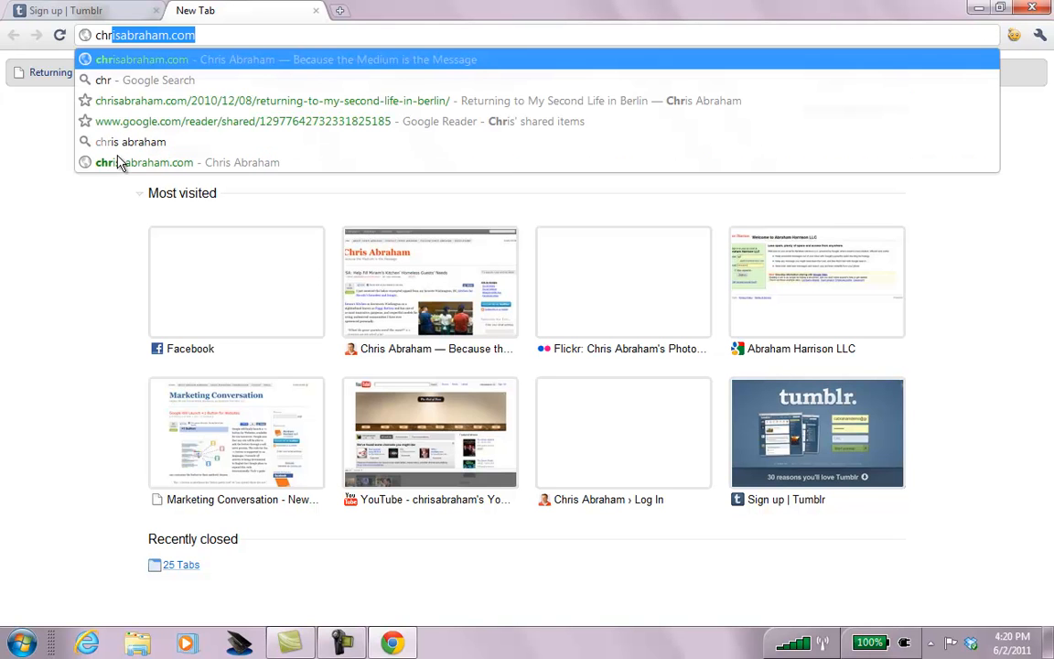
pyautogui.press('Right')
pyautogui.press('Return')
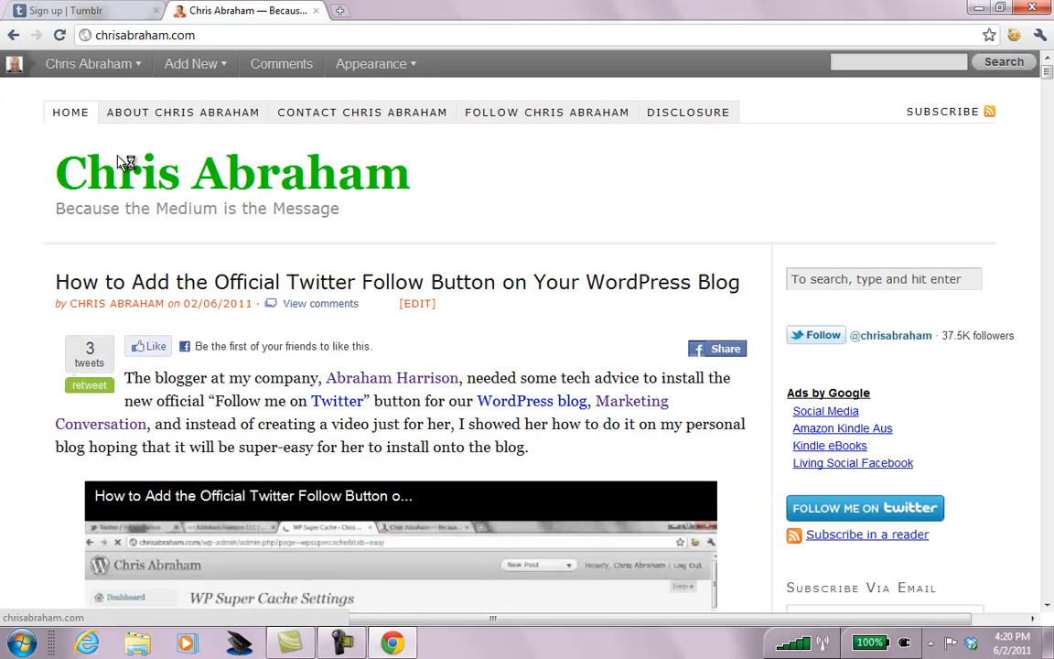
# Open marketingconversation.com in another new tab.
pyautogui.hotkey('ctrl', 't')
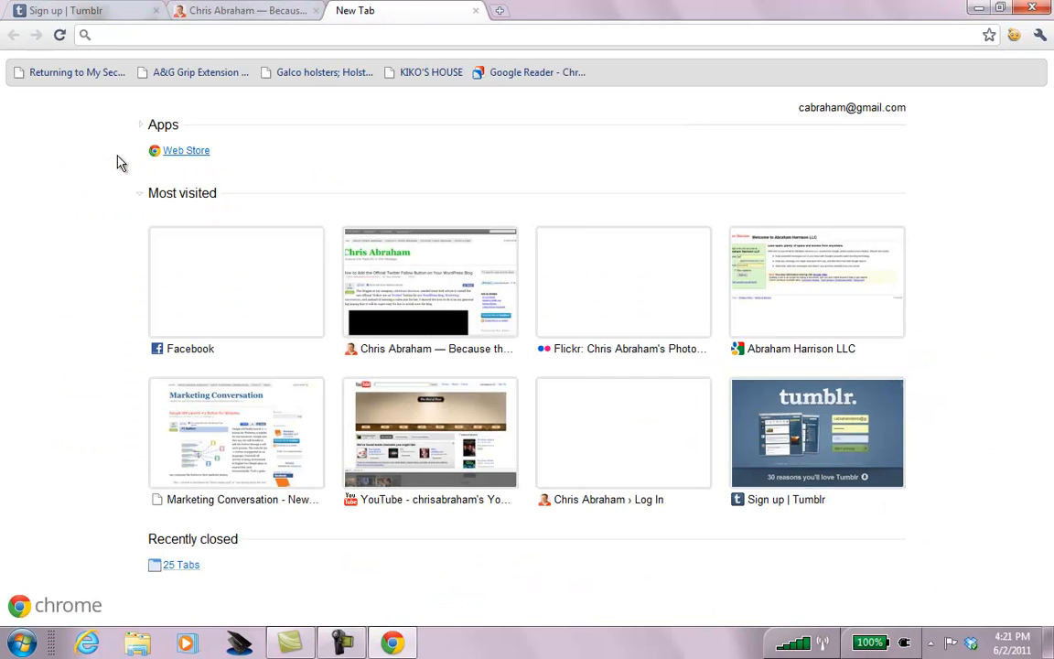
pyautogui.write('mar')
pyautogui.press('End')
pyautogui.press('Return')
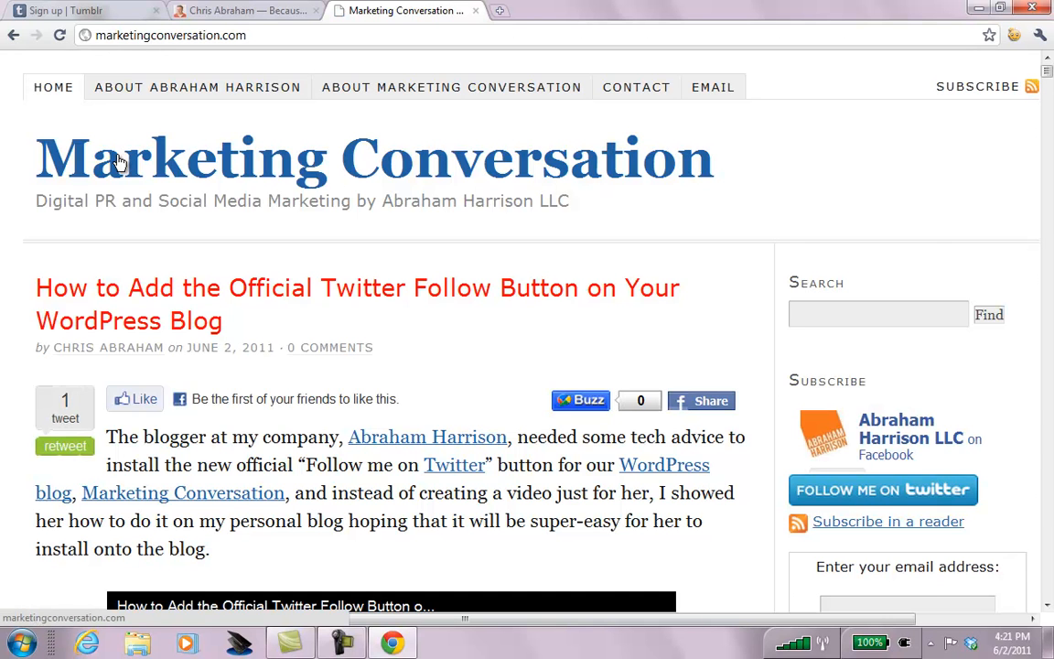
# Scroll through the Marketing Conversation blog and back up, then open a blank tab.
pyautogui.scroll(-10, 119, 161)
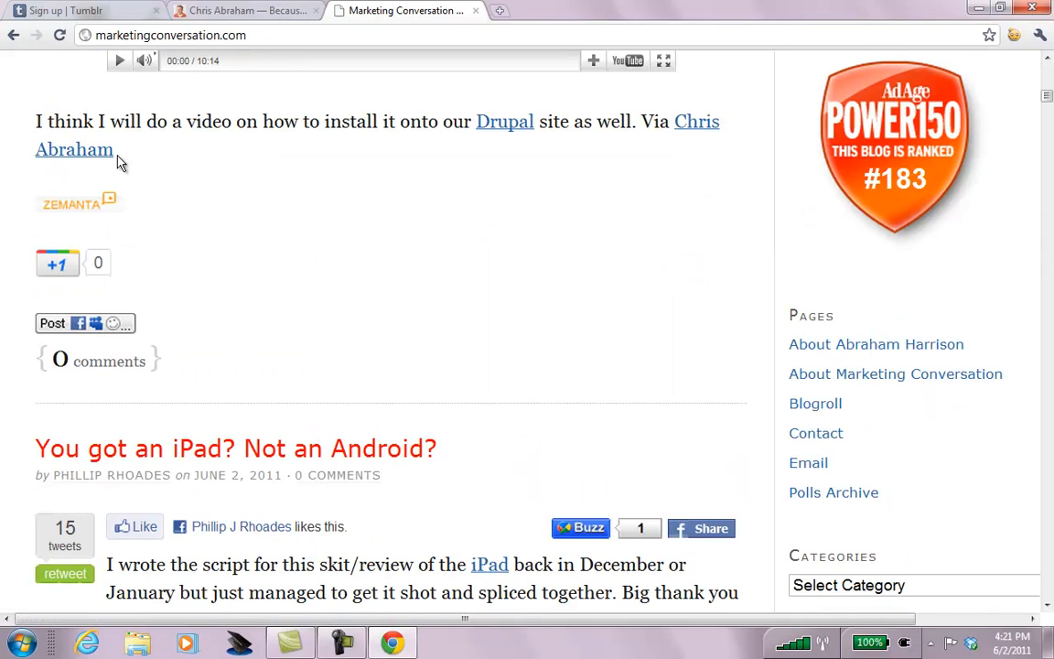
pyautogui.scroll(-8, 119, 161)
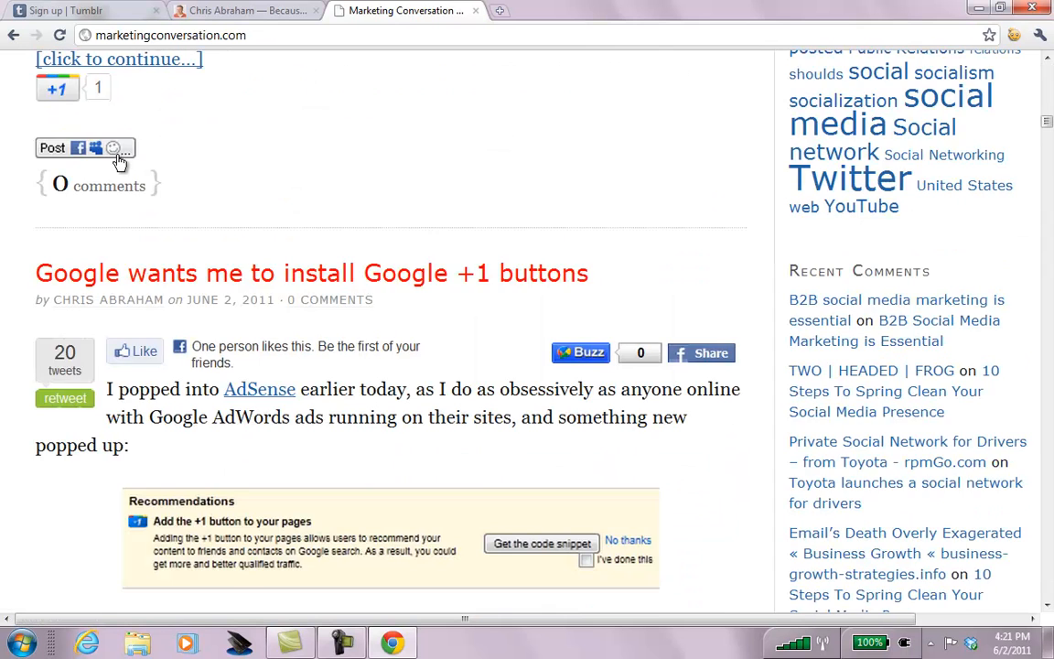
pyautogui.scroll(-10, 119, 161)
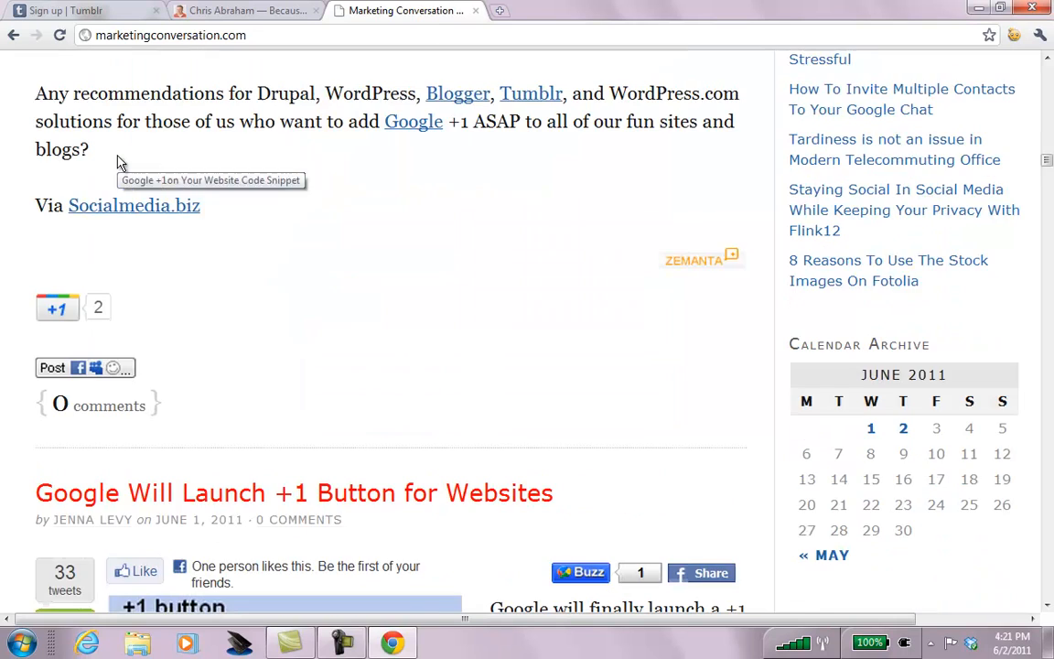
pyautogui.scroll(-6, 119, 161)
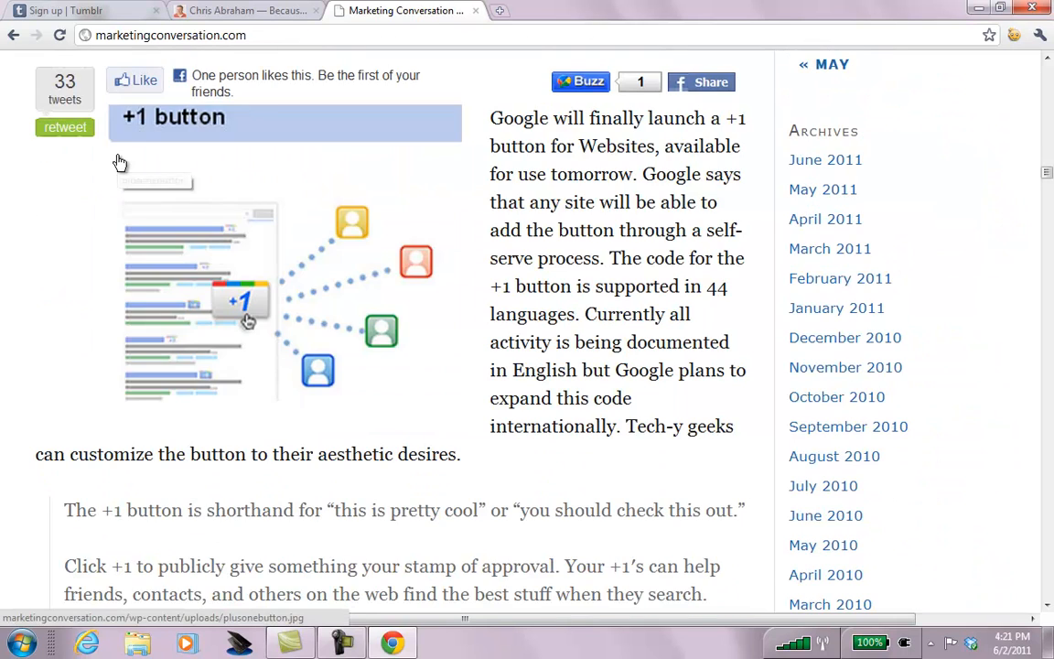
pyautogui.scroll(6, 119, 162)
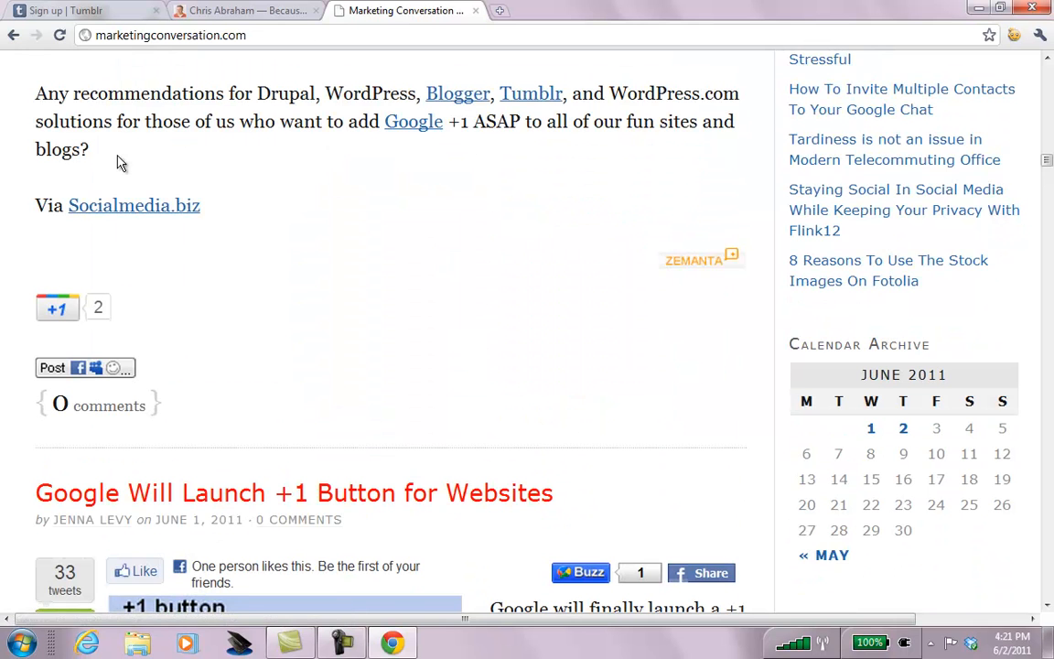
pyautogui.scroll(-15, 119, 162)
pyautogui.scroll(-5, 120, 162)
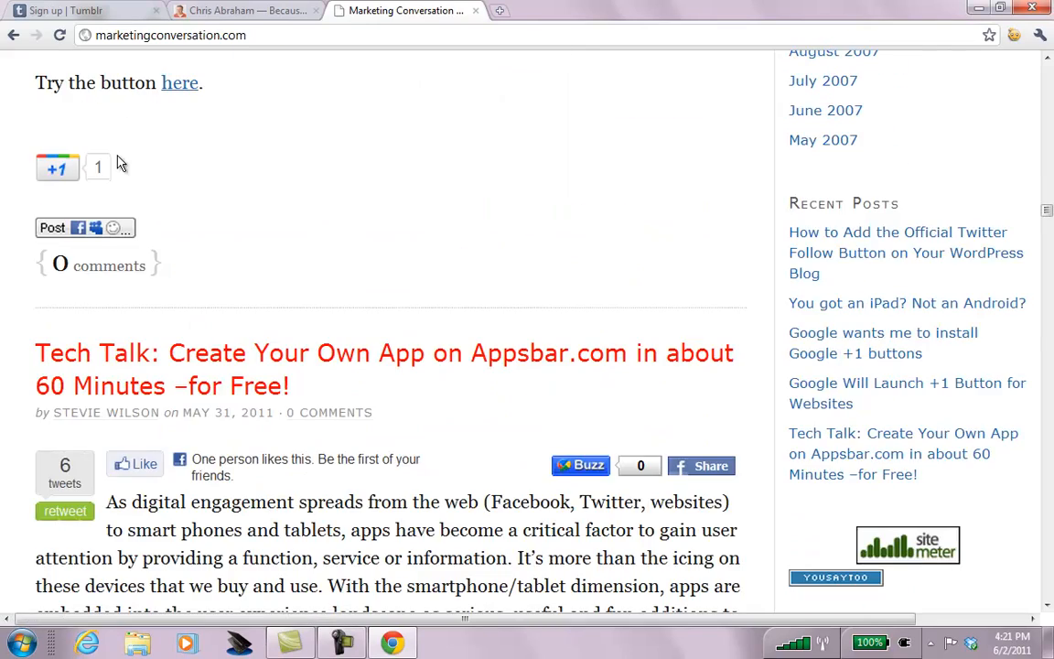
pyautogui.scroll(-11, 119, 163)
pyautogui.scroll(20, 119, 163)
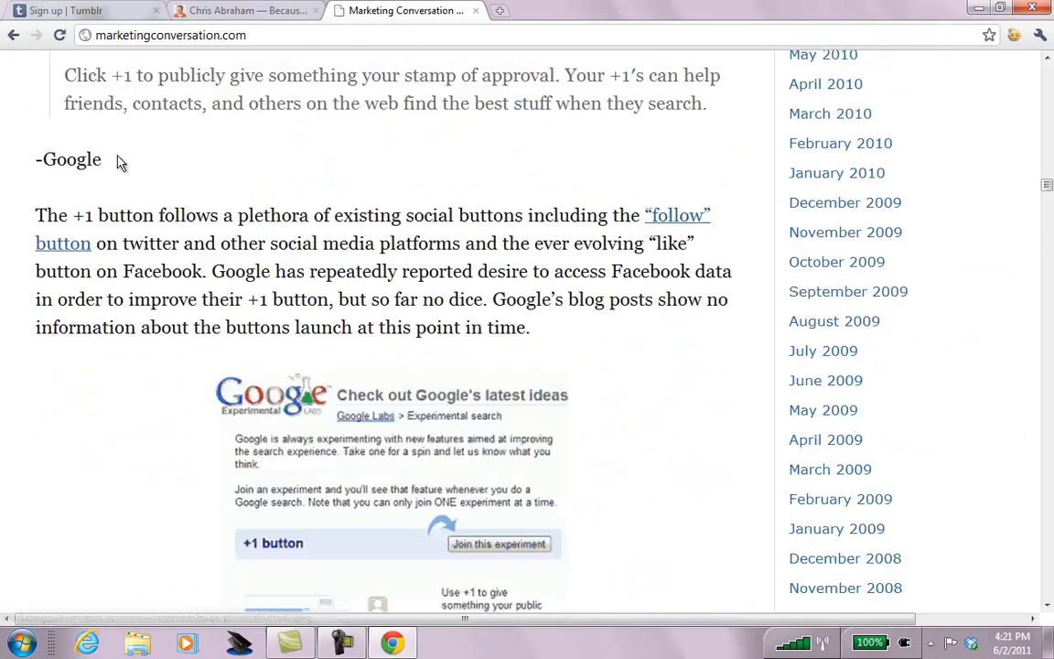
pyautogui.scroll(20, 119, 161)
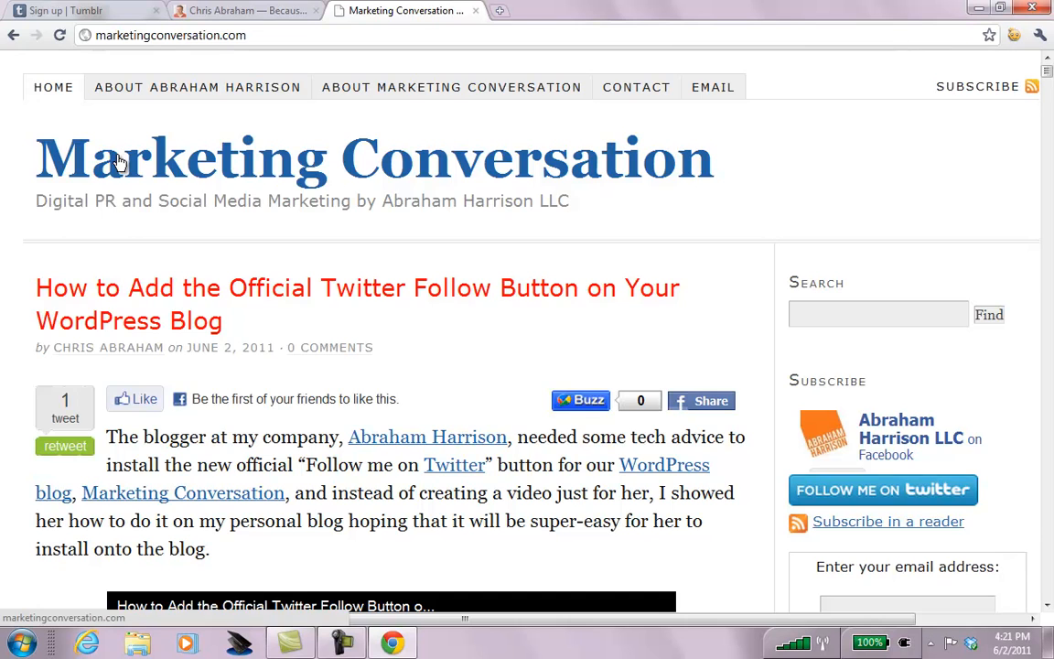
pyautogui.hotkey('ctrl', 't')
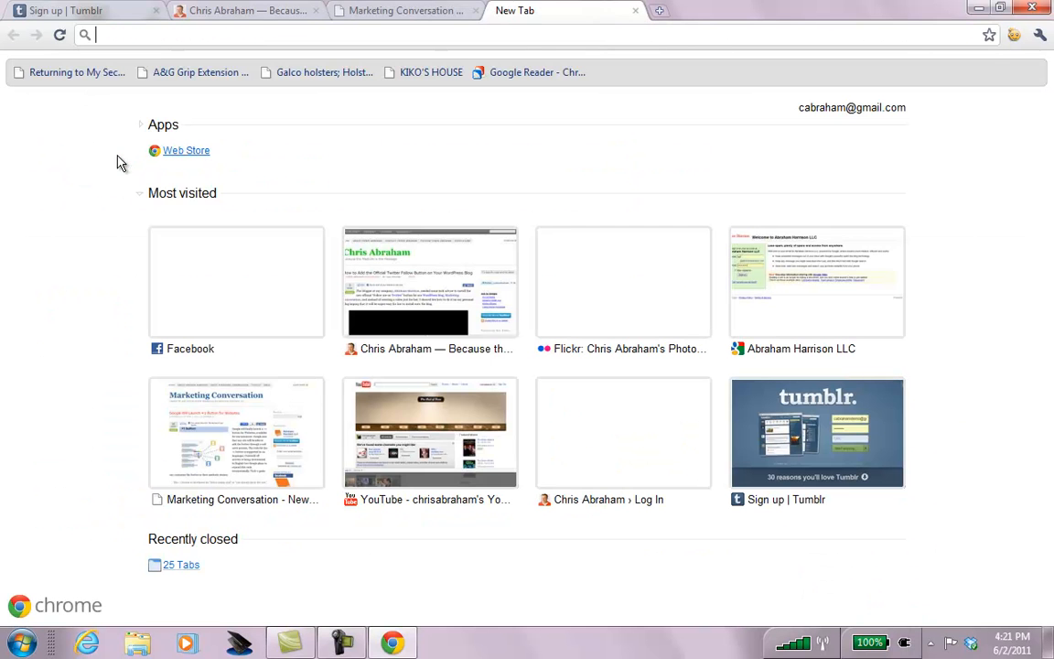
# Load the company website abrahamharrison.com in the blank tab.
pyautogui.write('ab')
pyautogui.press('Right')
pyautogui.press('Return')
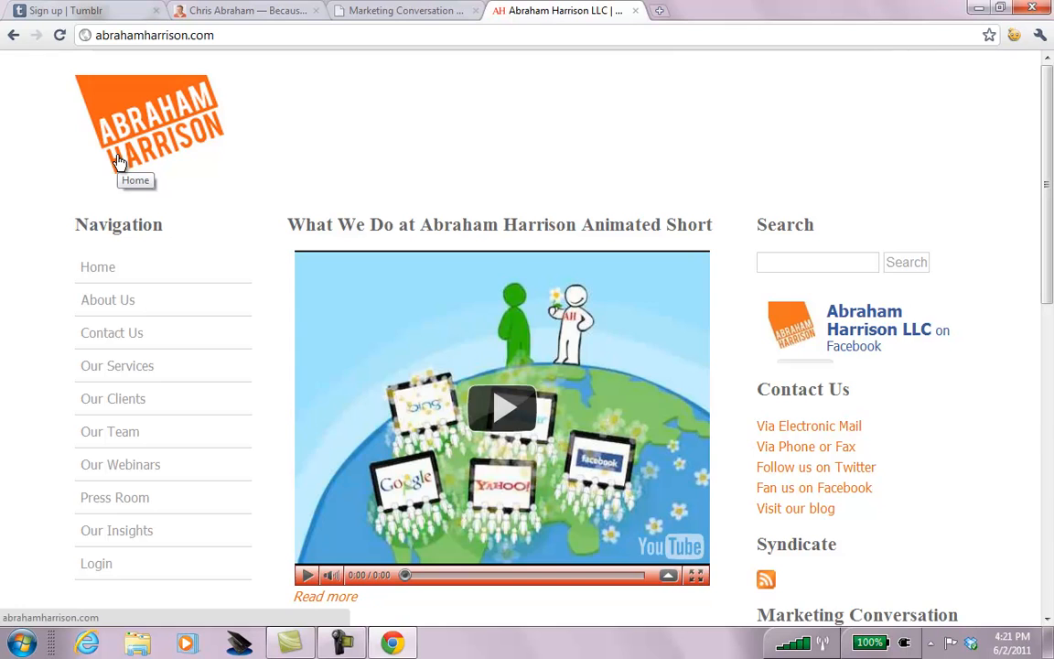
# Open the personal photo blog in another tab and scroll through it.
pyautogui.hotkey('ctrl', 't')
pyautogui.write('chris-abraham.com')
pyautogui.press('Right')
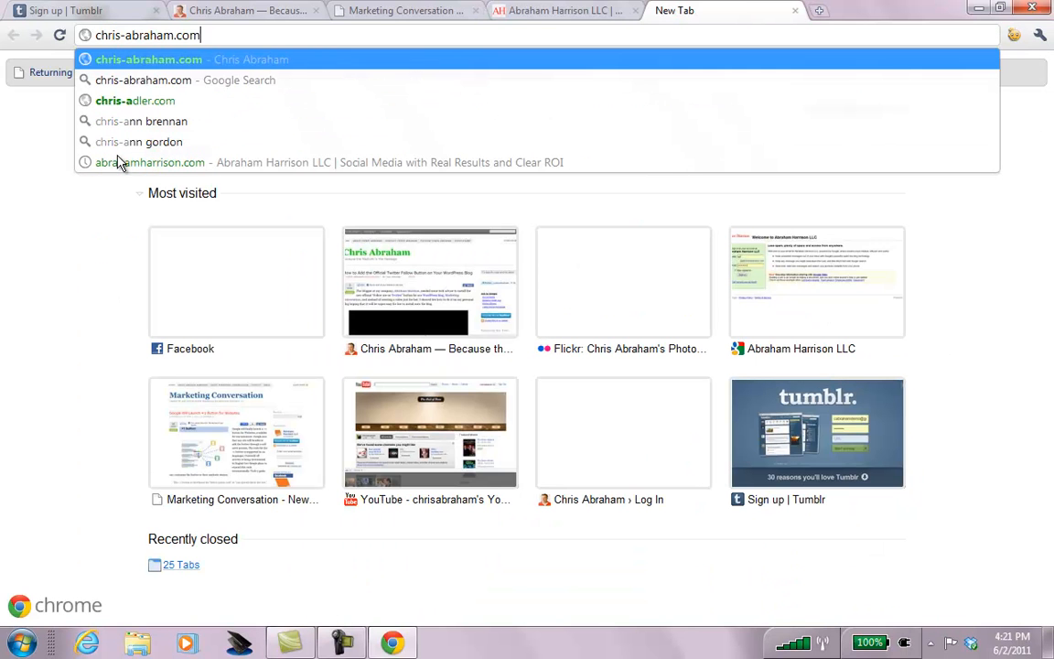
pyautogui.press('Return')
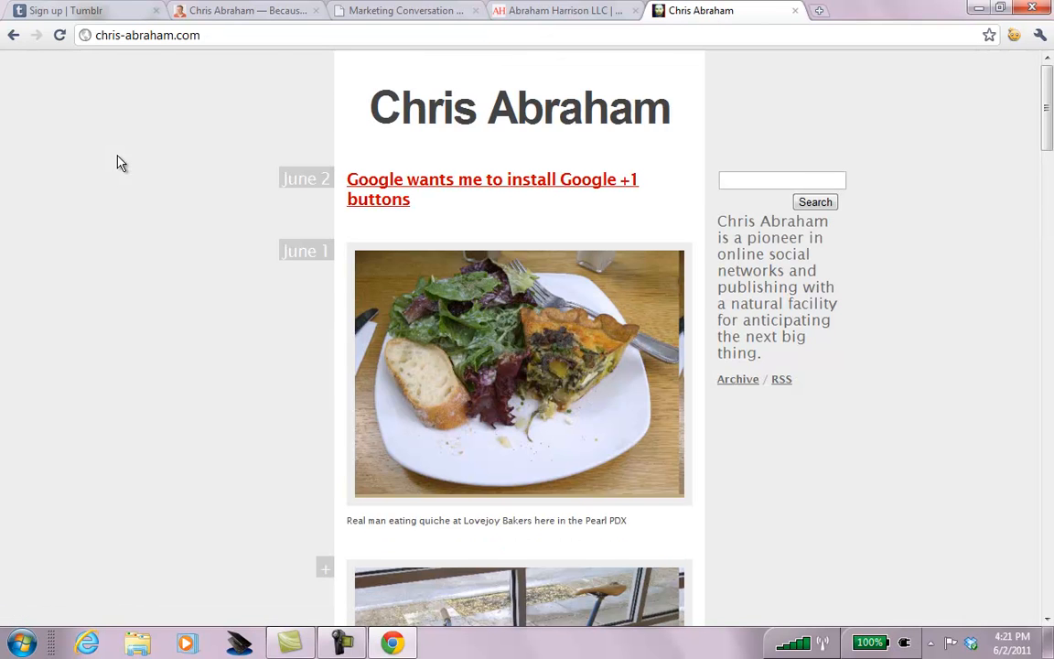
pyautogui.scroll(-4, 118, 163)
pyautogui.scroll(-8, 117, 162)
pyautogui.scroll(-14, 117, 163)
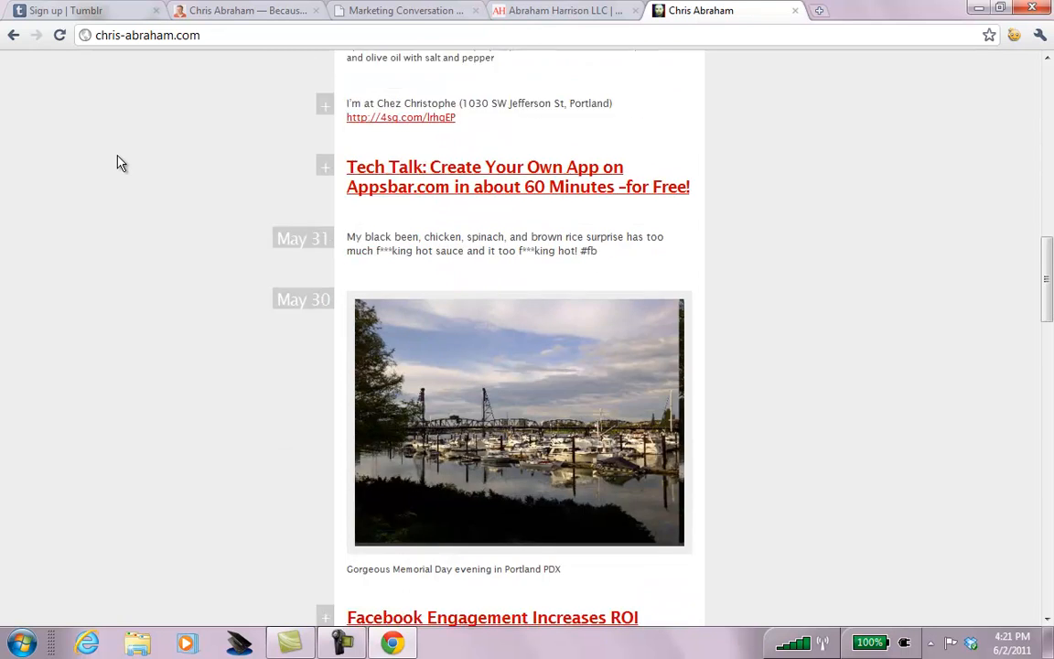
pyautogui.scroll(-7, 118, 163)
pyautogui.scroll(-9, 118, 163)
pyautogui.scroll(-20, 117, 163)
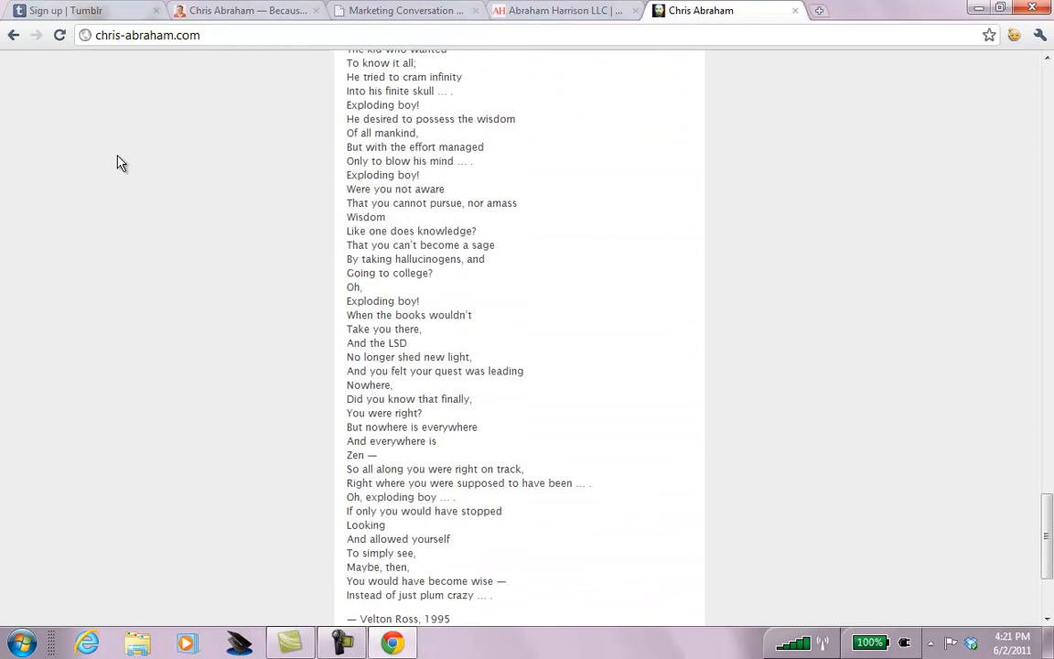
pyautogui.scroll(-5, 117, 162)
pyautogui.scroll(20, 117, 163)
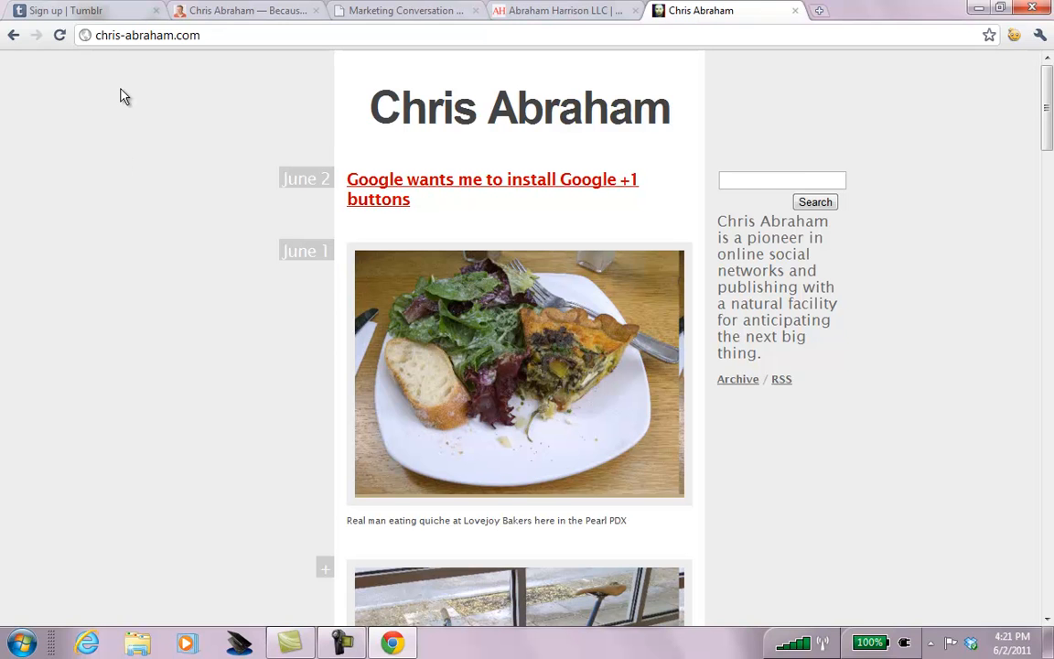
# Try the personal Tumblr blog address, then close the extra tabs.
pyautogui.click(209, 34)
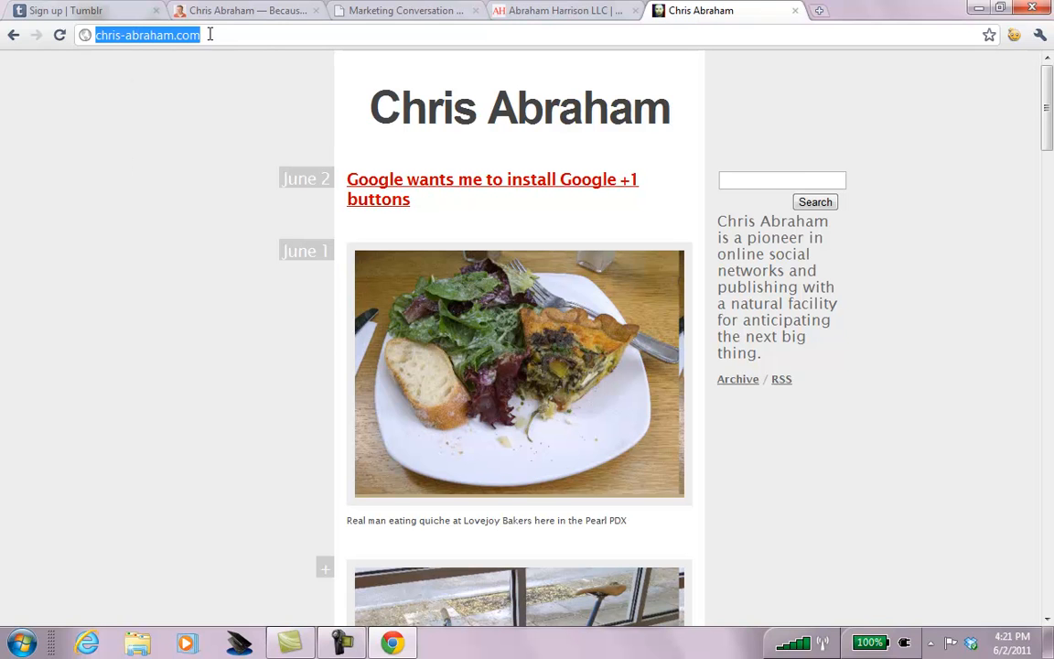
pyautogui.write('chrisabr')
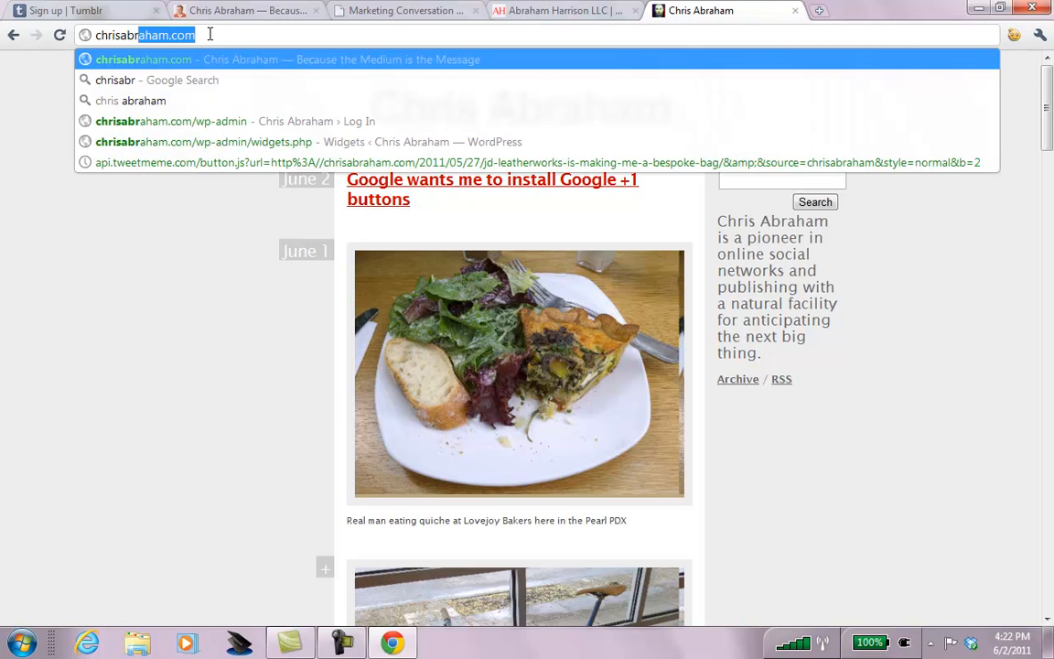
pyautogui.write('aham.tum')
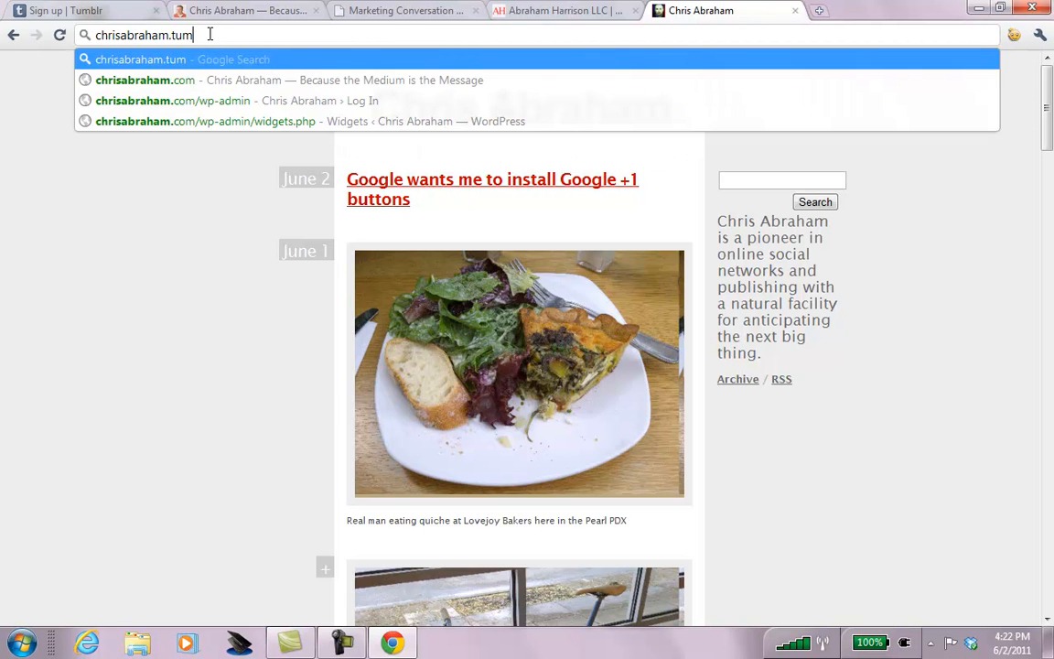
pyautogui.write('blr.com')
pyautogui.press('Return')
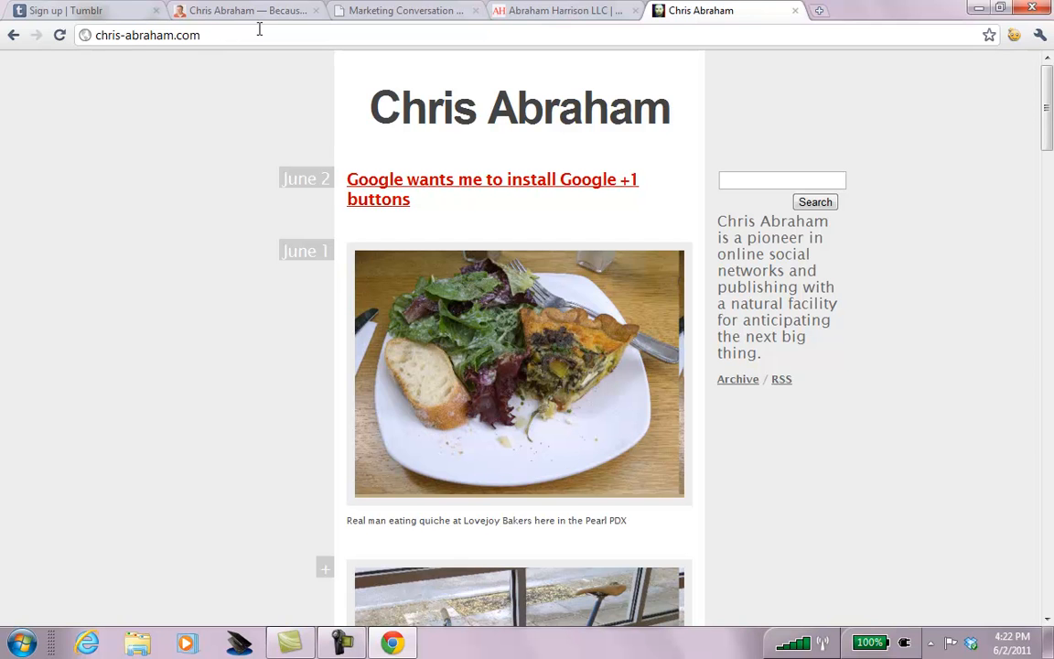
pyautogui.hotkey('ctrl', 'w')
pyautogui.hotkey('ctrl', 'w')
pyautogui.hotkey('ctrl', 'w')
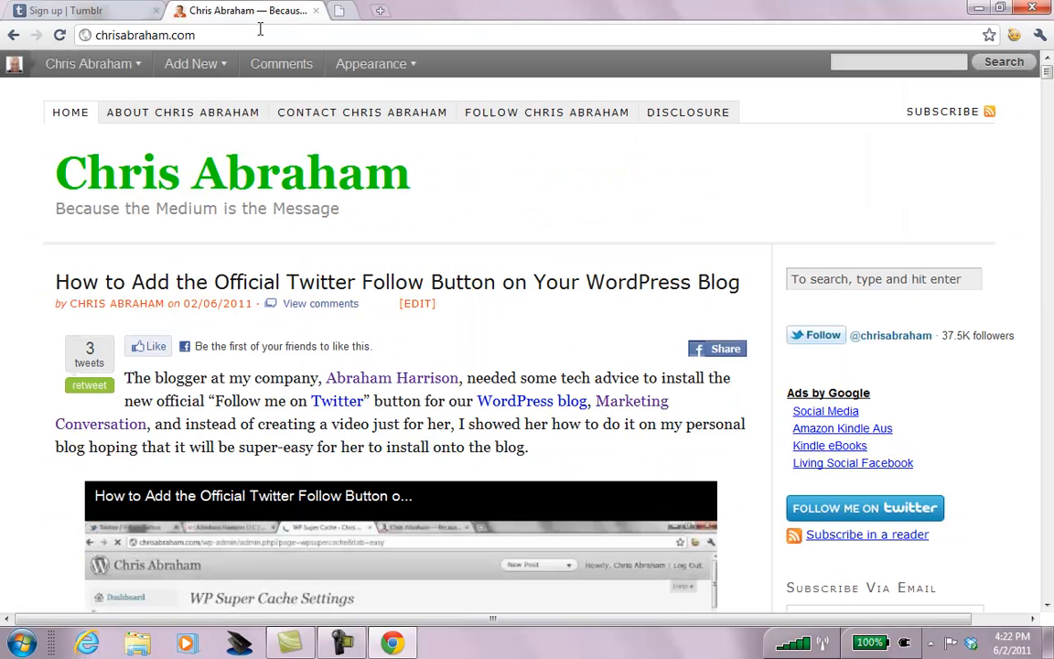
# Visit the Twitter profile, then the company Facebook page facebook.com/abrahamharrison.
pyautogui.click(261, 31)
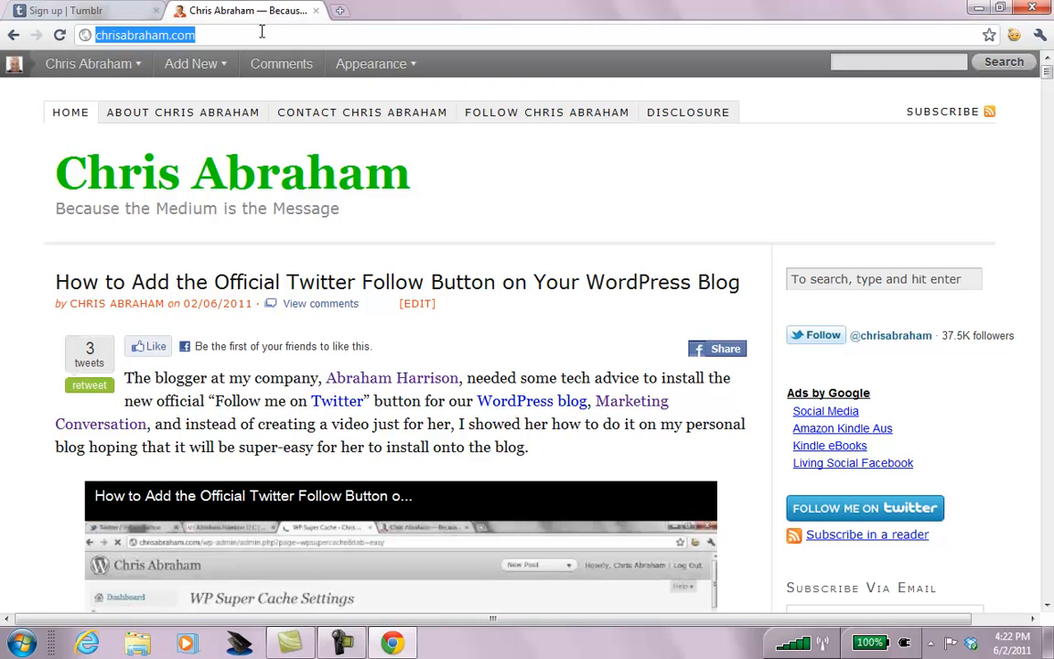
pyautogui.write('tw')
pyautogui.press('Down')
pyautogui.press('Down')
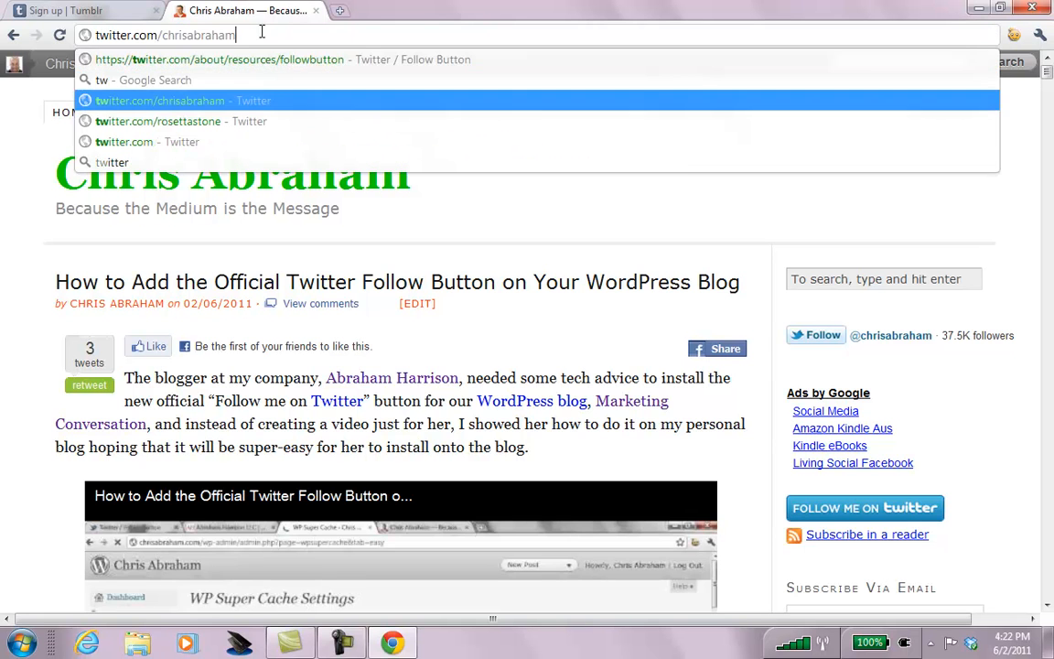
pyautogui.press('Return')
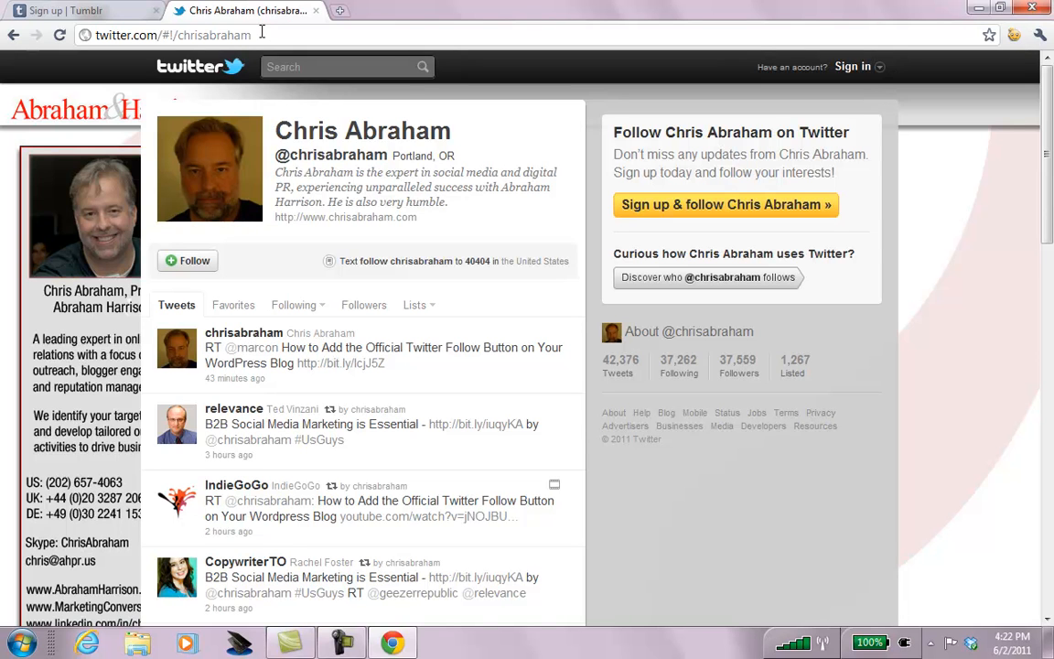
pyautogui.click(262, 32)
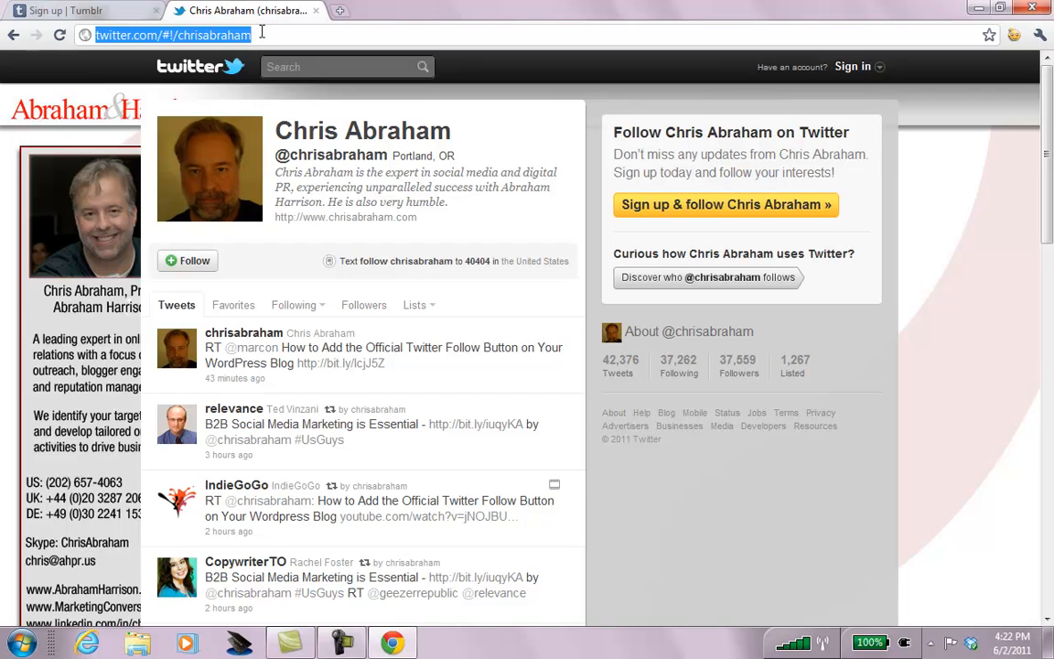
pyautogui.write('faceboo')
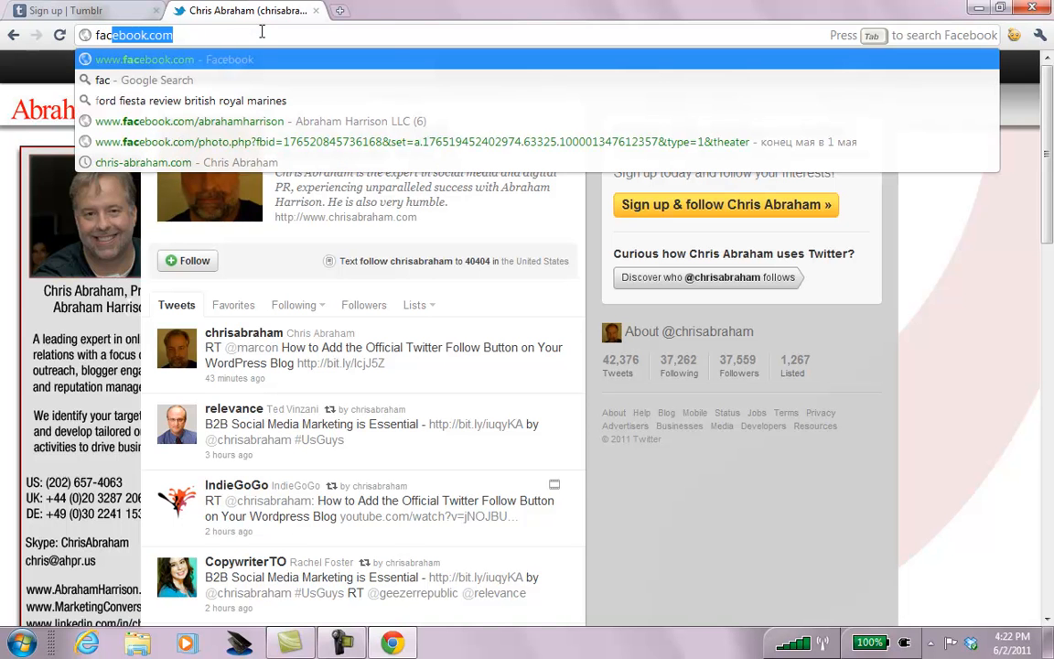
pyautogui.write('k')
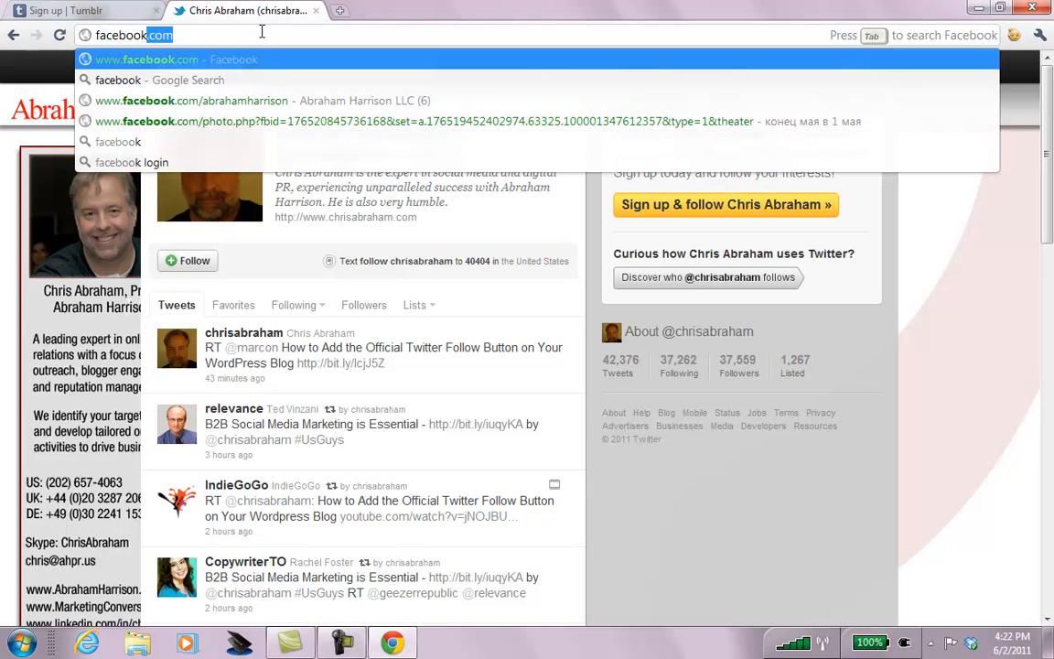
pyautogui.write('.com/abrahamharrison')
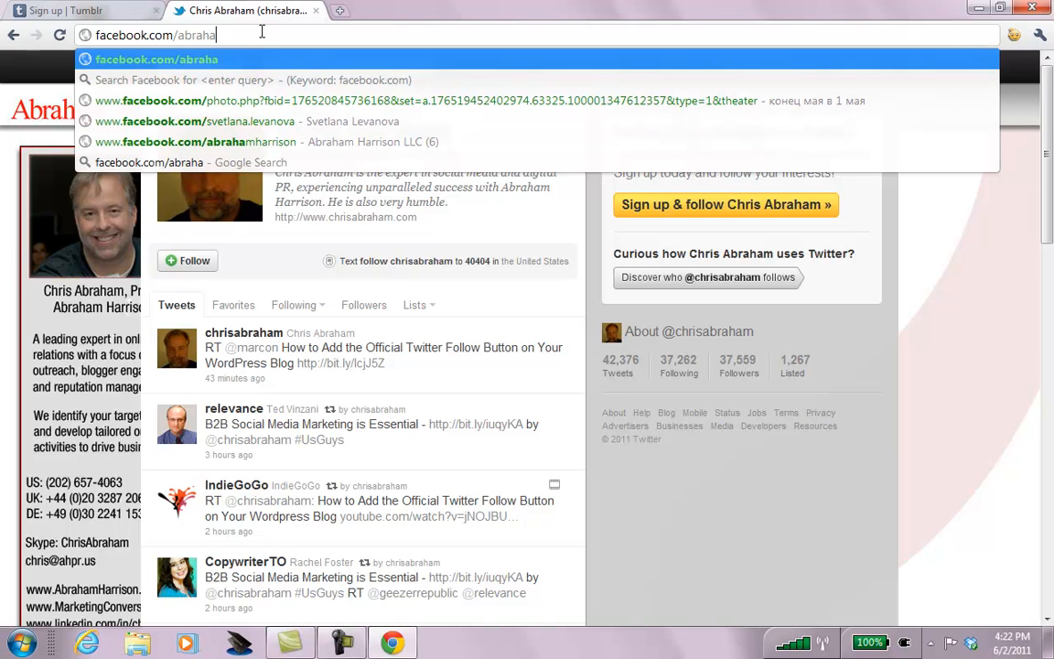
pyautogui.press('Return')
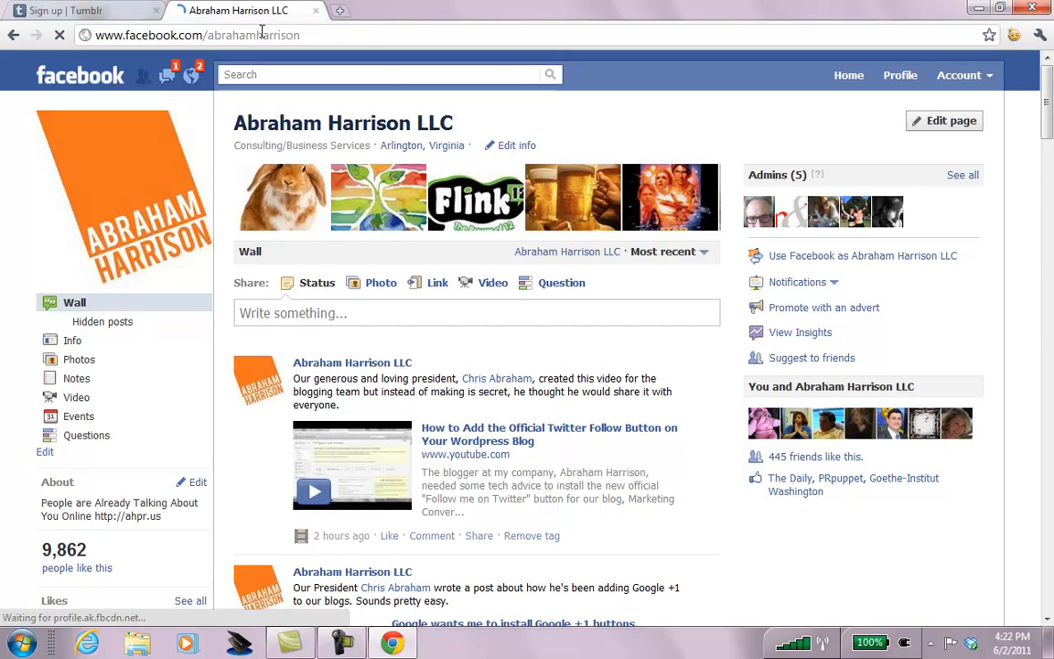
# Open the personal YouTube channel, then close that tab.
pyautogui.click(261, 34)
pyautogui.write('youtube.com/')
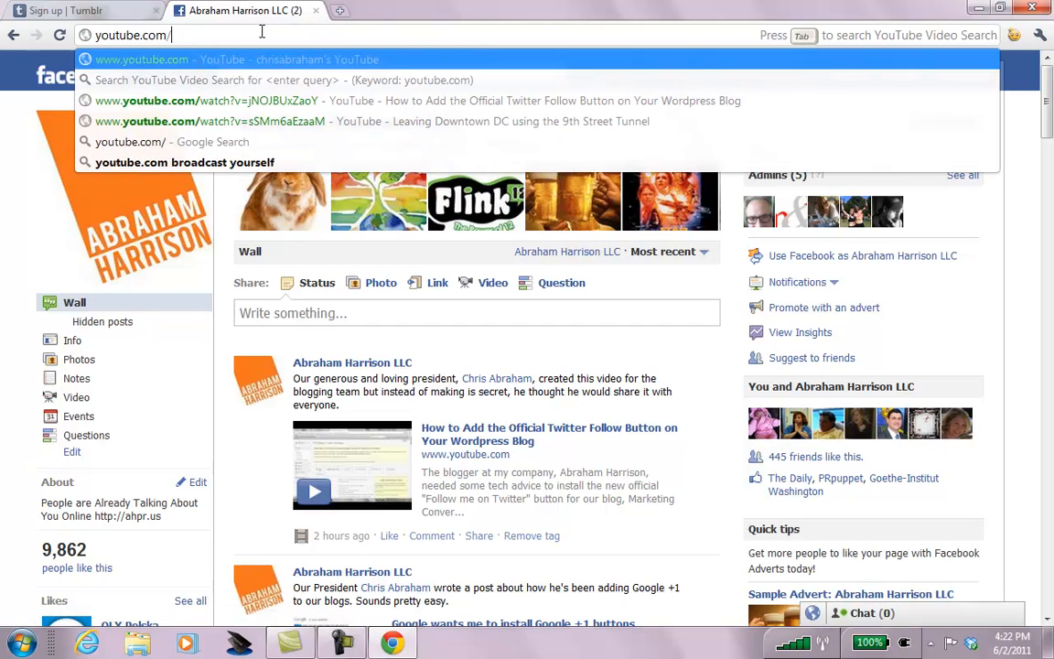
pyautogui.write('ch')
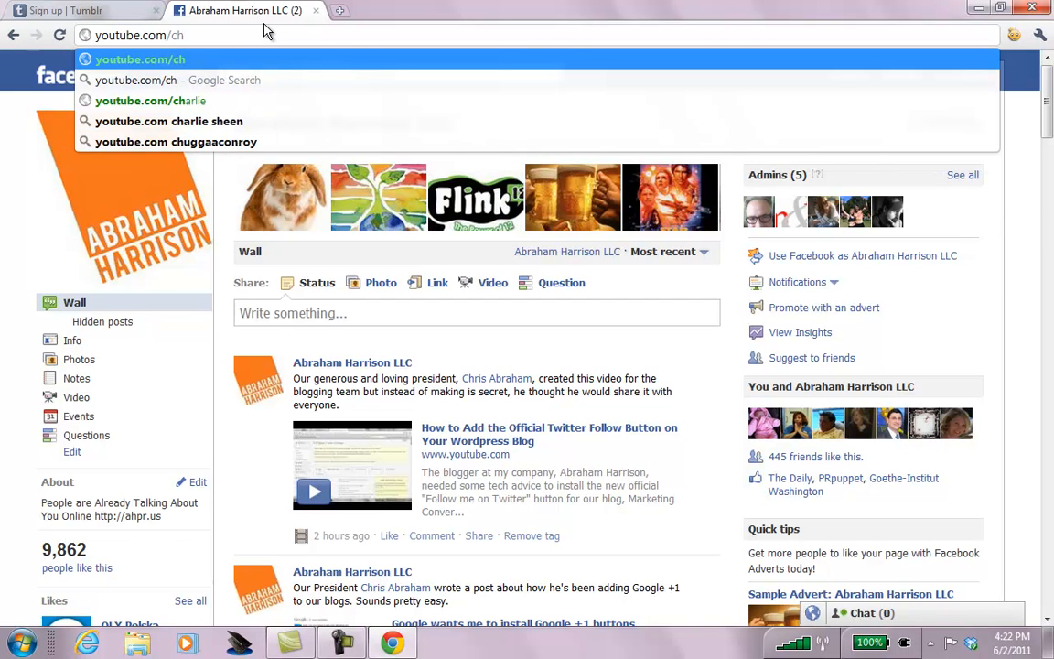
pyautogui.write('ris')
pyautogui.write('braham')
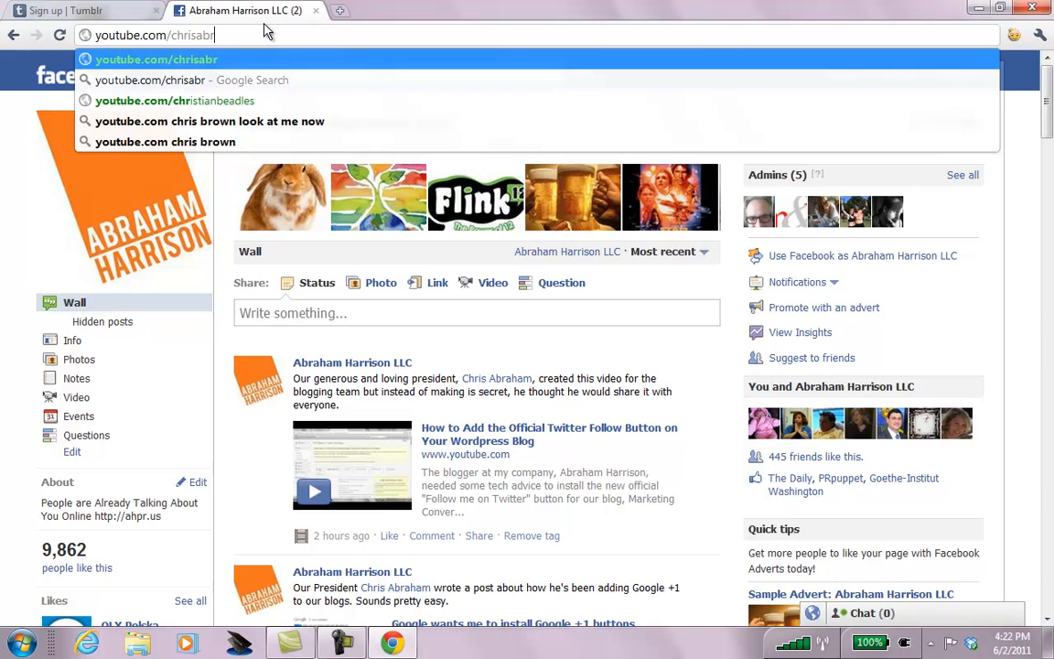
pyautogui.press('Return')
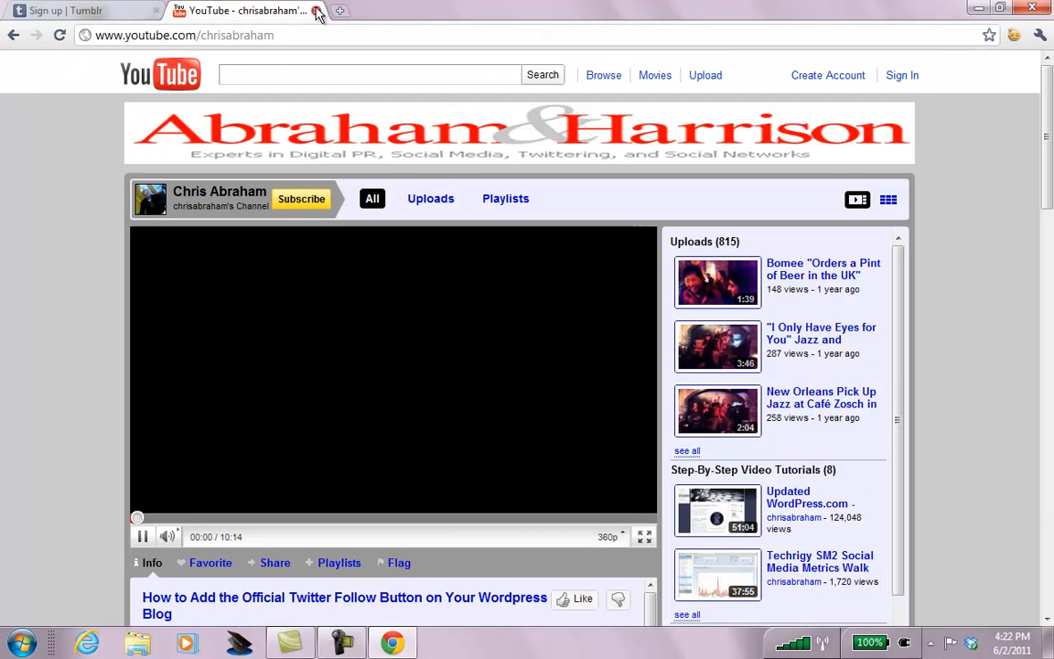
pyautogui.click(315, 10)
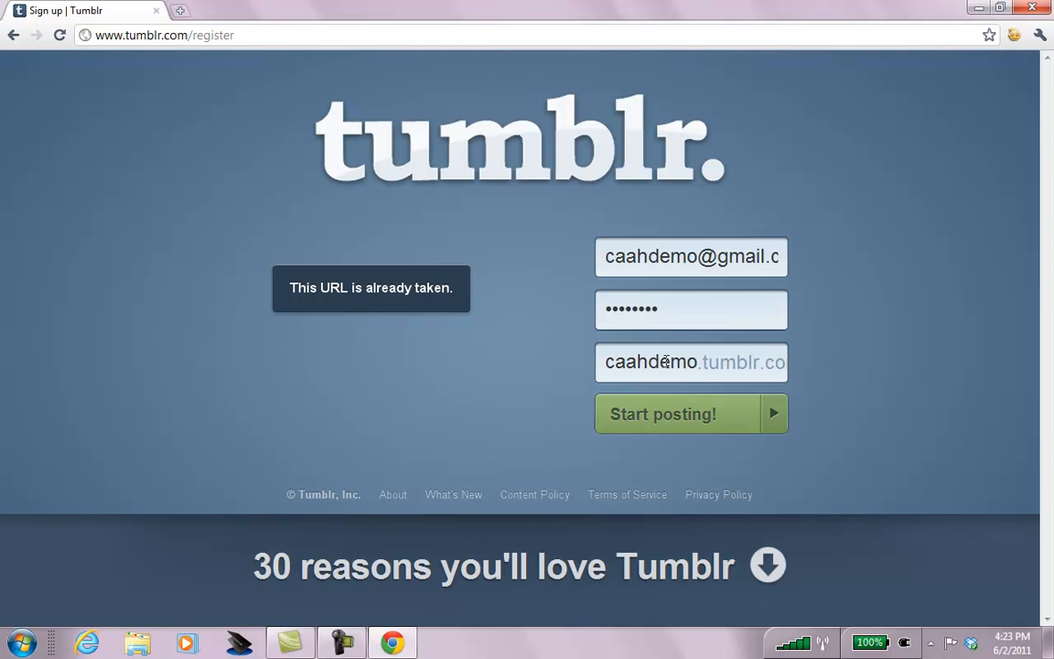
# Submit the sign-up, let Chrome save the password, and enter the CAPTCHA words.
pyautogui.click(724, 417)
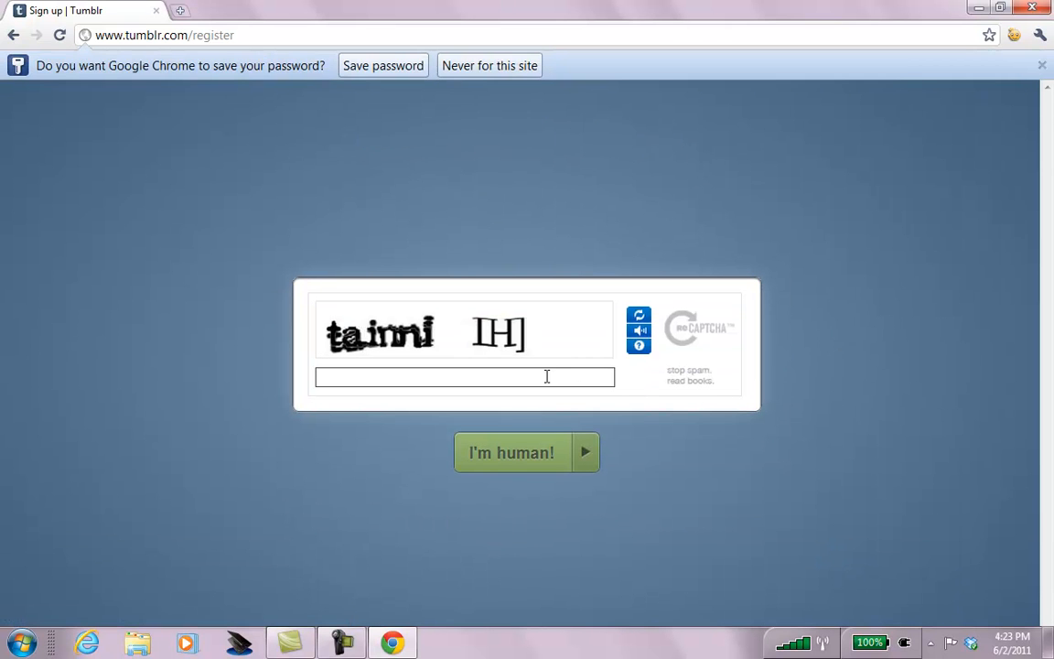
pyautogui.click(383, 65)
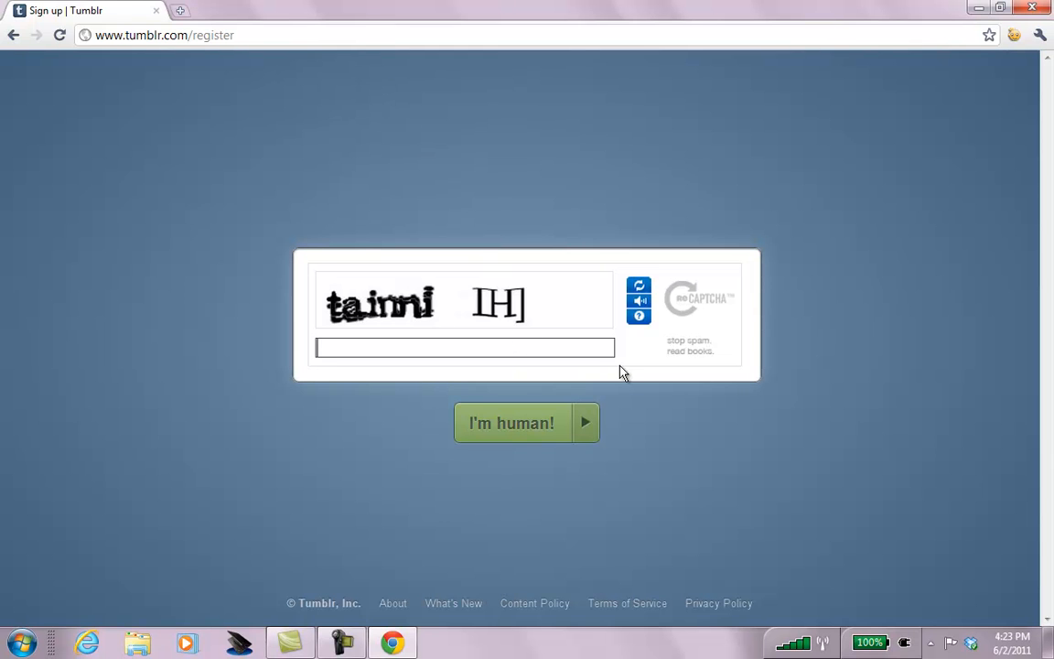
pyautogui.write('tainni IHJ')
pyautogui.click(529, 426)
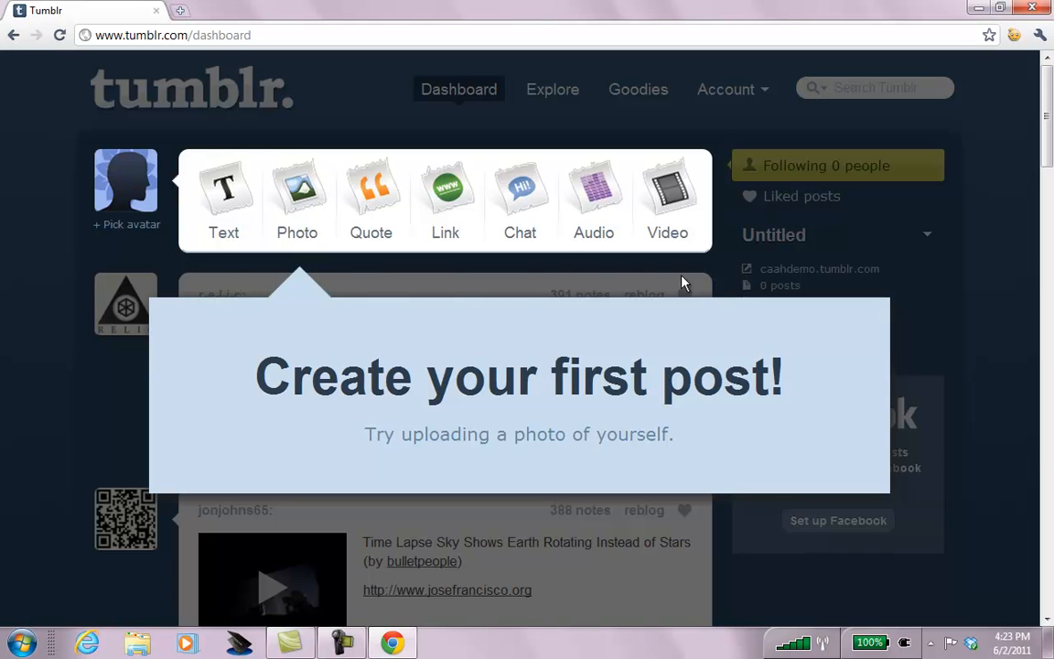
# Create a Photo post, upload bird-silhouette.jpg from the Desktop, and begin the caption.
pyautogui.click(300, 190)
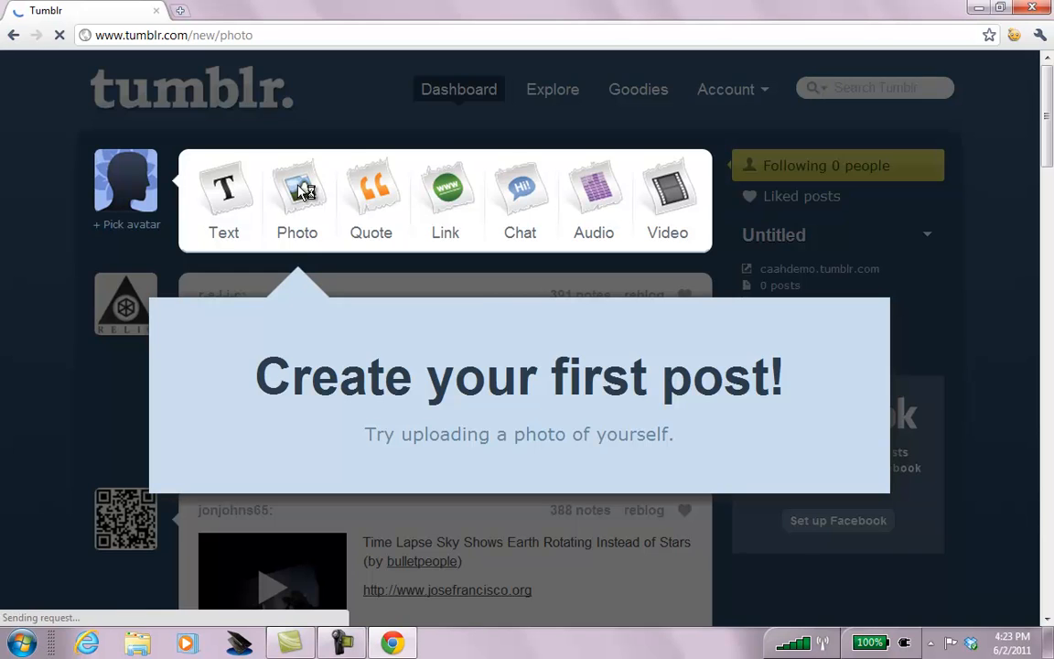
pyautogui.click(171, 286)
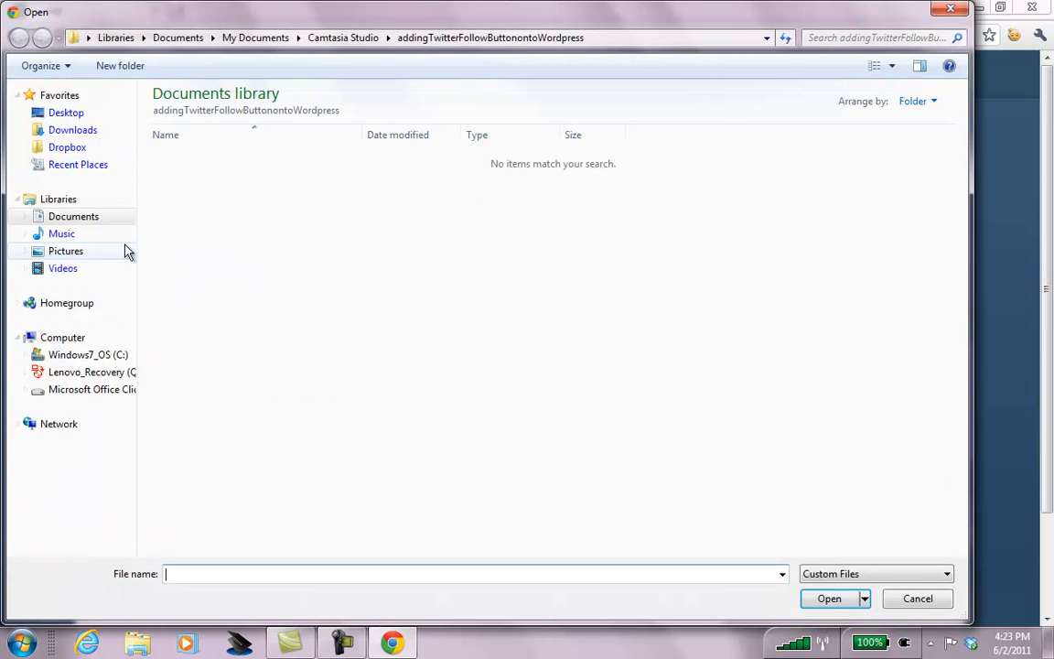
pyautogui.click(68, 113)
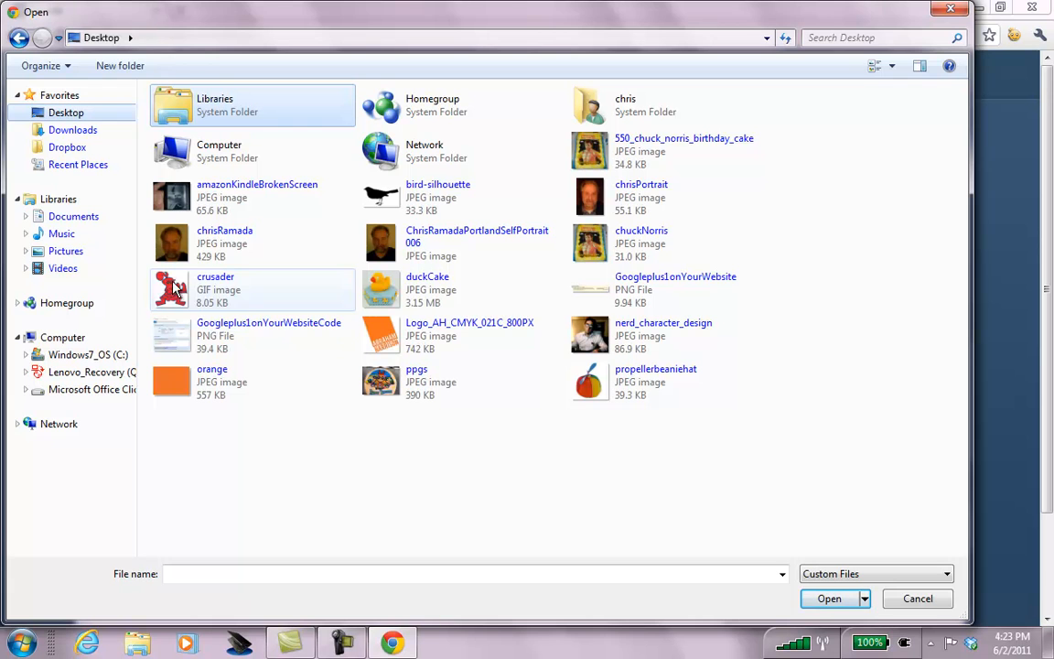
pyautogui.click(385, 195)
pyautogui.doubleClick(385, 195)
pyautogui.click(333, 440)
# Type the caption 'Put a bird on it in Portland to make it art!' and review the publish options.
pyautogui.write('Put a bur')
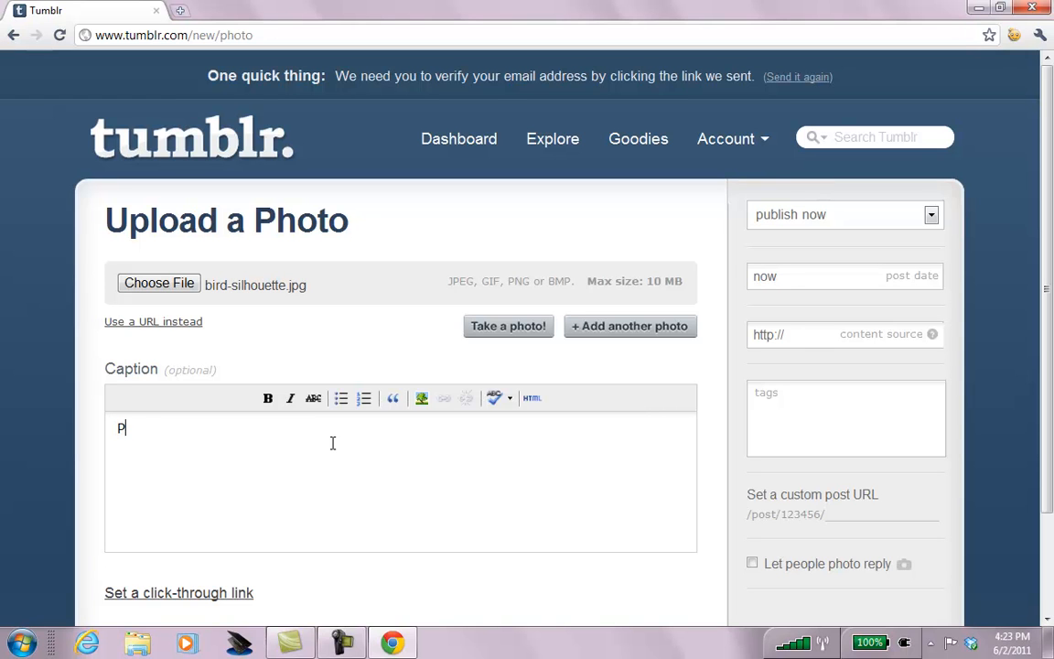
pyautogui.press('BackSpace')
pyautogui.press('BackSpace')
pyautogui.write('ird on it in')
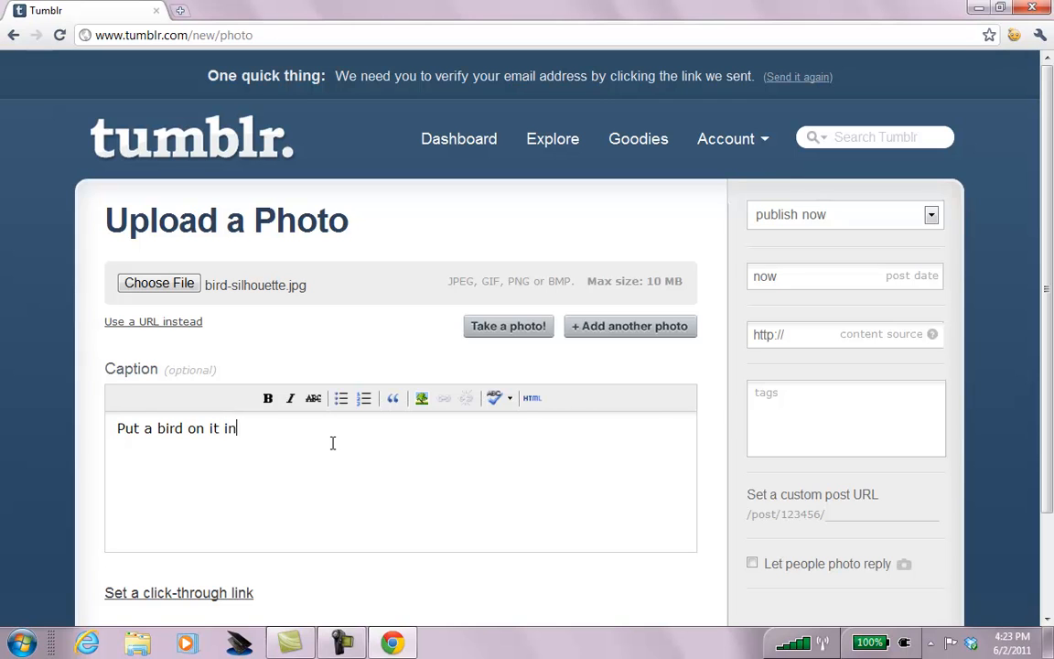
pyautogui.write(' Portland t')
pyautogui.press('BackSpace')
pyautogui.press('BackSpace')
pyautogui.write('d to make it art!')
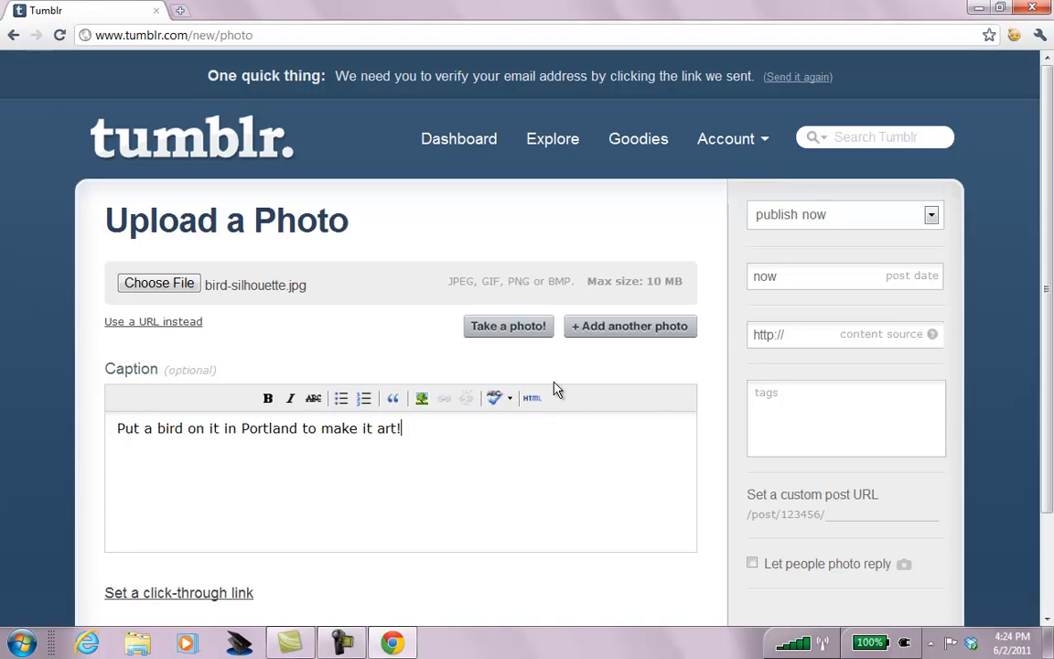
pyautogui.moveTo(1045, 189); pyautogui.dragTo(1049, 241)
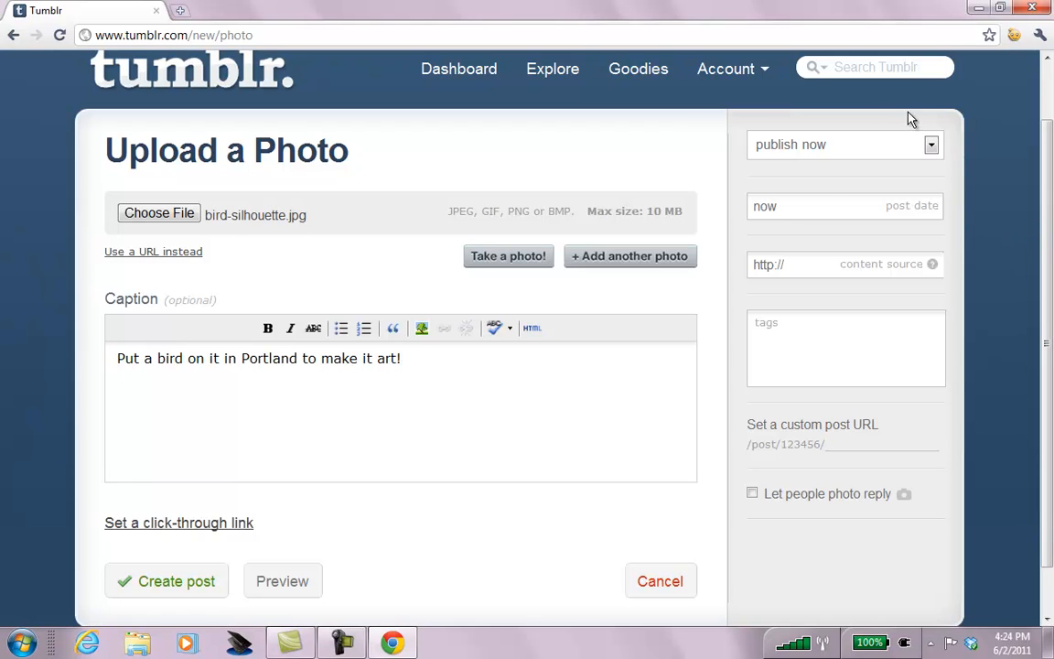
pyautogui.click(931, 145)
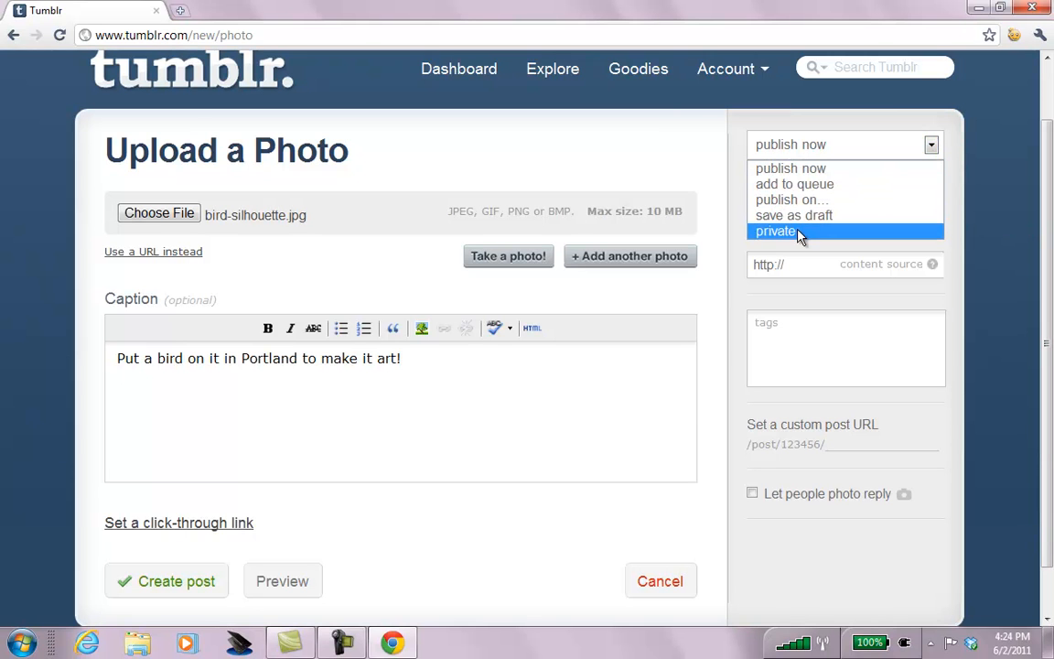
pyautogui.scroll(-1, 1047, 214)
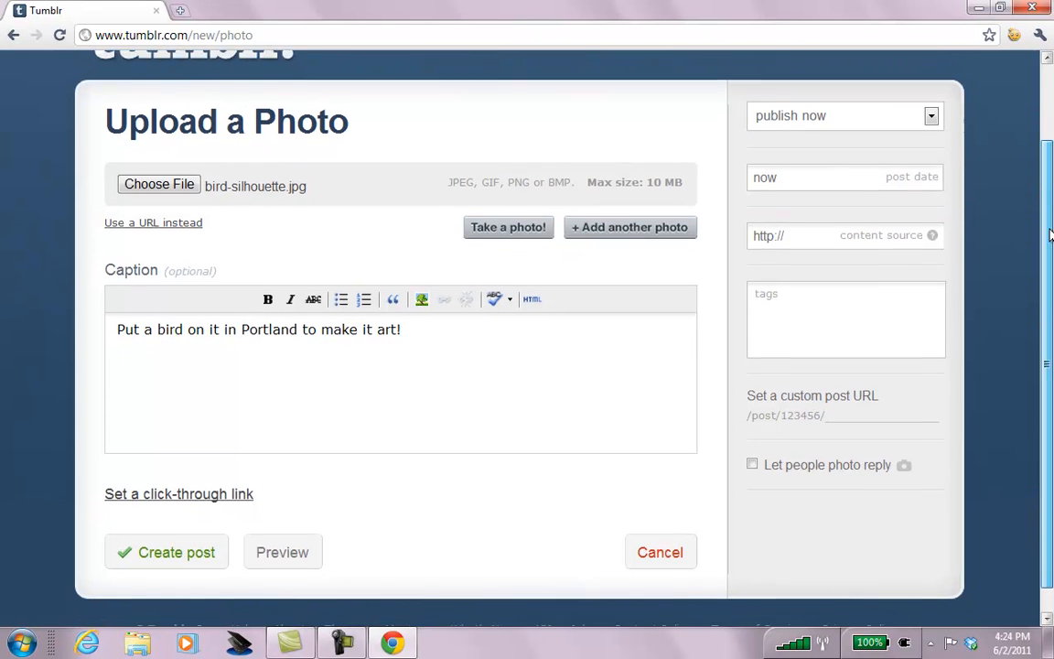
# Tag the photo post portland, oregon and put a bird on it.
pyautogui.click(861, 289)
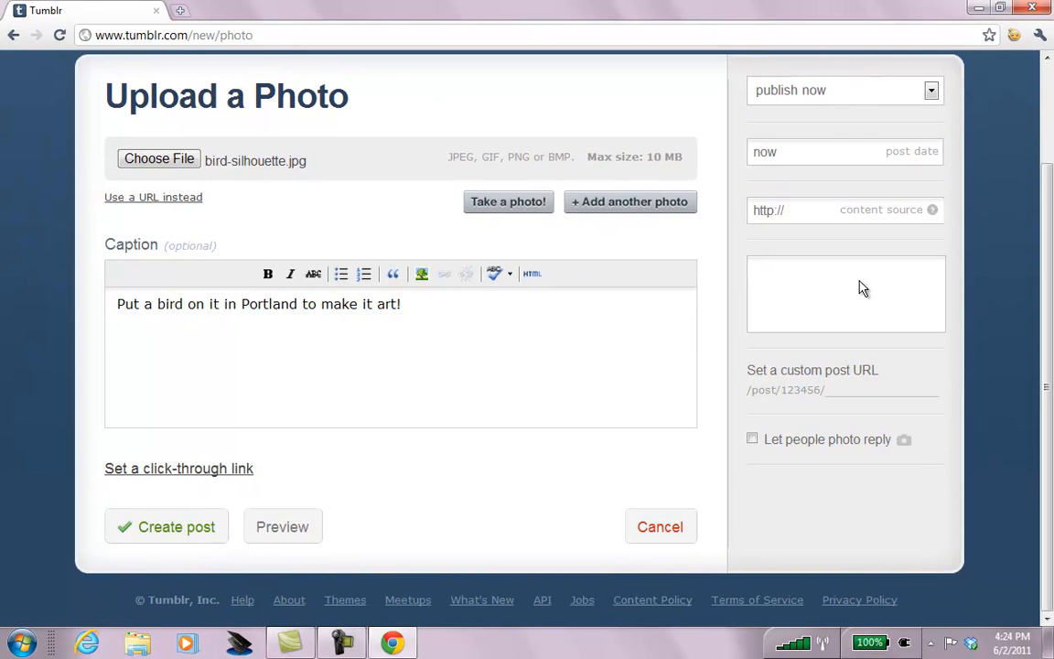
pyautogui.write('portland')
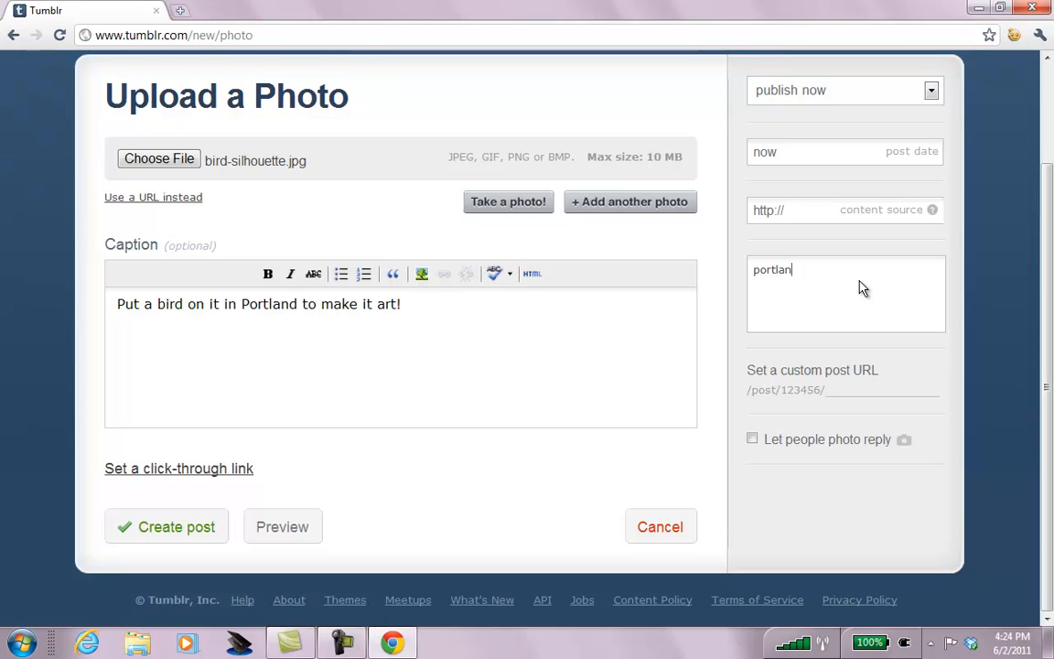
pyautogui.press('Return')
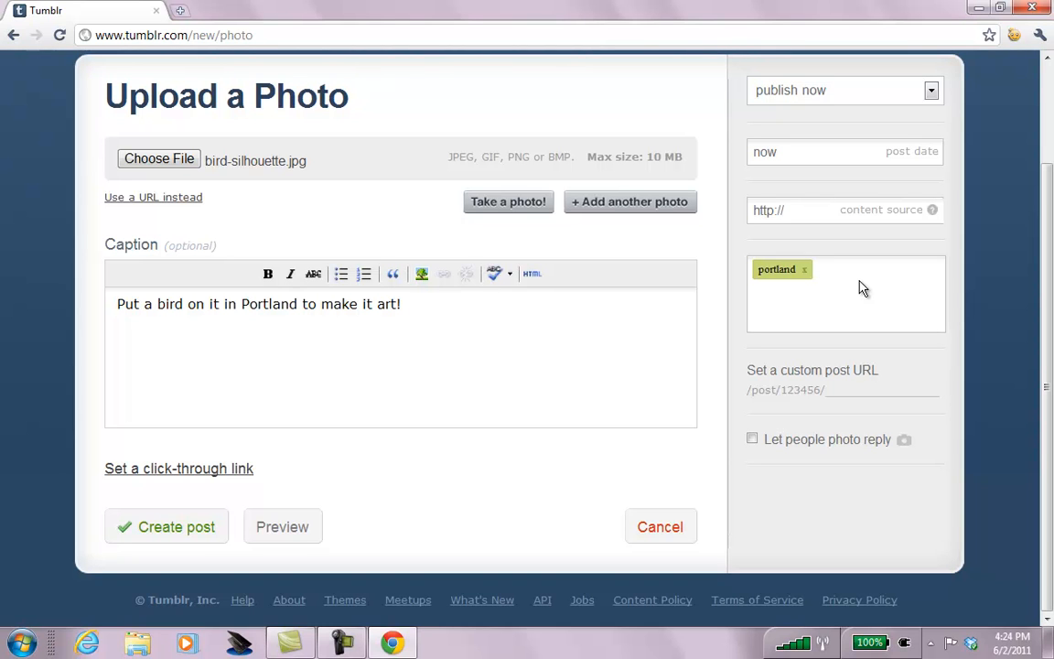
pyautogui.write('oregon')
pyautogui.press('Return')
pyautogui.write('put a burd')
pyautogui.press('BackSpace')
pyautogui.press('BackSpace')
pyautogui.press('BackSpace')
pyautogui.write('ird on it')
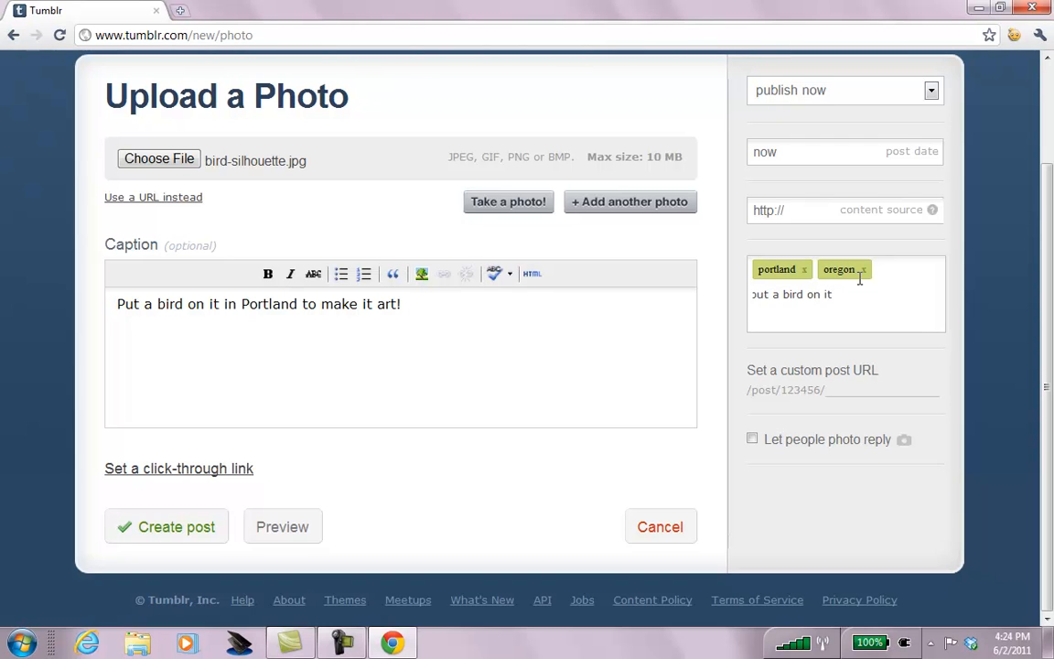
pyautogui.press('Return')
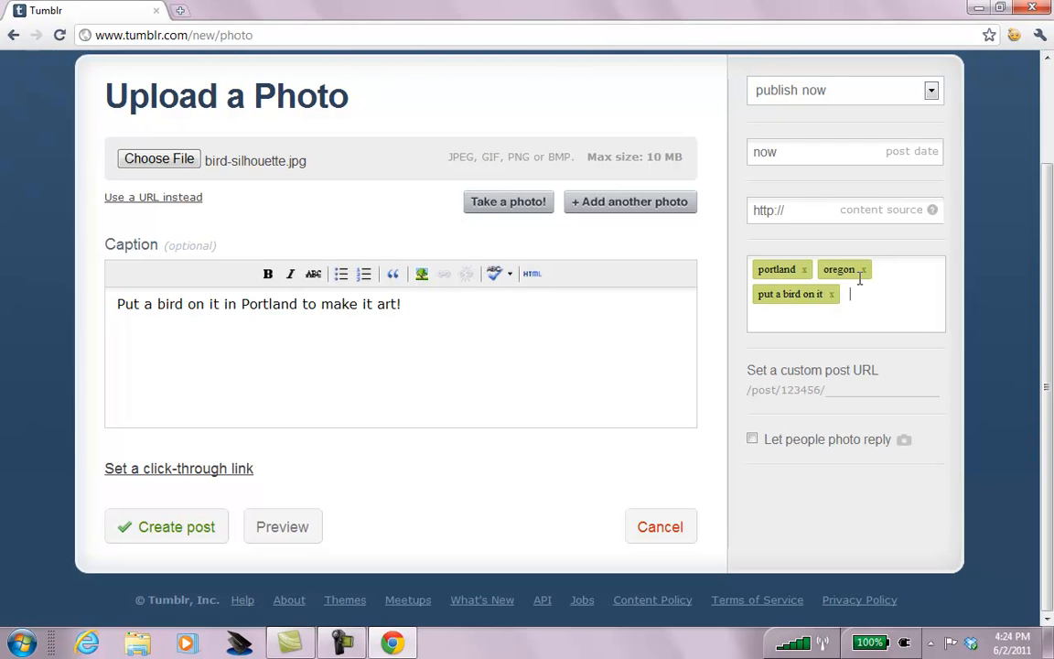
# Add the tags portlandia and bird cut out, then head to google.com in a new tab.
pyautogui.write('portlandia')
pyautogui.press('Return')
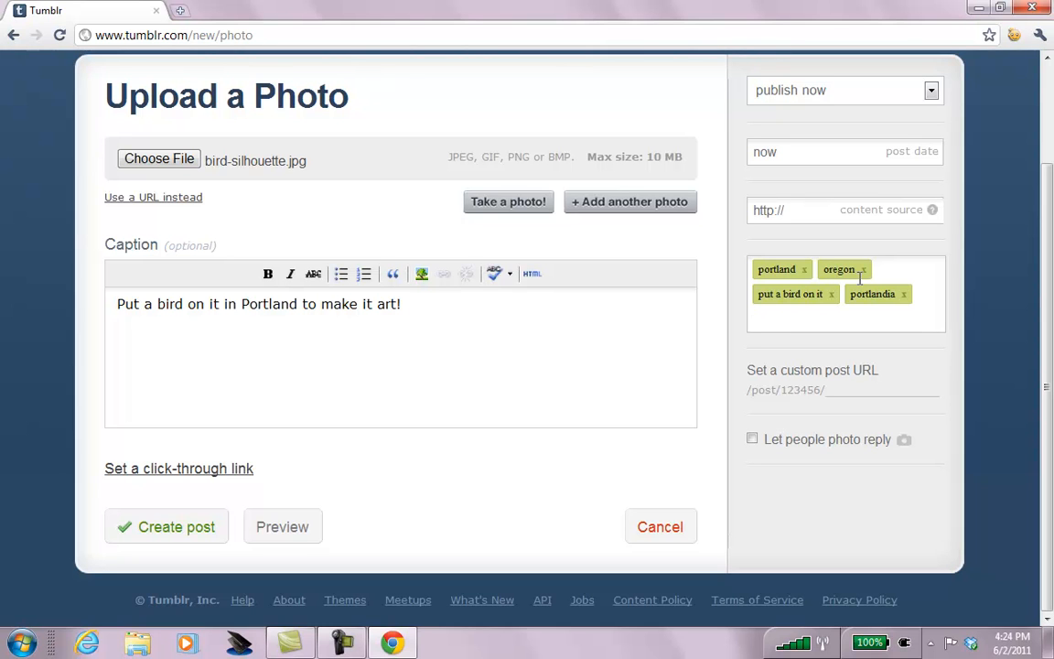
pyautogui.write('bird cut out')
pyautogui.press('Return')
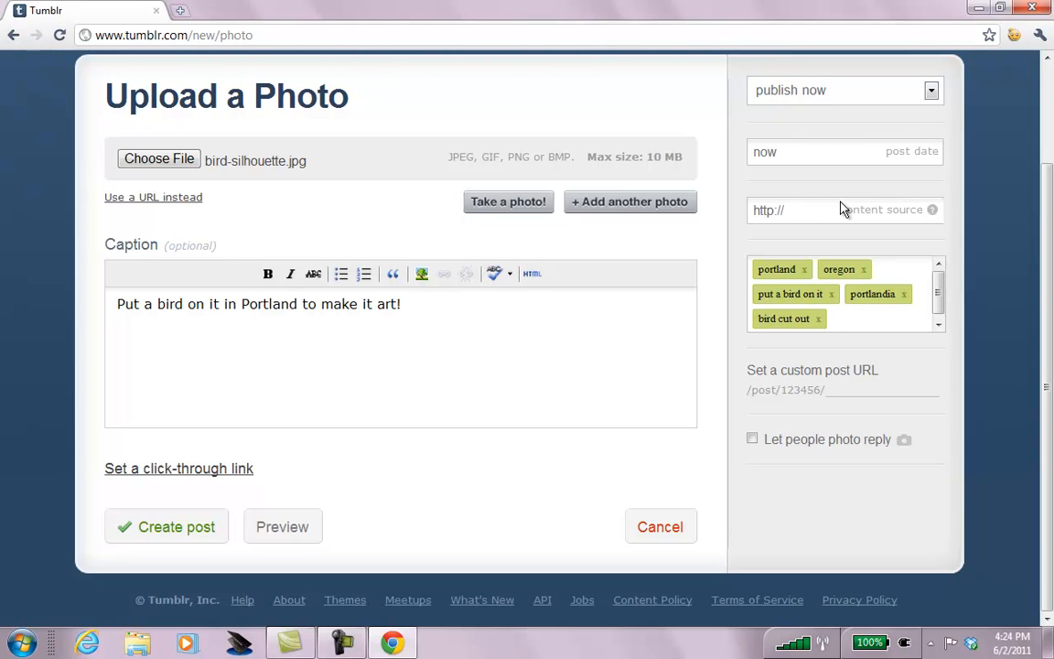
pyautogui.hotkey('ctrl', 't')
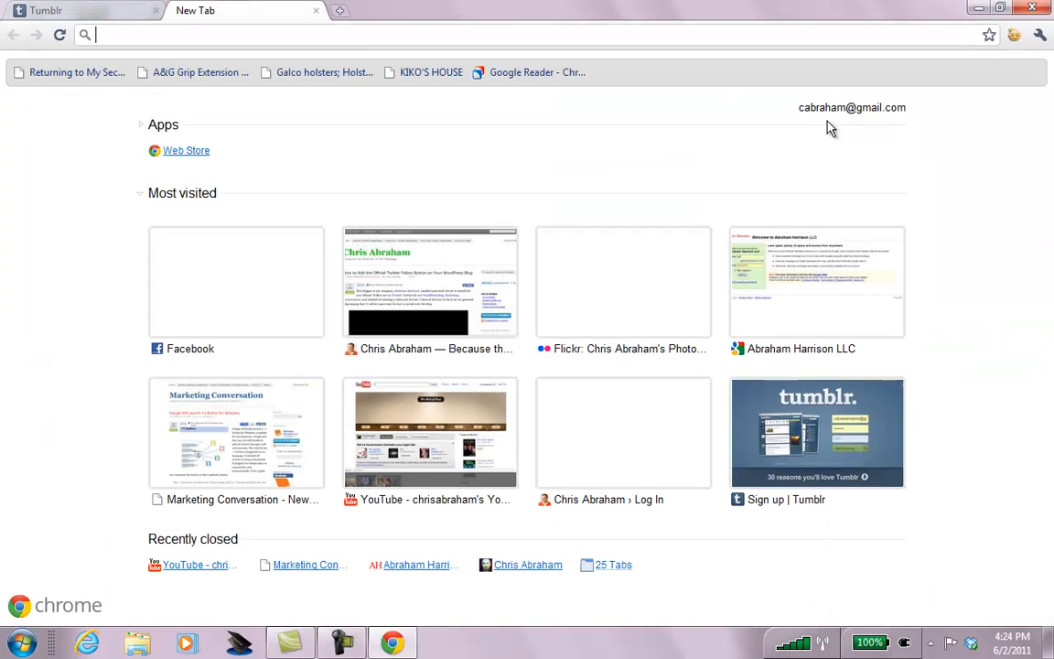
pyautogui.write('googl')
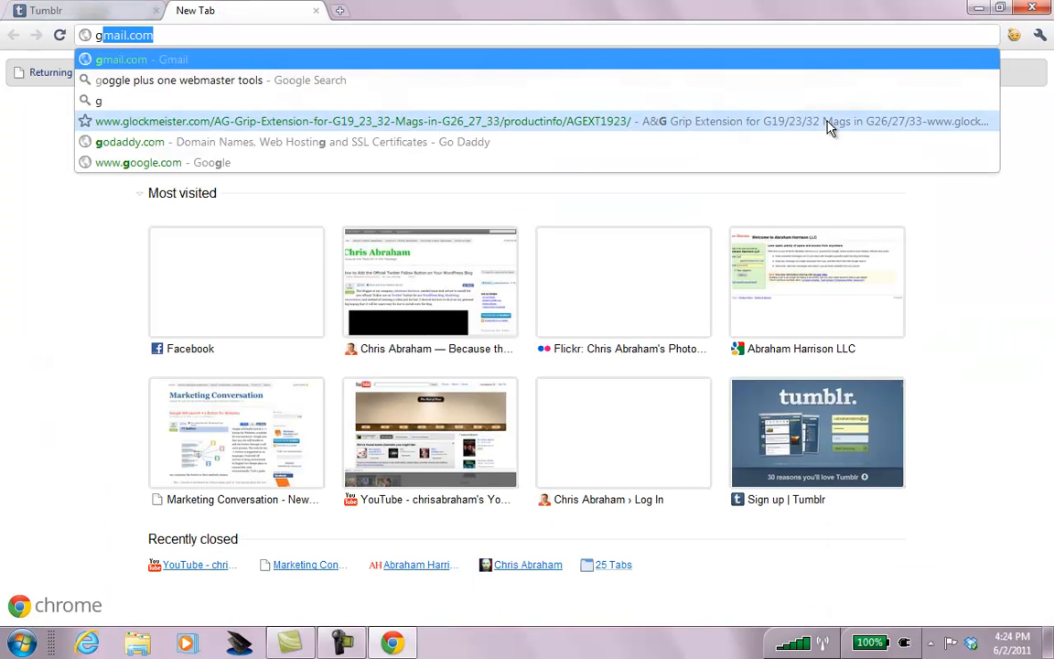
pyautogui.write('e.com')
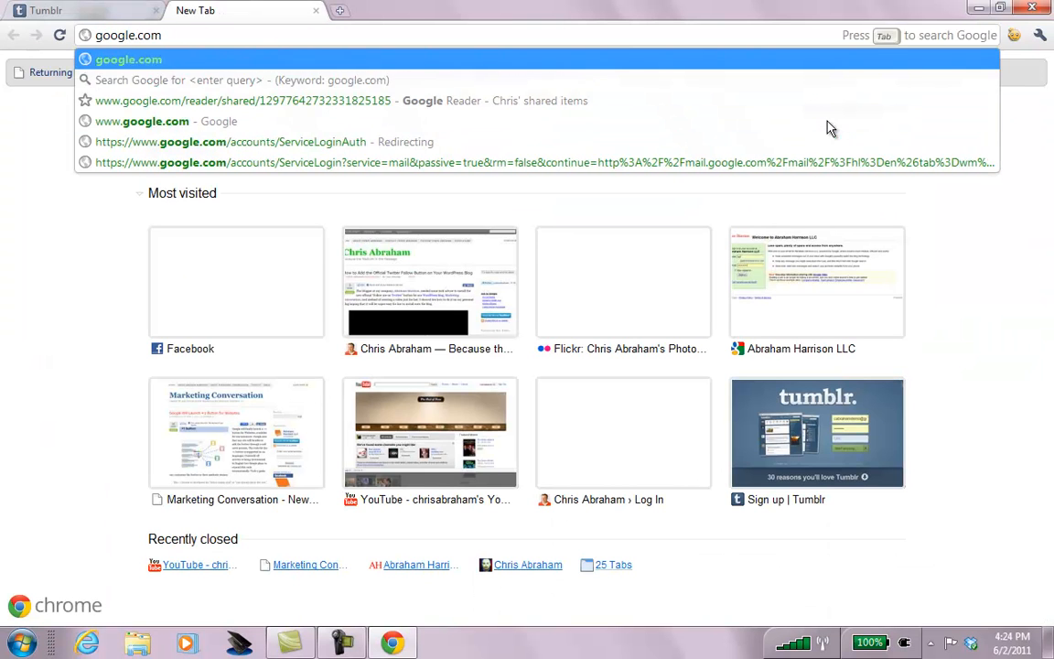
# Look up the correct spelling of silhouette on Google and copy the word.
pyautogui.press('Return')
pyautogui.write('sihou')
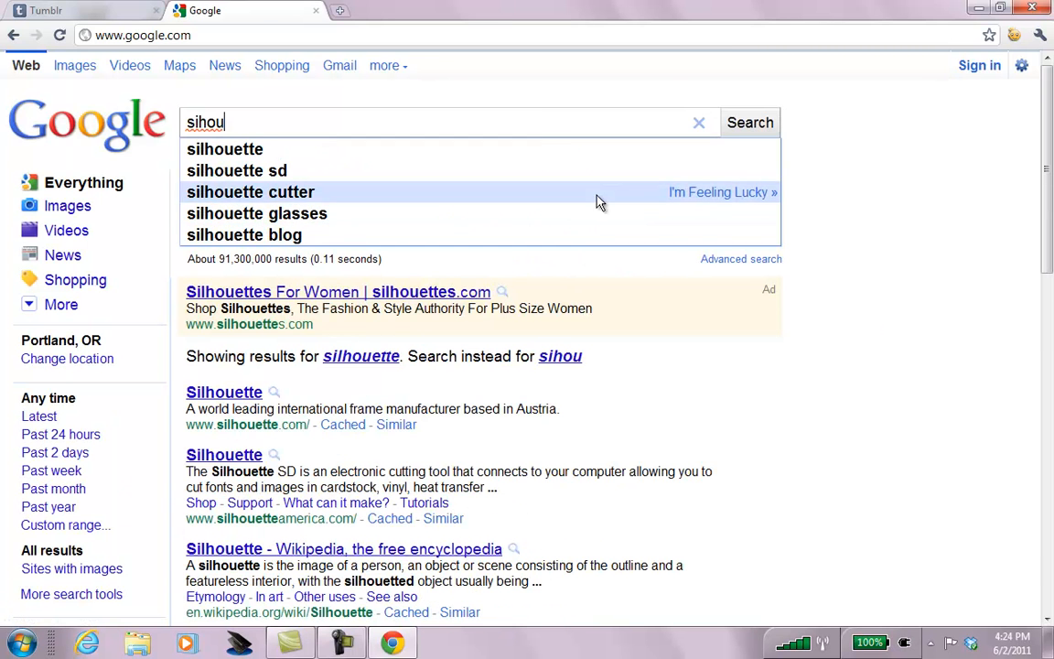
pyautogui.click(548, 160)
pyautogui.doubleClick(544, 132)
pyautogui.hotkey('ctrl', 'c')
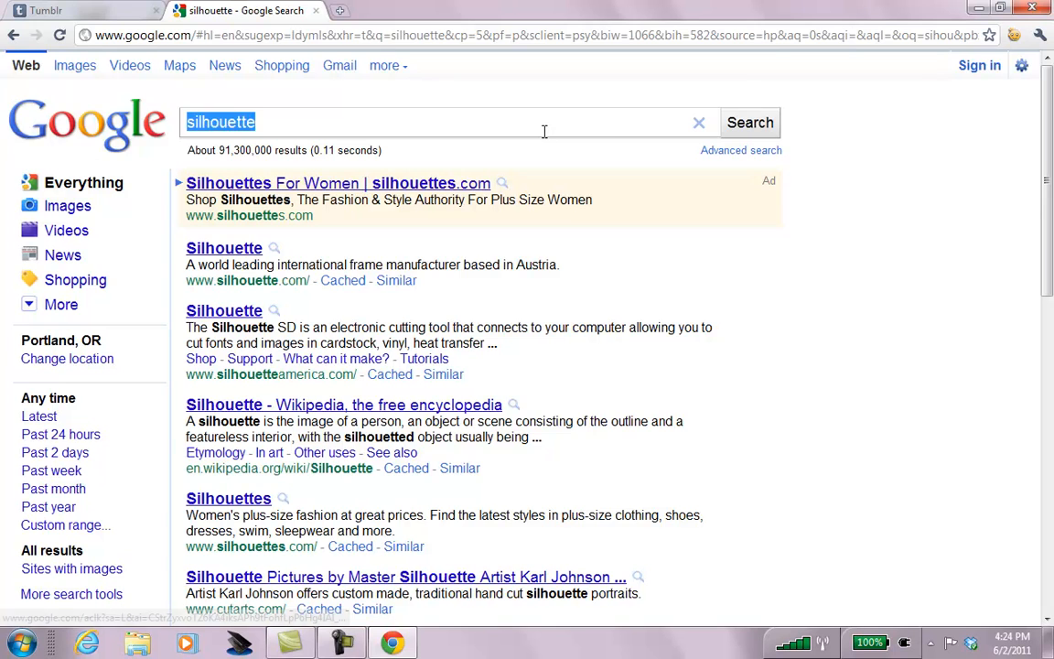
# Add the tag bird silhouette to the Tumblr photo post.
pyautogui.hotkey('ctrl', 'Tab')
pyautogui.write('bird')
pyautogui.hotkey('ctrl', 'v')
pyautogui.press('Return')
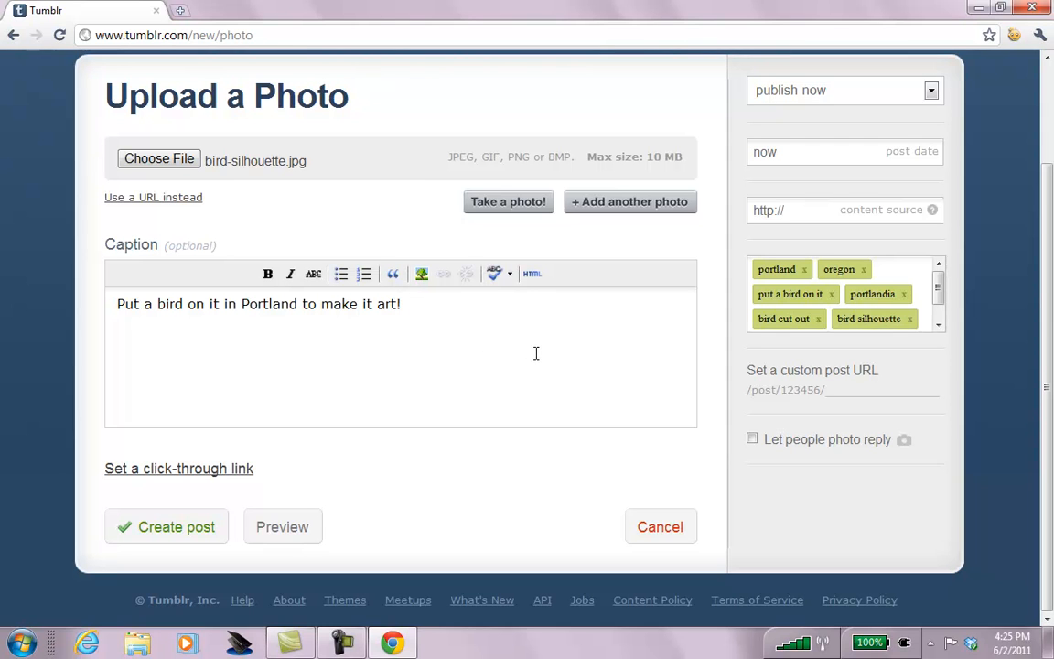
# Allow photo replies, restore the post date to now, and reveal the click-through link field.
pyautogui.click(752, 440)
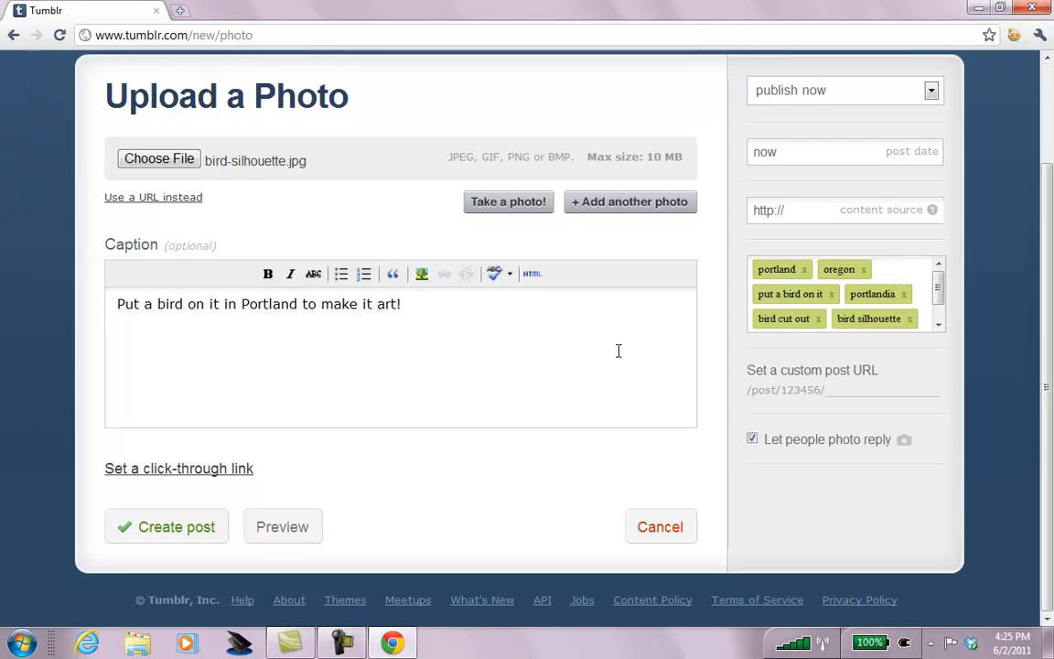
pyautogui.click(880, 151)
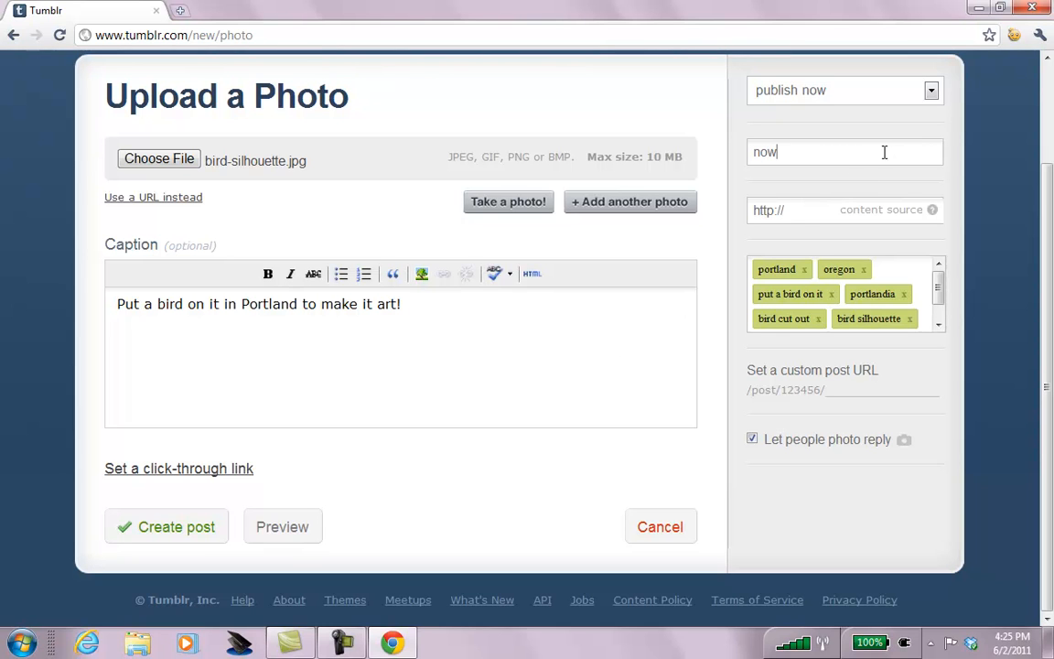
pyautogui.click(847, 152)
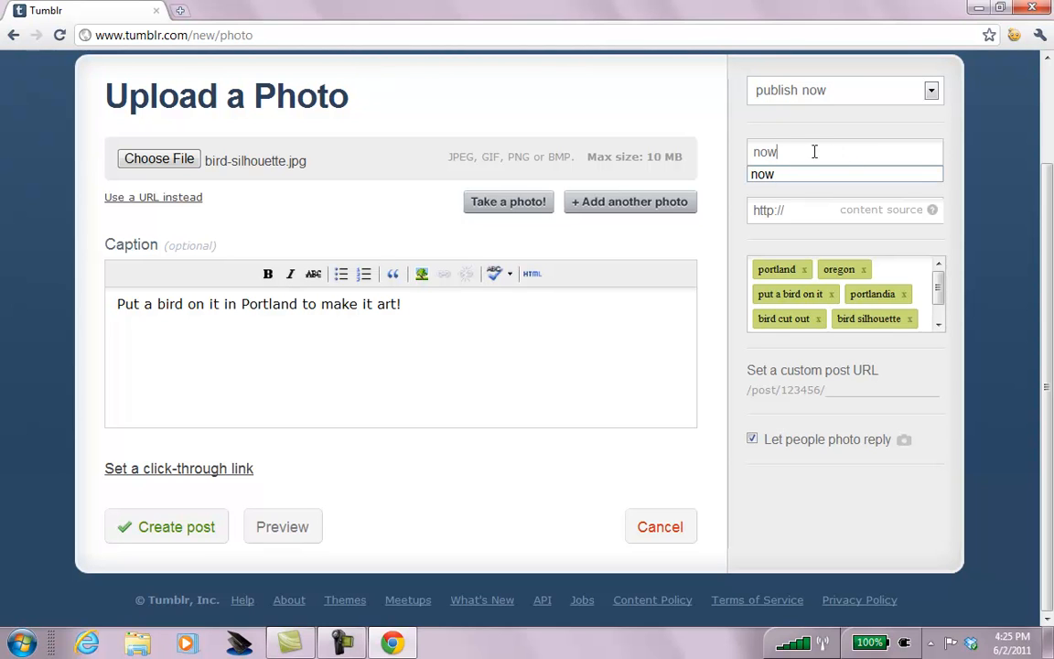
pyautogui.moveTo(789, 151); pyautogui.dragTo(719, 152)
pyautogui.write('6/')
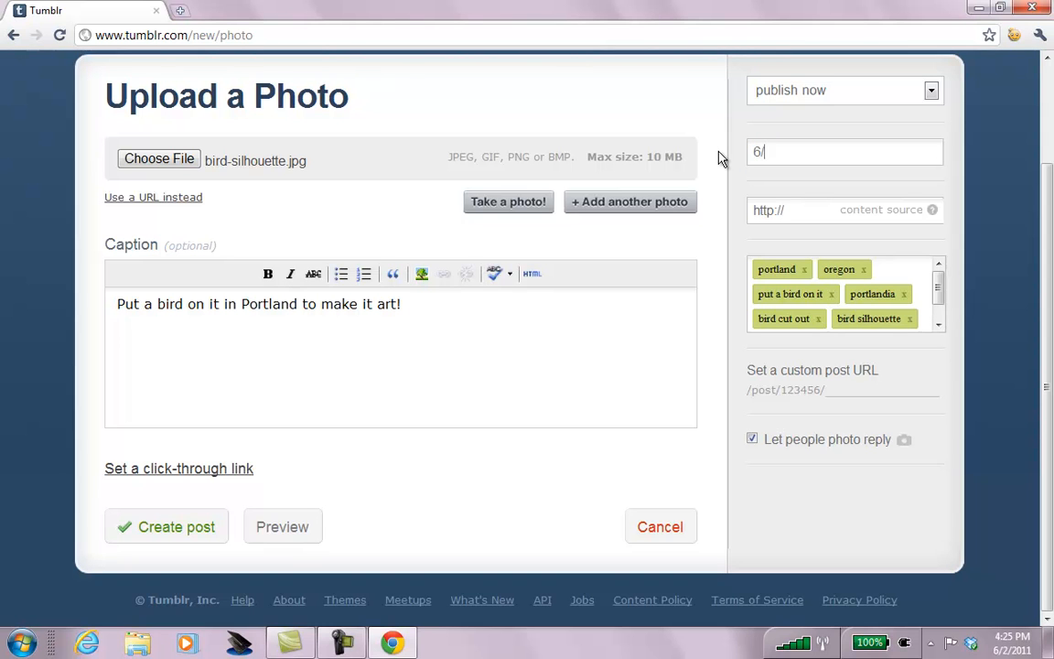
pyautogui.write('3/20100')
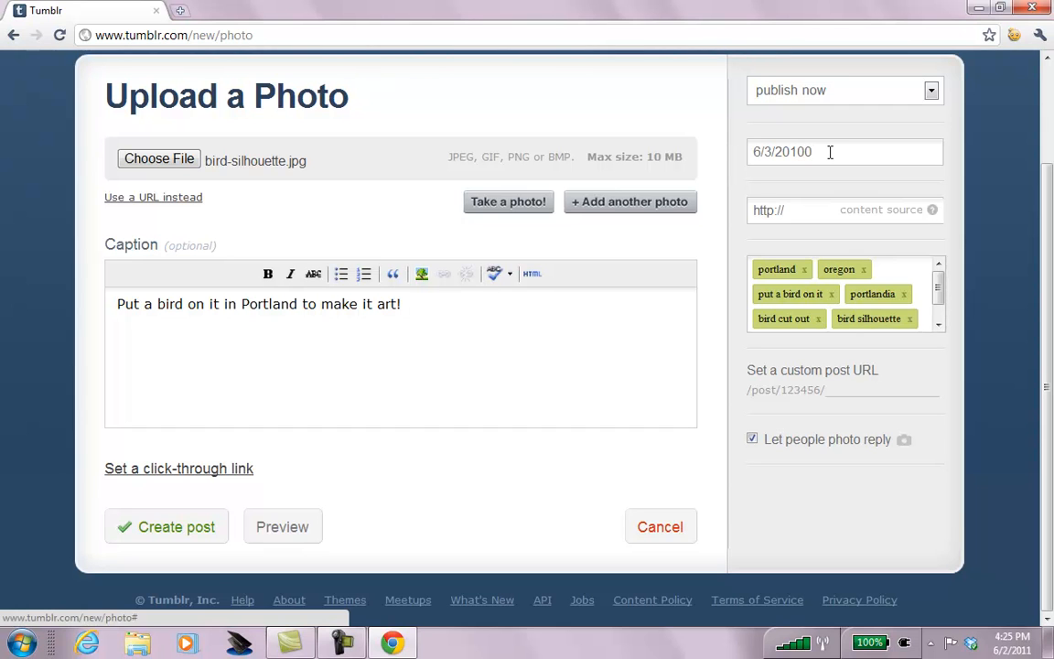
pyautogui.moveTo(828, 152); pyautogui.dragTo(762, 158)
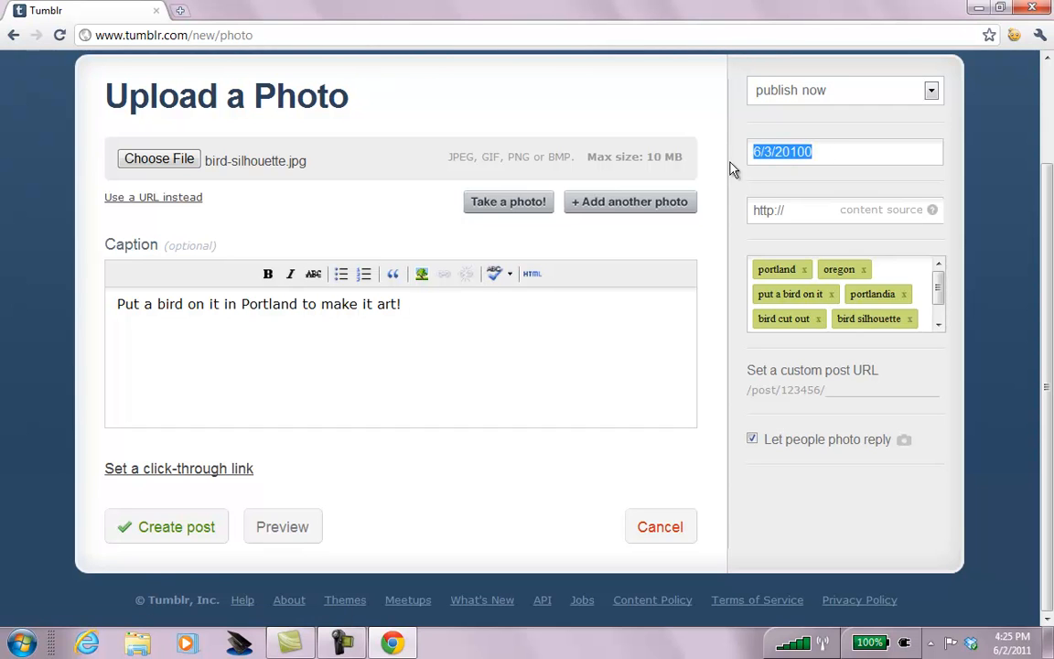
pyautogui.write('now')
pyautogui.click(967, 140)
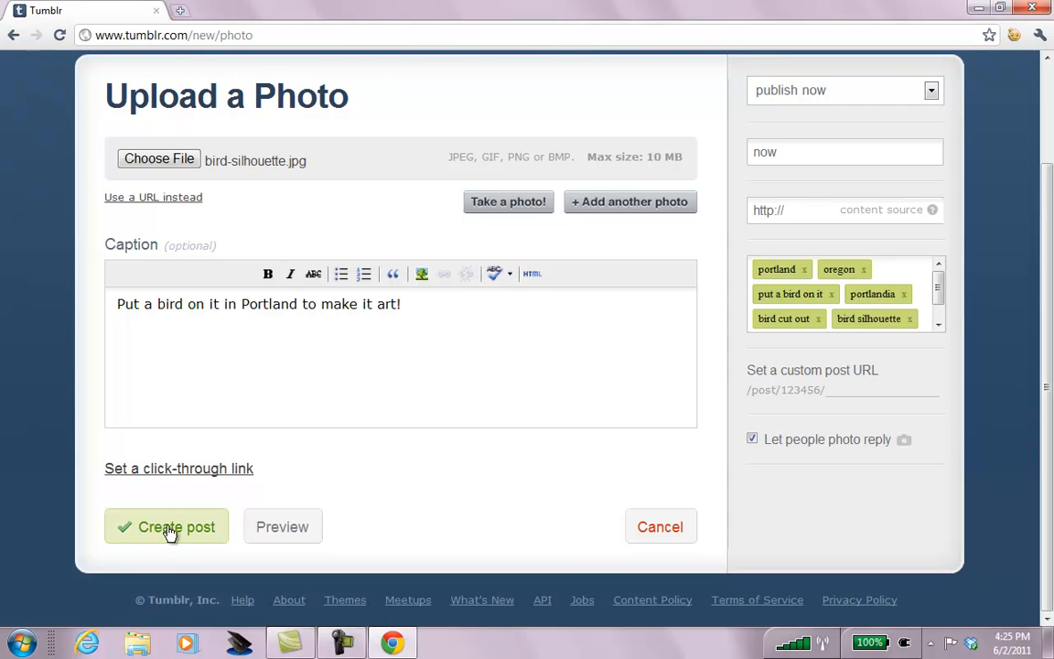
pyautogui.click(183, 470)
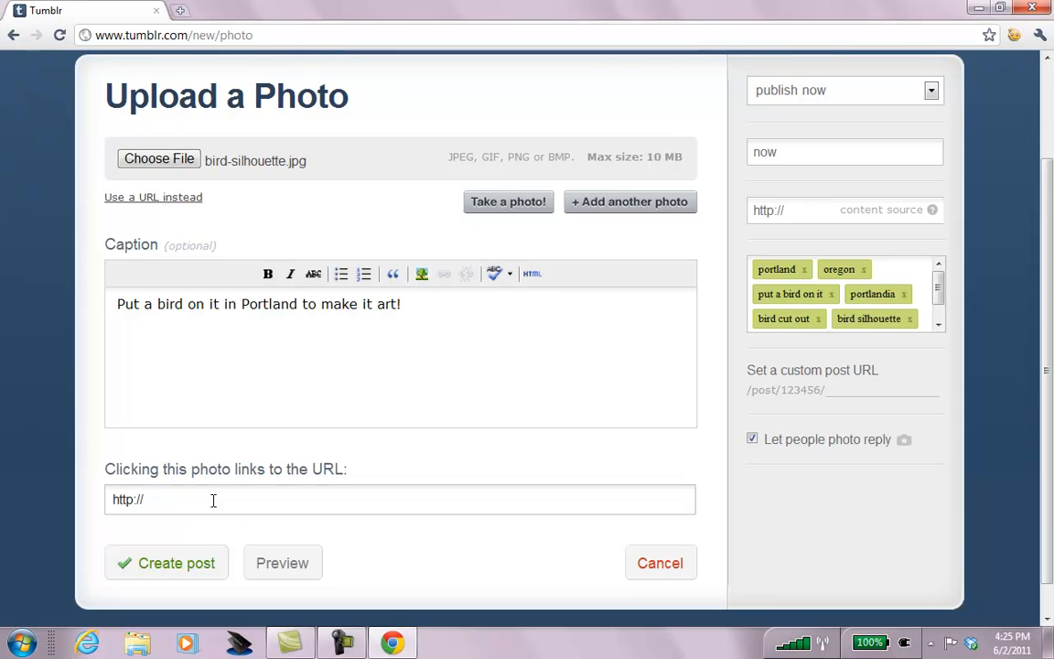
pyautogui.hotkey('ctrl', 't')
# Search Google for portlandia.
pyautogui.write('p')
pyautogui.press('BackSpace')
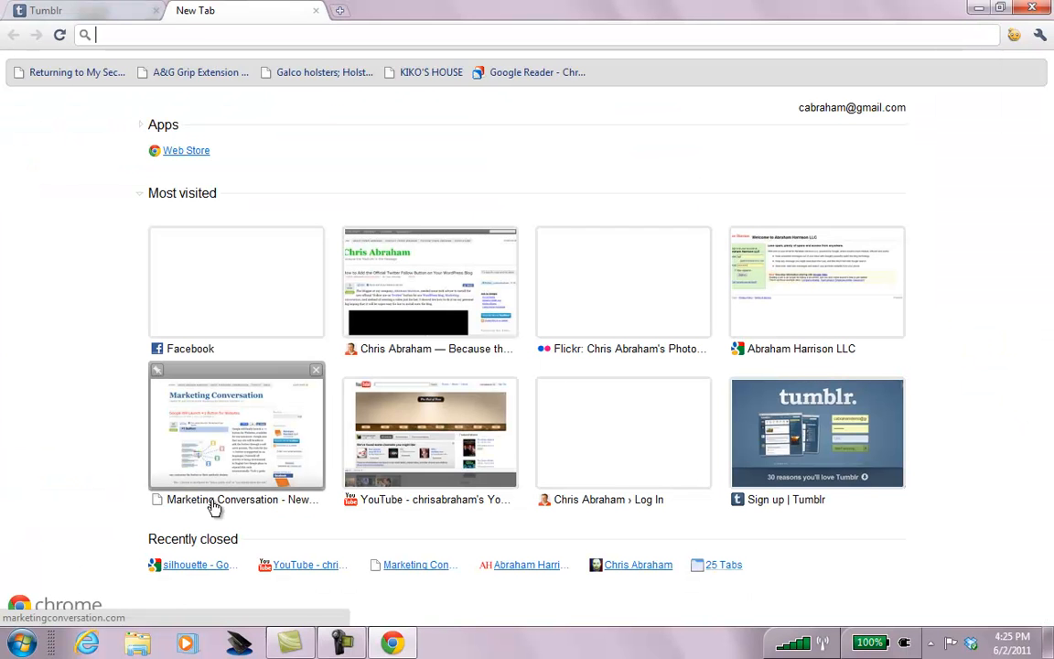
pyautogui.write('portlandia o')
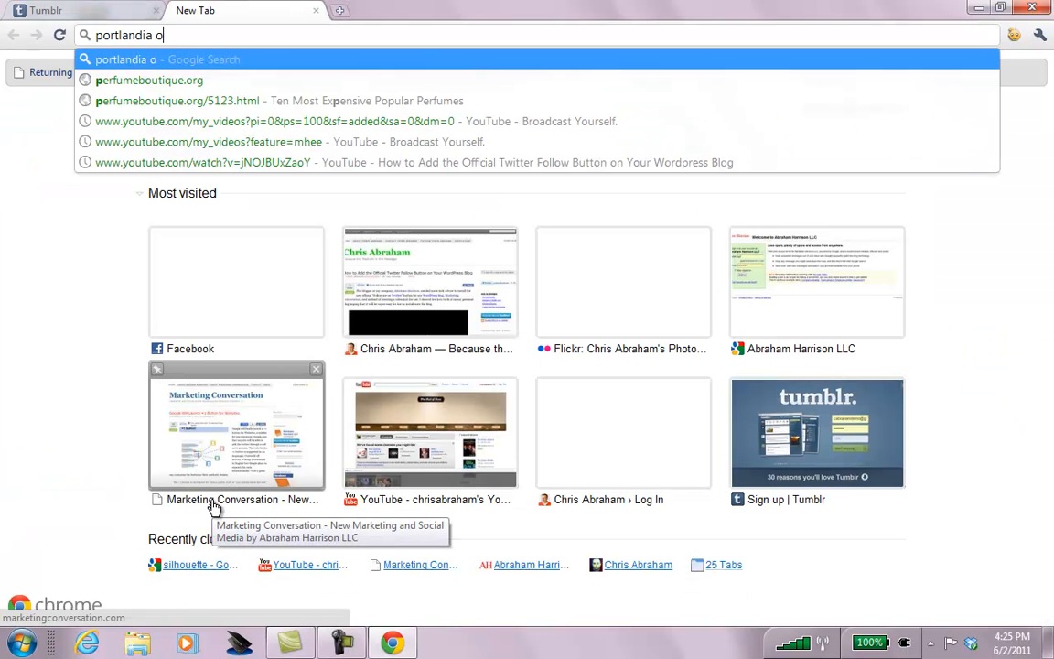
pyautogui.write('n imc')
pyautogui.press('Return')
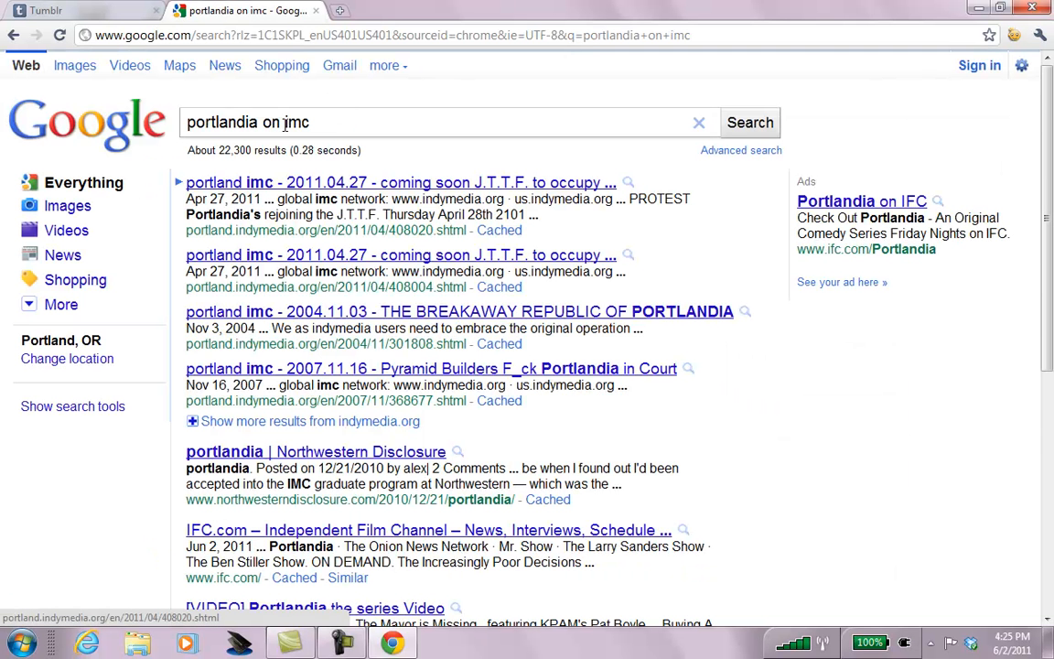
pyautogui.press('BackSpace')
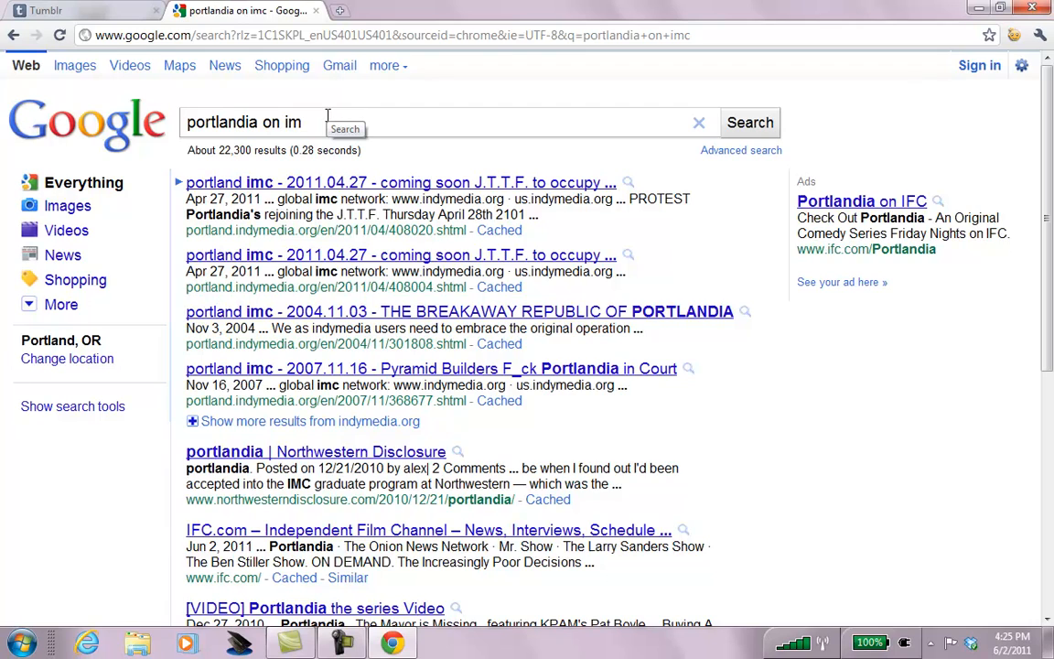
pyautogui.press('BackSpace')
pyautogui.press('BackSpace')
pyautogui.press('BackSpace')
pyautogui.press('BackSpace')
pyautogui.press('BackSpace')
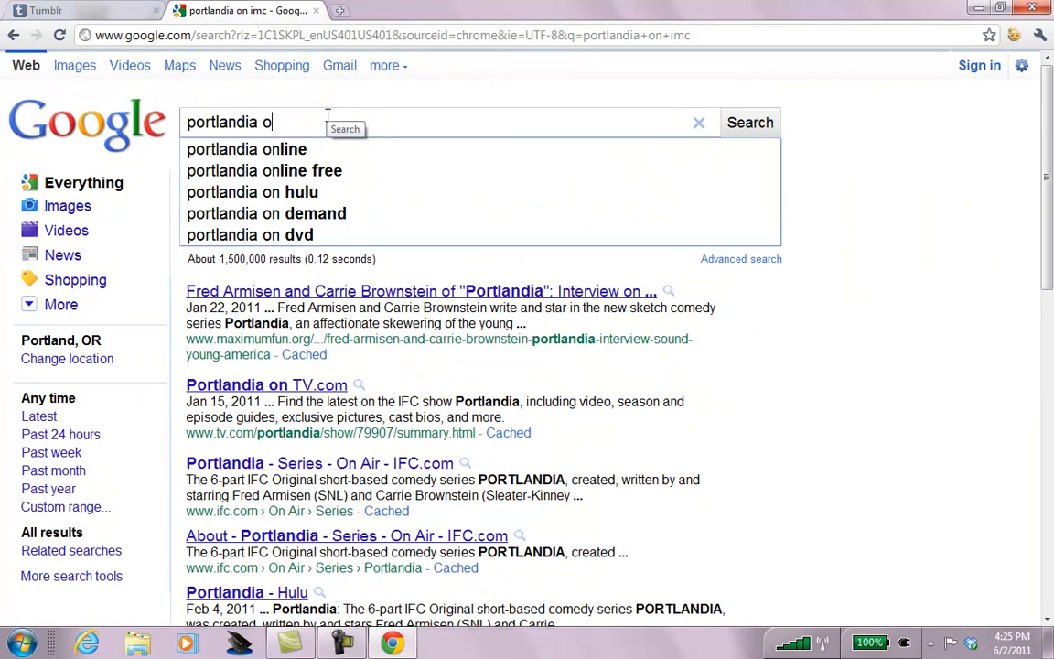
pyautogui.press('Return')
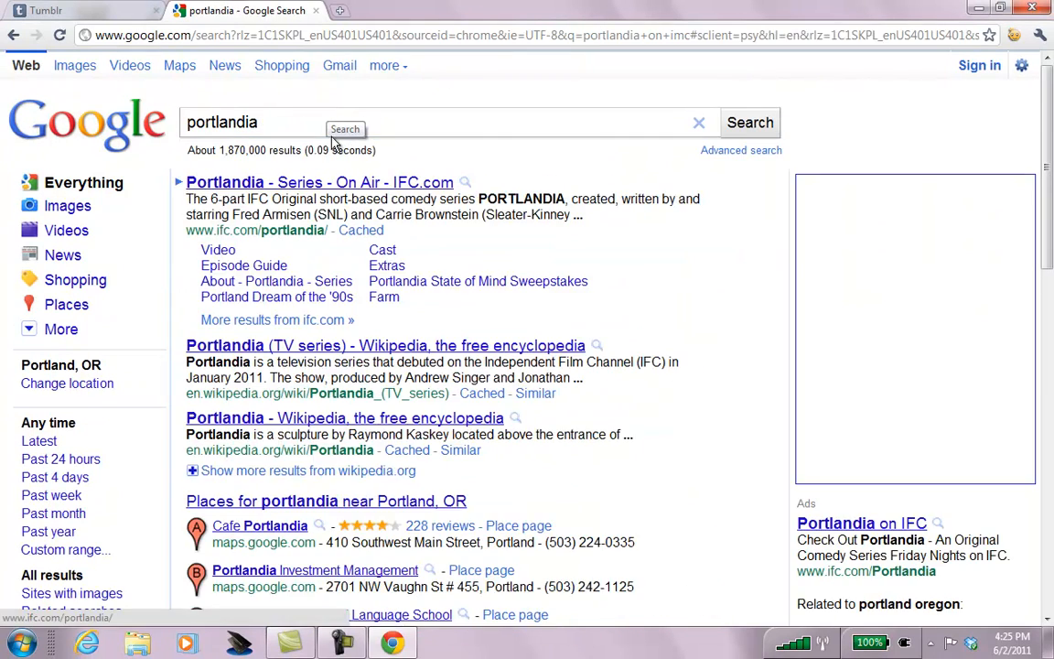
# Open the IFC Portlandia series page and copy its address.
pyautogui.click(286, 187)
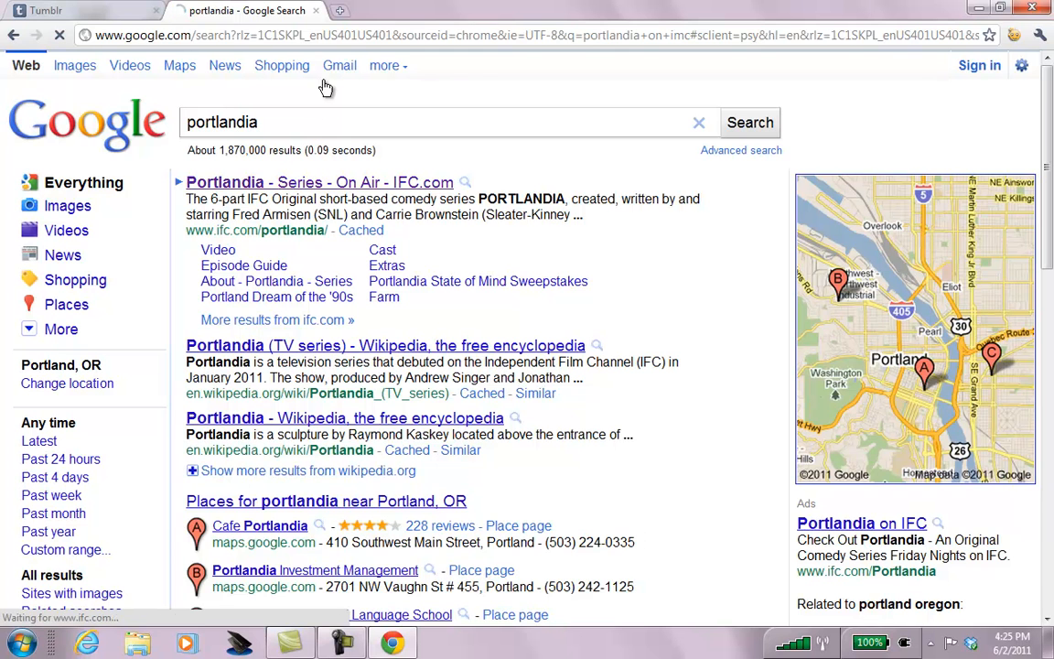
pyautogui.click(338, 35)
pyautogui.hotkey('ctrl', 'c')
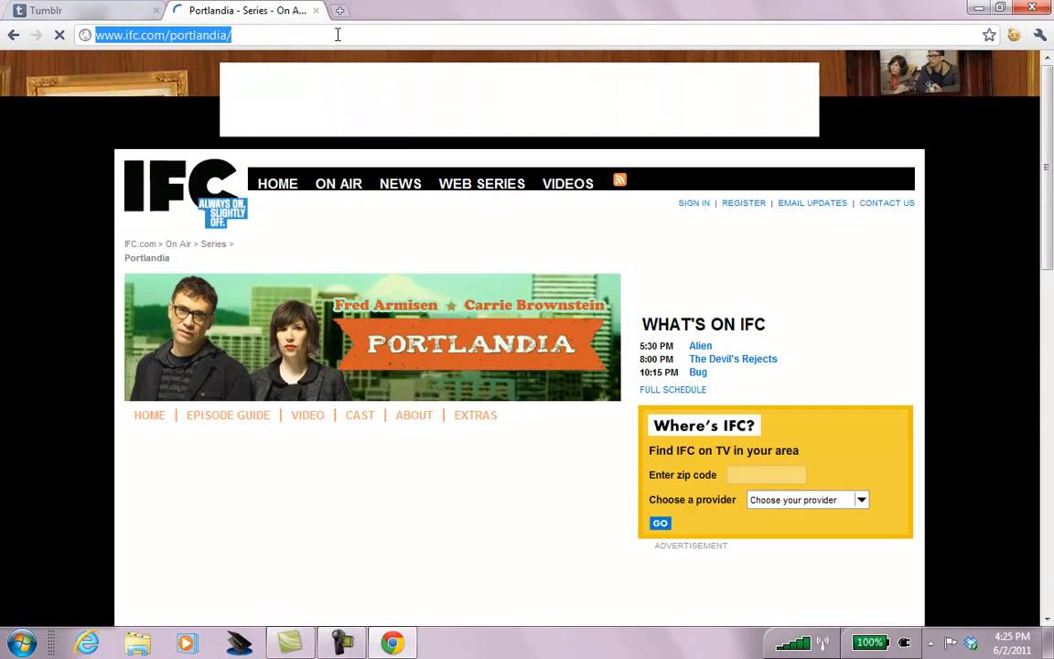
pyautogui.hotkey('ctrl', 'w')
# Set the photo's click-through link to the IFC Portlandia URL and create the post.
pyautogui.click(381, 501)
pyautogui.hotkey('ctrl', 'a')
pyautogui.hotkey('ctrl', 'v')
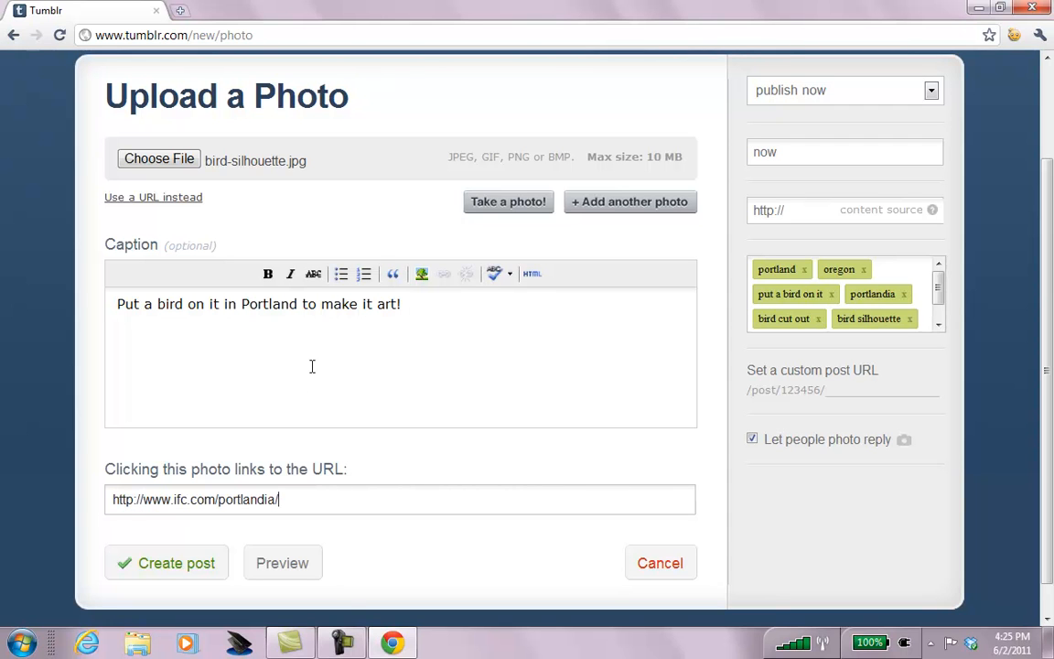
pyautogui.click(160, 565)
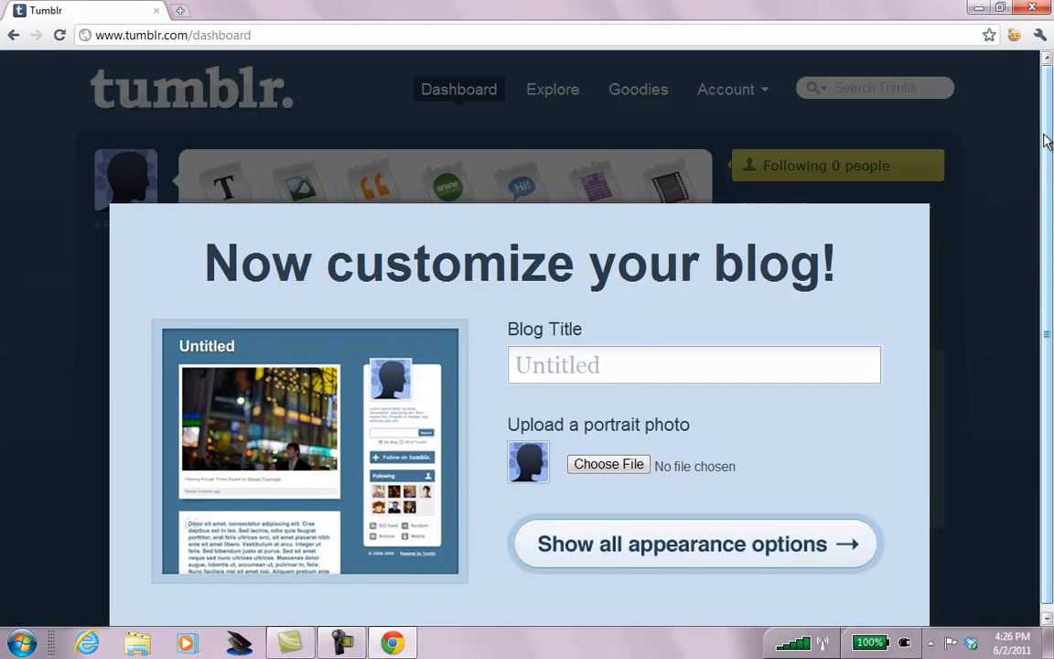
# Enter 'CA AH Demo Tumblr' as the blog title.
pyautogui.scroll(-1, 1046, 142)
pyautogui.click(691, 360)
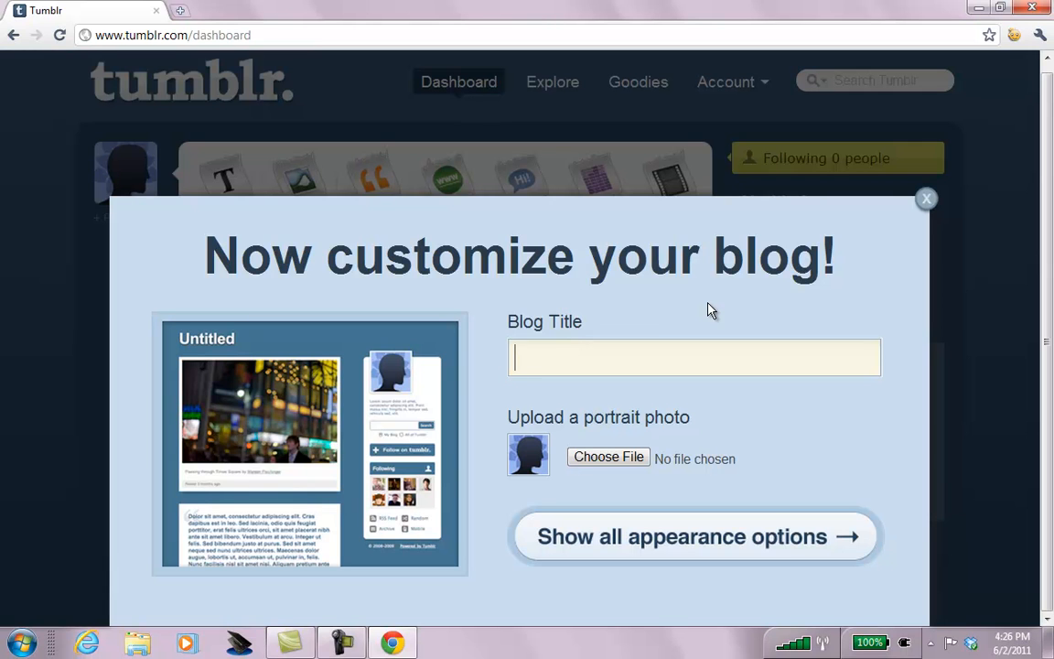
pyautogui.write('CA AH Demo')
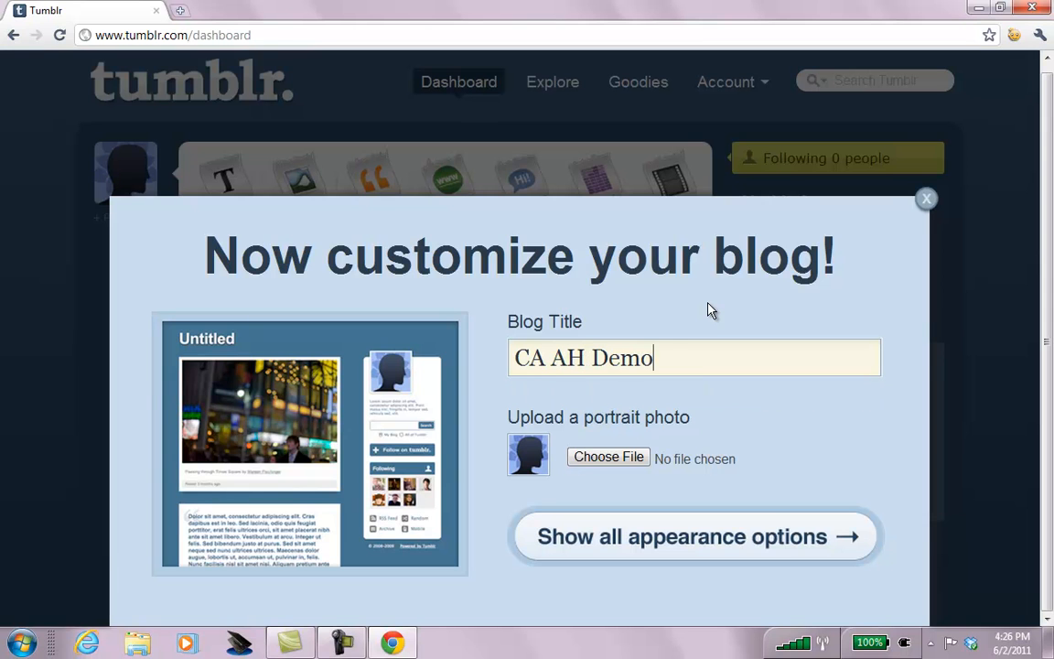
pyautogui.write(' Tumblr')
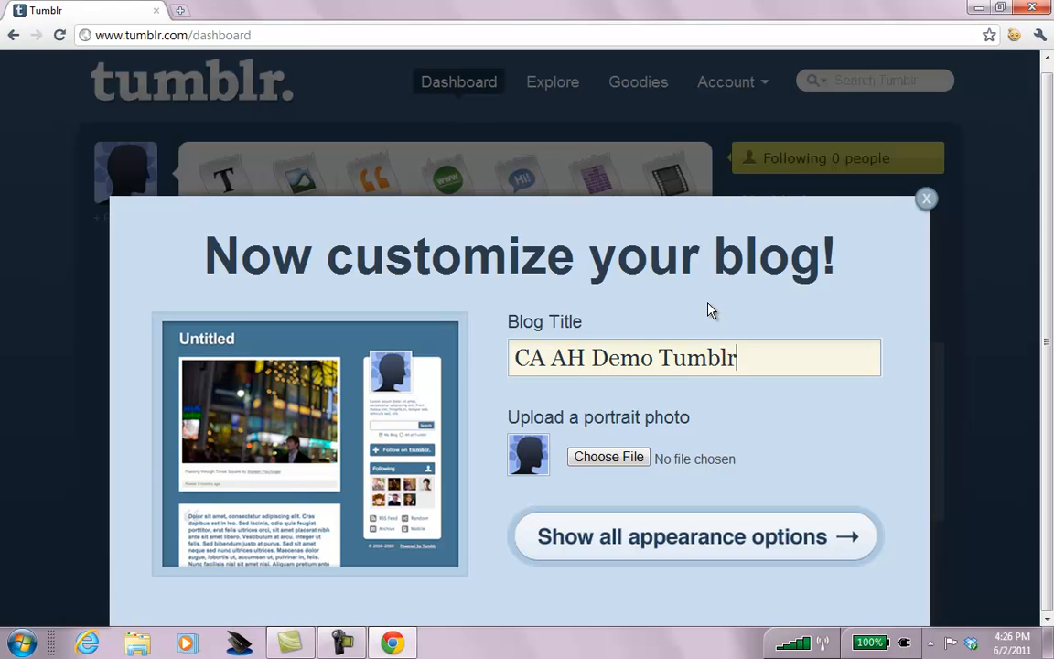
# Choose a personal portrait photo from the Desktop instead of the AH logo.
pyautogui.click(607, 461)
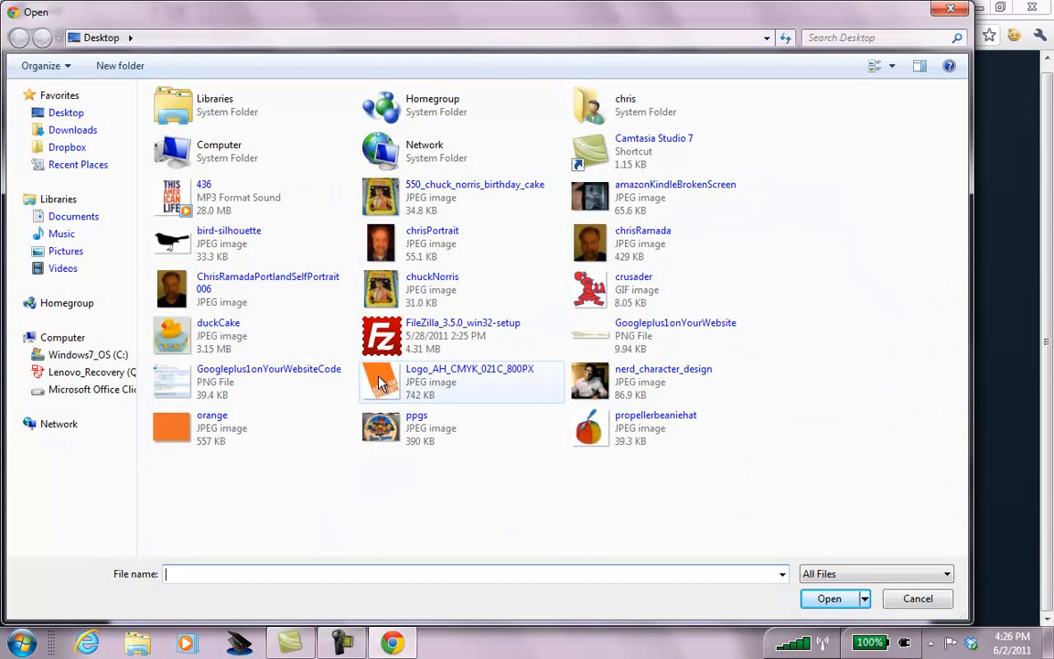
pyautogui.doubleClick(380, 382)
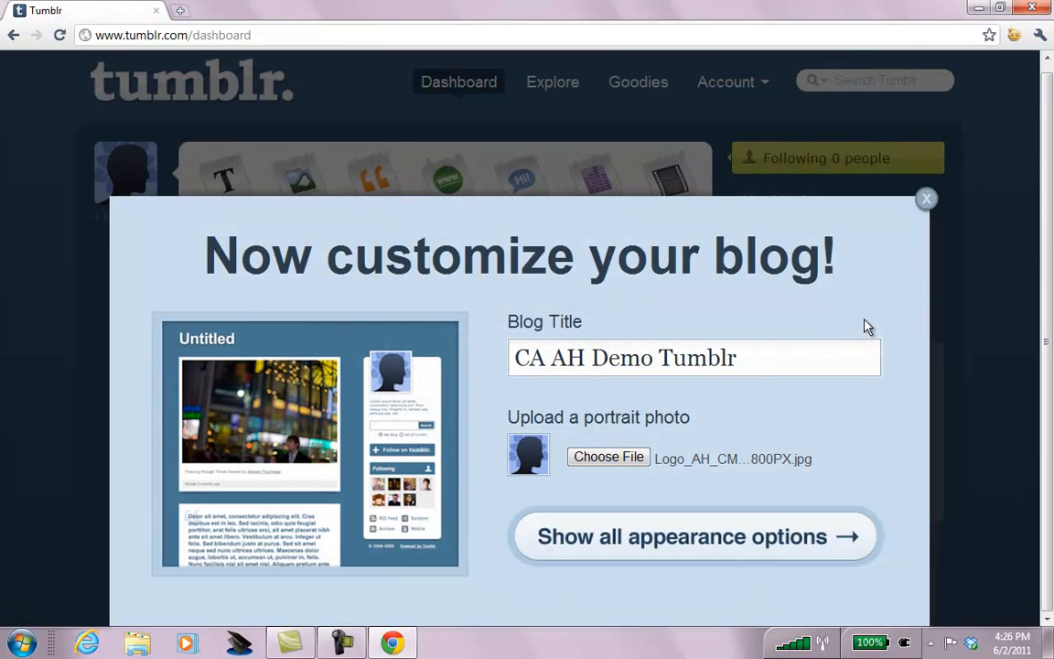
pyautogui.click(607, 457)
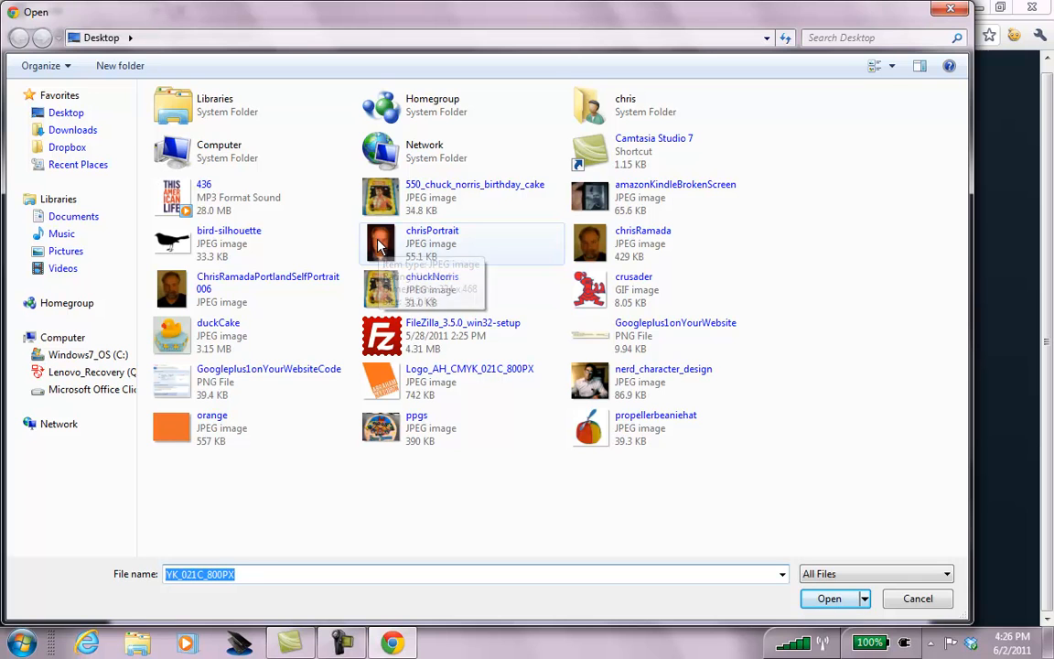
pyautogui.doubleClick(593, 240)
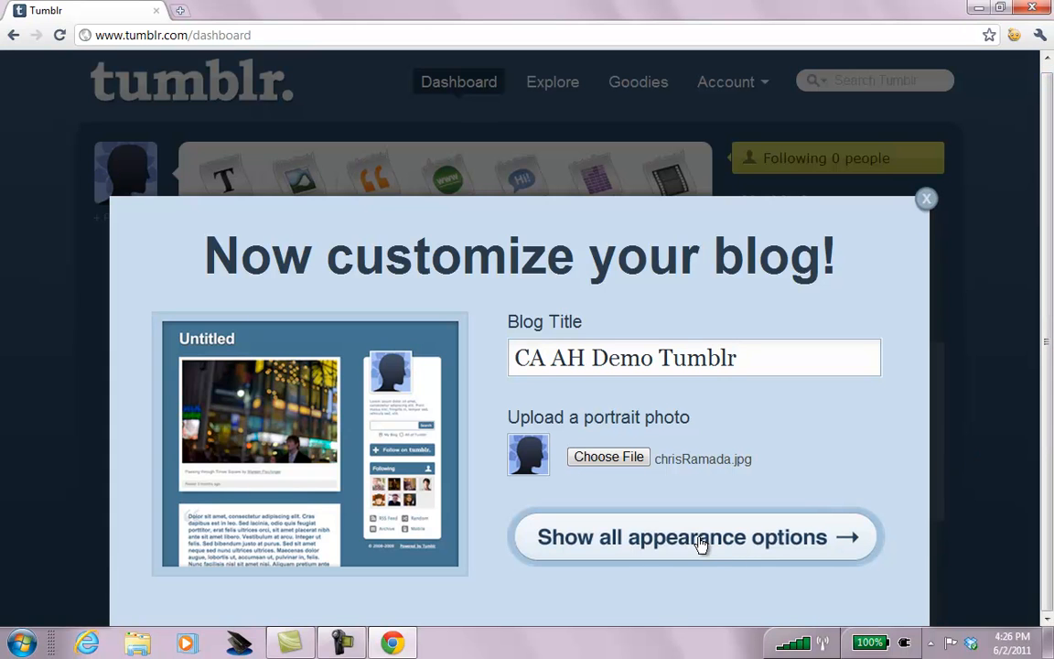
# Try the author's full name in the title, then revert to the initials CA AH.
pyautogui.moveTo(568, 360); pyautogui.dragTo(460, 367)
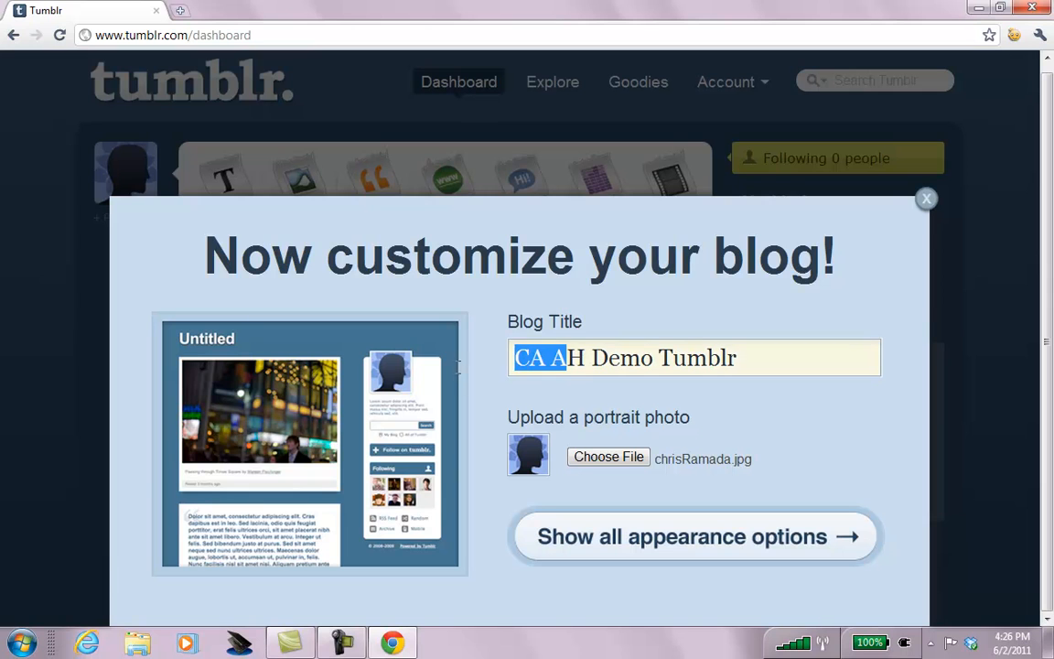
pyautogui.click(586, 354)
pyautogui.press('BackSpace')
pyautogui.press('BackSpace')
pyautogui.press('BackSpace')
pyautogui.press('BackSpace')
pyautogui.write('hjr')
pyautogui.press('BackSpace')
pyautogui.press('BackSpace')
pyautogui.write('ris Abrhaam')
pyautogui.press('BackSpace')
pyautogui.press('BackSpace')
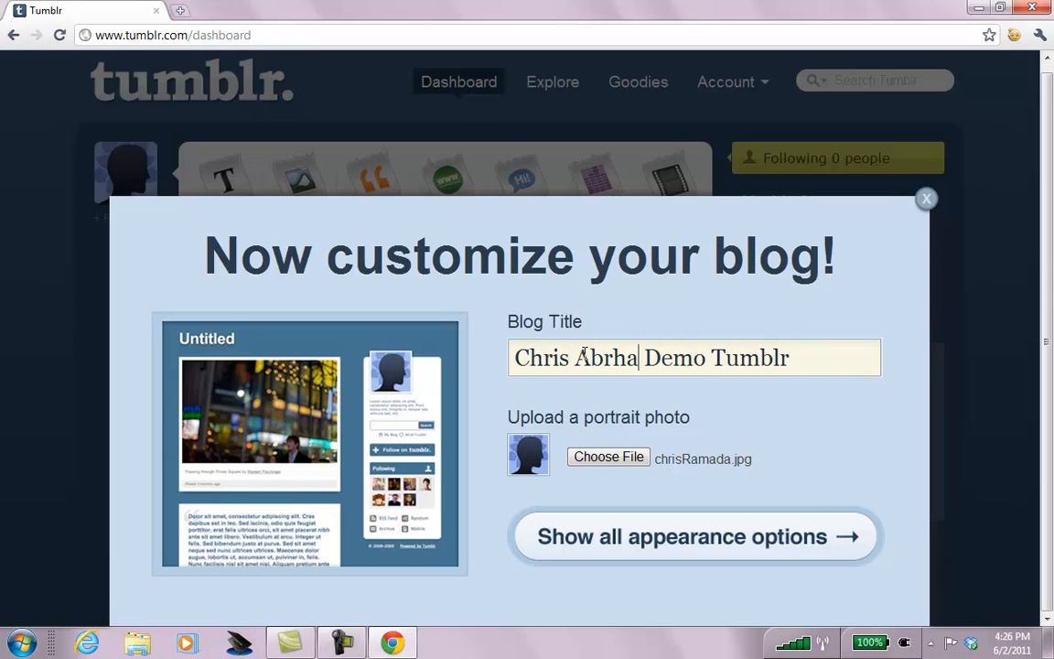
pyautogui.write('m')
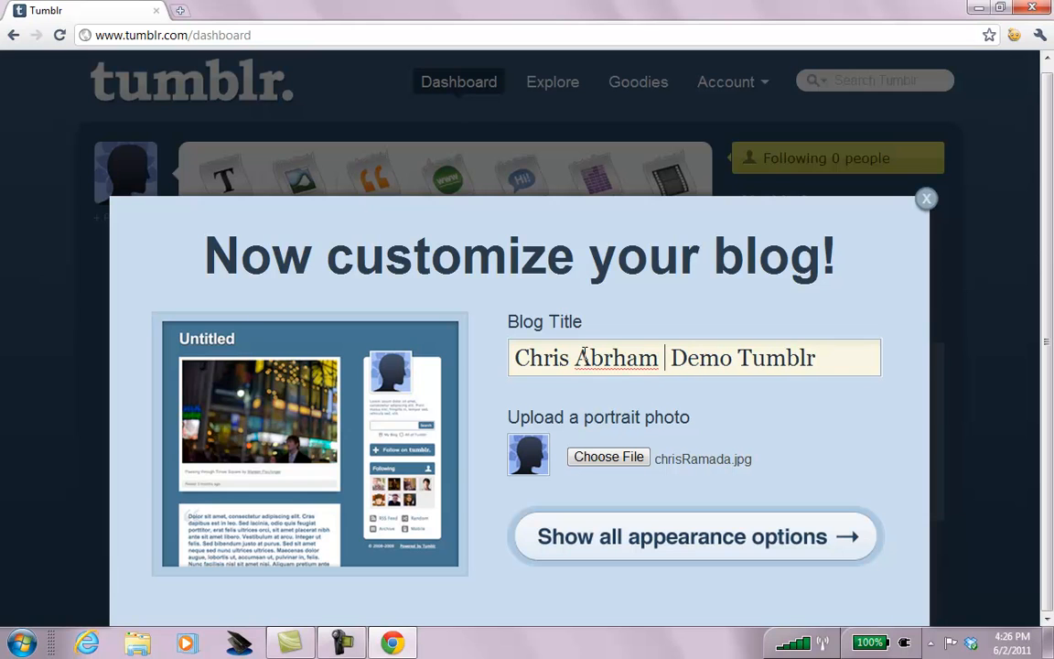
pyautogui.press('BackSpace')
pyautogui.press('BackSpace')
pyautogui.press('BackSpace')
pyautogui.press('BackSpace')
pyautogui.write('aham ')
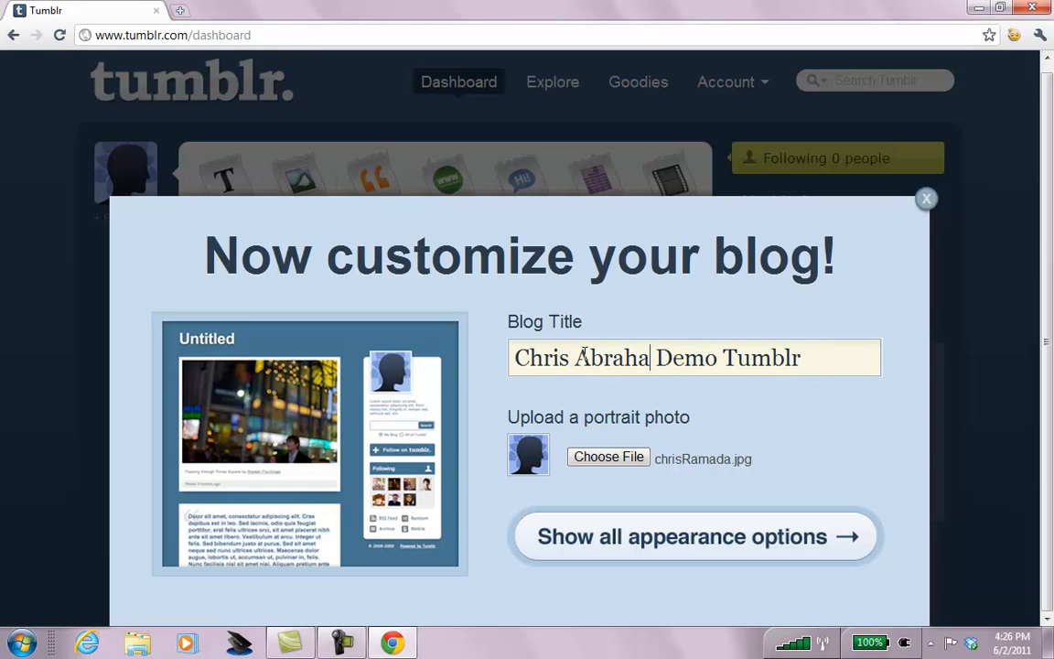
pyautogui.write('Abraham A')
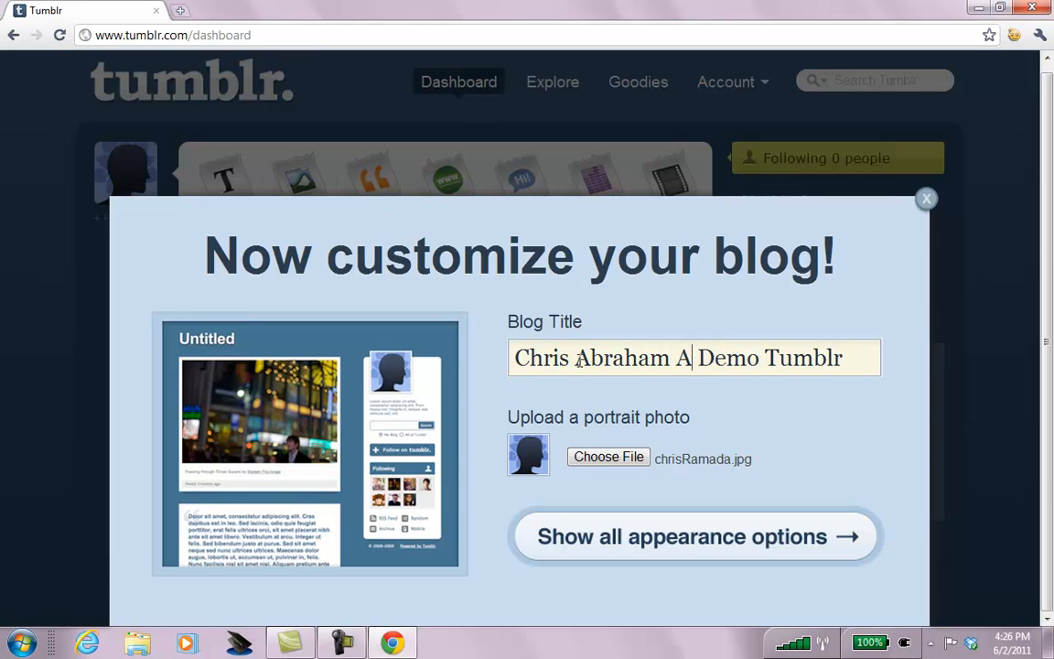
pyautogui.write('Harrison')
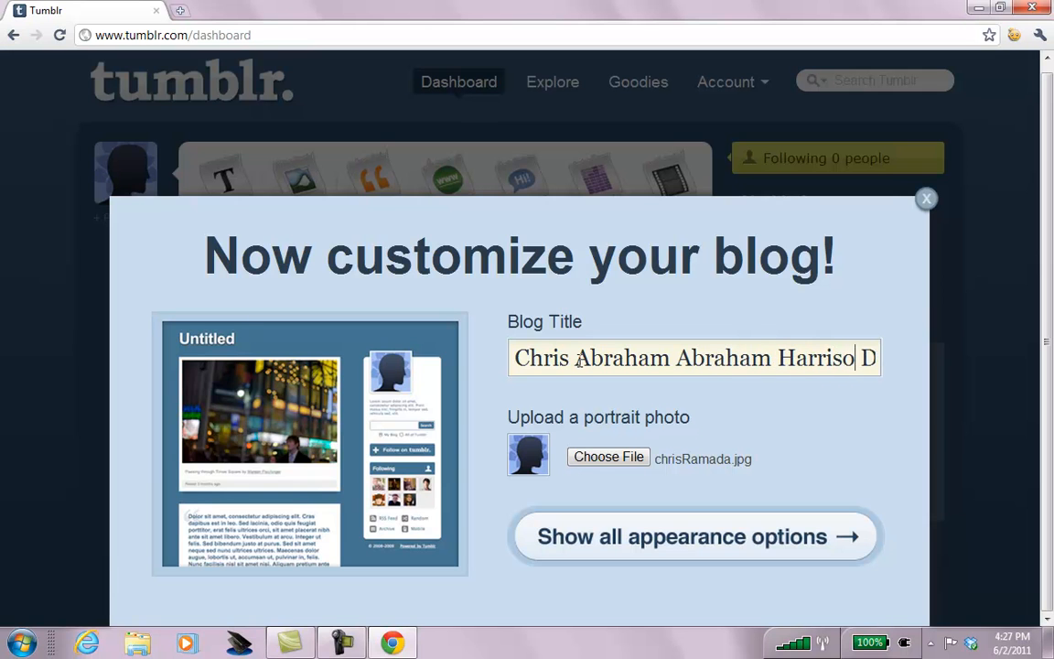
pyautogui.hotkey('shift', 'Home')
pyautogui.write('CA AH')
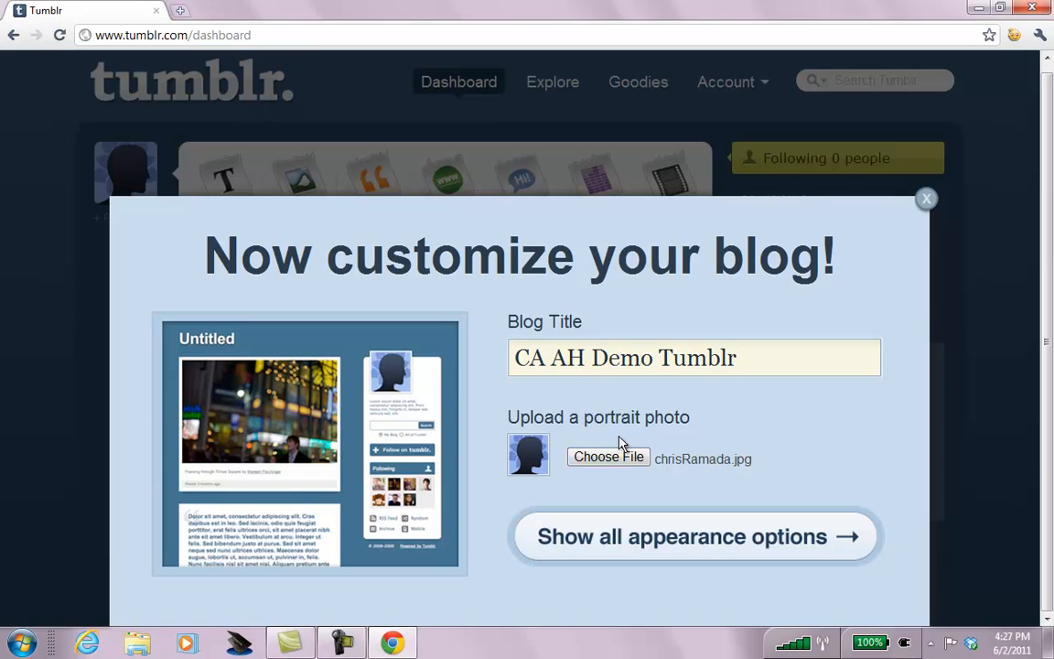
# Add a description about creating the Tumblr live on a YouTube video and save.
pyautogui.click(693, 536)
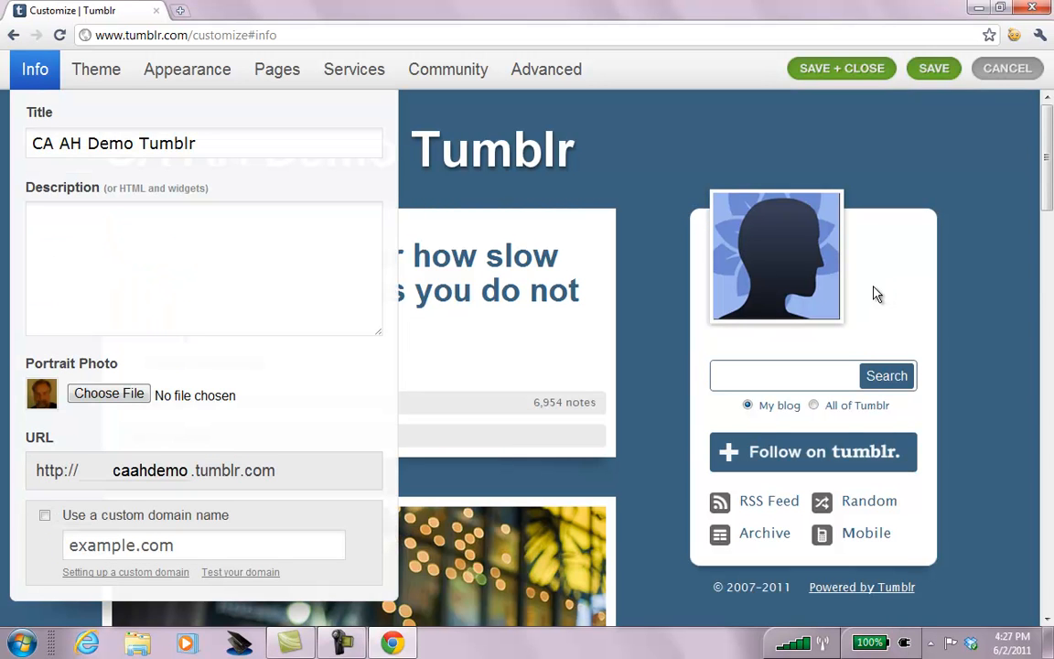
pyautogui.click(226, 269)
pyautogui.write('This is a ')
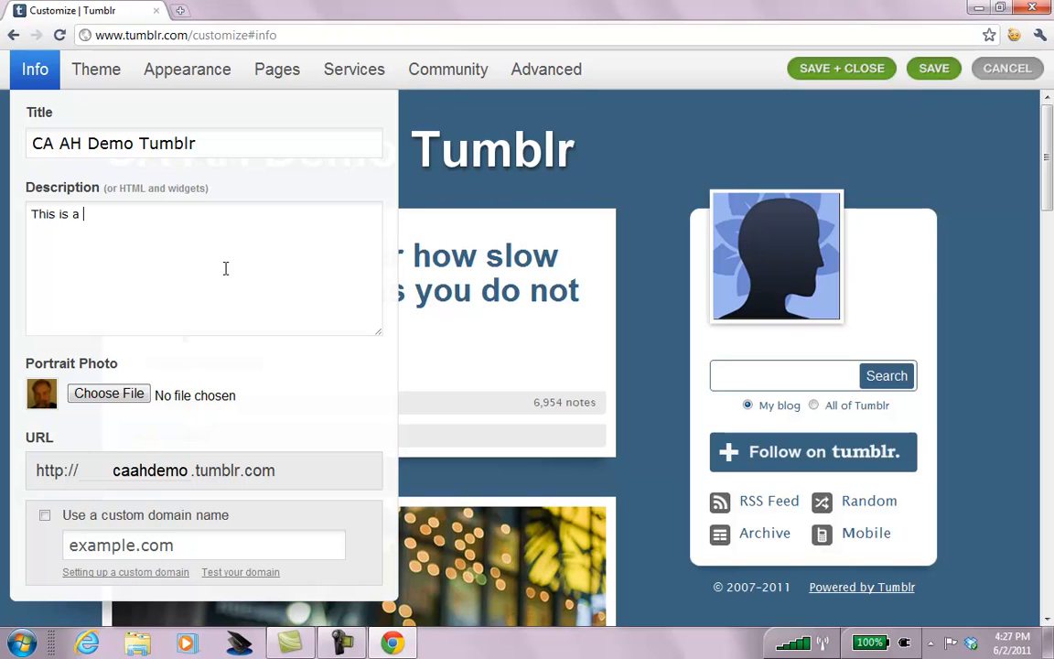
pyautogui.write('Tumblr that I am creating live')
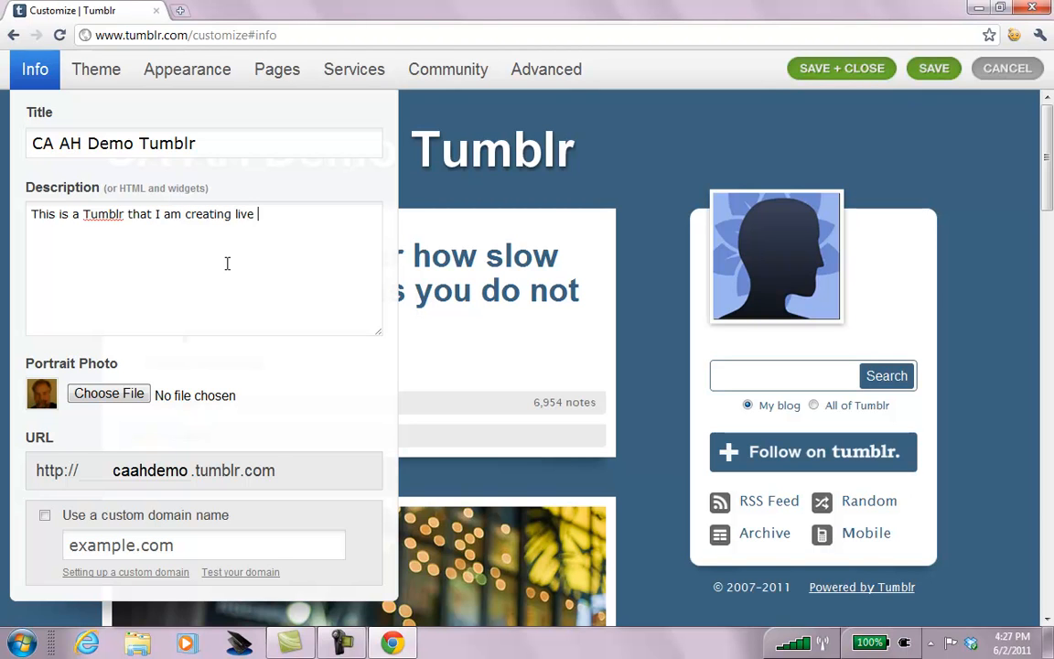
pyautogui.write(' on a very long and bori')
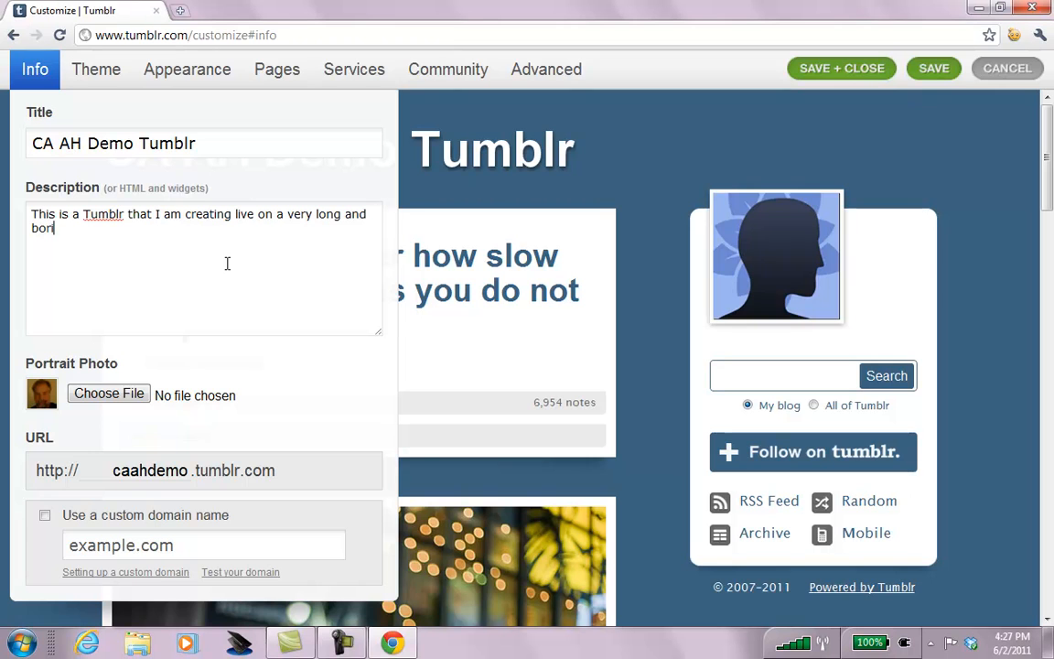
pyautogui.write('ng YouTube video ')
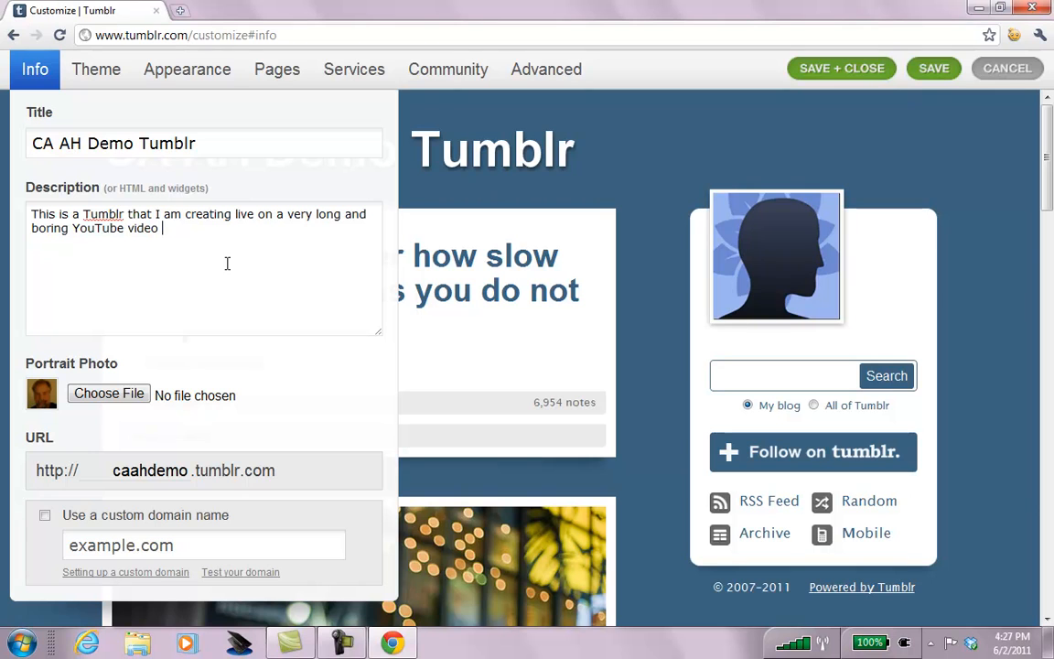
pyautogui.write('-- please check it out w')
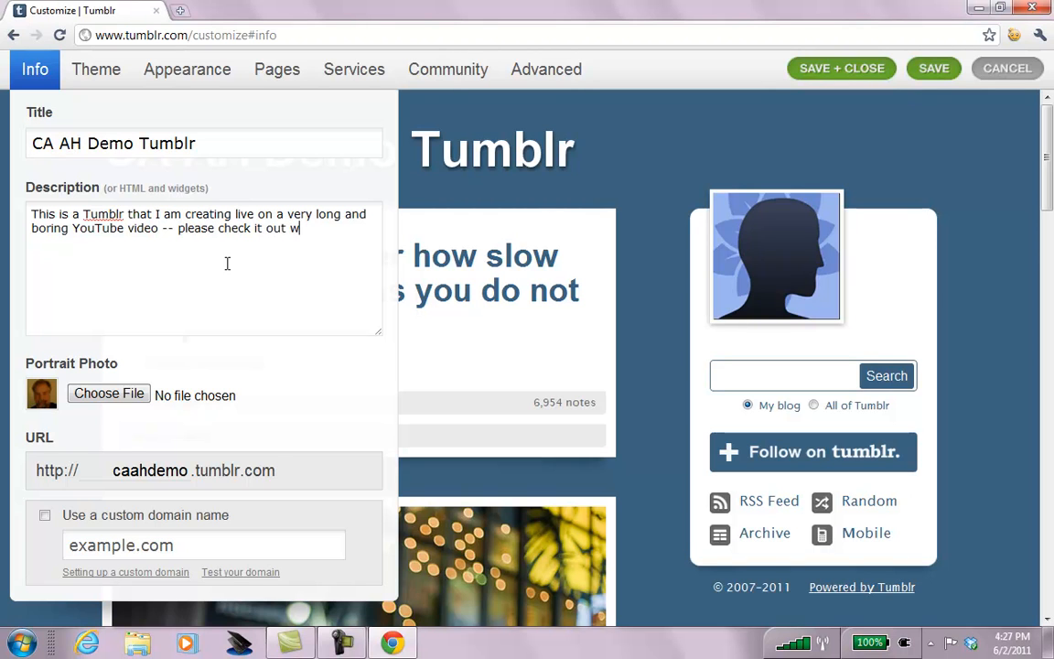
pyautogui.write('hen it is done.')
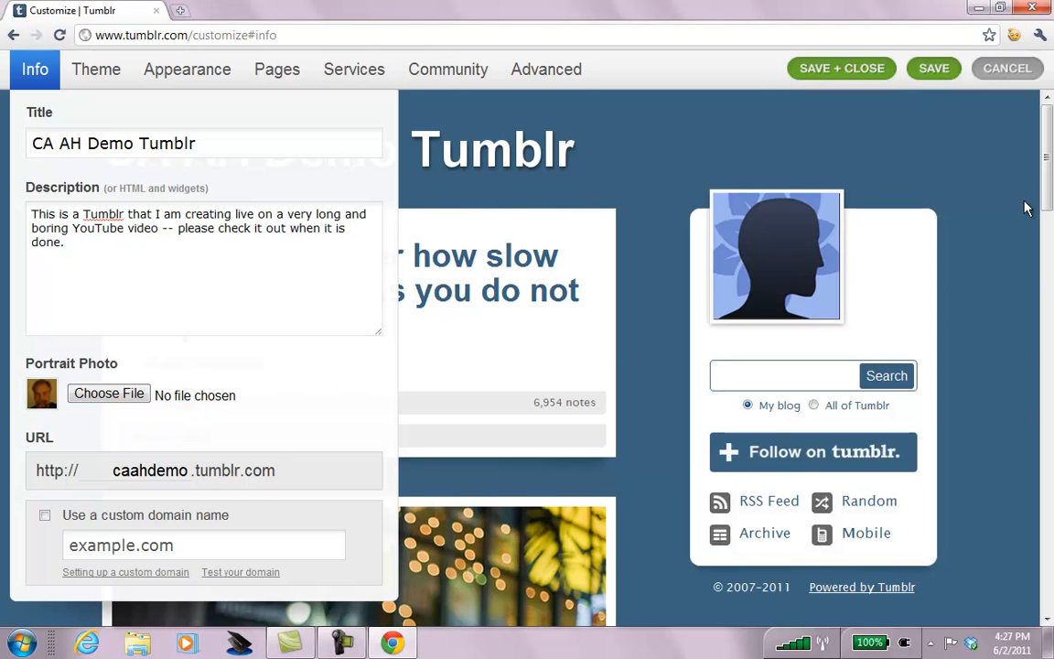
pyautogui.scroll(-3, 549, 504)
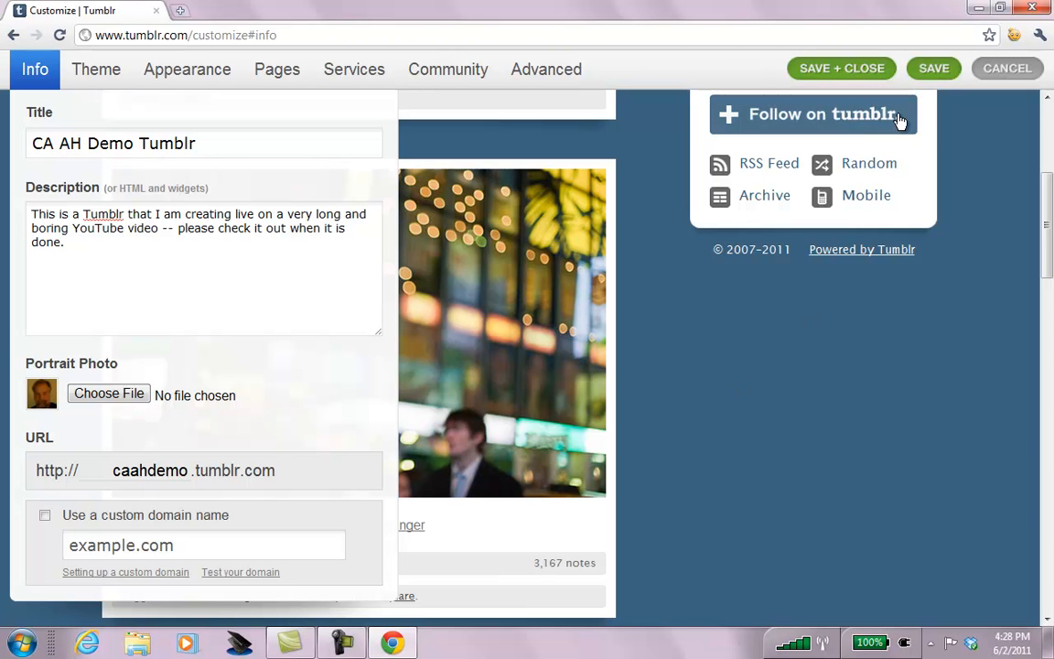
pyautogui.click(934, 72)
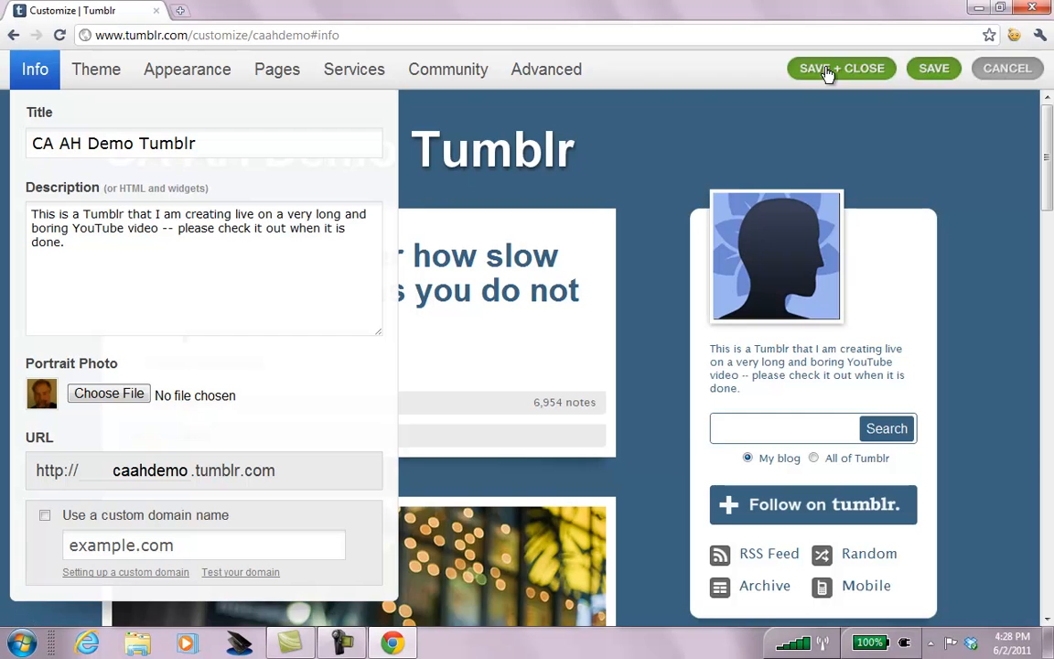
# Apply the free Munich theme from the theme list and save it.
pyautogui.click(96, 75)
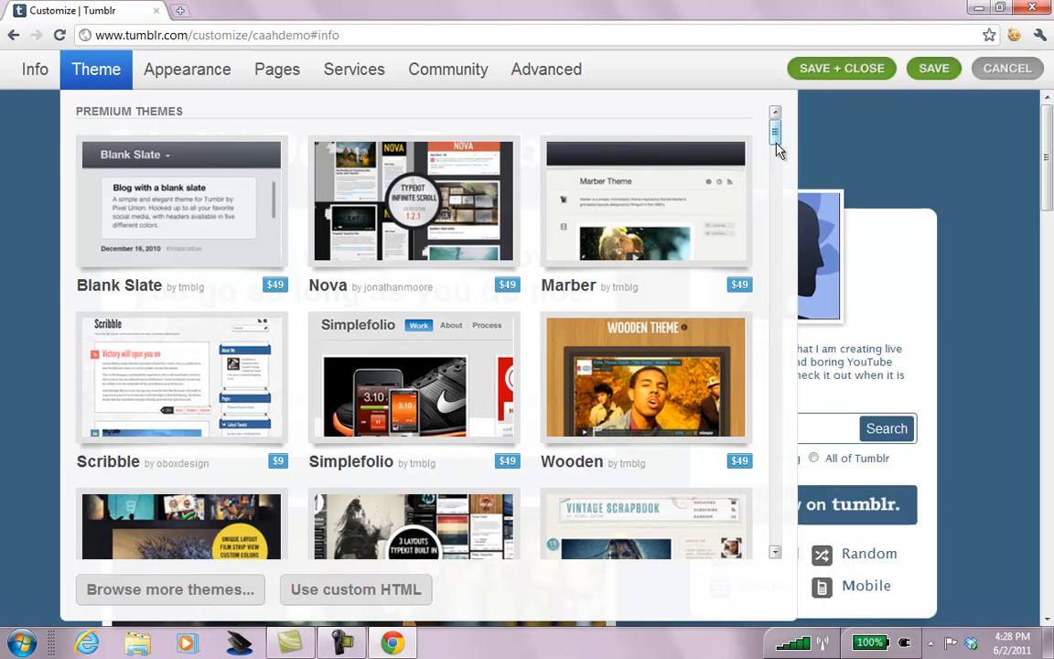
pyautogui.moveTo(776, 149); pyautogui.dragTo(779, 165)
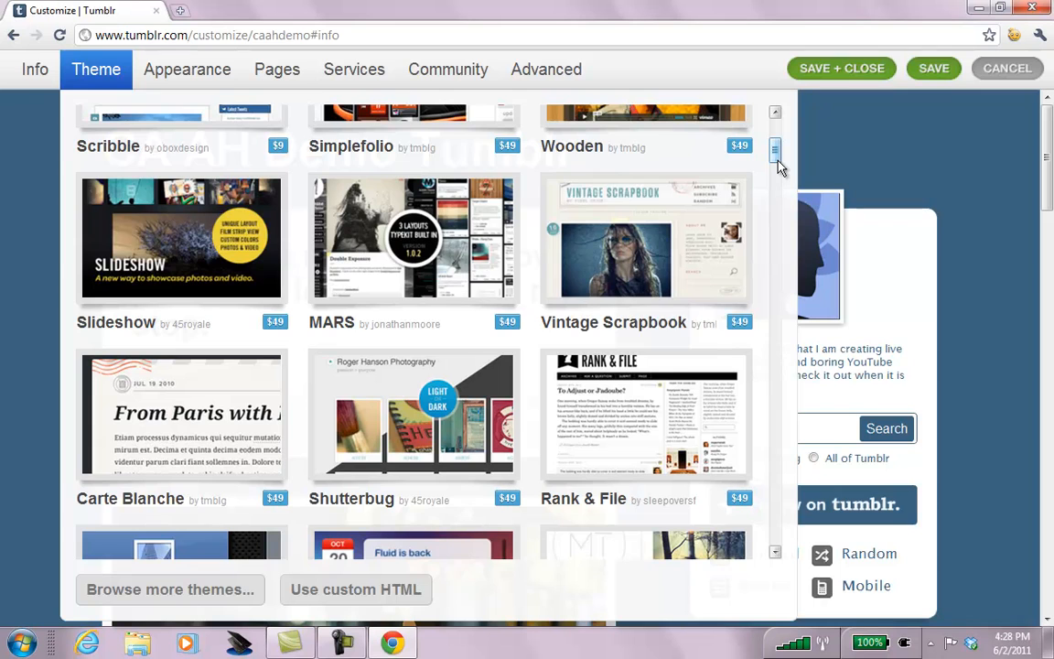
pyautogui.moveTo(778, 165); pyautogui.dragTo(781, 327)
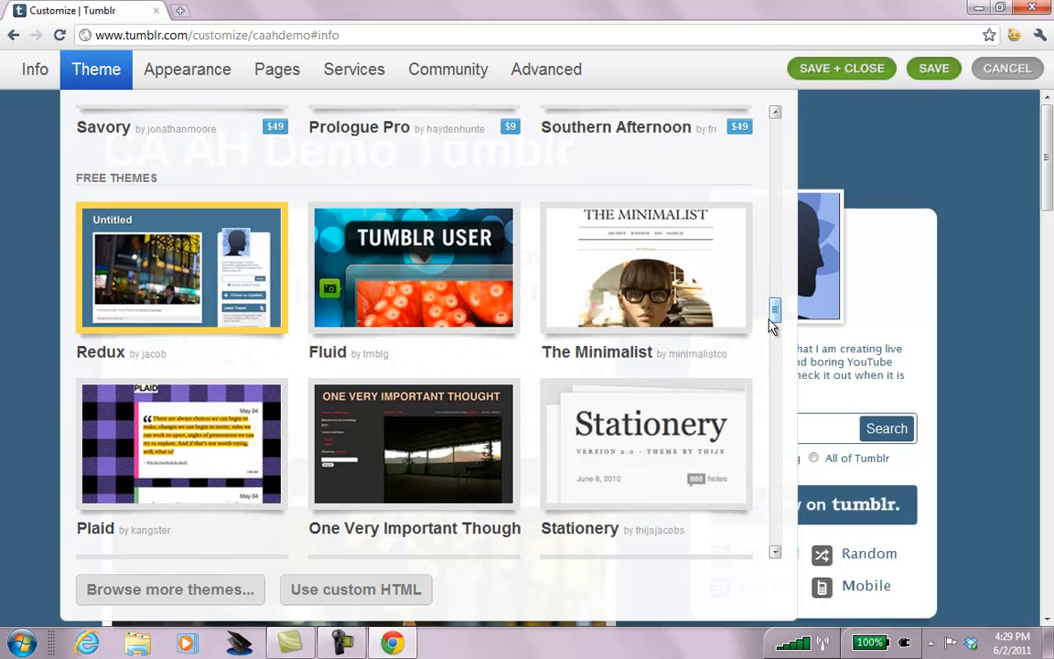
pyautogui.moveTo(771, 311); pyautogui.dragTo(803, 376)
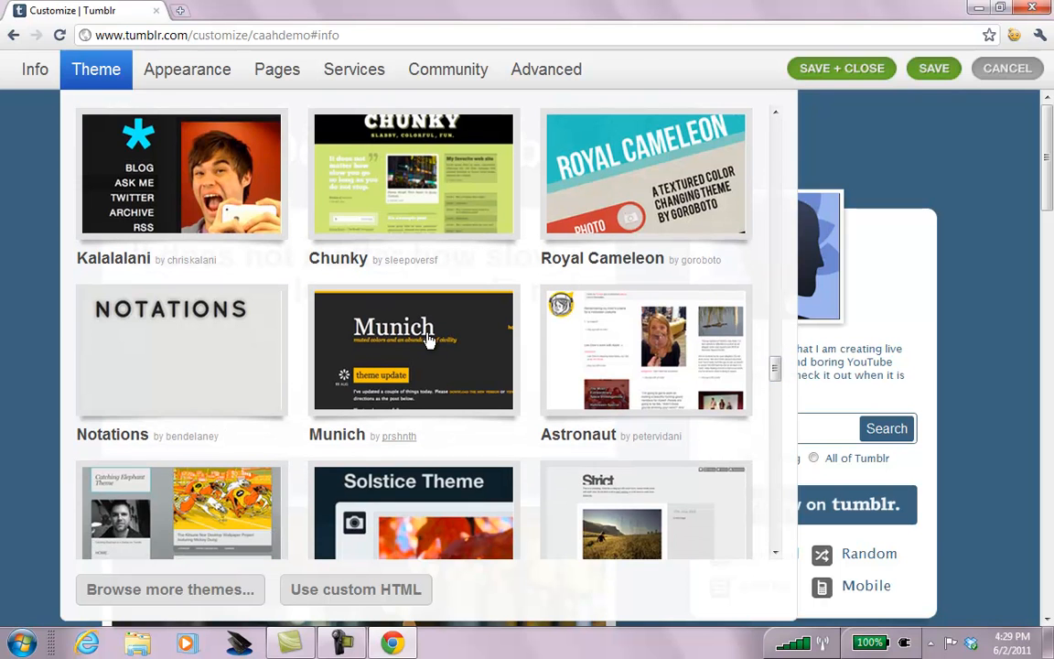
pyautogui.click(428, 339)
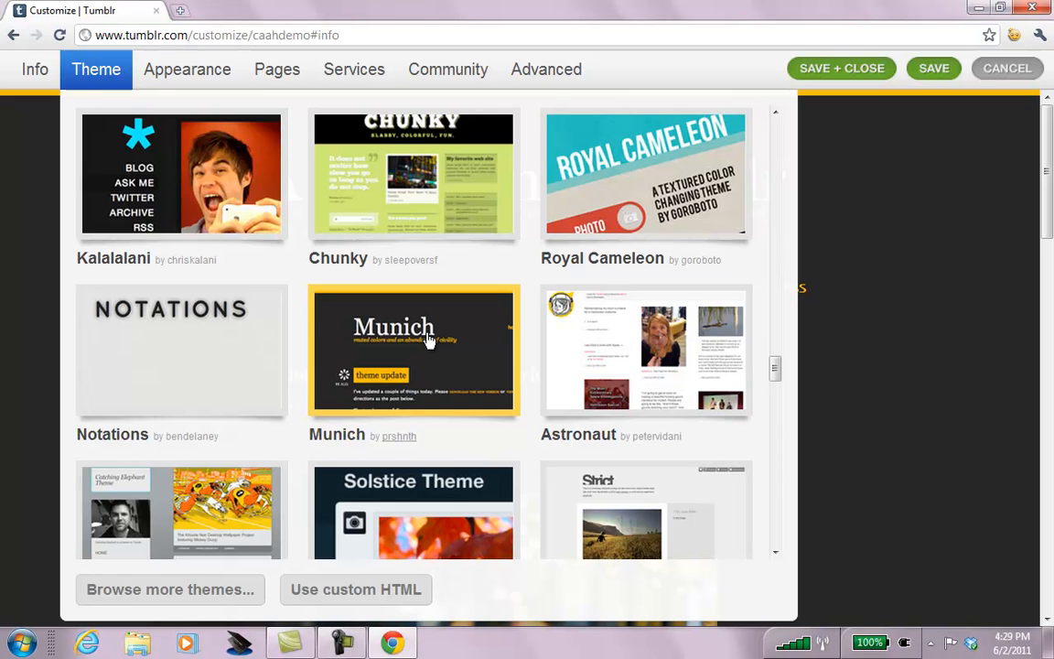
pyautogui.click(936, 70)
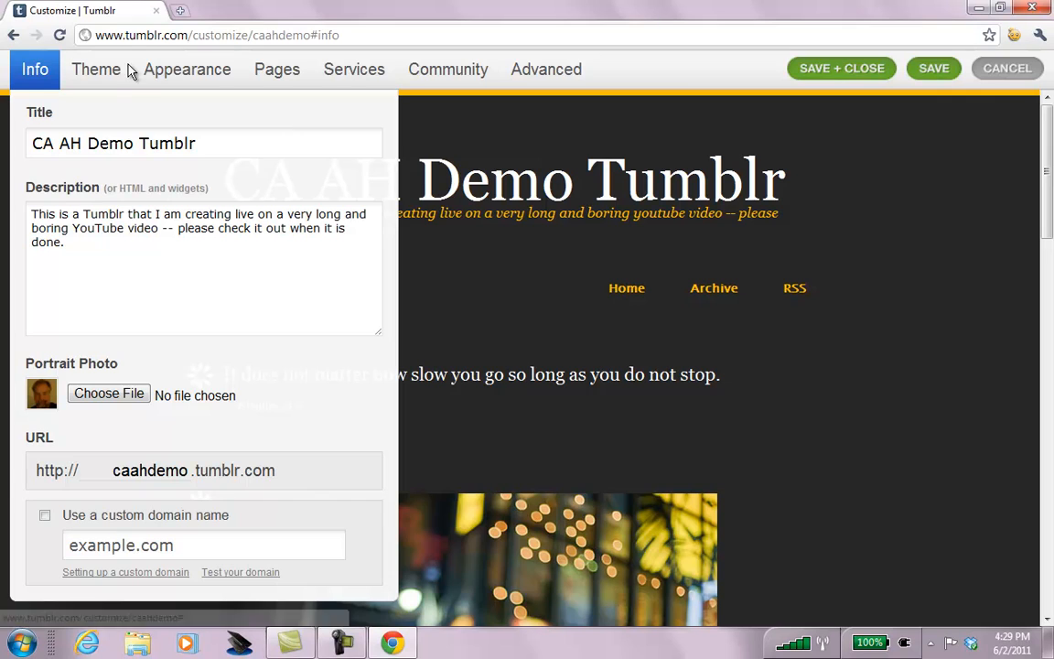
# Check the Munich theme's appearance colours, then go to the Pages settings.
pyautogui.click(190, 78)
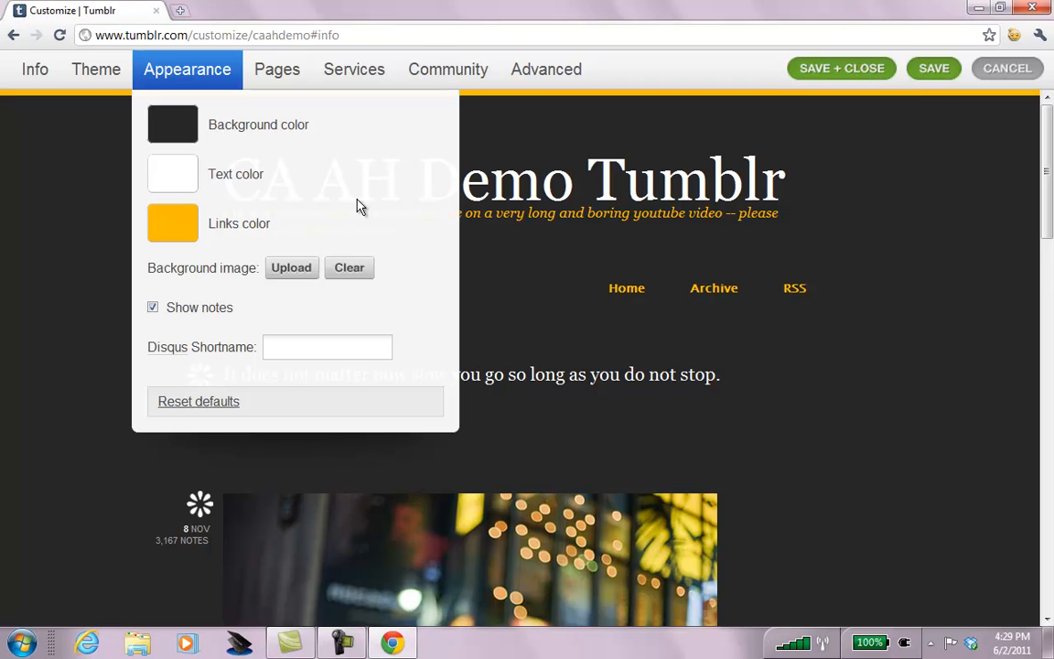
pyautogui.click(277, 69)
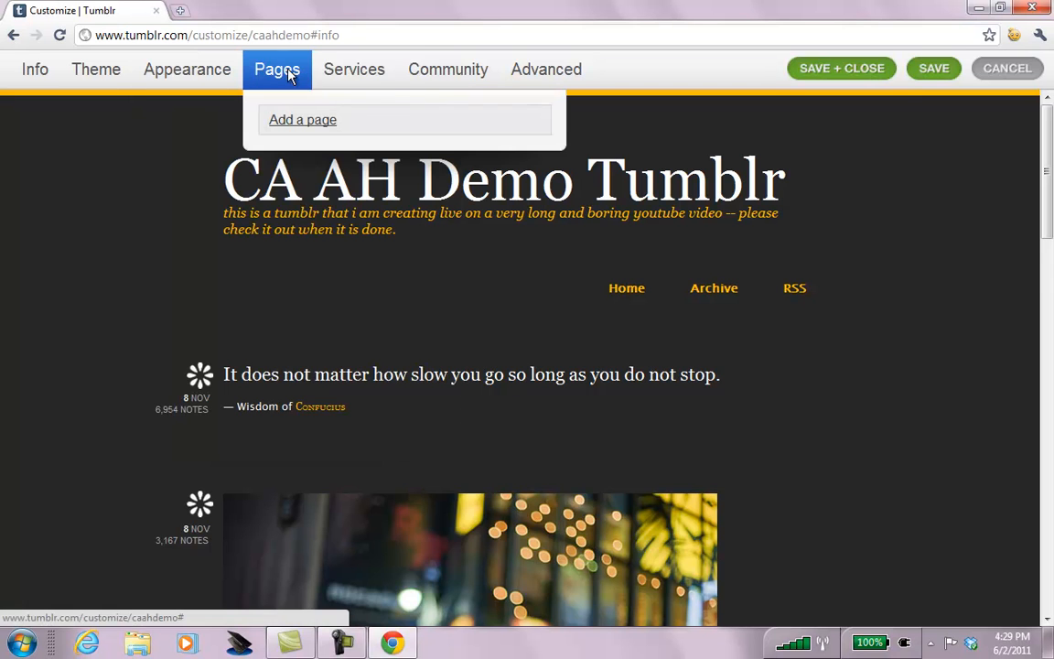
# Create a new page at /contact titled Contact Info.
pyautogui.click(313, 124)
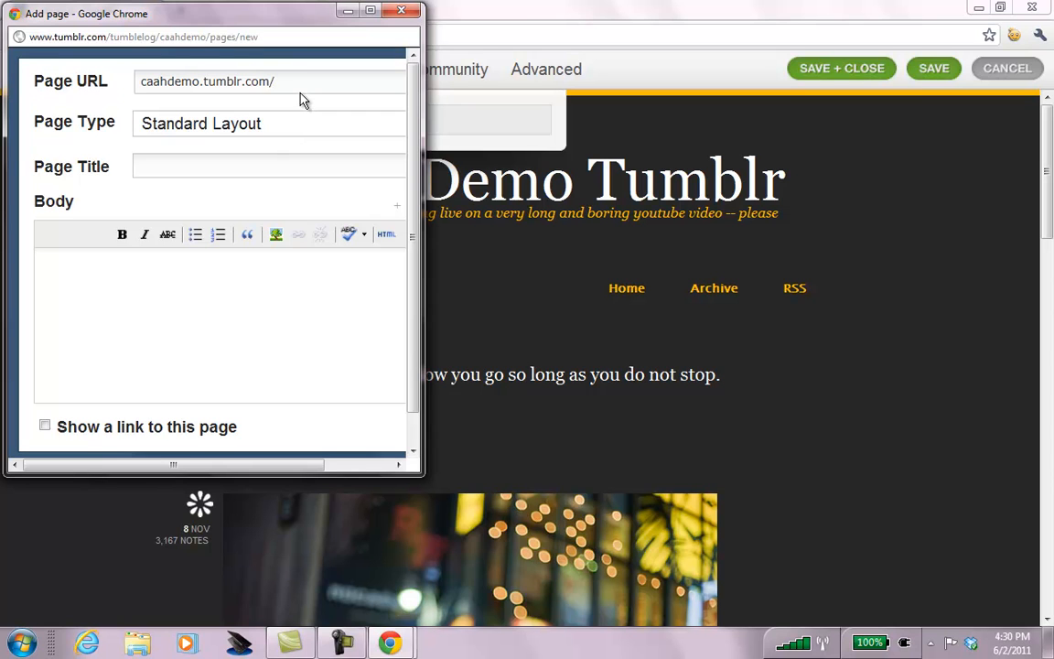
pyautogui.press('Tab')
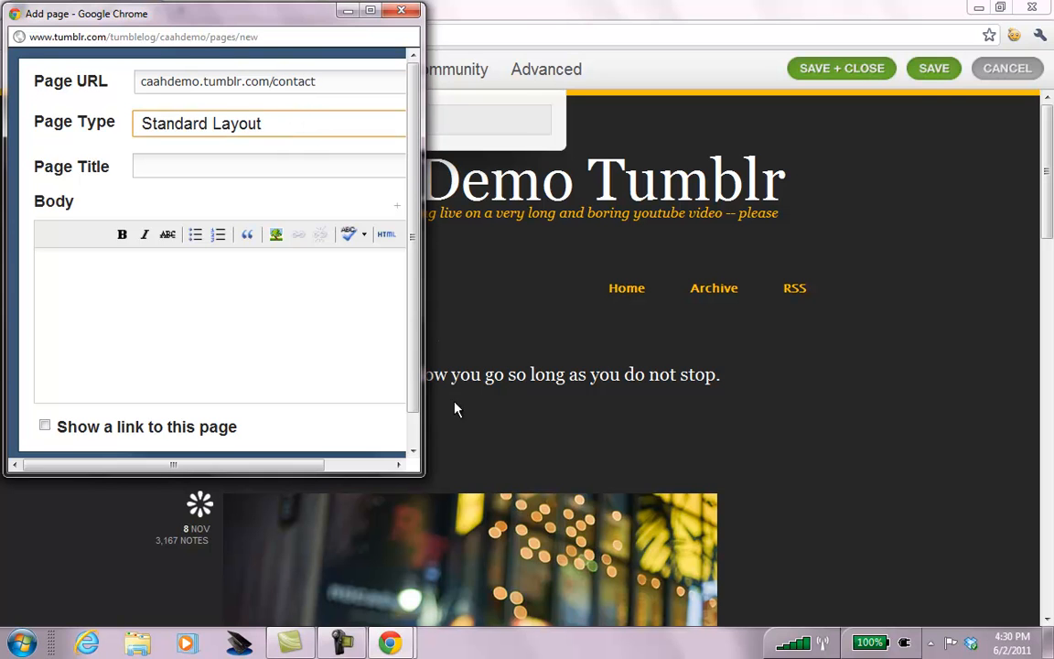
pyautogui.moveTo(422, 469); pyautogui.dragTo(747, 578)
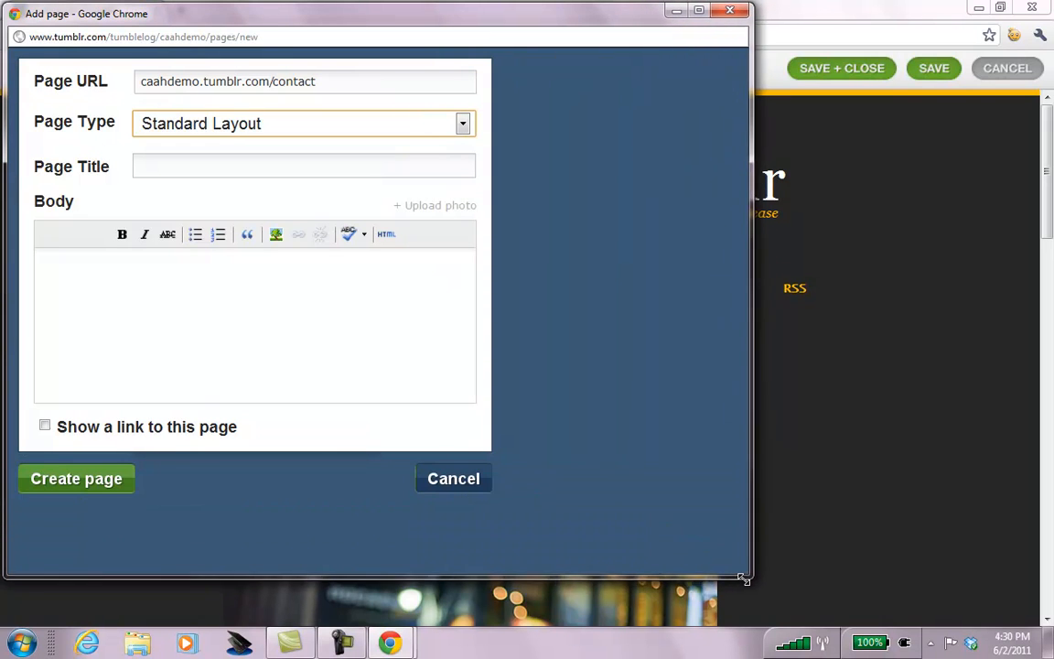
pyautogui.click(236, 164)
pyautogui.write('Con')
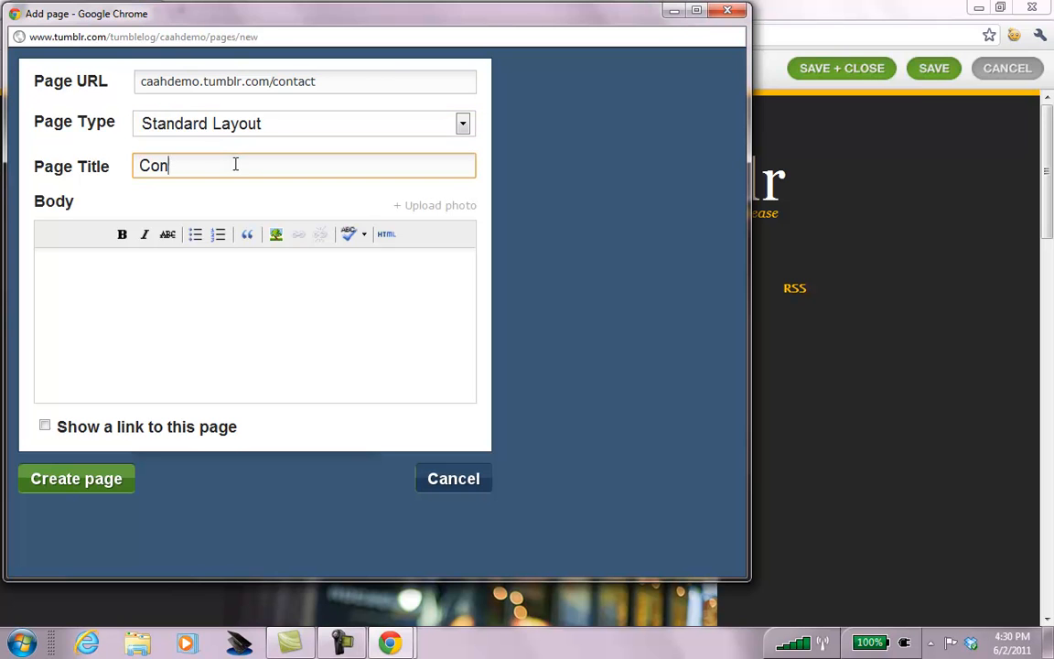
pyautogui.write('tact Info')
pyautogui.click(221, 274)
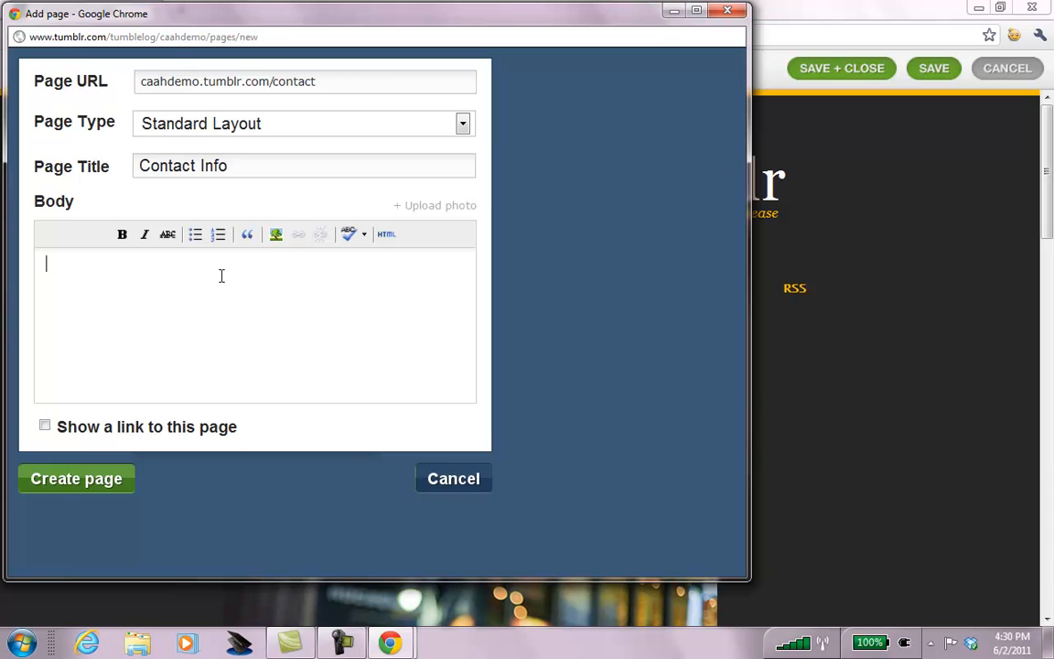
# Open the author's personal website in a new tab.
pyautogui.click(727, 10)
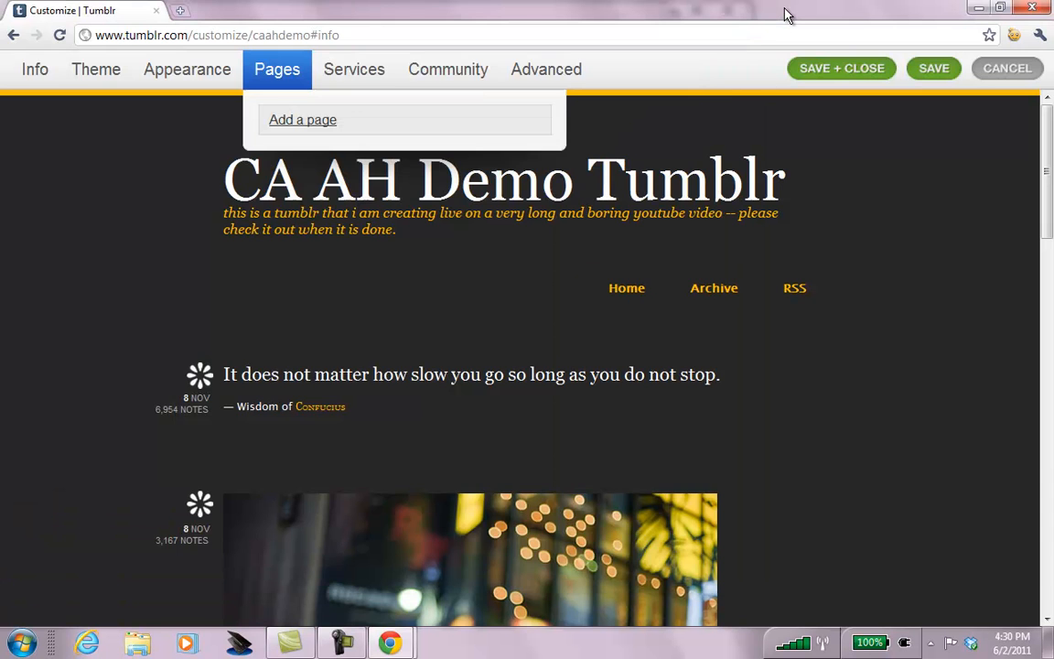
pyautogui.hotkey('ctrl', 't')
pyautogui.write('chrisabraham.com')
pyautogui.press('Right')
pyautogui.press('Return')
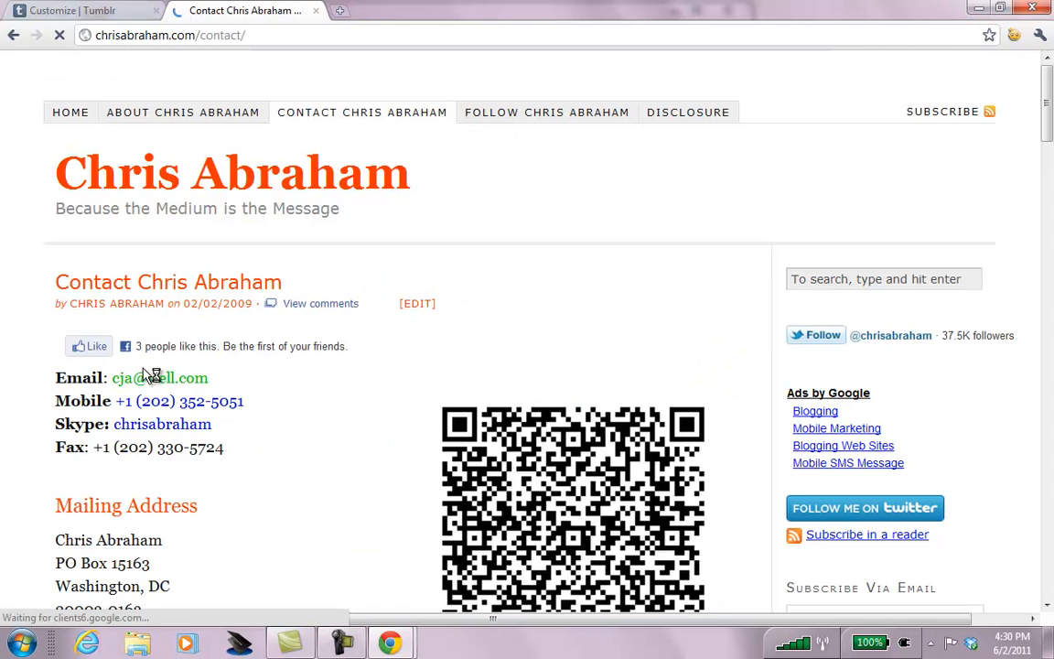
# Copy the contact page's Email through QIK Profile details and return to the Tumblr tab.
pyautogui.moveTo(126, 377); pyautogui.dragTo(275, 508)
pyautogui.moveTo(1048, 119); pyautogui.dragTo(1050, 236)
pyautogui.keyDown('shift'); pyautogui.click(206, 359); pyautogui.keyUp('shift')
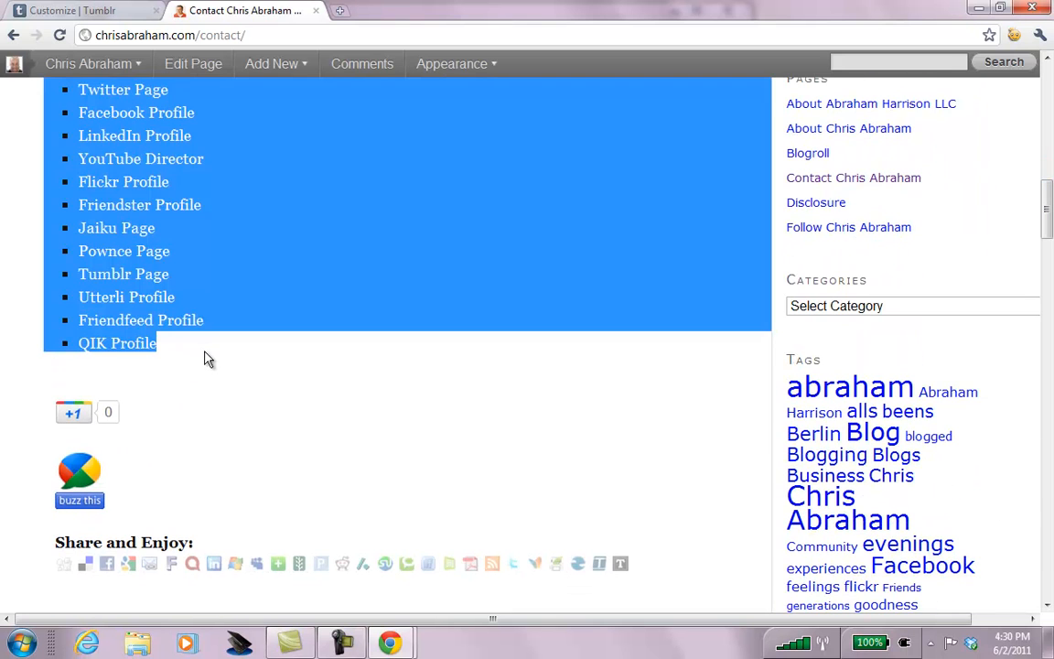
pyautogui.click(79, 13)
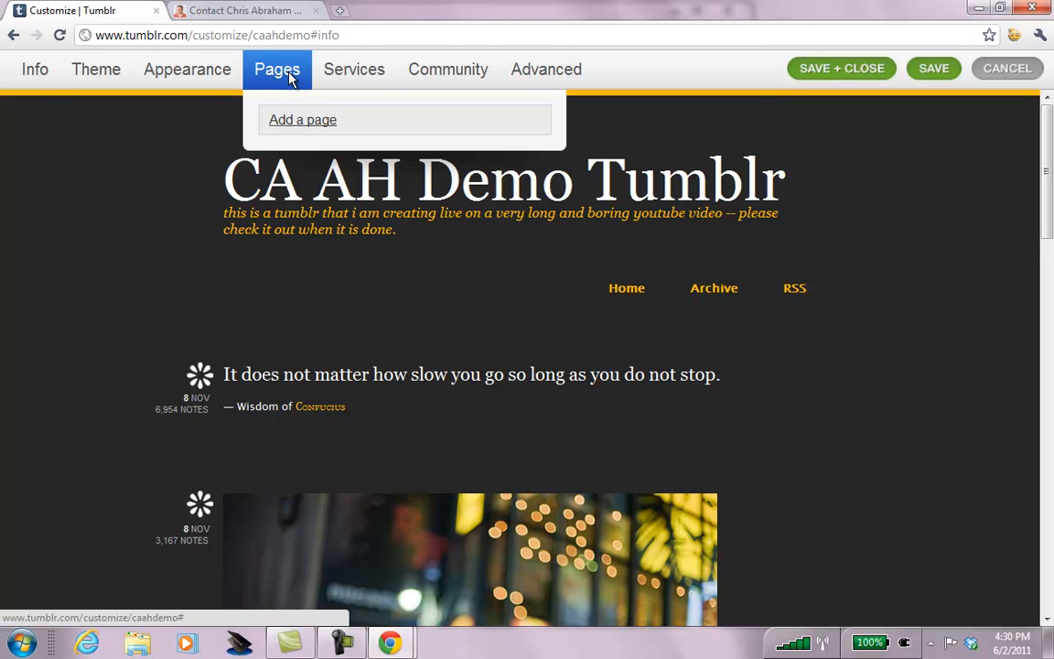
# Paste the copied contact details into the new page body, enable its navigation link, and create it.
pyautogui.hotkey('alt', 'Tab')
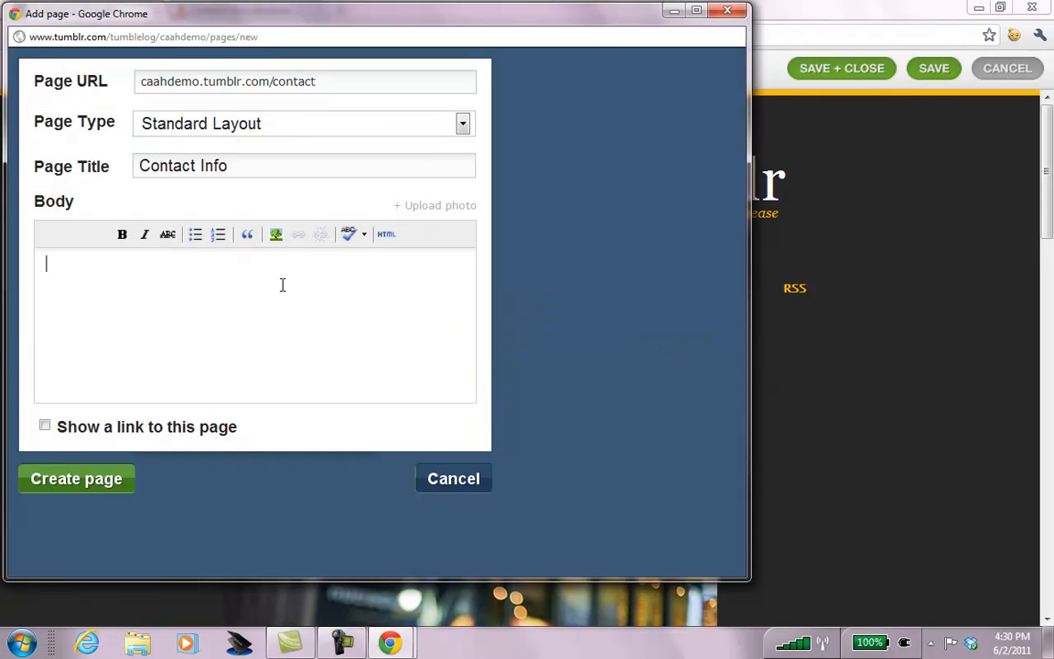
pyautogui.hotkey('ctrl', 'v')
pyautogui.moveTo(469, 385); pyautogui.dragTo(470, 349)
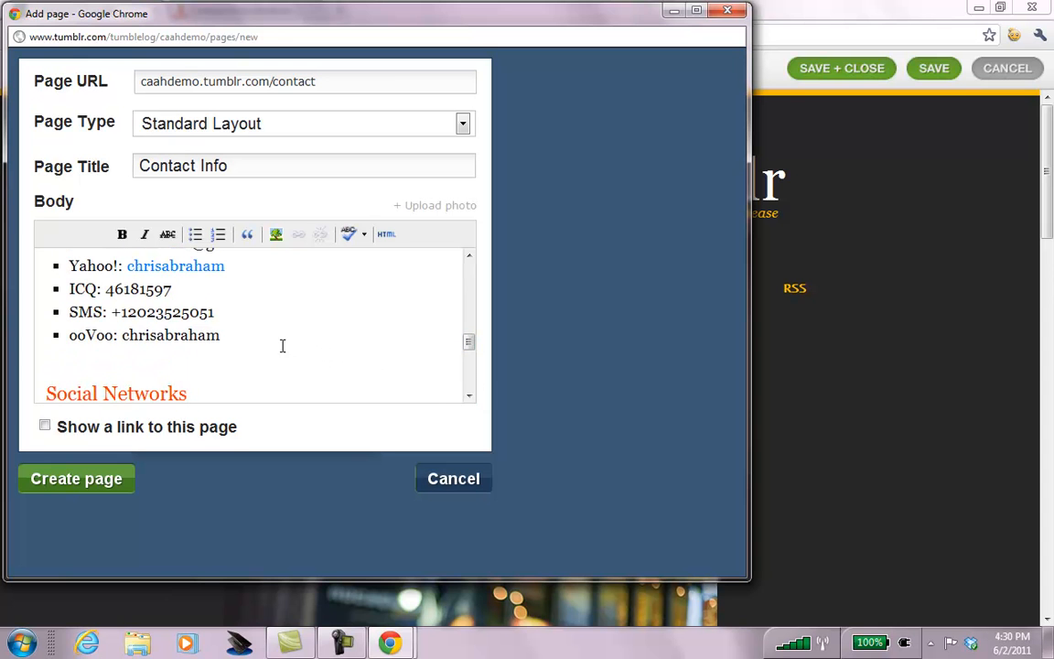
pyautogui.moveTo(470, 346); pyautogui.dragTo(469, 247)
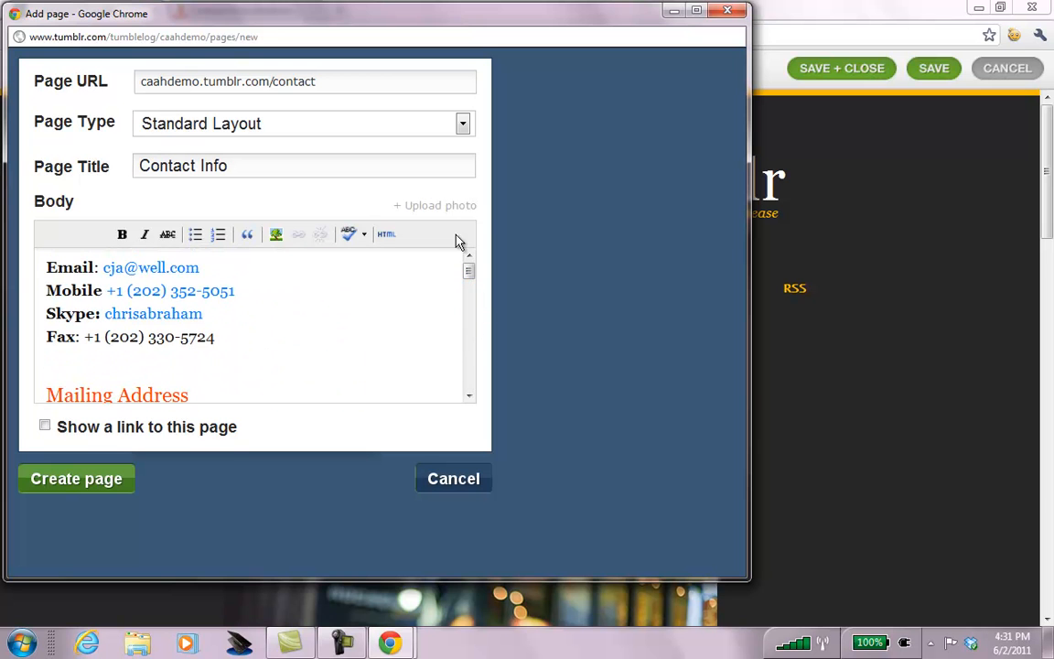
pyautogui.click(45, 428)
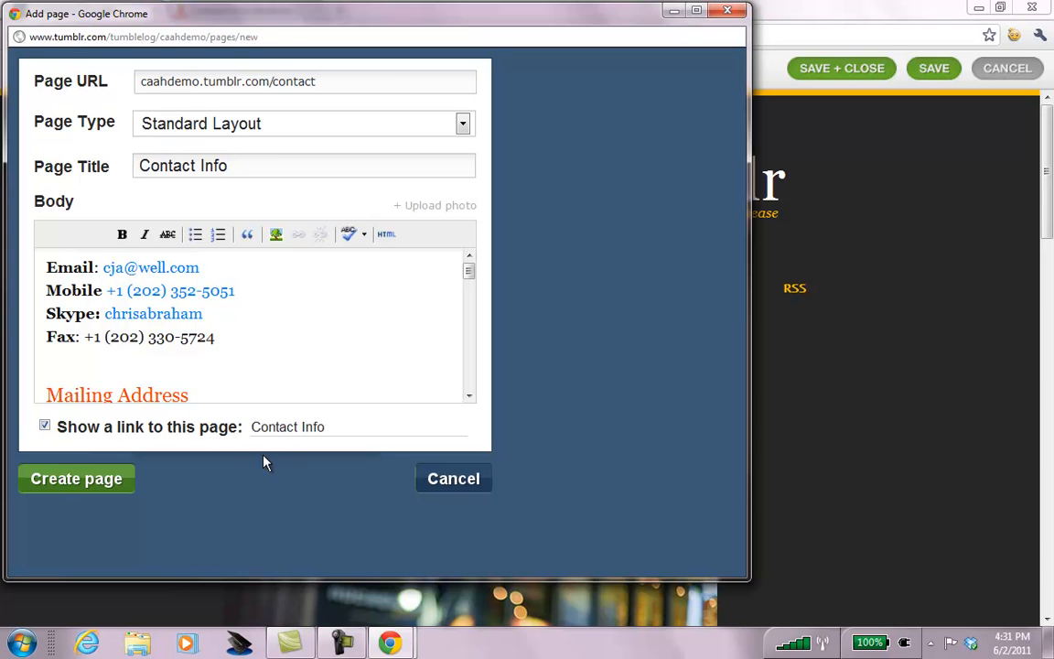
pyautogui.click(72, 479)
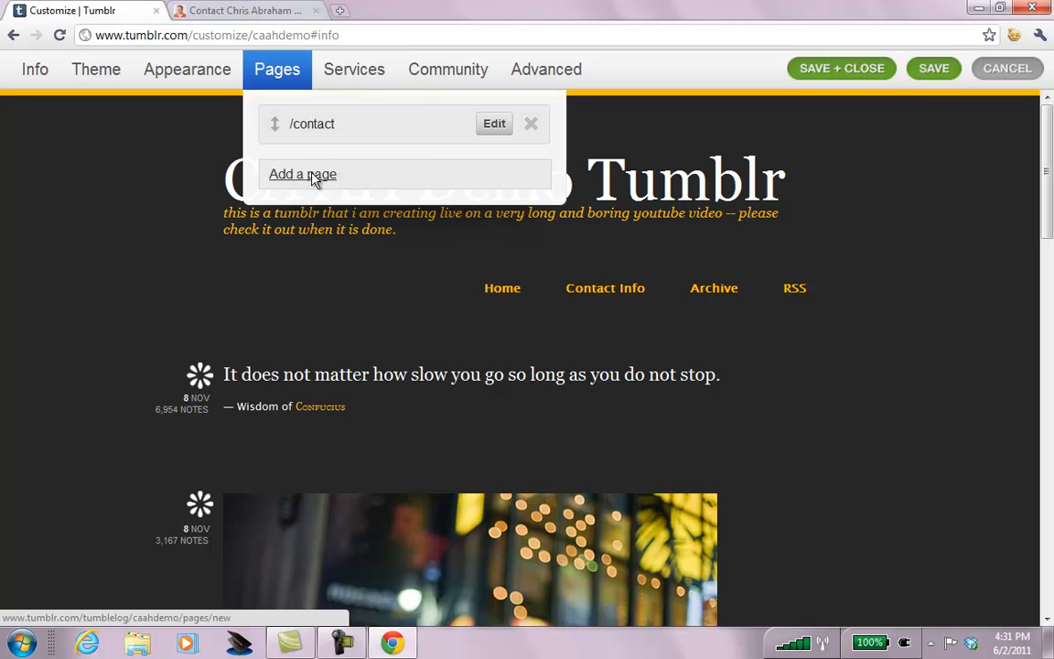
# Start another page, enlarge its window, and set the page type to Redirect.
pyautogui.click(283, 174)
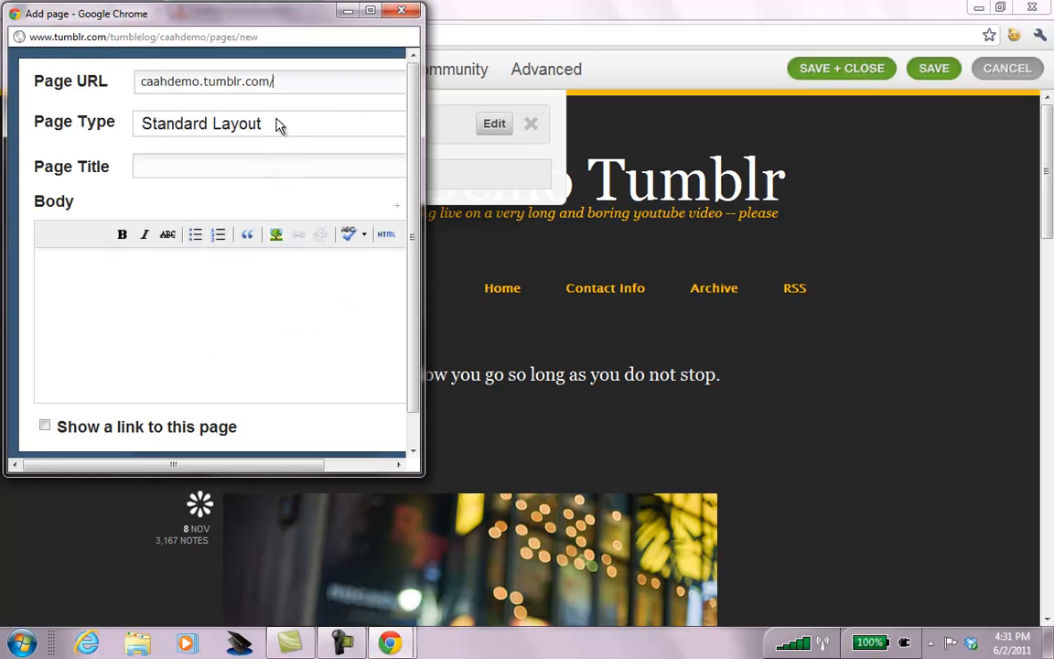
pyautogui.moveTo(424, 376); pyautogui.dragTo(749, 389)
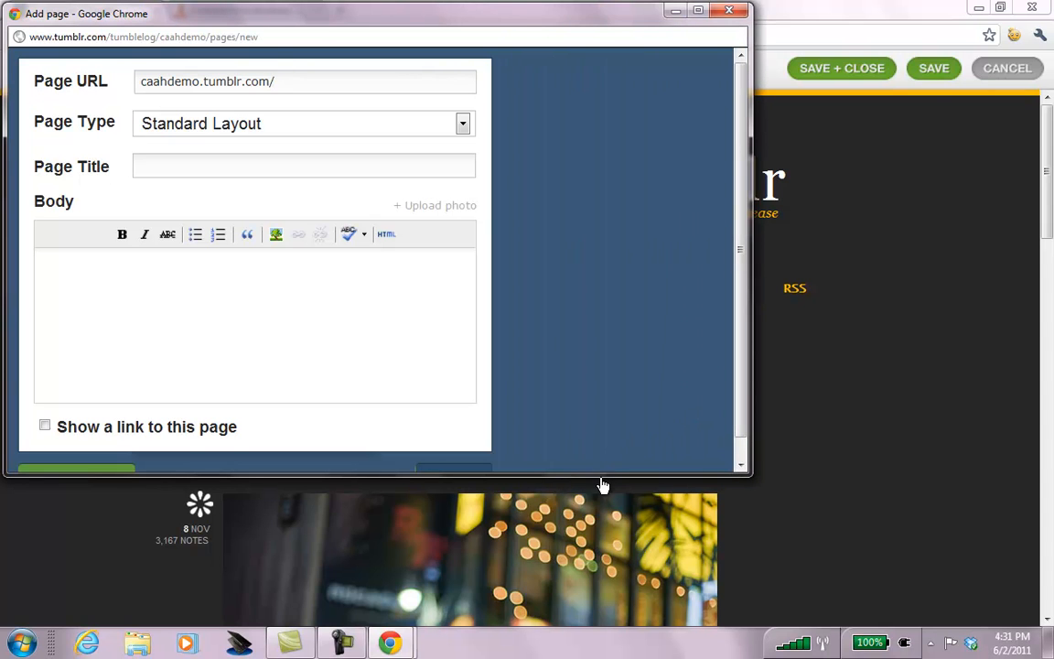
pyautogui.moveTo(600, 475); pyautogui.dragTo(601, 564)
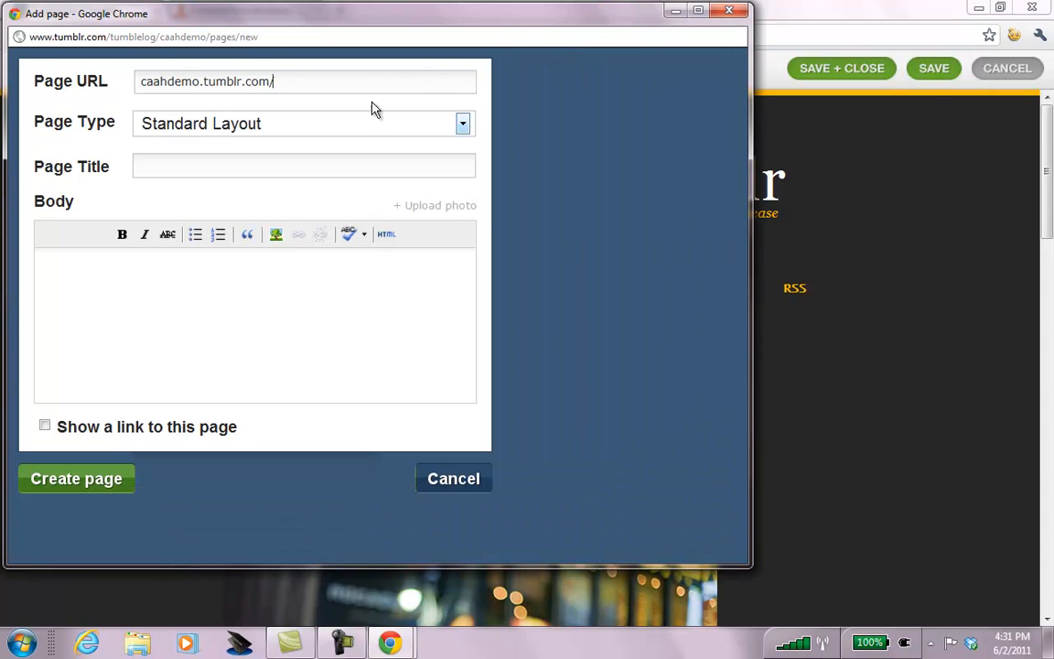
pyautogui.click(463, 125)
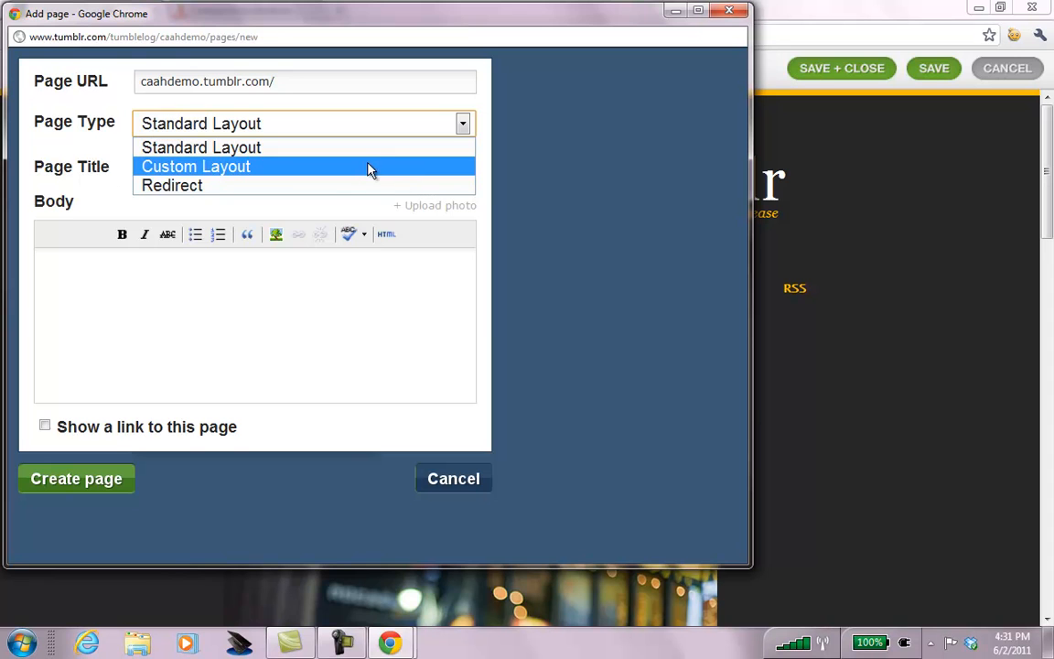
pyautogui.click(241, 186)
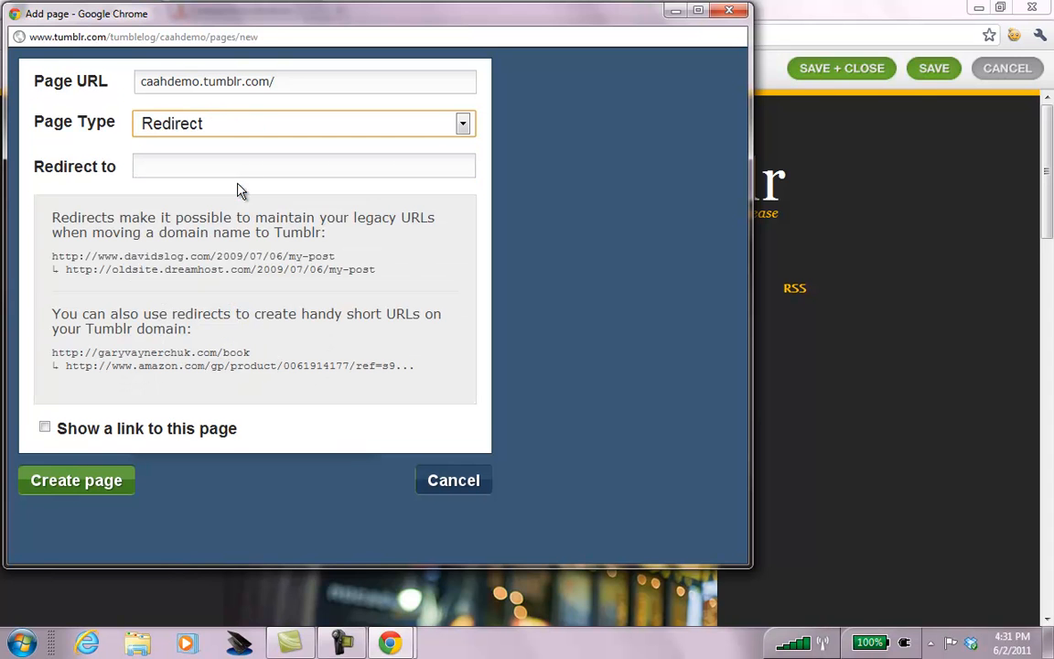
pyautogui.click(252, 170)
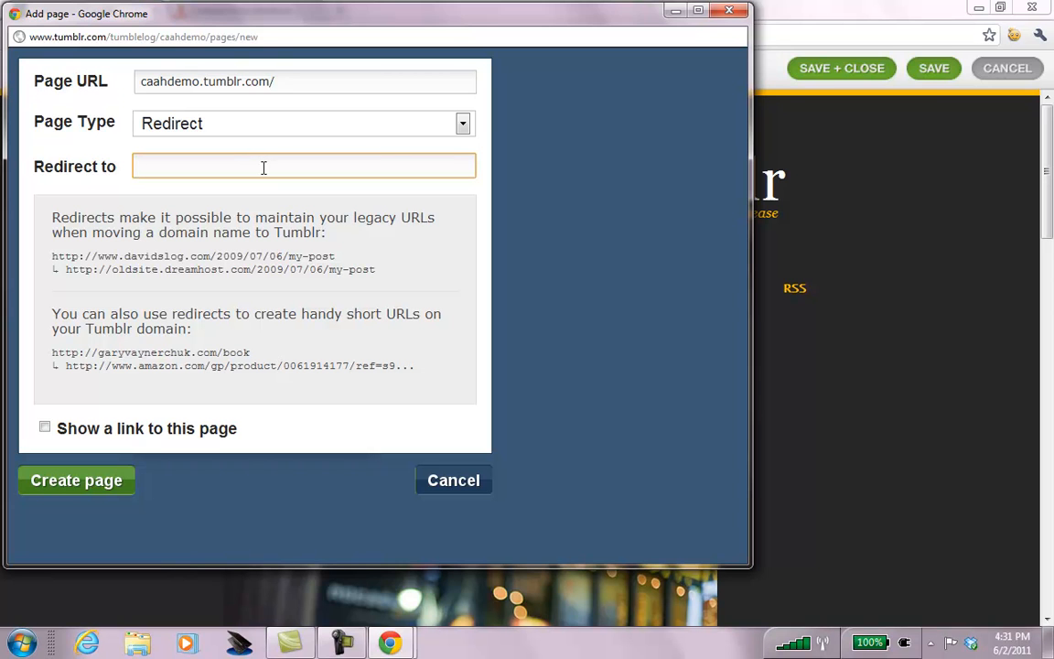
pyautogui.write('http://chrisabraham.com')
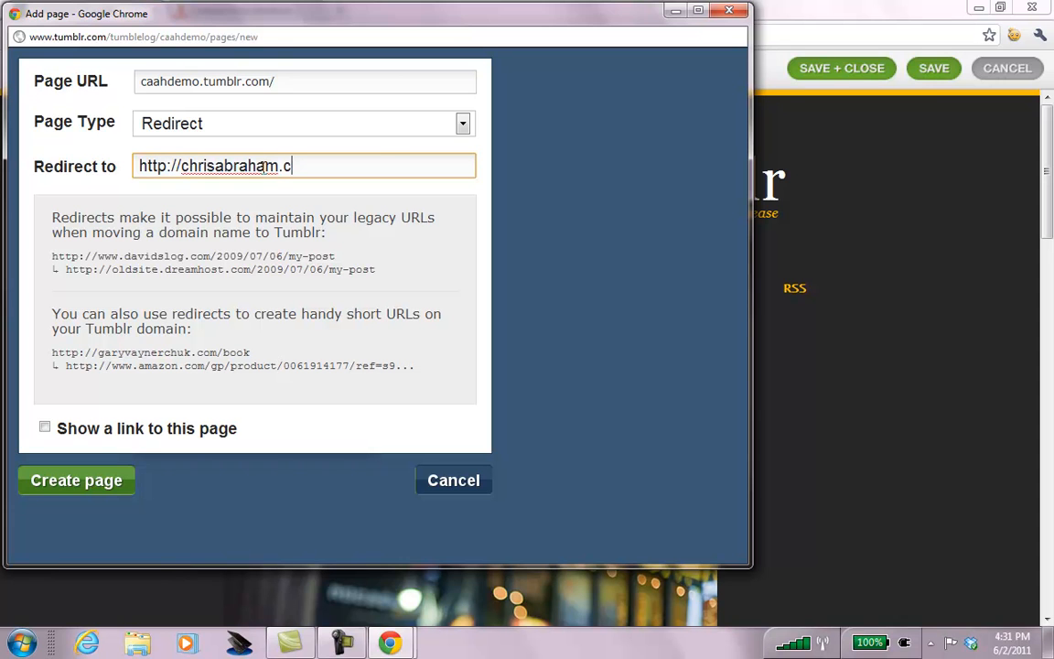
pyautogui.click(319, 79)
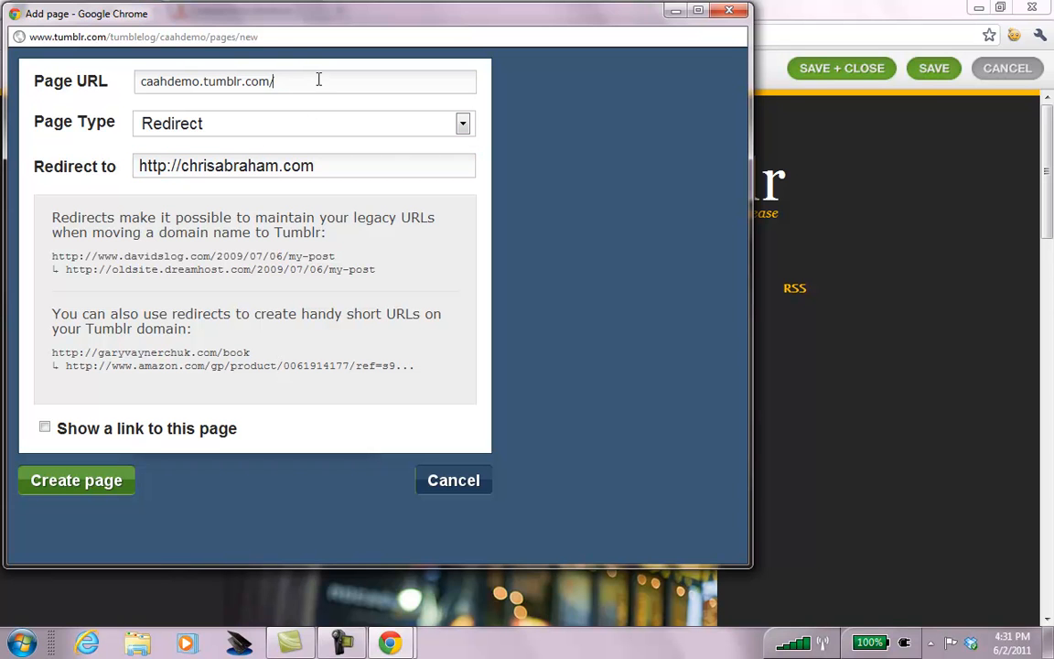
pyautogui.write('blog')
pyautogui.click(45, 427)
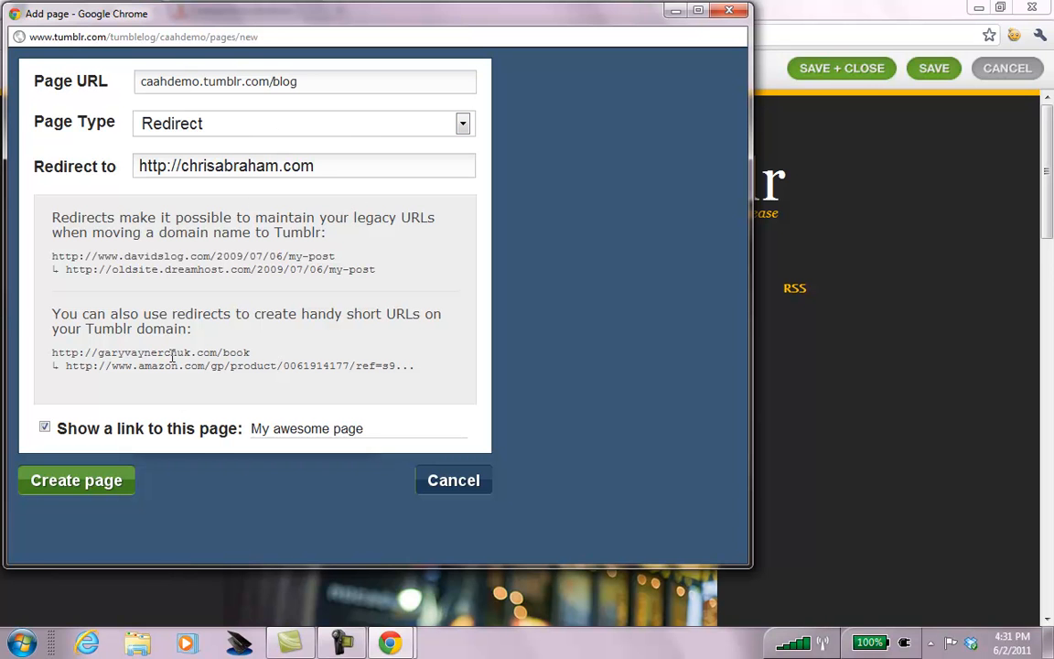
pyautogui.click(40, 480)
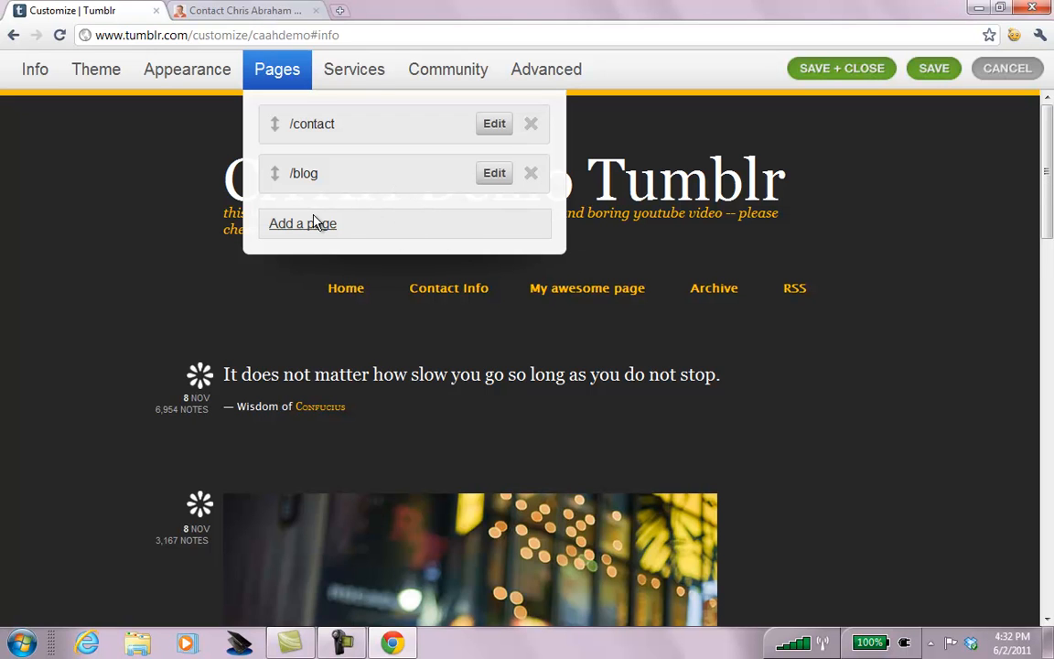
# Start a page at /about, try Custom Layout, then revert to Standard Layout and leave it unsaved.
pyautogui.click(303, 224)
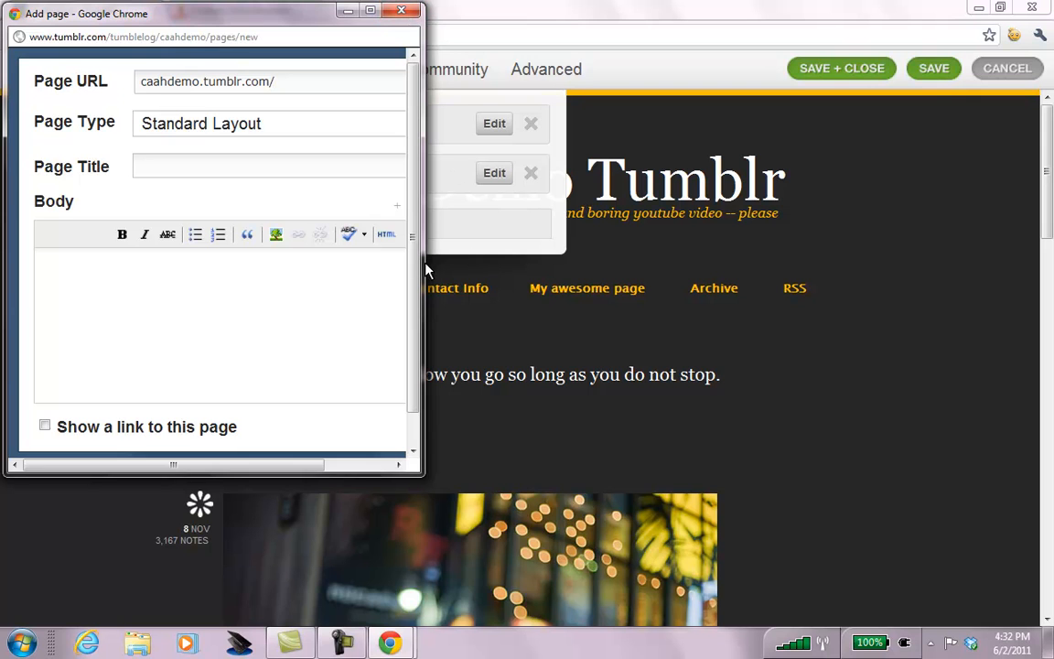
pyautogui.moveTo(427, 267); pyautogui.dragTo(693, 244)
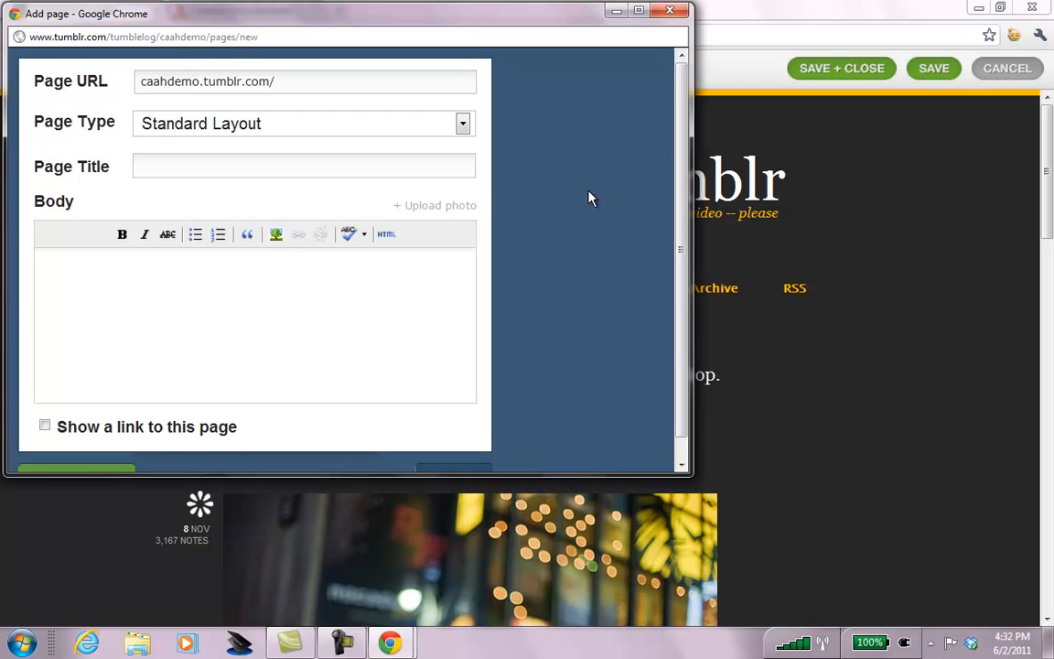
pyautogui.write('about')
pyautogui.press('Tab')
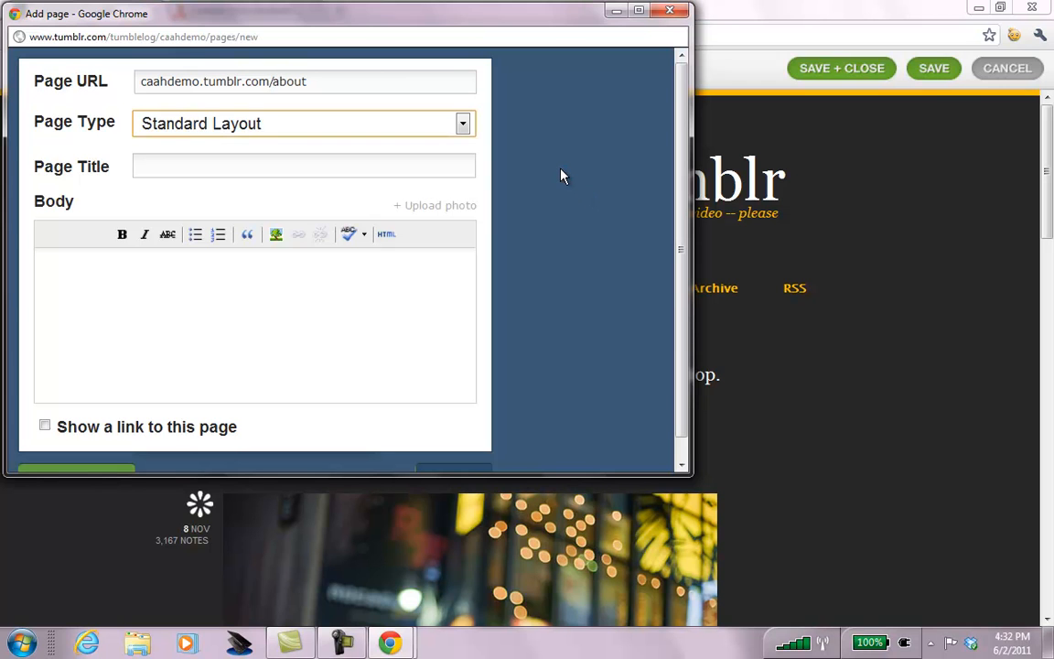
pyautogui.click(463, 124)
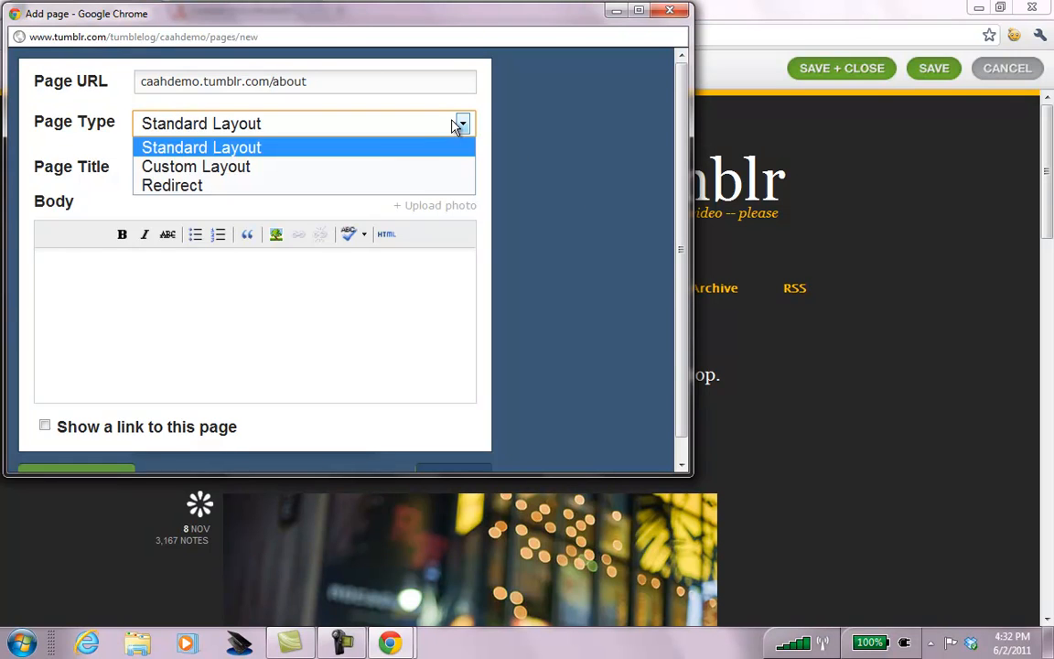
pyautogui.click(424, 166)
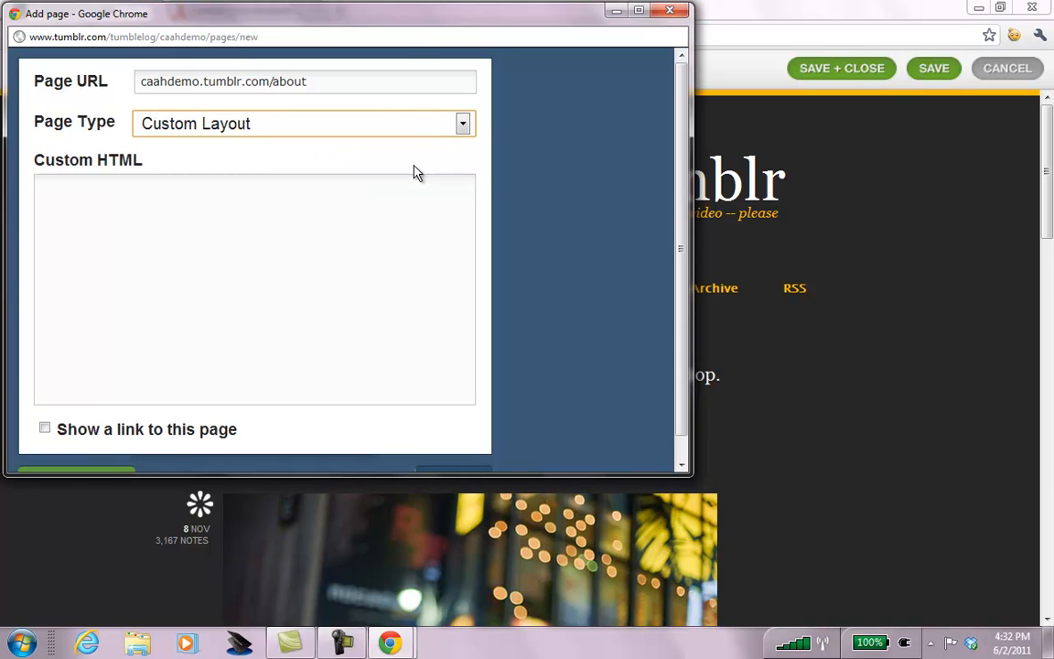
pyautogui.click(372, 207)
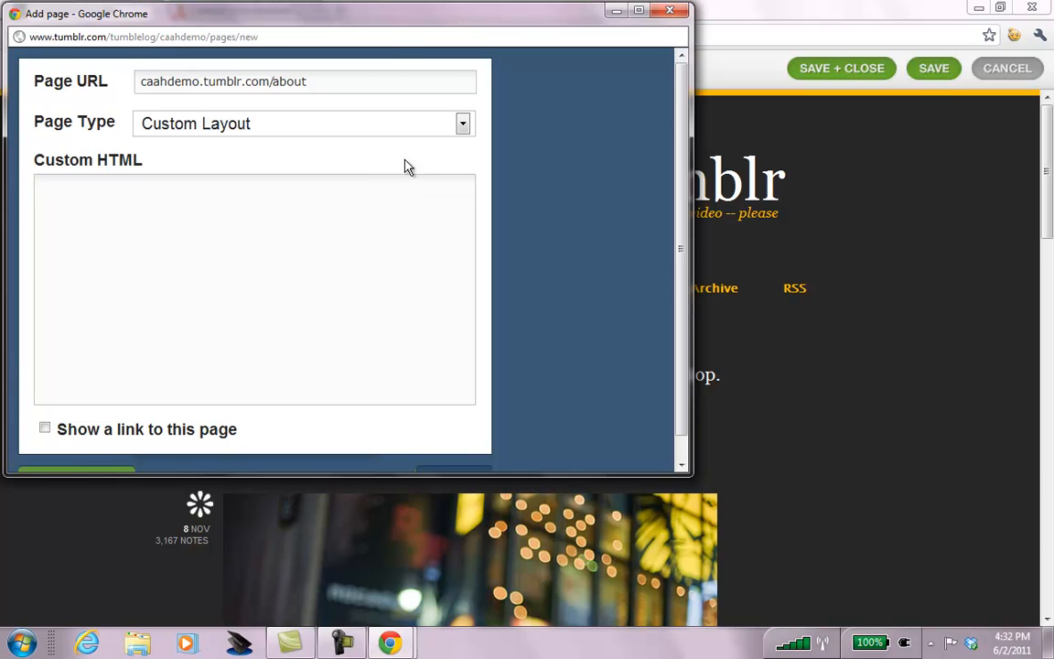
pyautogui.click(461, 124)
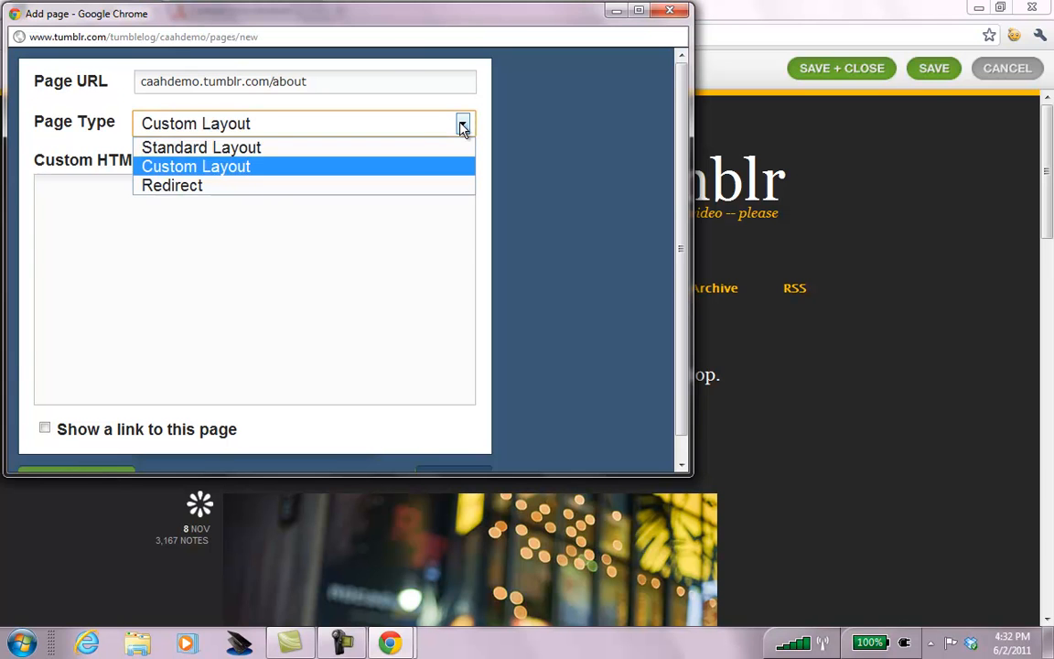
pyautogui.click(398, 154)
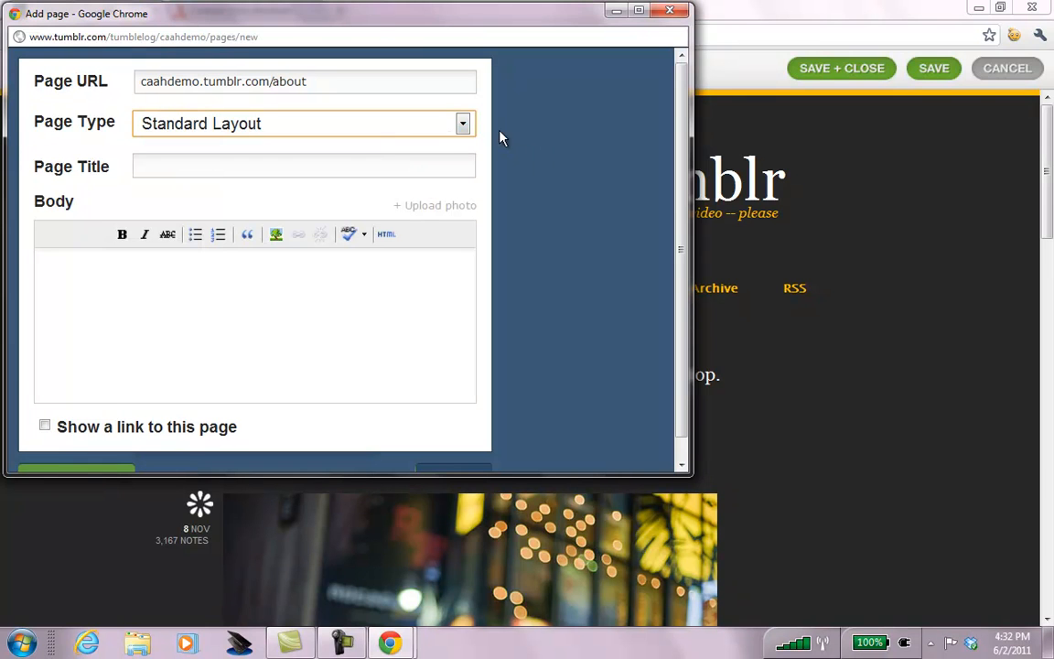
pyautogui.click(723, 20)
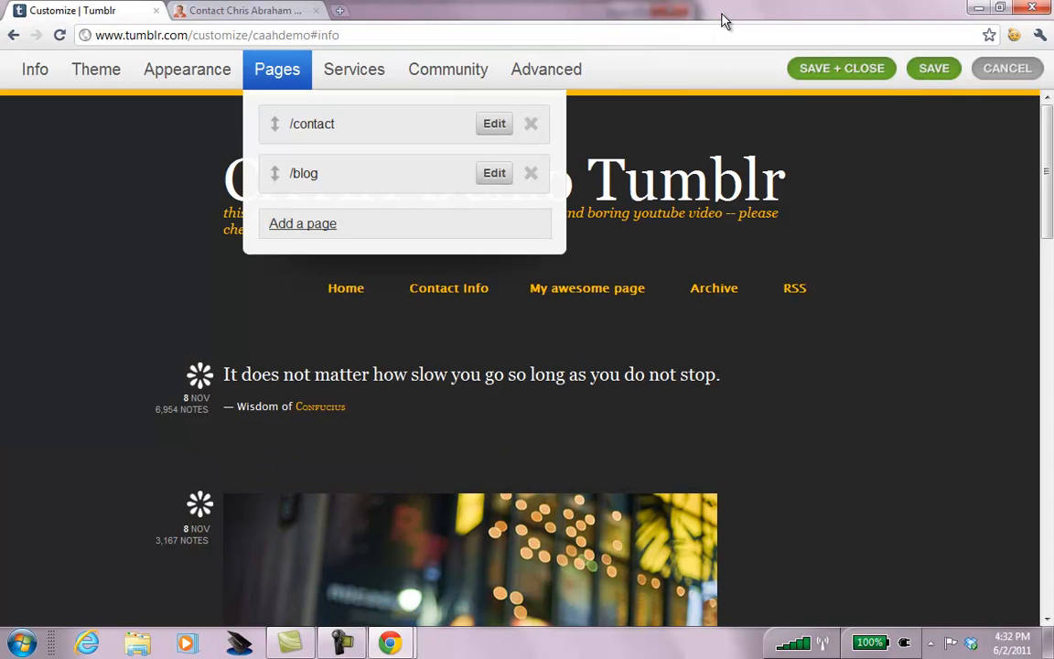
# Search Google for 'flickr slideshow embed' in a new tab.
pyautogui.hotkey('ctrl', 't')
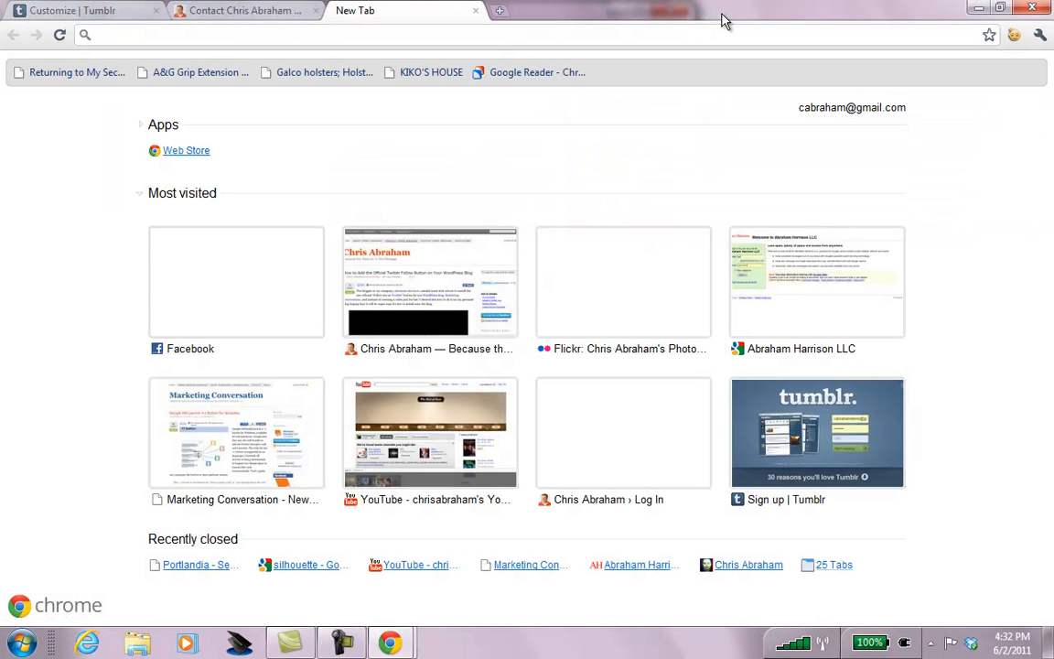
pyautogui.write('flickr slid')
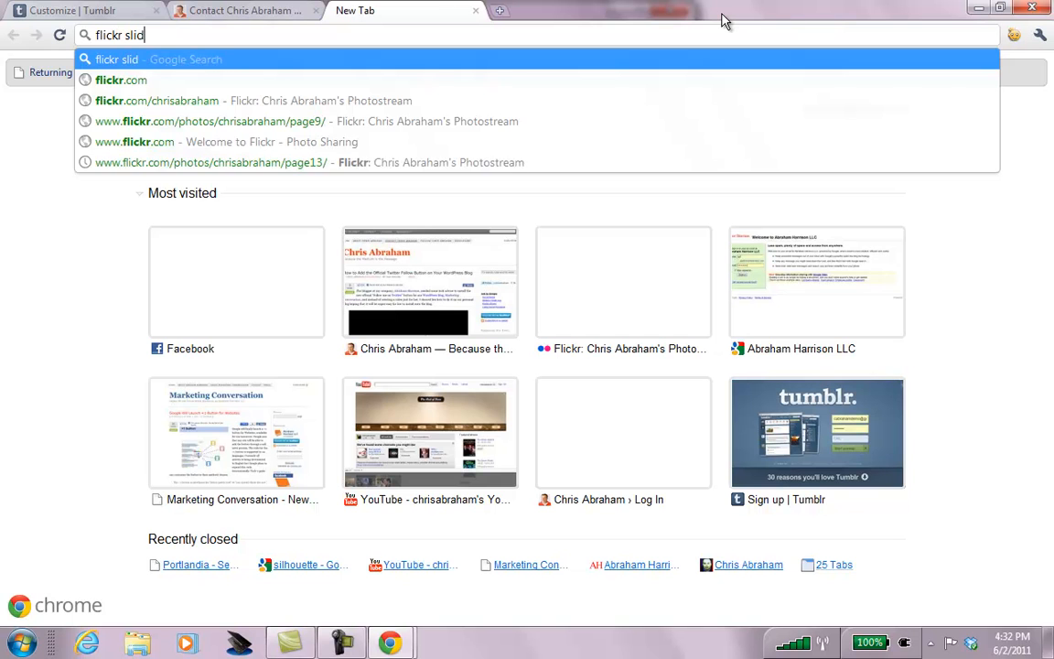
pyautogui.write('eshoe')
pyautogui.press('BackSpace')
pyautogui.write('w embed')
pyautogui.press('Return')
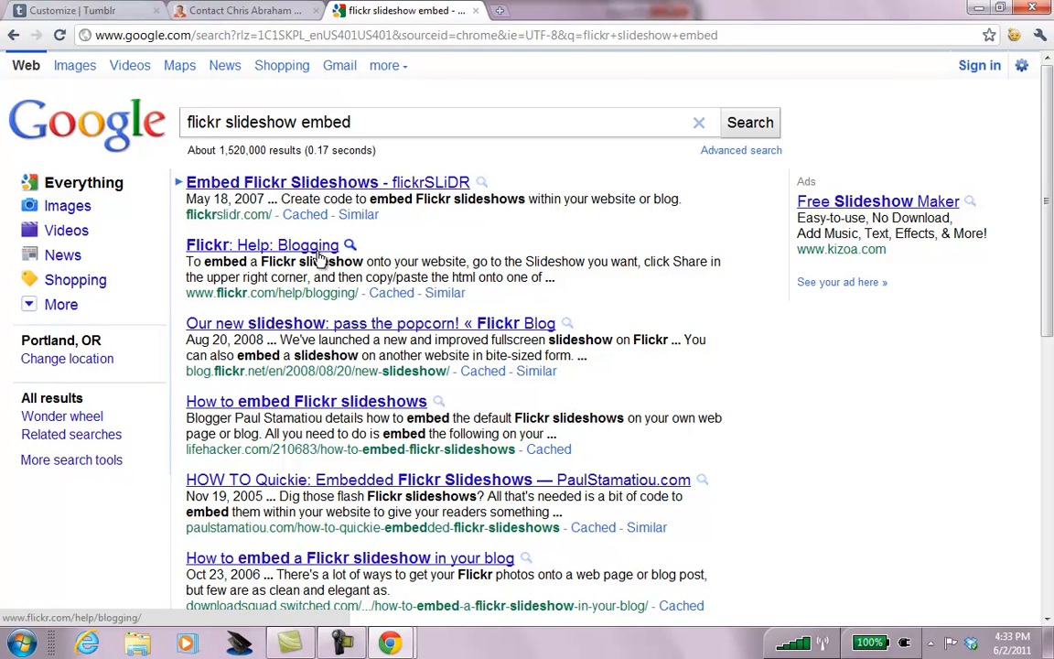
# Open the 'Flickr: Help: Blogging' result and scroll to the slideshow embedding answer.
pyautogui.click(279, 241)
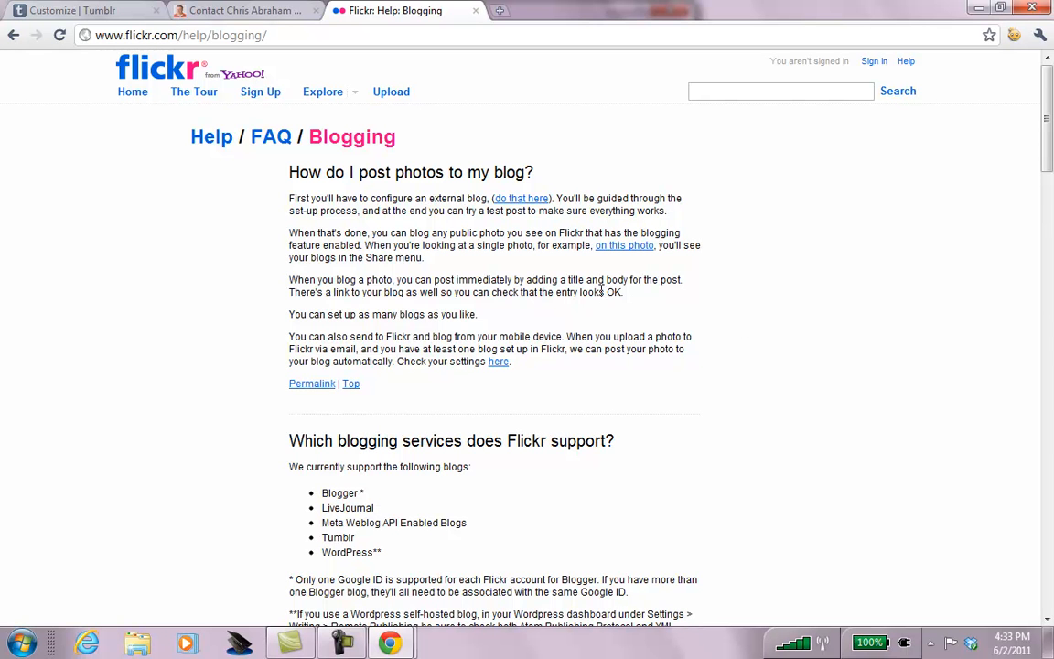
pyautogui.scroll(-5, 601, 291)
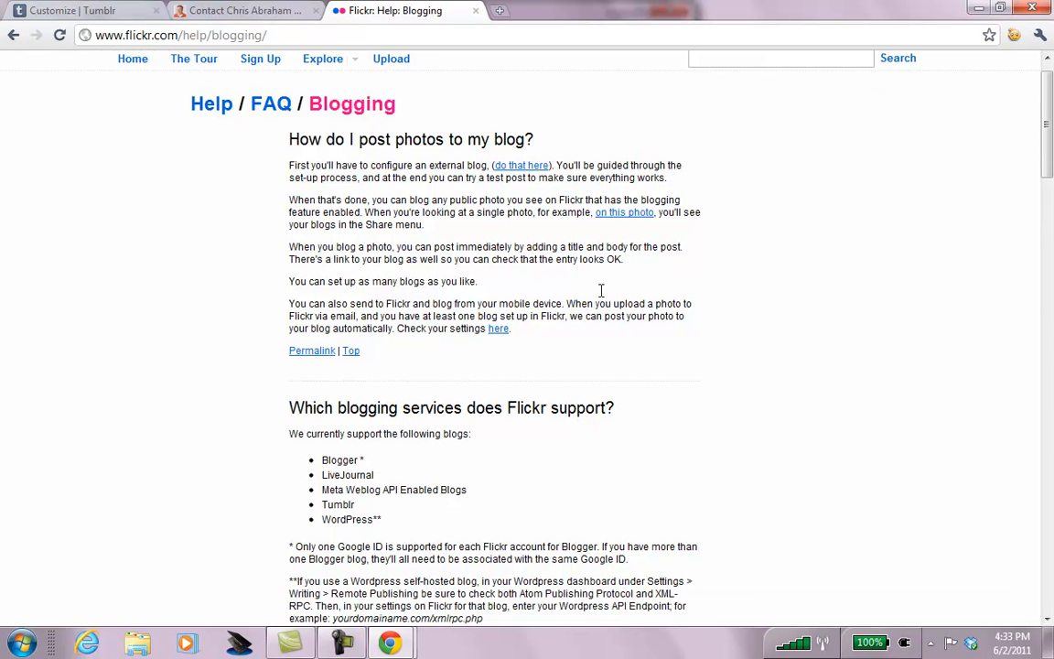
pyautogui.scroll(-5, 602, 291)
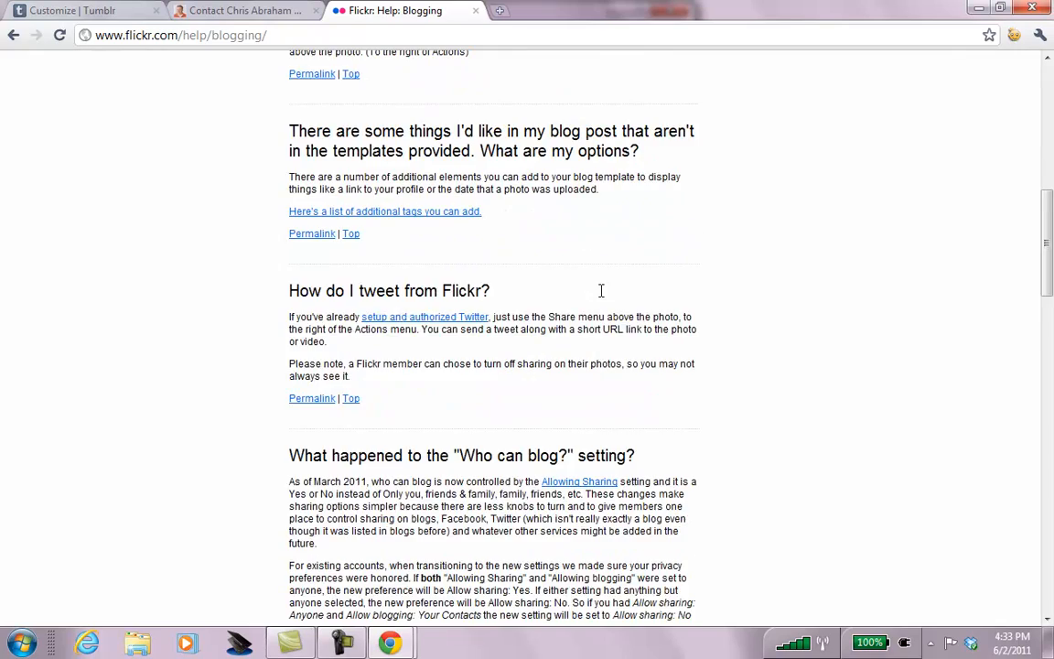
pyautogui.scroll(-5, 601, 291)
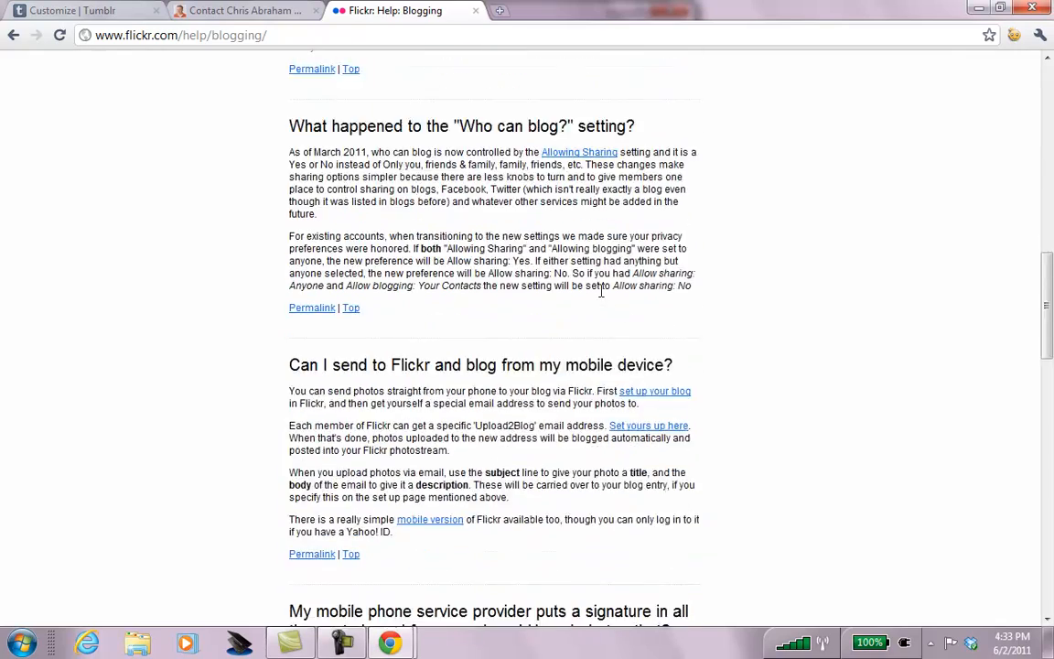
pyautogui.scroll(-3, 601, 291)
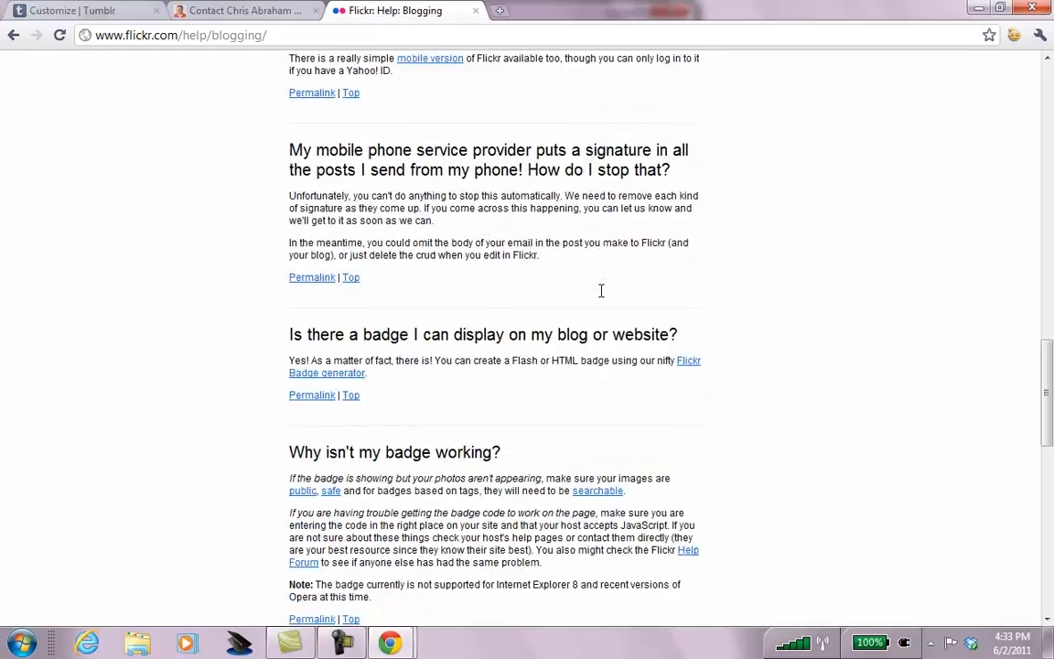
pyautogui.scroll(-3, 601, 291)
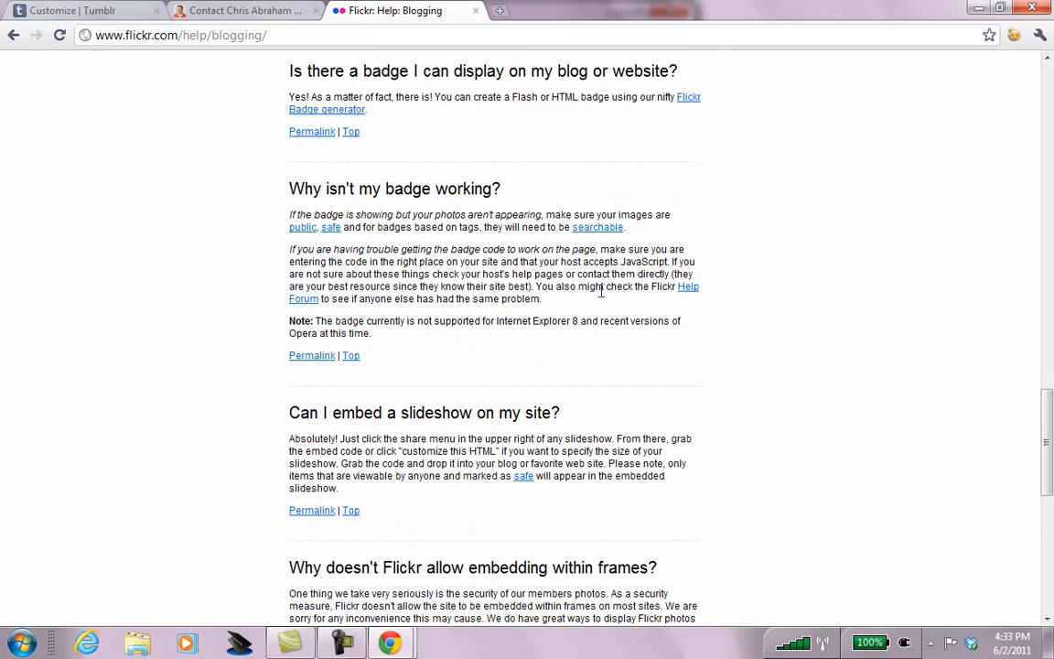
pyautogui.doubleClick(524, 282)
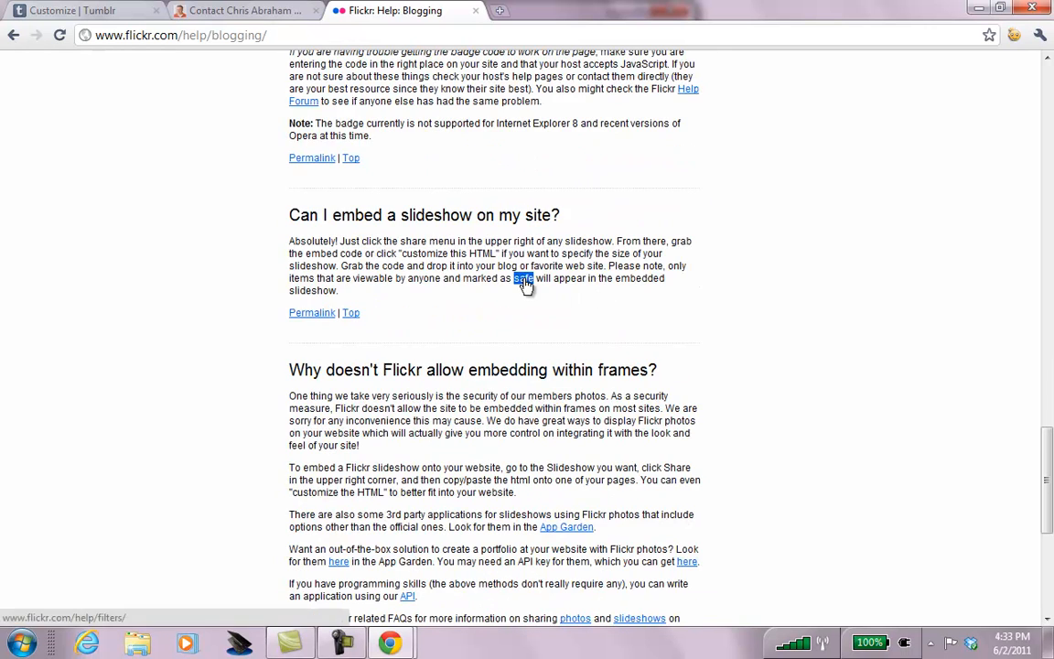
pyautogui.click(447, 292)
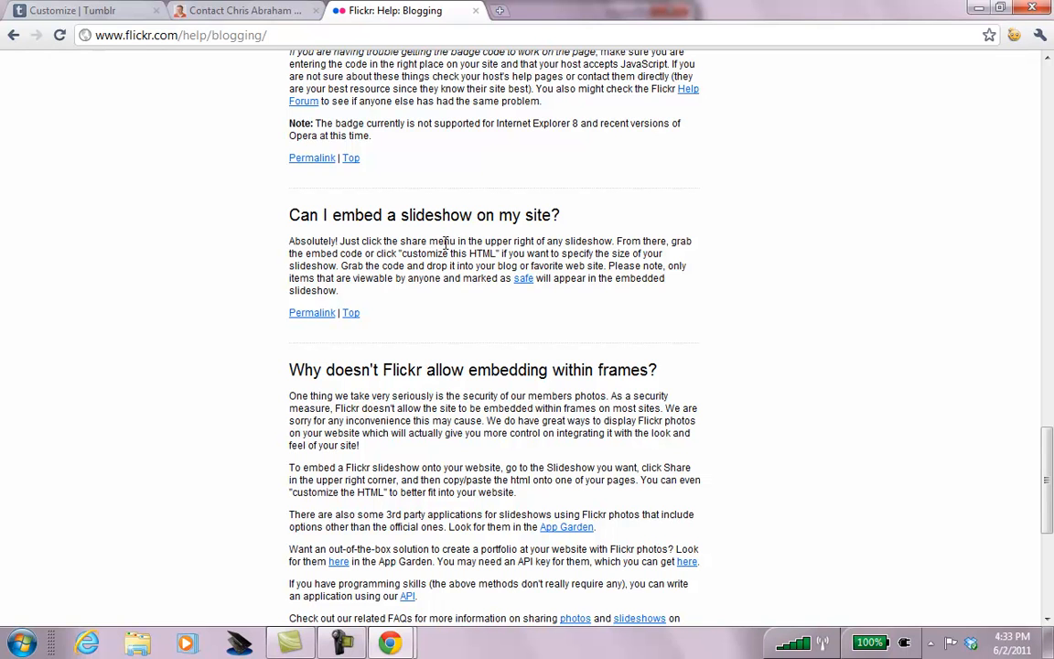
# Go to flickr.com in the address bar.
pyautogui.click(414, 41)
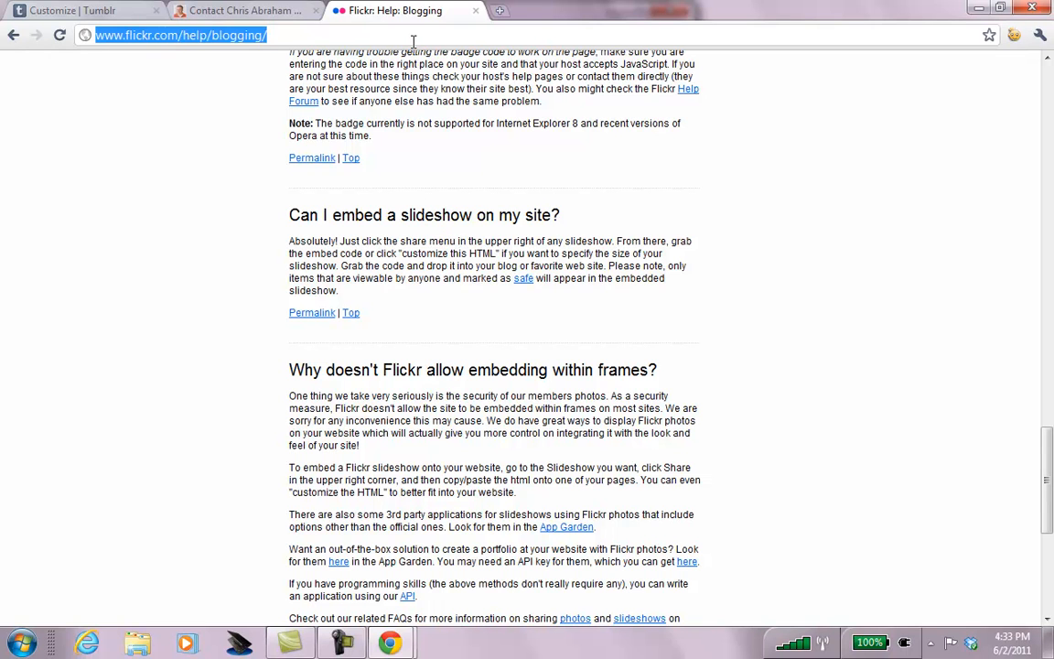
pyautogui.write('flickr')
pyautogui.press('Delete')
pyautogui.write('.com')
pyautogui.press('Return')
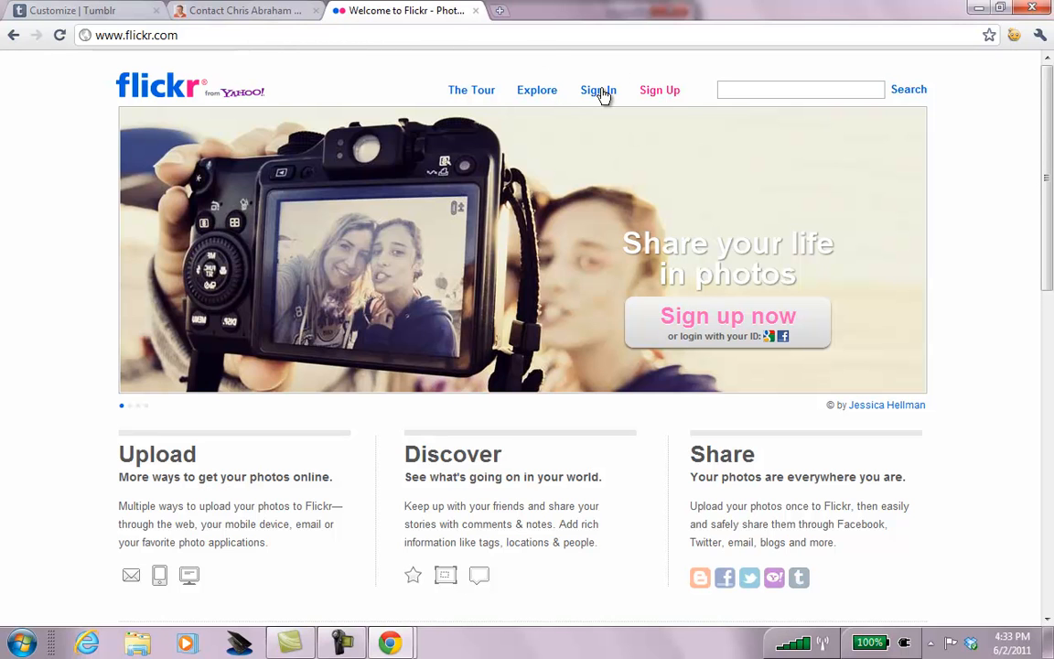
# Sign in with the suggested Yahoo! ID and account password, keeping the account signed in.
pyautogui.click(601, 90)
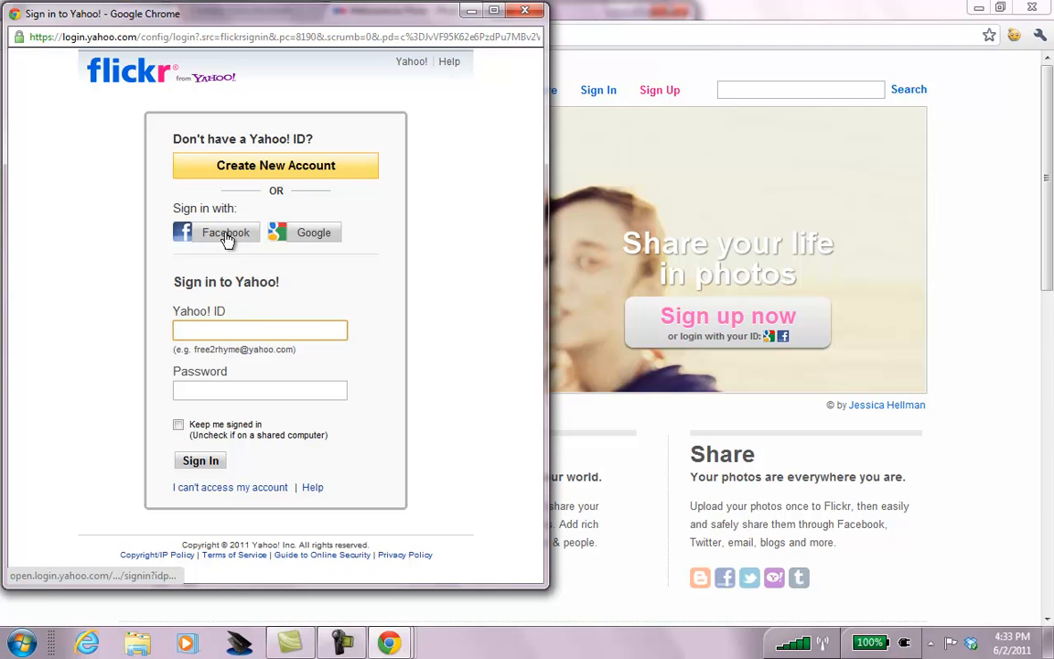
pyautogui.write('chris')
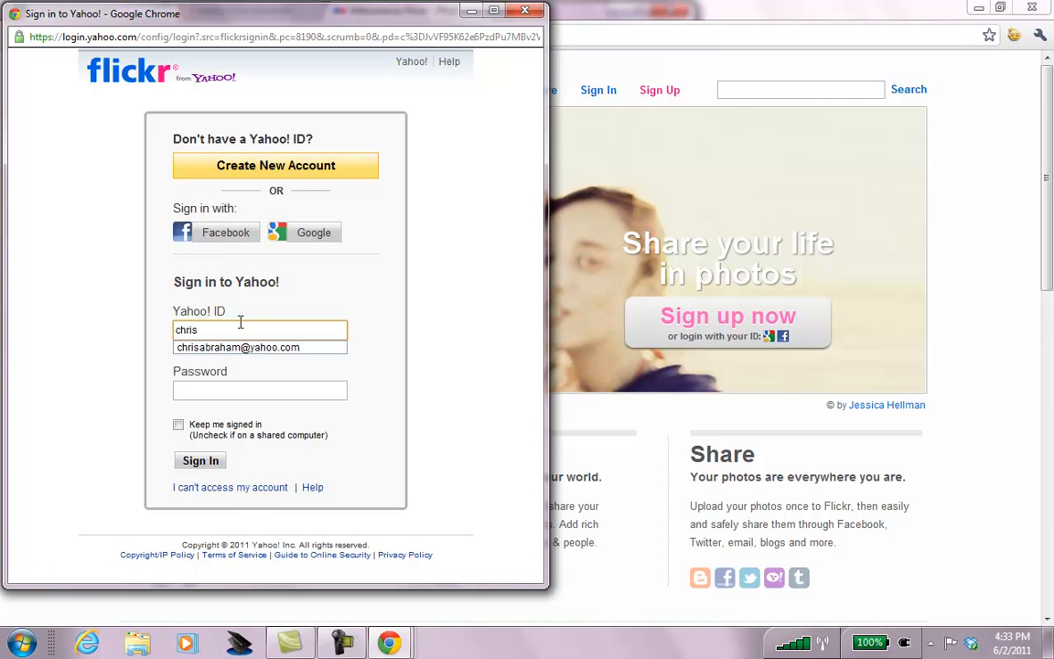
pyautogui.press('Down')
pyautogui.press('Tab')
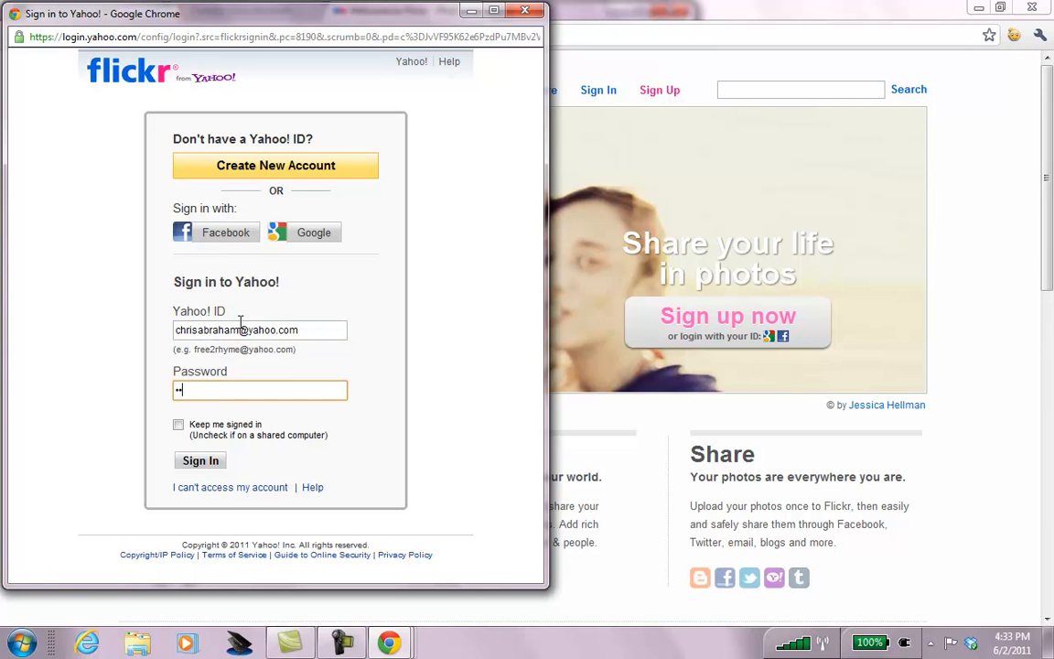
pyautogui.click(178, 425)
pyautogui.click(201, 461)
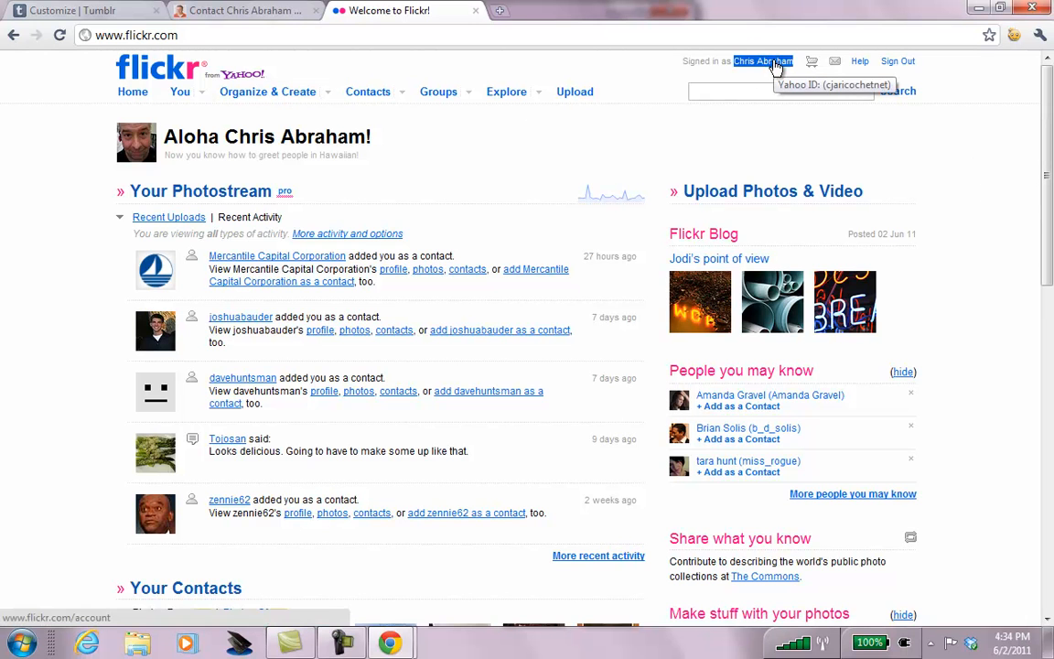
# Browse the photostream, then the Bratislava and Life in Europe collections.
pyautogui.click(203, 93)
pyautogui.click(199, 112)
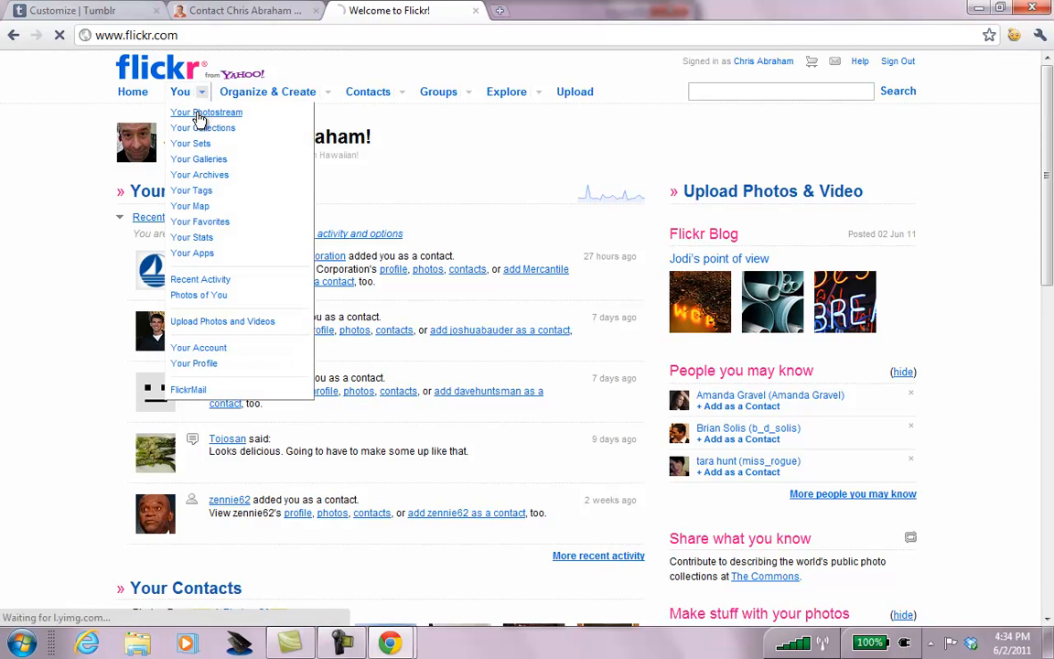
pyautogui.scroll(-10, 992, 179)
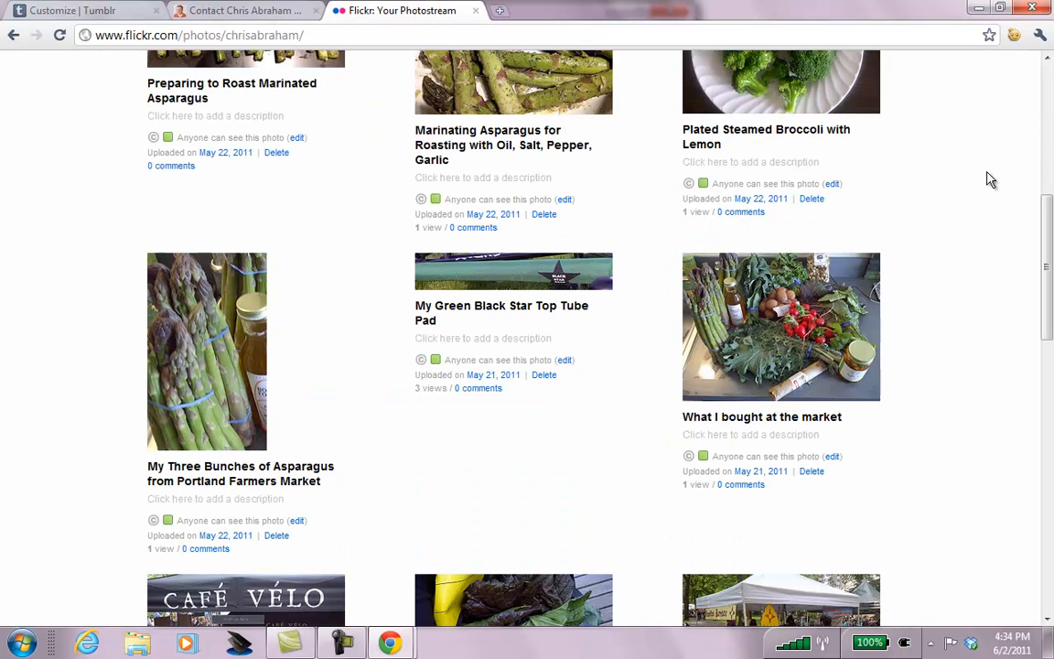
pyautogui.scroll(-5, 991, 180)
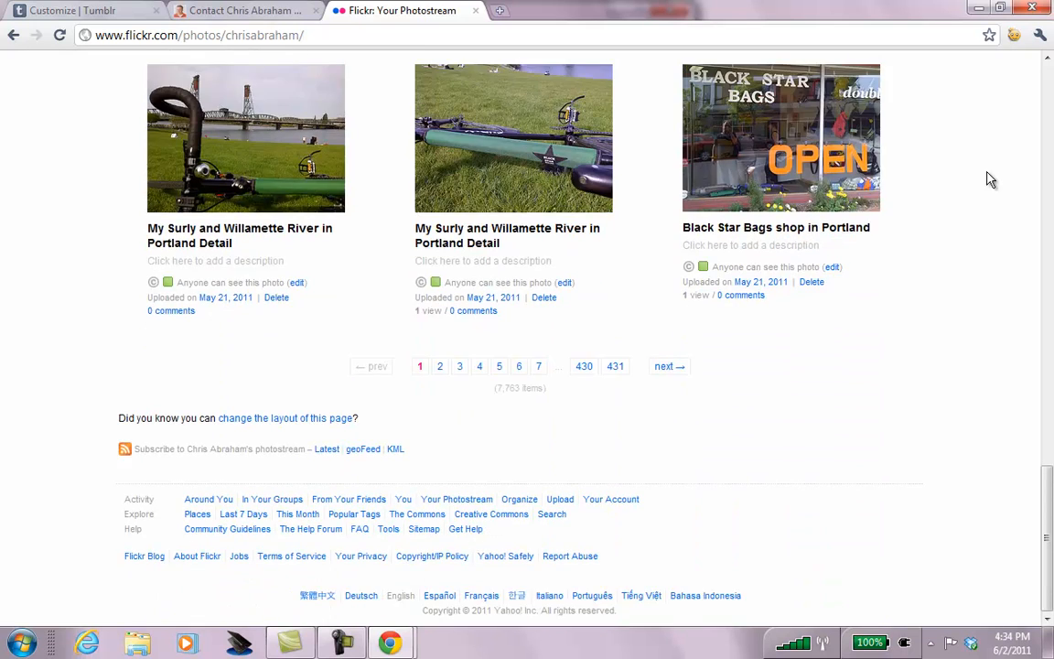
pyautogui.scroll(15, 990, 179)
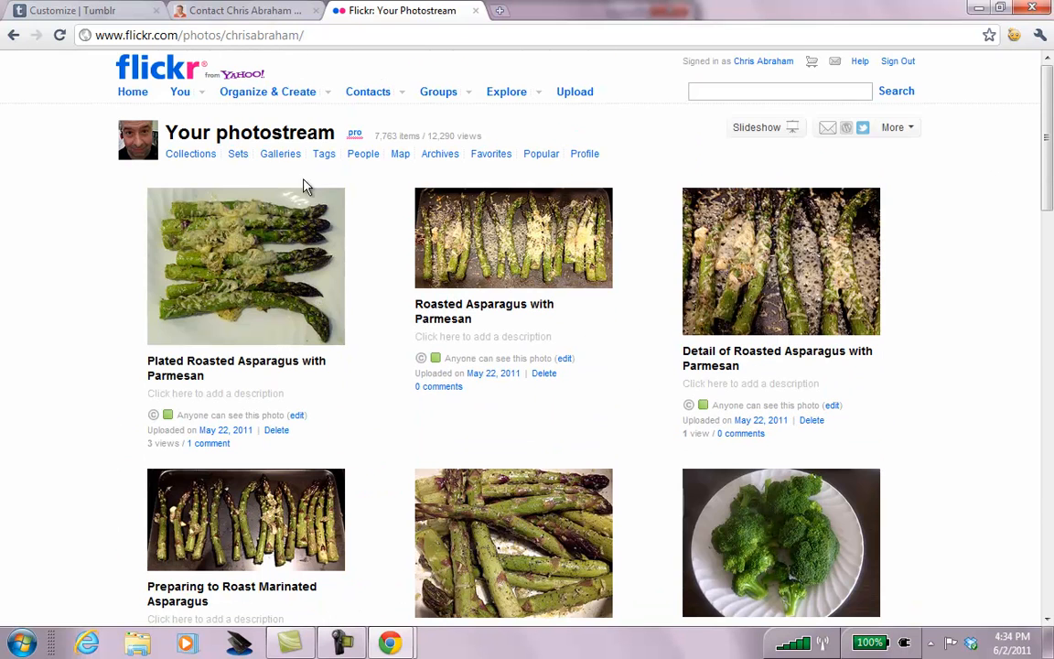
pyautogui.click(196, 162)
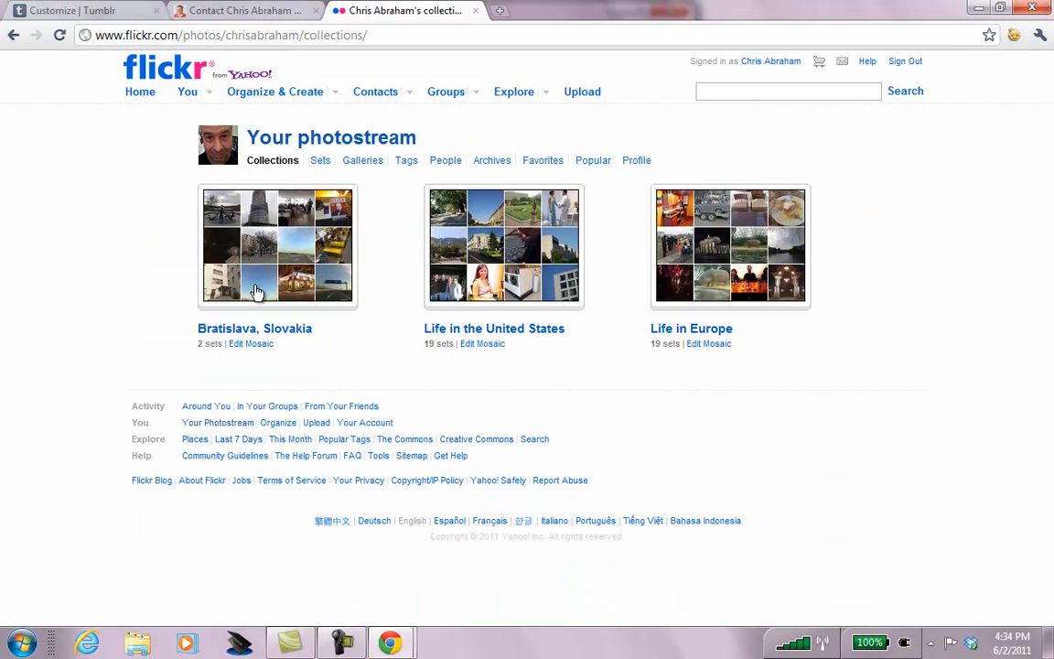
pyautogui.click(271, 330)
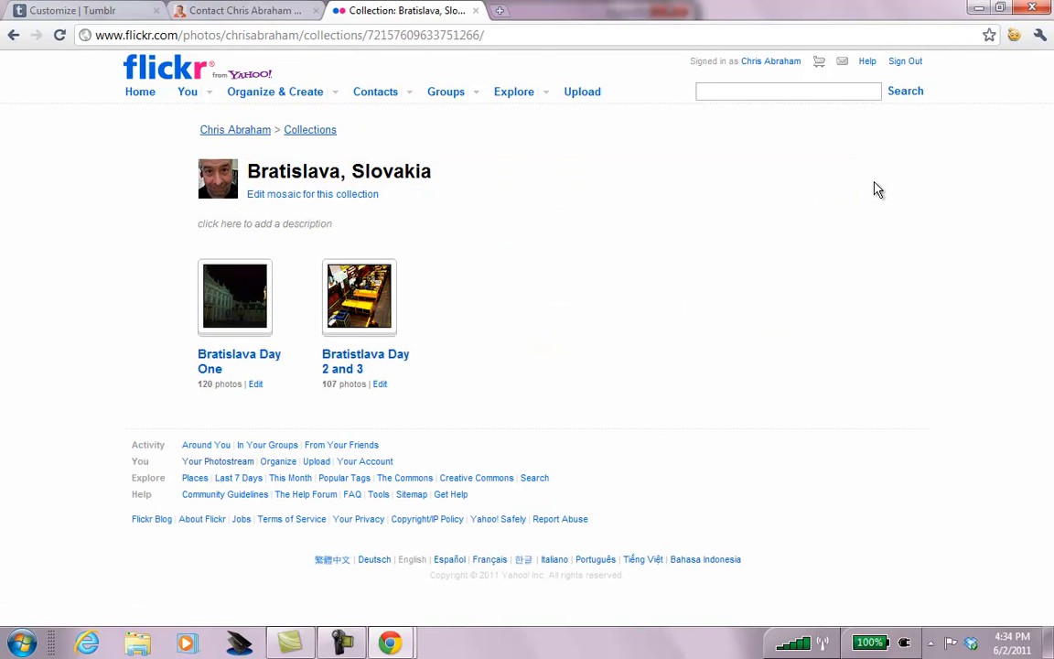
pyautogui.hotkey('alt', 'Left')
pyautogui.click(705, 330)
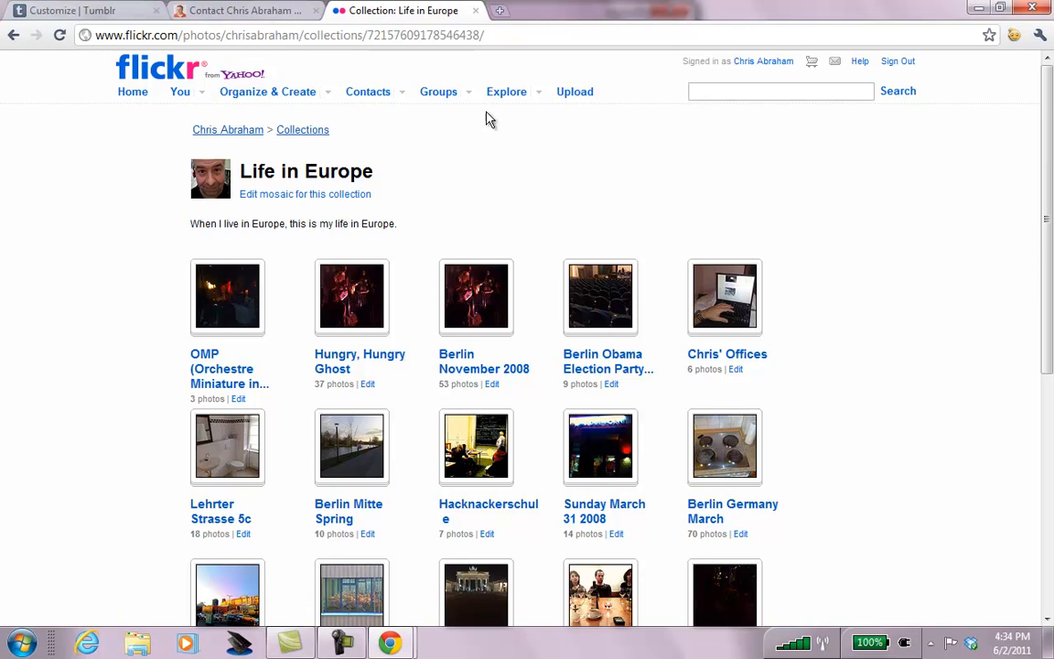
# Open the account's gallery of photos of its owner from Your Galleries.
pyautogui.click(201, 94)
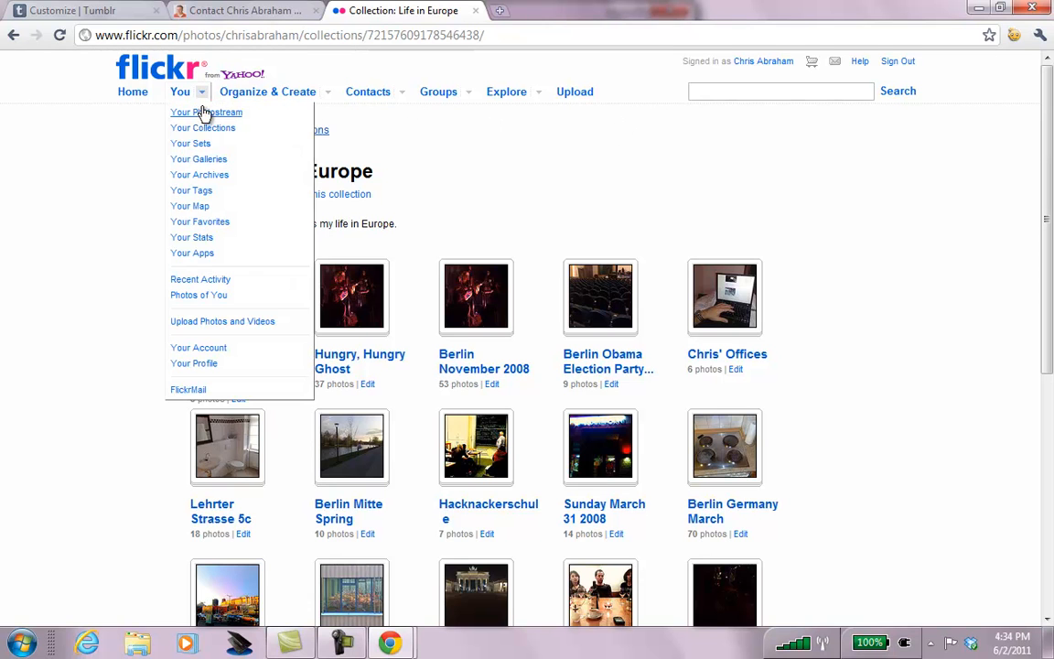
pyautogui.click(211, 160)
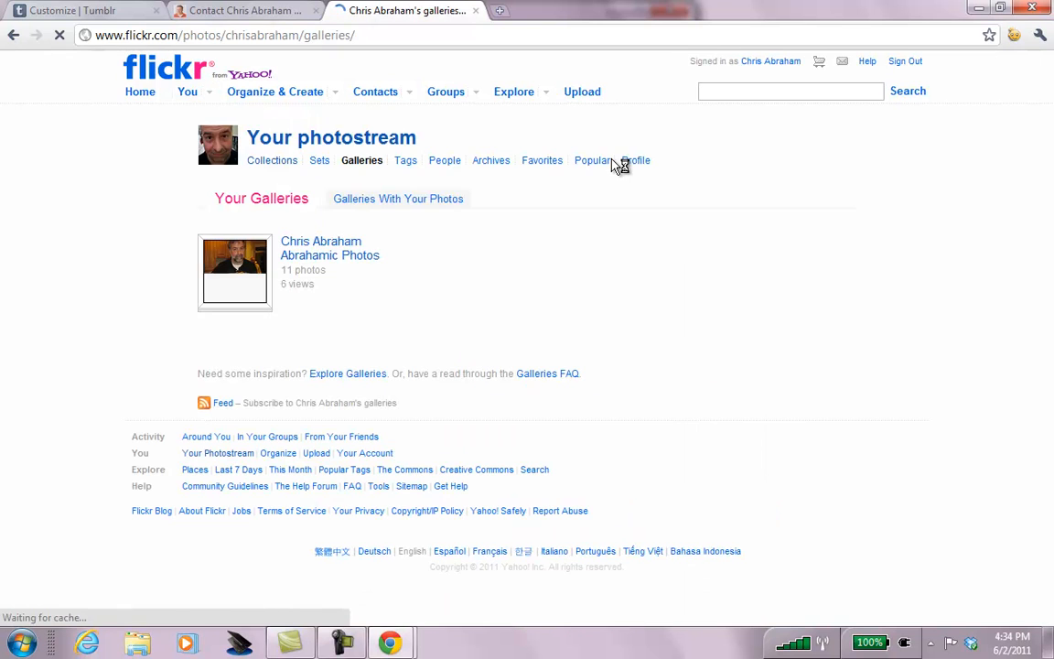
pyautogui.moveTo(407, 249); pyautogui.dragTo(275, 235)
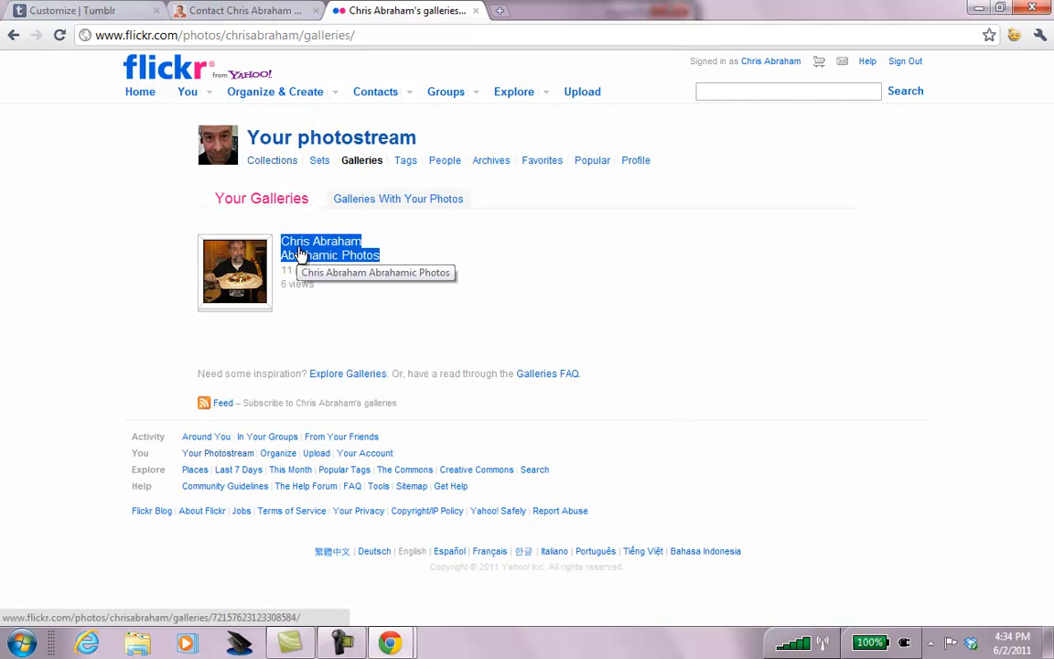
pyautogui.click(301, 254)
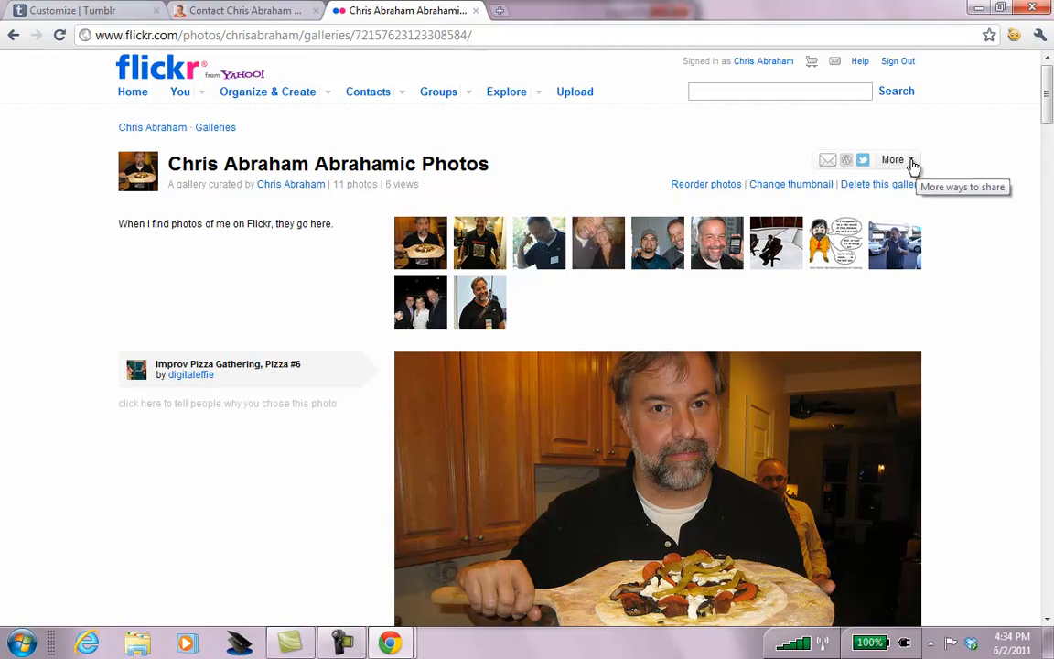
# Look over the gallery's sharing options, then dismiss them.
pyautogui.click(910, 162)
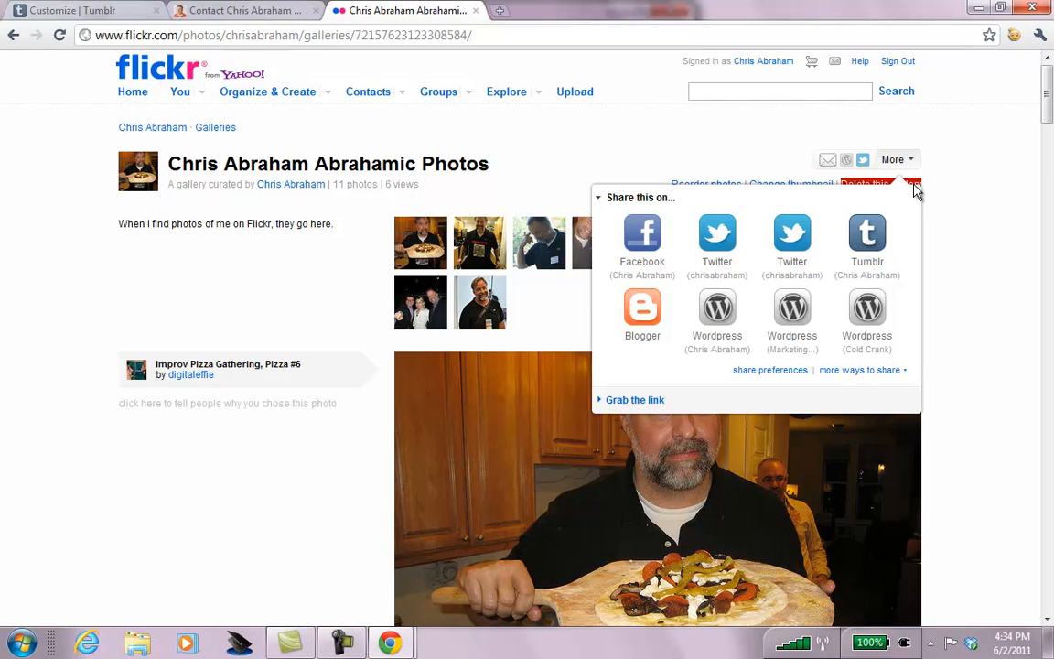
pyautogui.click(895, 372)
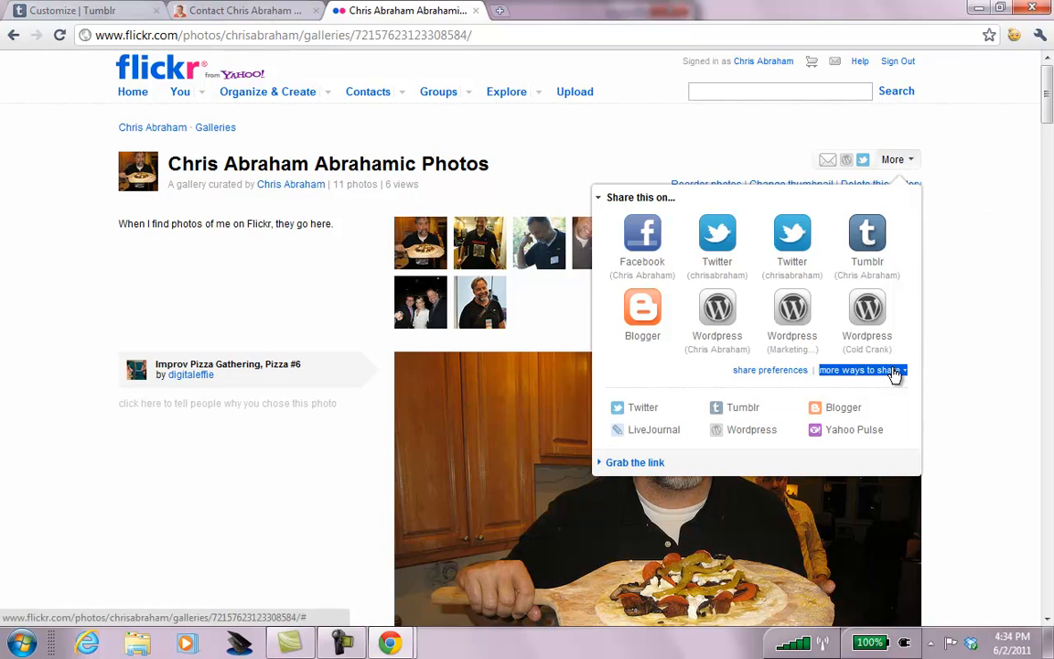
pyautogui.click(969, 276)
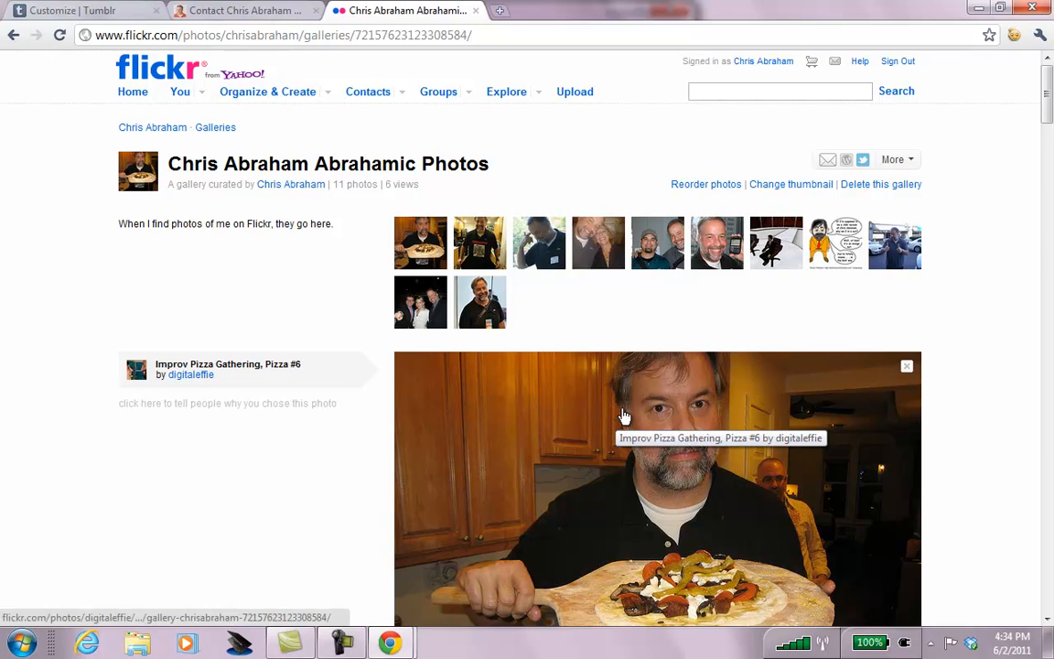
# Open the Cooking in Portland Oregon set from Your Sets and start its slideshow.
pyautogui.click(204, 95)
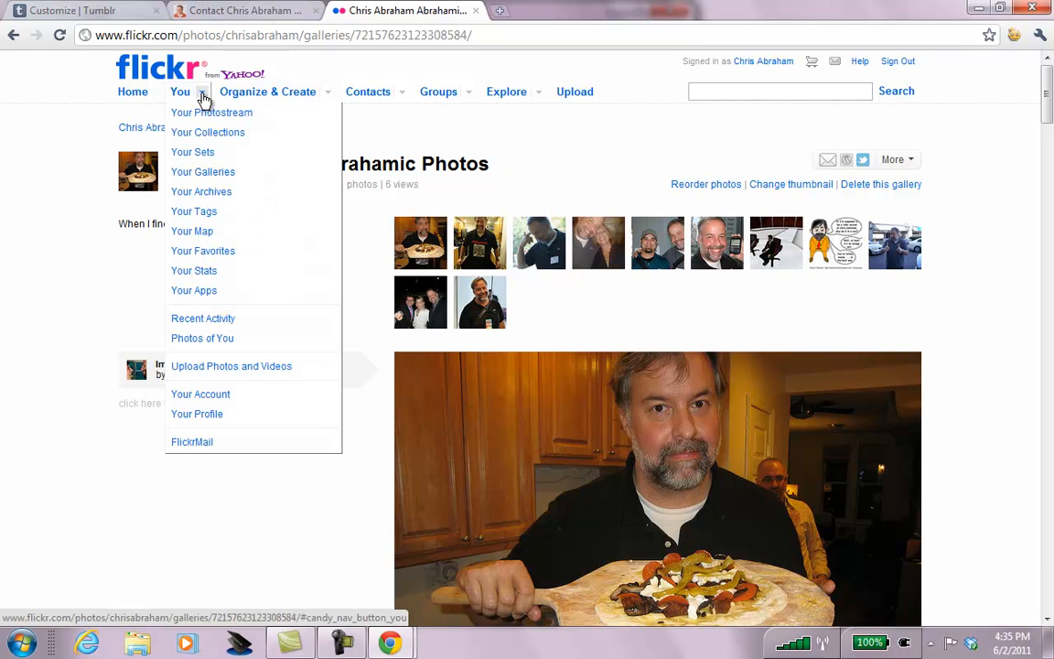
pyautogui.click(243, 154)
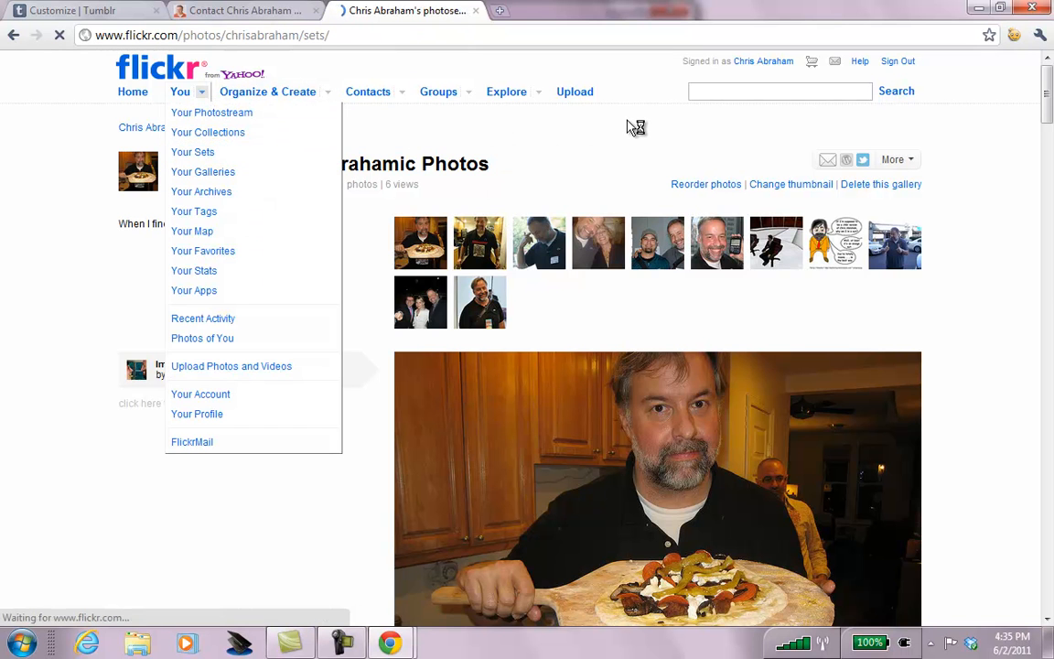
pyautogui.tripleClick(217, 306)
pyautogui.click(217, 307)
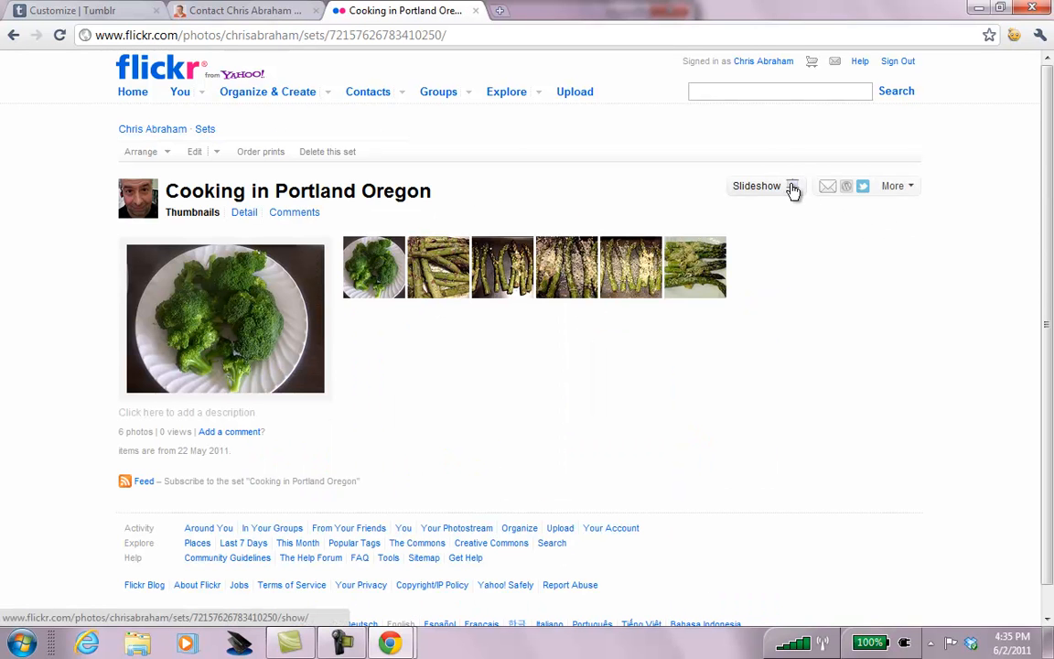
pyautogui.click(909, 188)
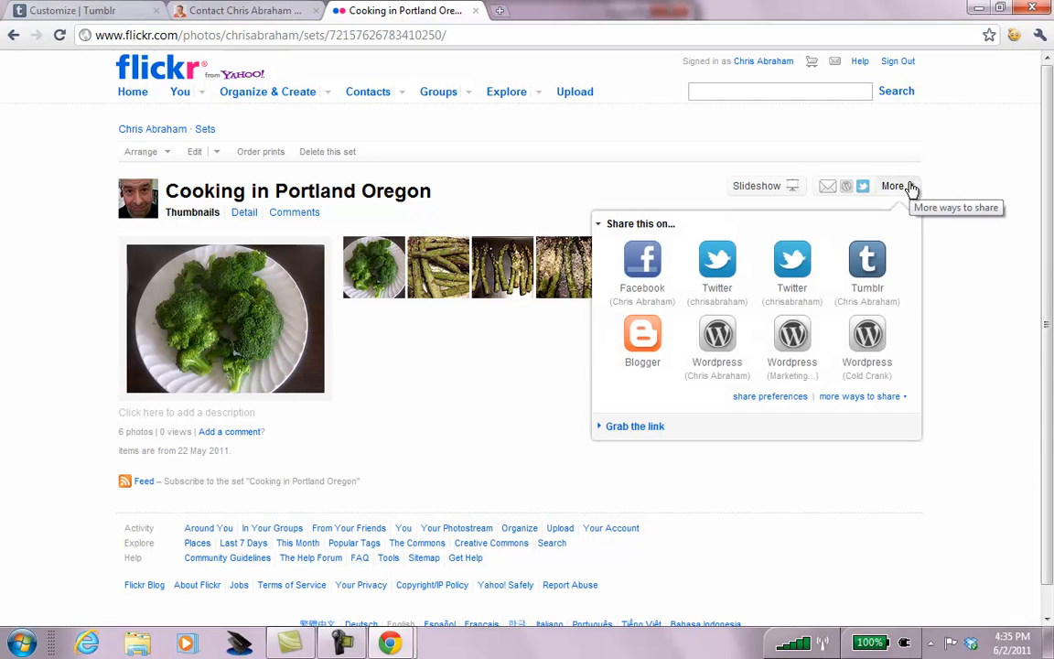
pyautogui.click(786, 189)
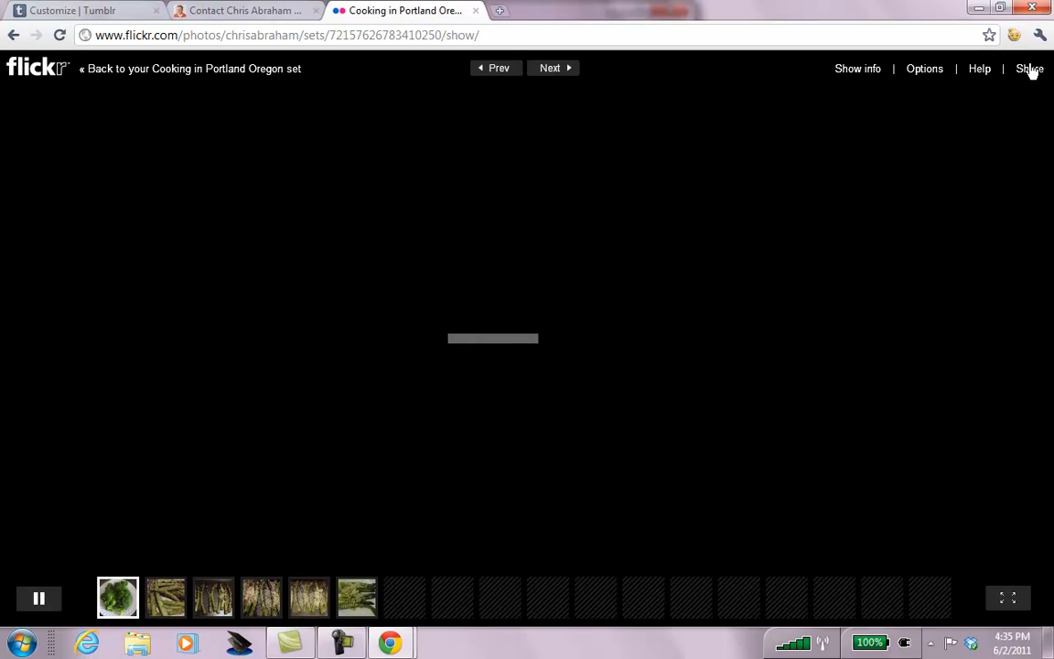
# Copy the slideshow's embed HTML from its Share panel and return to the contact page tab.
pyautogui.click(1031, 70)
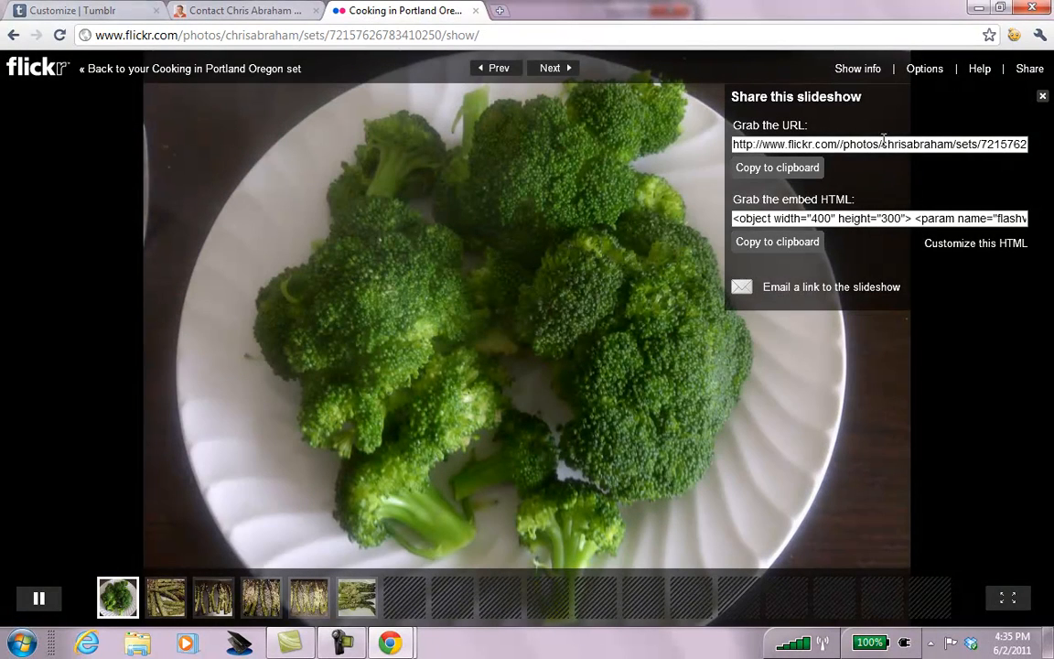
pyautogui.click(851, 225)
pyautogui.click(791, 249)
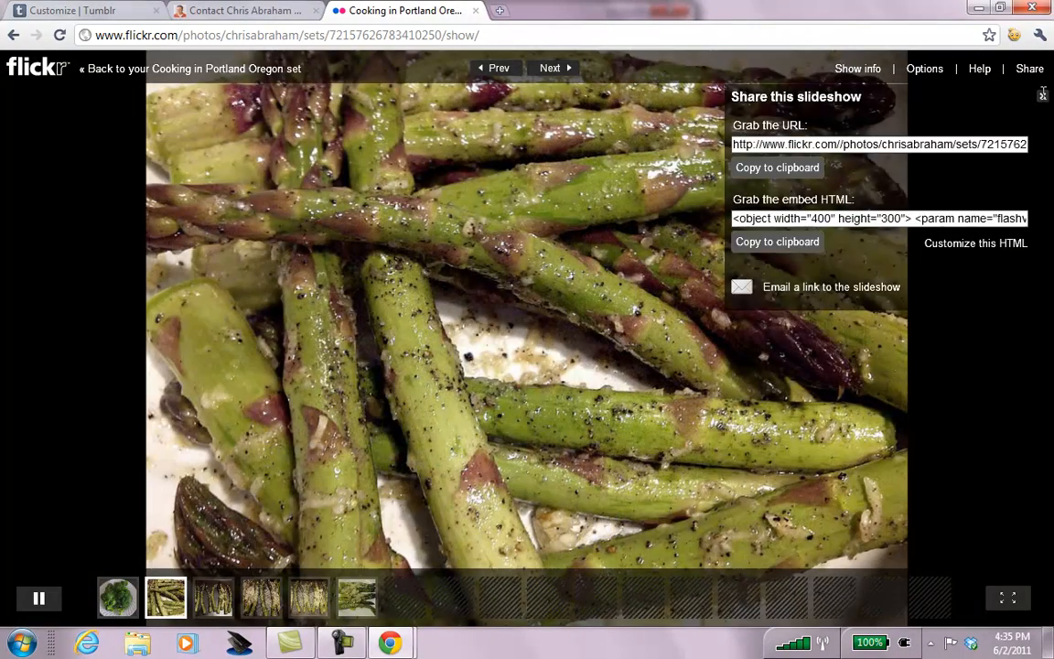
pyautogui.click(1043, 96)
pyautogui.click(183, 11)
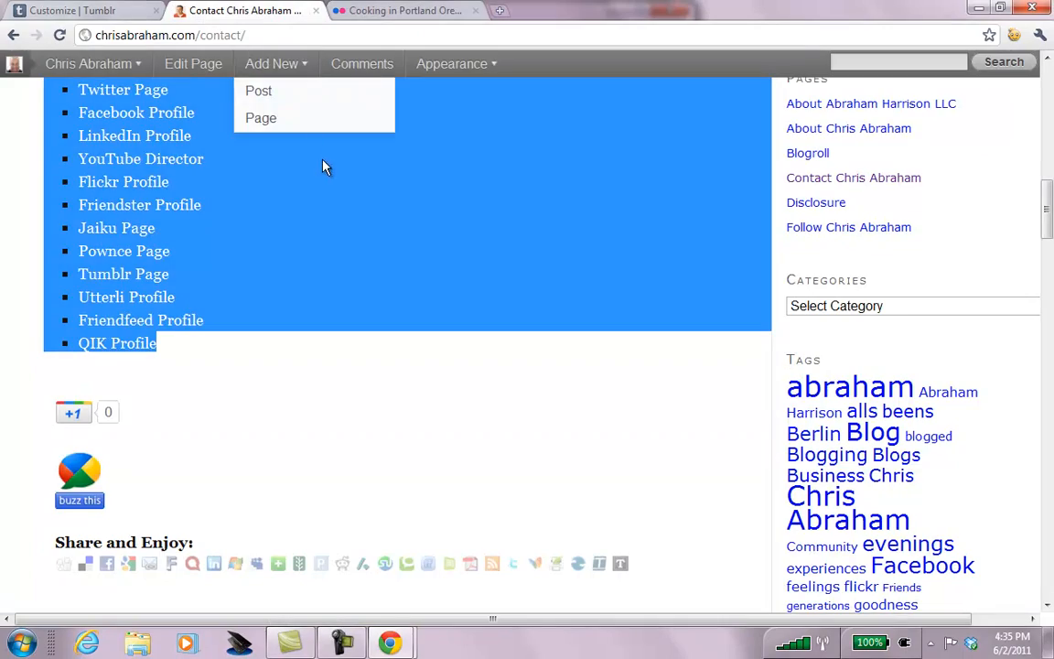
# Add a new Custom Layout page containing the pasted Flickr slideshow embed code.
pyautogui.click(62, 9)
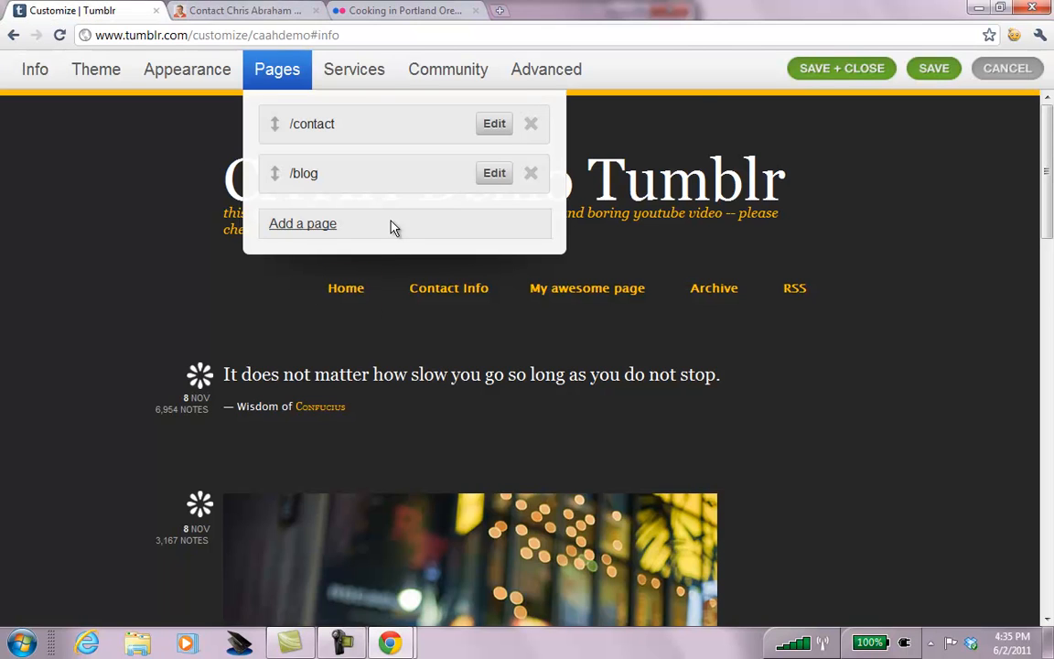
pyautogui.click(276, 221)
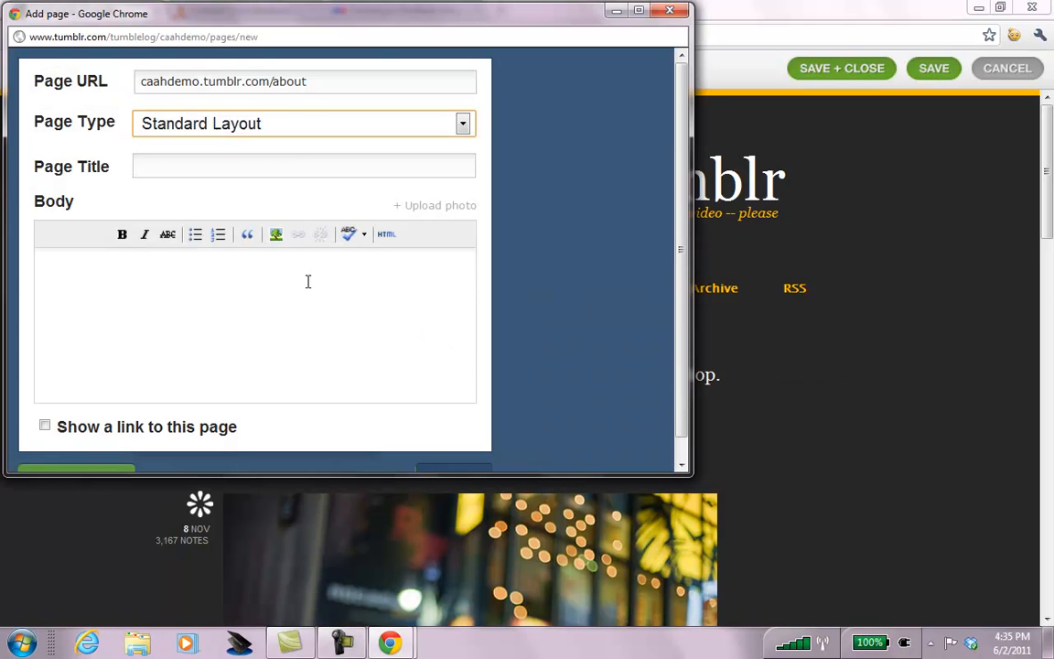
pyautogui.click(306, 125)
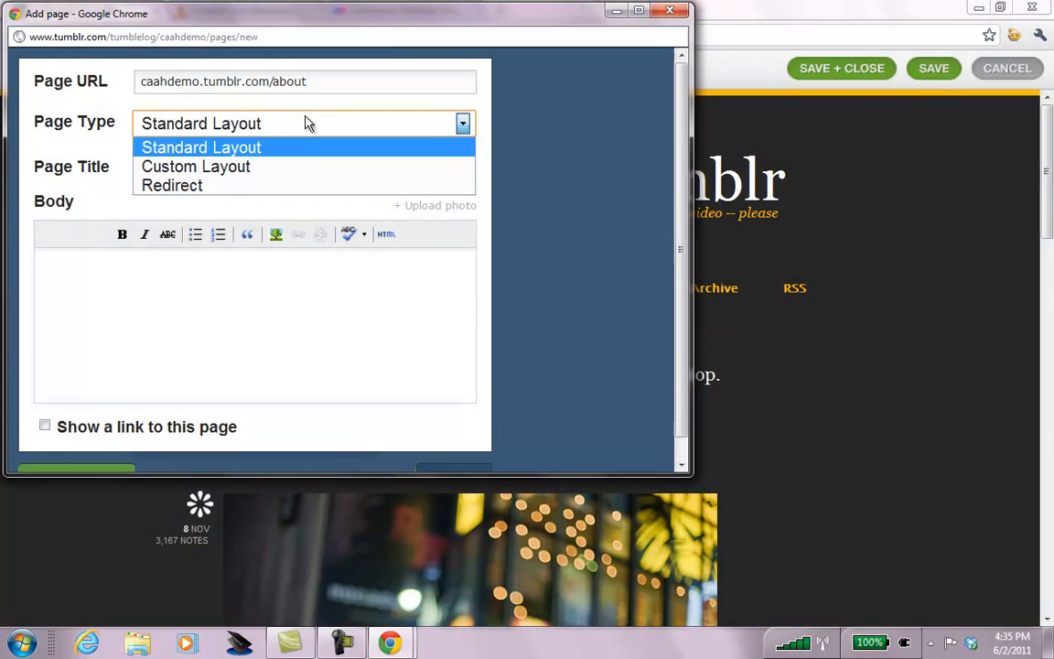
pyautogui.click(291, 166)
pyautogui.click(261, 211)
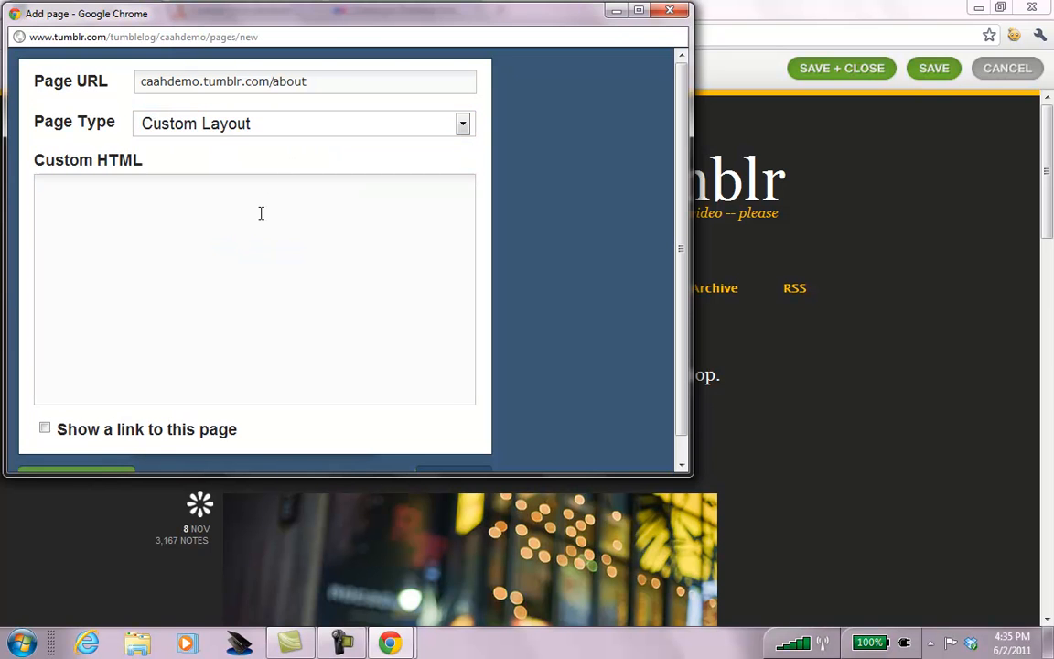
pyautogui.hotkey('ctrl', 'v')
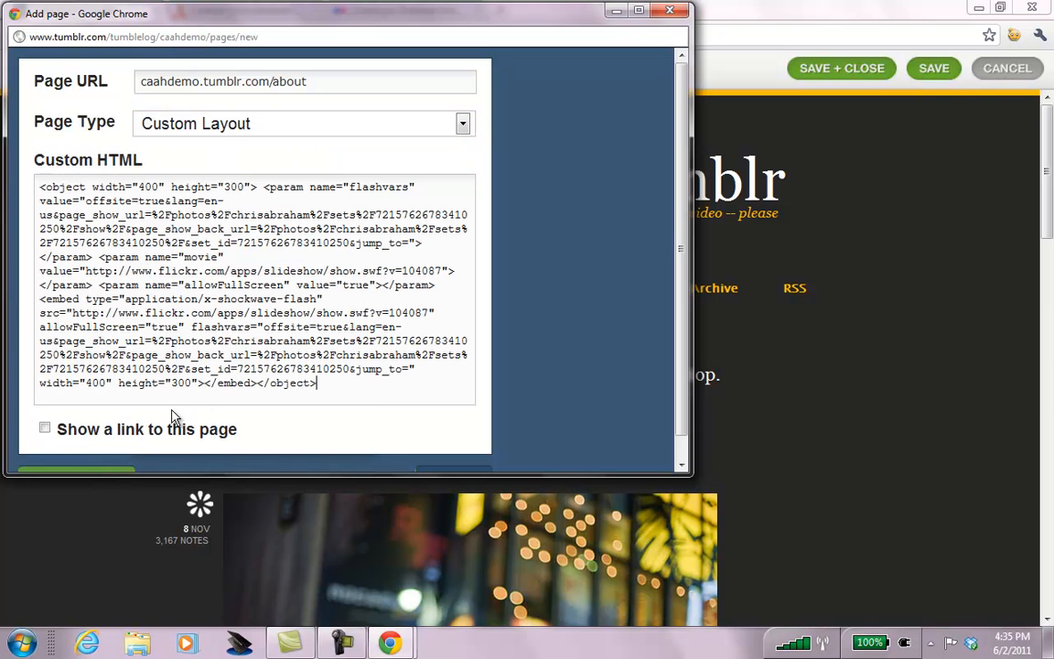
# Show a navigation link labelled 'Cooking in Portland Slideshow' and create the page.
pyautogui.click(45, 429)
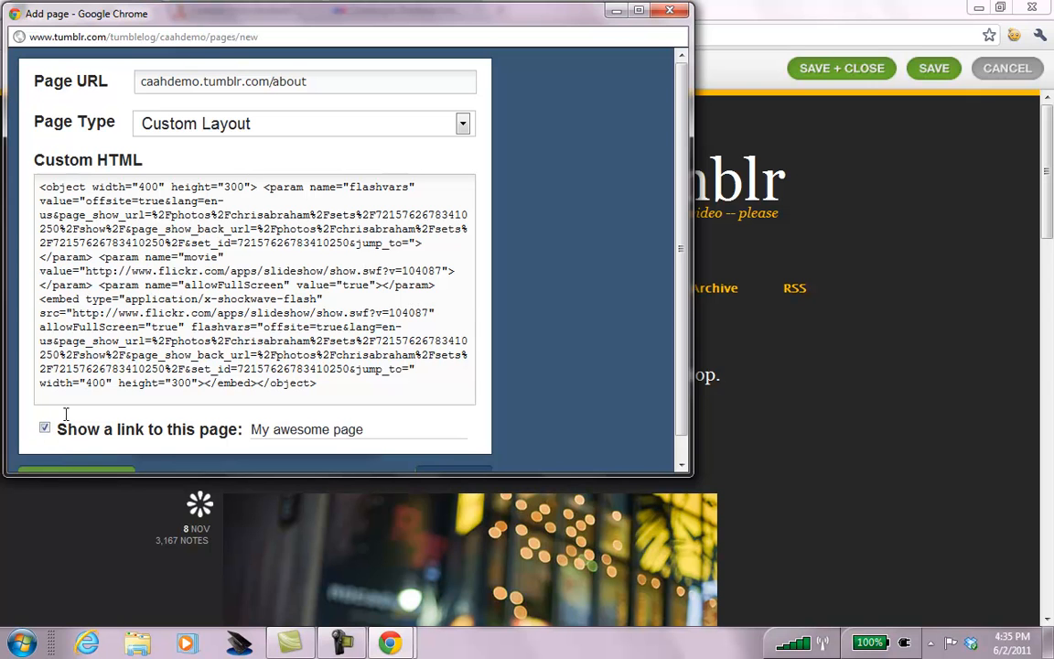
pyautogui.scroll(-1, 613, 220)
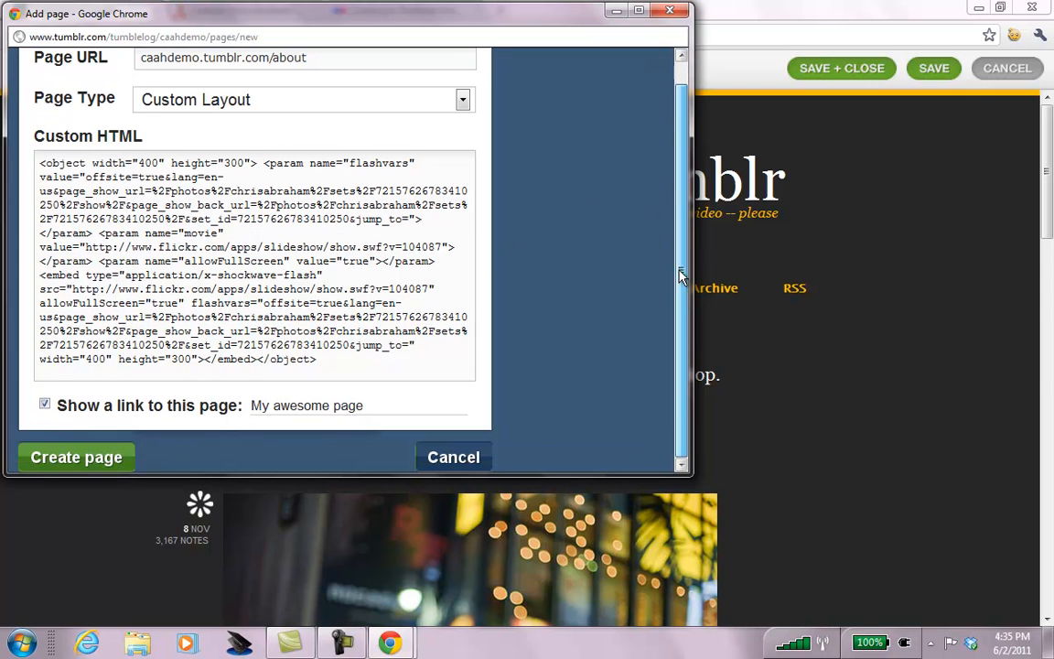
pyautogui.click(294, 408)
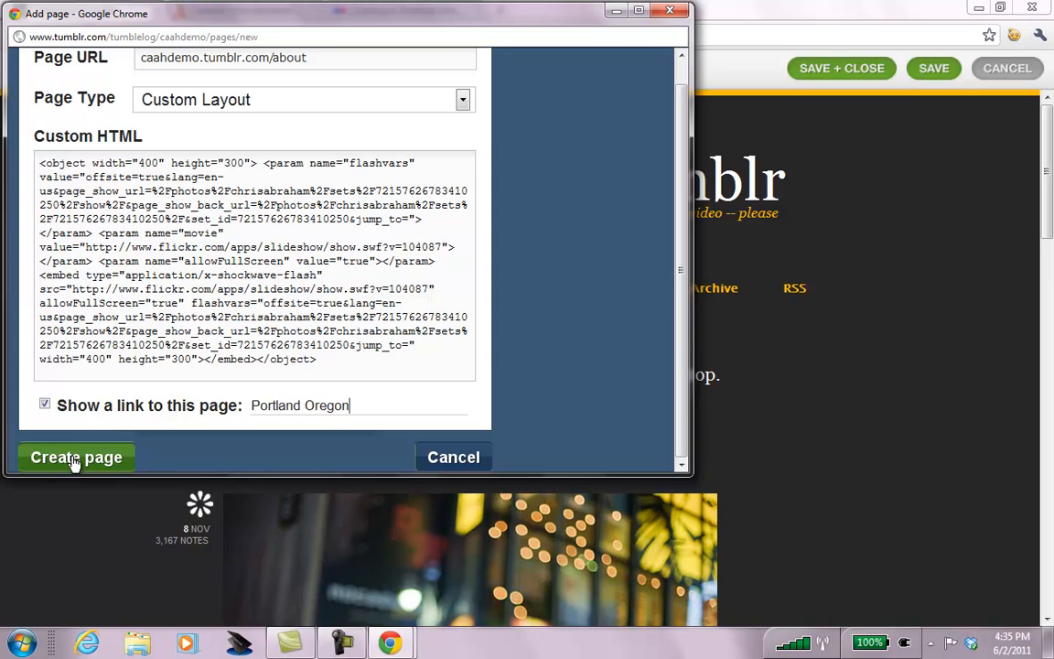
pyautogui.moveTo(424, 27); pyautogui.dragTo(506, 111)
pyautogui.hotkey('ctrl', 'a')
pyautogui.write('Coo')
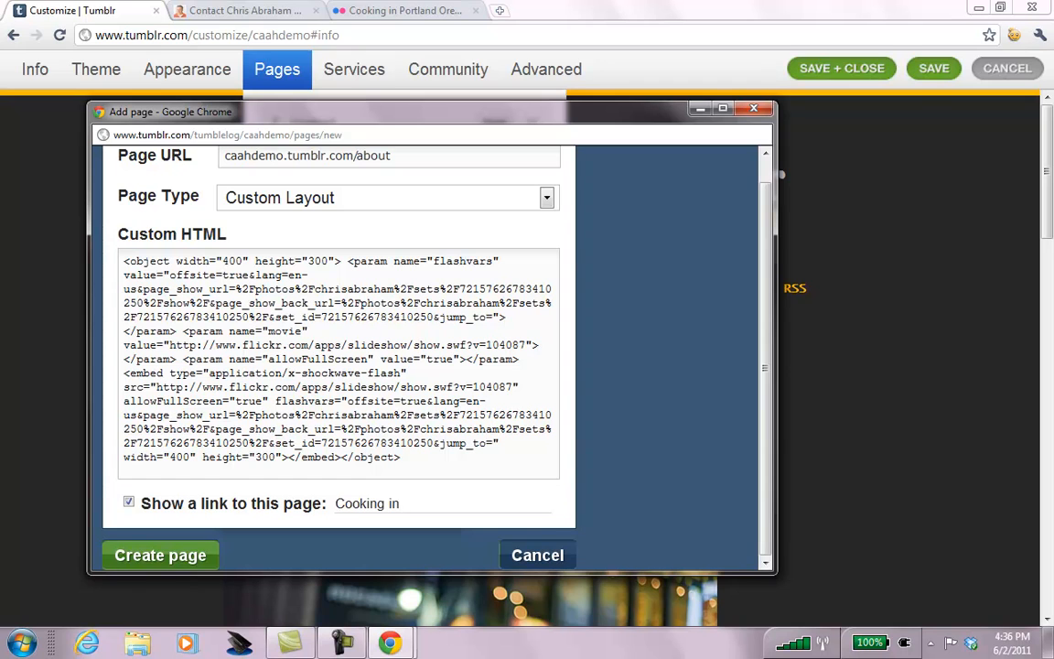
pyautogui.write('tland Slideshow')
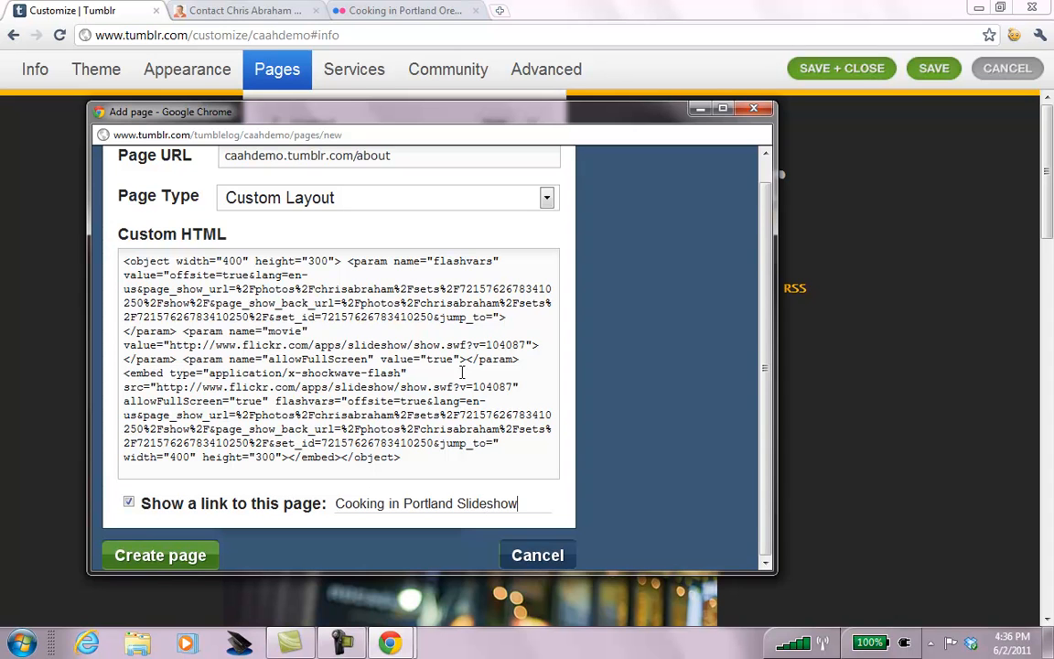
pyautogui.click(205, 553)
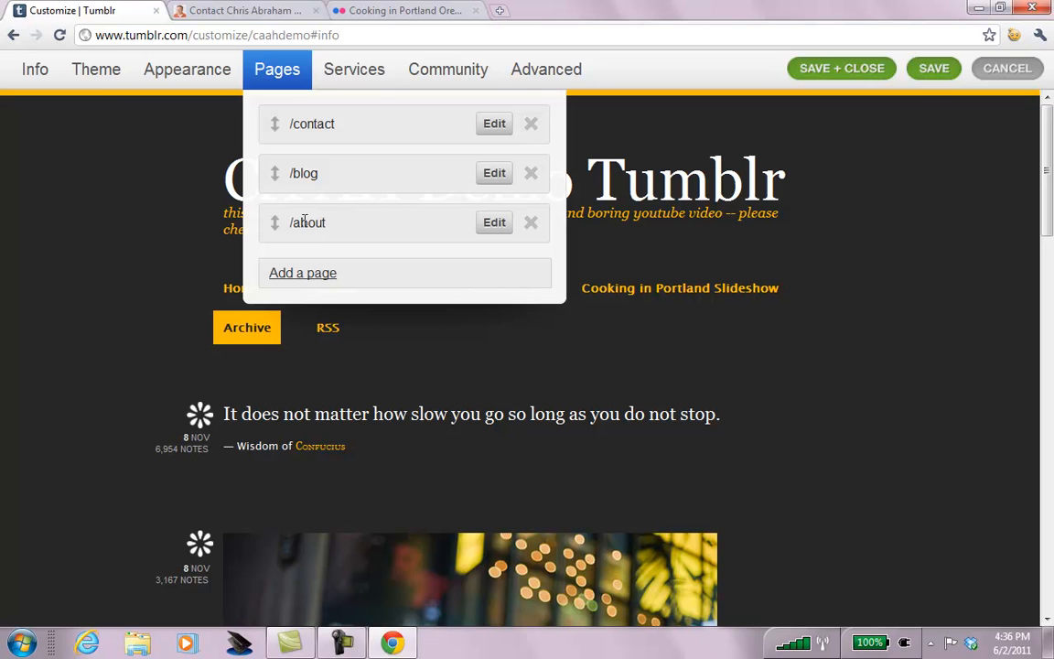
# Save the /about slideshow page's custom layout.
pyautogui.click(491, 222)
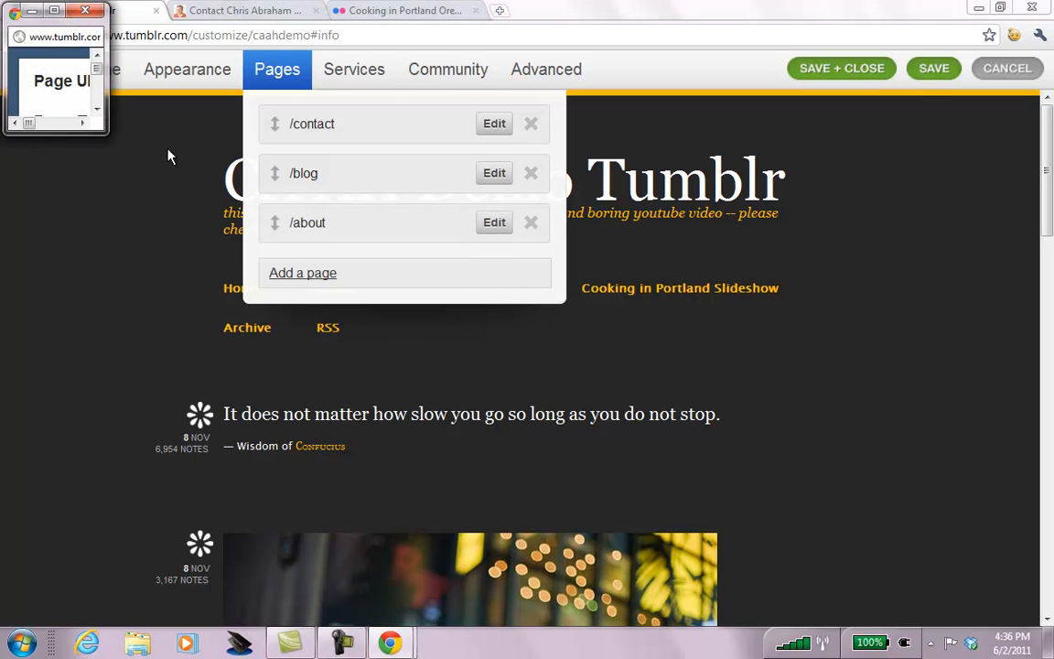
pyautogui.moveTo(103, 131); pyautogui.dragTo(807, 623)
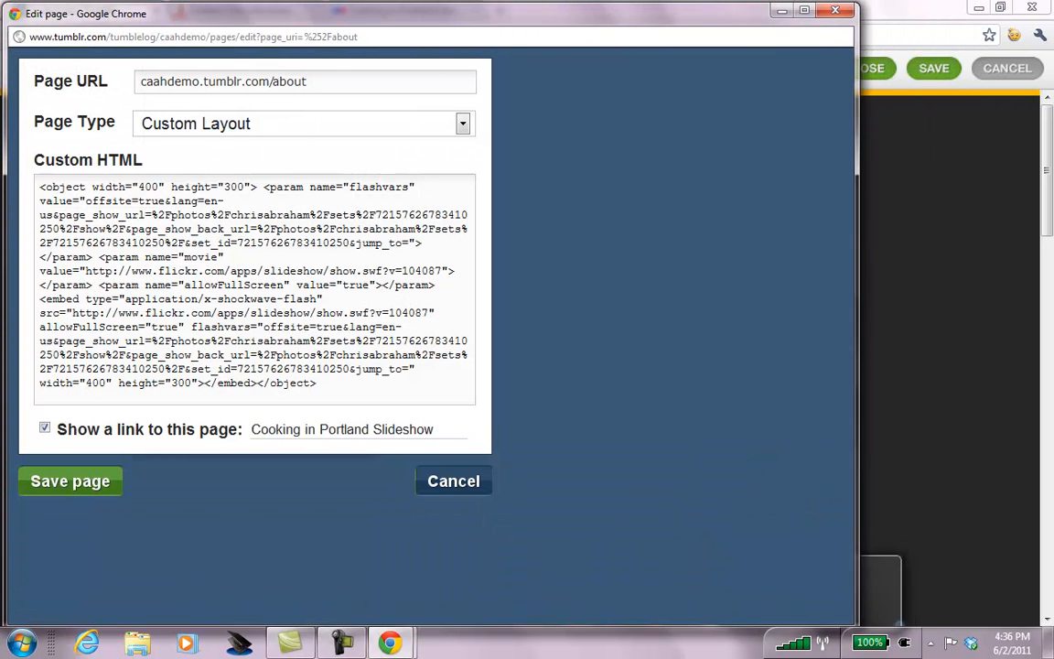
pyautogui.click(73, 486)
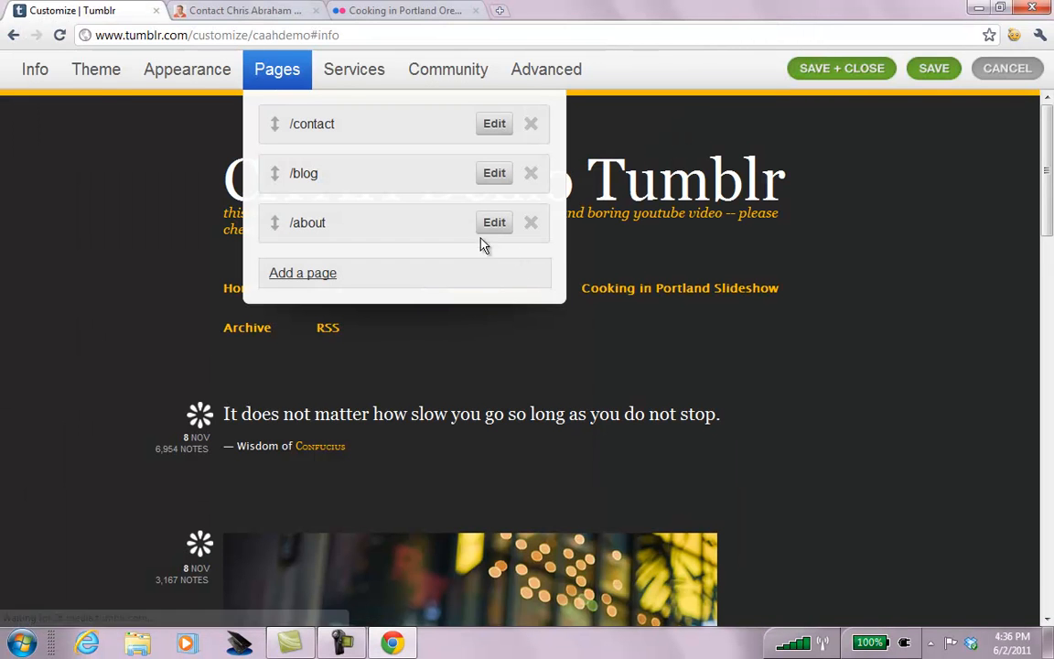
# Change the slideshow page's address from /about to /pdx and save.
pyautogui.click(492, 224)
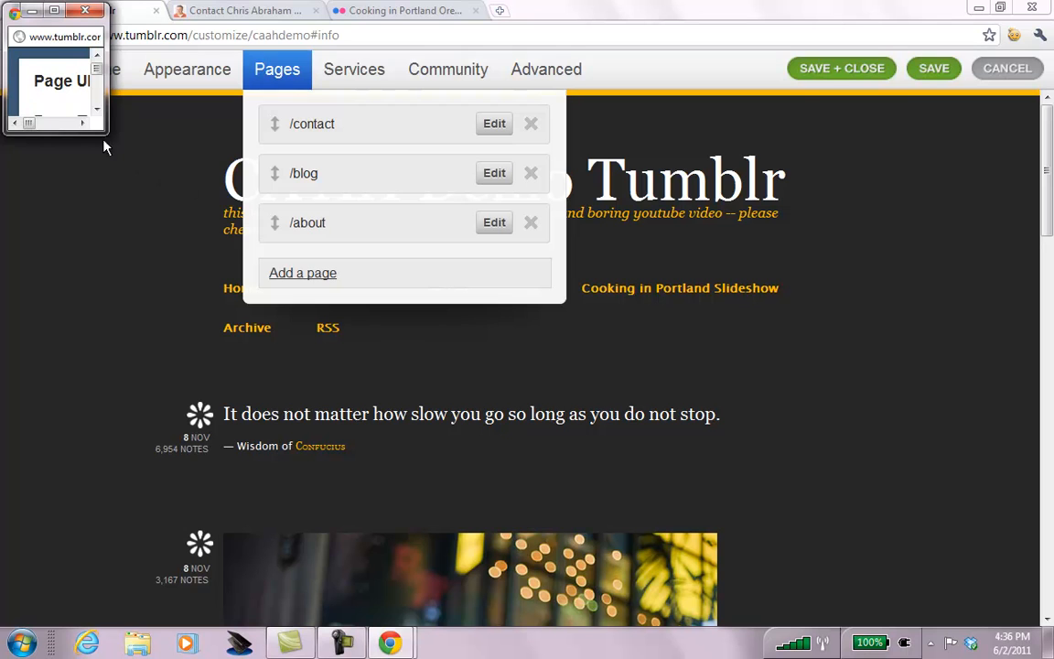
pyautogui.moveTo(107, 133); pyautogui.dragTo(684, 566)
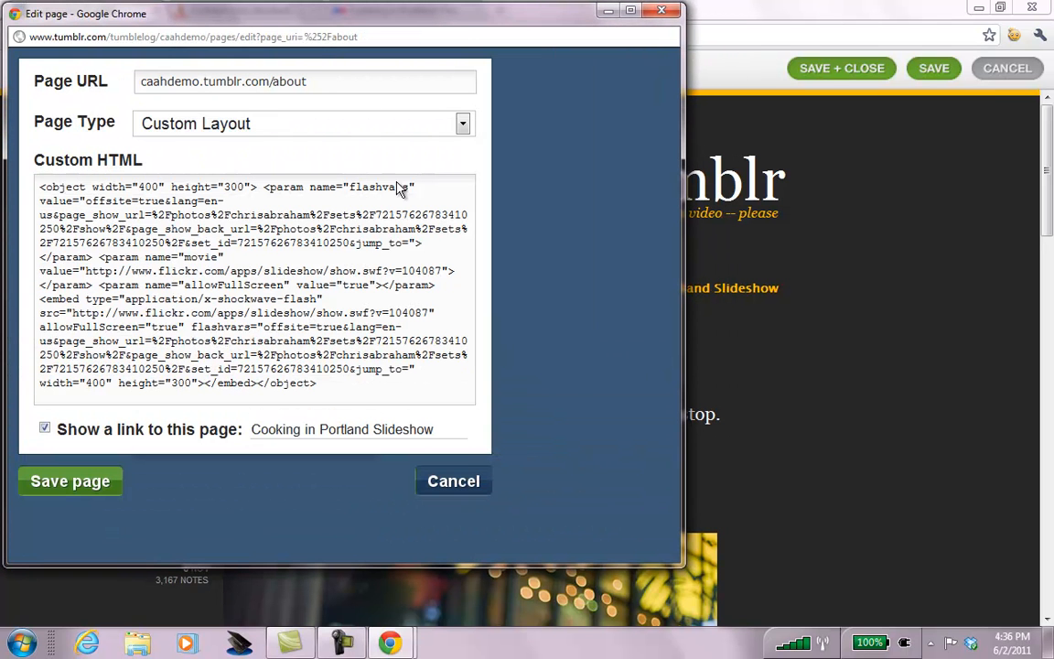
pyautogui.click(317, 80)
pyautogui.press('BackSpace')
pyautogui.press('BackSpace')
pyautogui.press('BackSpace')
pyautogui.press('BackSpace')
pyautogui.press('BackSpace')
pyautogui.write('pds')
pyautogui.click(90, 482)
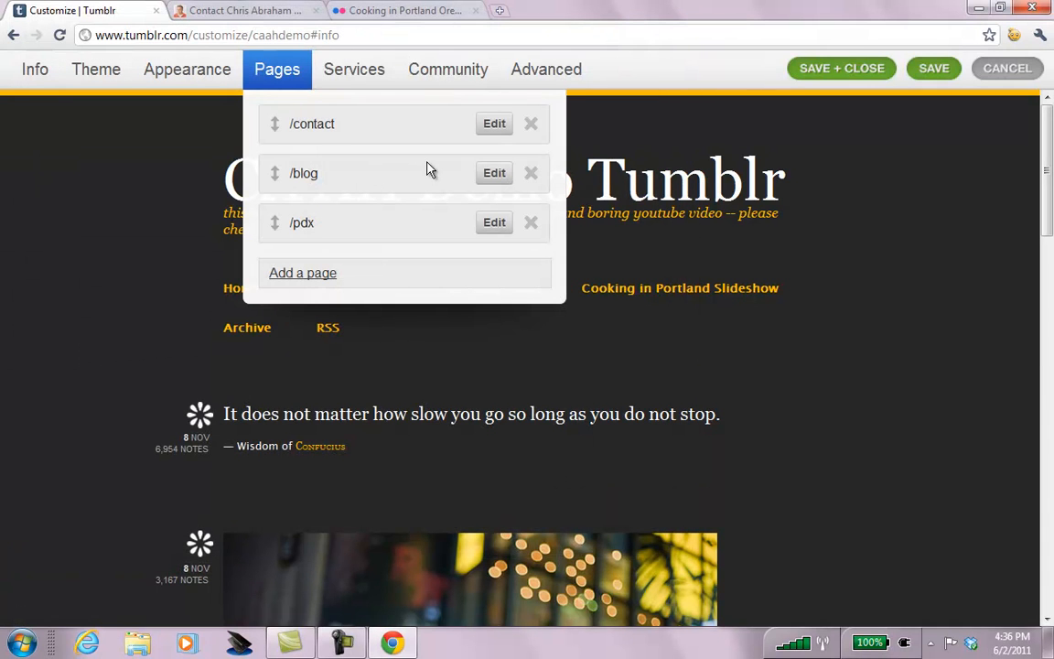
# Relabel the /blog page's navigation link as 'My Main Blog' and save it.
pyautogui.click(494, 174)
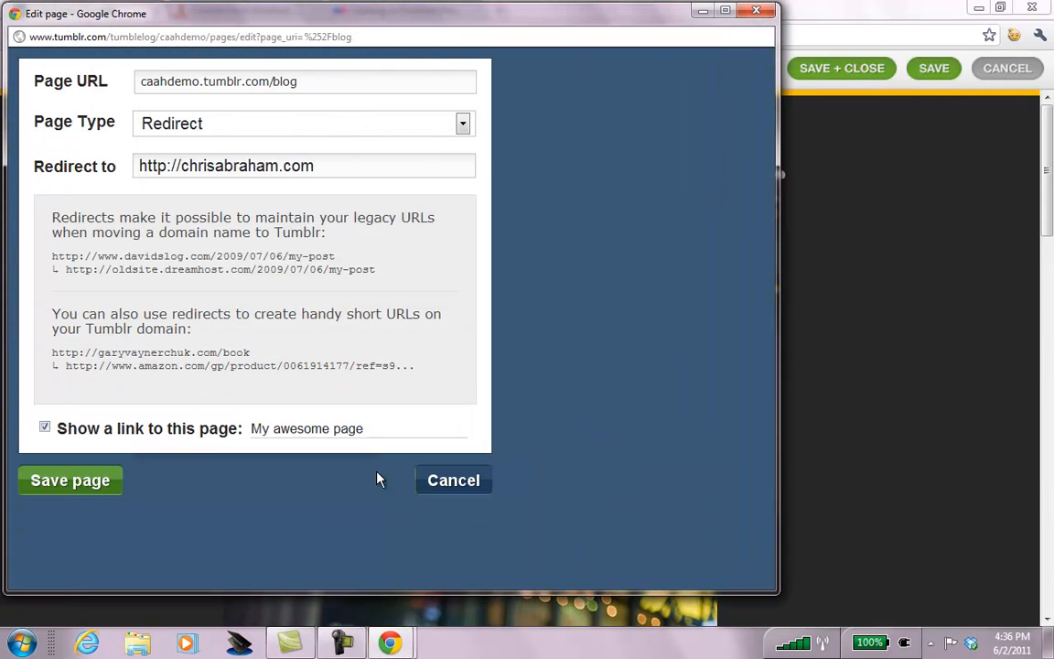
pyautogui.click(376, 428)
pyautogui.write('M')
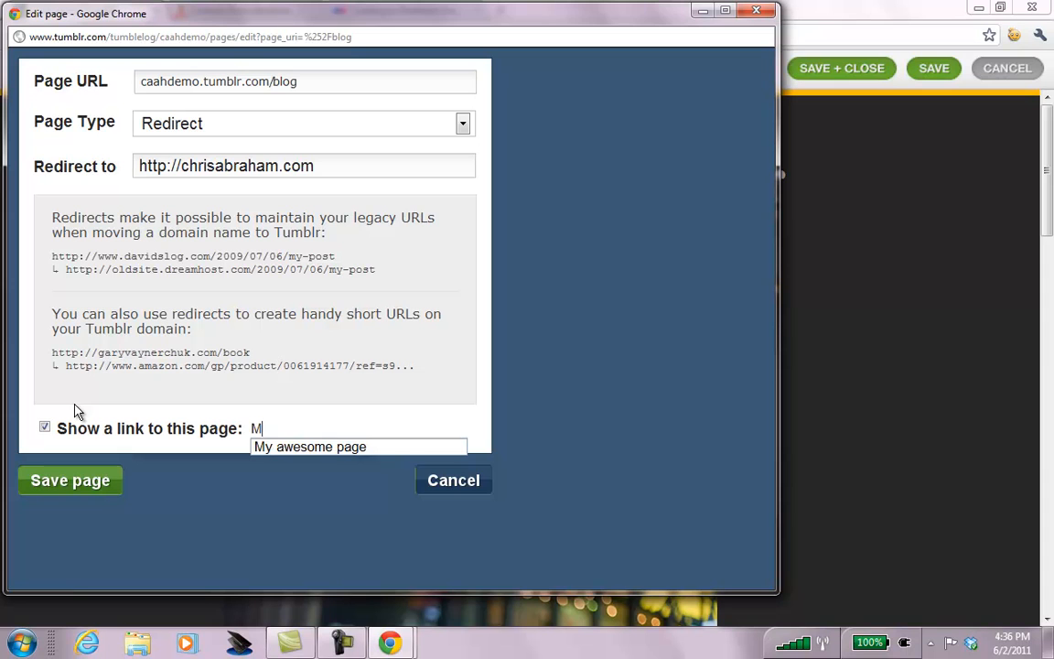
pyautogui.write('y Main Blog')
pyautogui.click(28, 485)
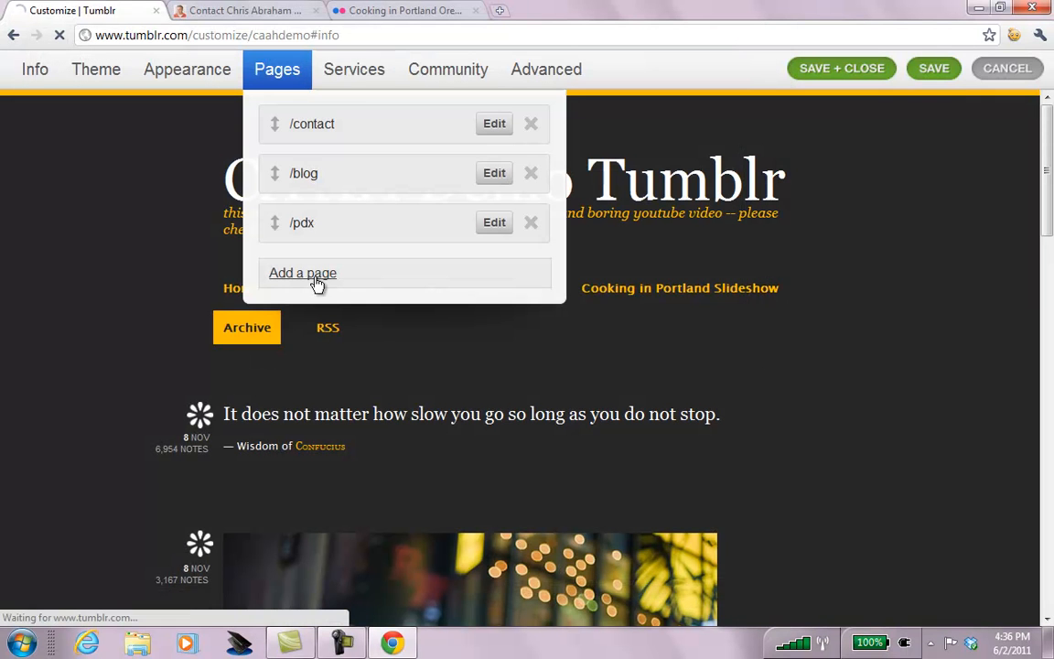
# Show the Services settings and scroll down to the automatic feed import section.
pyautogui.click(358, 73)
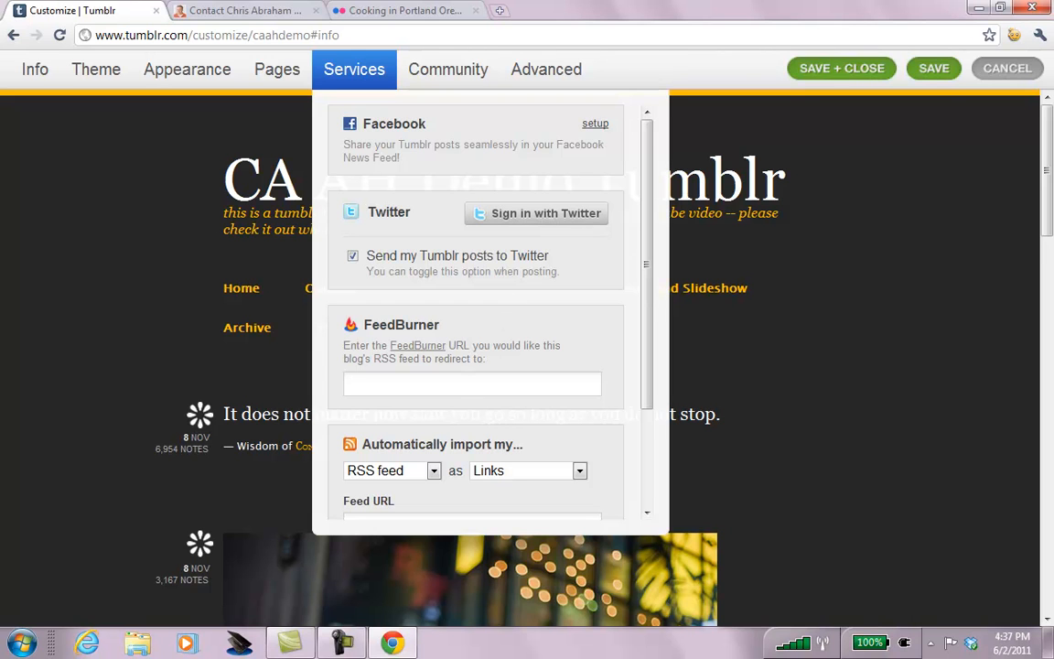
pyautogui.click(465, 382)
pyautogui.moveTo(651, 393); pyautogui.dragTo(648, 539)
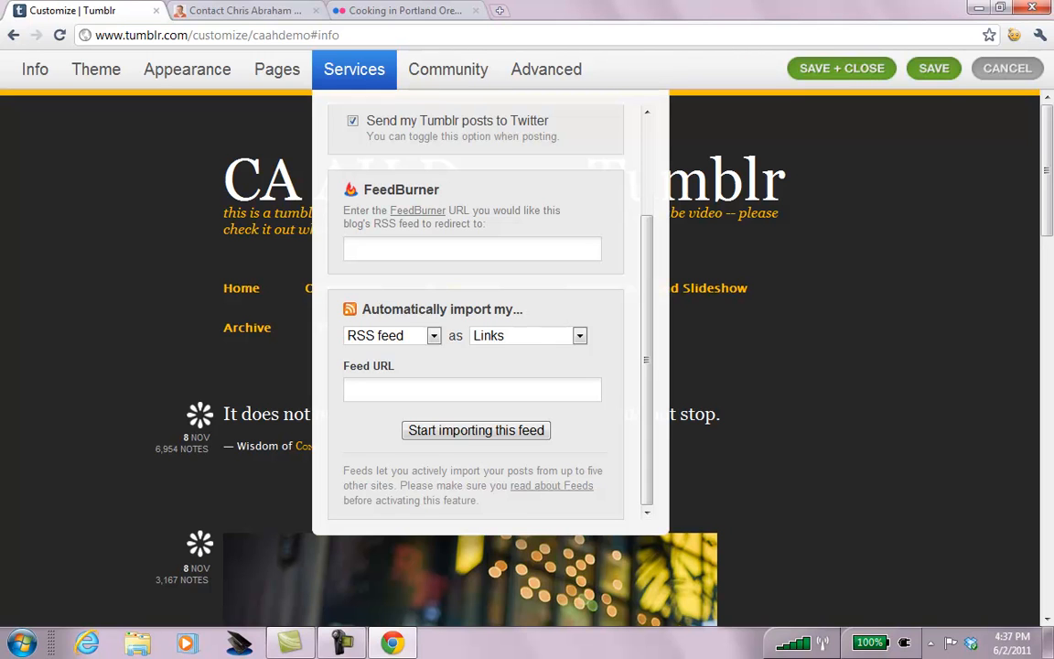
# Start importing the owner's Del.icio.us feed using the account username.
pyautogui.click(434, 336)
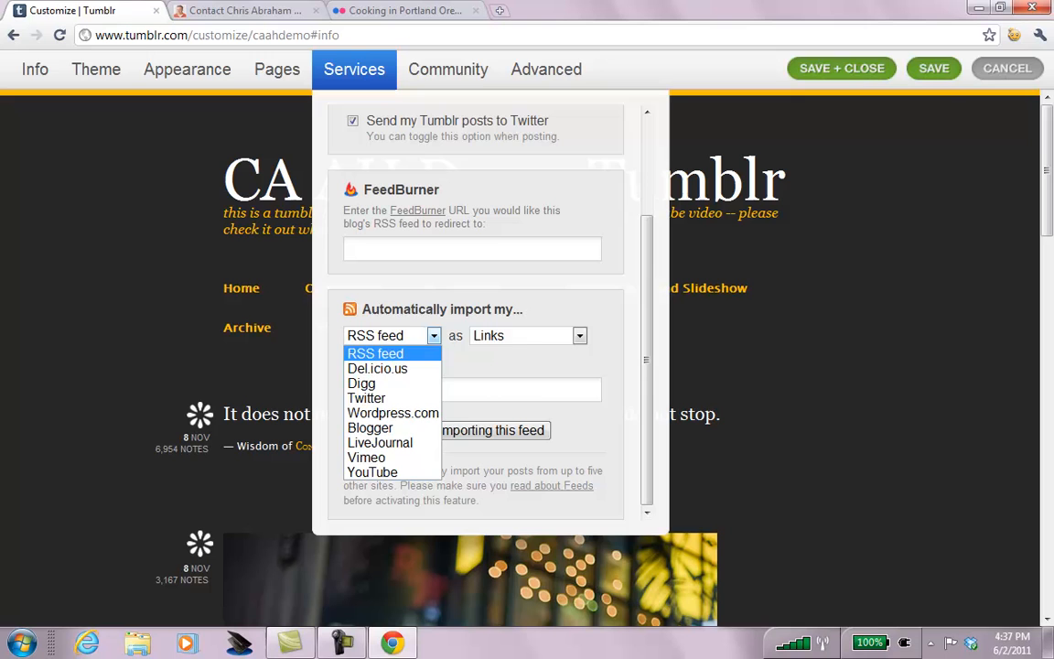
pyautogui.click(406, 368)
pyautogui.write('chris')
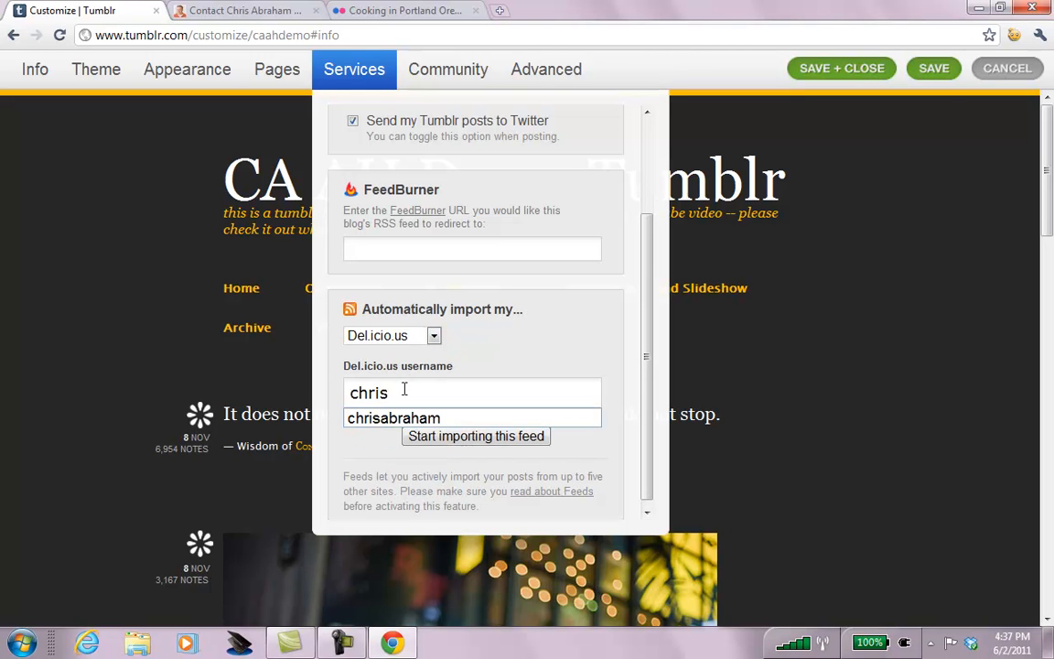
pyautogui.press('Down')
pyautogui.press('Return')
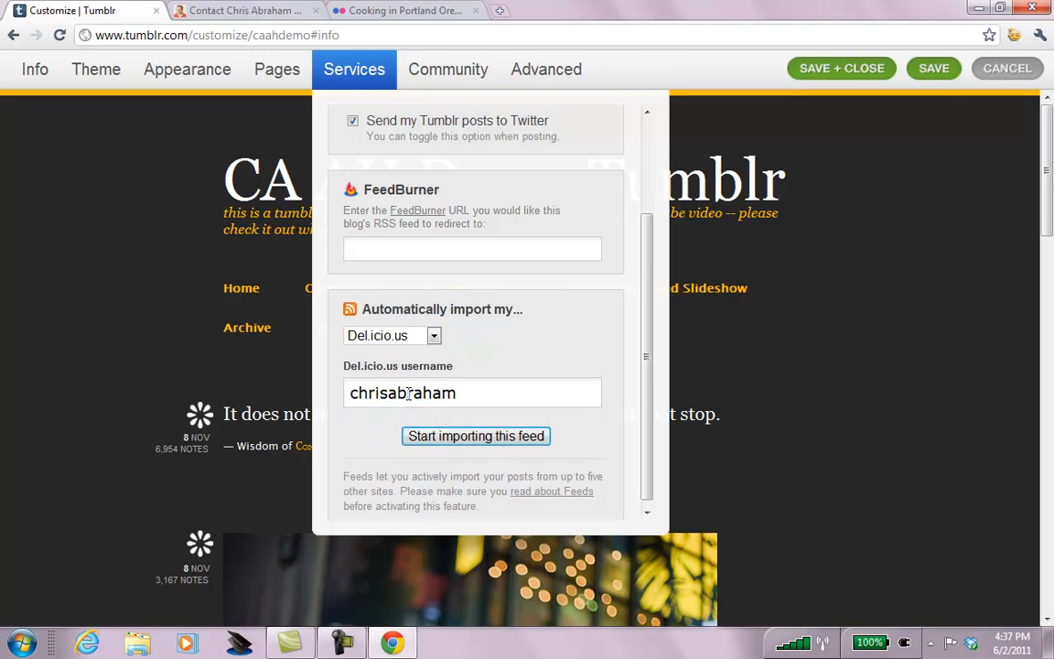
pyautogui.click(487, 439)
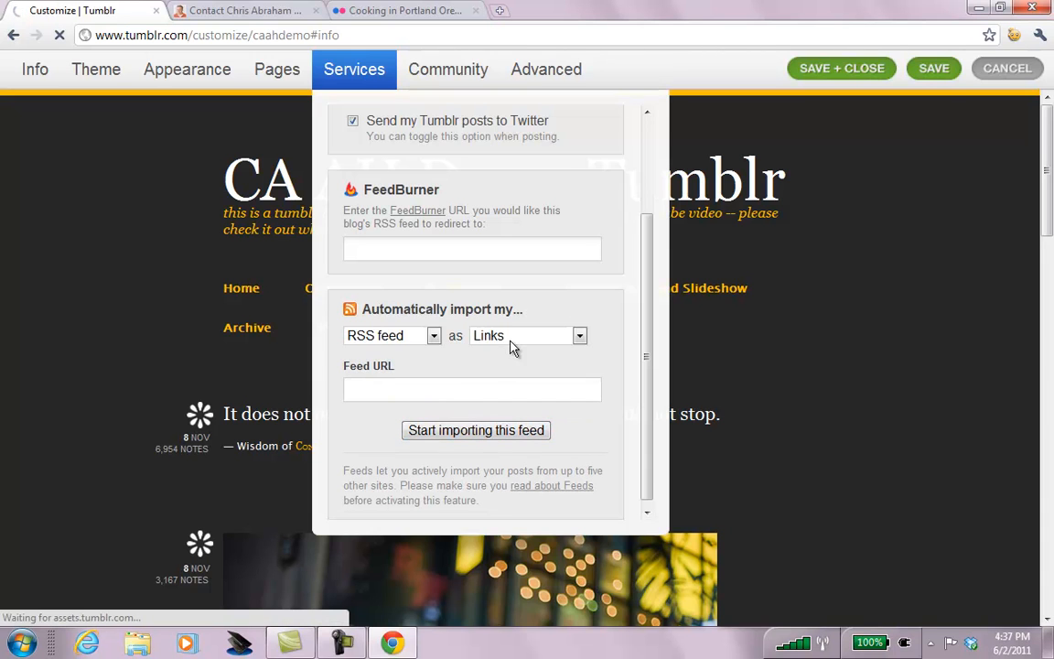
# Start importing the owner's Digg feed using the account username.
pyautogui.click(434, 336)
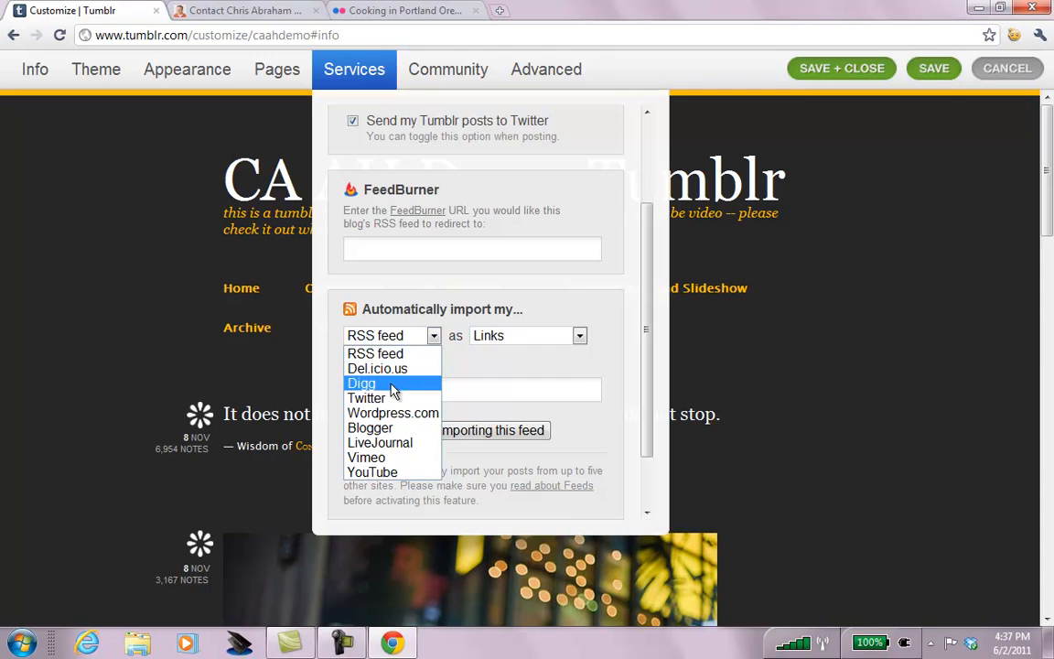
pyautogui.click(416, 383)
pyautogui.click(423, 390)
pyautogui.write('chris')
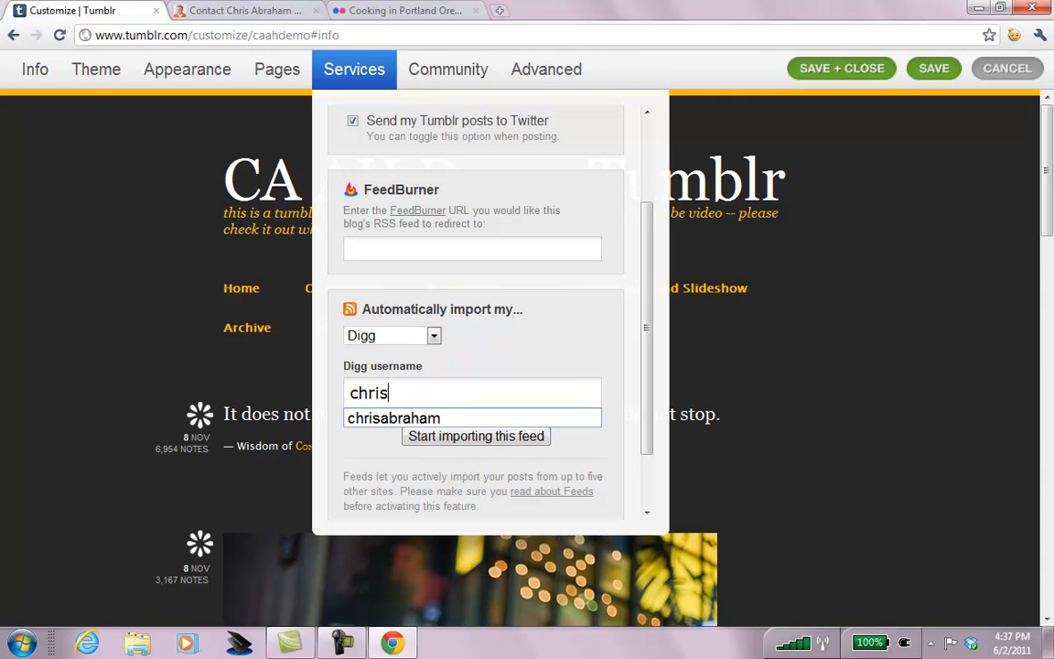
pyautogui.click(430, 419)
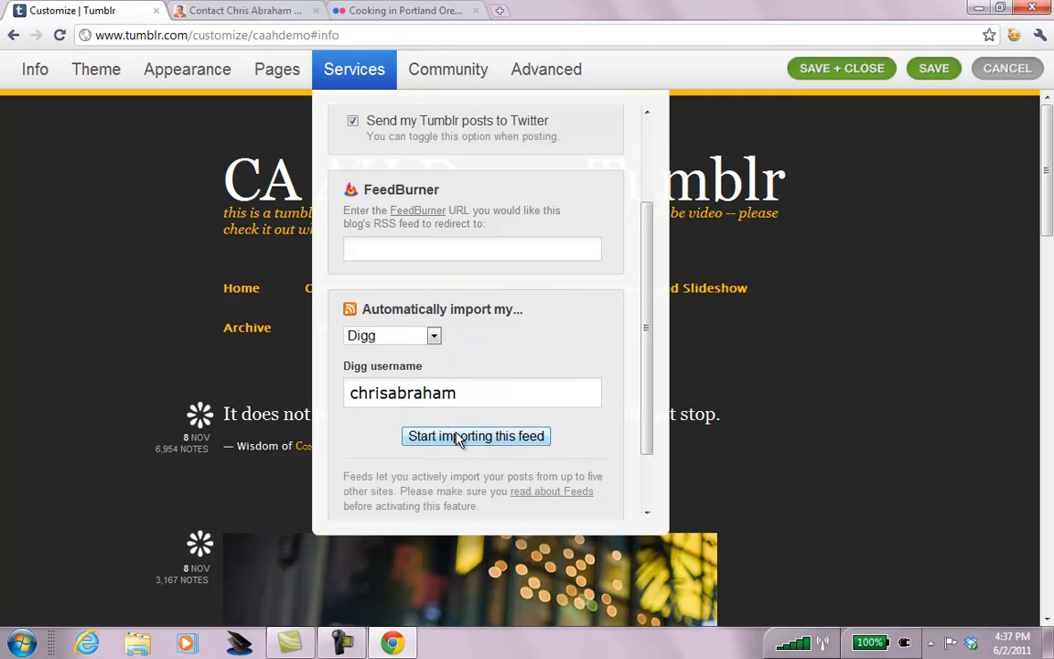
pyautogui.click(454, 435)
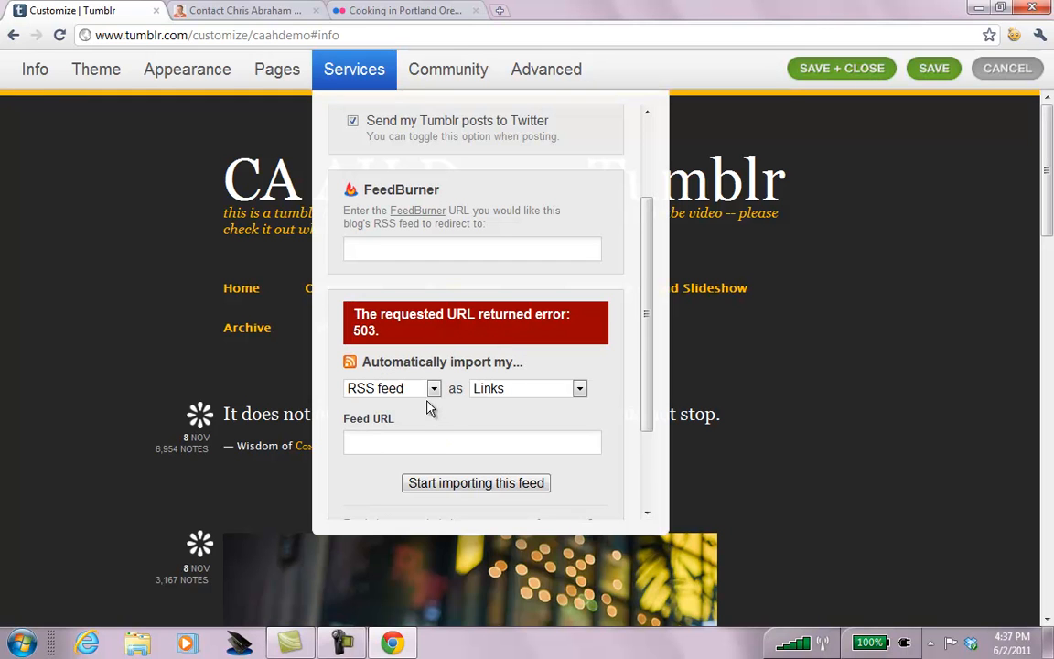
# Start importing the owner's Twitter feed using the account username.
pyautogui.click(433, 388)
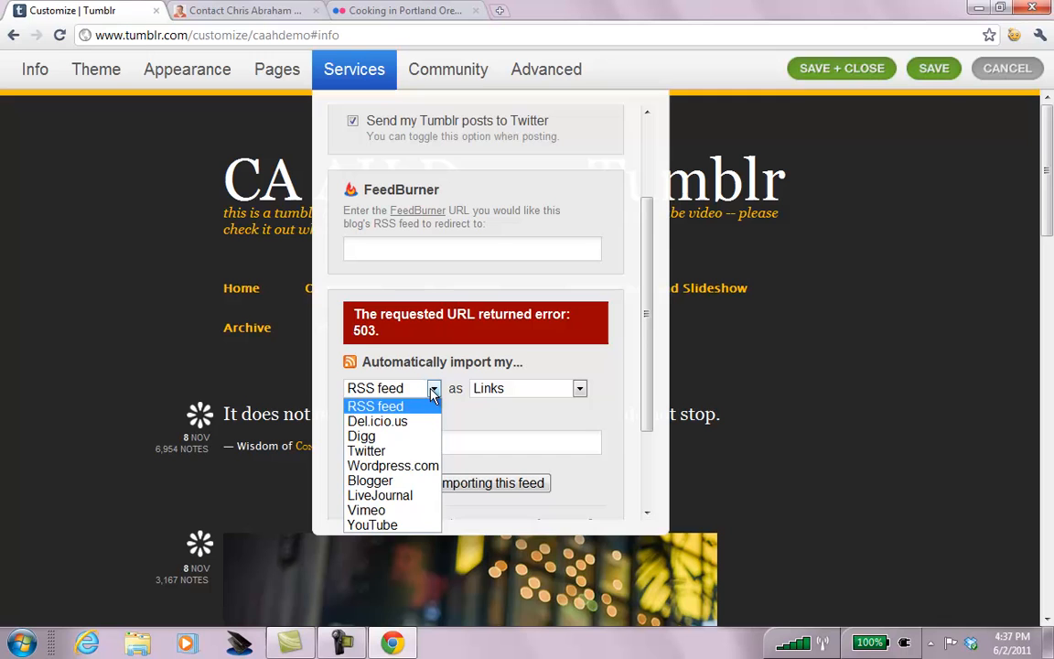
pyautogui.click(387, 449)
pyautogui.click(451, 443)
pyautogui.write('chr')
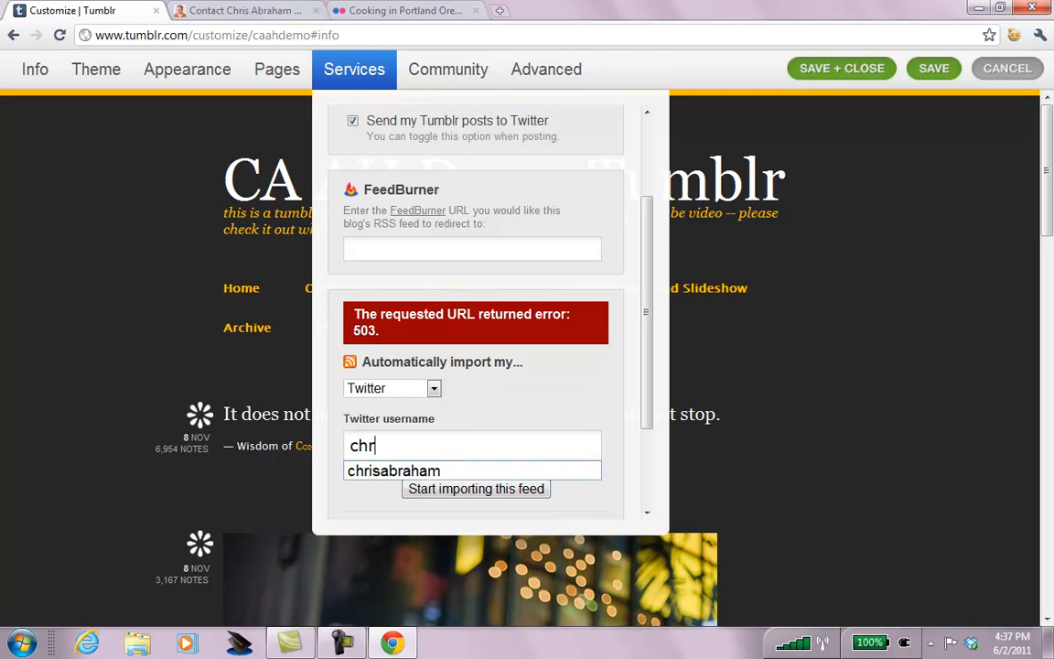
pyautogui.write('i')
pyautogui.press('Down')
pyautogui.press('Return')
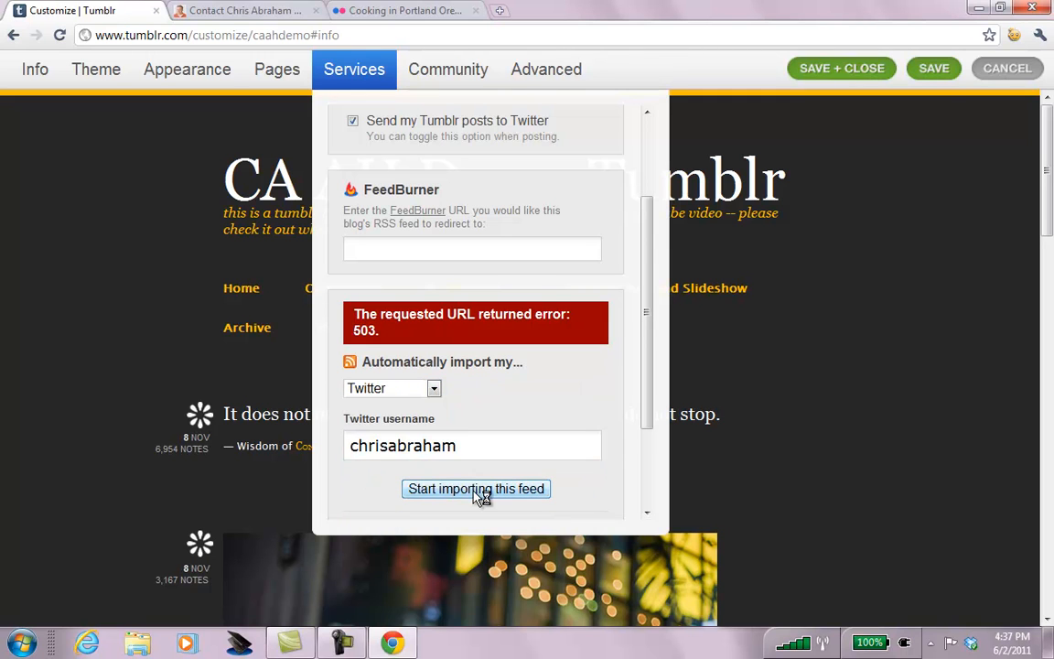
pyautogui.click(476, 490)
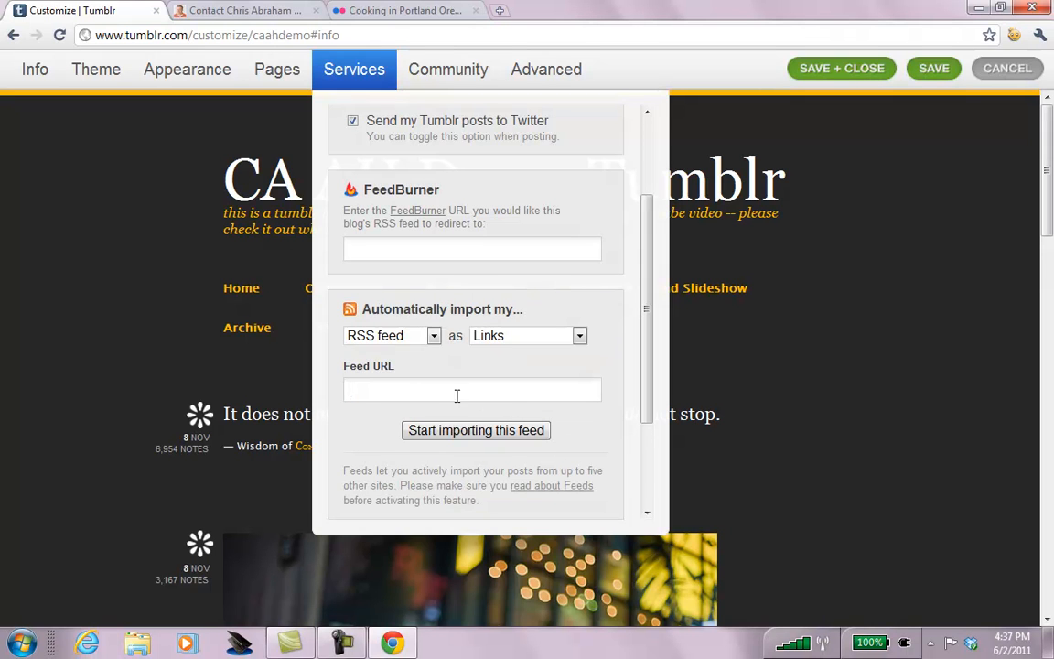
# Start importing the owner's YouTube feed using the account username.
pyautogui.click(400, 335)
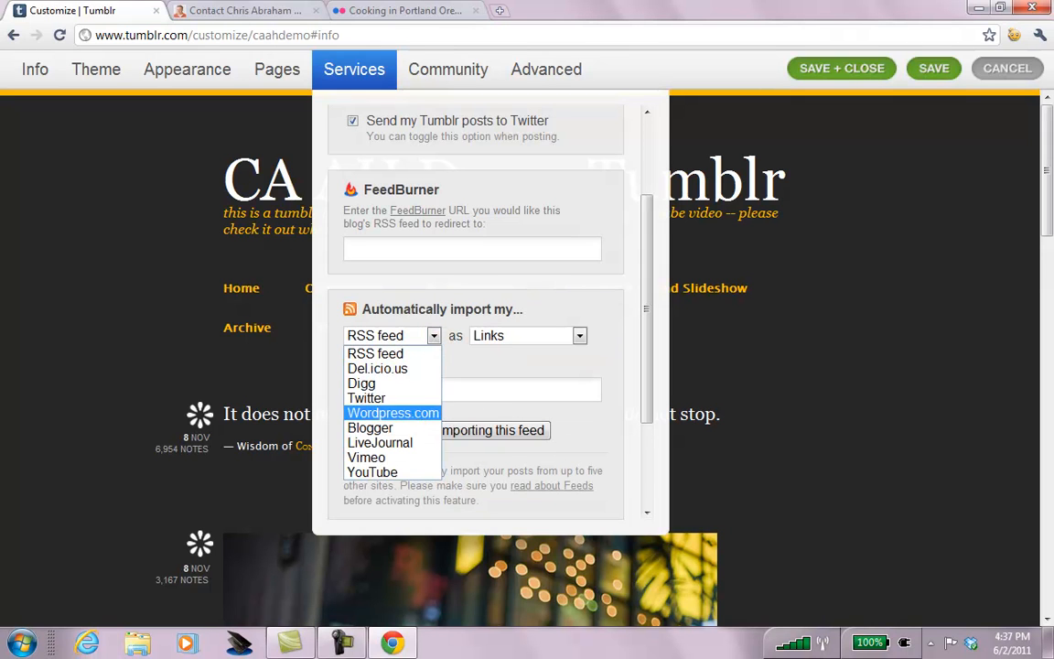
pyautogui.click(385, 471)
pyautogui.write('chris')
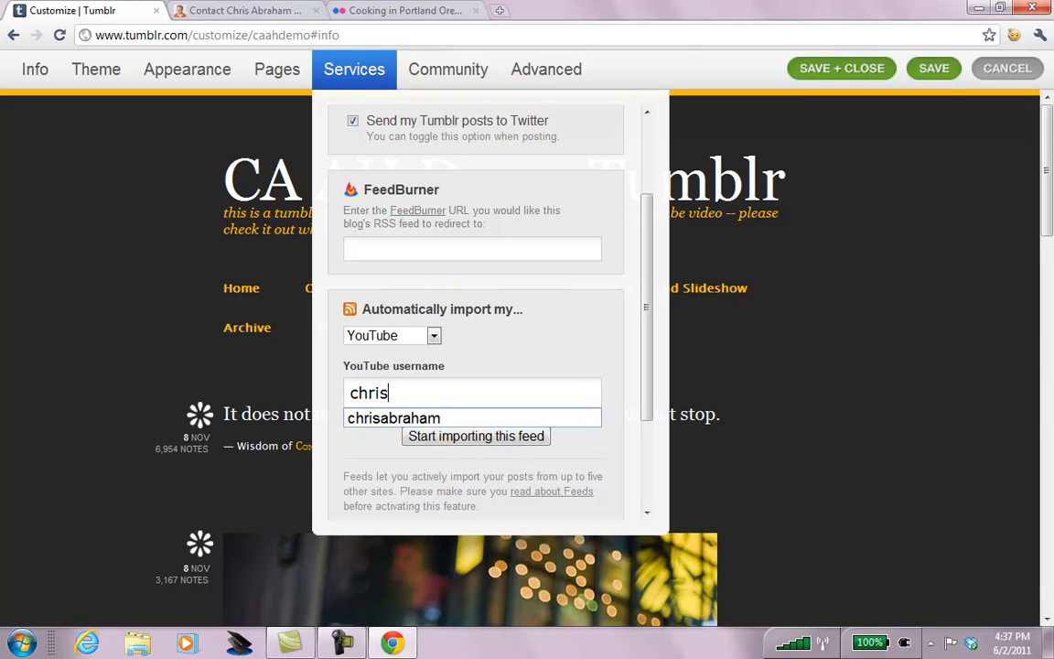
pyautogui.click(453, 416)
pyautogui.click(469, 438)
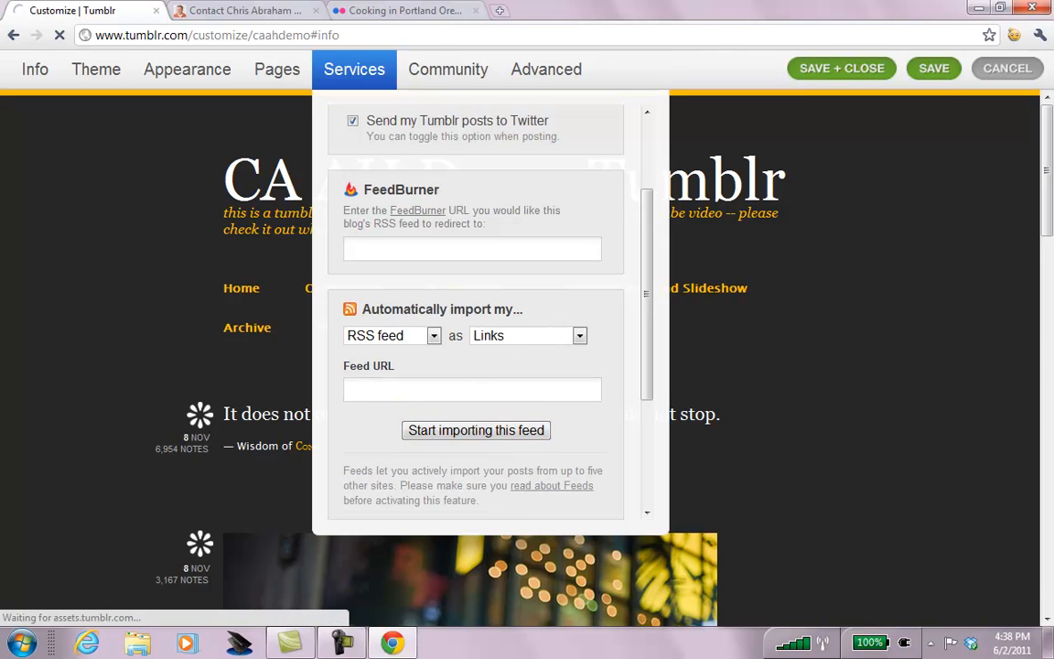
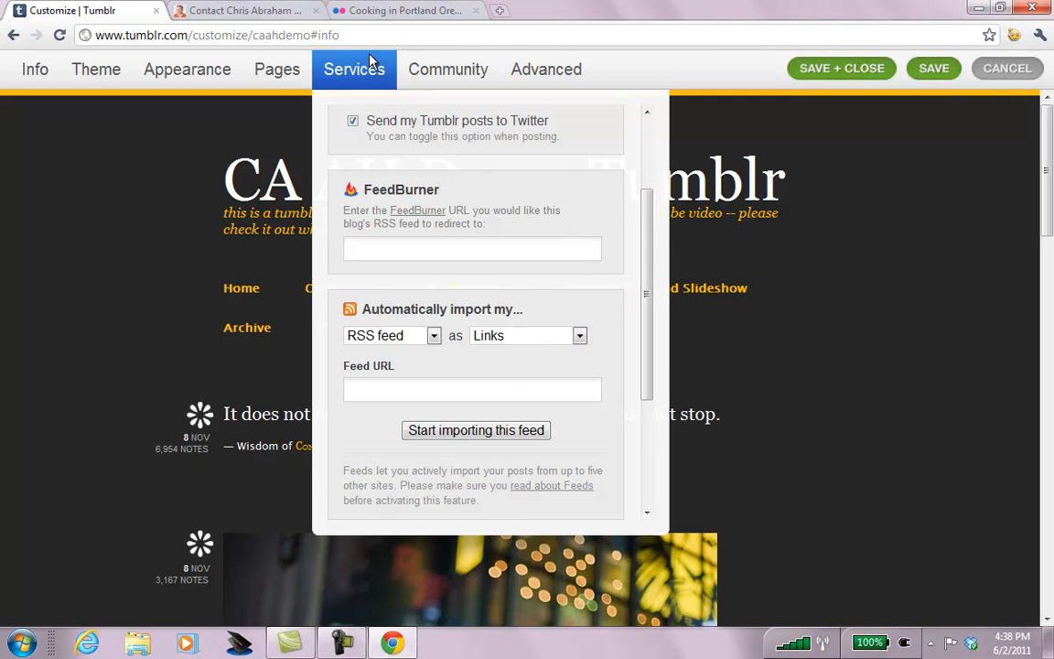
# Load the personal blog's home page and copy its FeedBurner feed address.
pyautogui.click(265, 12)
pyautogui.click(278, 35)
pyautogui.click(277, 35)
pyautogui.press('BackSpace')
pyautogui.press('BackSpace')
pyautogui.press('BackSpace')
pyautogui.press('BackSpace')
pyautogui.press('BackSpace')
pyautogui.press('BackSpace')
pyautogui.press('BackSpace')
pyautogui.press('BackSpace')
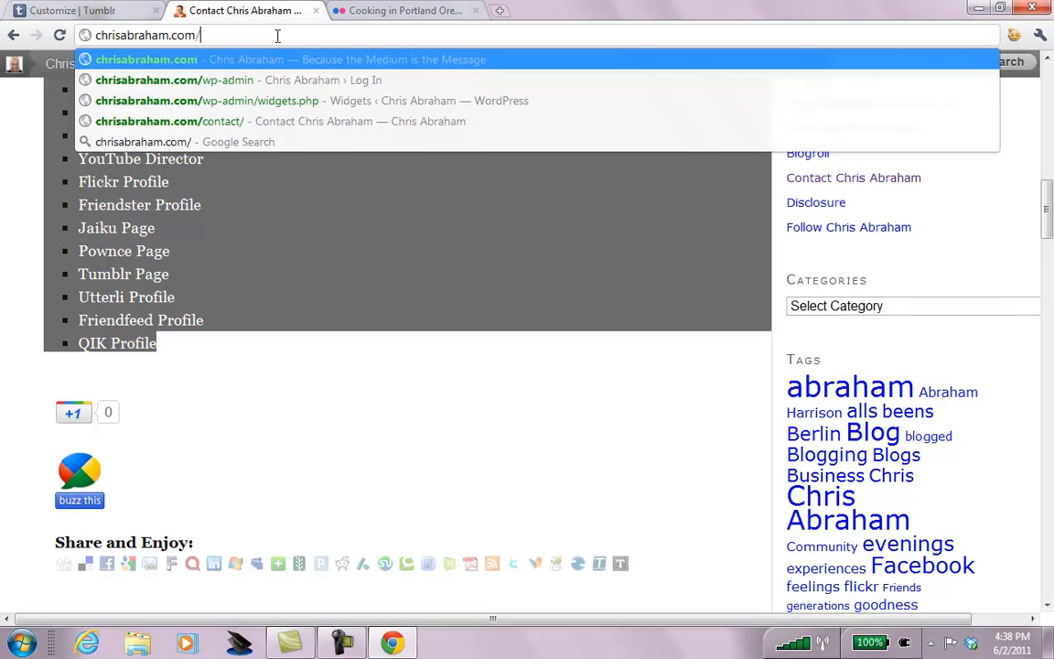
pyautogui.press('Return')
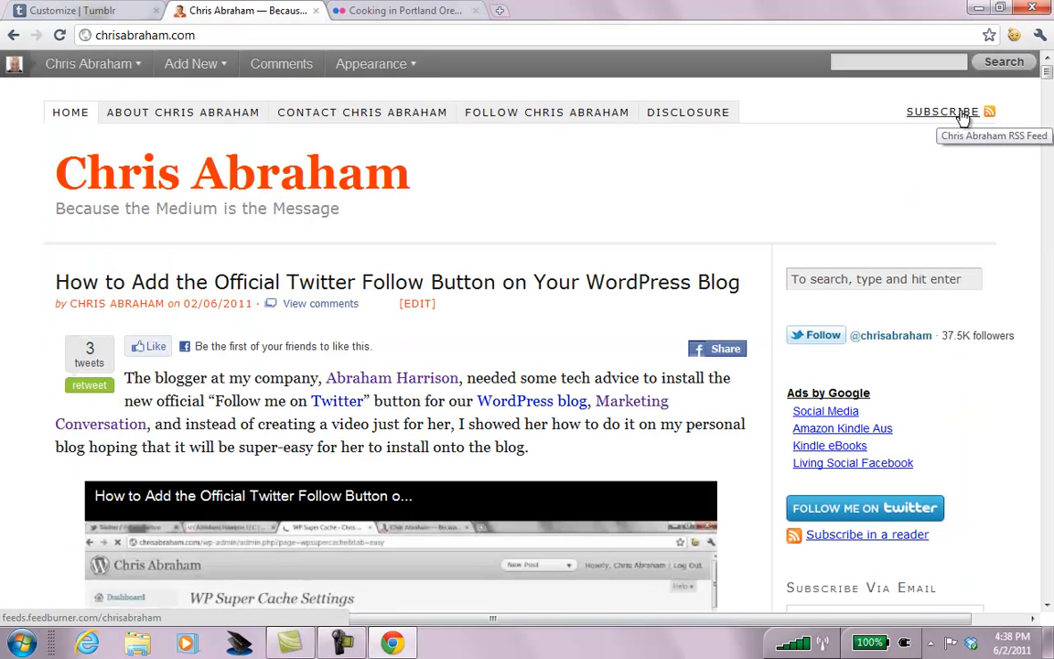
pyautogui.click(989, 114)
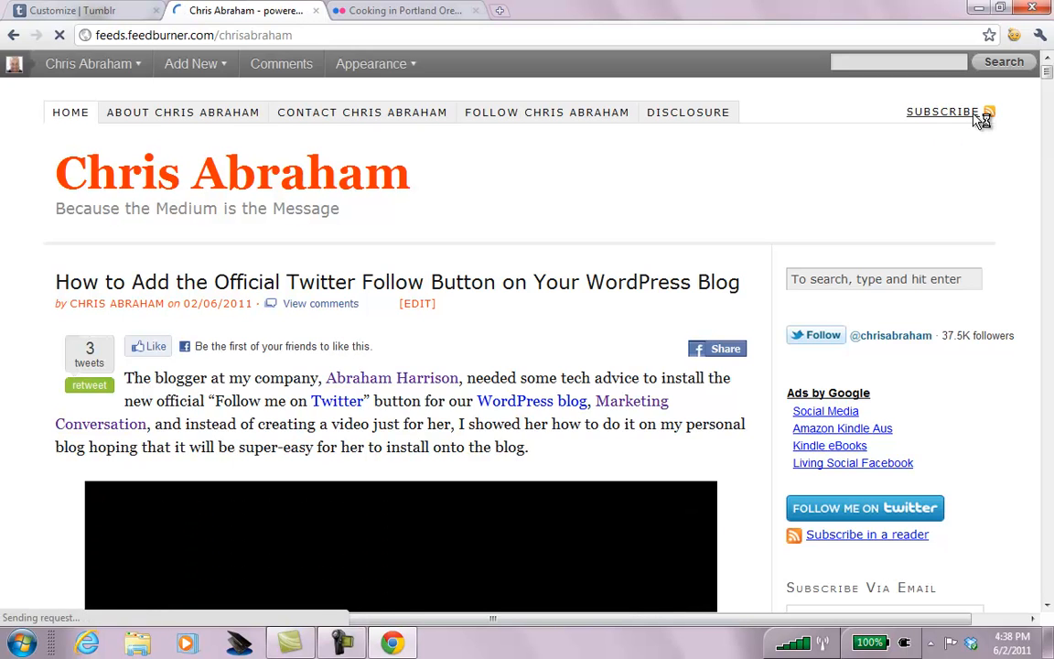
pyautogui.click(310, 34)
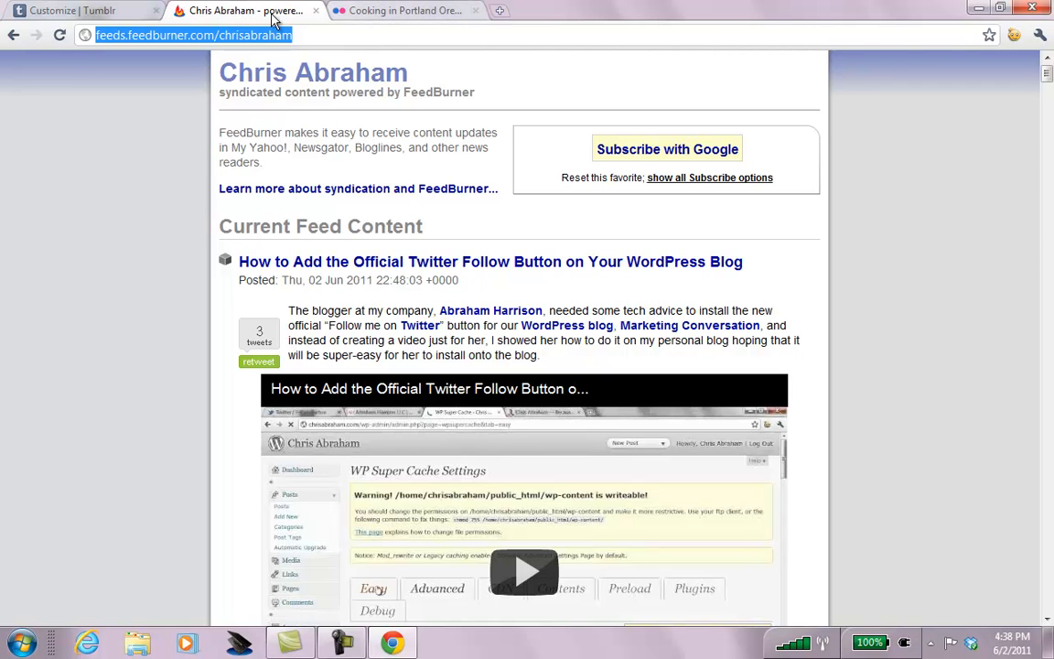
pyautogui.click(124, 19)
pyautogui.click(430, 390)
pyautogui.write('http://feeds.feedburner.com/chrisabraham')
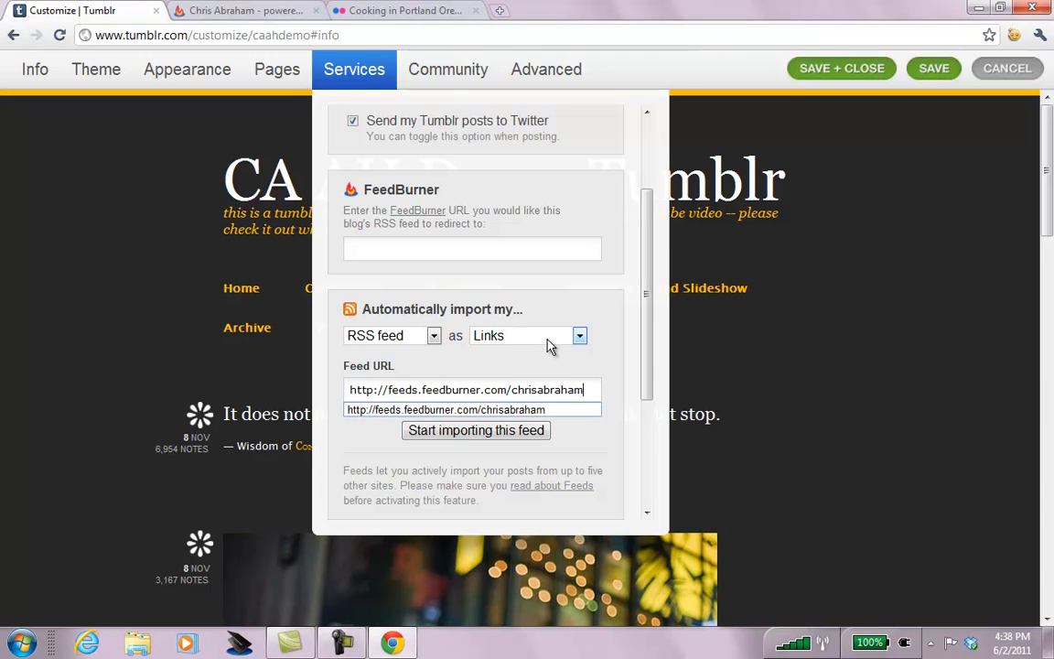
# Set the feed to import as 'Links with summaries' and start importing it.
pyautogui.click(549, 339)
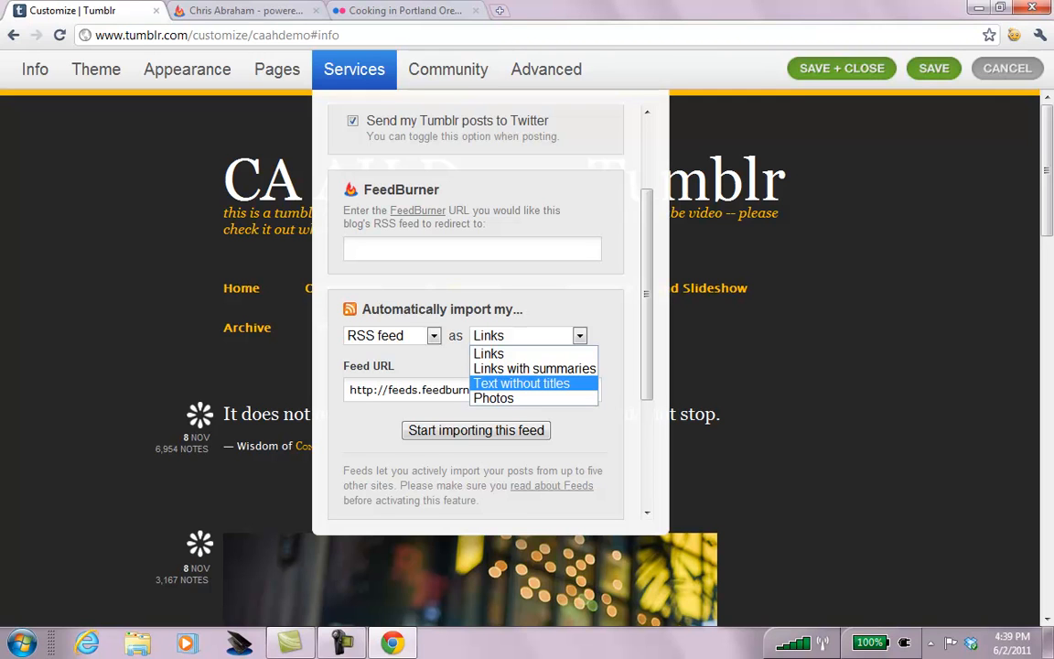
pyautogui.click(534, 368)
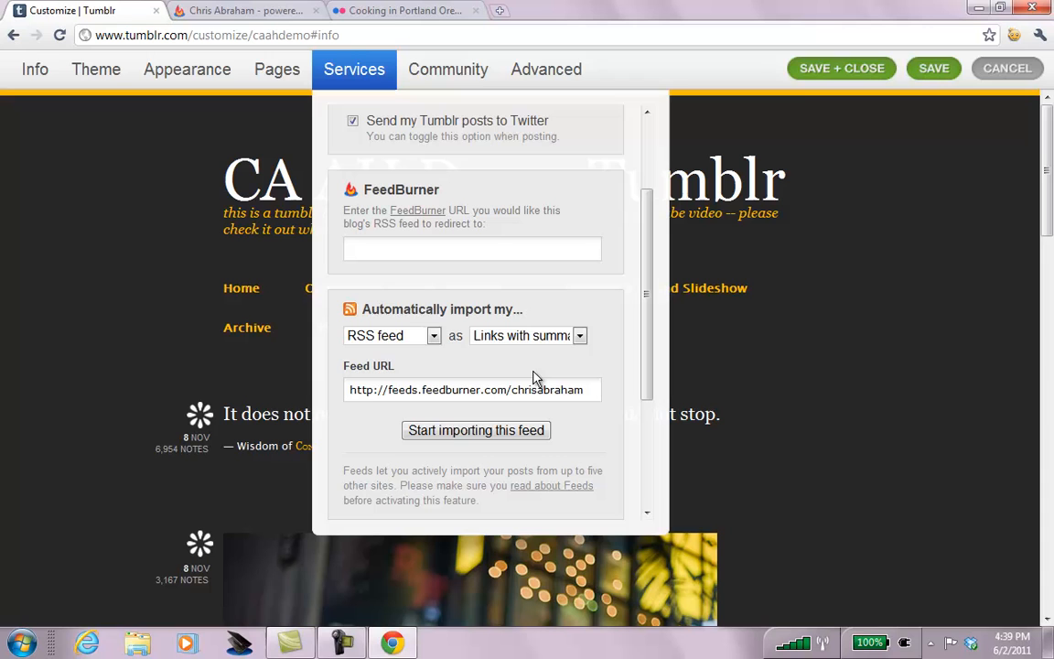
pyautogui.click(469, 434)
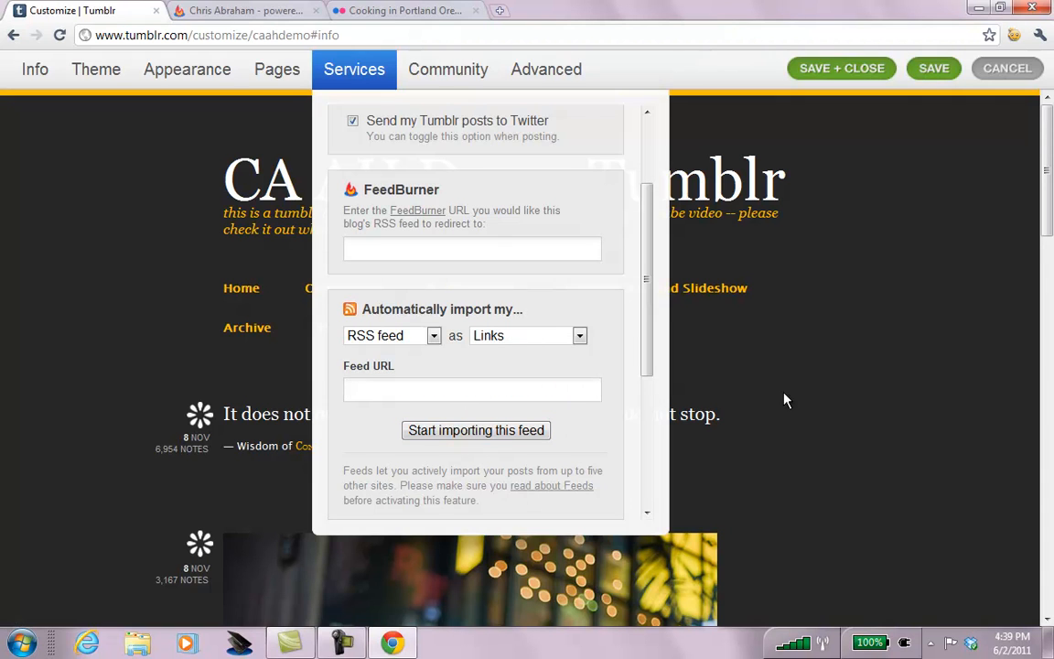
# Copy feeds2.feedburner.com/marcon from marketingconversation.com in a new tab, then return to Tumblr's Feed URL field.
pyautogui.hotkey('ctrl', 't')
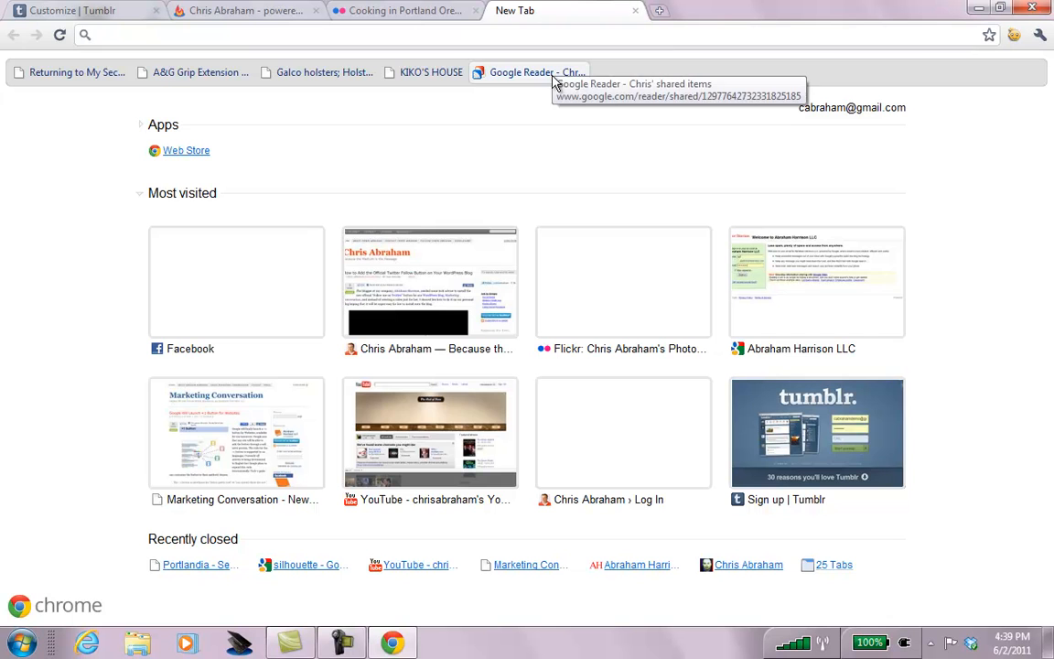
pyautogui.write('ma')
pyautogui.press('Return')
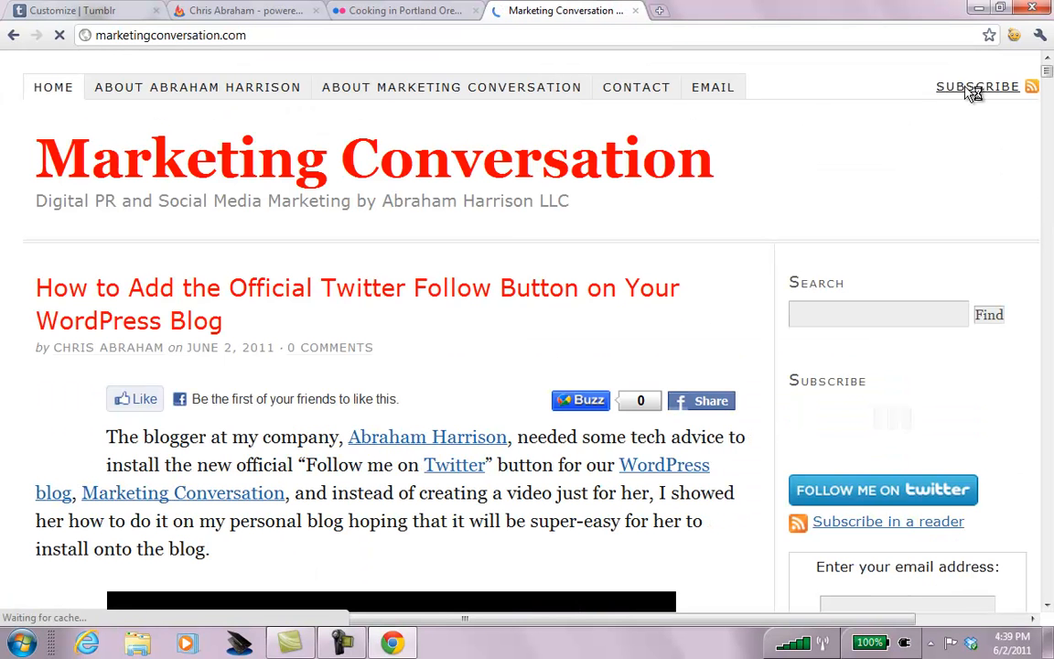
pyautogui.click(968, 86)
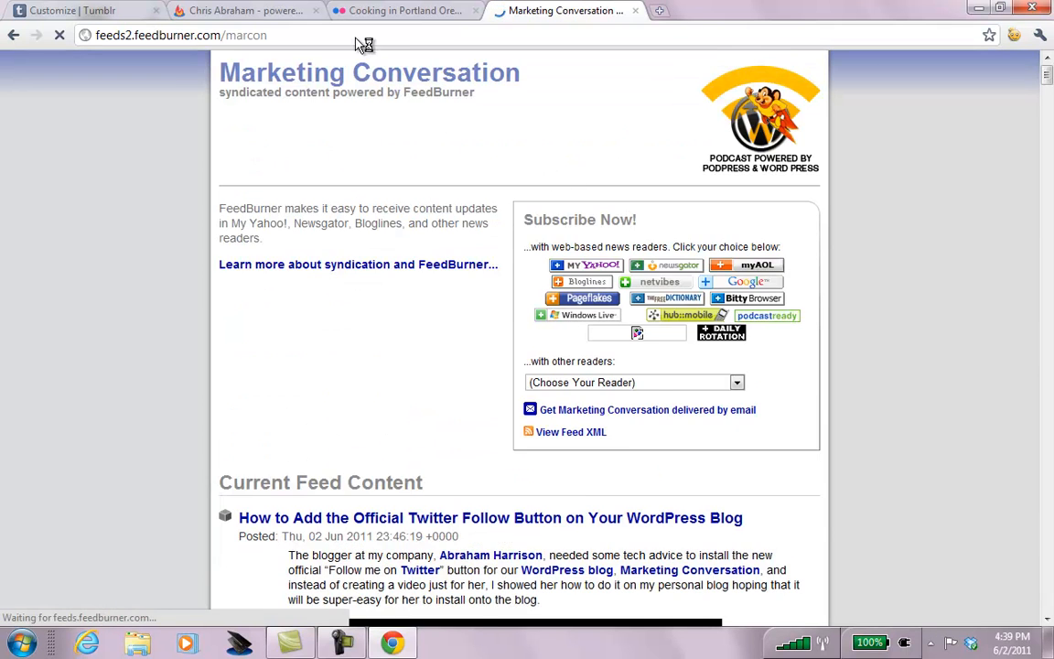
pyautogui.click(343, 37)
pyautogui.hotkey('ctrl', 'c')
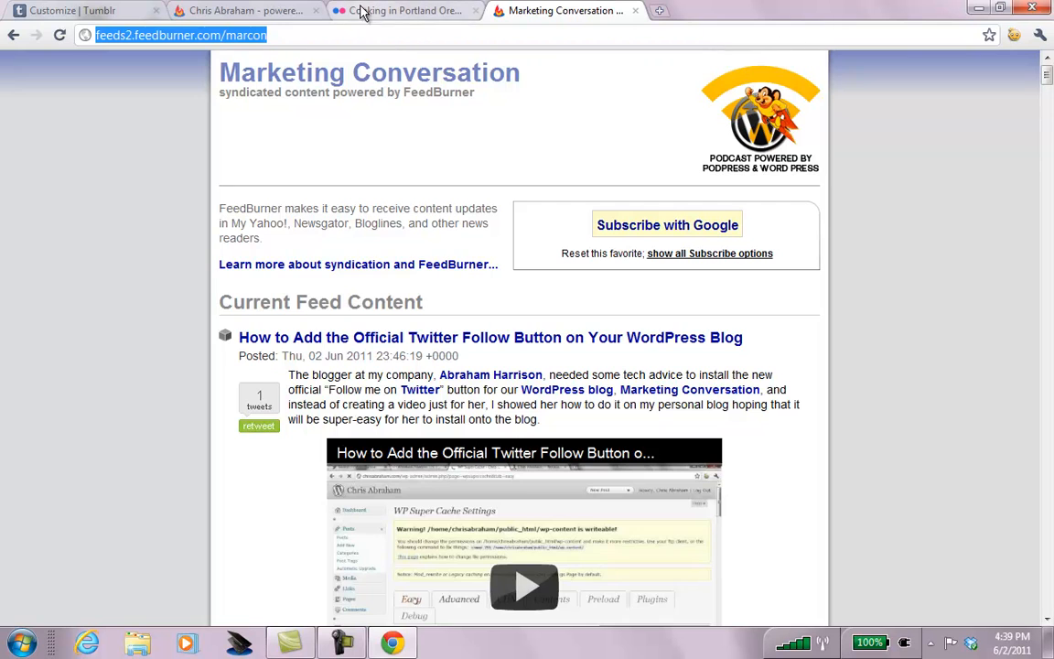
pyautogui.click(108, 15)
pyautogui.click(423, 391)
pyautogui.hotkey('ctrl', 'v')
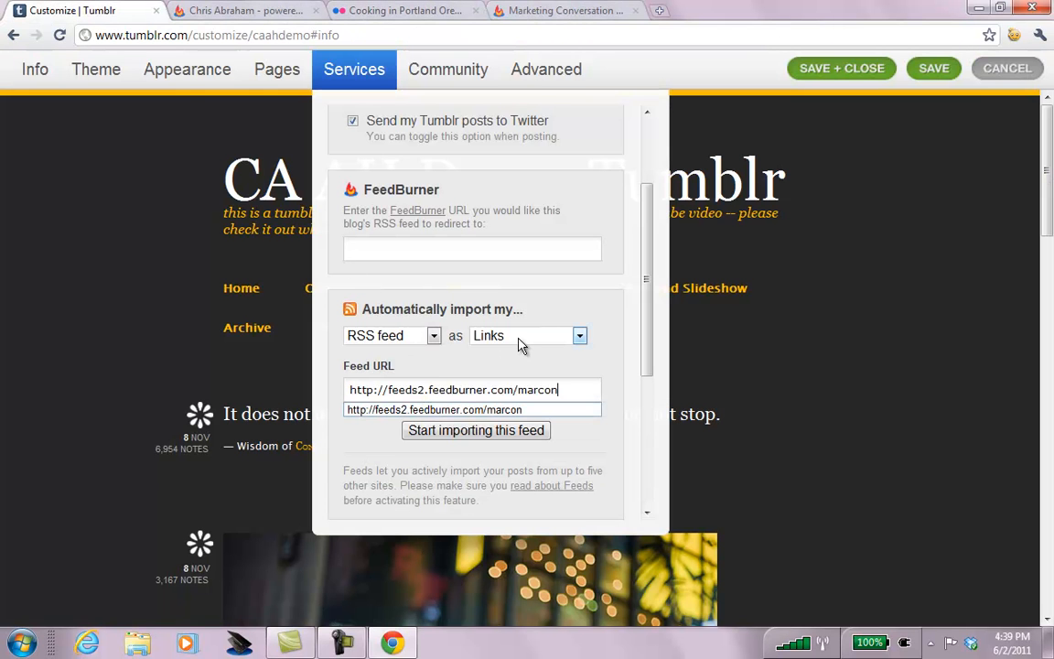
pyautogui.click(503, 430)
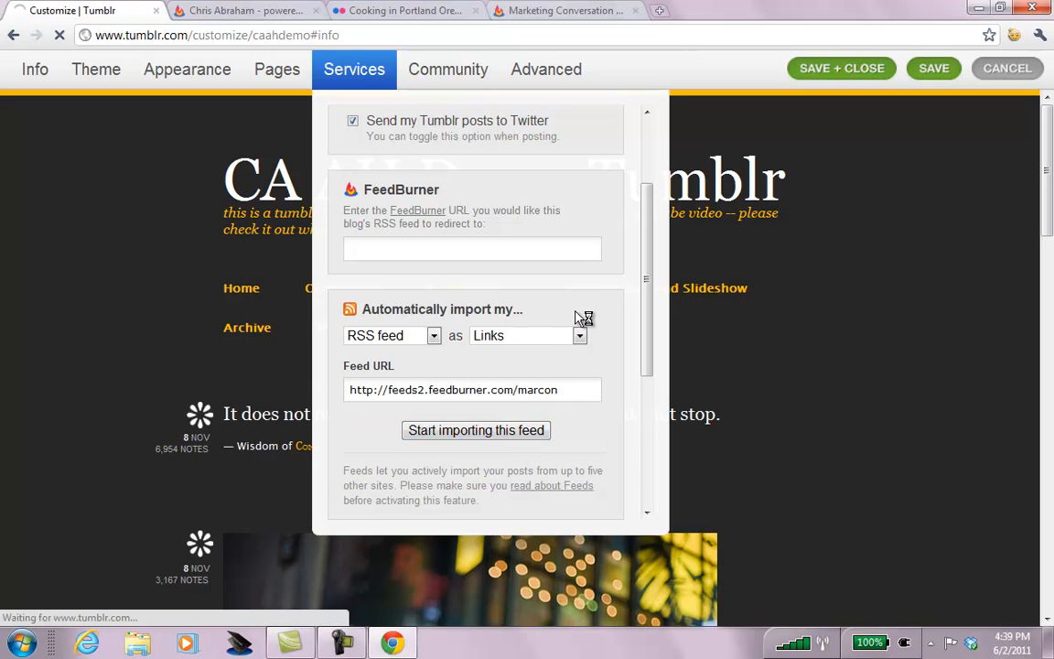
pyautogui.moveTo(646, 251); pyautogui.dragTo(659, 343)
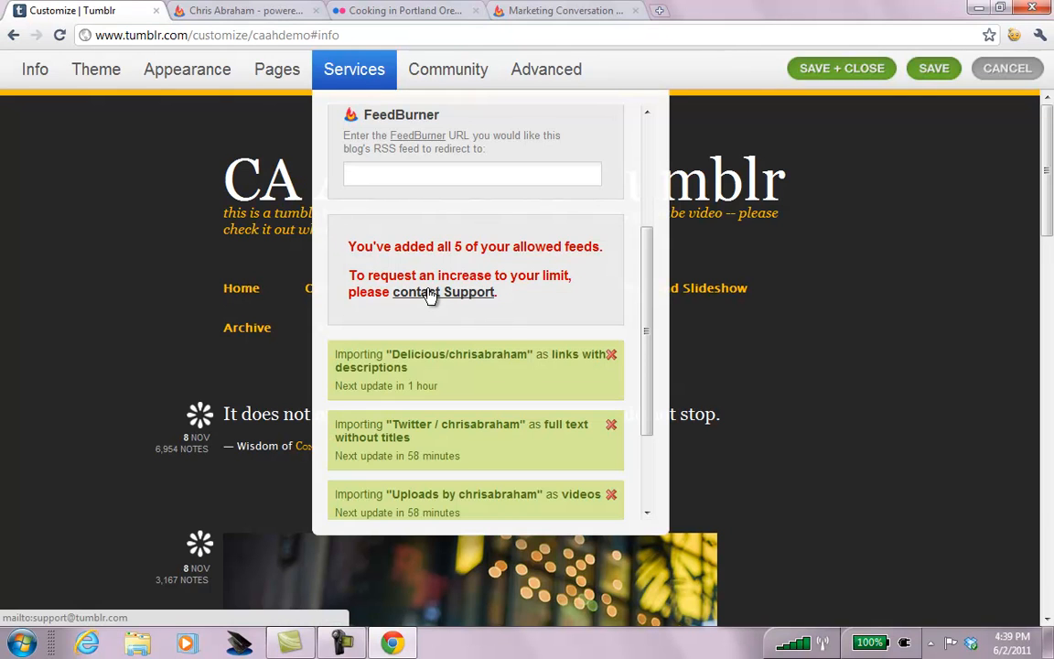
pyautogui.moveTo(651, 354); pyautogui.dragTo(639, 129)
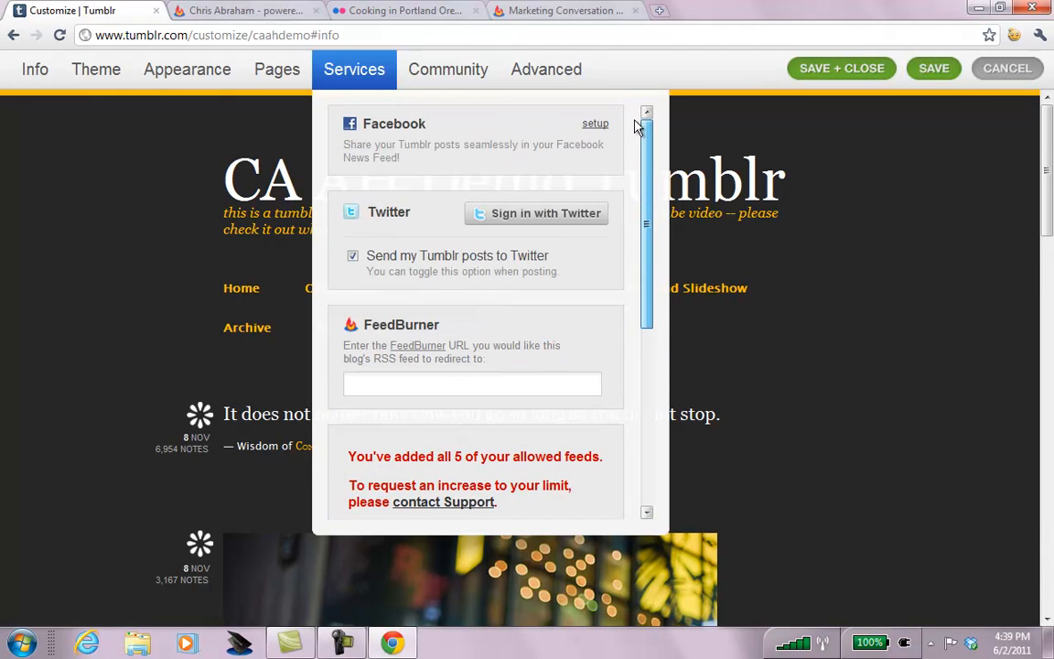
pyautogui.click(438, 73)
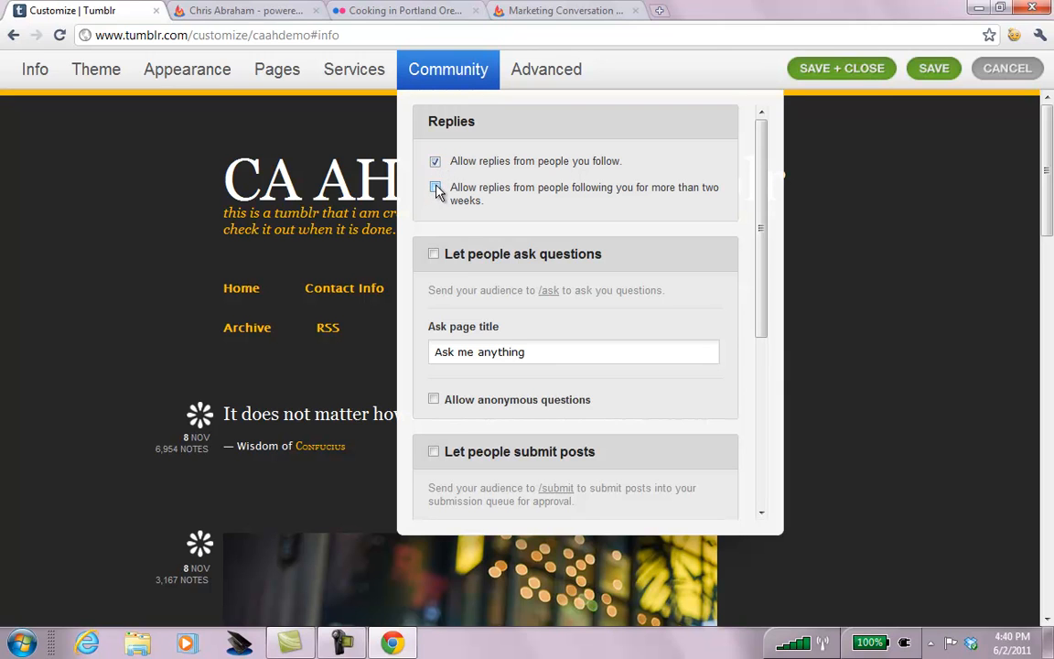
# Enable replies from two-week followers, questions including anonymous ones, and post submissions.
pyautogui.click(436, 188)
pyautogui.click(434, 254)
pyautogui.moveTo(759, 223); pyautogui.dragTo(759, 327)
pyautogui.click(434, 203)
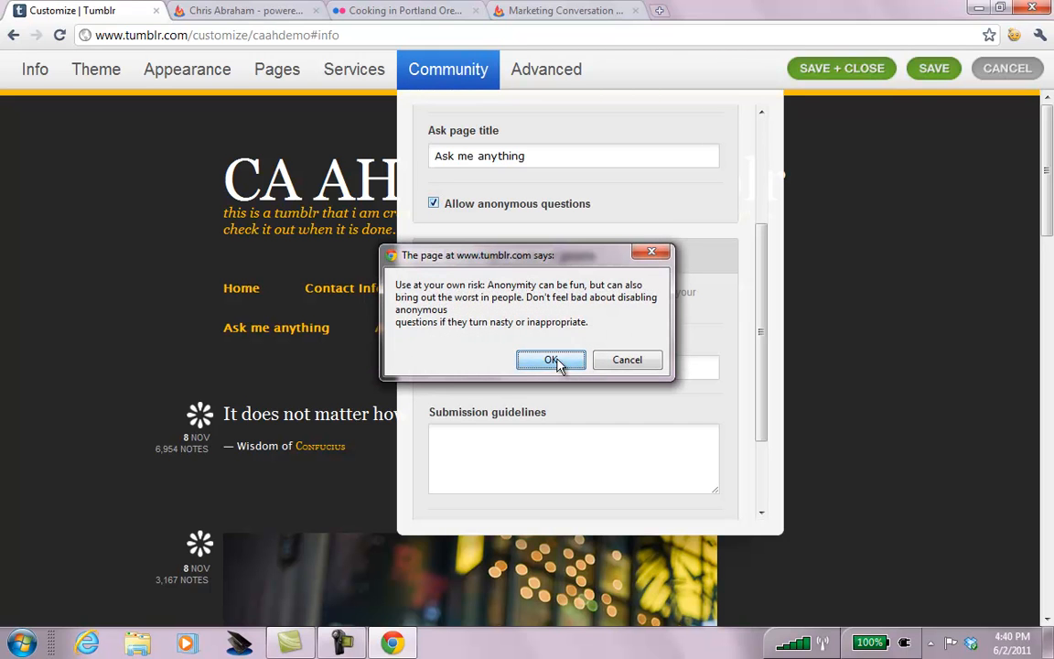
pyautogui.click(551, 359)
pyautogui.click(434, 257)
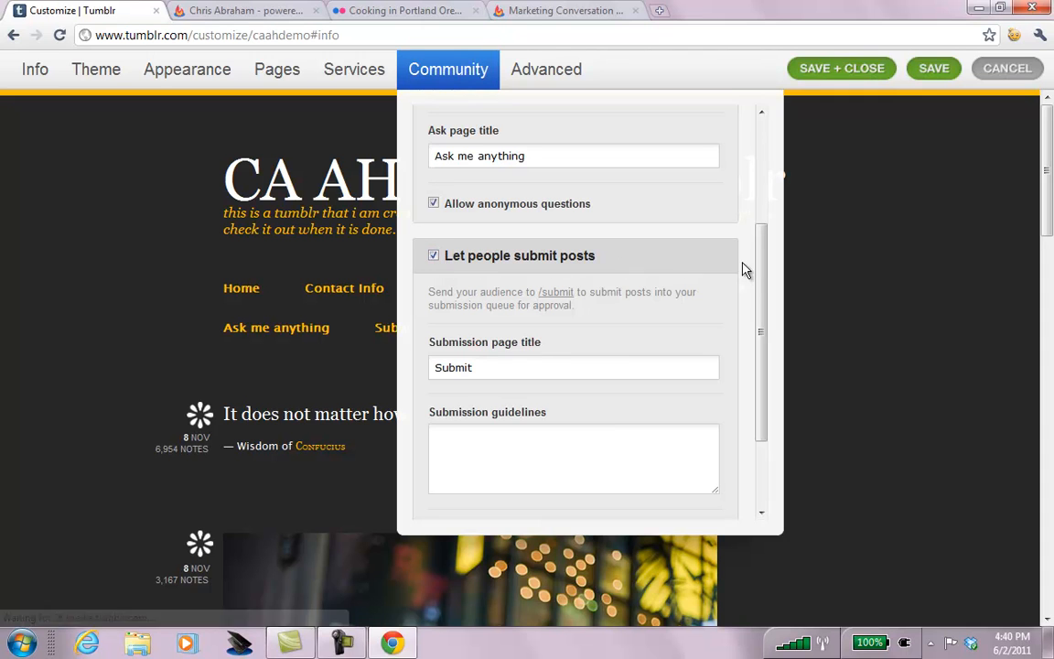
pyautogui.moveTo(764, 271); pyautogui.dragTo(756, 348)
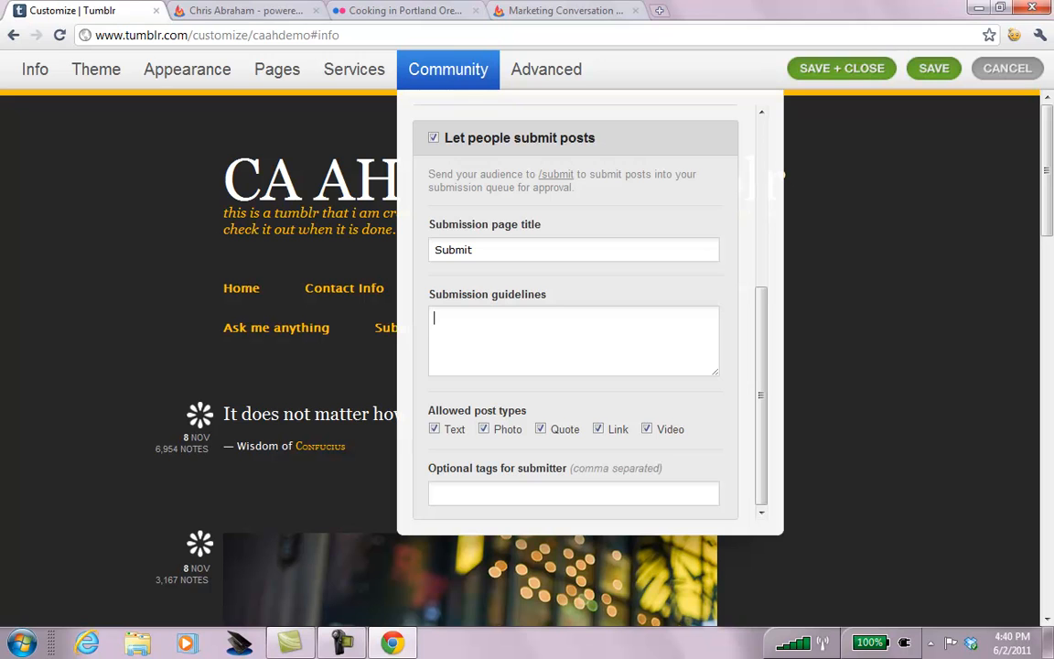
# Enter guidelines ending 'Fear me!' and tags 'not me, someone else, guest, the other', then save.
pyautogui.write('am the god my my T')
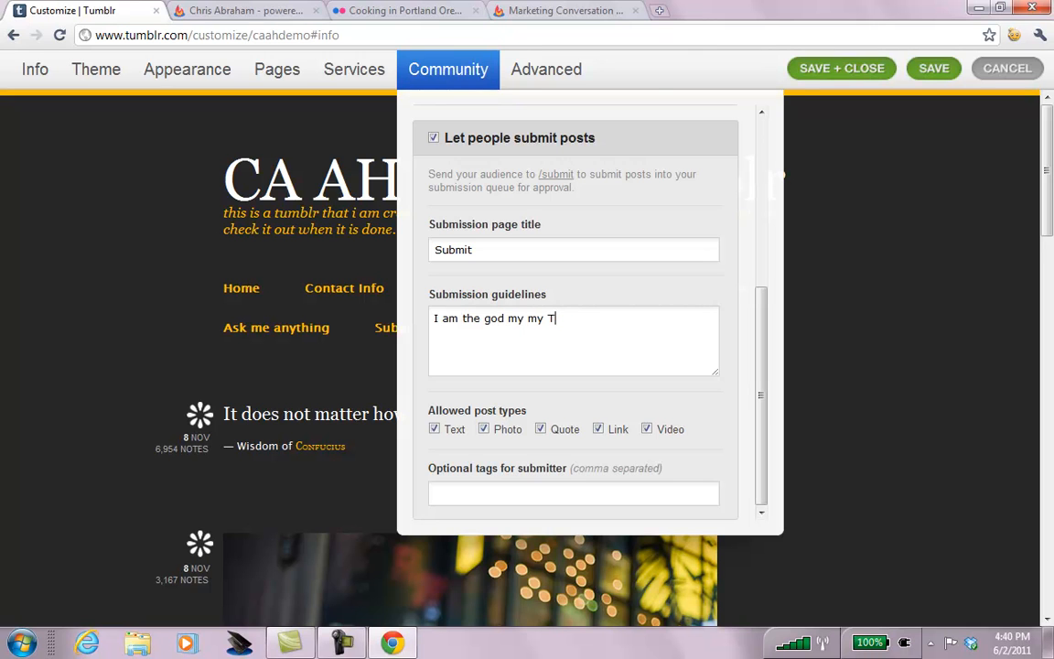
pyautogui.write('yulr.  There is no')
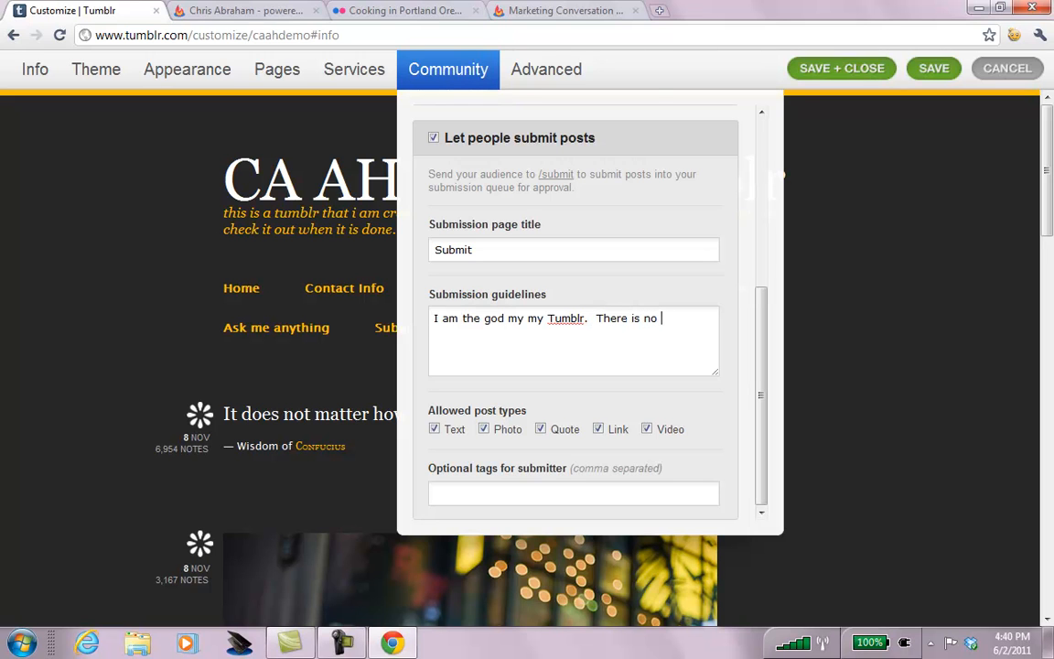
pyautogui.write(' rhyme or reason behind w')
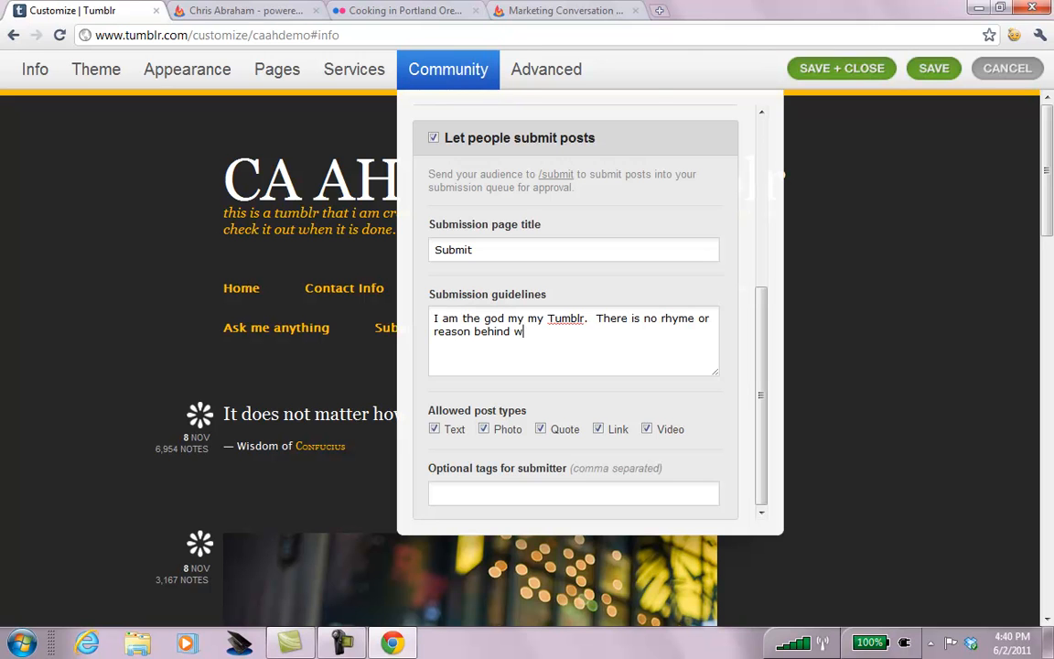
pyautogui.write('hi')
pyautogui.press('BackSpace')
pyautogui.write('y and which I accept or s')
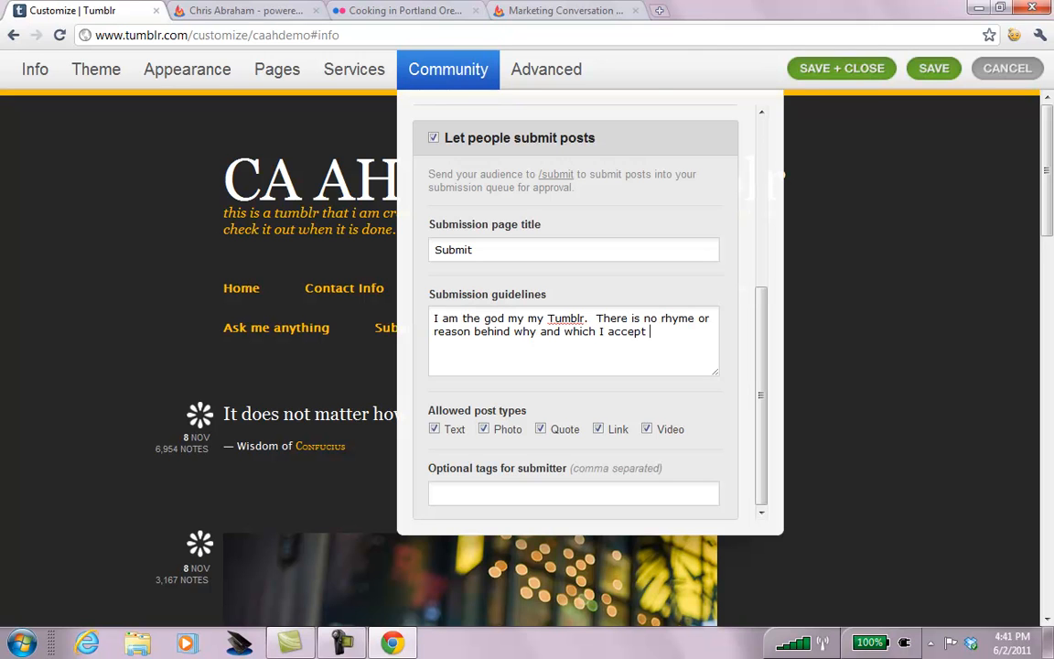
pyautogui.press('BackSpace')
pyautogui.write('deny. Frea')
pyautogui.press('BackSpace')
pyautogui.press('BackSpace')
pyautogui.write('ear me')
pyautogui.write('not ')
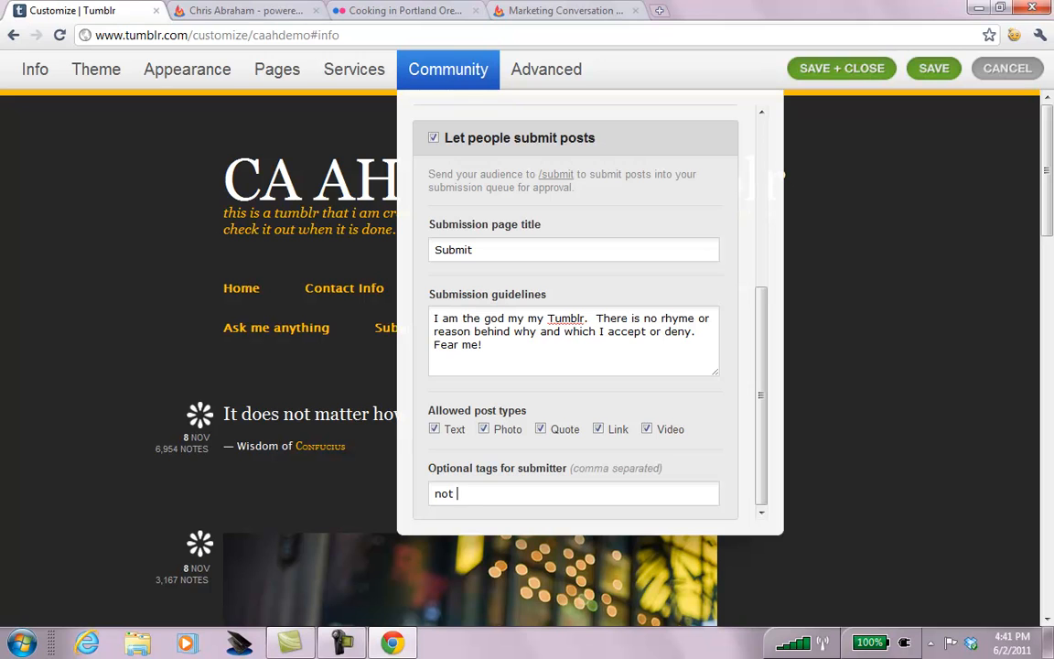
pyautogui.write('me, someone else, guest, ')
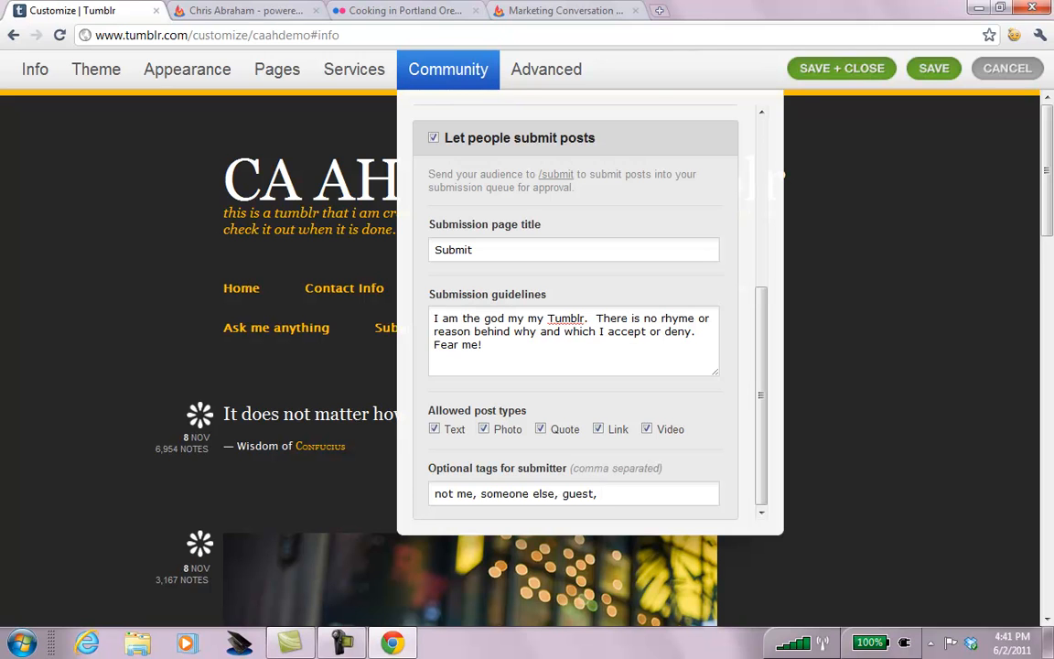
pyautogui.write('the other')
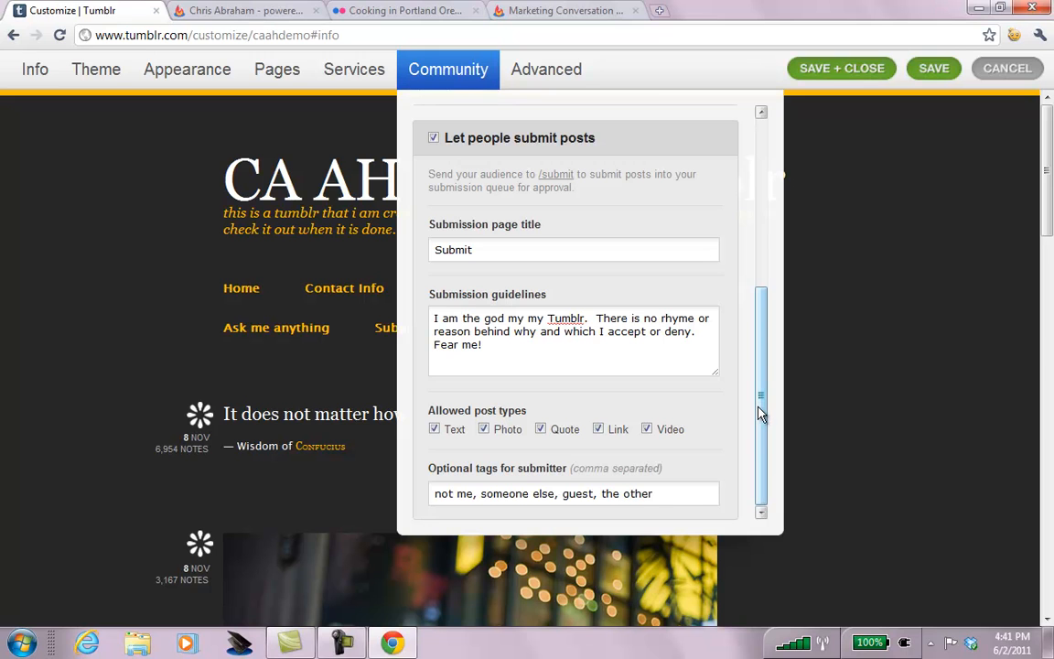
pyautogui.click(943, 75)
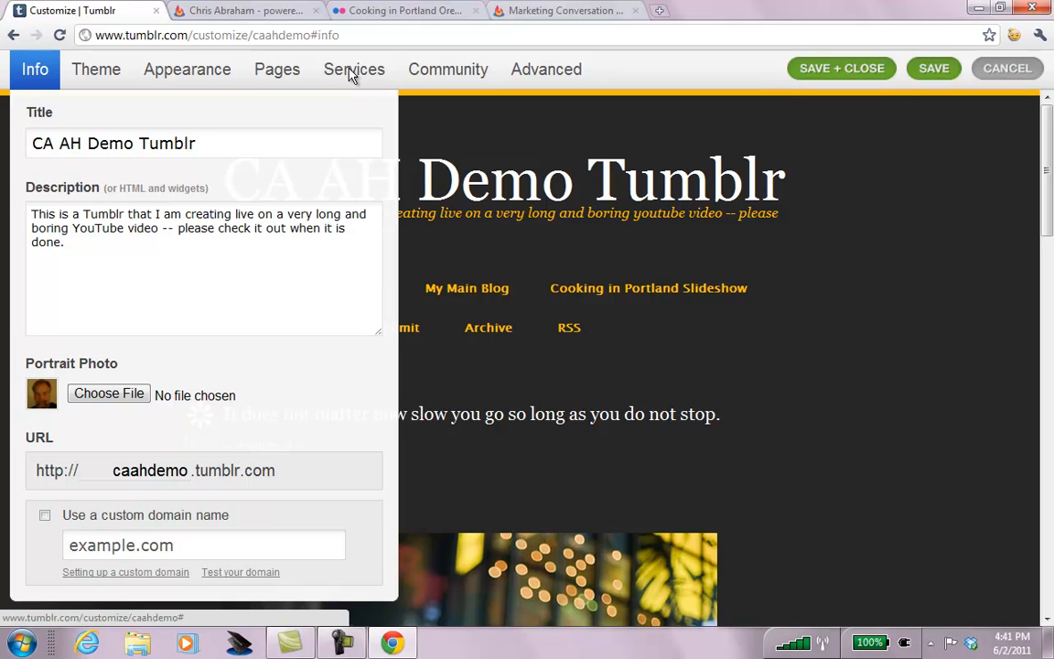
# In Advanced settings, set the timezone to (GMT -8:00) Pacific Time and show 15 posts per page.
pyautogui.click(352, 75)
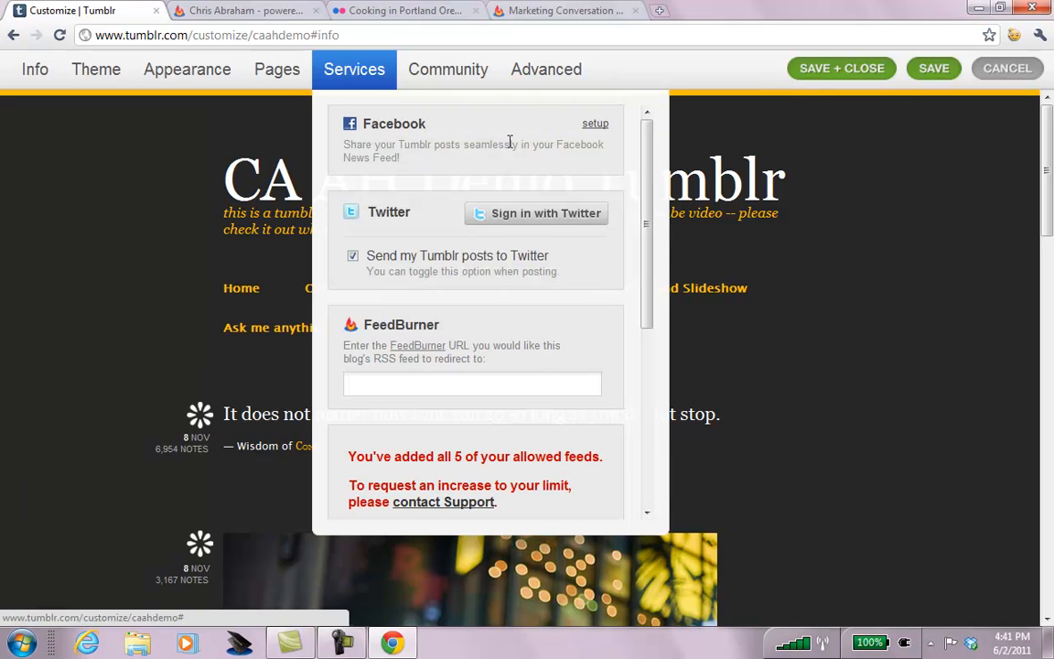
pyautogui.click(542, 71)
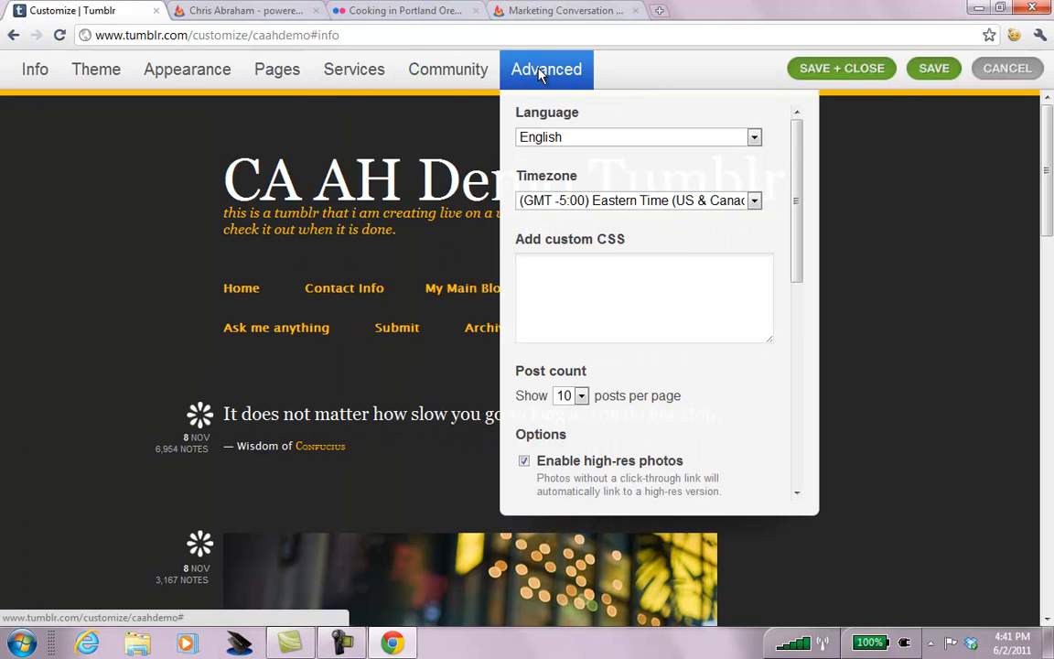
pyautogui.click(639, 209)
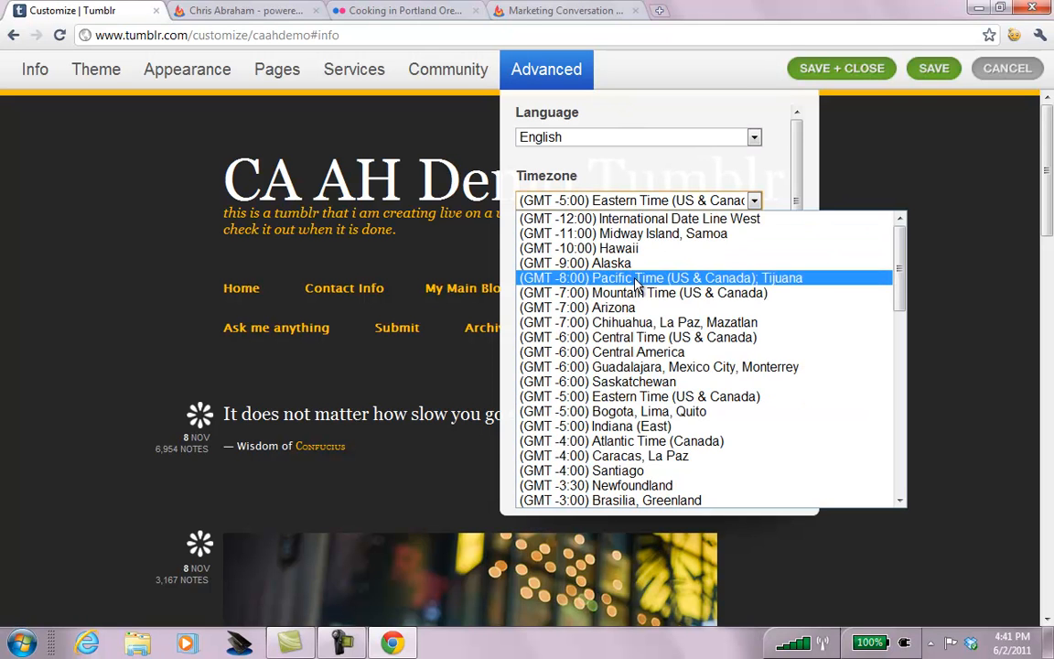
pyautogui.click(636, 277)
pyautogui.moveTo(800, 217); pyautogui.dragTo(800, 281)
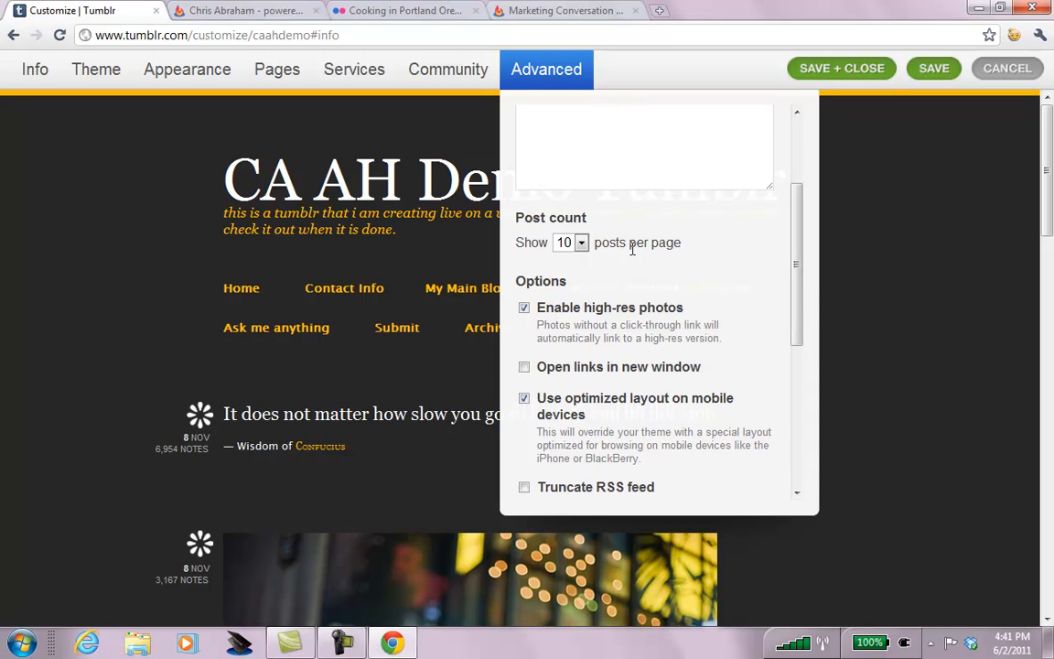
pyautogui.click(581, 243)
pyautogui.click(564, 468)
# Turn off opening links in a new window and save the advanced settings.
pyautogui.moveTo(797, 266); pyautogui.dragTo(795, 305)
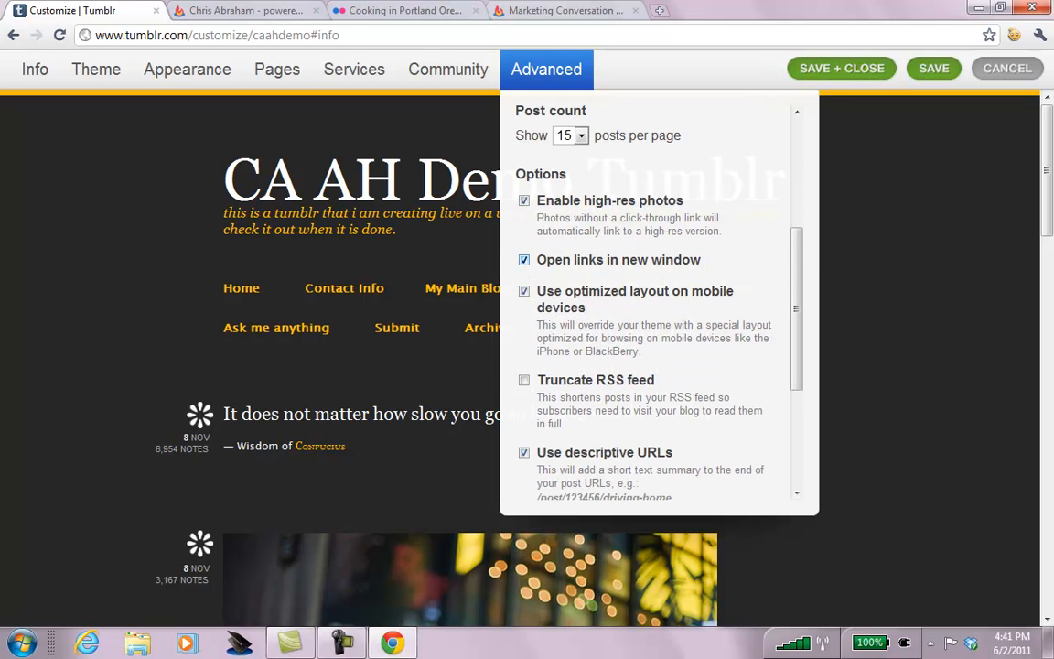
pyautogui.click(525, 262)
pyautogui.moveTo(799, 285); pyautogui.dragTo(793, 343)
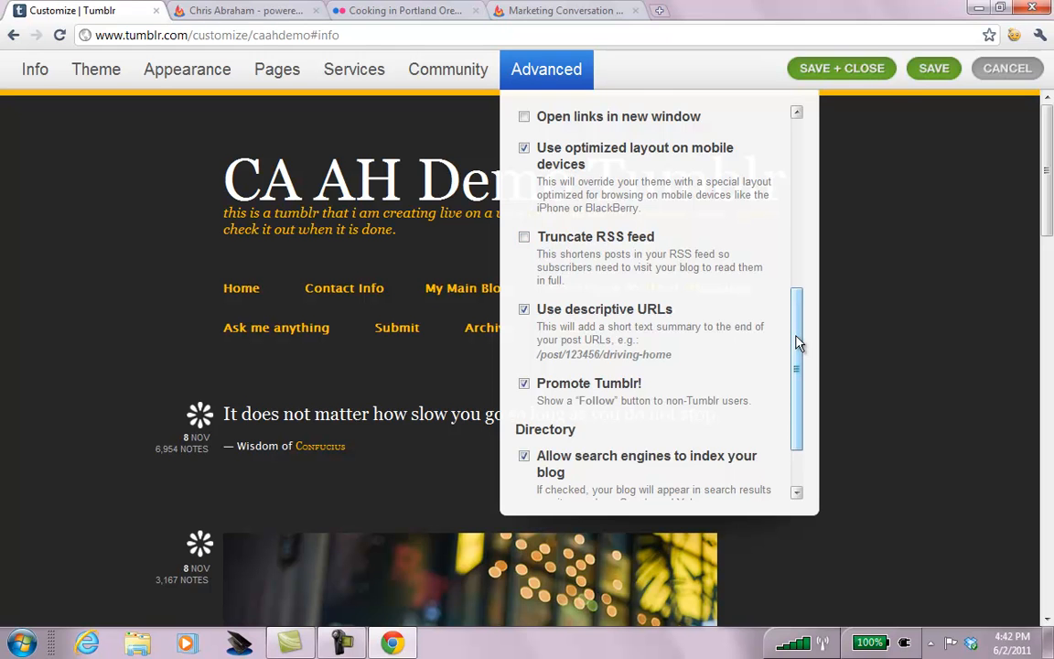
pyautogui.moveTo(795, 342); pyautogui.dragTo(796, 370)
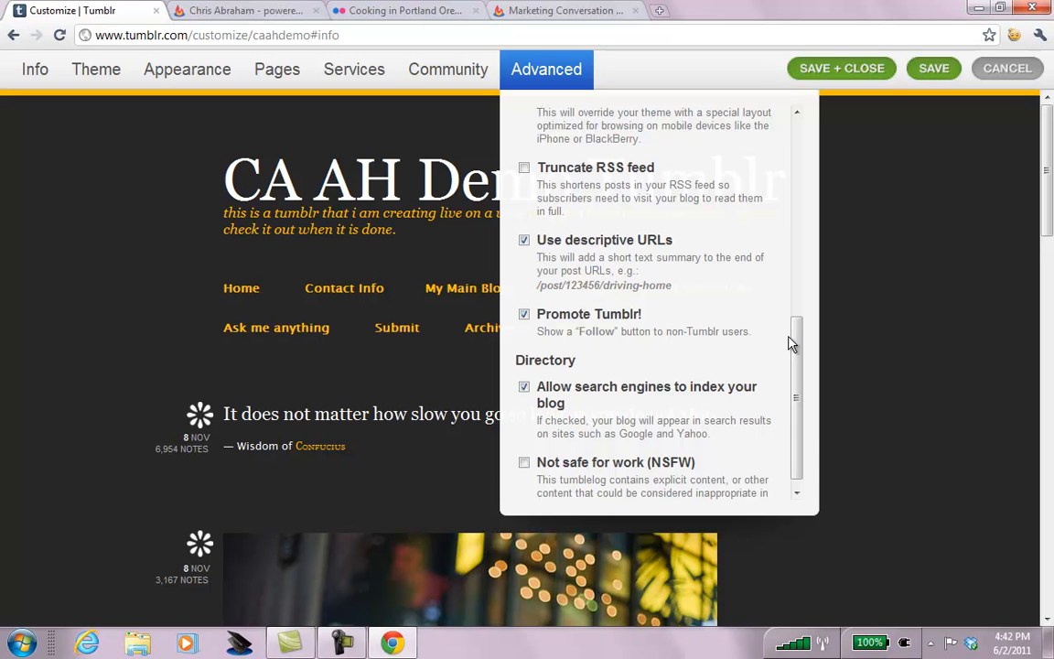
pyautogui.scroll(-1, 797, 347)
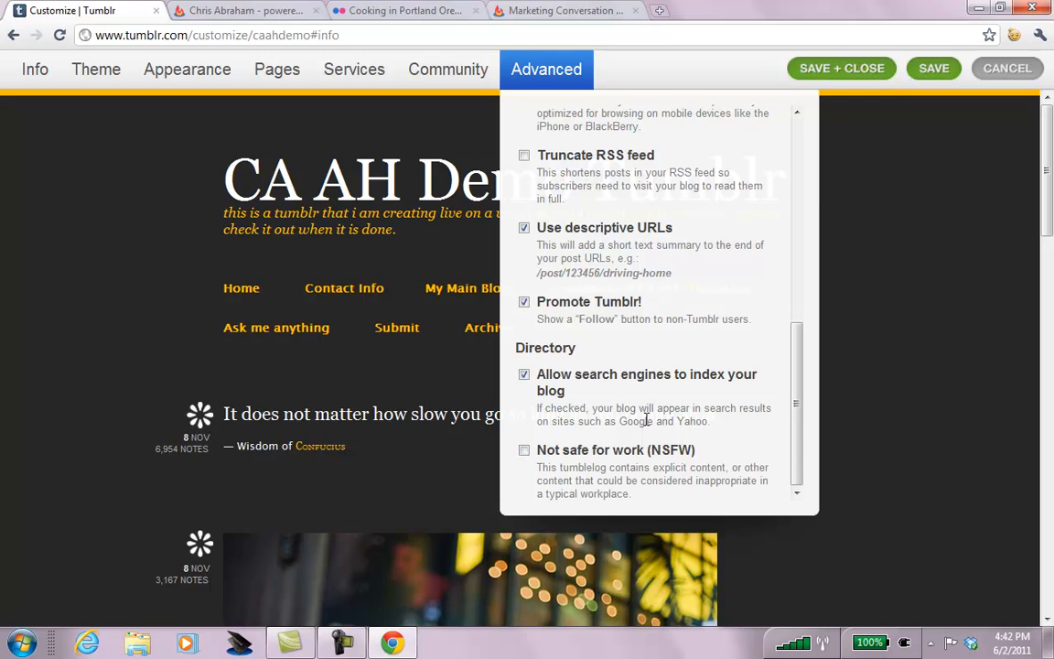
pyautogui.click(935, 68)
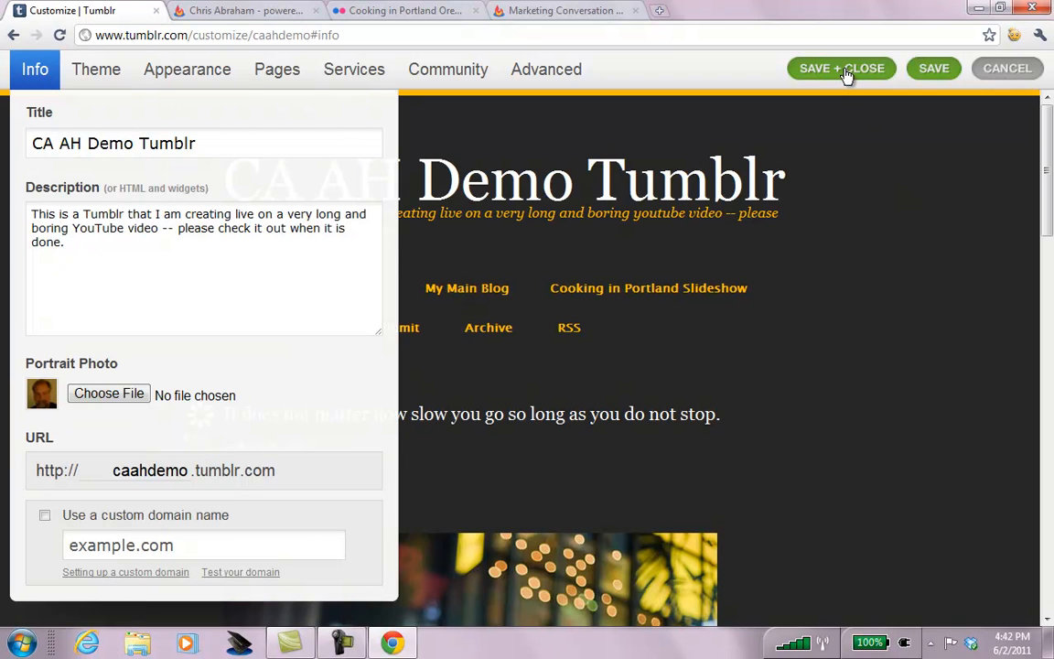
# Save and close the customizer, dismiss the 'Follow some cool people' popup, and switch to the Marketing Conversation tab.
pyautogui.click(847, 71)
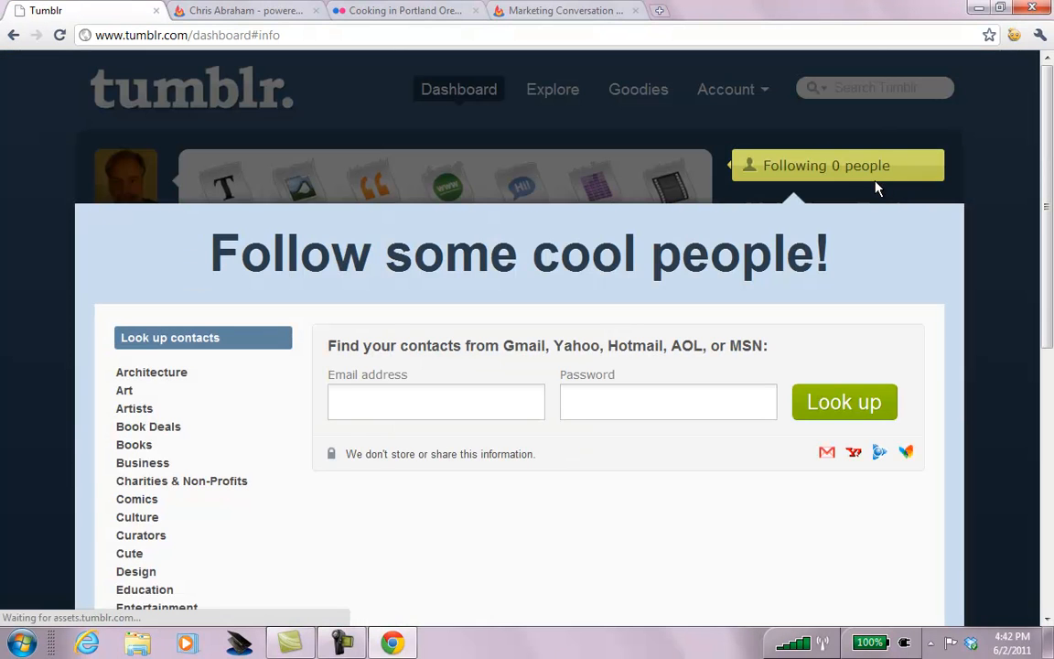
pyautogui.scroll(-2, 1051, 102)
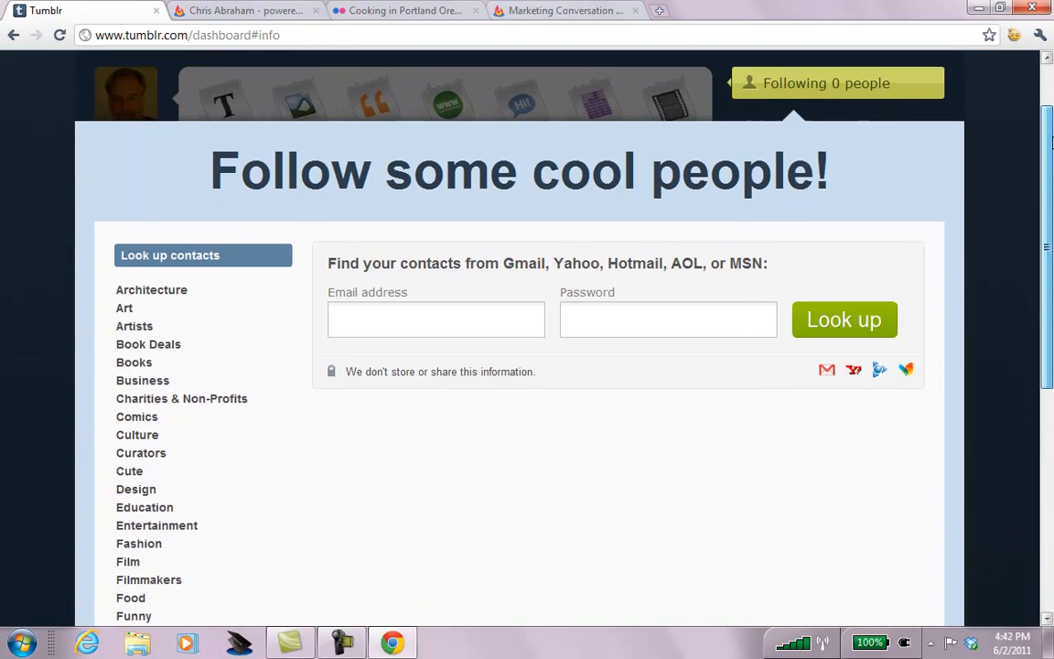
pyautogui.scroll(-4, 520, 366)
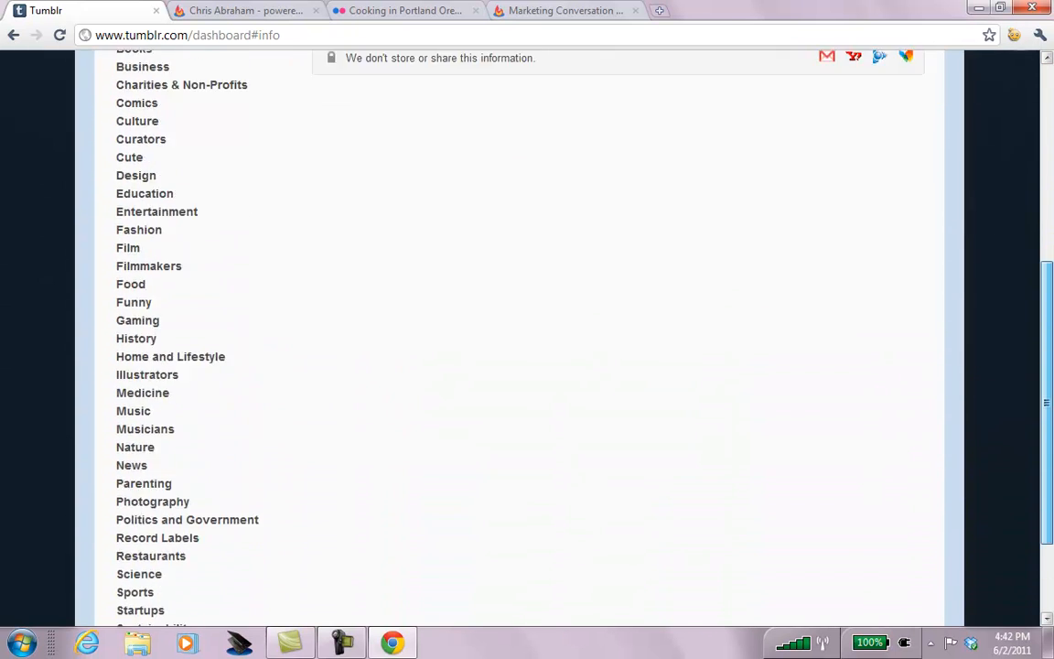
pyautogui.scroll(5, 520, 367)
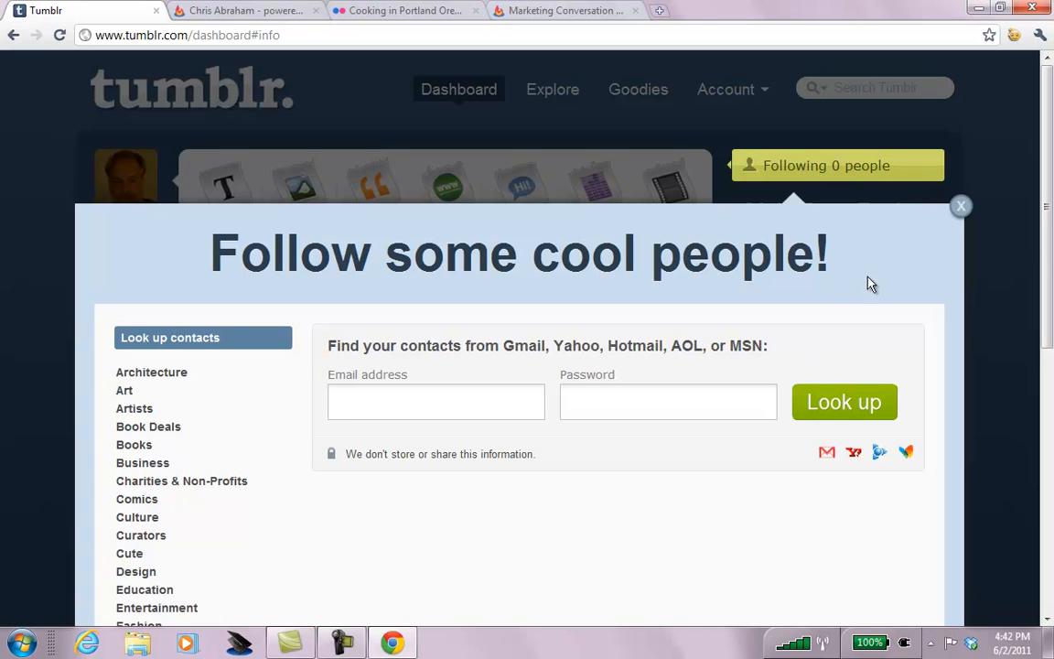
pyautogui.click(962, 208)
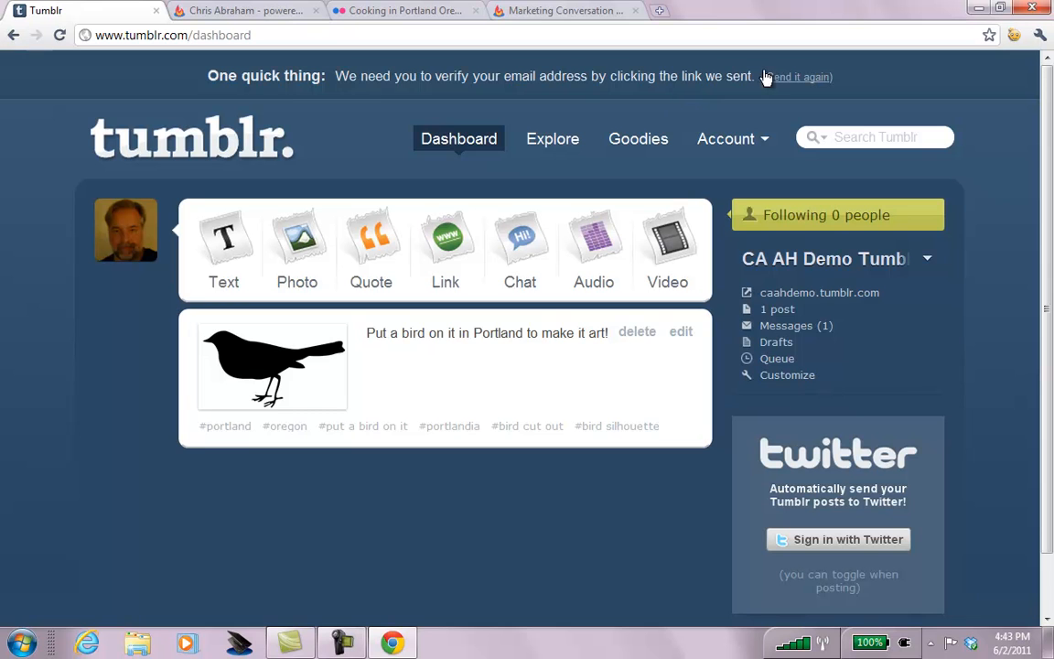
pyautogui.click(540, 13)
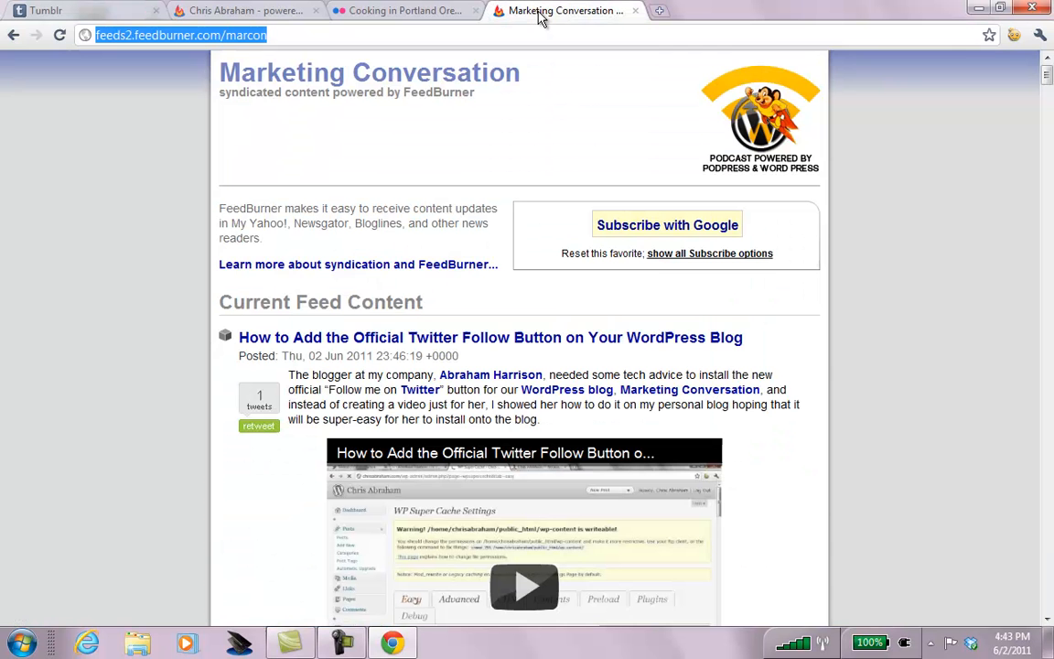
# Go to gmail.com and sign in to the demo account.
pyautogui.write('gmail.com')
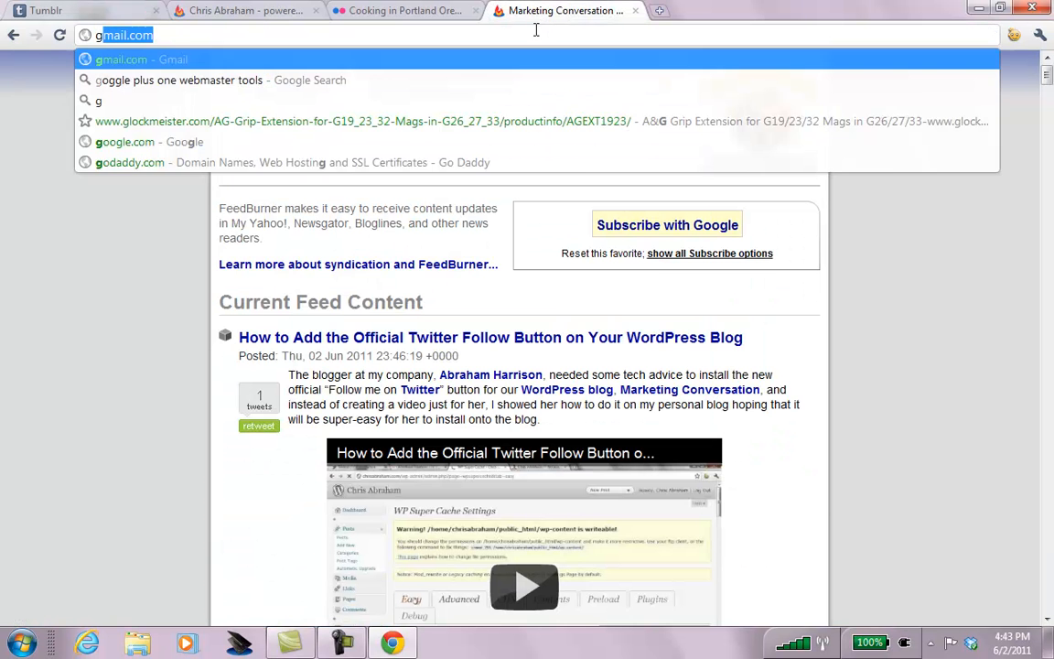
pyautogui.press('Return')
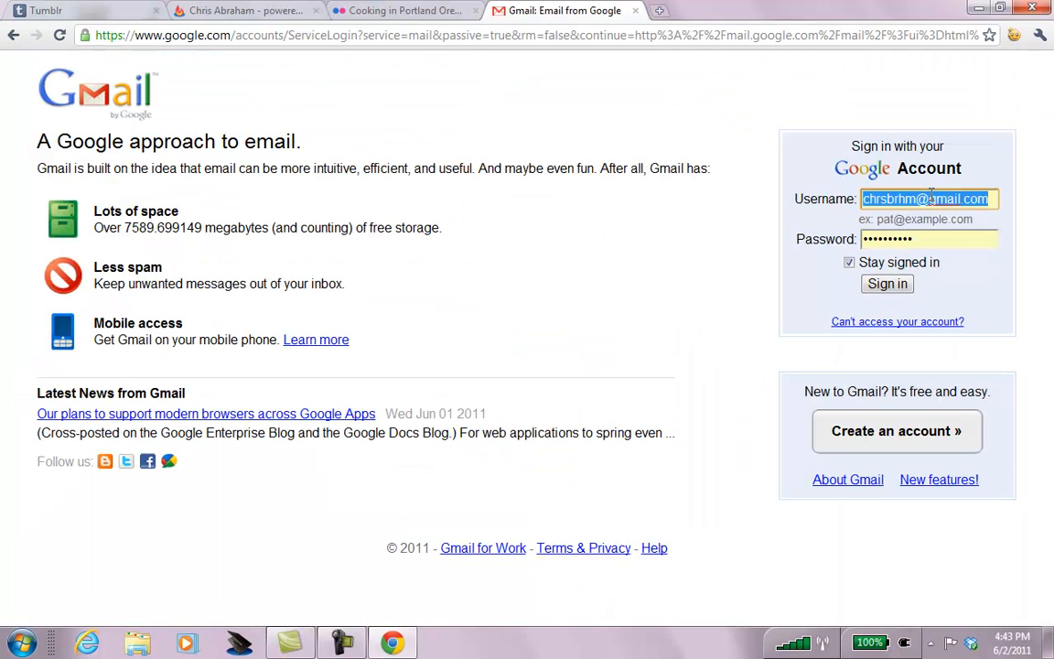
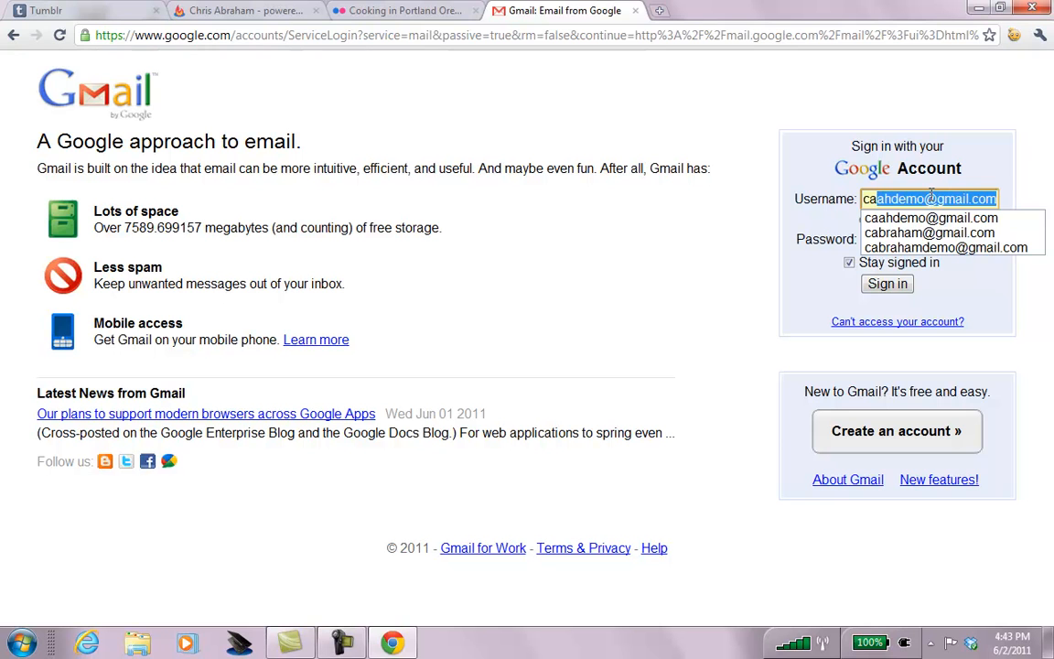
pyautogui.press('Tab')
pyautogui.click(863, 284)
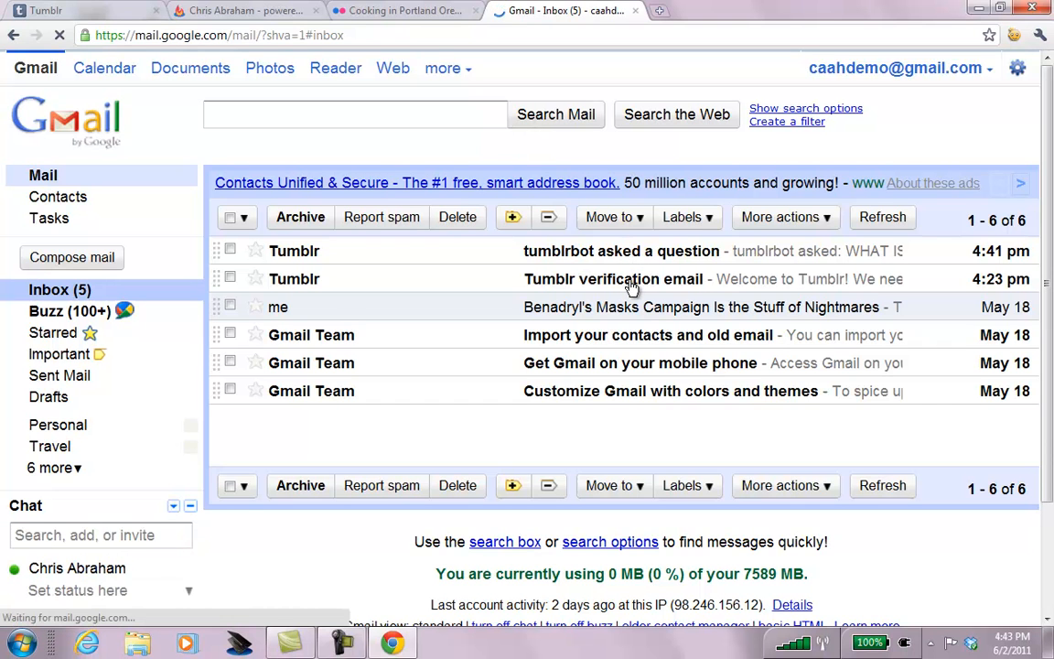
# Confirm the Tumblr email address through the verification email's link, then return to Gmail.
pyautogui.click(619, 285)
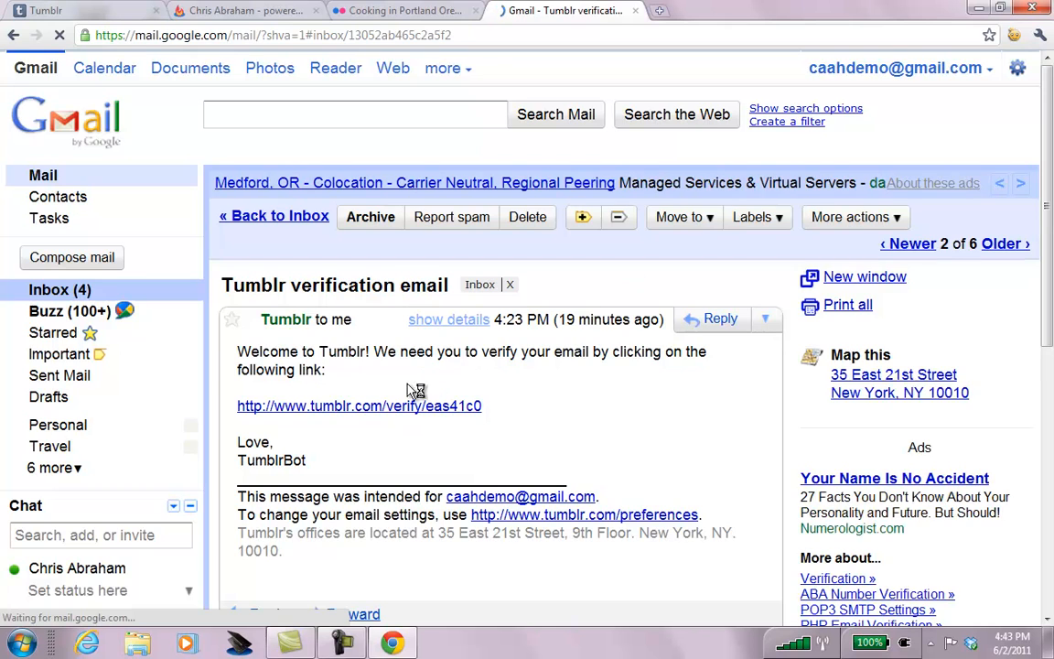
pyautogui.click(365, 411)
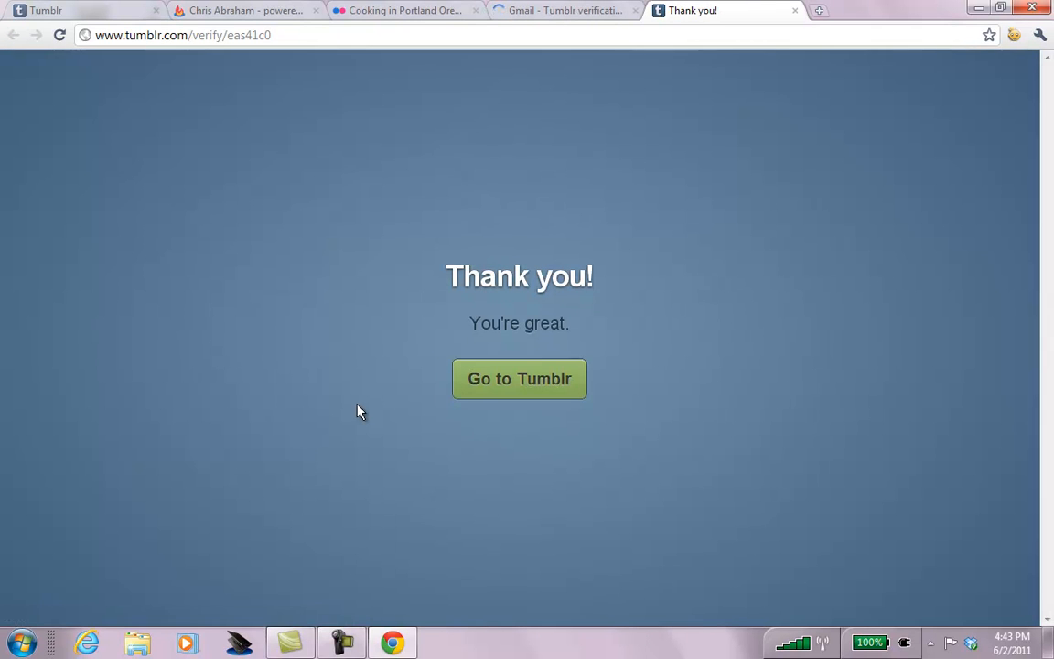
pyautogui.click(524, 378)
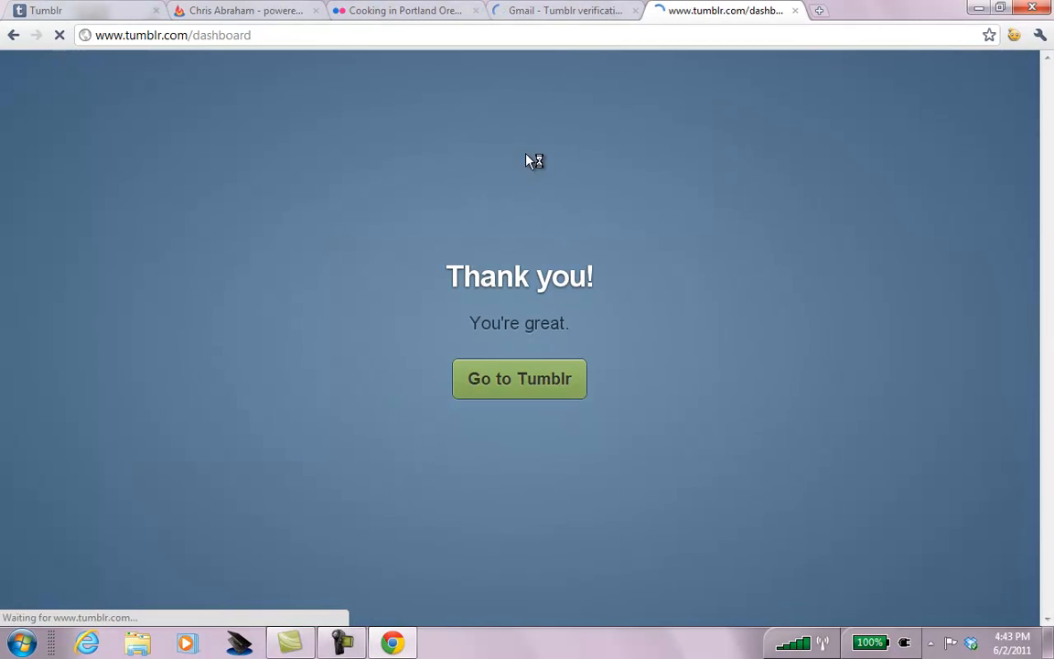
pyautogui.click(538, 9)
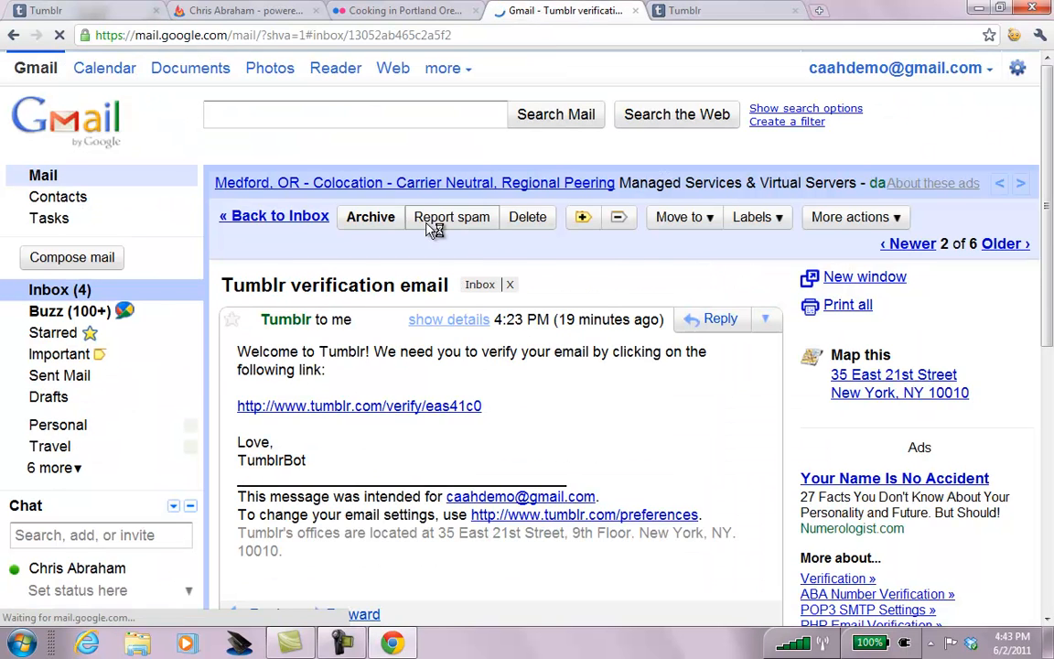
# Open tumblrbot's question from its email on Tumblr's messages page.
pyautogui.click(275, 216)
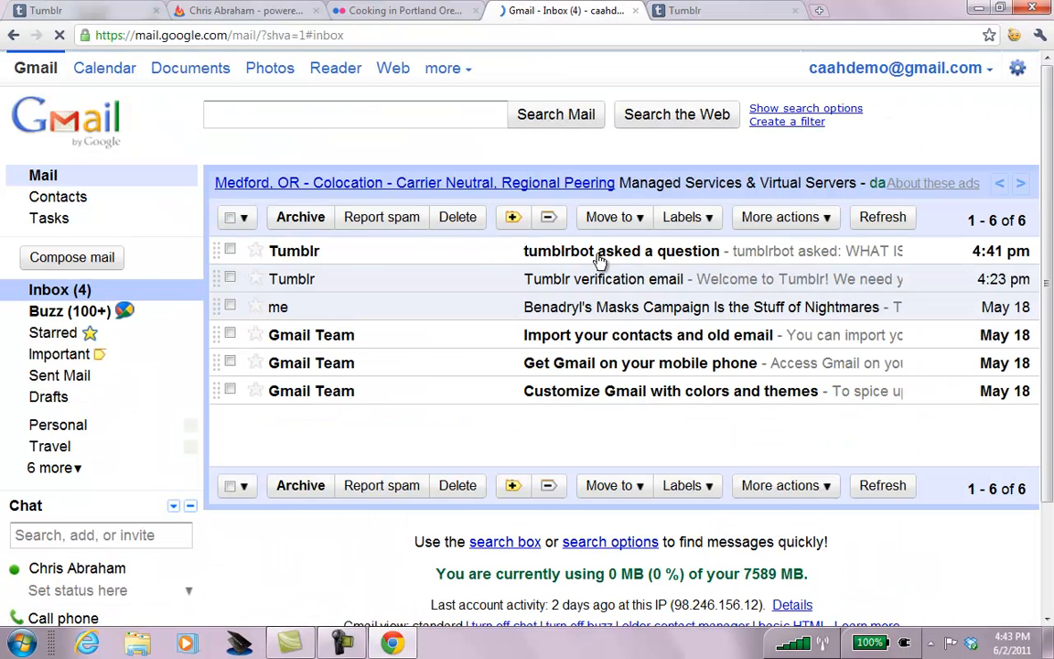
pyautogui.click(540, 240)
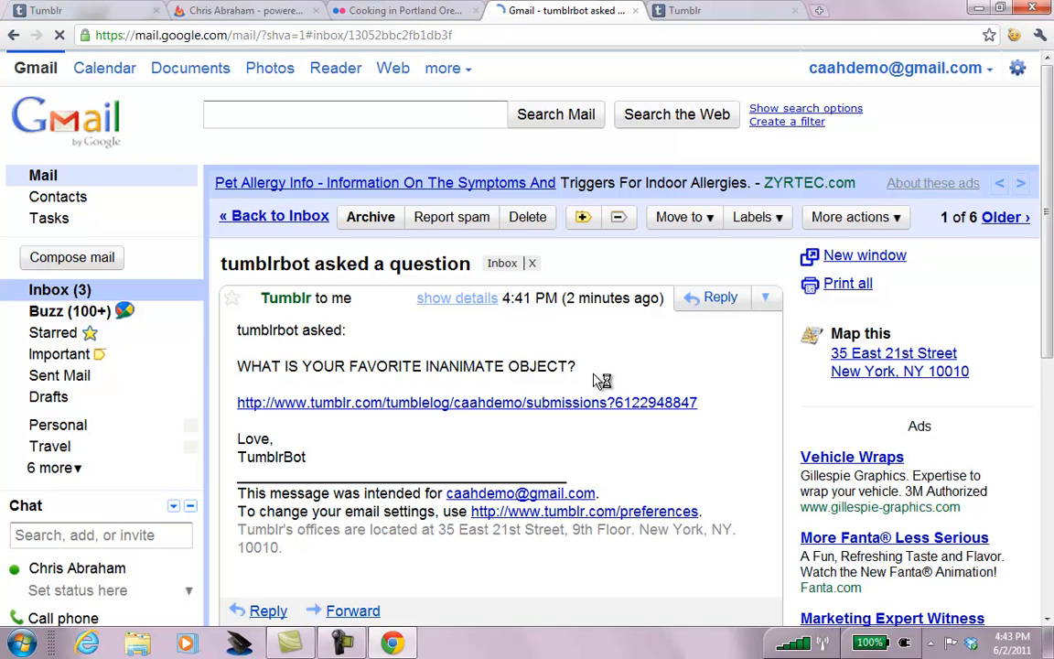
pyautogui.click(527, 406)
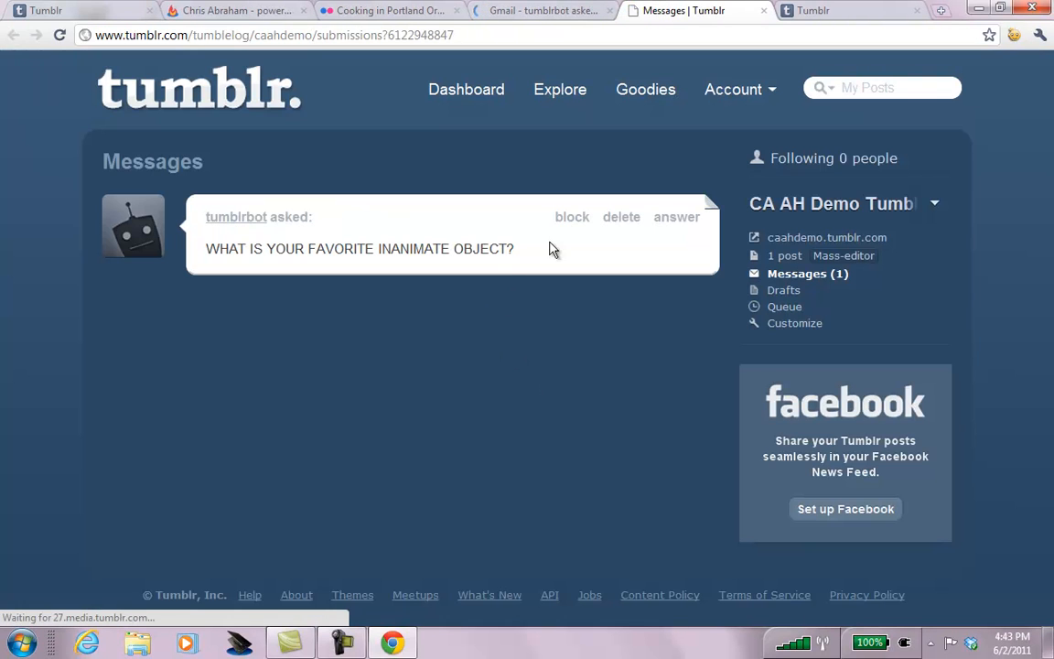
# Publish the answer 'My Roku remote.' and start a new video post from the dashboard.
pyautogui.click(670, 222)
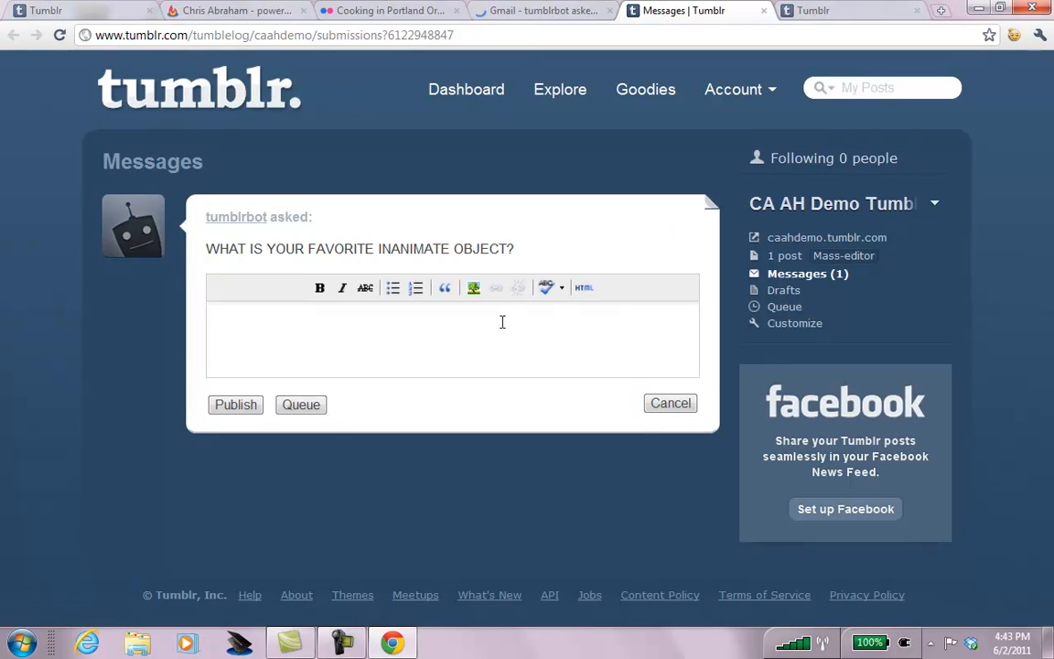
pyautogui.write('My Roku remote.')
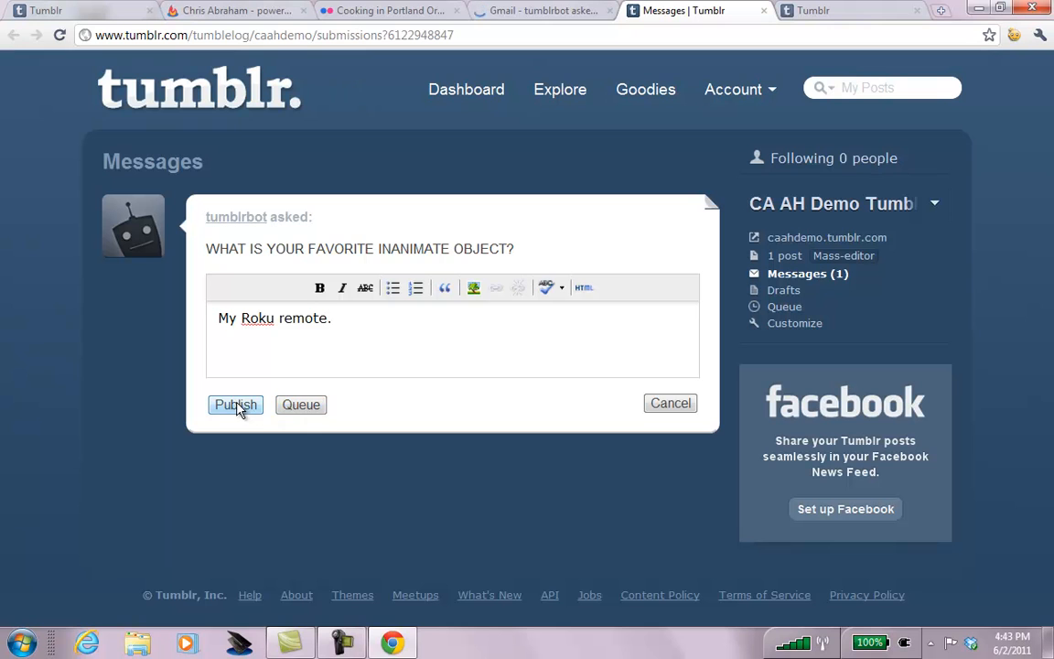
pyautogui.click(708, 203)
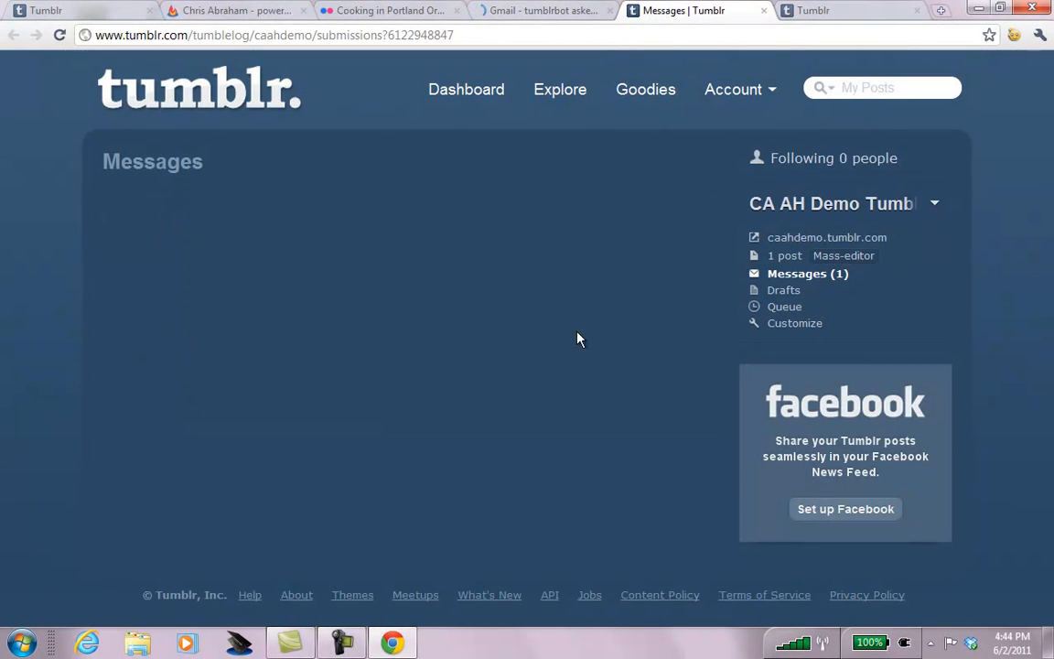
pyautogui.click(826, 12)
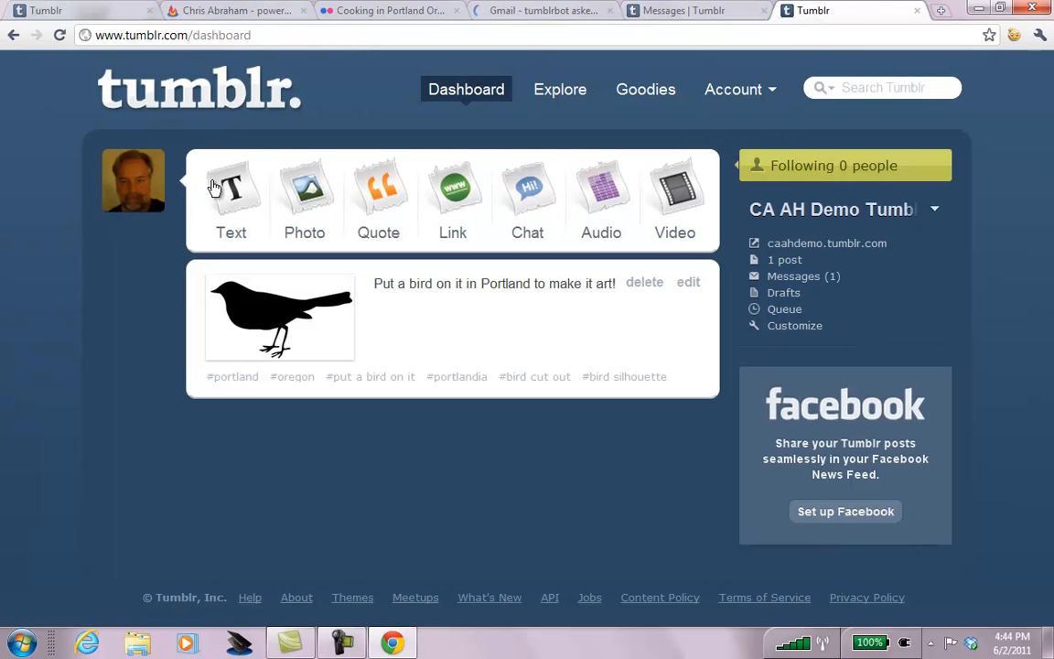
pyautogui.click(679, 187)
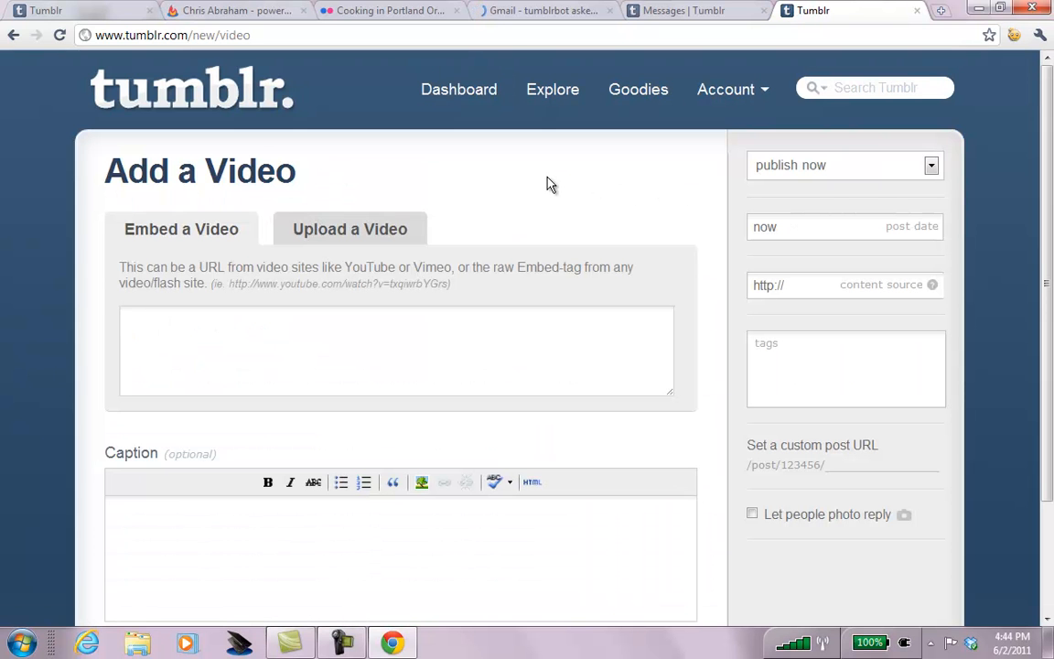
# Open YouTube in a new tab, go to the channel, and open its Twitter Follow Button tutorial video.
pyautogui.hotkey('ctrl', 't')
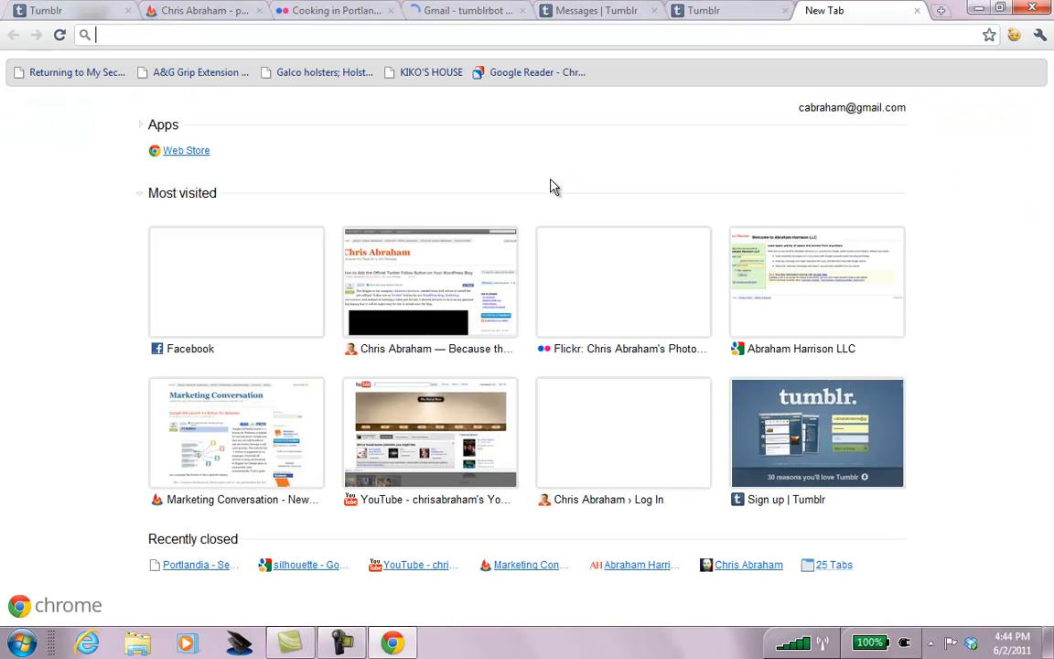
pyautogui.write('youtube.com')
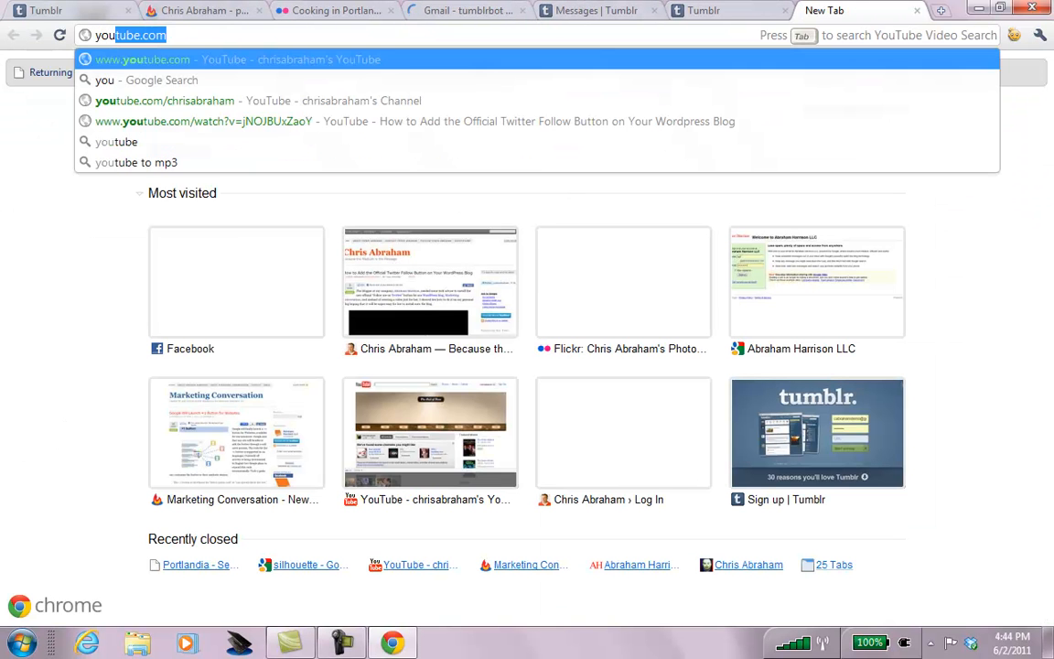
pyautogui.press('Return')
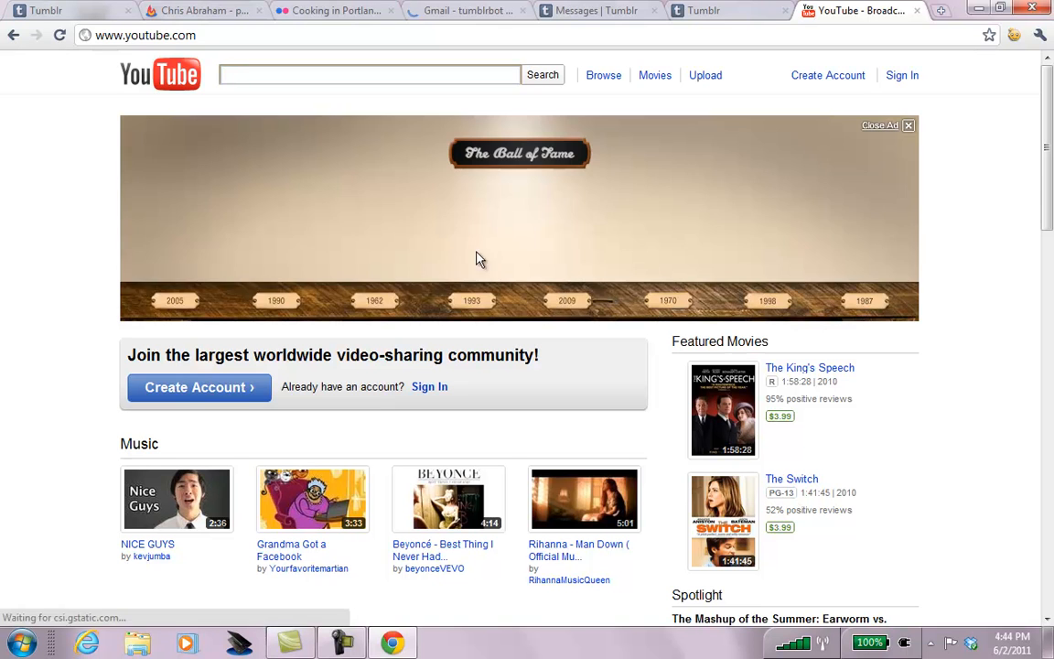
pyautogui.click(514, 34)
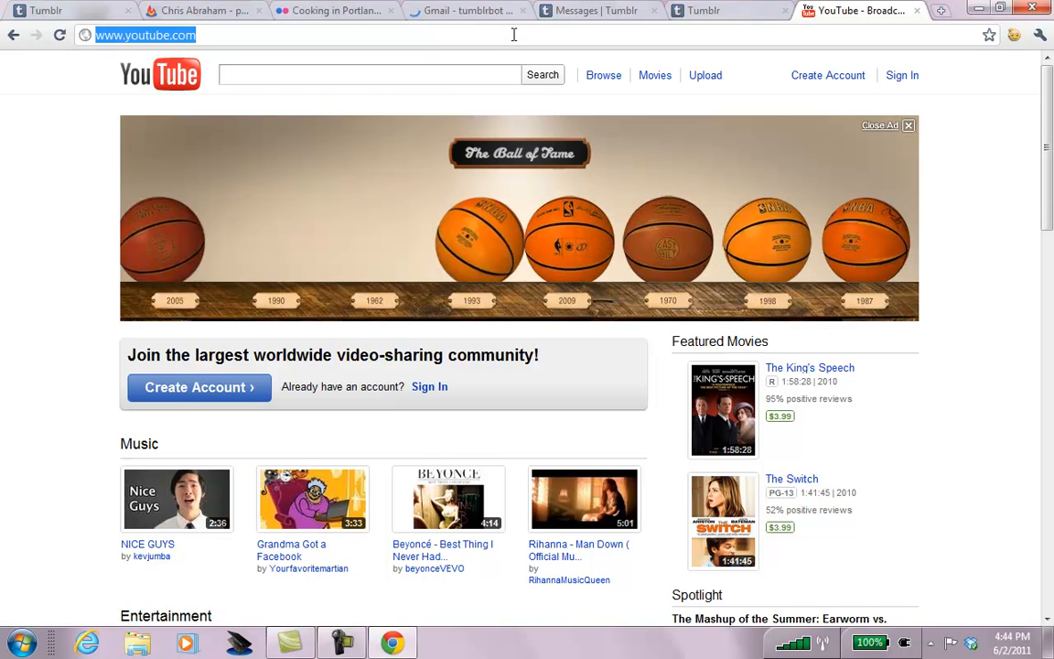
pyautogui.click(515, 34)
pyautogui.write('/chr')
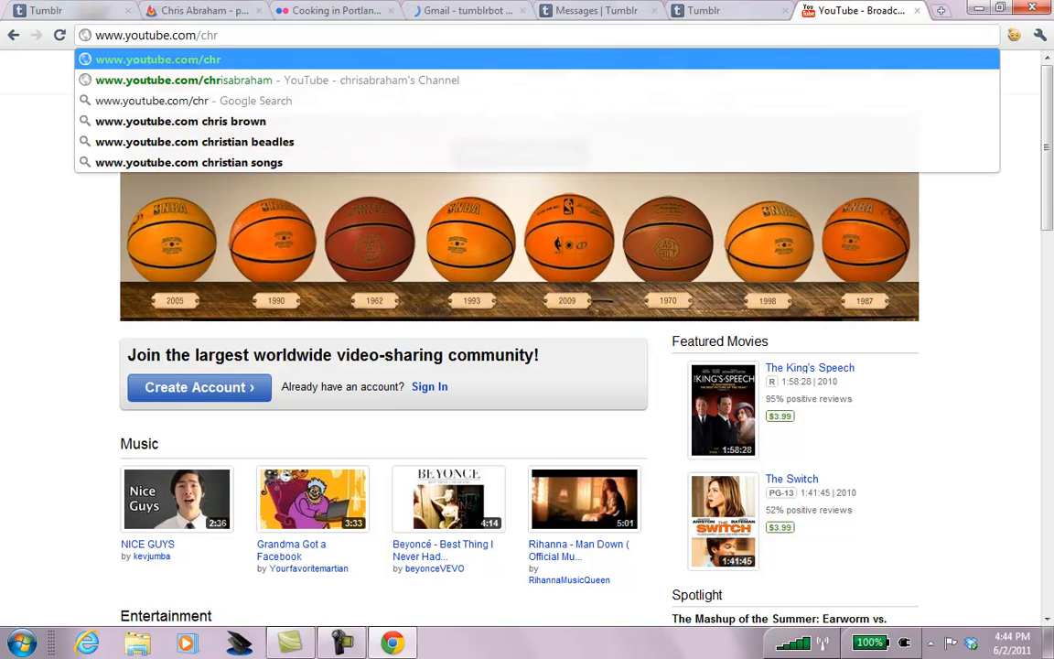
pyautogui.press('Down')
pyautogui.press('Return')
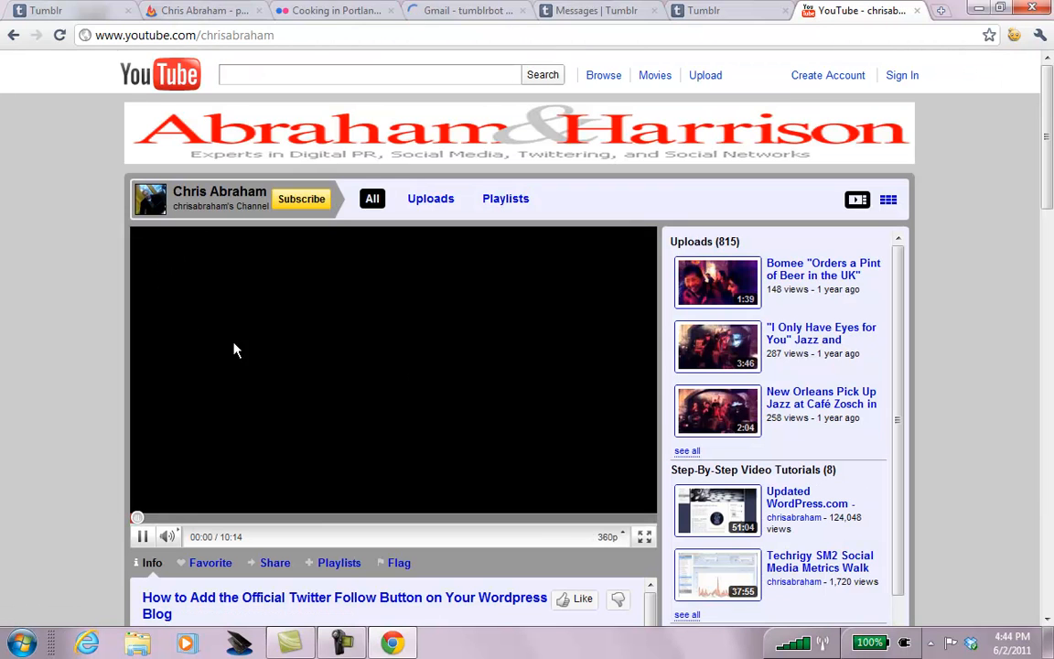
pyautogui.click(346, 598)
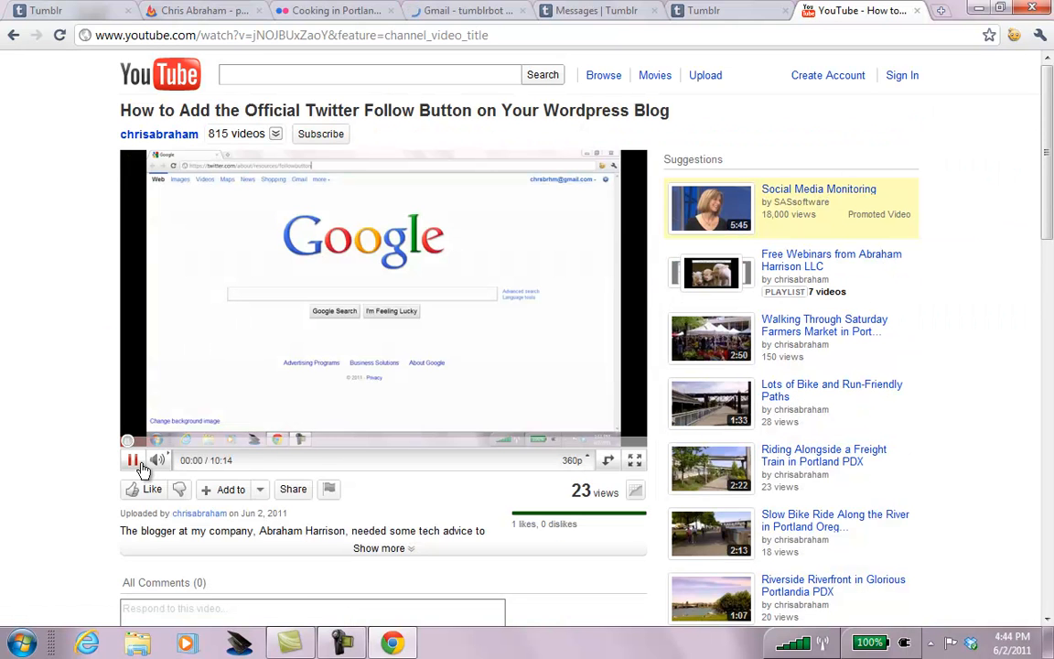
# Pause the video and display its Share embed code at 425 × 349.
pyautogui.click(134, 465)
pyautogui.click(904, 76)
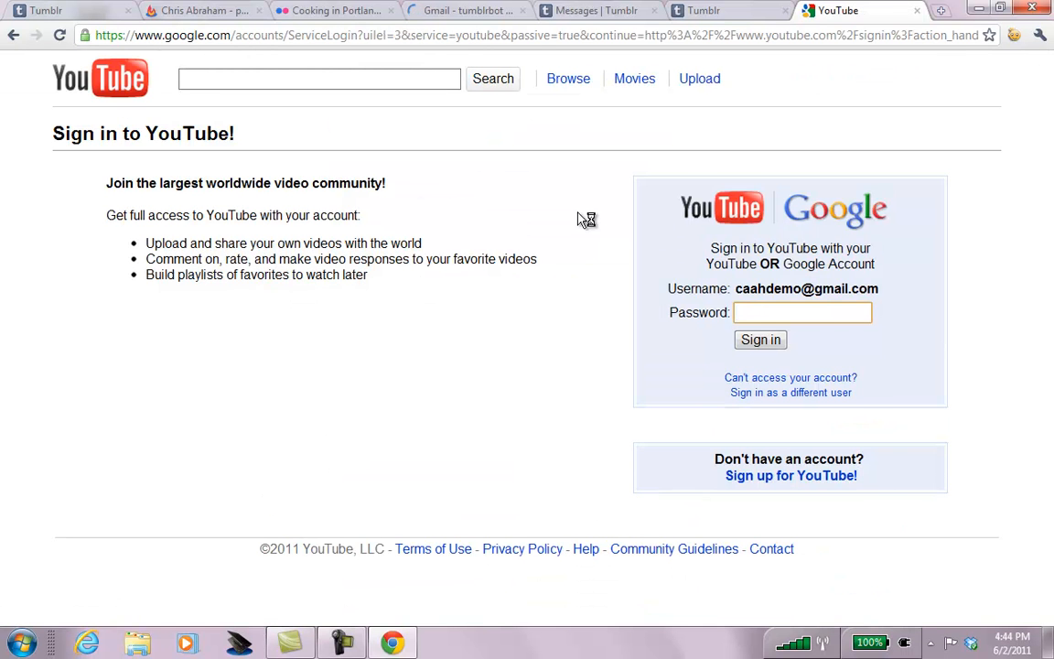
pyautogui.hotkey('alt', 'Left')
pyautogui.click(136, 464)
pyautogui.click(293, 488)
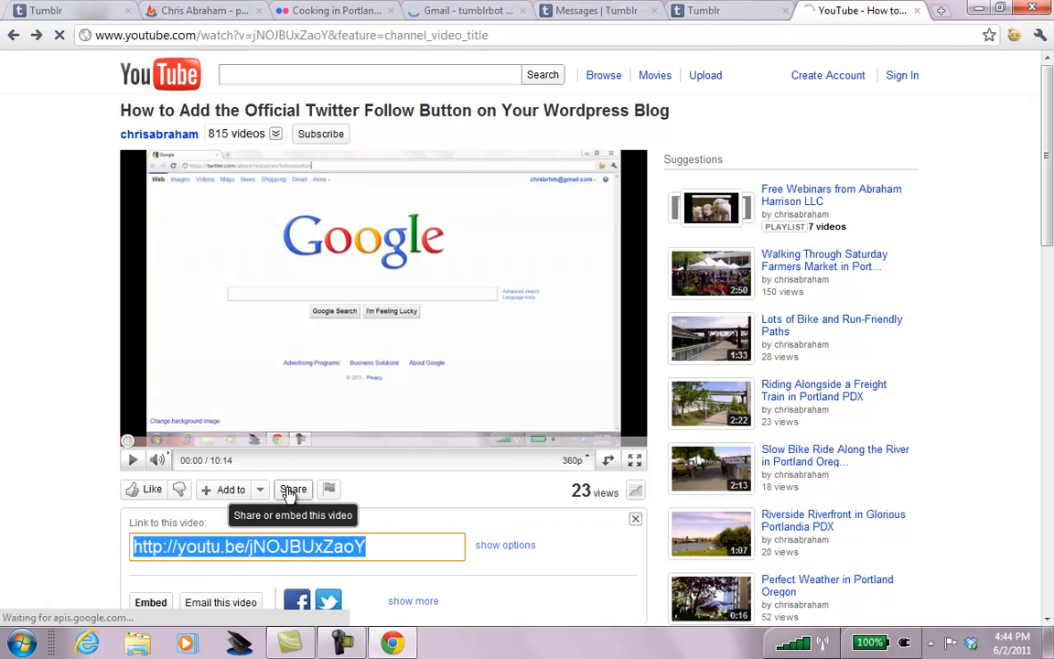
pyautogui.scroll(-3, 1050, 207)
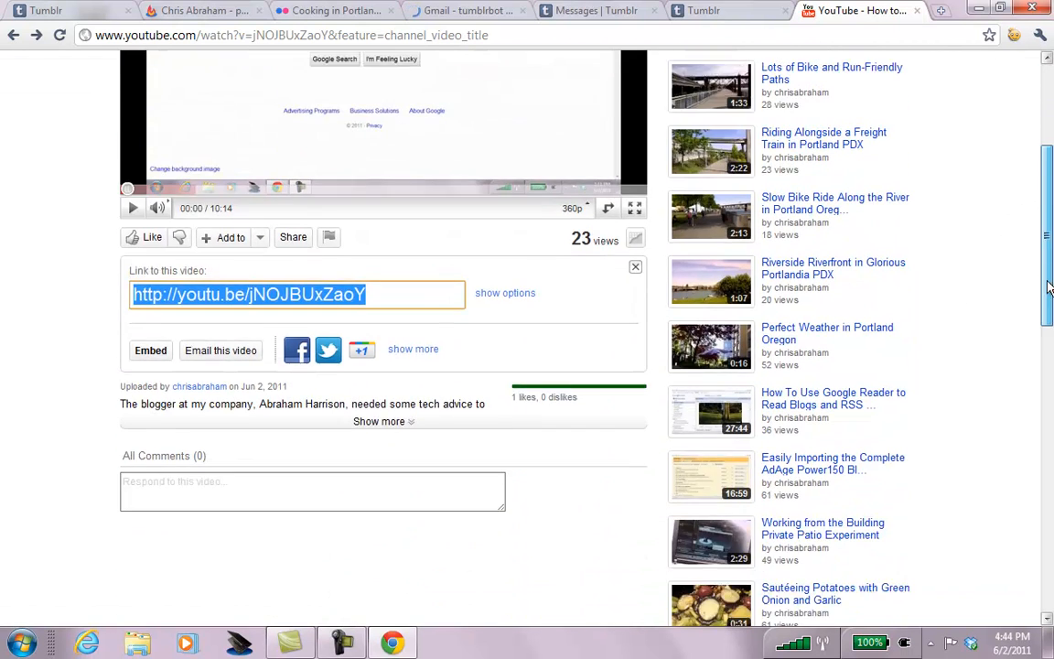
pyautogui.click(150, 321)
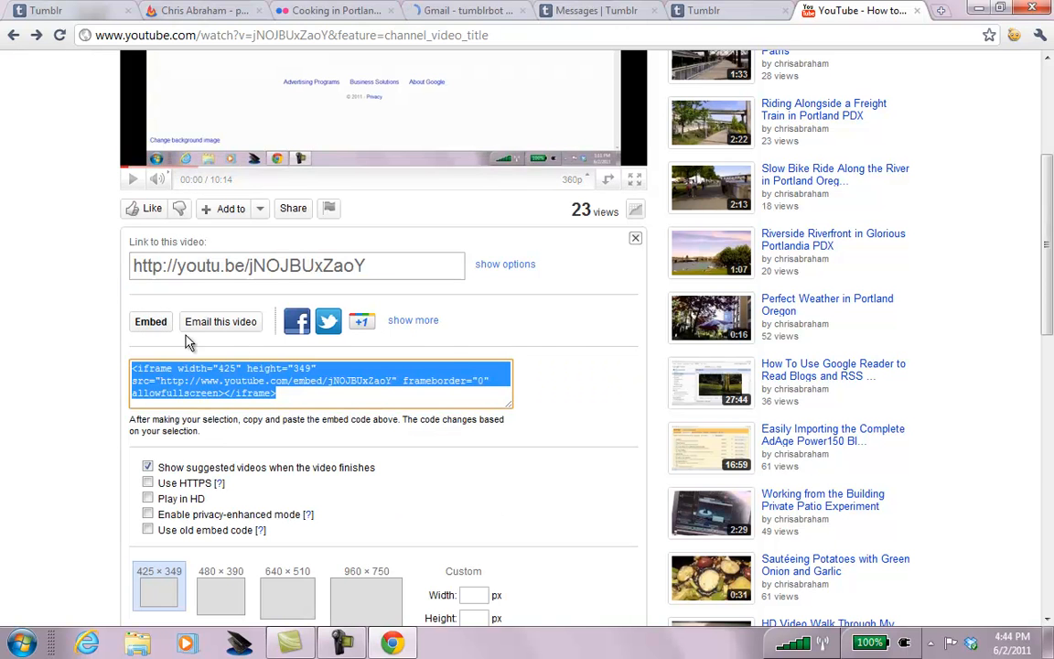
pyautogui.scroll(-3, 966, 272)
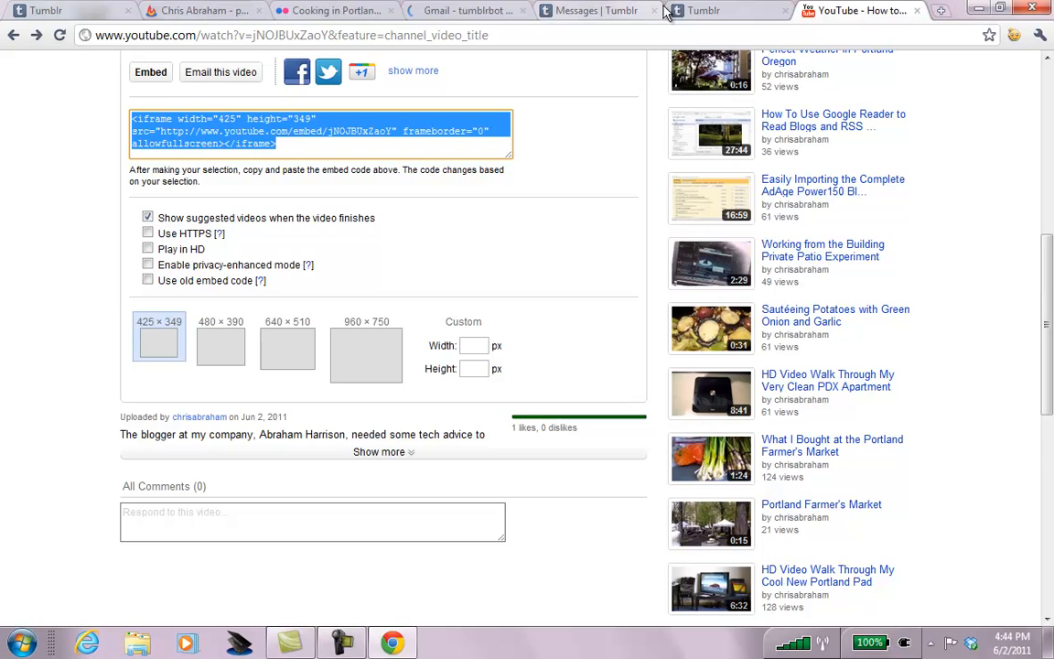
pyautogui.click(697, 11)
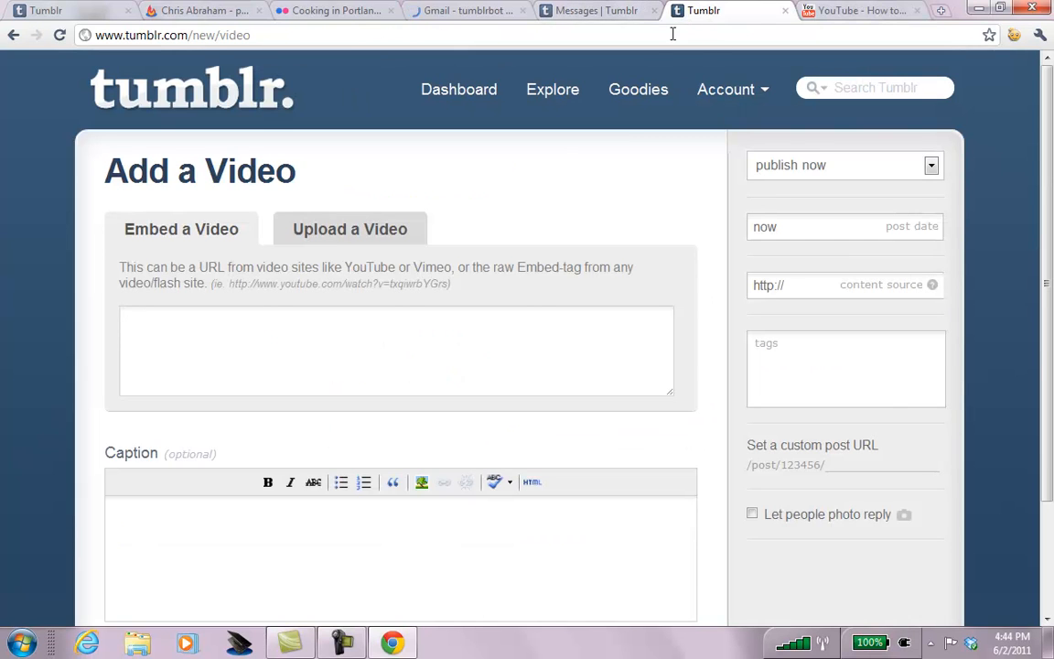
# Load caahdemo.tumblr.com in the Messages tab, scroll through its posts, then return to YouTube.
pyautogui.click(609, 17)
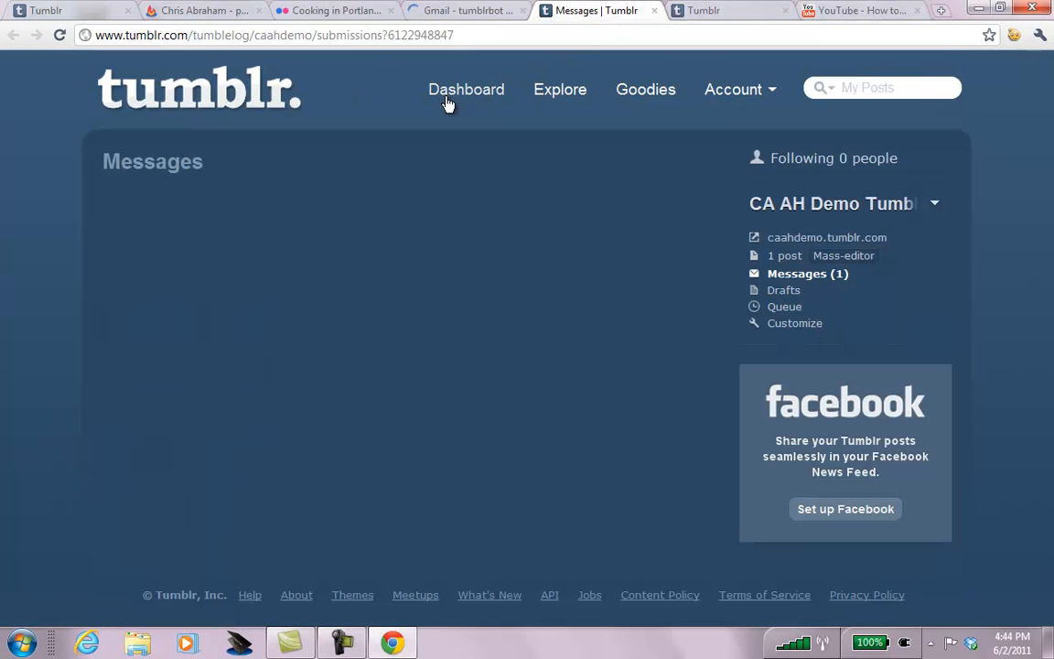
pyautogui.click(348, 41)
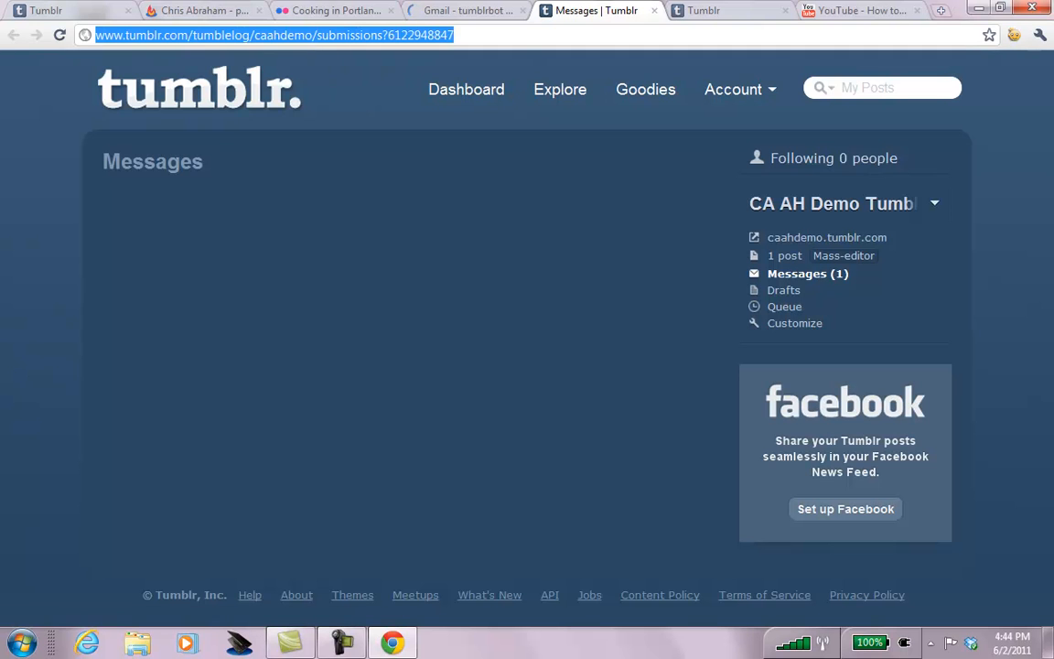
pyautogui.write('ca')
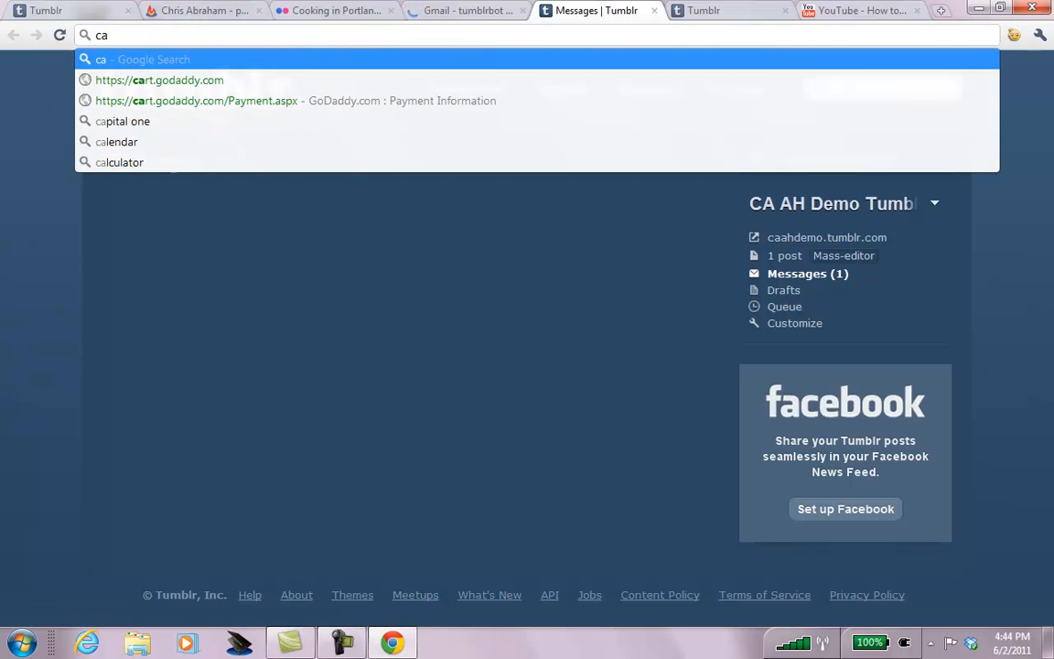
pyautogui.write('ahdemo')
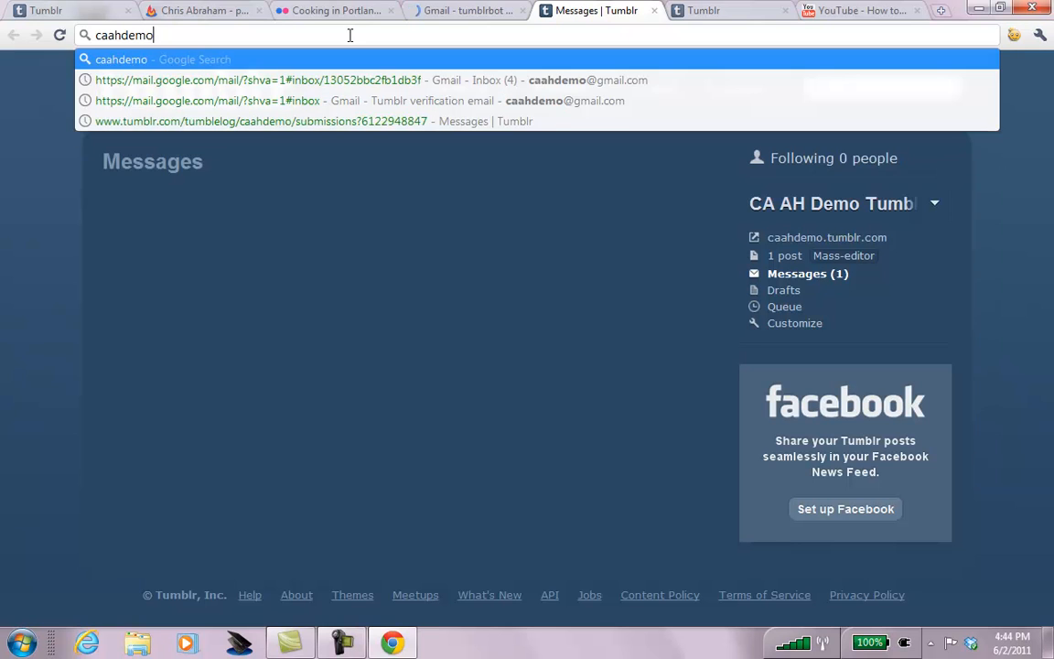
pyautogui.write('.tumblr.com')
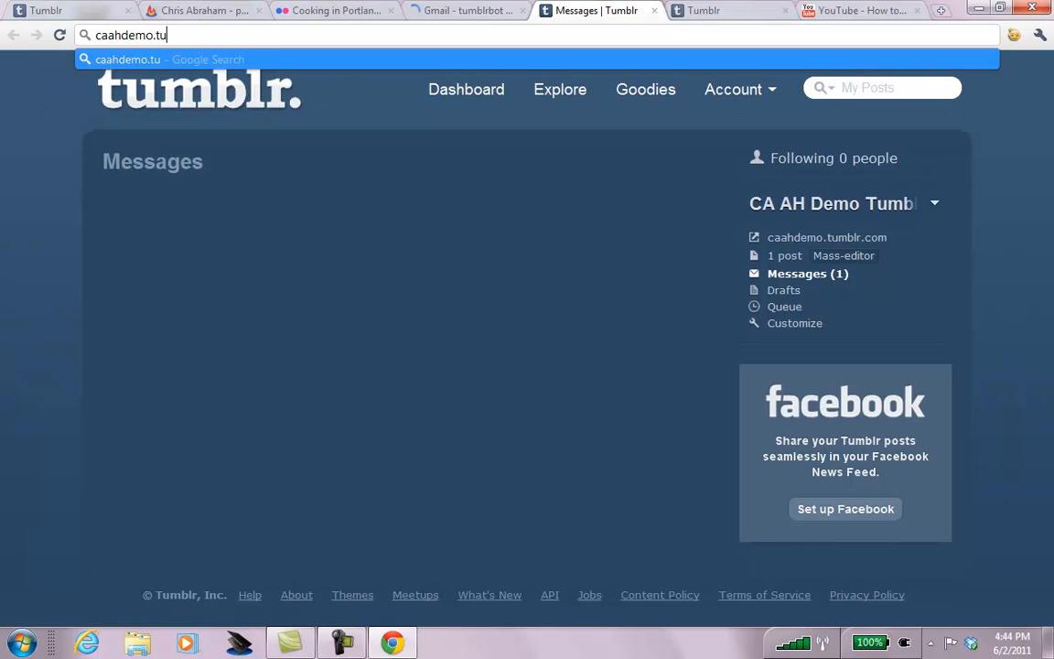
pyautogui.press('Return')
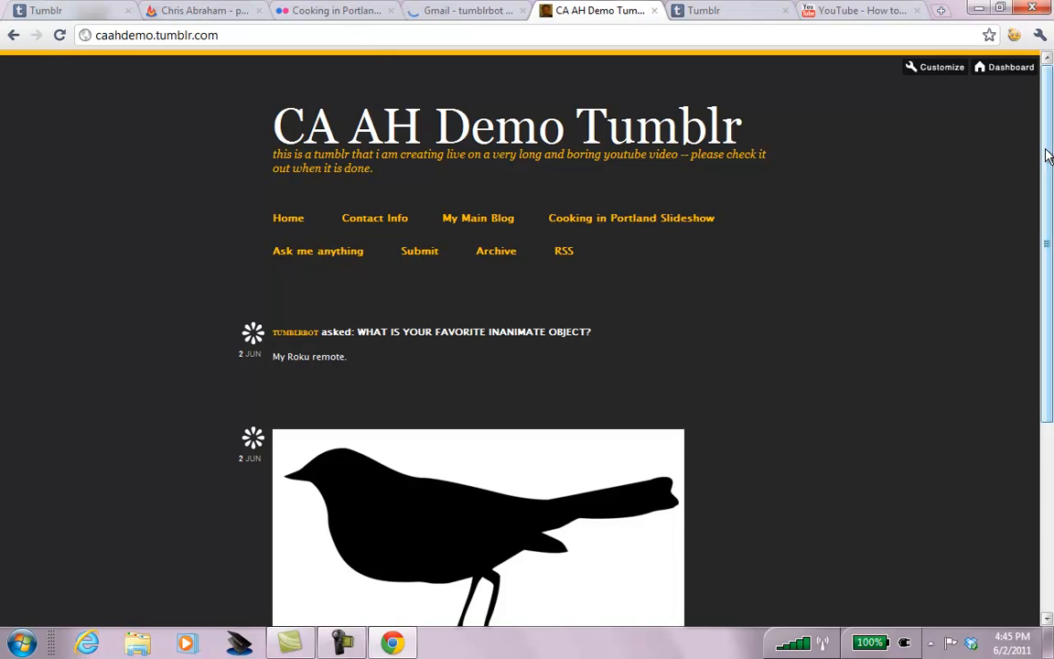
pyautogui.scroll(-3, 1047, 153)
pyautogui.scroll(5, 582, 302)
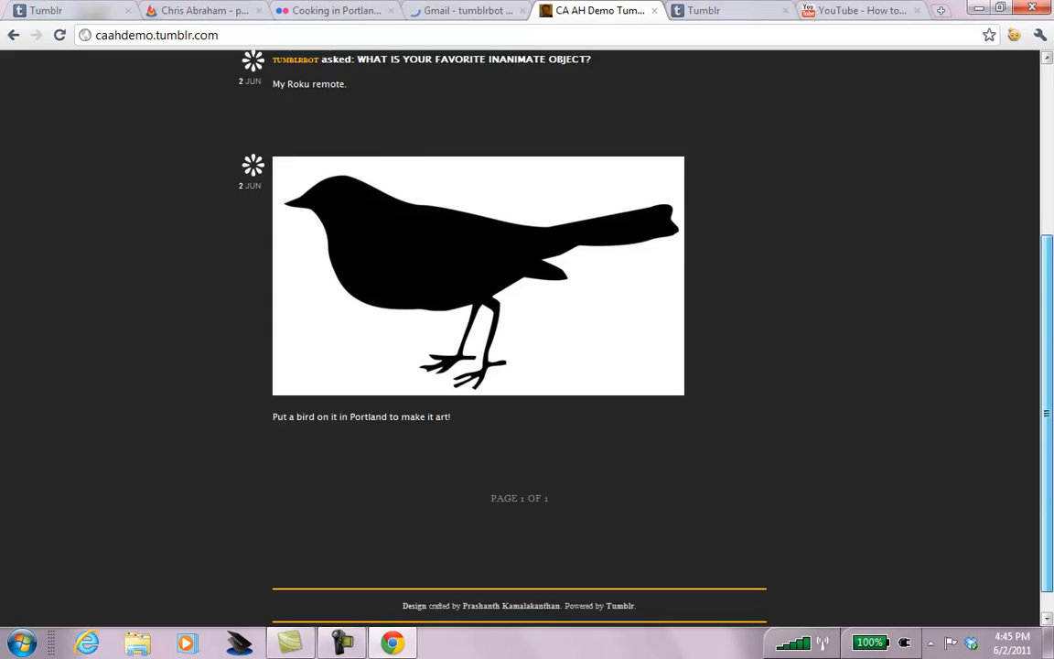
pyautogui.click(844, 13)
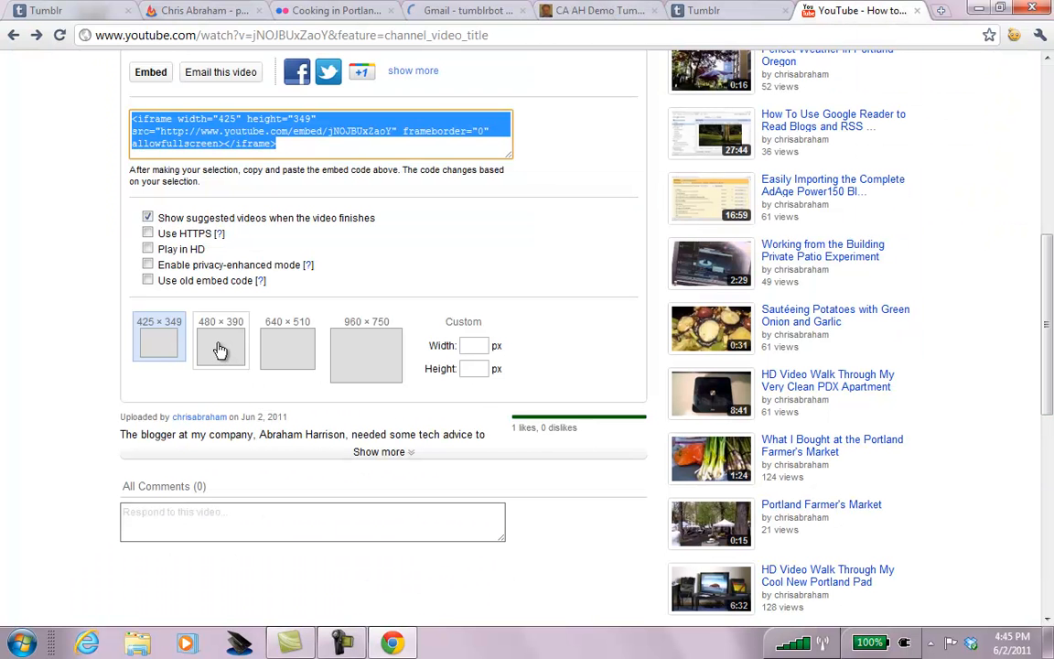
# Resize the YouTube embed to 640 × 510 and paste its iframe code into Tumblr's embed field.
pyautogui.click(713, 9)
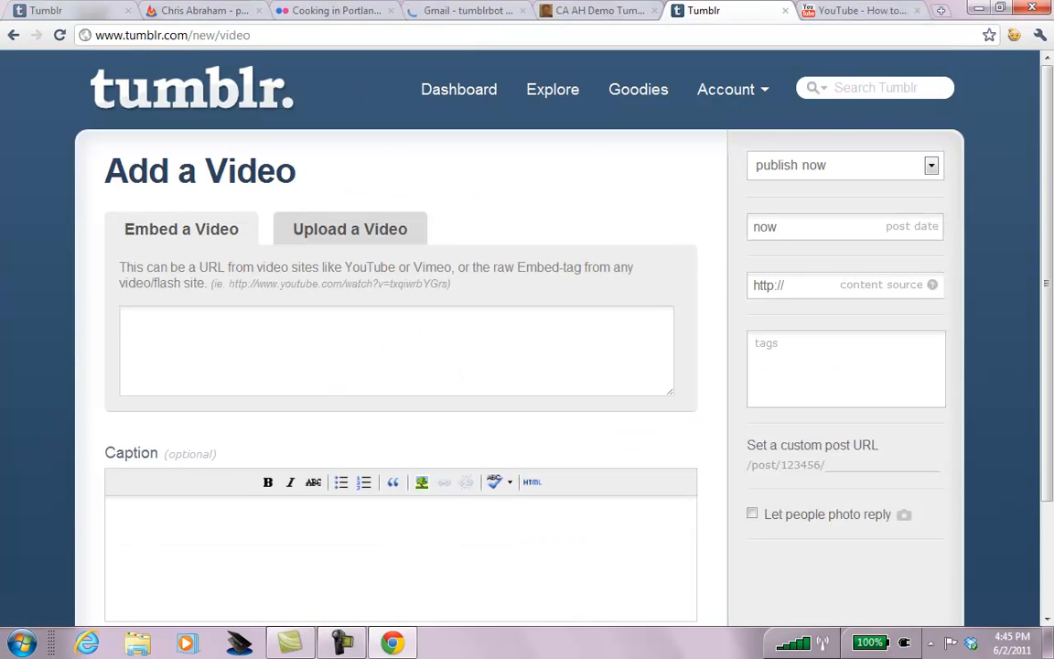
pyautogui.click(607, 10)
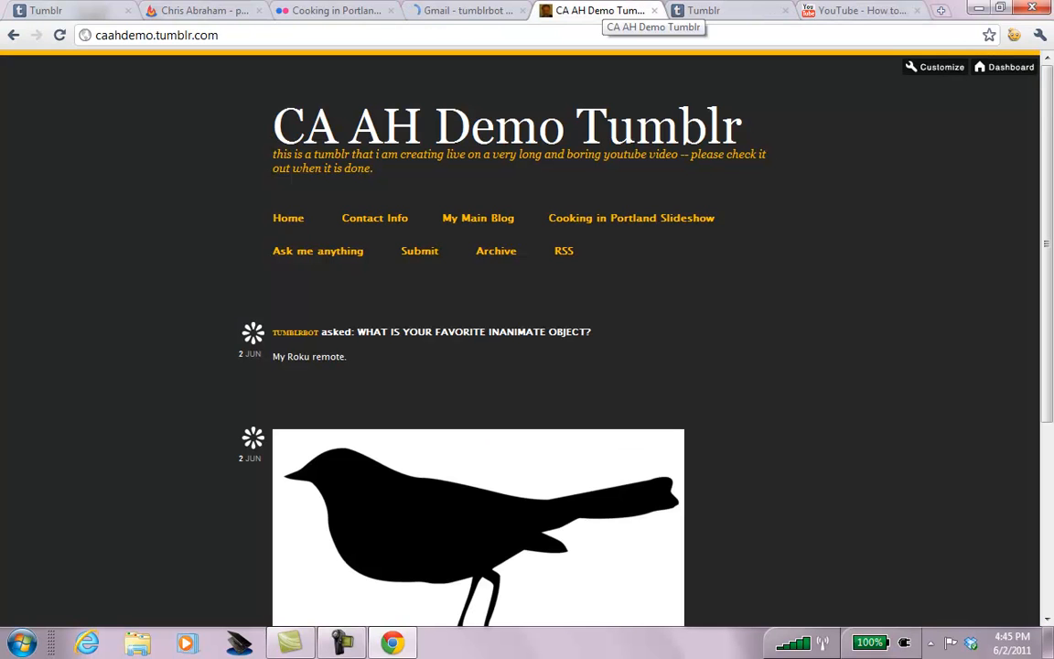
pyautogui.click(851, 11)
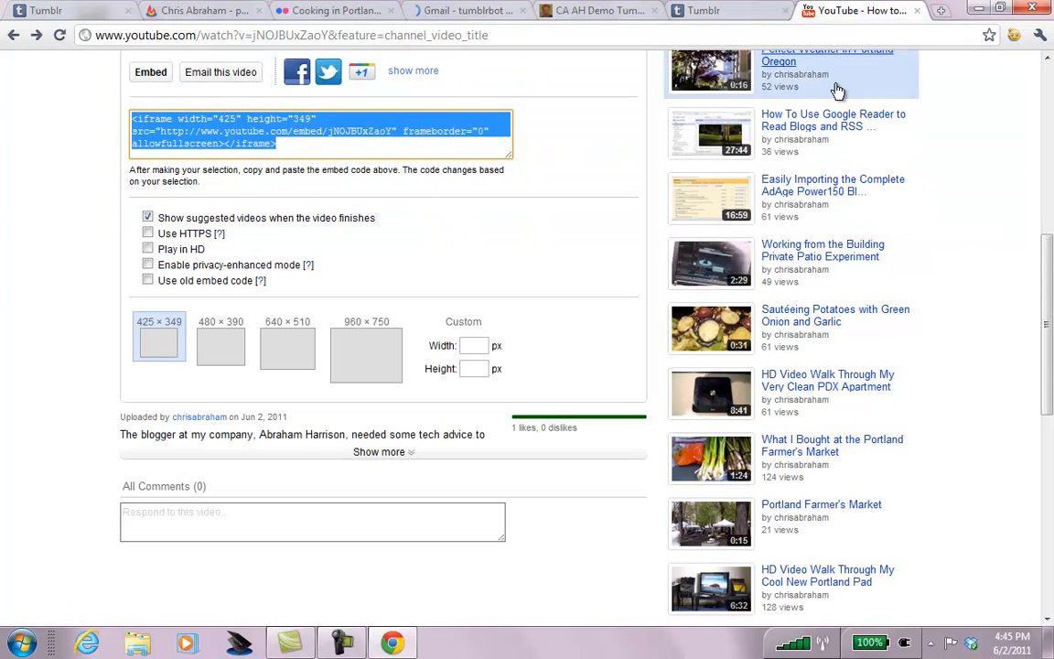
pyautogui.click(283, 350)
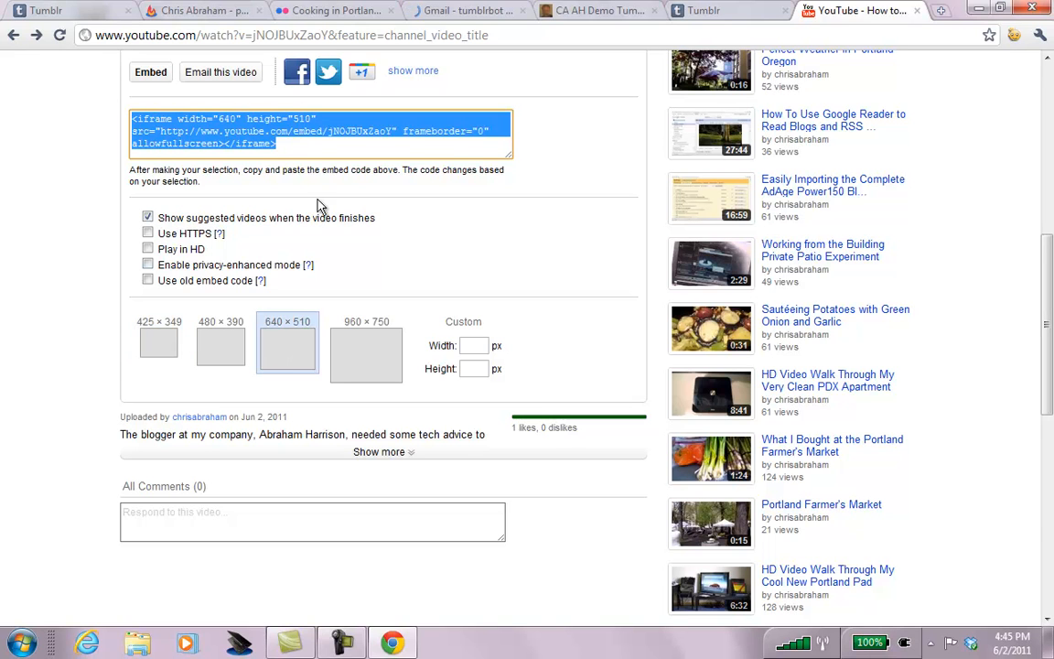
pyautogui.click(327, 144)
pyautogui.hotkey('ctrl', 'a')
pyautogui.click(307, 119)
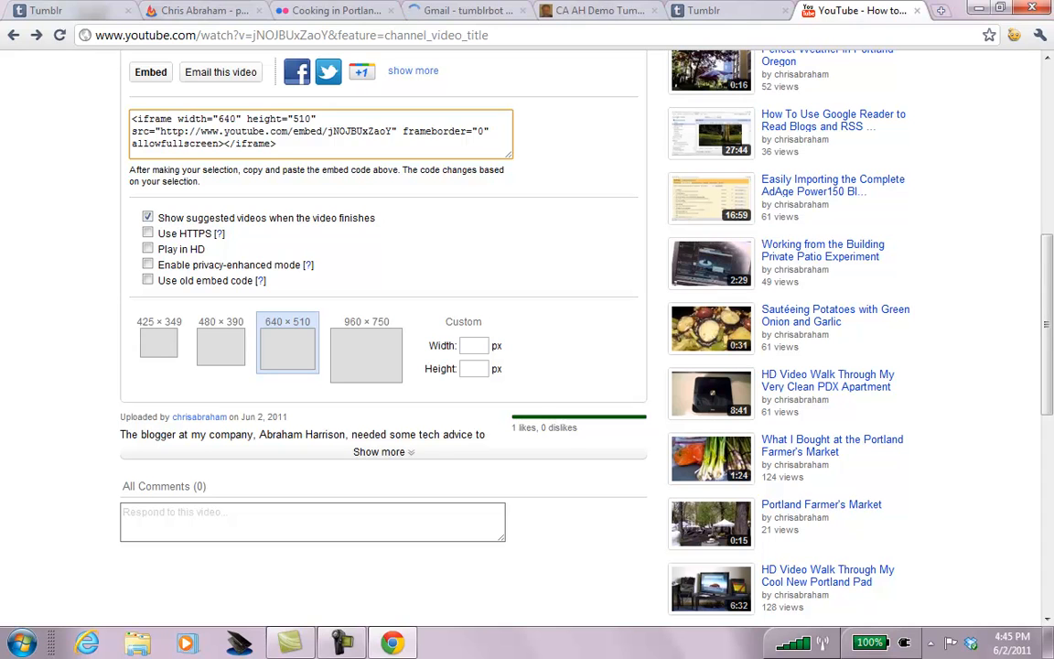
pyautogui.tripleClick(153, 121)
pyautogui.hotkey('ctrl', 'c')
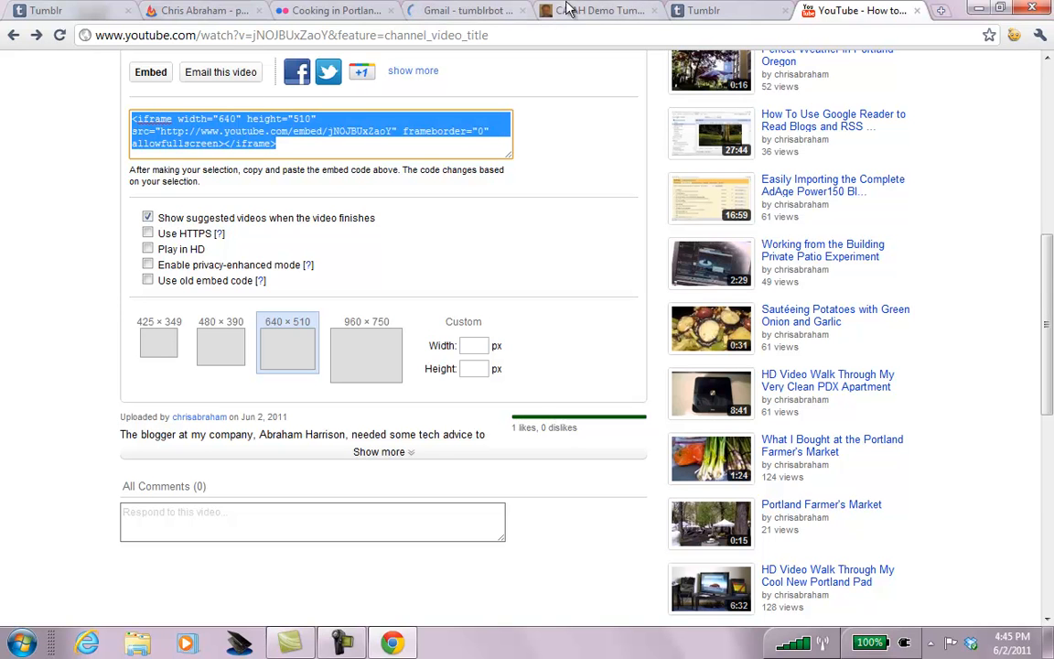
pyautogui.click(716, 10)
pyautogui.click(420, 337)
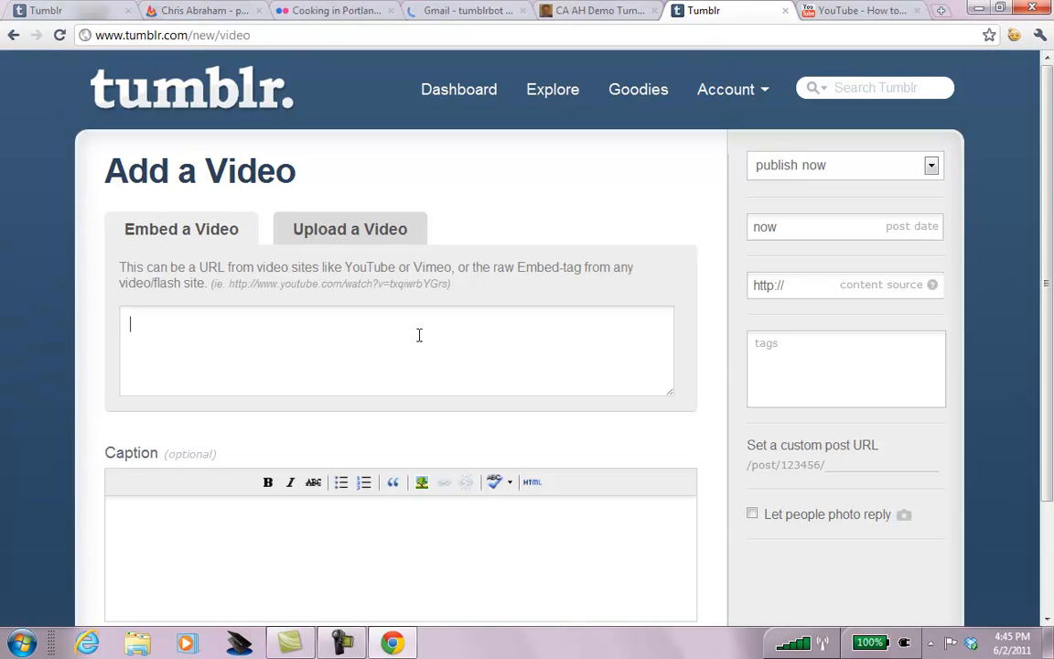
pyautogui.hotkey('ctrl', 'v')
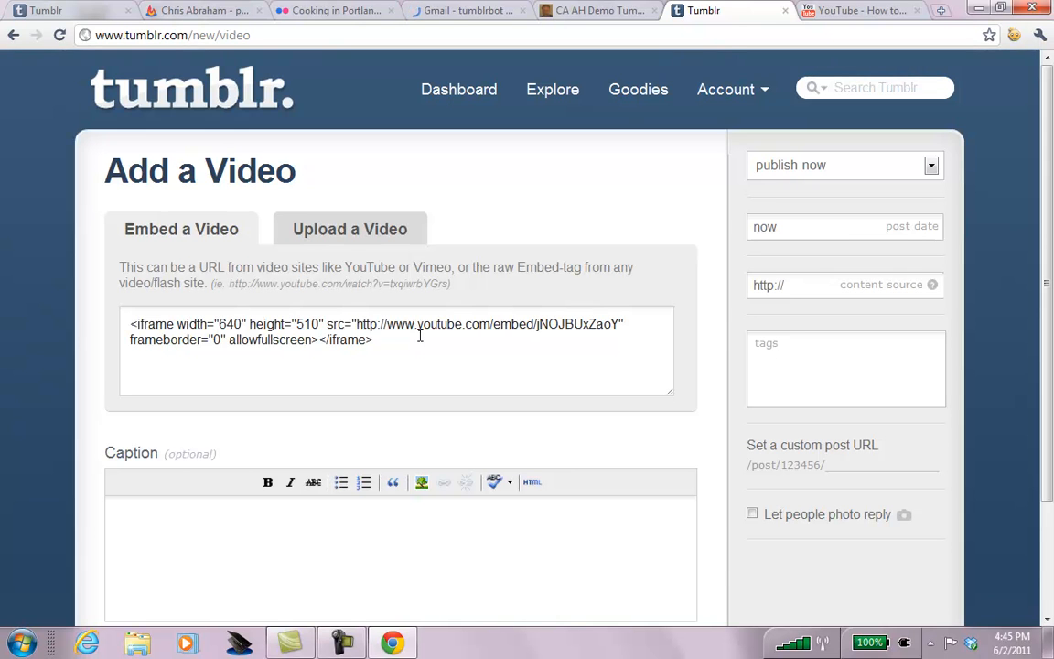
# Reopen the Twitter Follow Button video's watch page from the channel and copy its address.
pyautogui.click(805, 9)
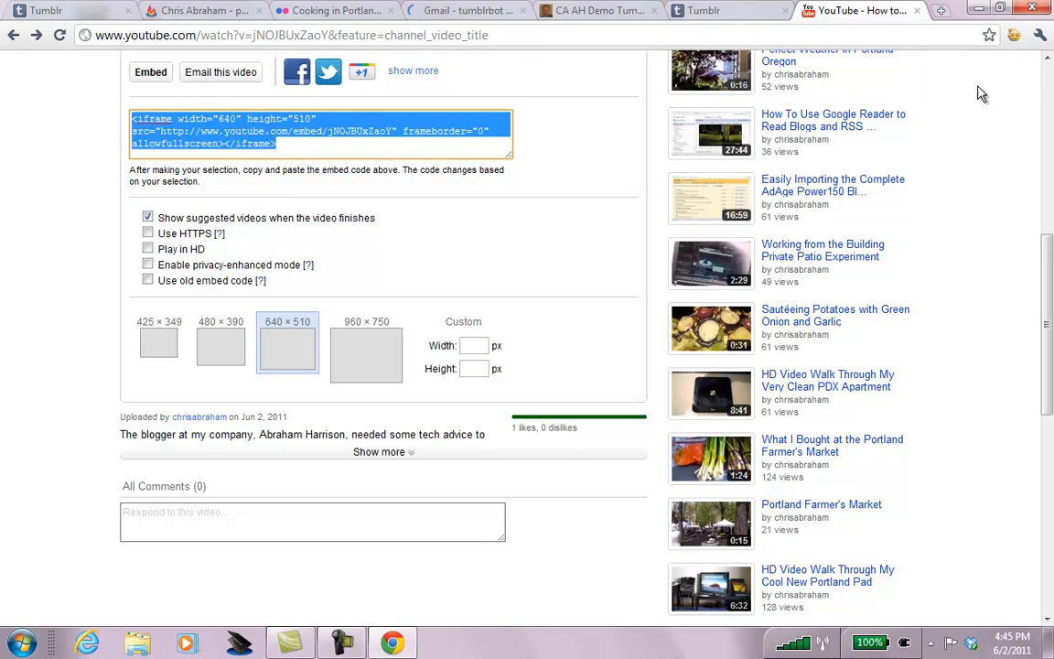
pyautogui.click(1049, 79)
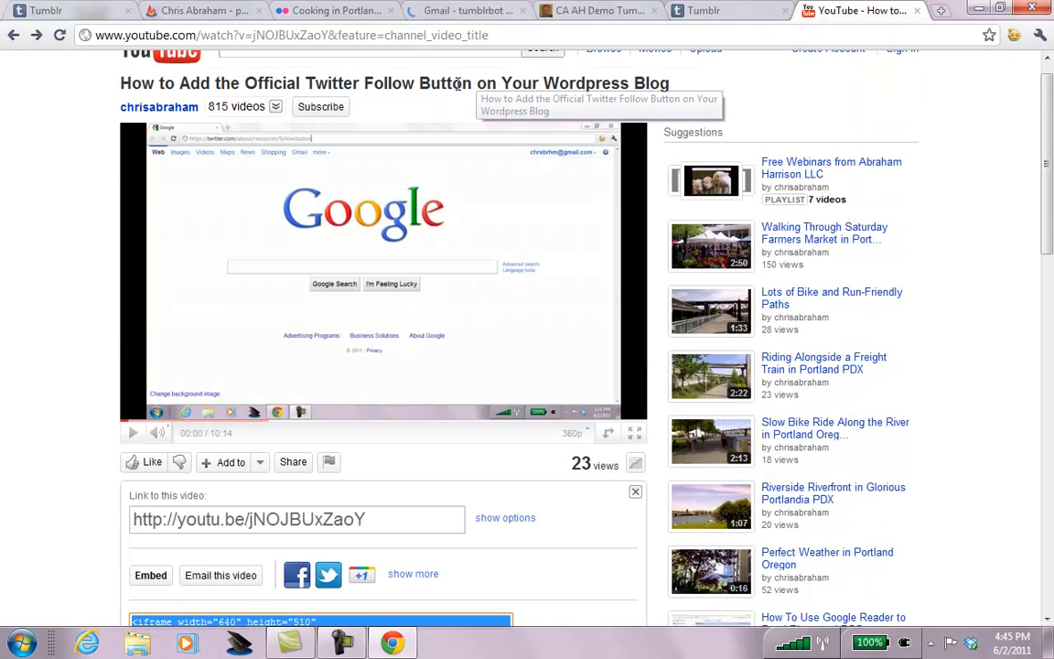
pyautogui.click(341, 37)
pyautogui.click(287, 36)
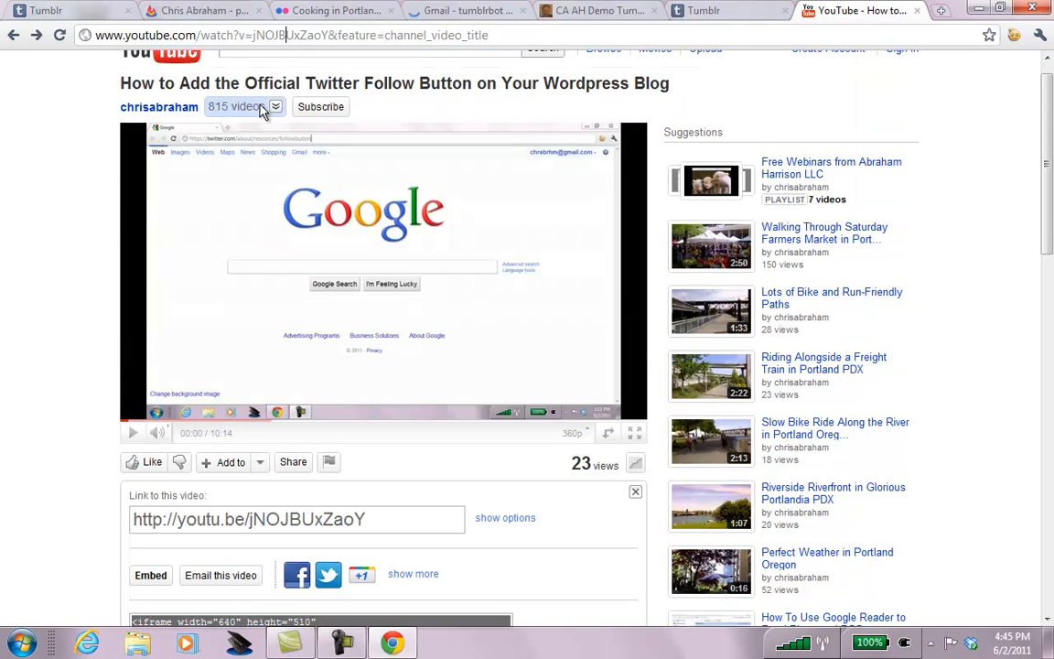
pyautogui.click(281, 519)
pyautogui.click(281, 520)
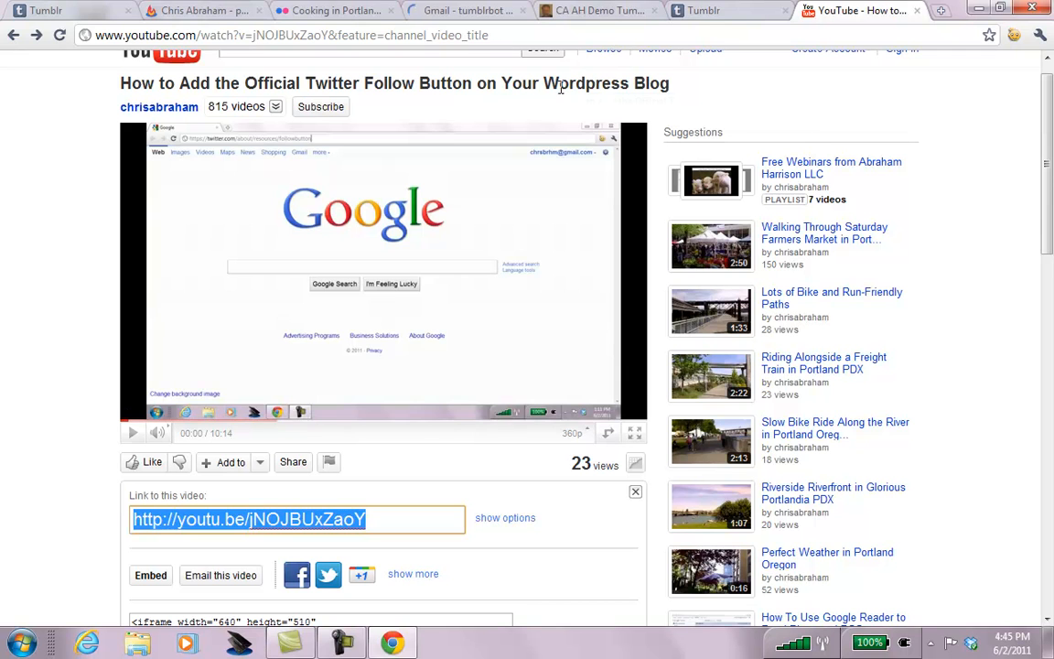
pyautogui.scroll(1, 1051, 103)
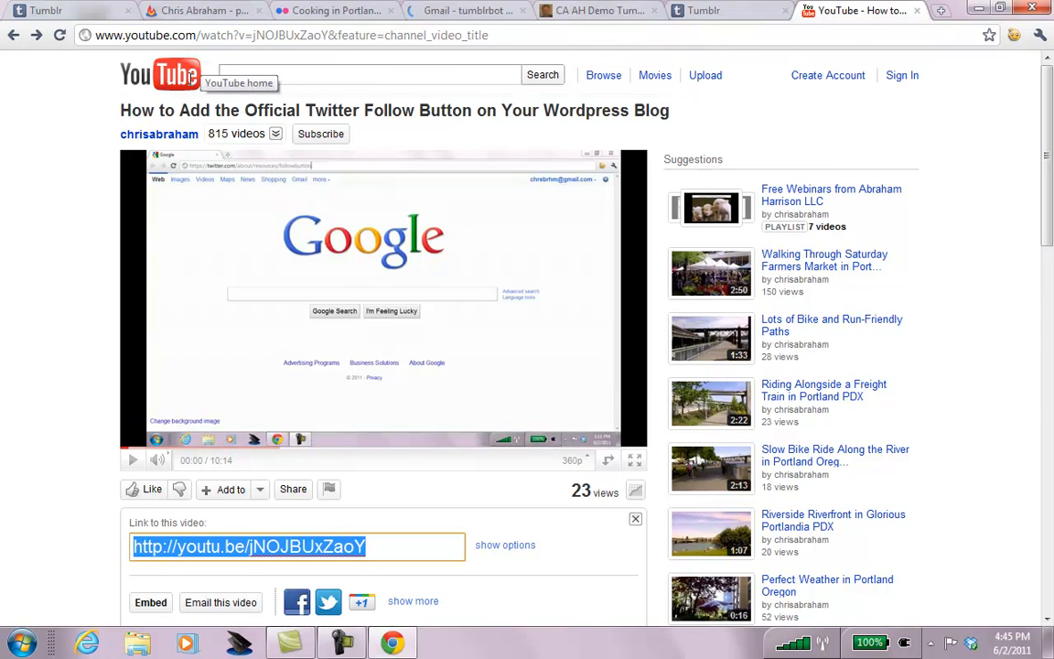
pyautogui.click(133, 137)
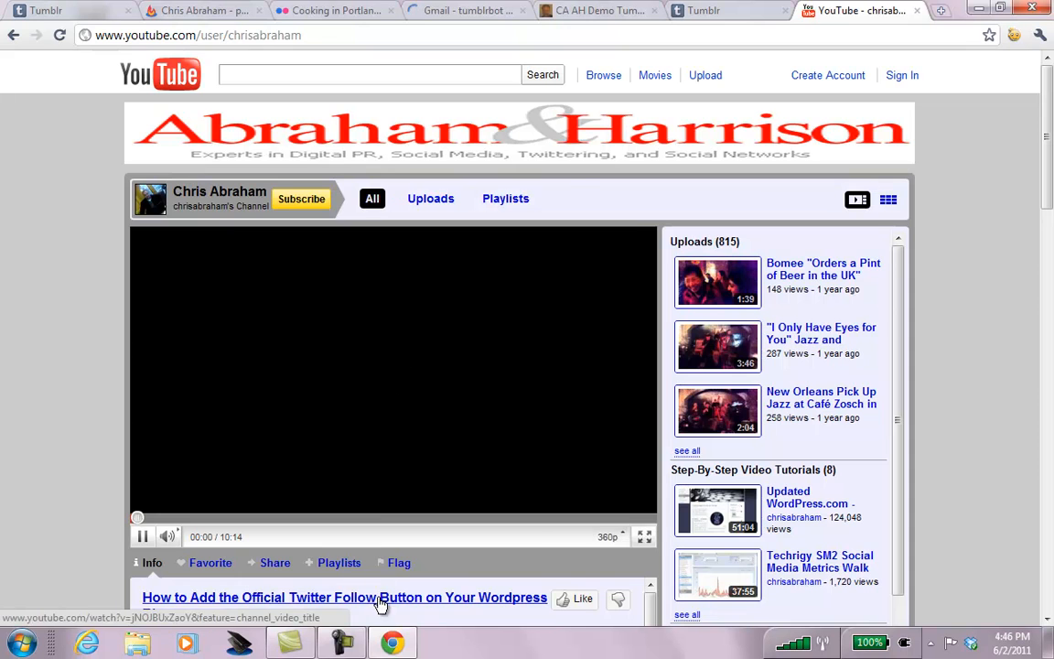
pyautogui.click(379, 600)
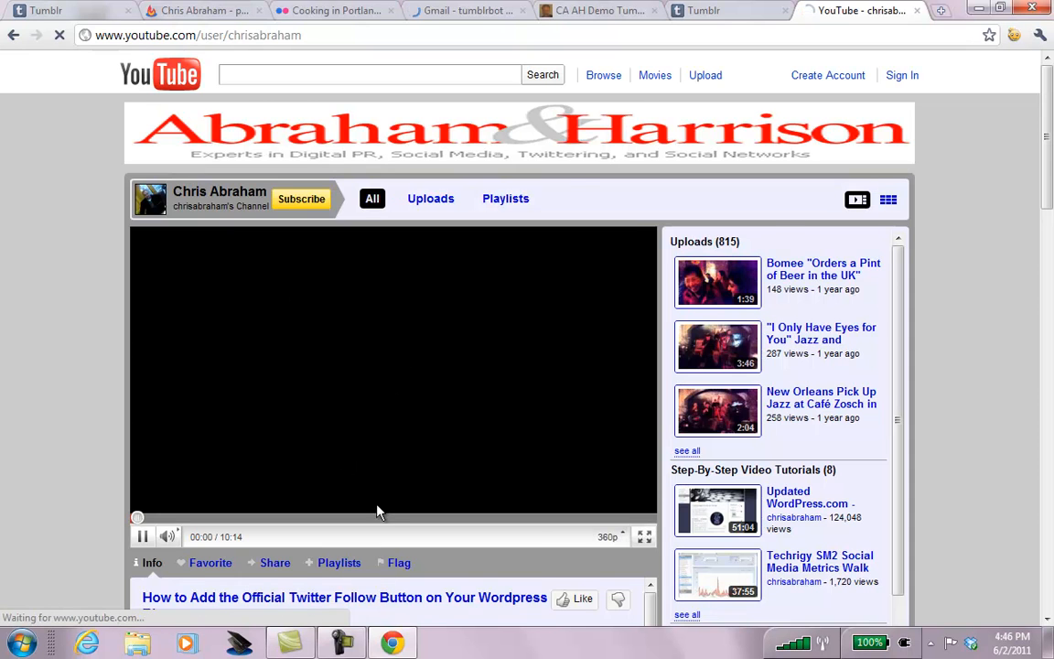
pyautogui.click(386, 35)
pyautogui.hotkey('ctrl', 'c')
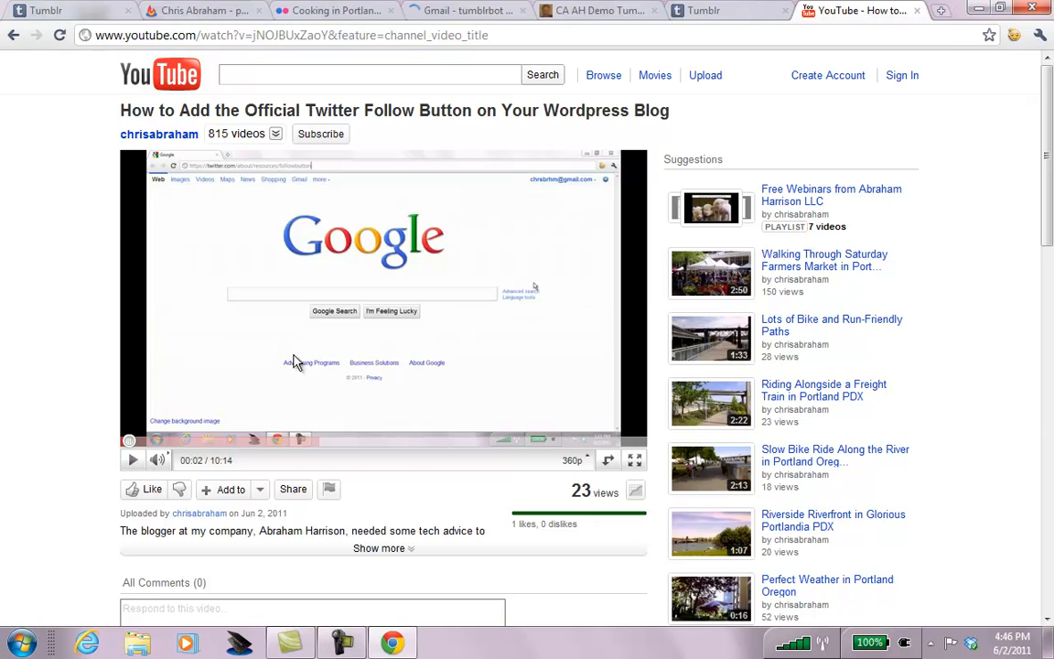
pyautogui.click(732, 10)
# Replace the iframe code in Tumblr's embed field with the YouTube watch-page URL.
pyautogui.hotkey('ctrl', 'a')
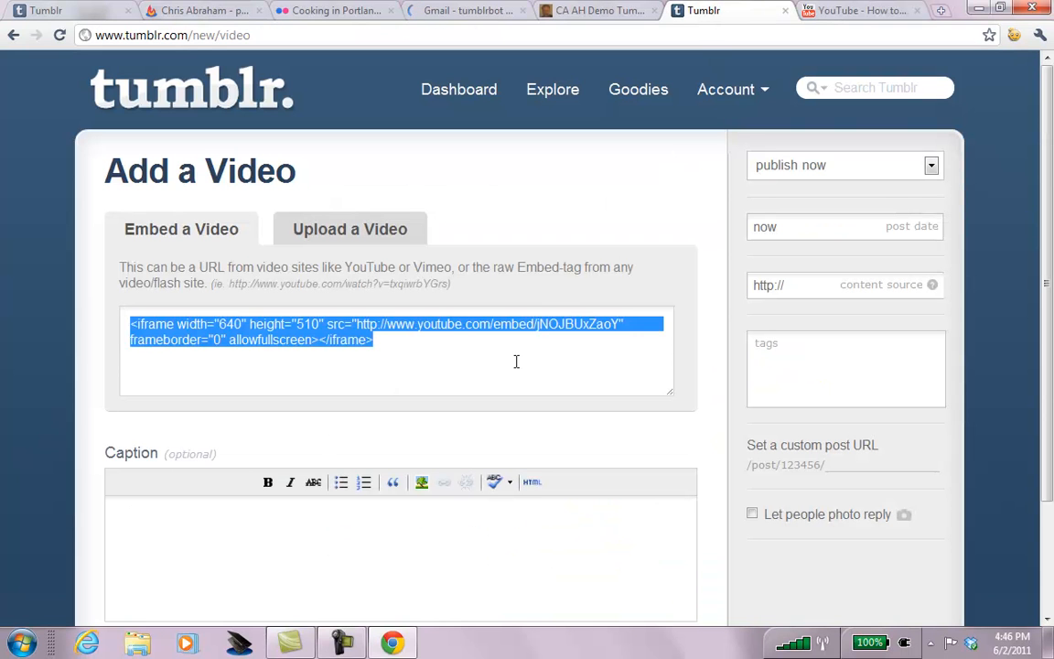
pyautogui.write('<iframe width="640" height="510" src="http://www.youtube.com/embed/jNOJBUxZaoY" frameborder="0" allowfullscreen></iframe>')
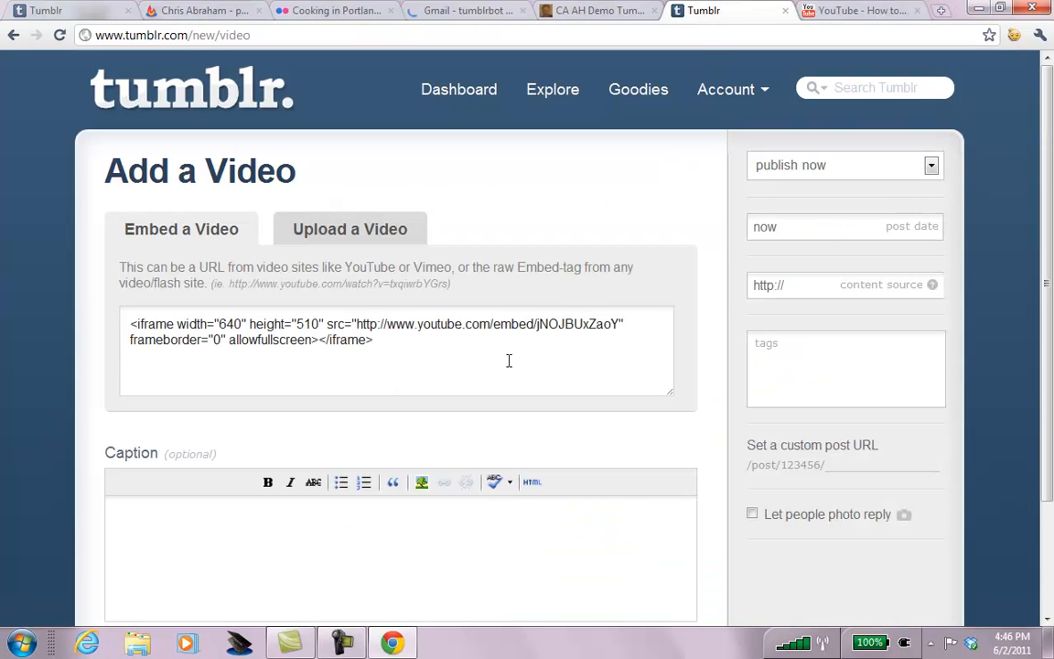
pyautogui.click(815, 11)
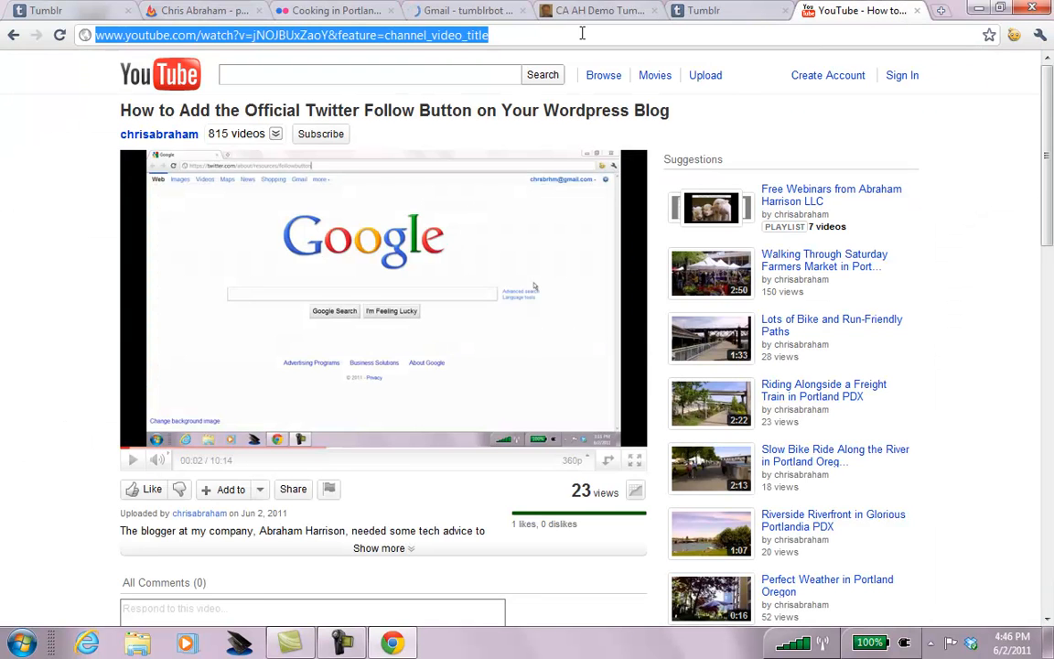
pyautogui.click(706, 12)
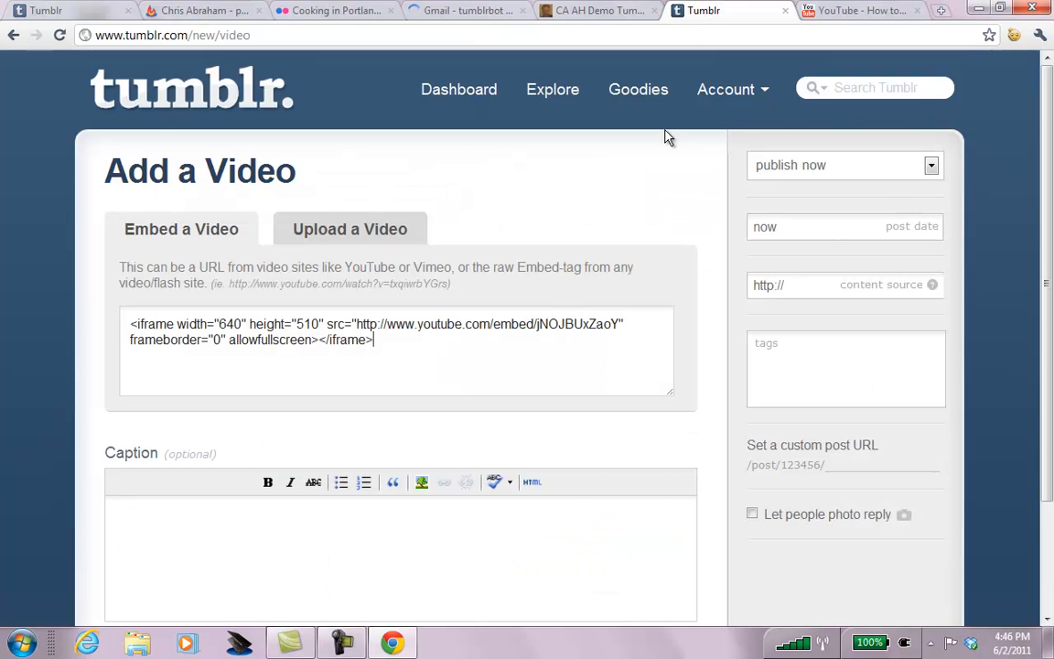
pyautogui.hotkey('ctrl', 'a')
pyautogui.press('BackSpace')
pyautogui.hotkey('ctrl', 'v')
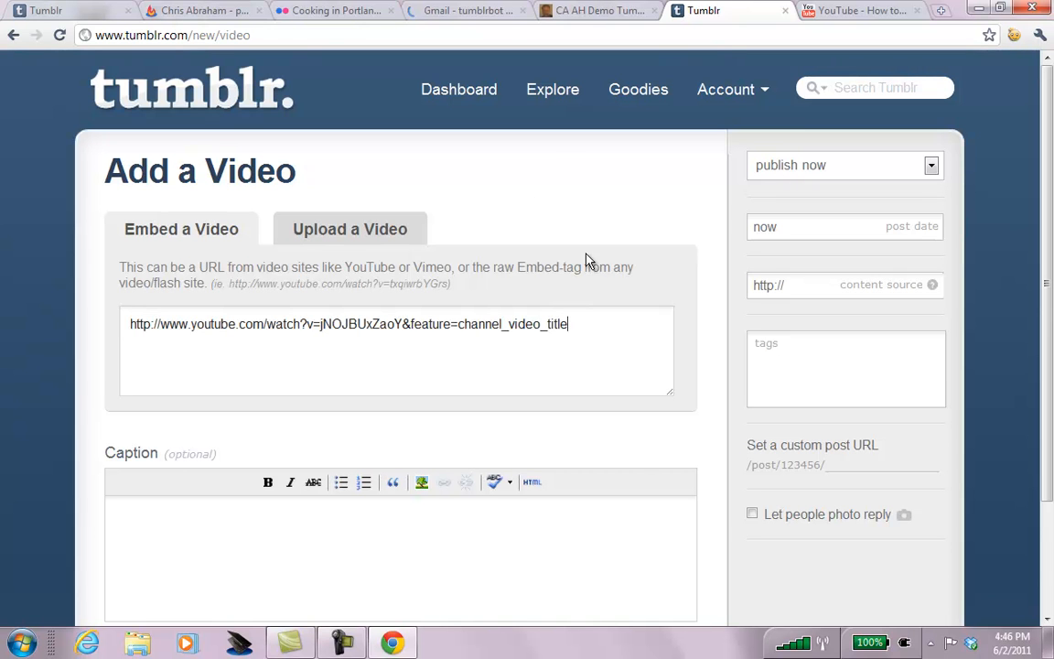
# Copy the video's full YouTube description into the post caption.
pyautogui.click(842, 11)
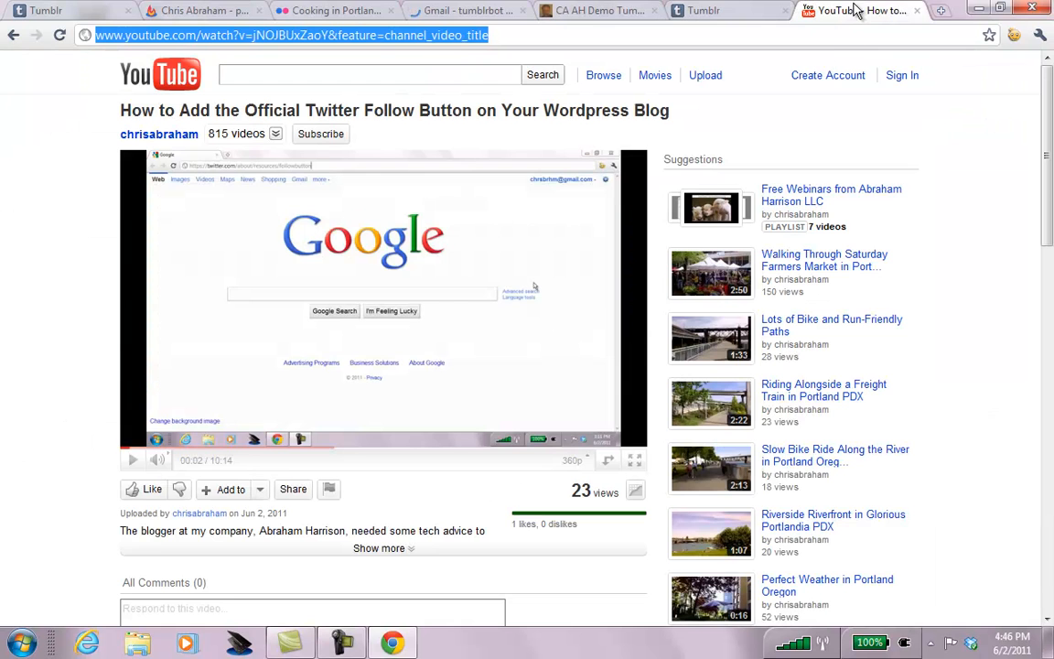
pyautogui.click(403, 549)
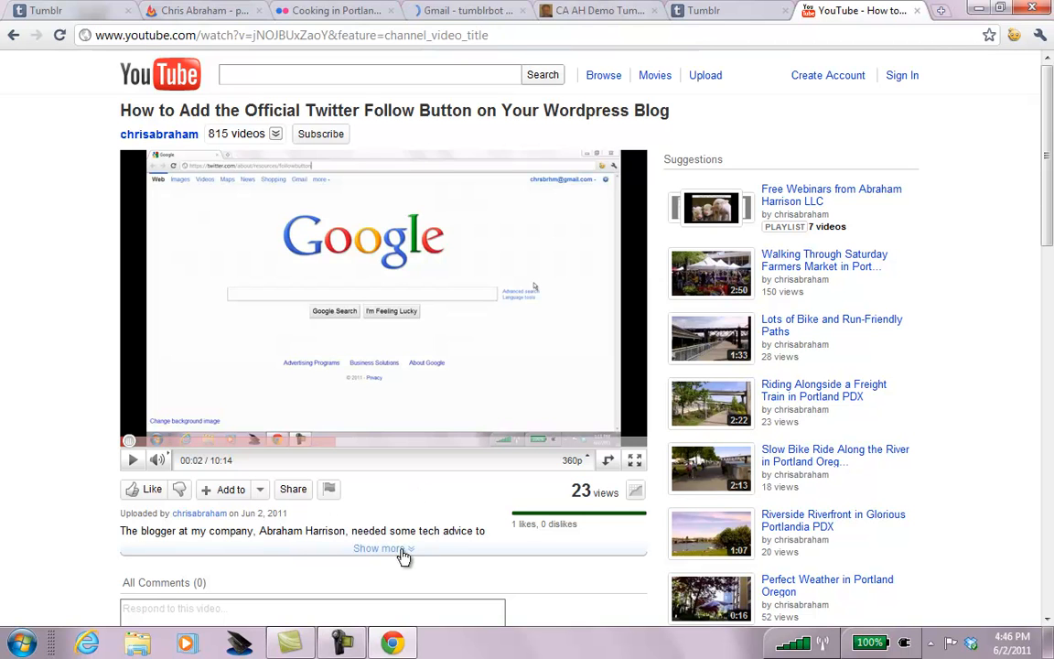
pyautogui.moveTo(164, 619); pyautogui.dragTo(112, 530)
pyautogui.moveTo(157, 605); pyautogui.dragTo(118, 530)
pyautogui.hotkey('ctrl', 'c')
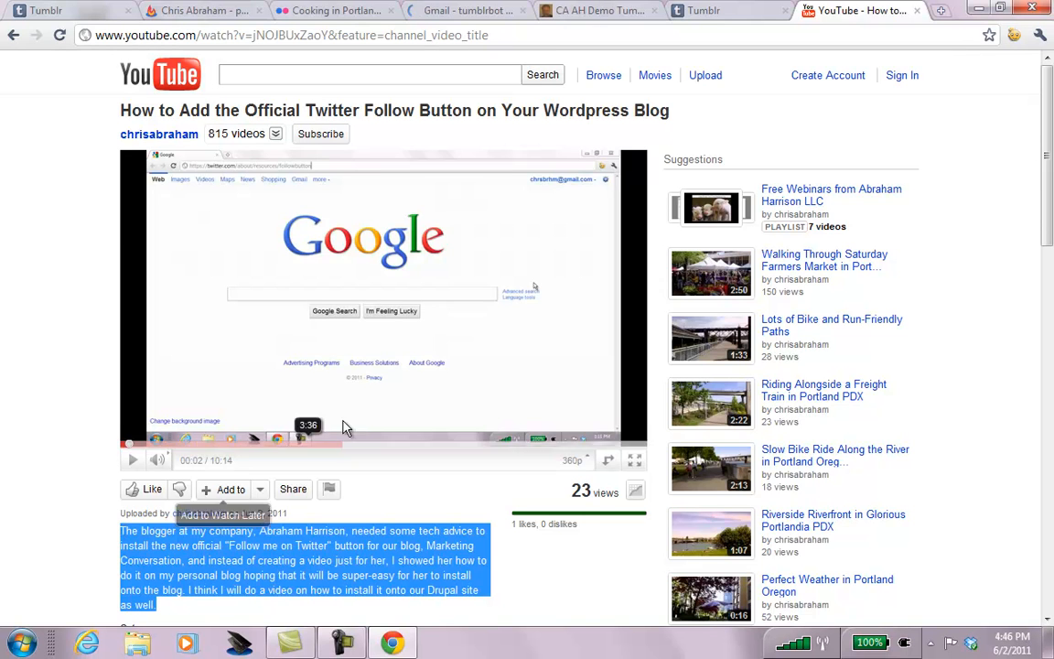
pyautogui.click(701, 11)
pyautogui.click(391, 544)
pyautogui.hotkey('ctrl', 'v')
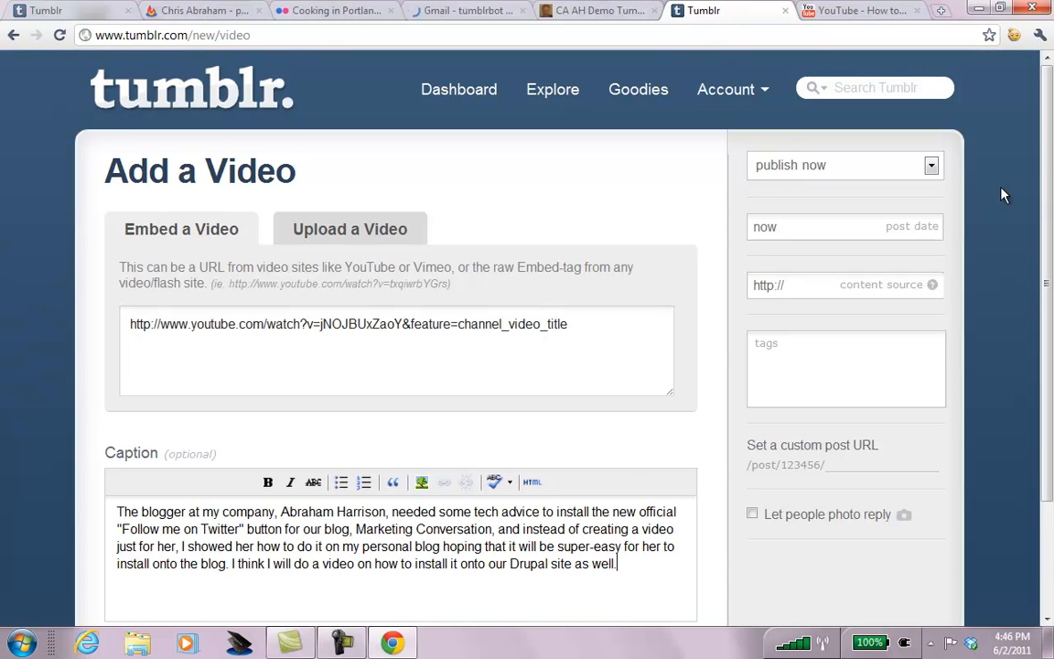
pyautogui.scroll(-1, 929, 128)
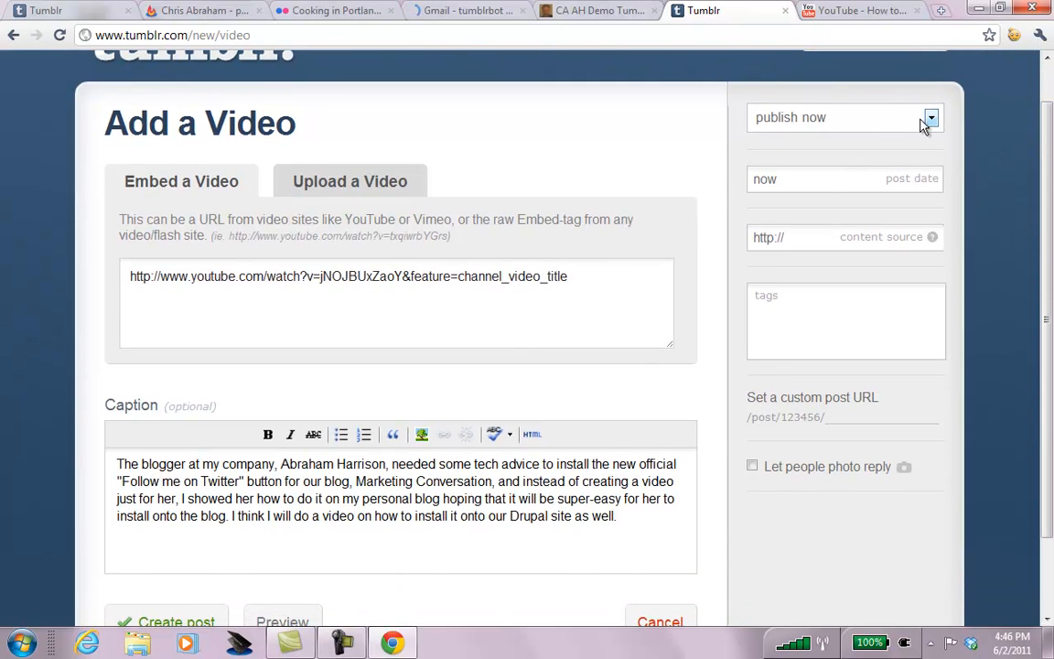
pyautogui.click(872, 237)
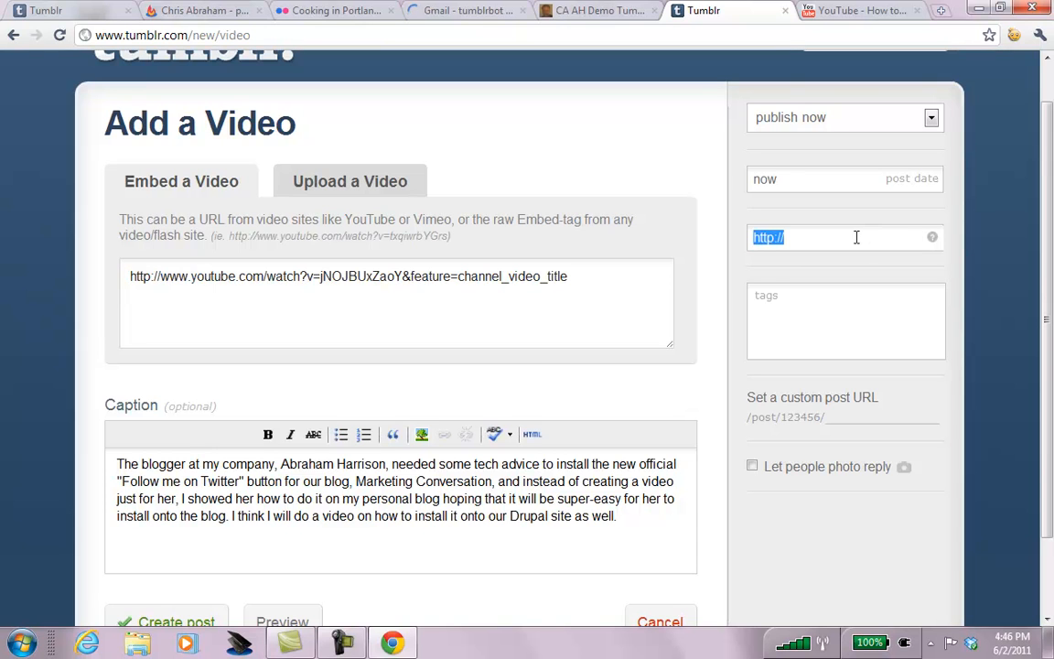
pyautogui.write('http://')
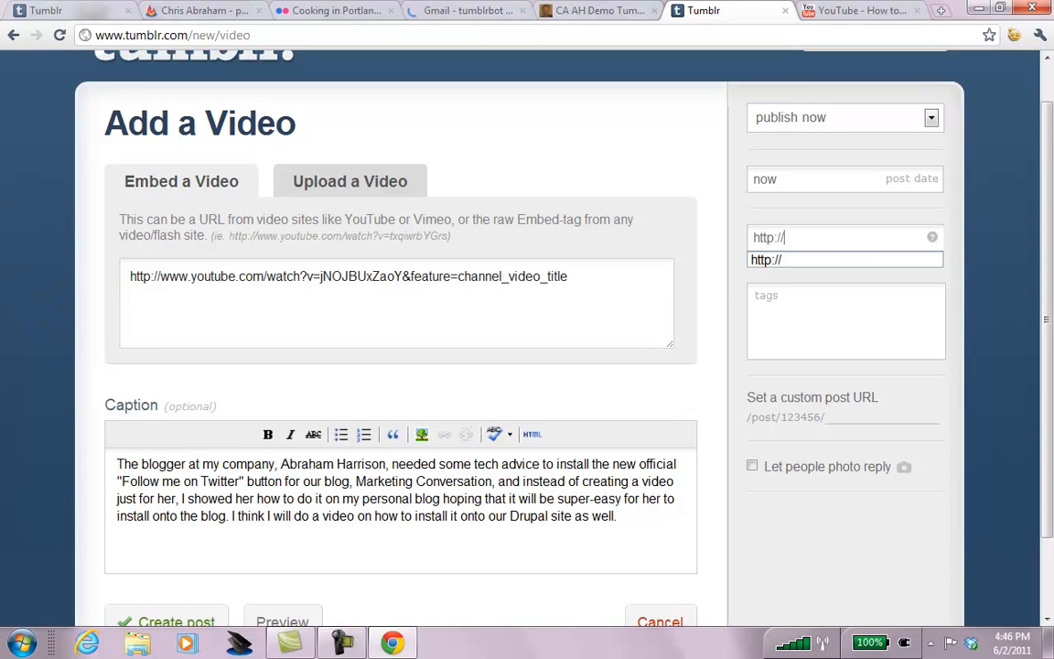
pyautogui.write('youtub')
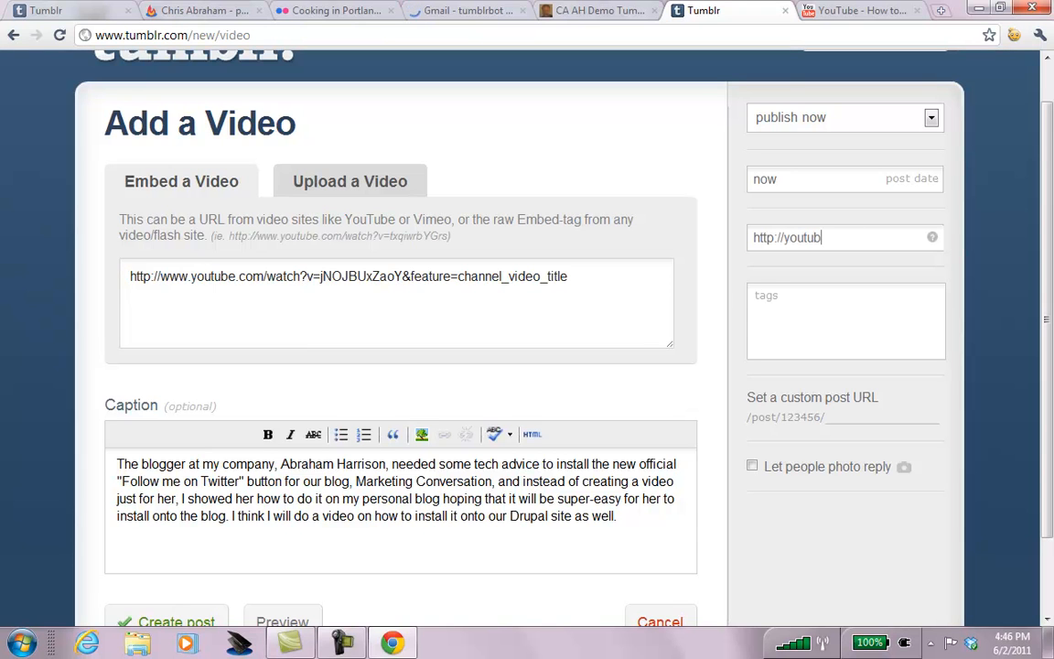
pyautogui.write('e.com/chrisabraham')
pyautogui.click(869, 309)
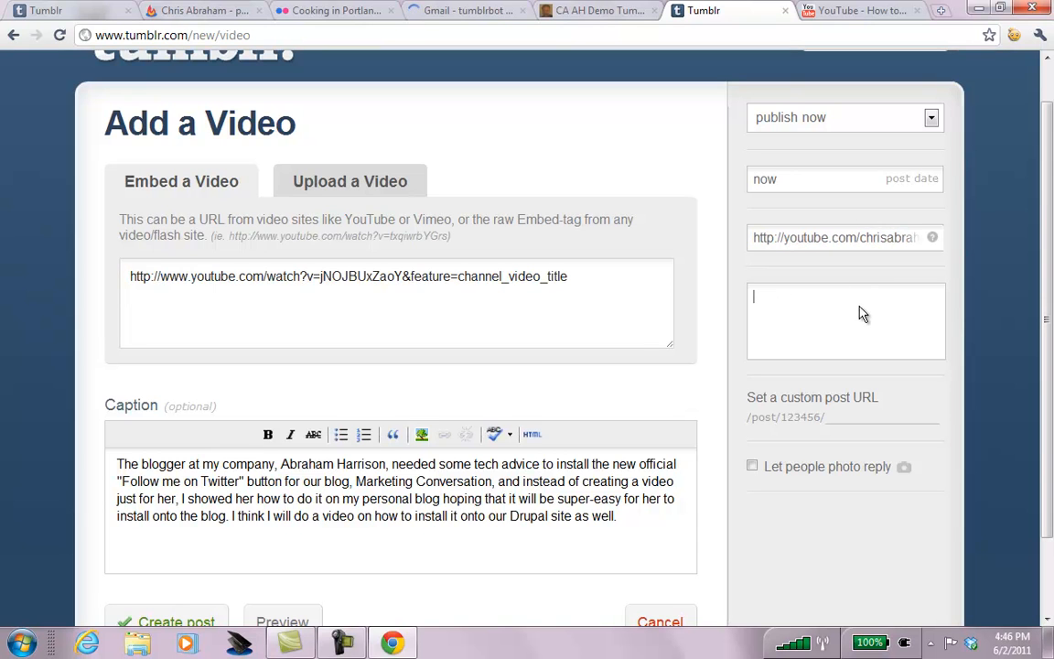
pyautogui.write('google +1')
pyautogui.press('Return')
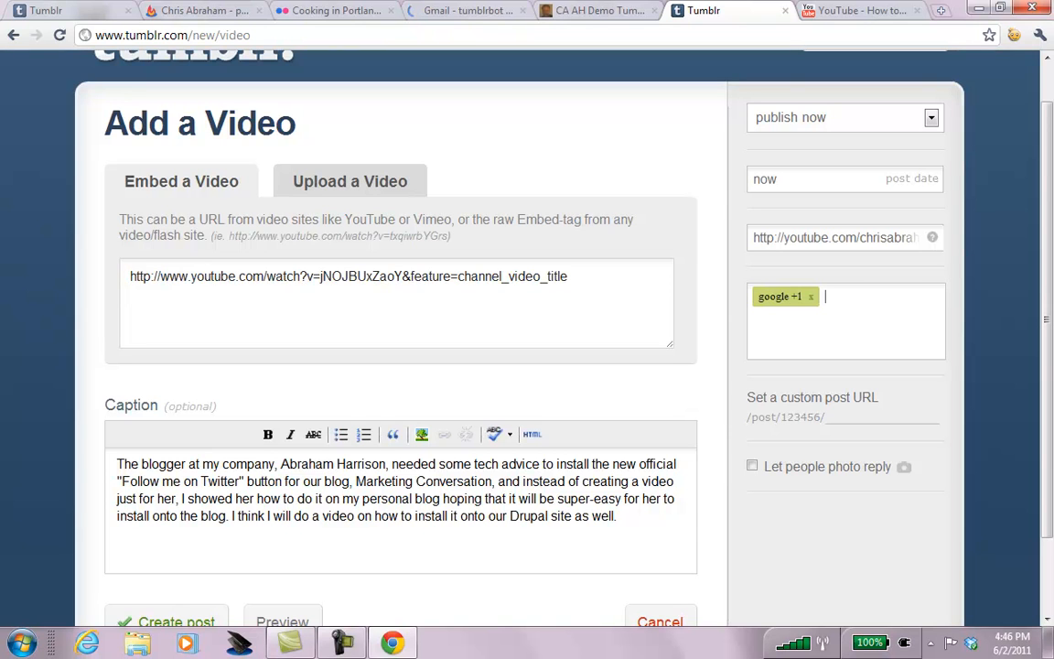
pyautogui.click(764, 468)
pyautogui.scroll(-2, 1048, 233)
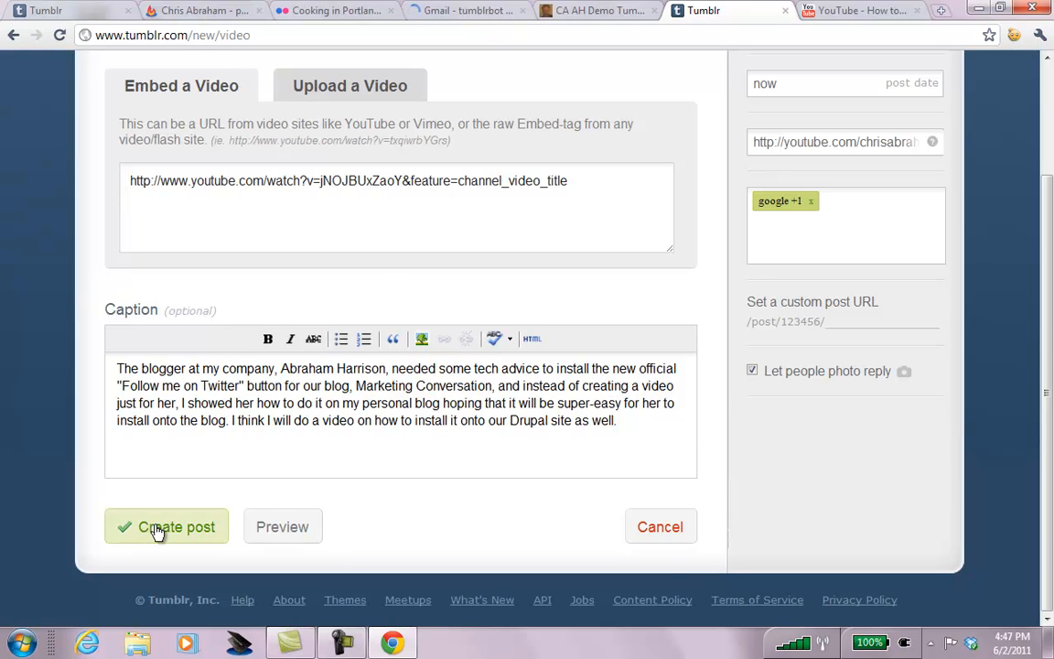
# Copy the YouTube video title to the start of the caption and make it bold.
pyautogui.click(829, 11)
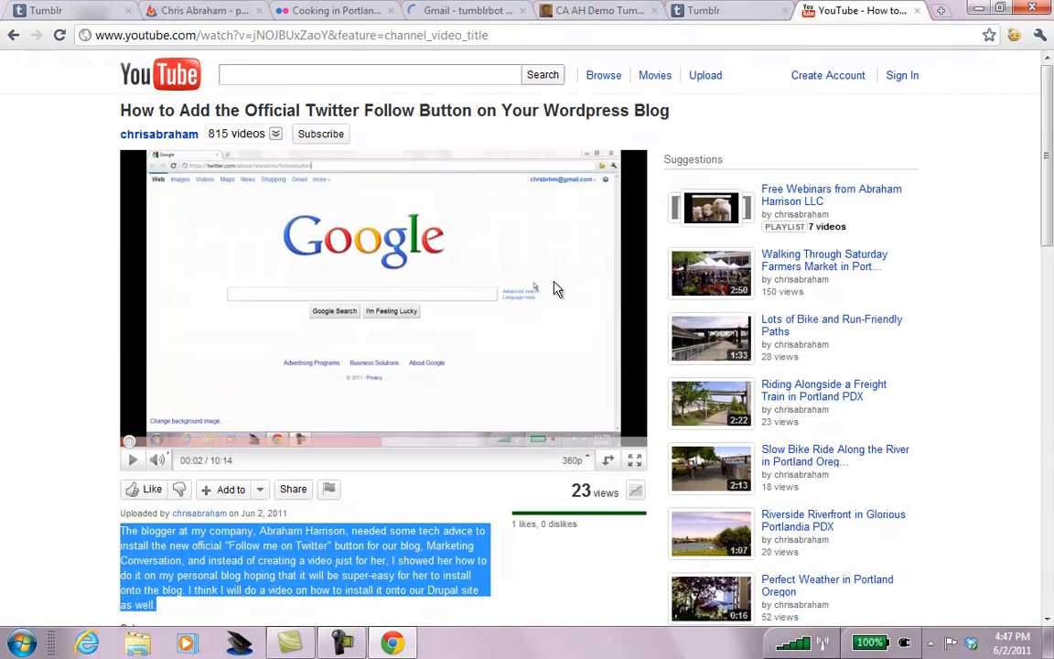
pyautogui.moveTo(119, 110); pyautogui.dragTo(670, 104)
pyautogui.hotkey('ctrl', 'c')
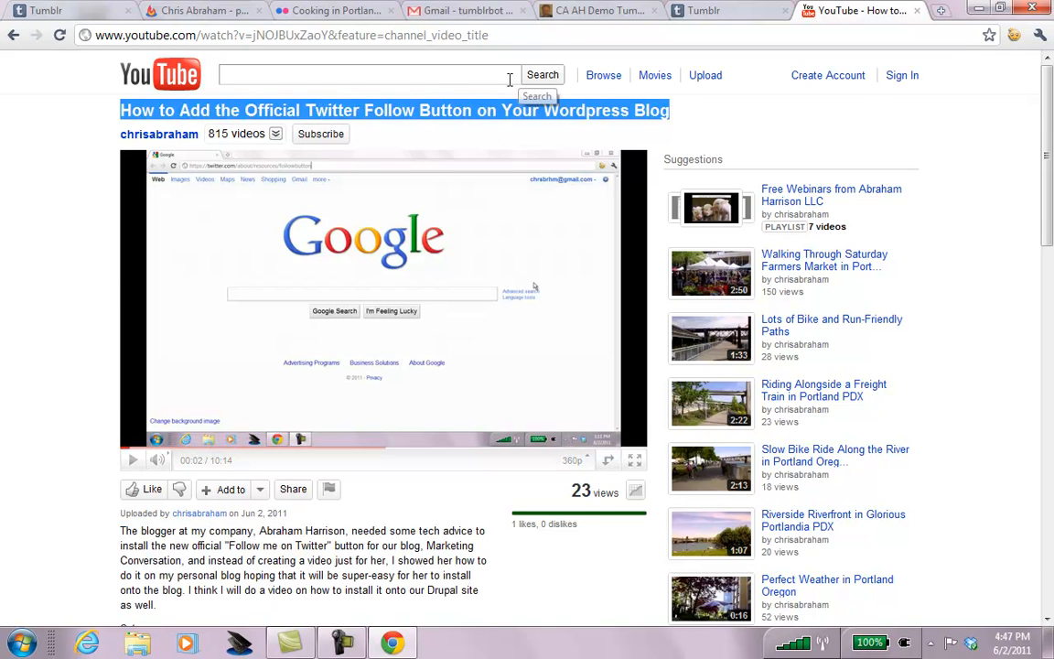
pyautogui.click(460, 71)
pyautogui.hotkey('ctrl', 'v')
pyautogui.hotkey('ctrl', 'a')
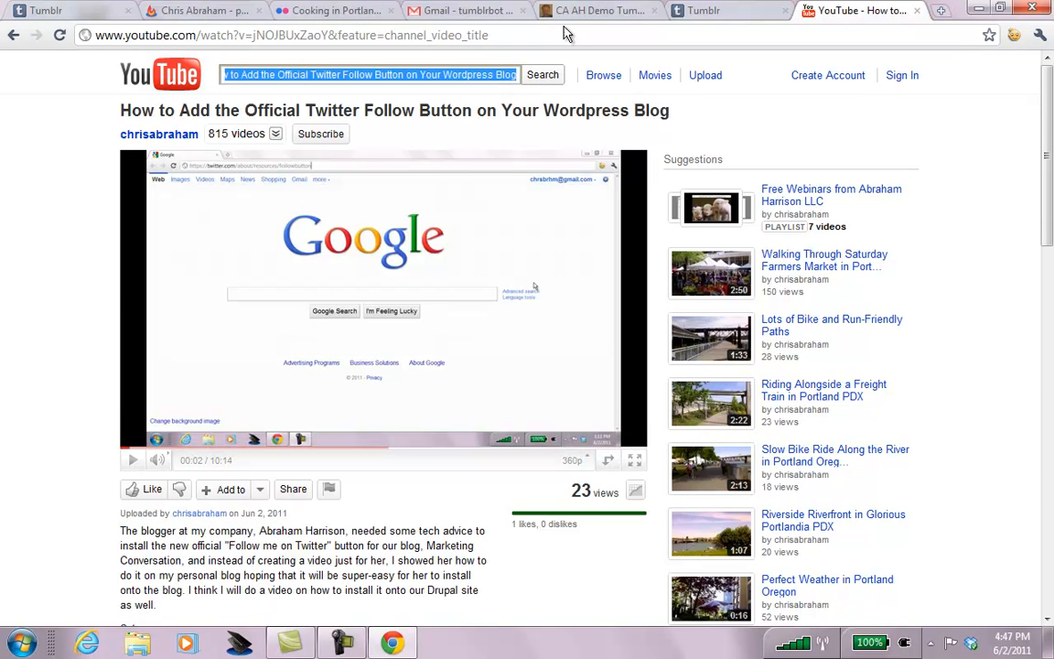
pyautogui.click(719, 11)
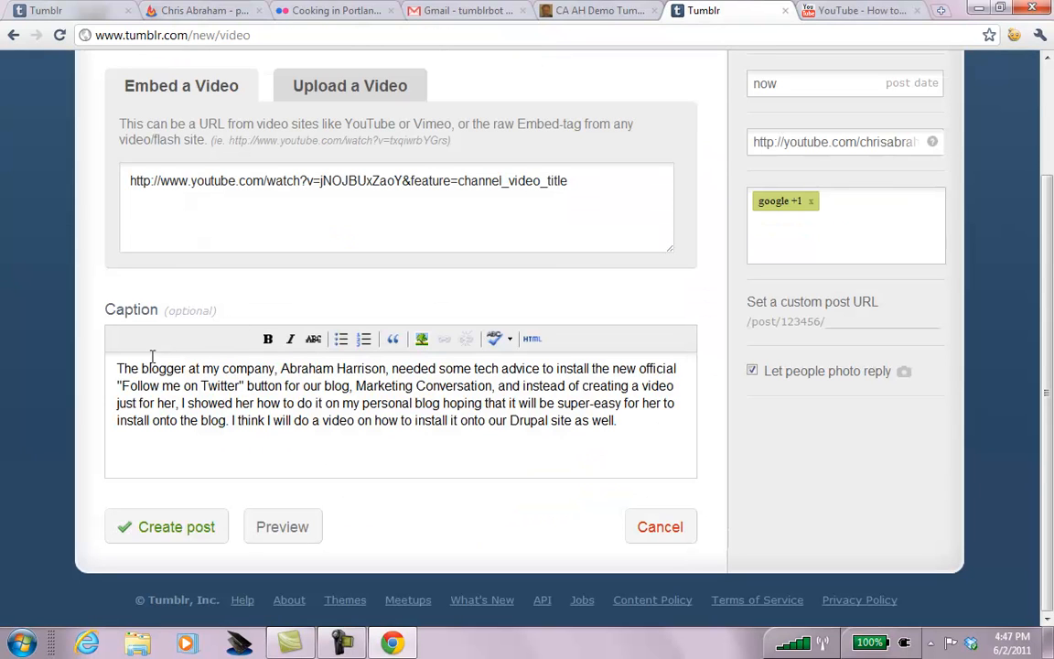
pyautogui.hotkey('ctrl', 'v')
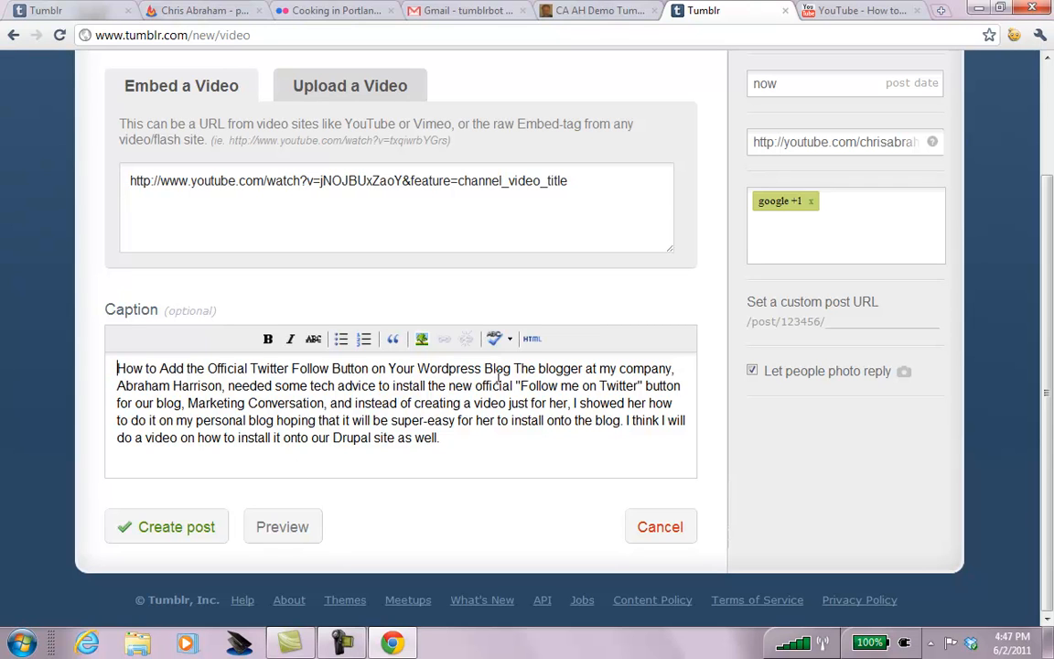
pyautogui.hotkey('shift', 'Home')
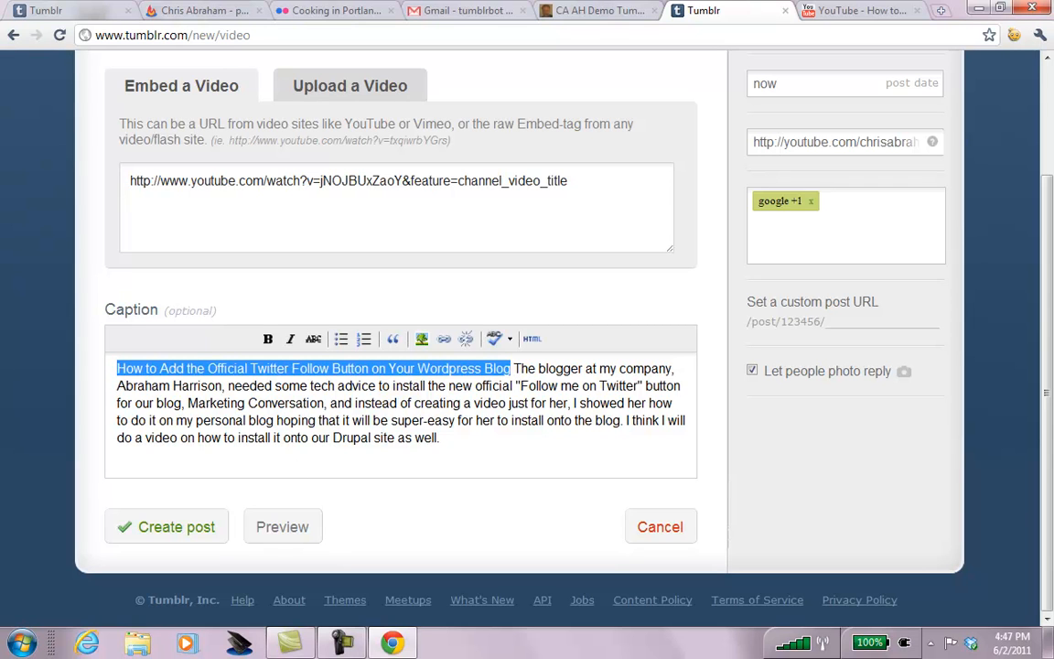
pyautogui.click(268, 339)
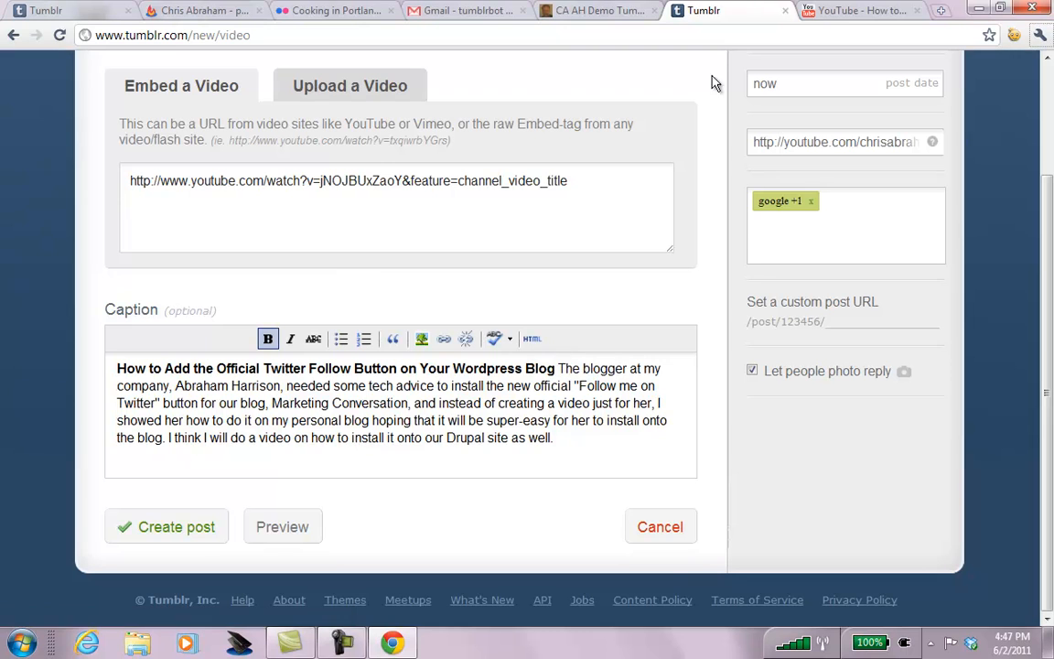
pyautogui.click(849, 13)
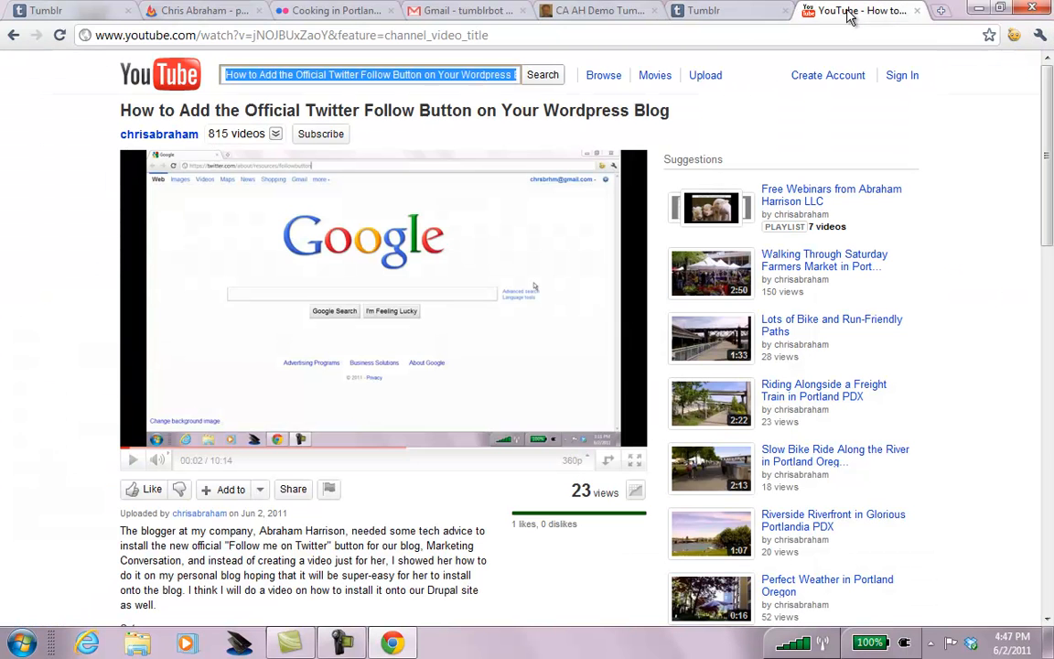
pyautogui.click(508, 34)
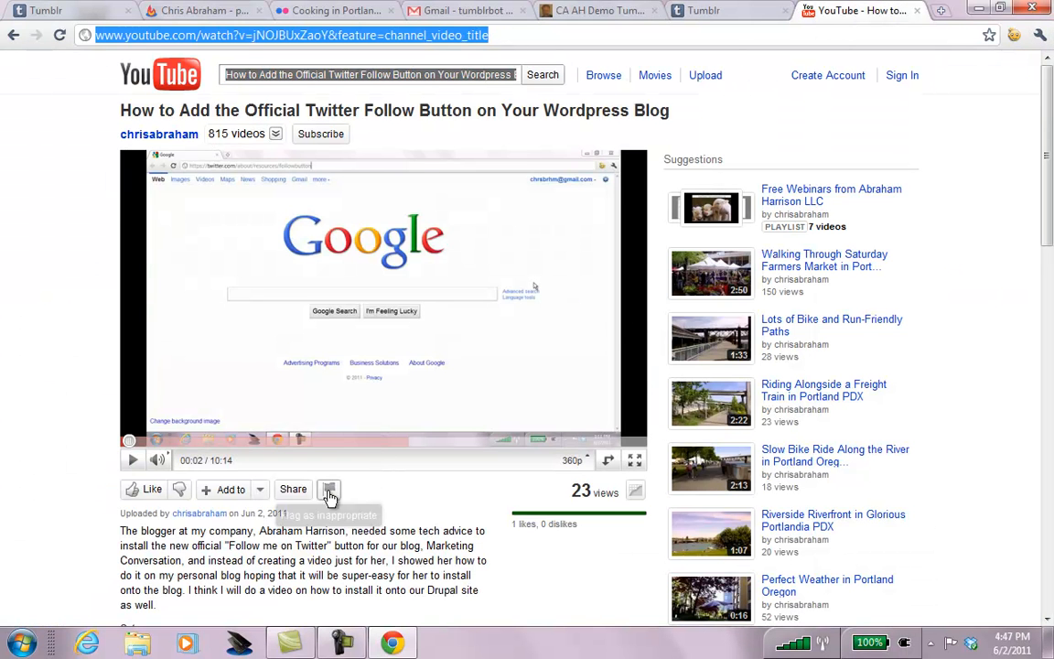
pyautogui.click(292, 489)
pyautogui.click(384, 548)
pyautogui.moveTo(384, 548); pyautogui.dragTo(91, 538)
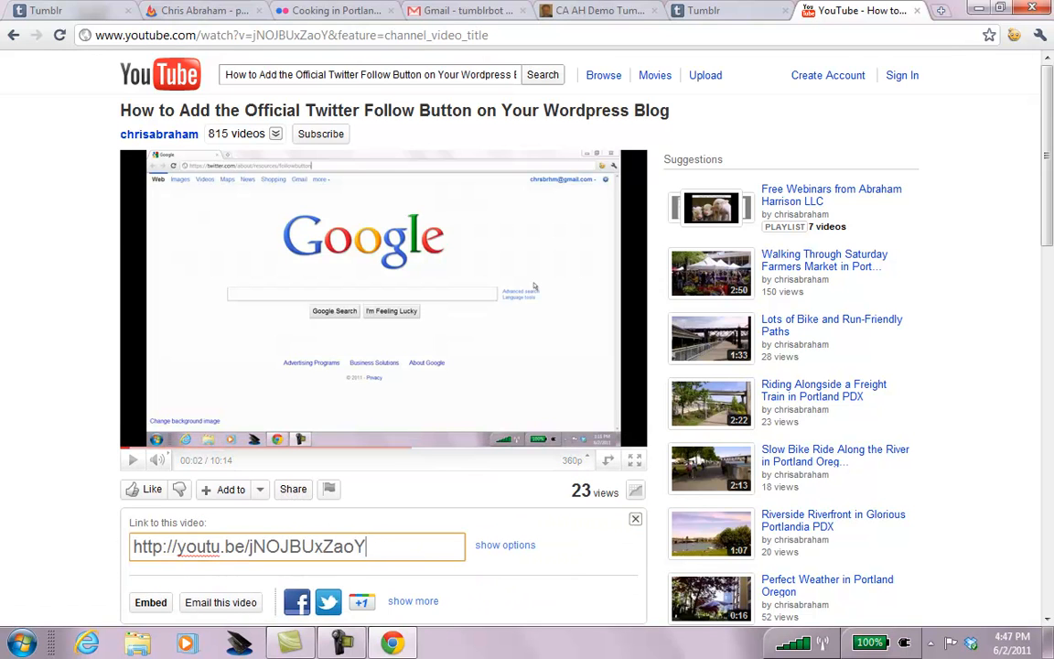
pyautogui.click(145, 540)
pyautogui.hotkey('ctrl', 'c')
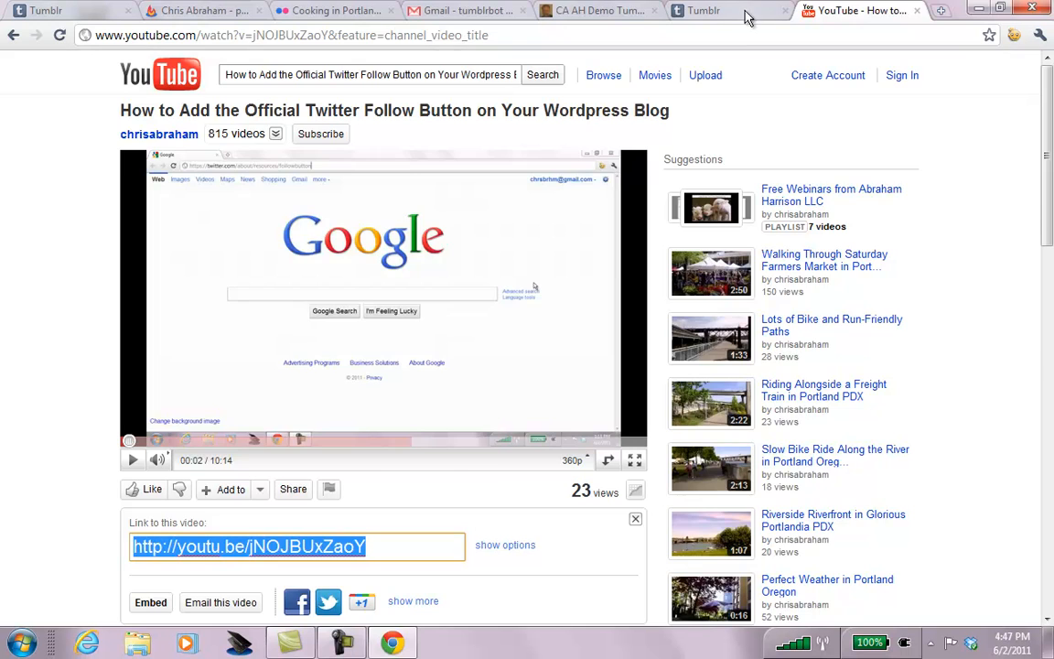
pyautogui.click(746, 11)
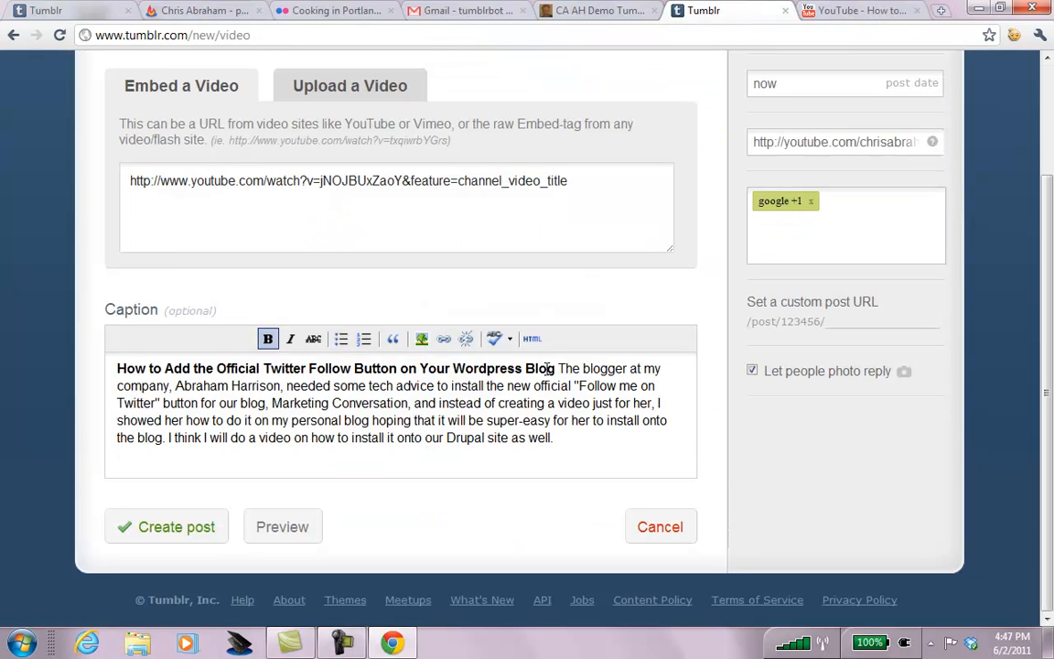
pyautogui.moveTo(557, 368); pyautogui.dragTo(117, 368)
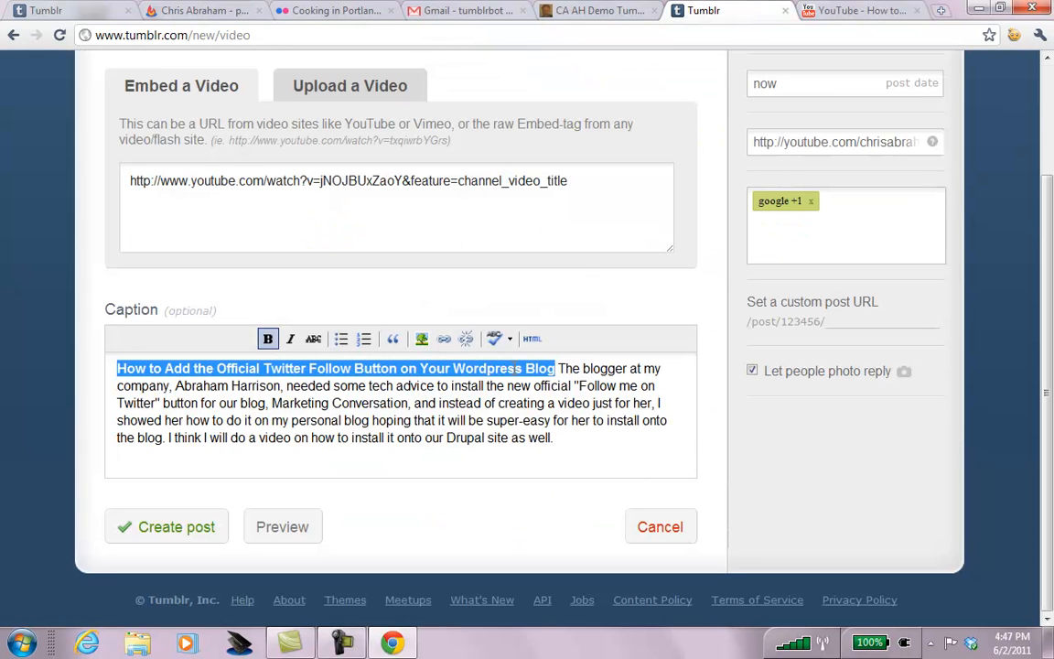
pyautogui.click(444, 339)
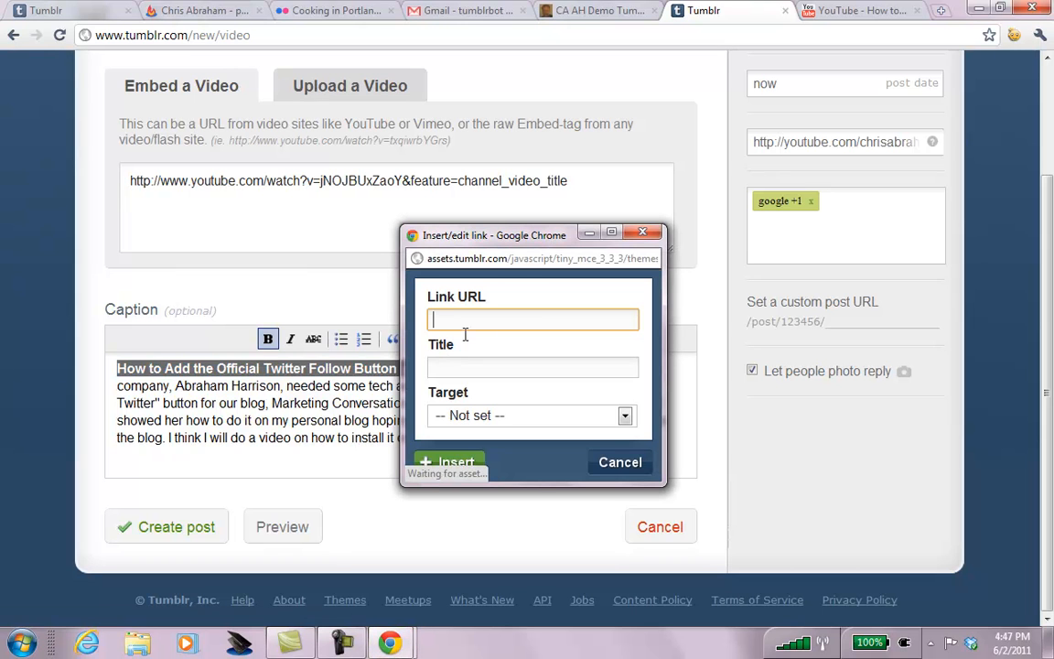
pyautogui.hotkey('ctrl', 'v')
pyautogui.click(449, 462)
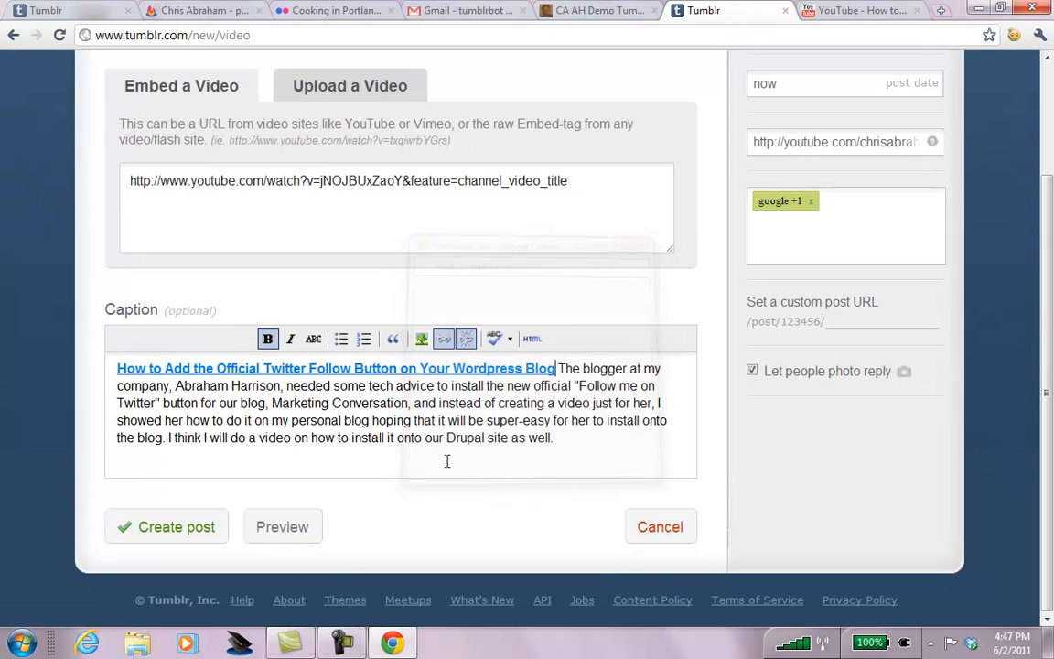
pyautogui.click(165, 531)
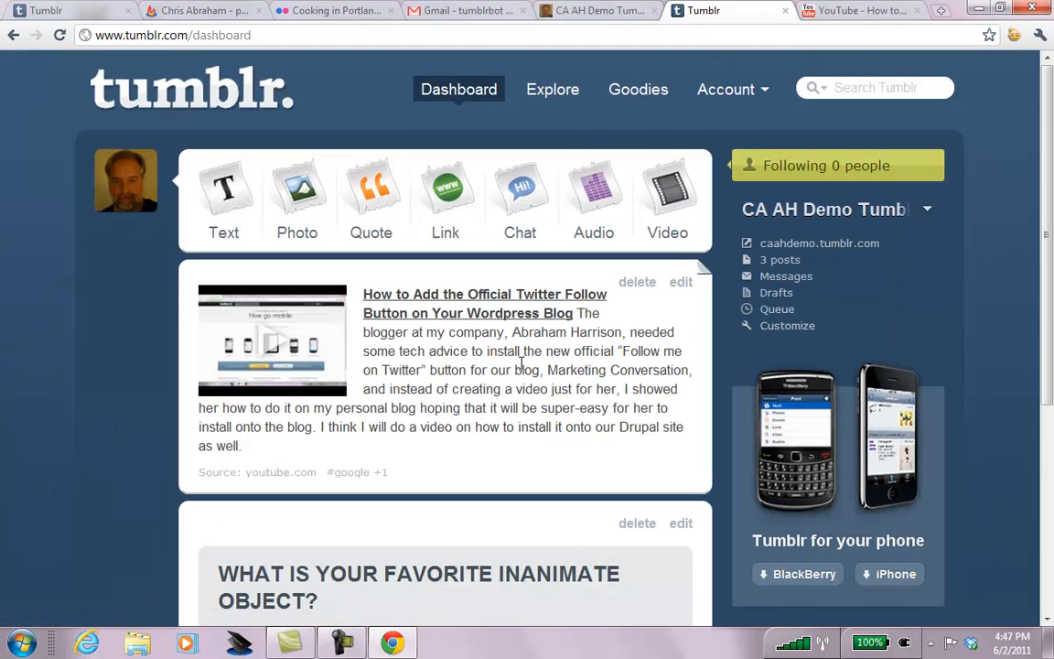
# Play the new post's embedded YouTube video on the dashboard and pause it at 00:06.
pyautogui.click(276, 342)
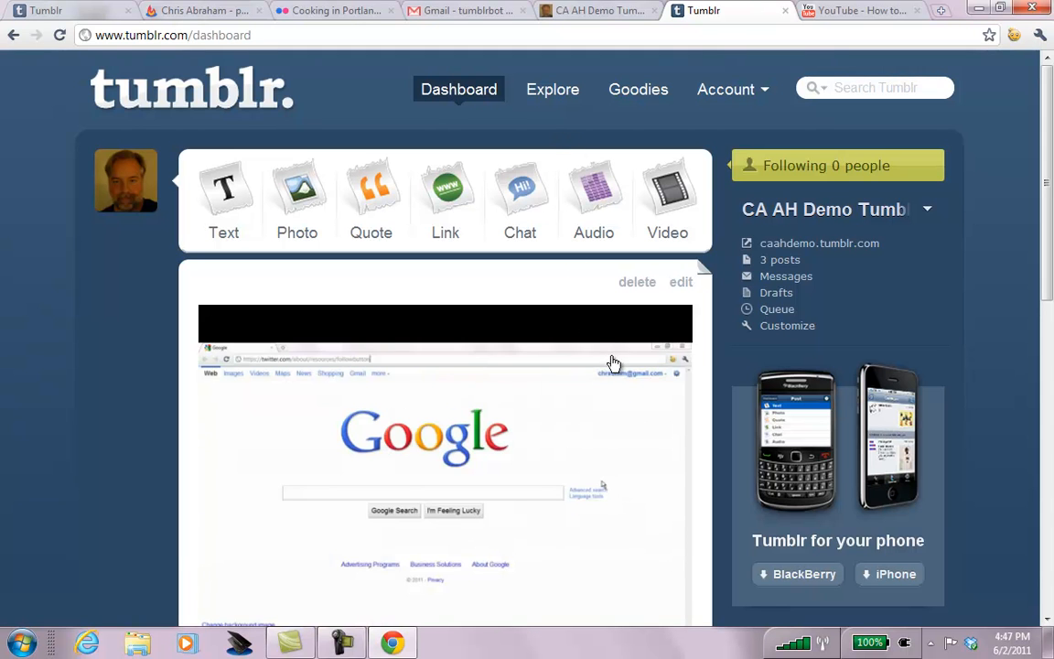
pyautogui.scroll(-1, 1052, 230)
pyautogui.moveTo(1053, 231); pyautogui.dragTo(1051, 320)
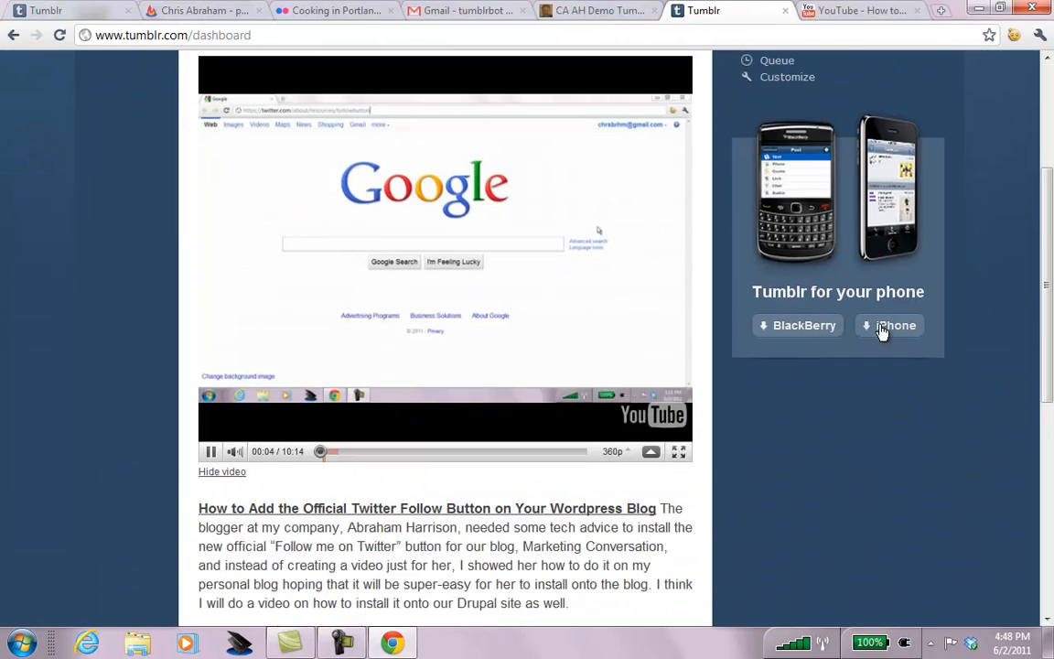
pyautogui.click(210, 456)
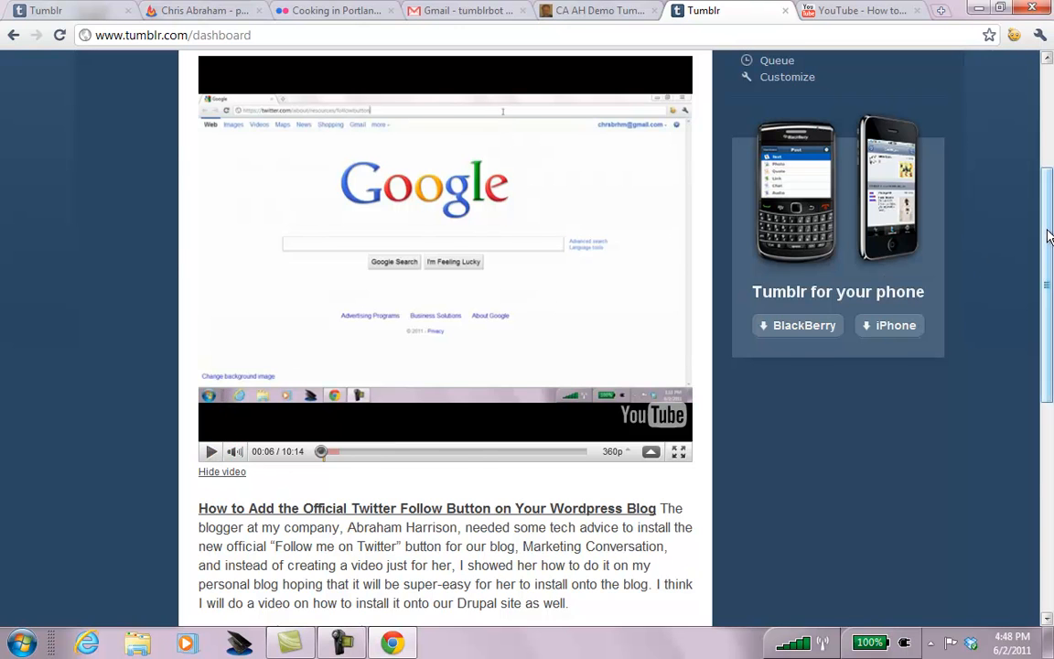
# Begin a Tumblr audio post using the External source option, then open a blank tab.
pyautogui.click(1049, 102)
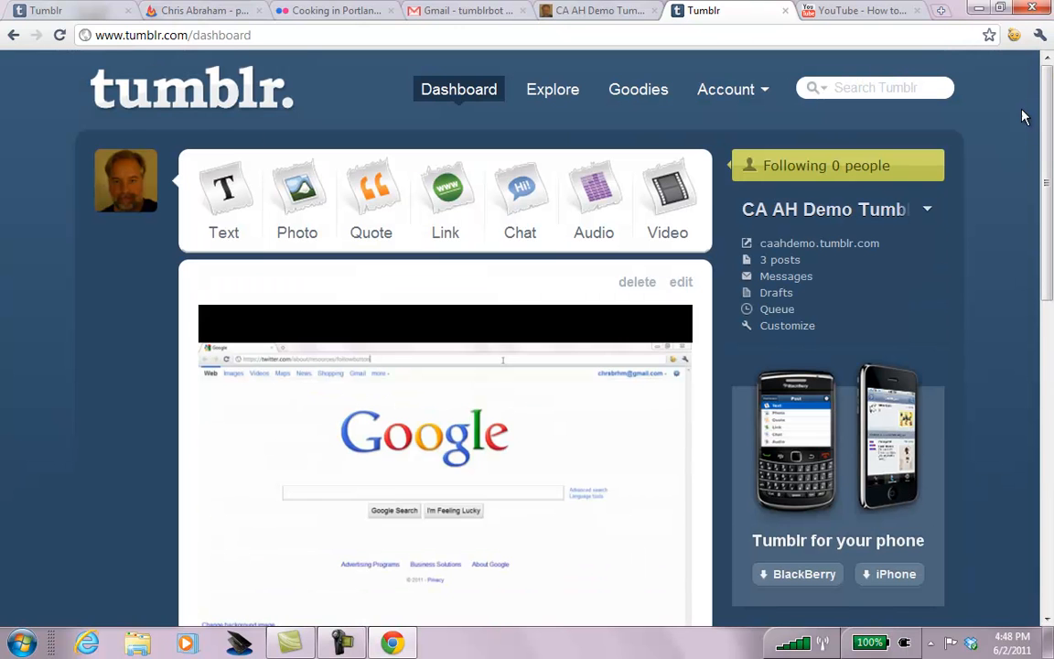
pyautogui.click(602, 187)
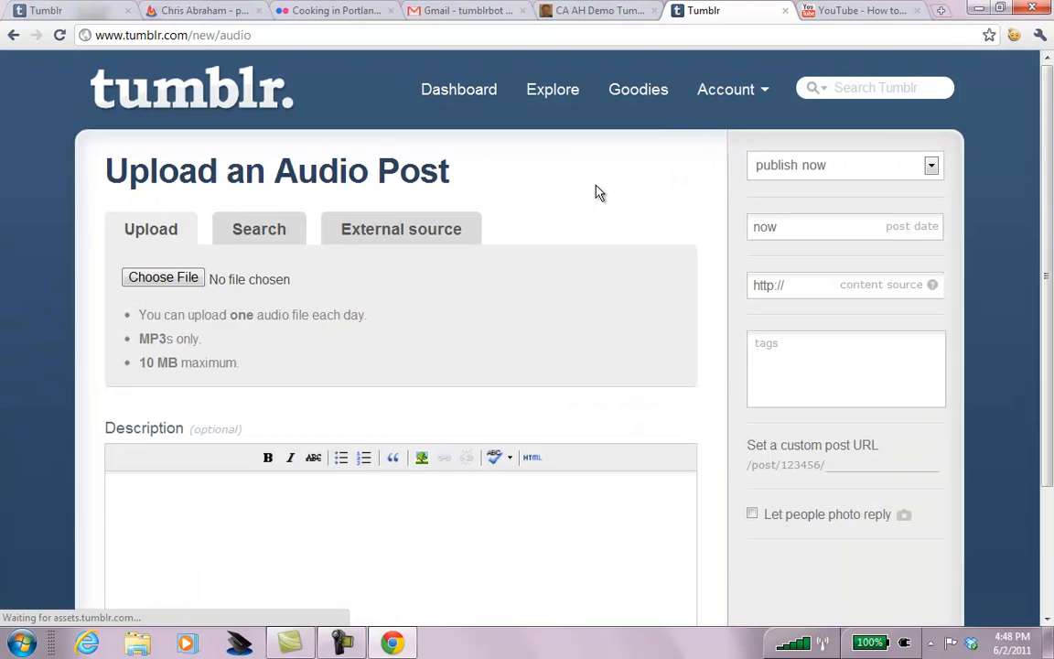
pyautogui.click(372, 220)
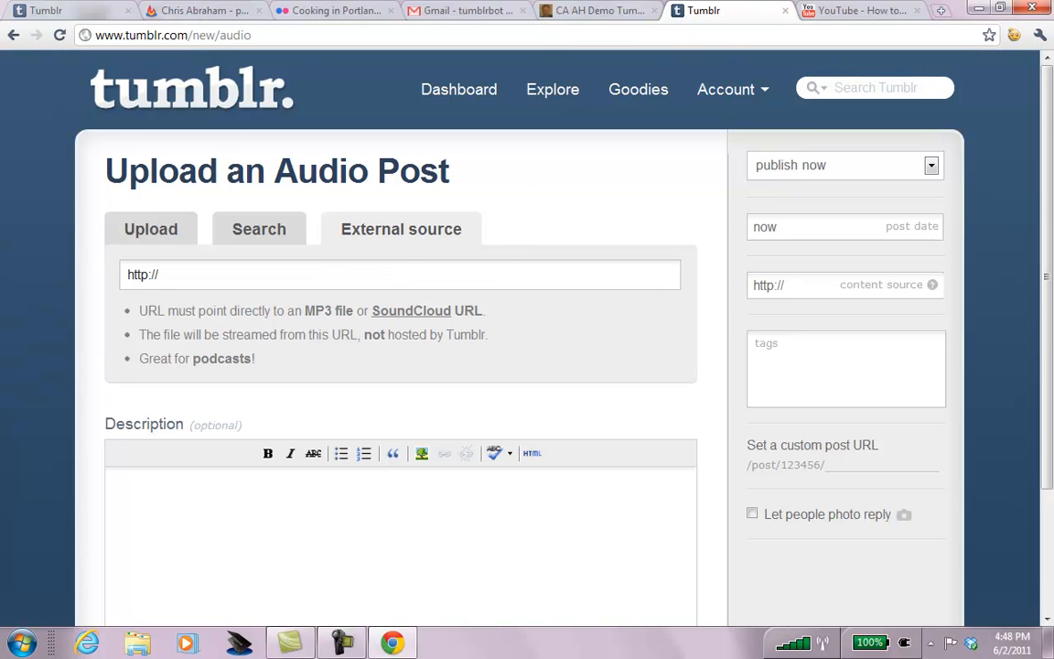
pyautogui.hotkey('ctrl', 't')
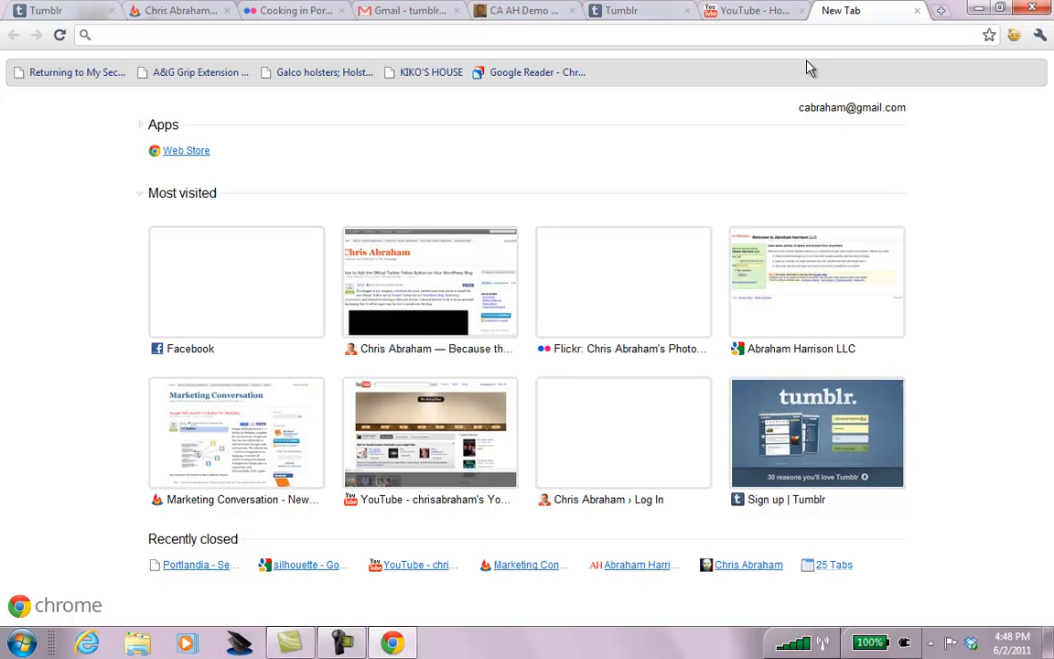
# On hillmole.com, open the first archived post and copy its ch1dupefool.mp3 Listen link address.
pyautogui.write('hi')
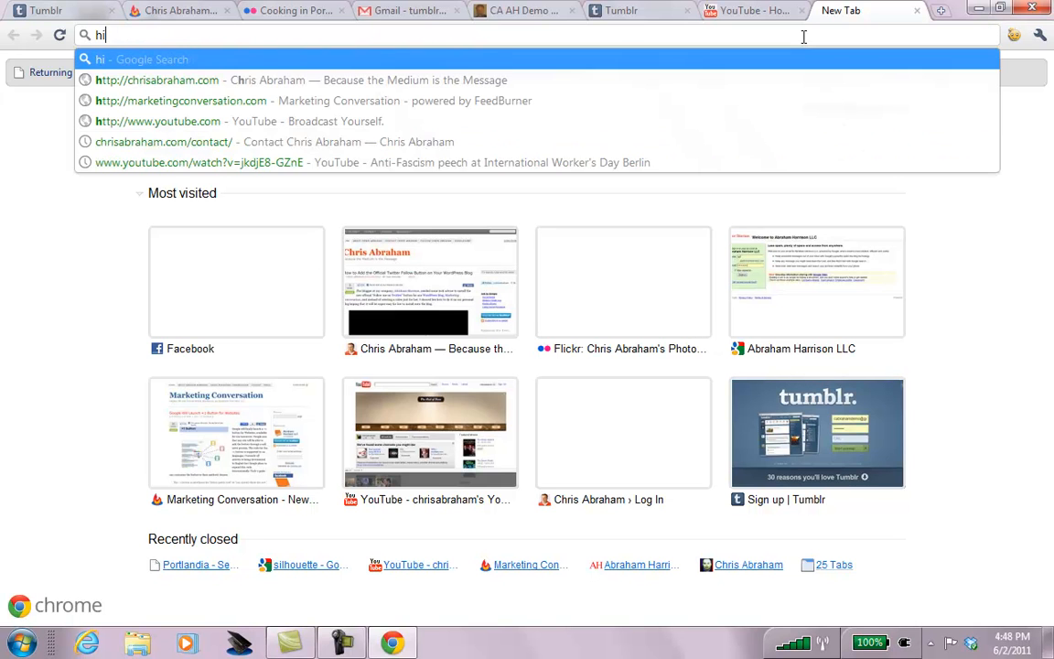
pyautogui.write('llmole.com')
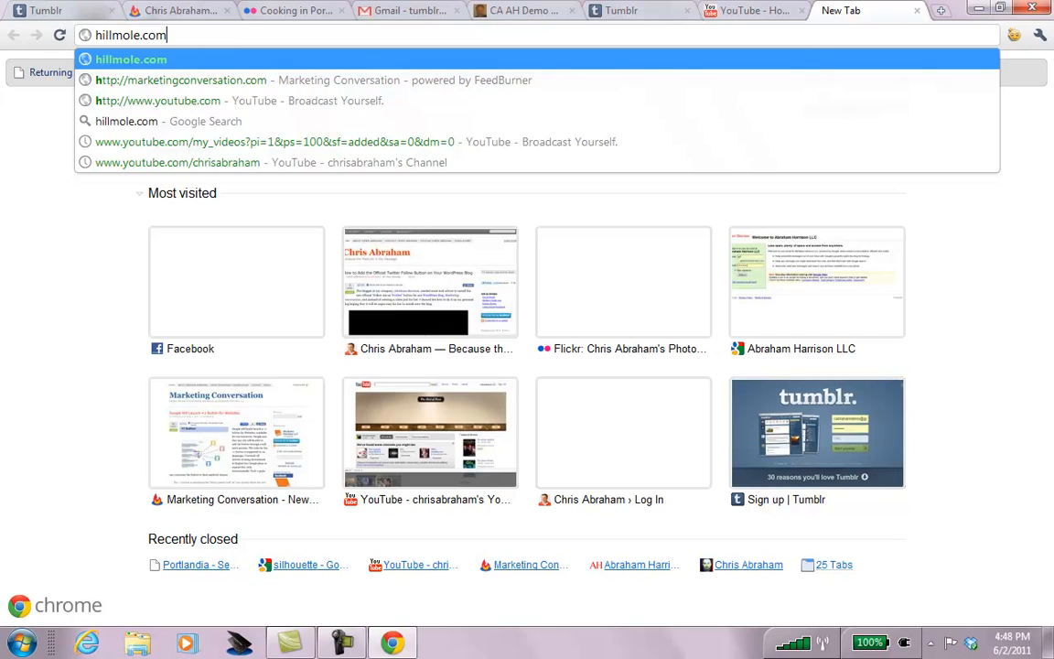
pyautogui.press('Return')
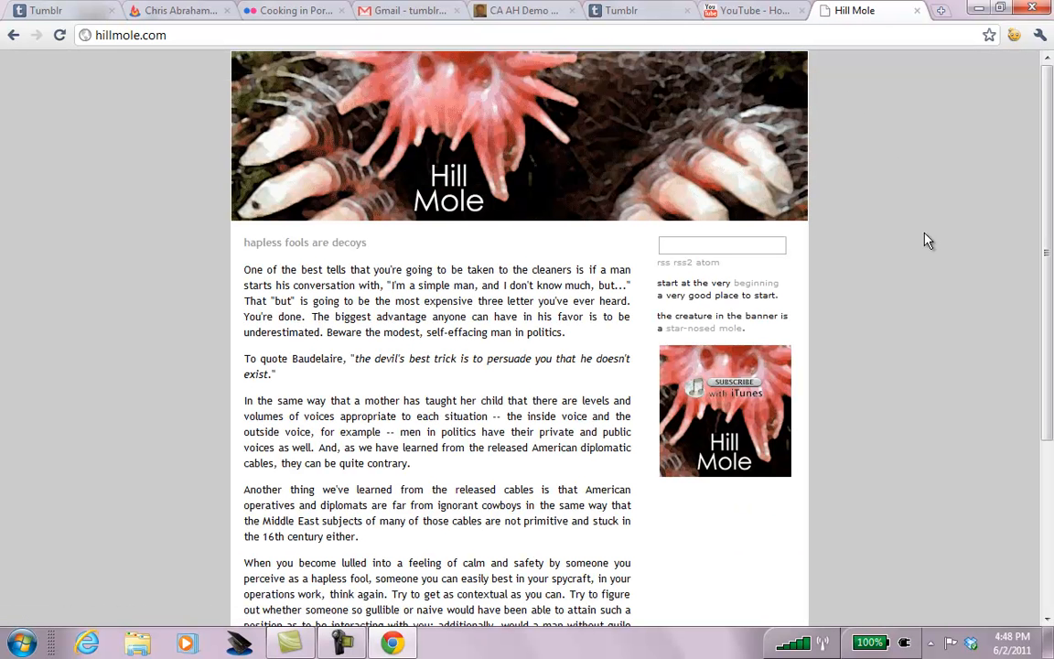
pyautogui.moveTo(1046, 114); pyautogui.dragTo(1046, 289)
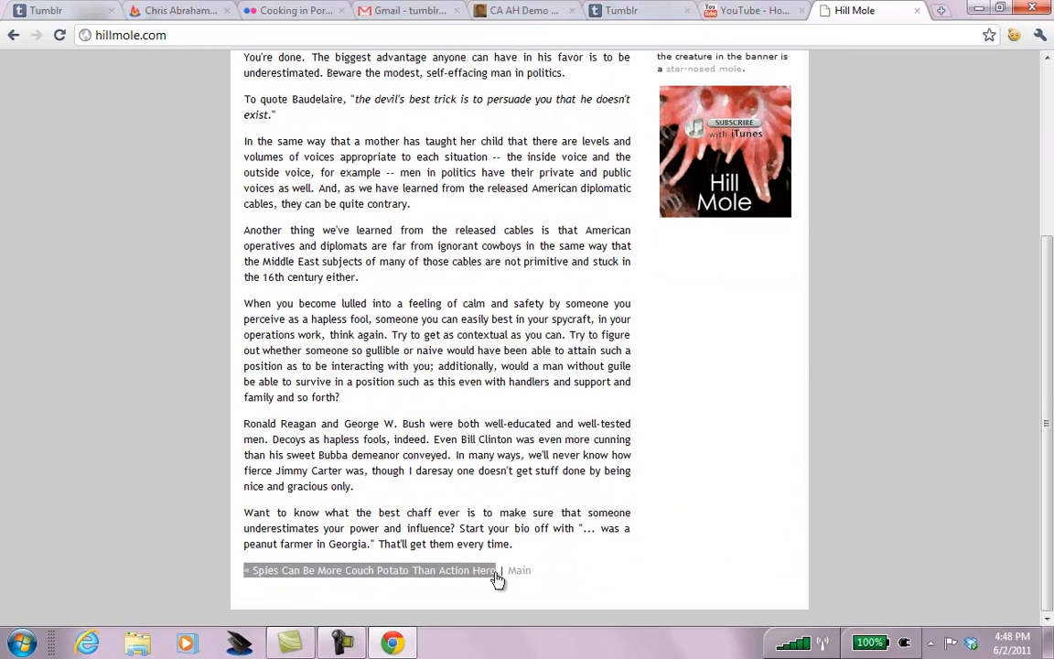
pyautogui.click(1045, 101)
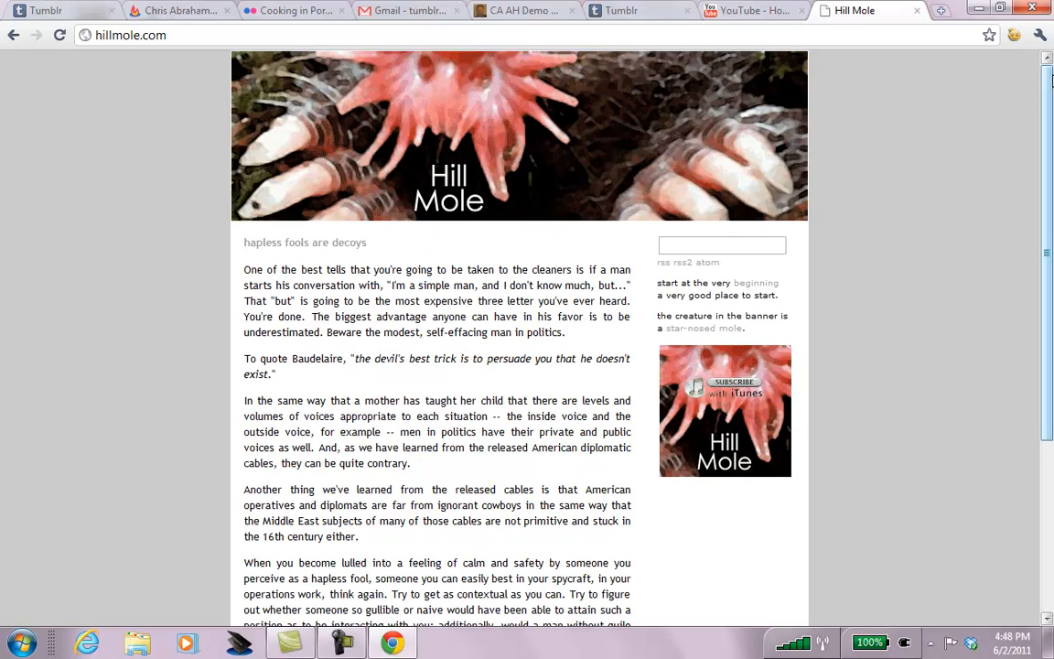
pyautogui.click(759, 284)
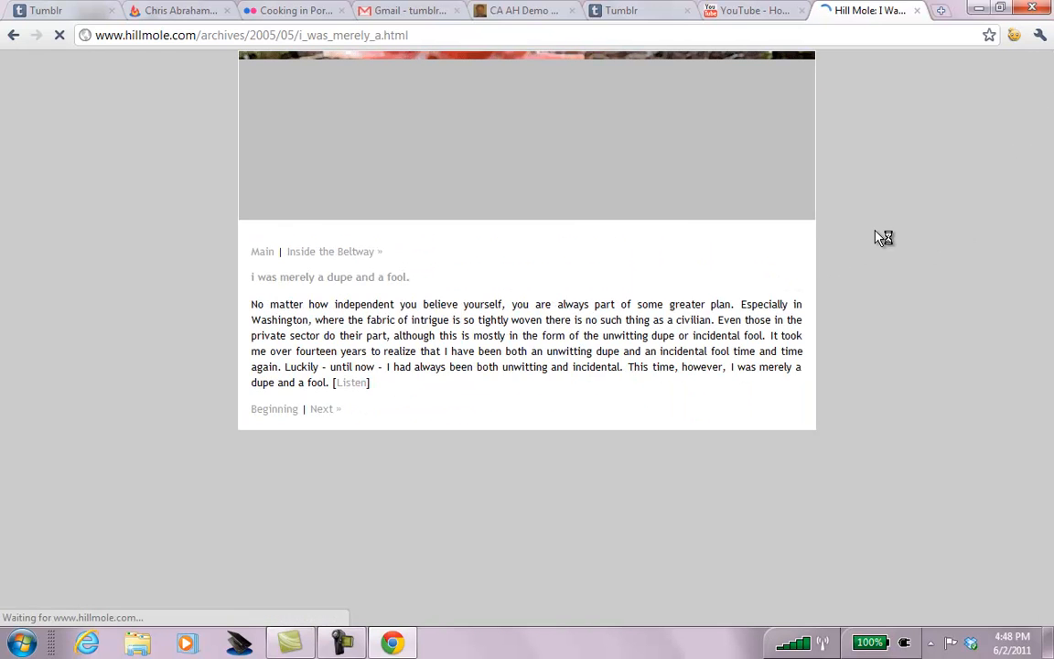
pyautogui.rightClick(351, 385)
pyautogui.press('Down')
pyautogui.press('Down')
pyautogui.press('Down')
pyautogui.press('Down')
pyautogui.press('Down')
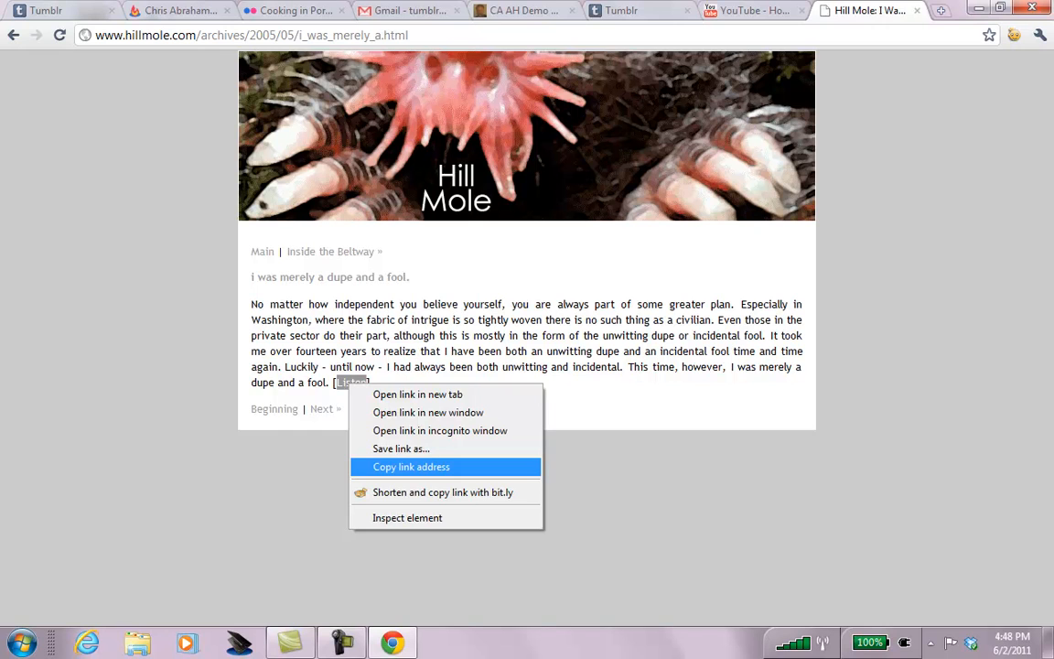
pyautogui.press('Return')
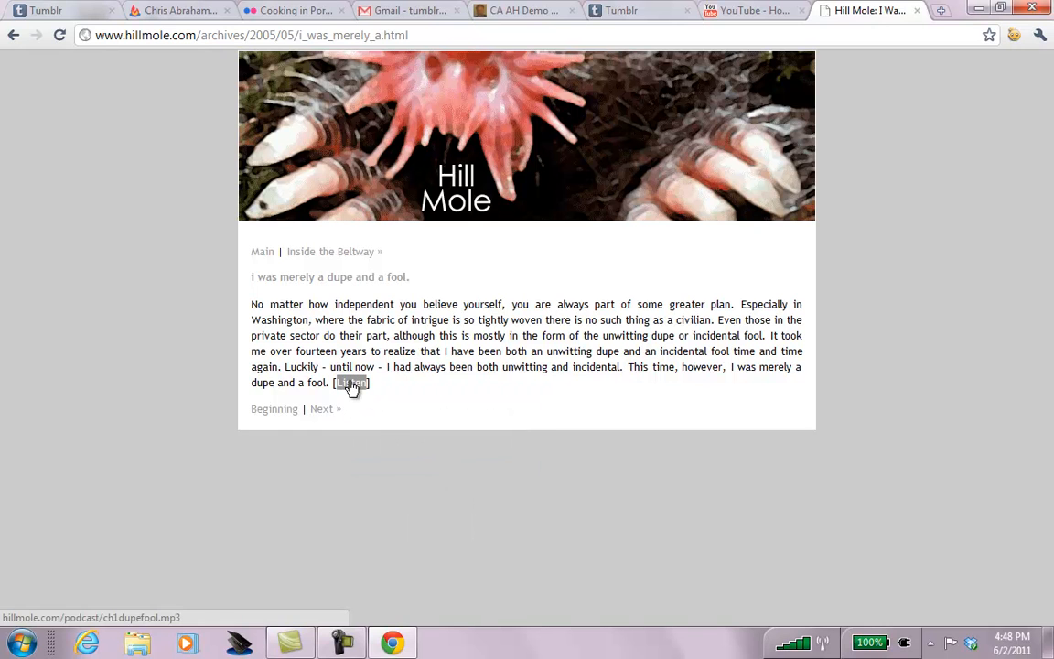
pyautogui.click(426, 34)
pyautogui.write('http://hillmole.com/podcast/ch1dupefool.mp3')
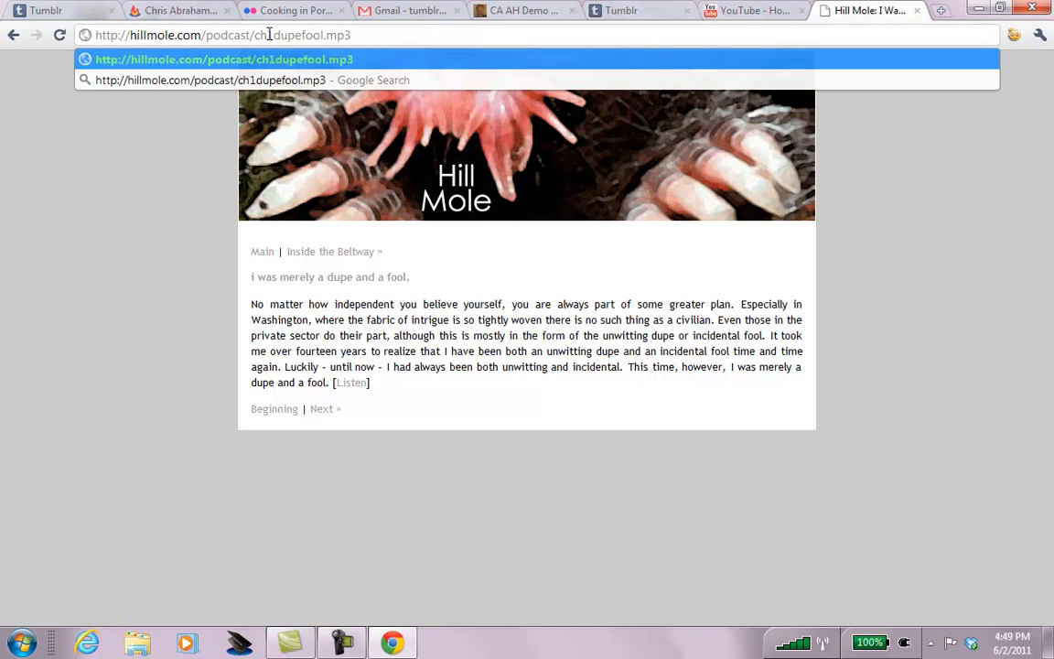
pyautogui.hotkey('ctrl', 'a')
pyautogui.hotkey('ctrl', 'c')
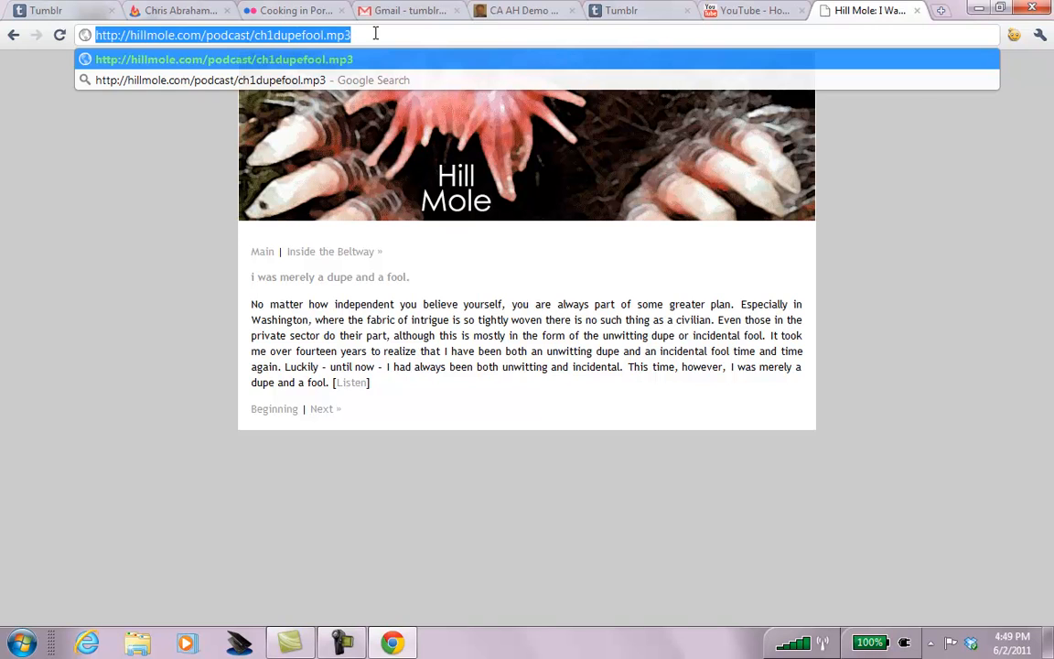
pyautogui.click(749, 17)
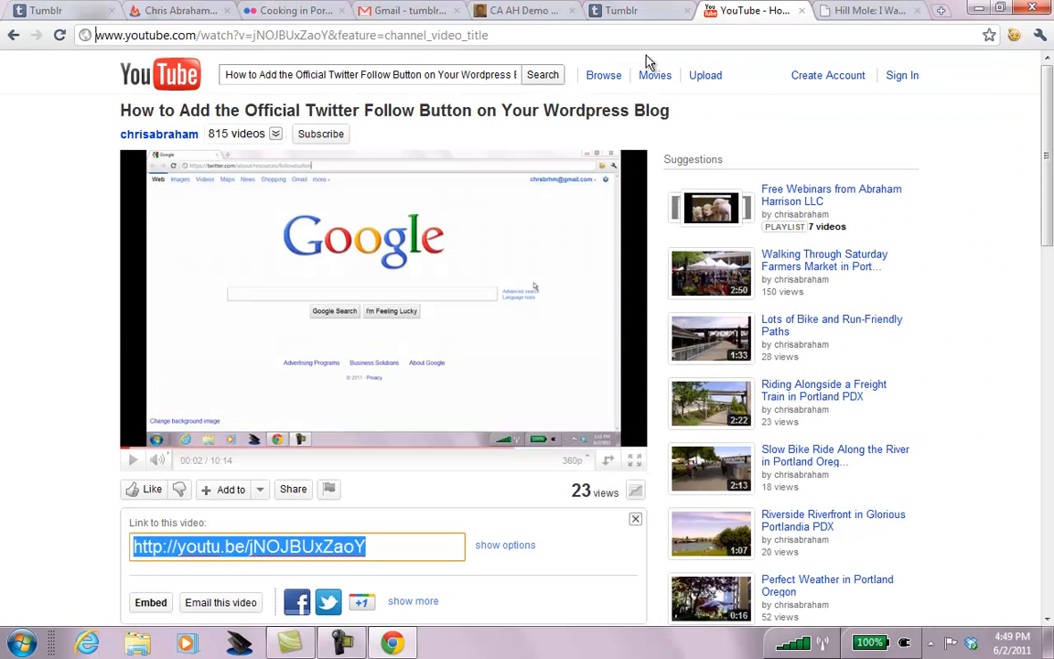
# Paste the ch1dupefool.mp3 address as audio source and the Hill Mole post text as description.
pyautogui.click(621, 18)
pyautogui.click(427, 281)
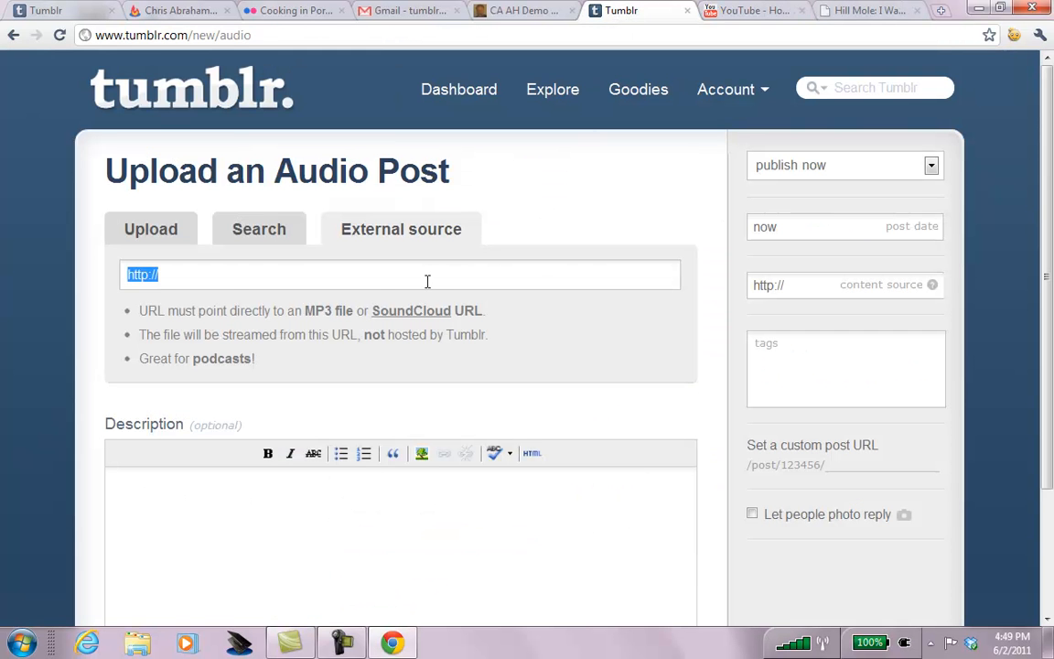
pyautogui.hotkey('ctrl', 'v')
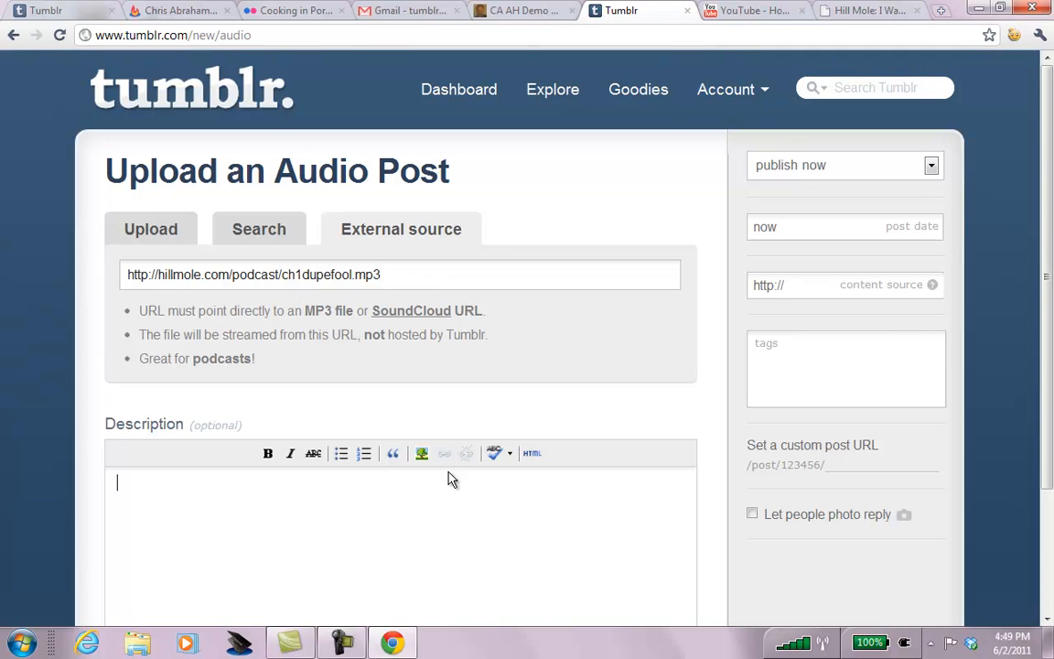
pyautogui.click(828, 13)
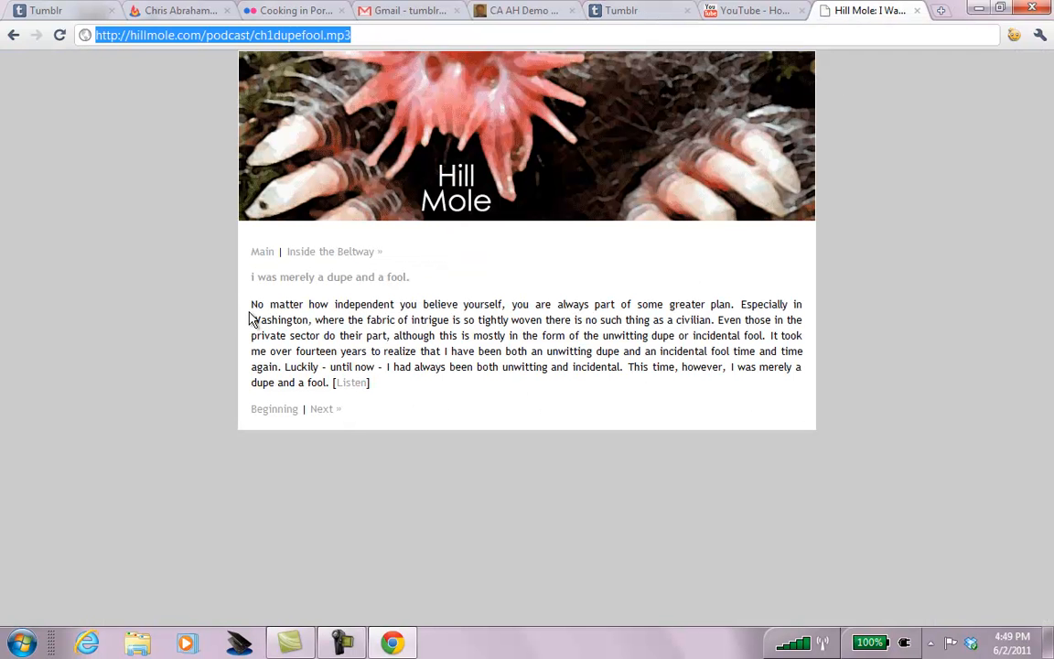
pyautogui.moveTo(370, 383); pyautogui.dragTo(253, 277)
pyautogui.hotkey('ctrl', 'c')
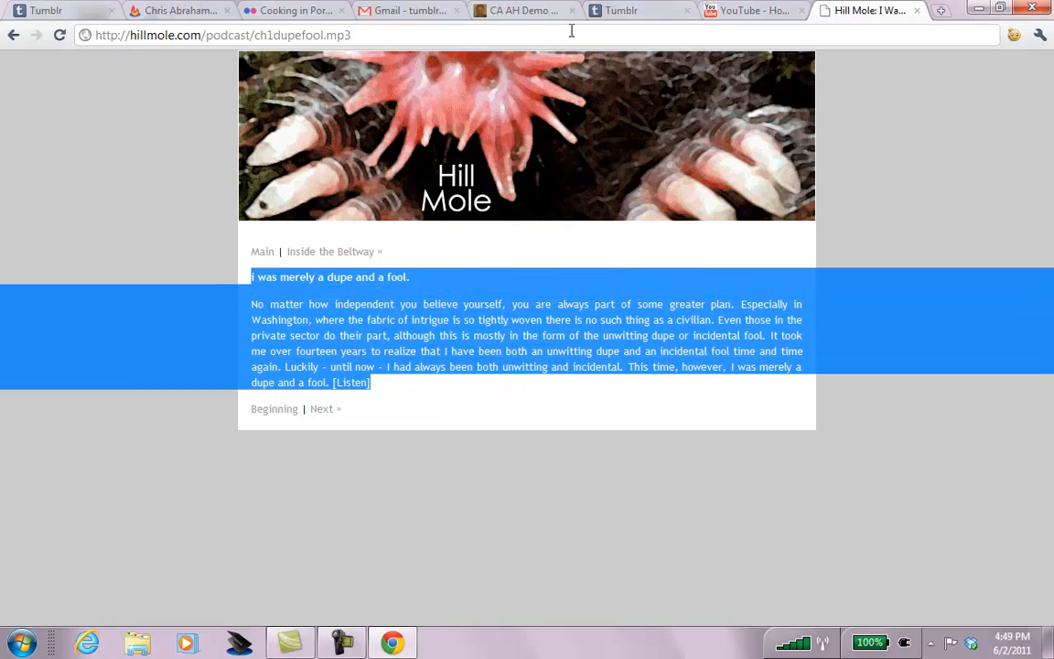
pyautogui.click(611, 11)
pyautogui.hotkey('ctrl', 'v')
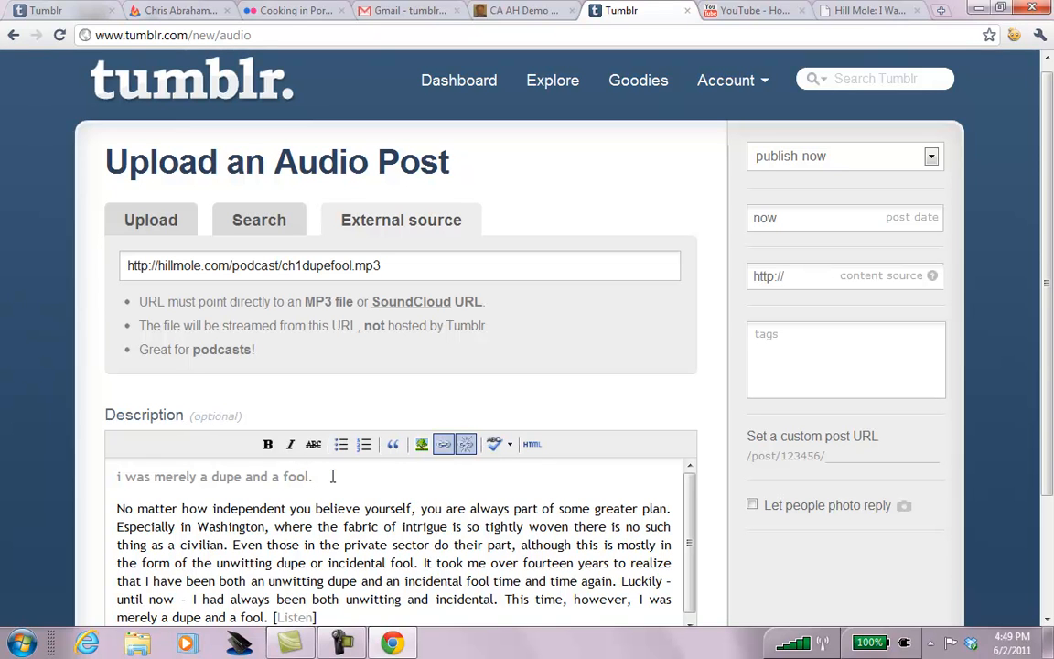
# Remove stray characters so the description's title line merges into its body paragraph.
pyautogui.press('BackSpace')
pyautogui.press('BackSpace')
pyautogui.press('BackSpace')
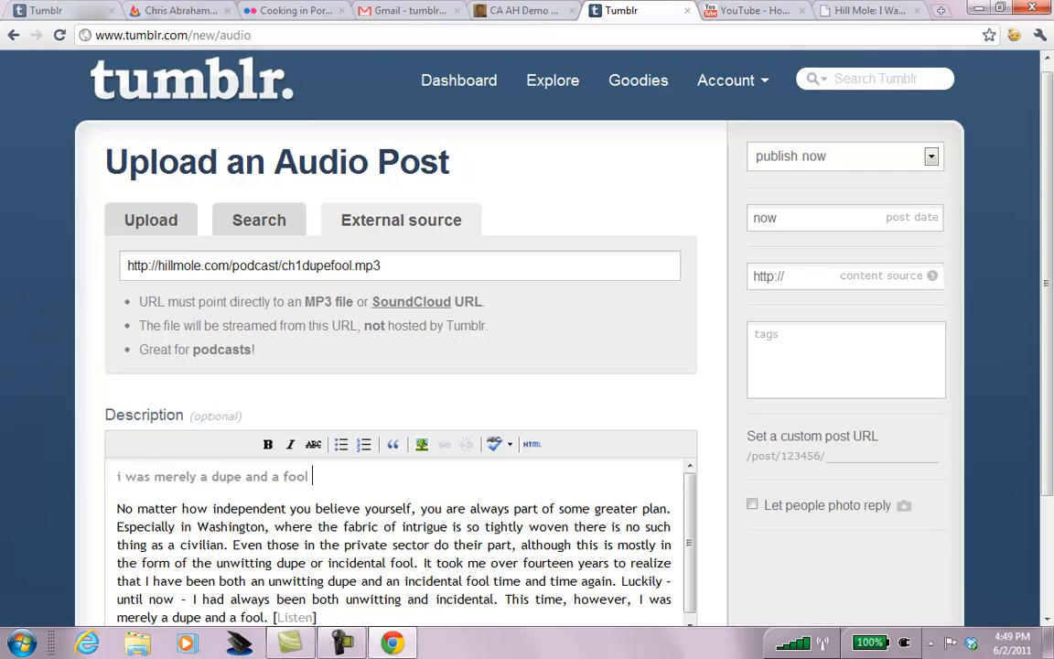
pyautogui.click(313, 508)
pyautogui.press('Home')
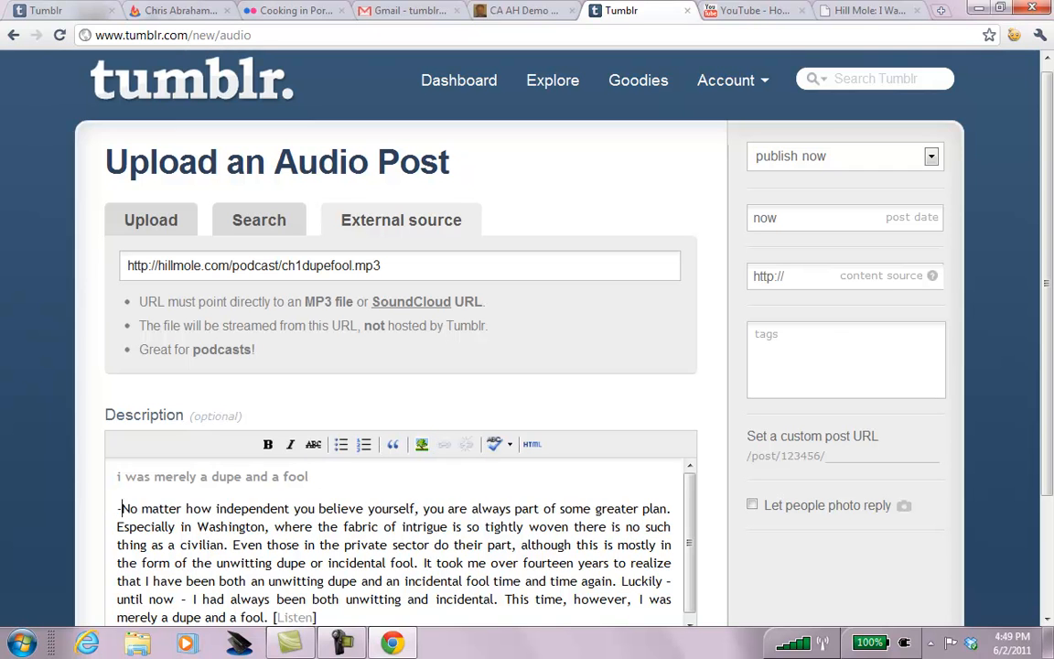
pyautogui.write('--')
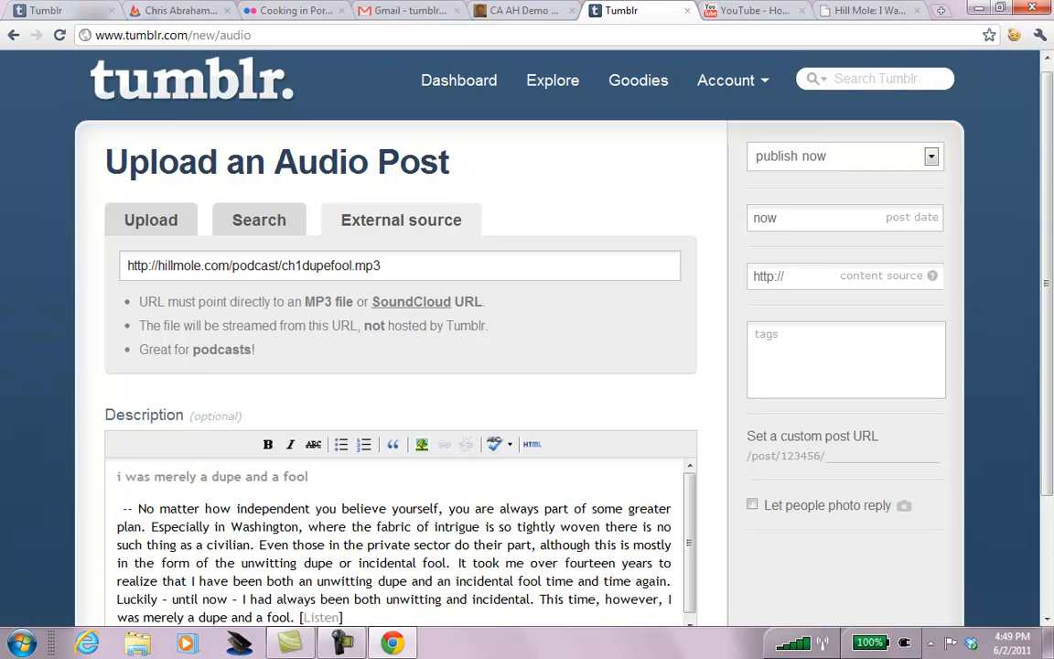
pyautogui.press('BackSpace')
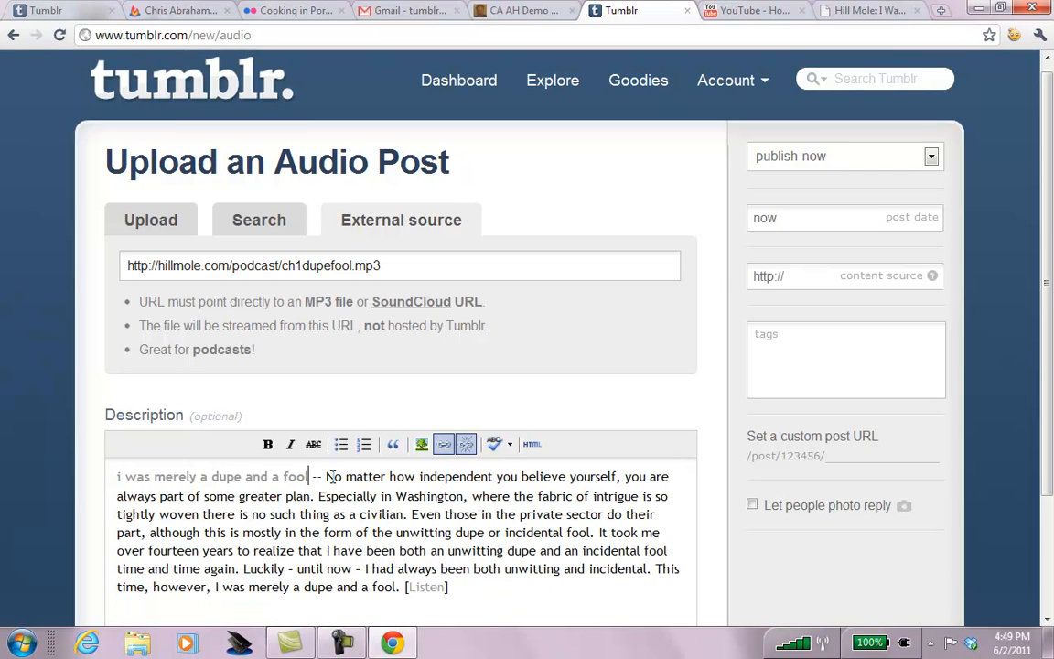
pyautogui.click(789, 370)
# Add the tags 'star nose mole', 'star nosed mole', 'spy novel', 'bad writing' and 'crap' to the audio post.
pyautogui.write('starr n')
pyautogui.press('BackSpace')
pyautogui.press('BackSpace')
pyautogui.write('nose mole')
pyautogui.press(',')
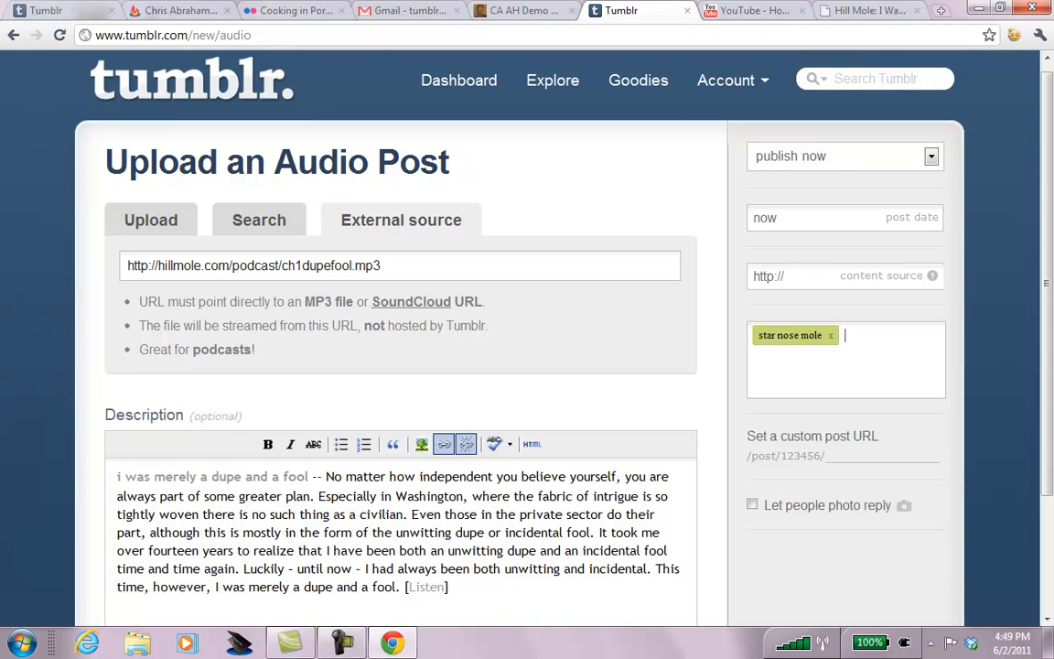
pyautogui.write('sta')
pyautogui.write('r nosed mole')
pyautogui.press(',')
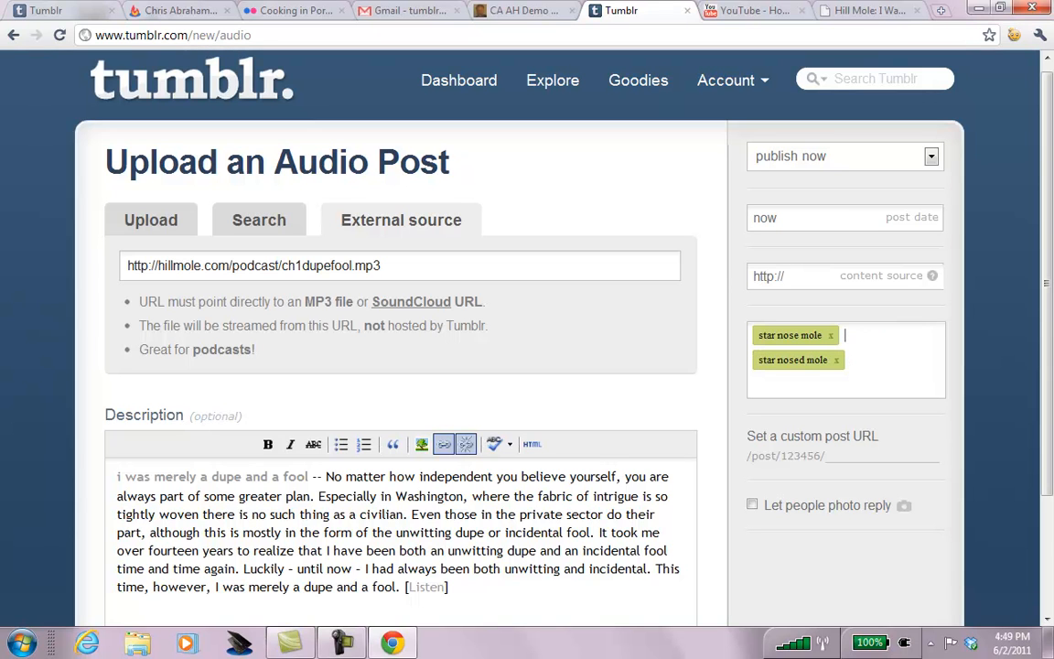
pyautogui.write('spy novel')
pyautogui.press(',')
pyautogui.write('bad writing')
pyautogui.press(',')
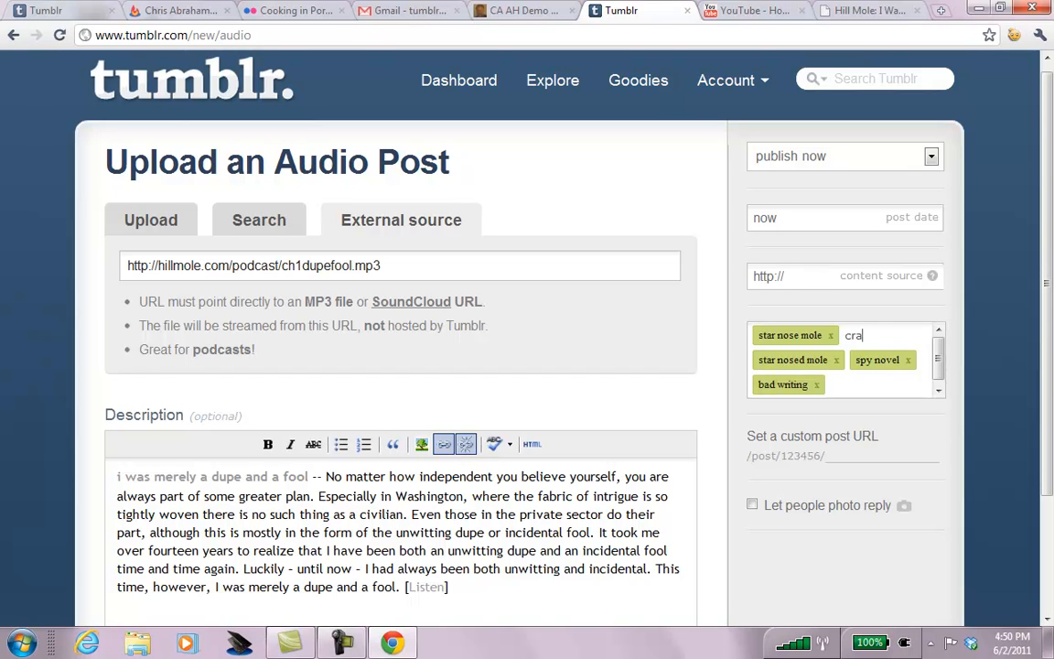
pyautogui.write('crap')
pyautogui.press(',')
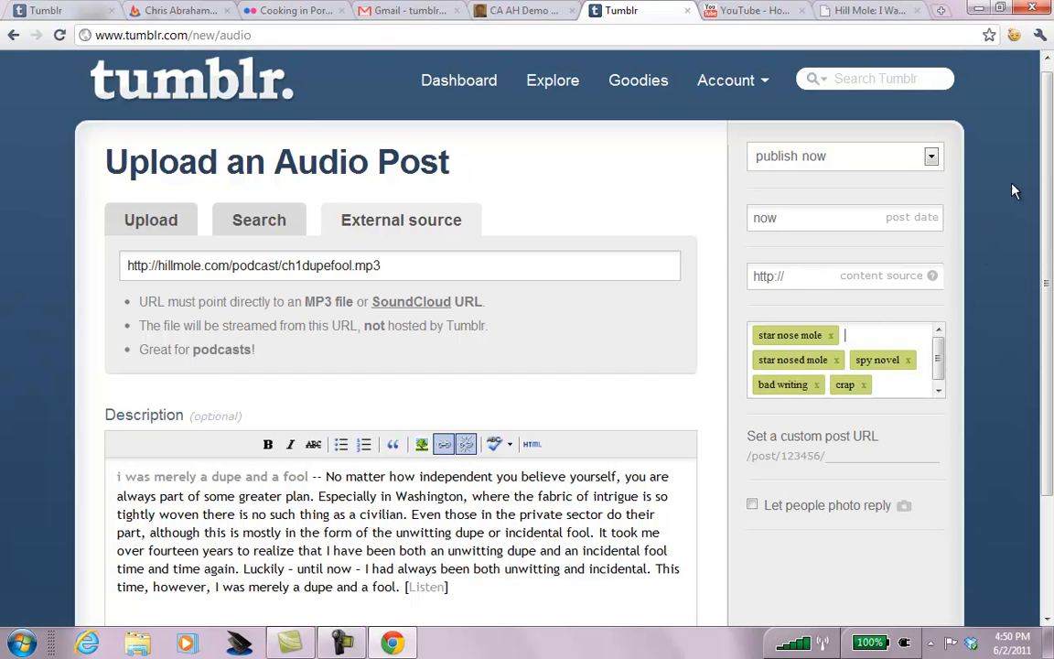
pyautogui.scroll(-3, 1014, 191)
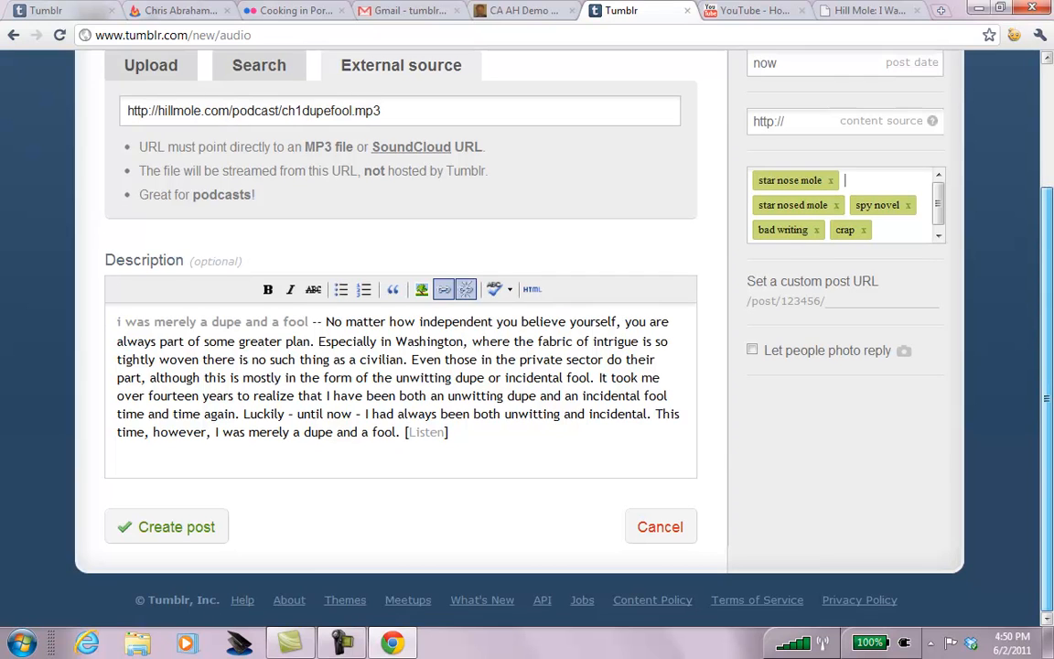
pyautogui.click(860, 11)
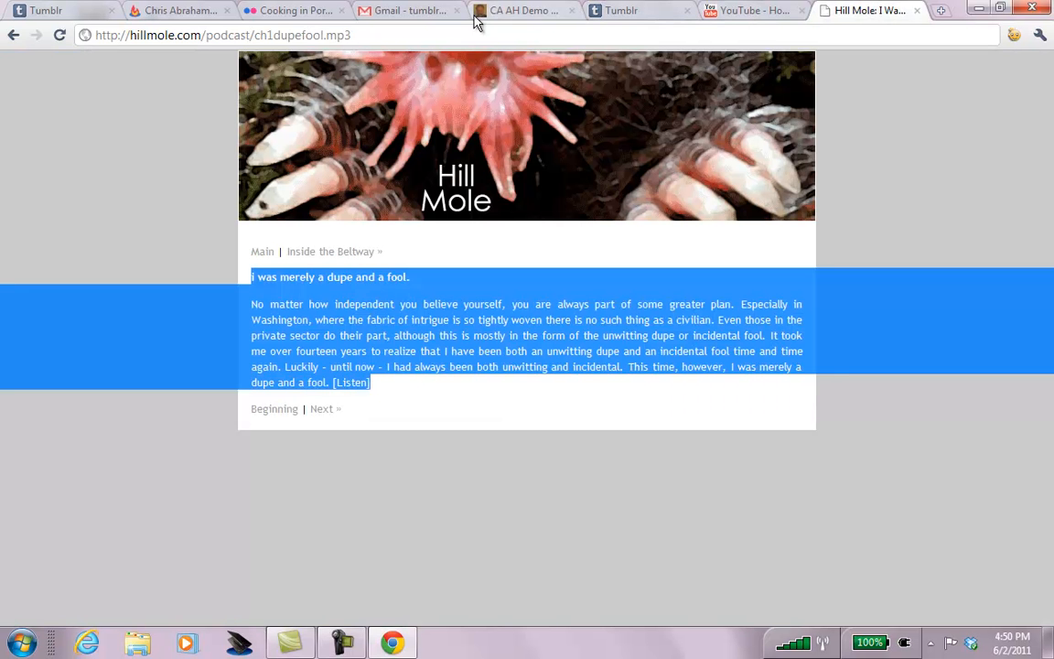
pyautogui.click(193, 36)
pyautogui.click(201, 35)
pyautogui.hotkey('shift', 'Home')
pyautogui.hotkey('ctrl', 'c')
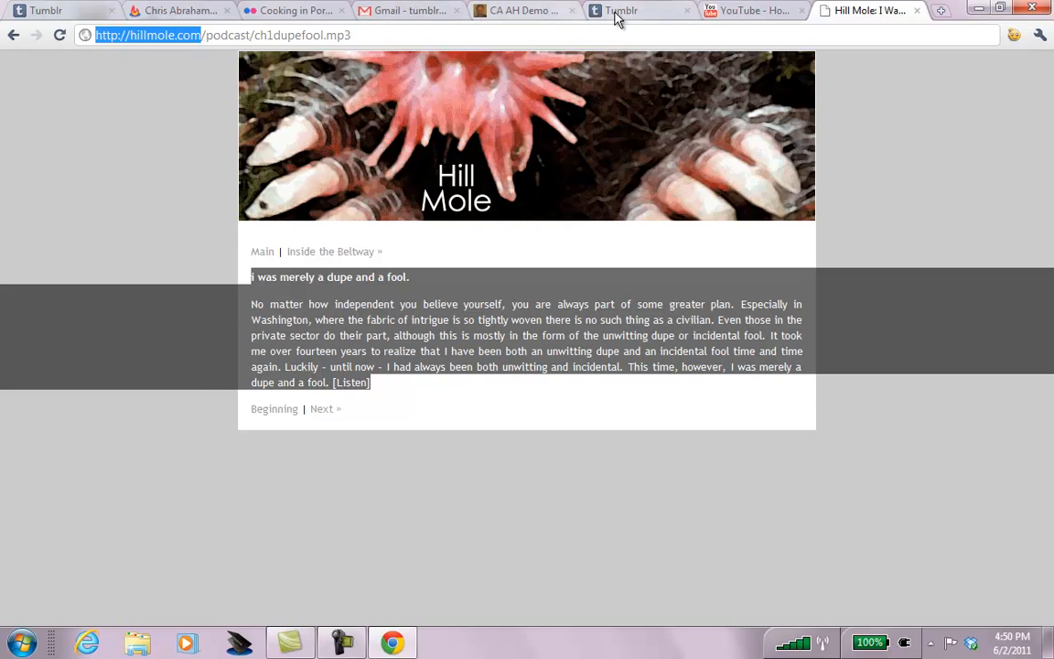
pyautogui.click(619, 16)
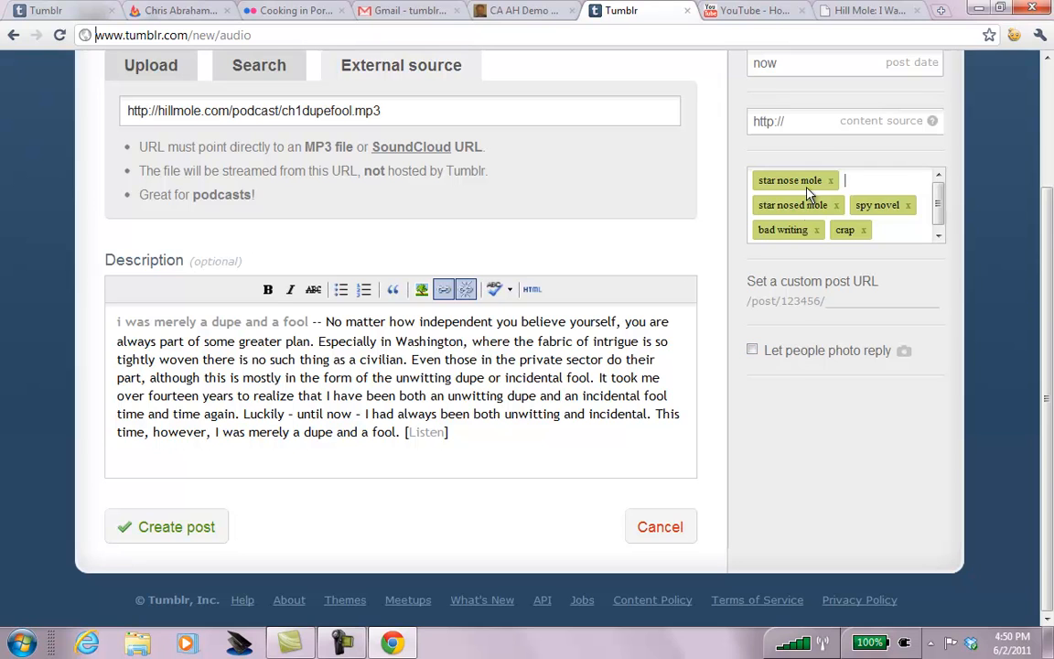
pyautogui.click(813, 123)
pyautogui.hotkey('ctrl', 'a')
pyautogui.hotkey('ctrl', 'v')
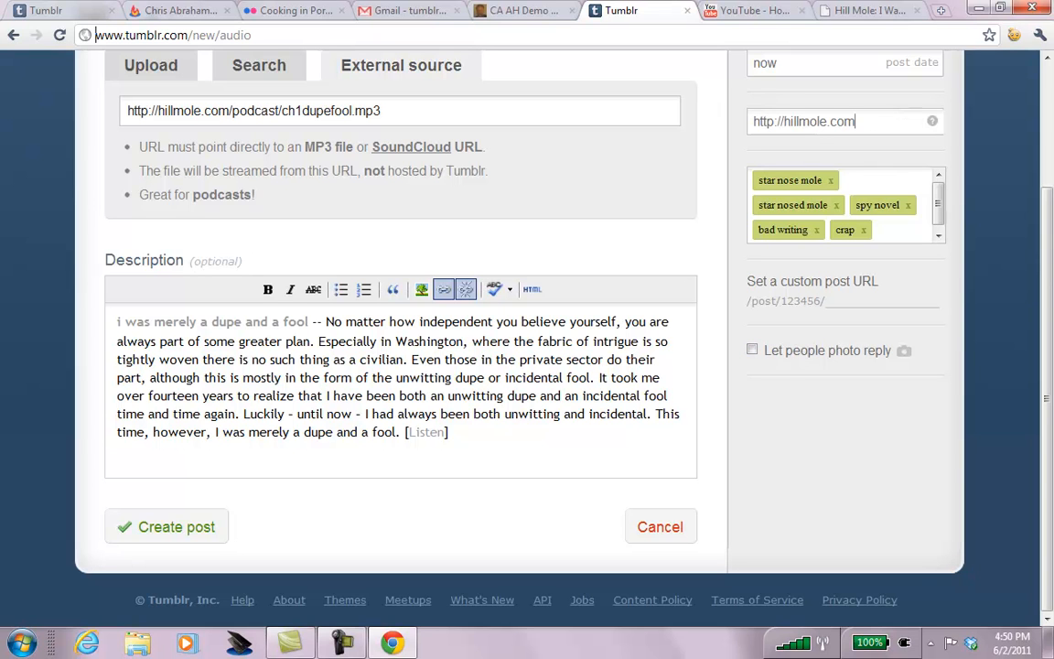
pyautogui.click(752, 352)
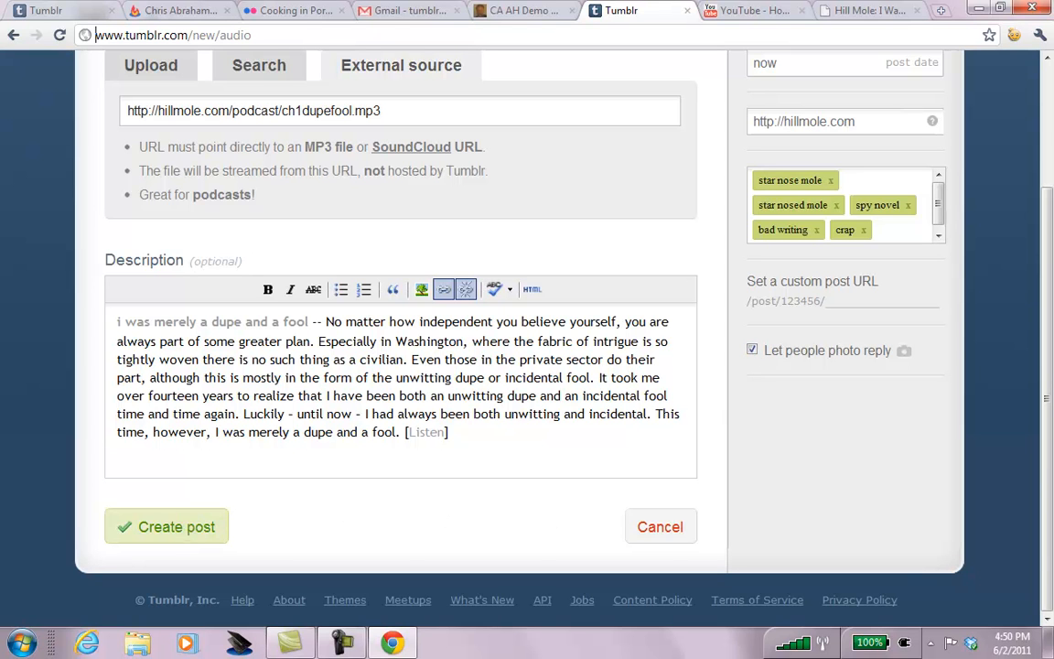
pyautogui.click(181, 527)
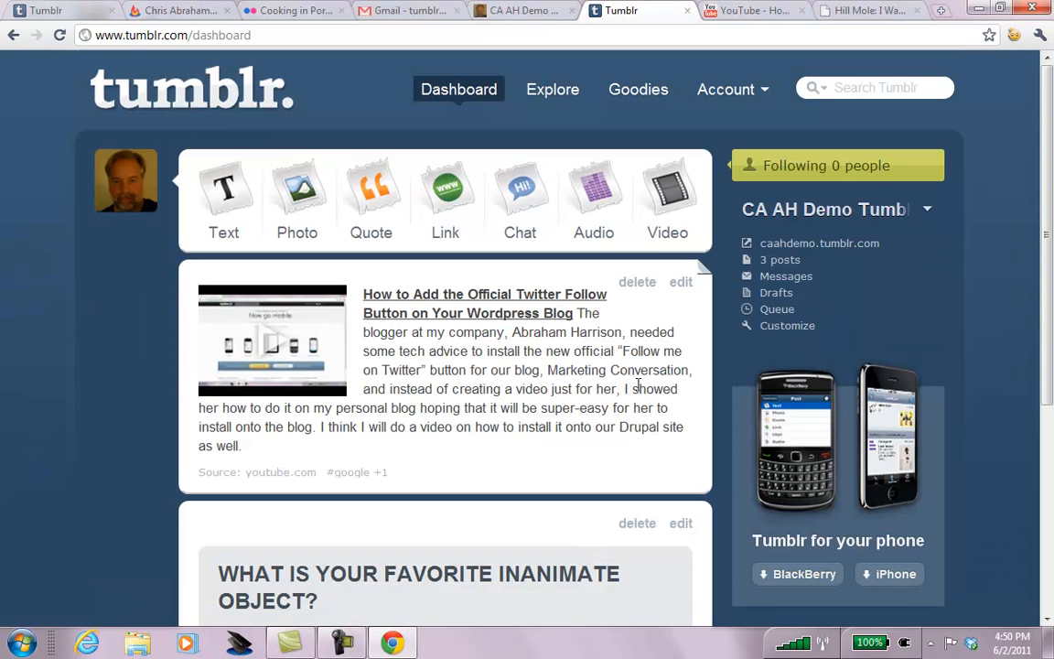
# Open the caahdemo.tumblr.com blog and play the published audio and YouTube video posts.
pyautogui.moveTo(1049, 148)
pyautogui.mouseDown()
pyautogui.moveTo(1049, 365)
pyautogui.moveTo(1034, 147)
pyautogui.mouseUp()
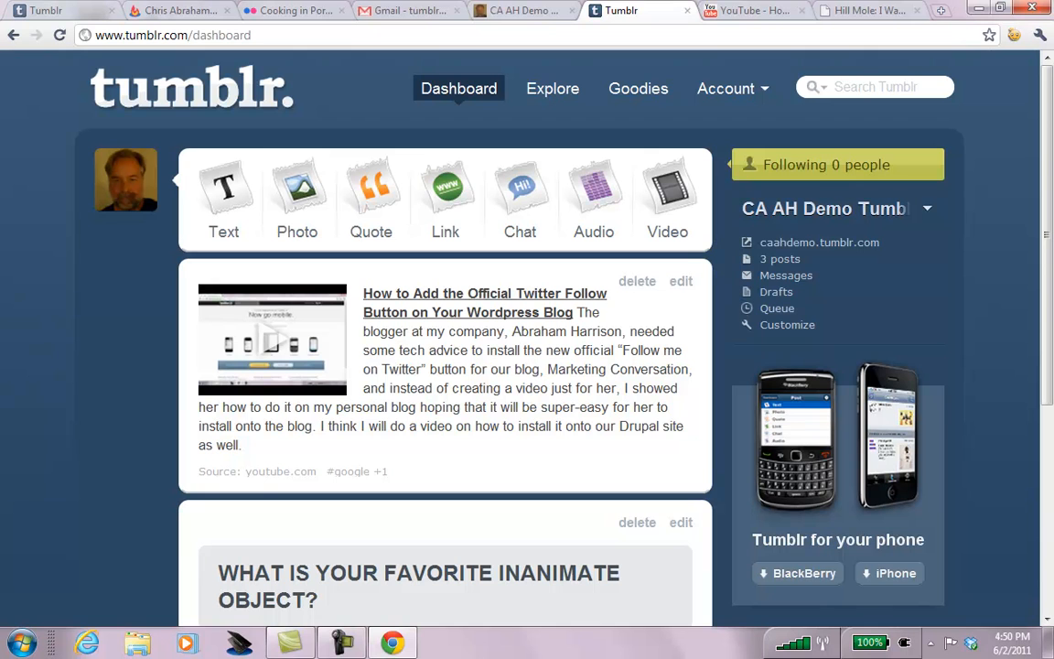
pyautogui.click(847, 243)
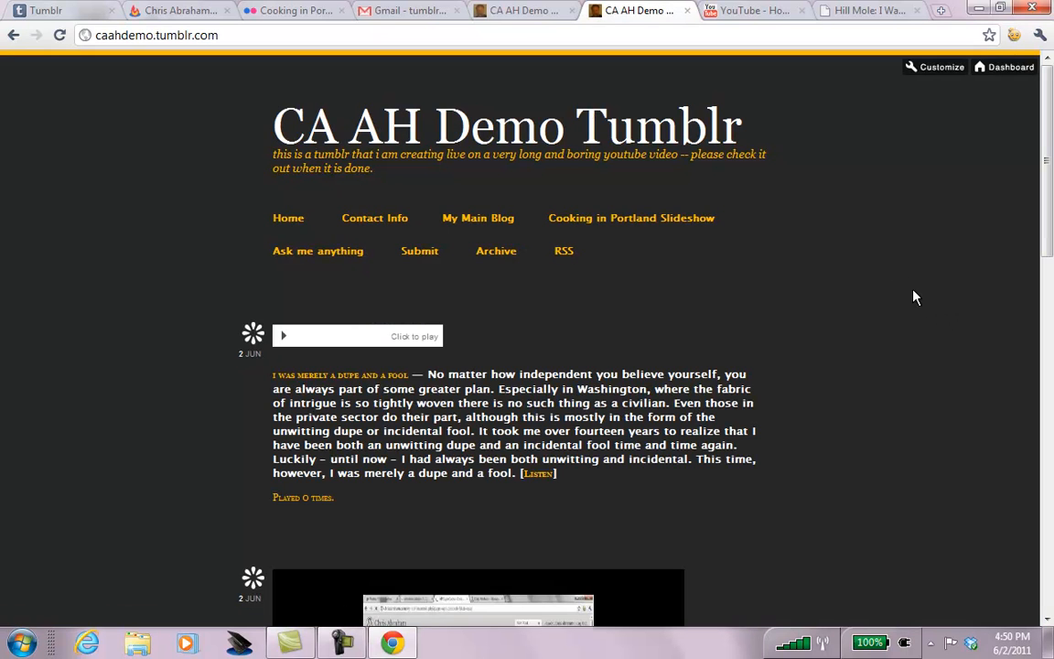
pyautogui.moveTo(1047, 143); pyautogui.dragTo(1051, 205)
pyautogui.click(282, 139)
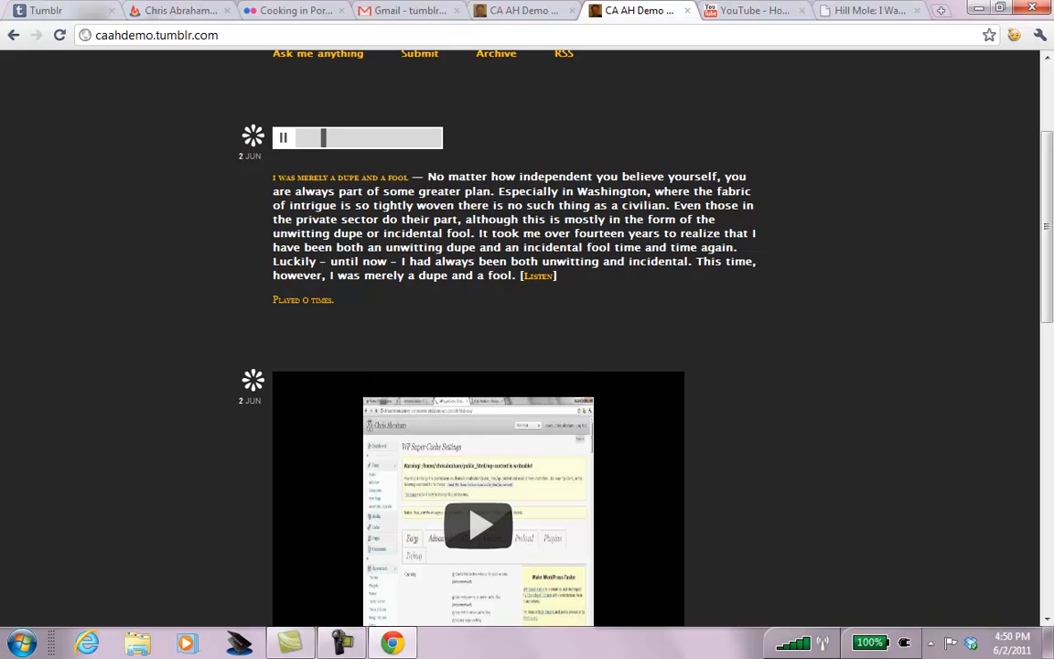
pyautogui.moveTo(1047, 265); pyautogui.dragTo(1050, 340)
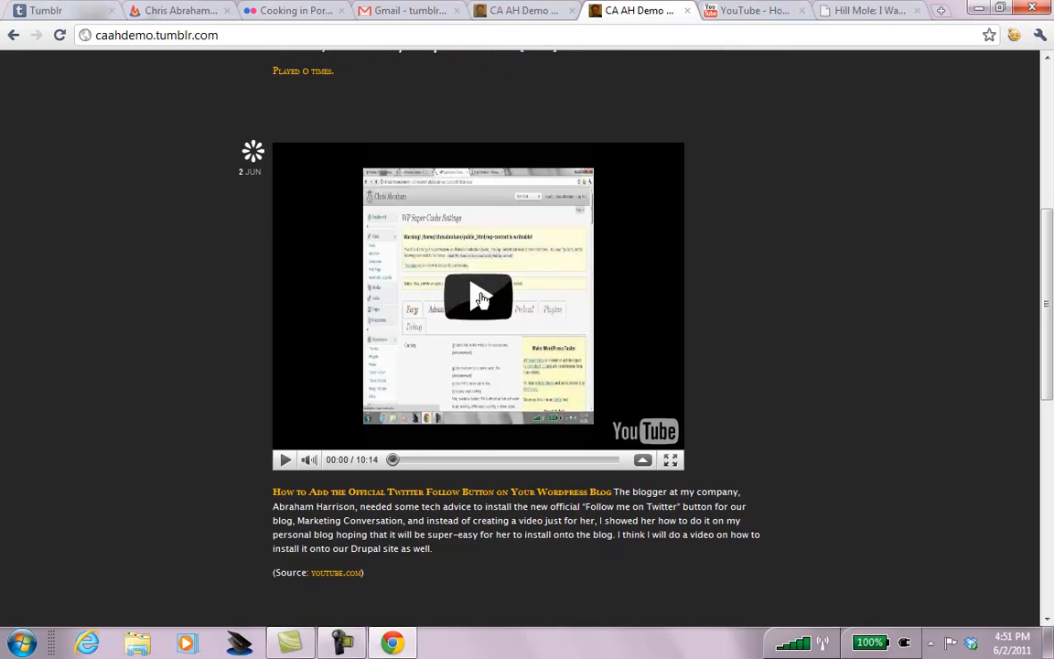
pyautogui.click(481, 299)
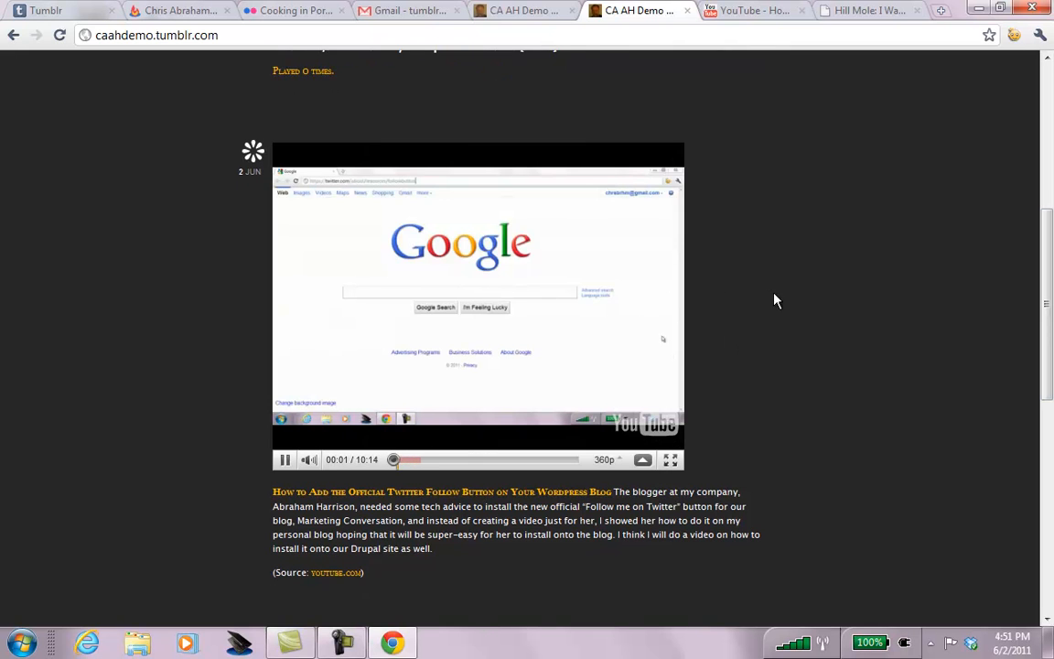
pyautogui.click(286, 459)
# Follow the bird image's link to Portlandia, come back to the blog, then return to the dashboard.
pyautogui.moveTo(1049, 305); pyautogui.dragTo(1049, 467)
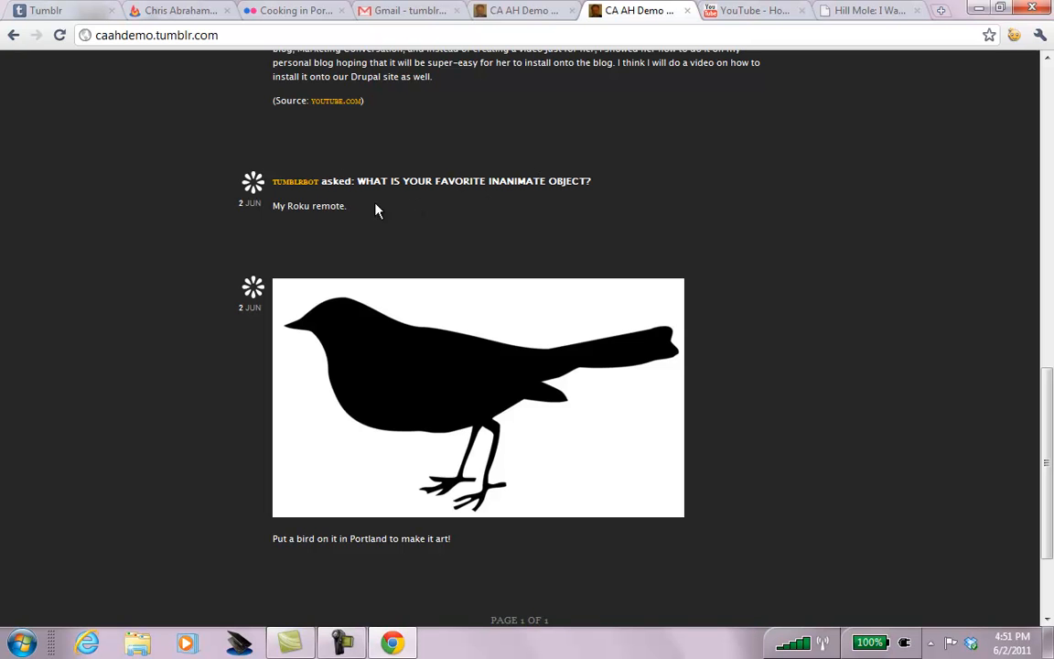
pyautogui.click(560, 391)
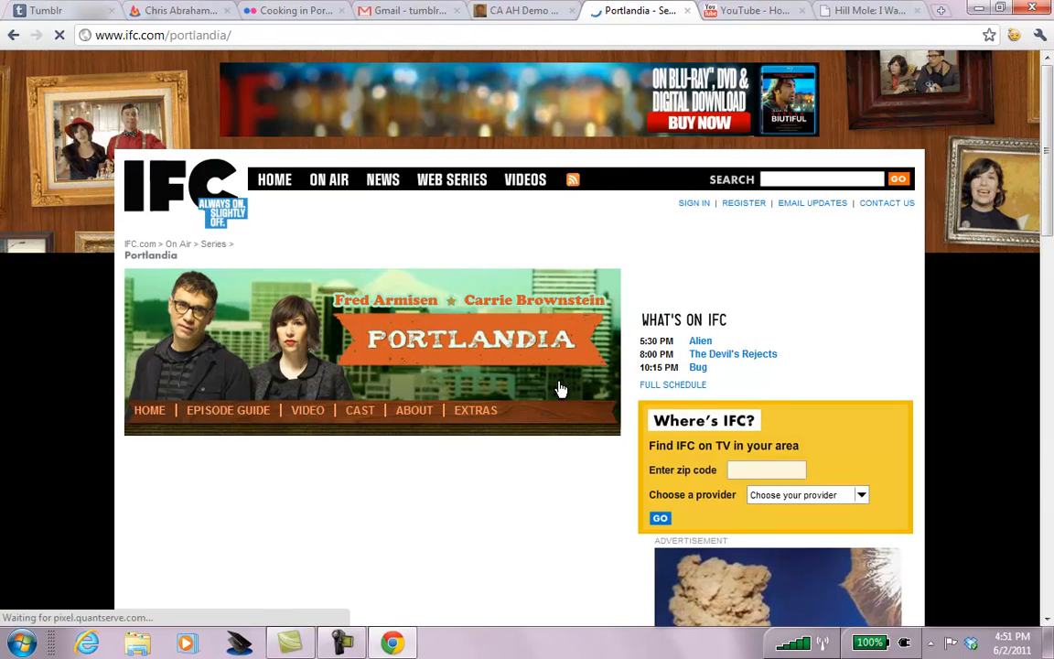
pyautogui.hotkey('alt', 'Left')
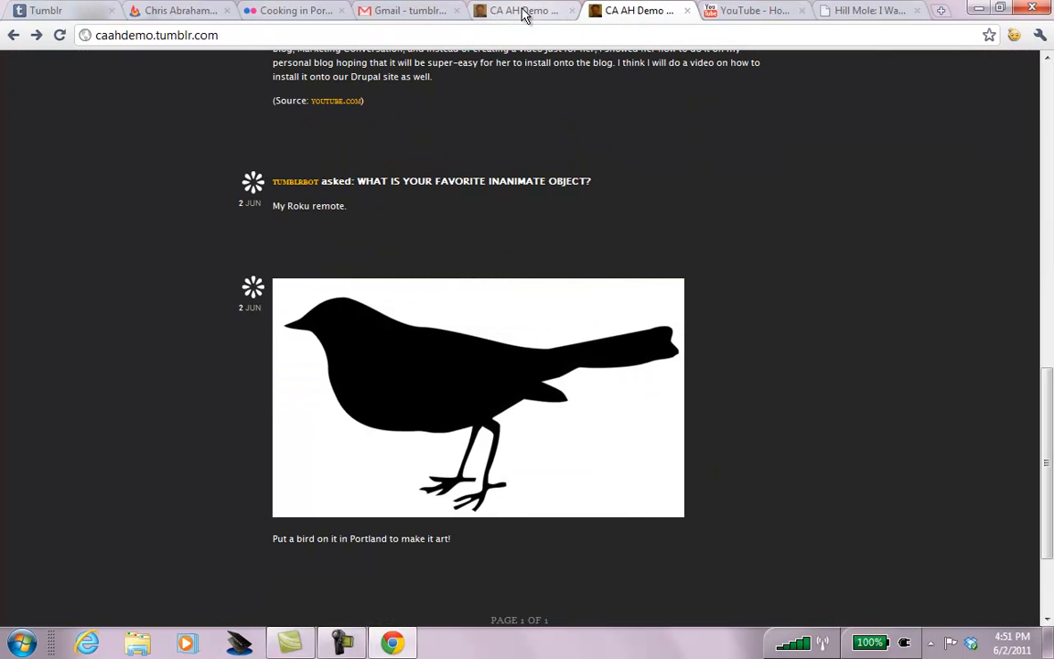
pyautogui.click(1050, 78)
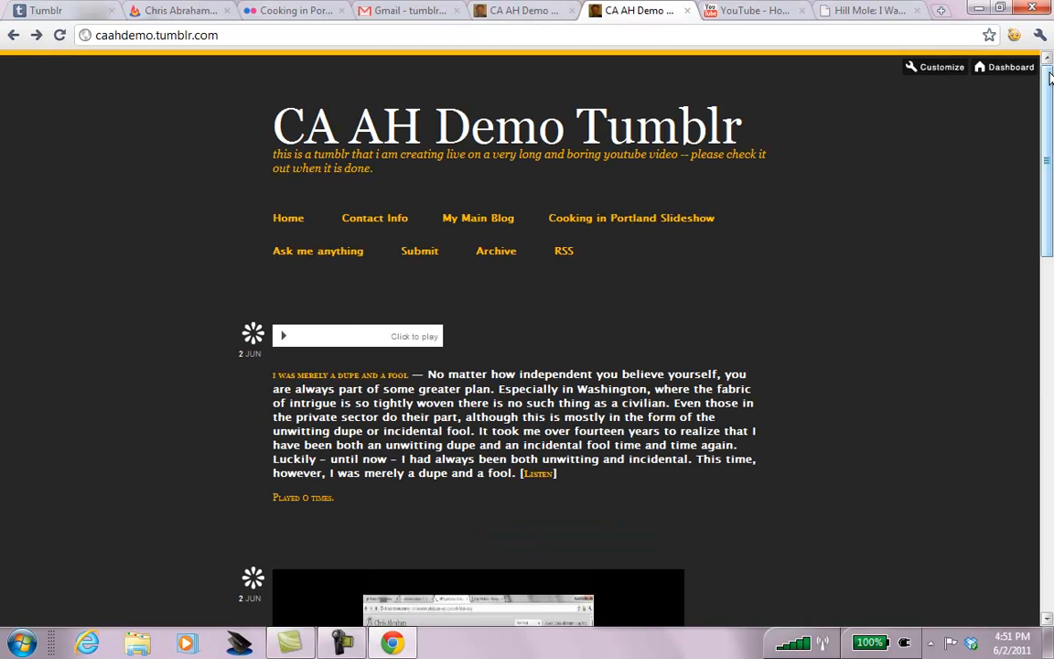
pyautogui.click(992, 66)
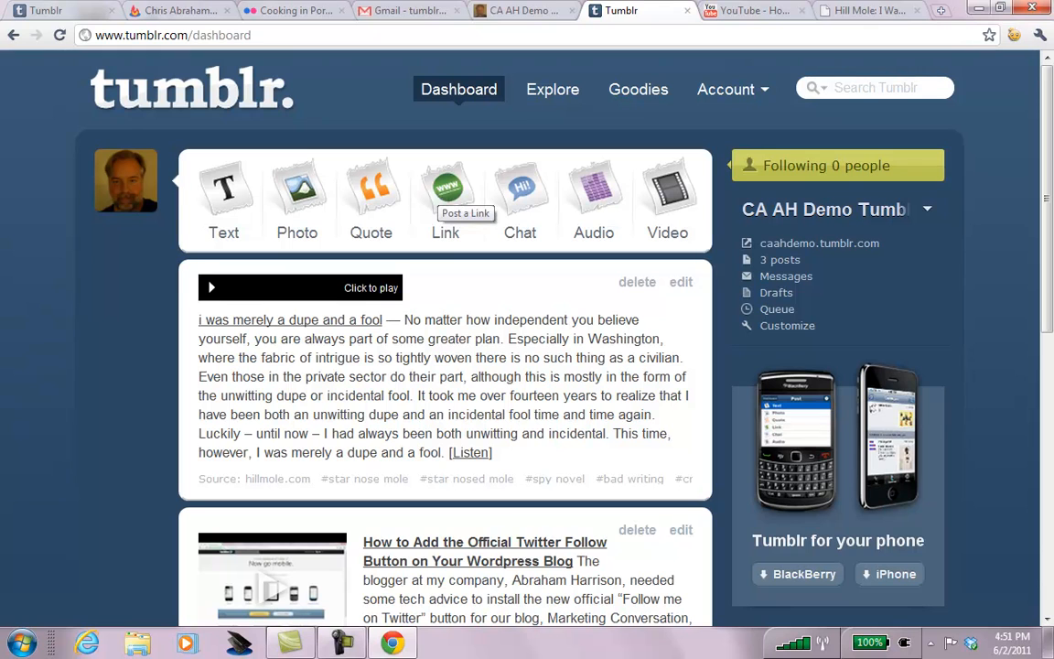
# Open a new chat post form, then back out to the dashboard.
pyautogui.click(519, 189)
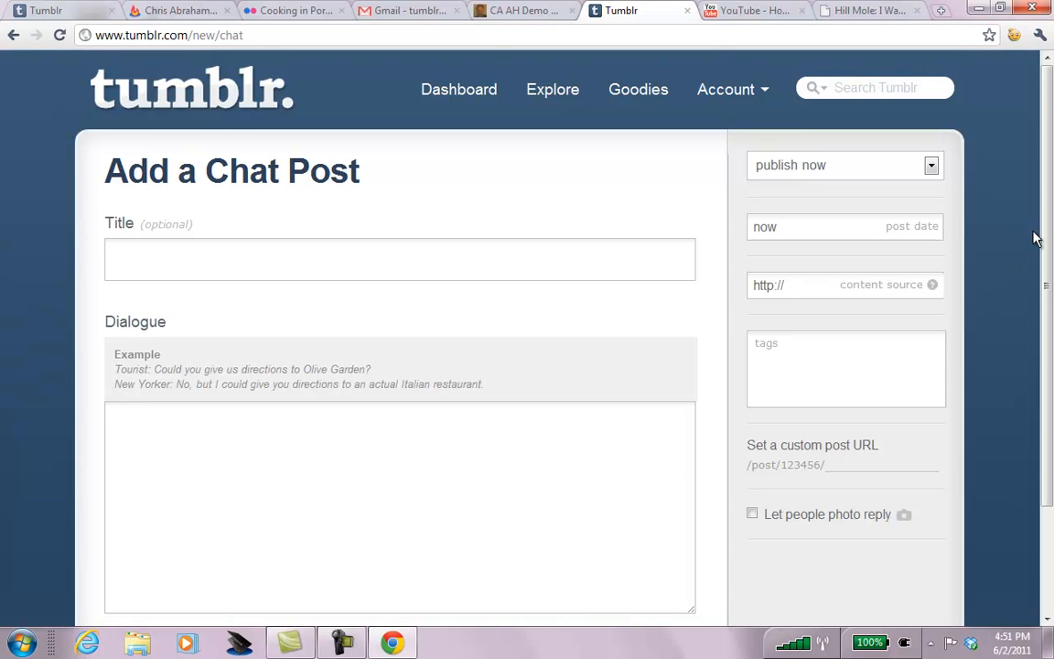
pyautogui.moveTo(1050, 167); pyautogui.dragTo(1052, 77)
pyautogui.hotkey('alt', 'Left')
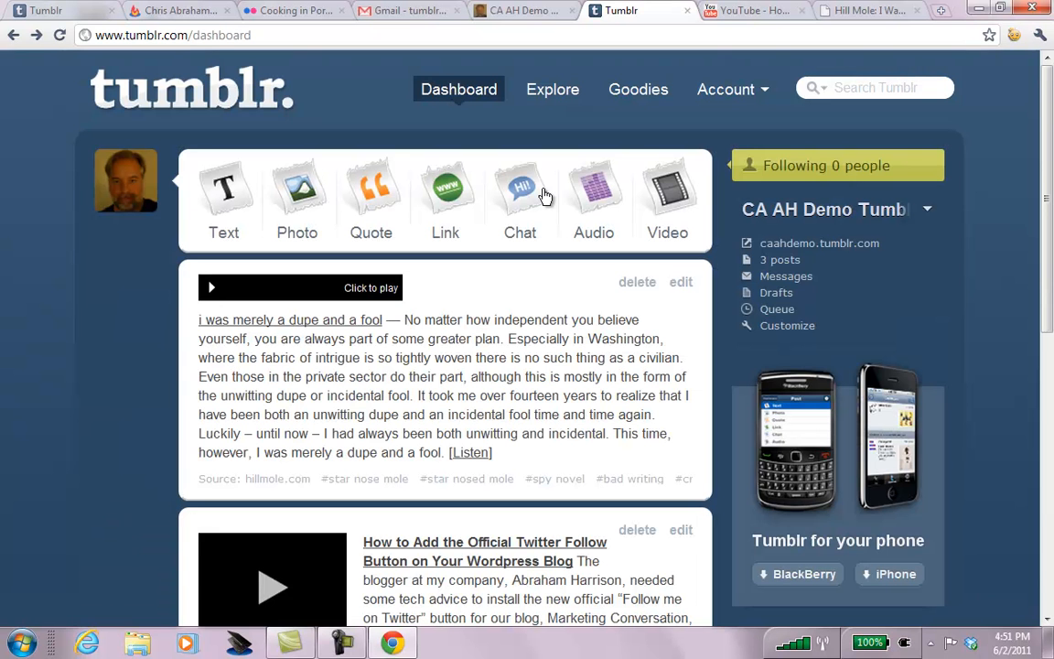
pyautogui.click(451, 203)
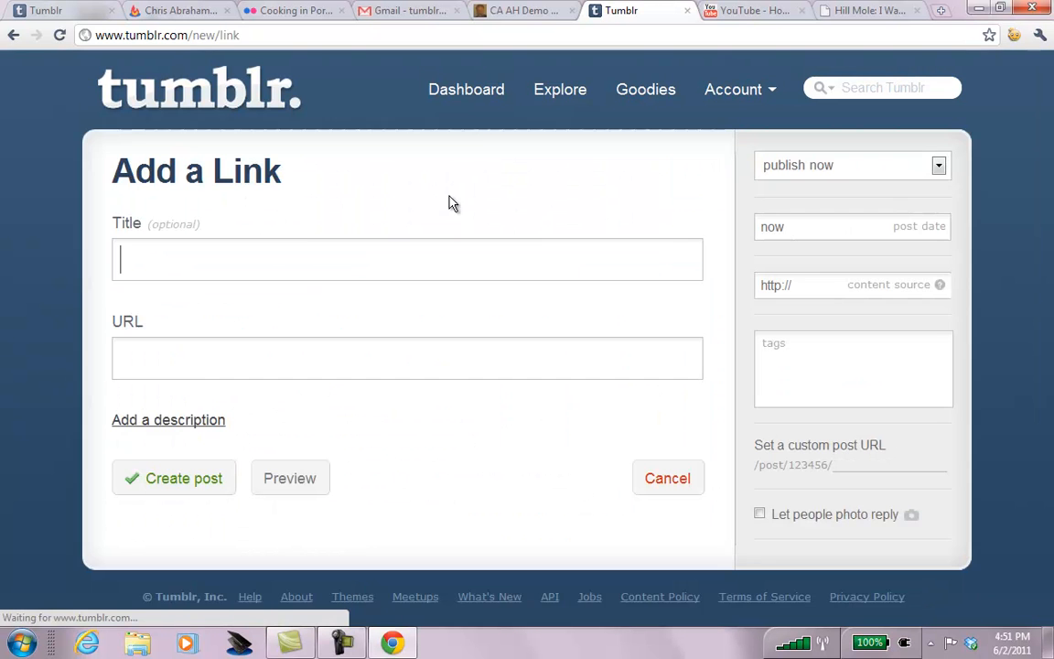
pyautogui.write('A brah')
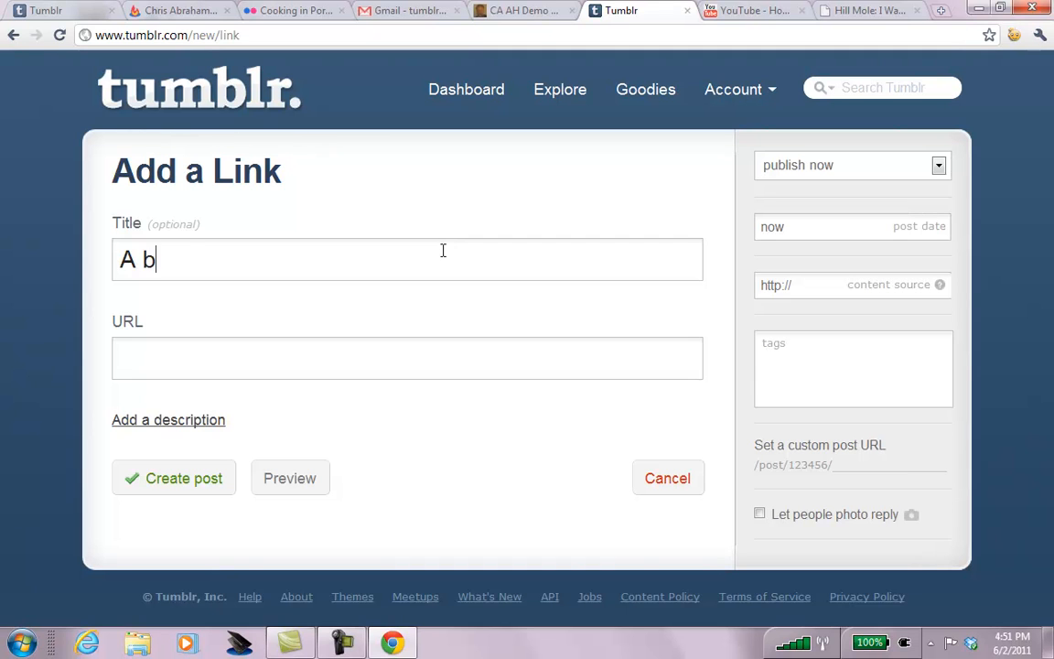
pyautogui.press('BackSpace')
pyautogui.press('BackSpace')
pyautogui.press('BackSpace')
pyautogui.press('BackSpace')
pyautogui.press('BackSpace')
pyautogui.press('BackSpace')
pyautogui.write('Abraham Harrison ')
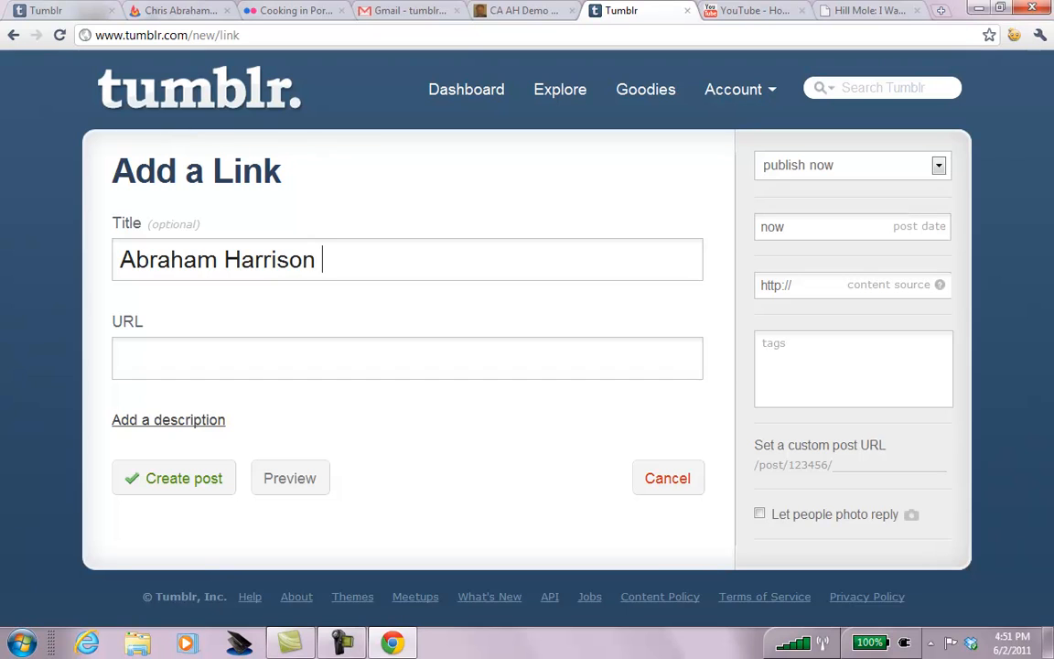
pyautogui.write('LLCht')
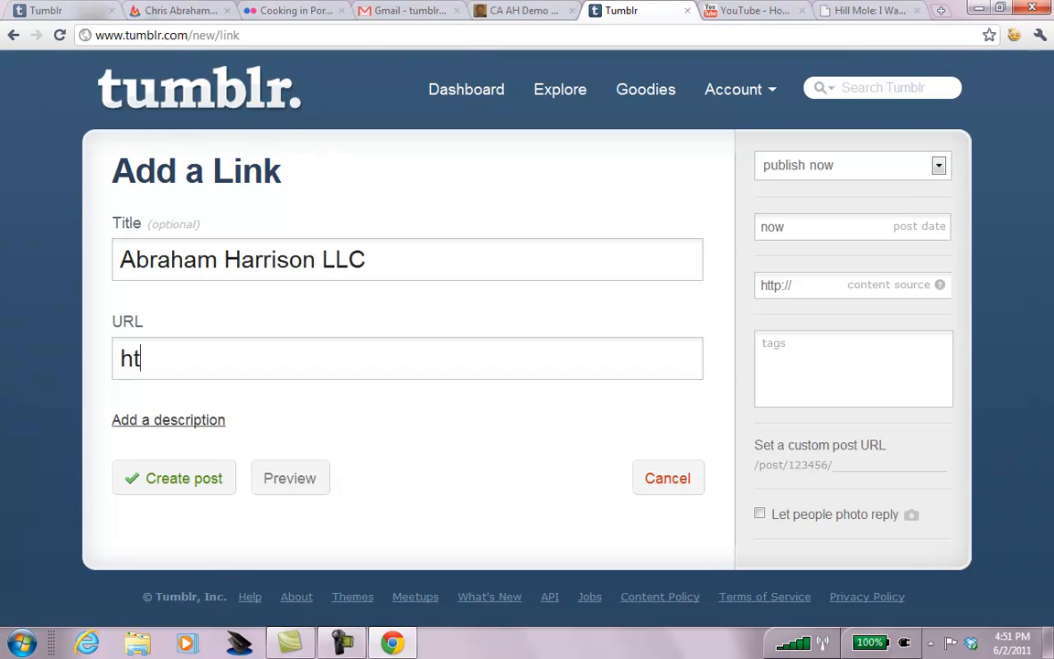
pyautogui.write('tp://ahpr.us')
pyautogui.click(159, 421)
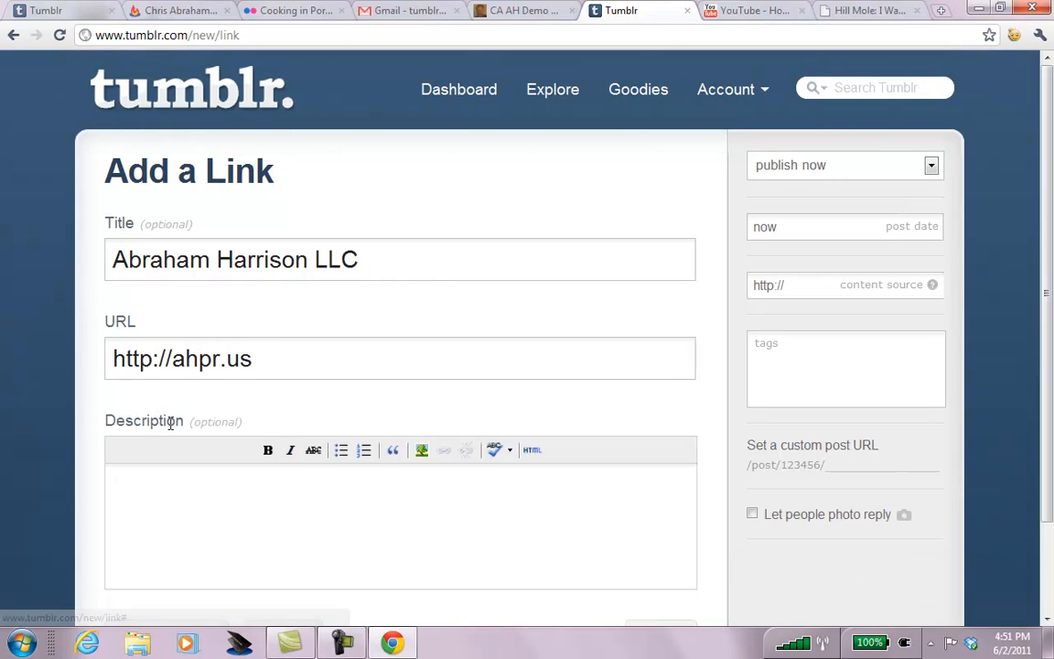
pyautogui.click(203, 483)
pyautogui.write('The sh')
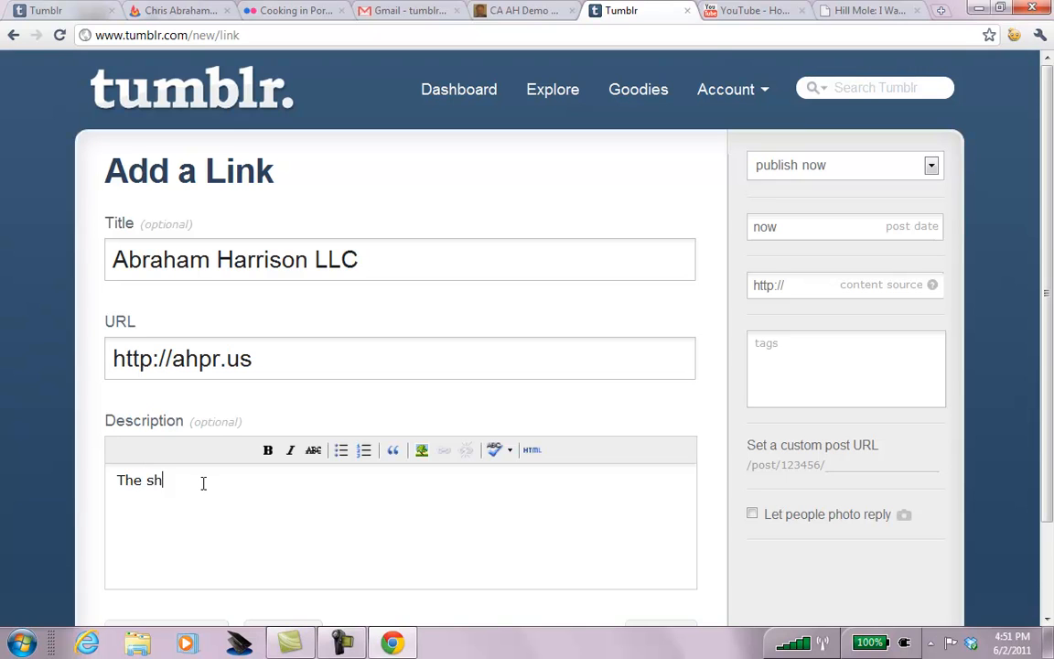
pyautogui.write('ort link to the big company, A')
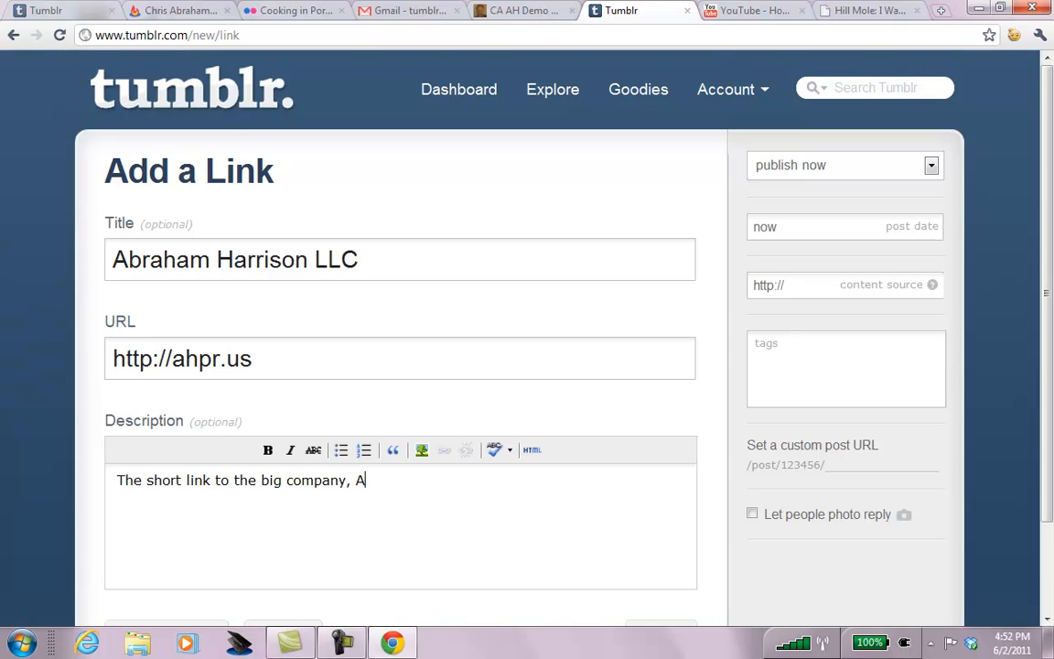
pyautogui.write('braham Harris')
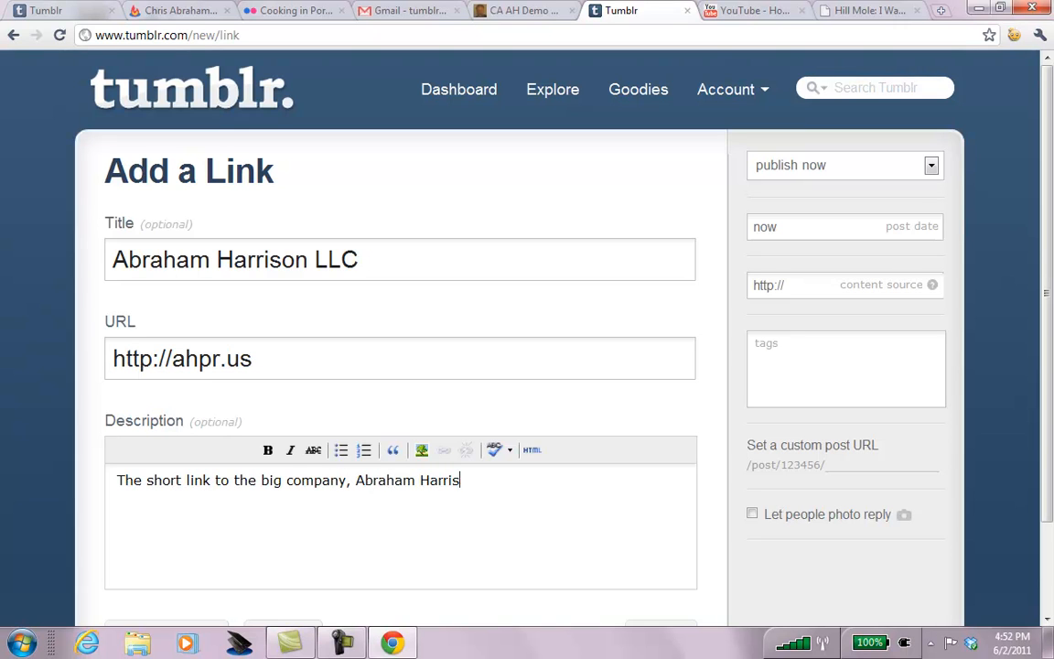
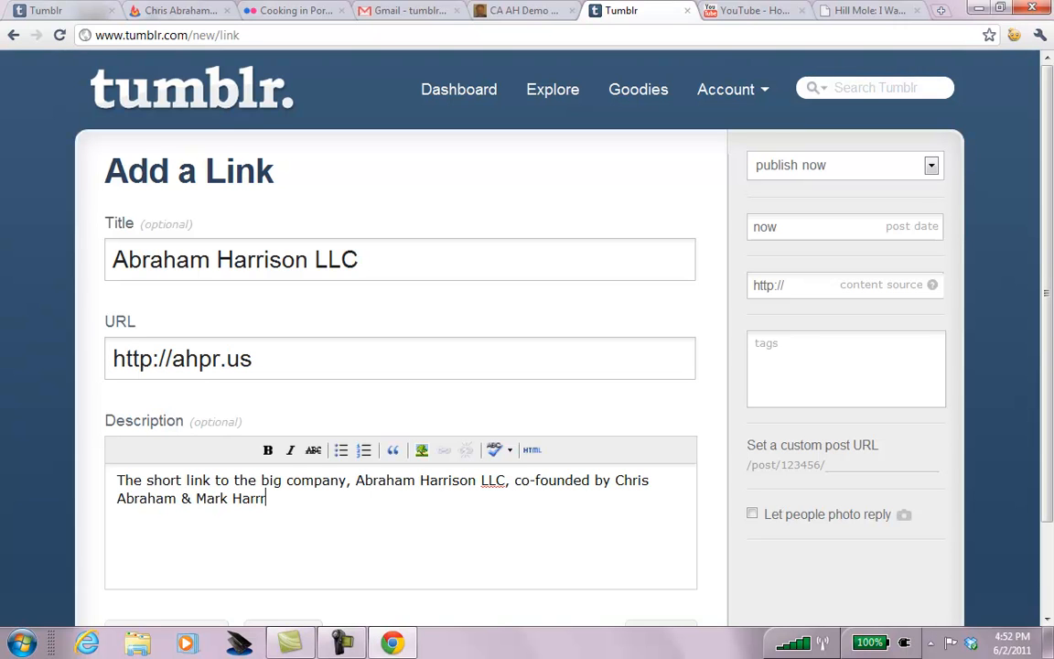
# Link the first co-founder's name in the description to his personal website.
pyautogui.keyDown('shift'); pyautogui.click(175, 497); pyautogui.keyUp('shift')
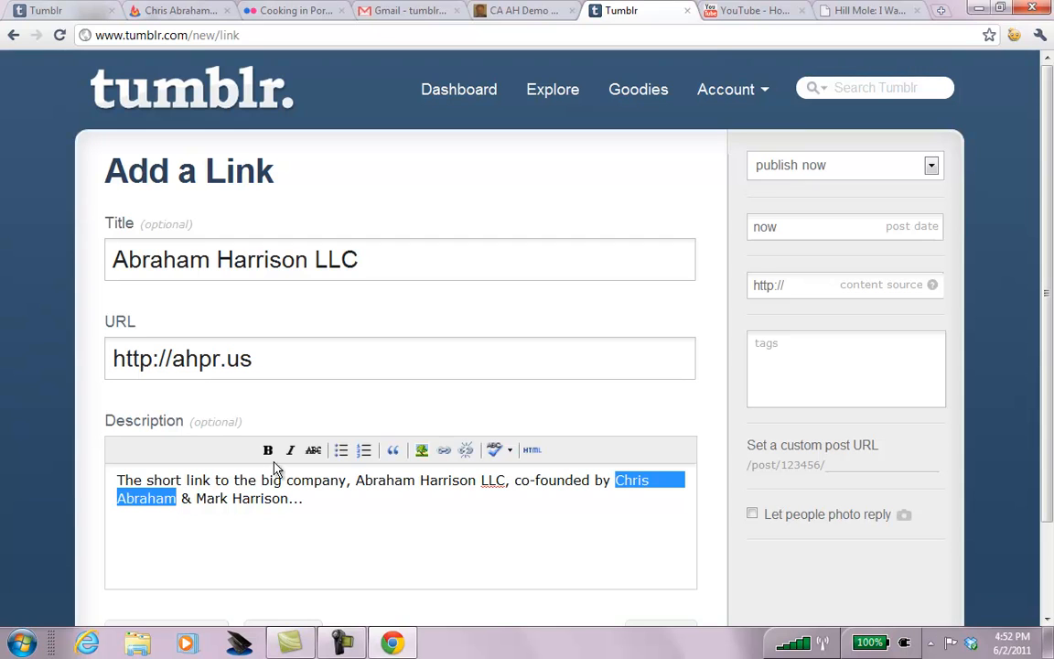
pyautogui.click(444, 450)
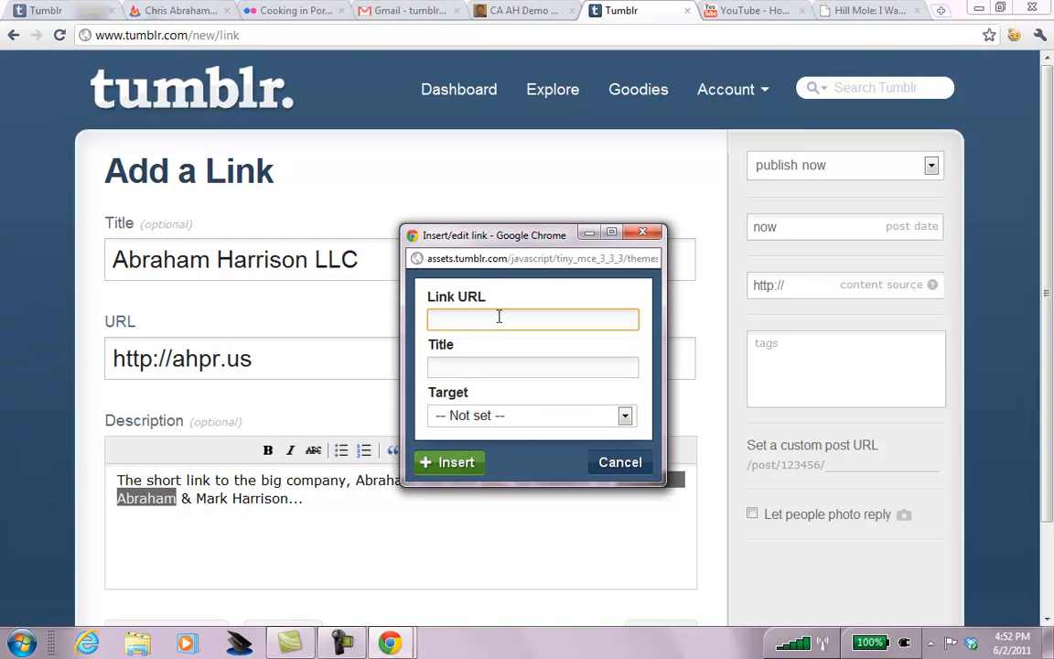
pyautogui.write('http://cabraham.com')
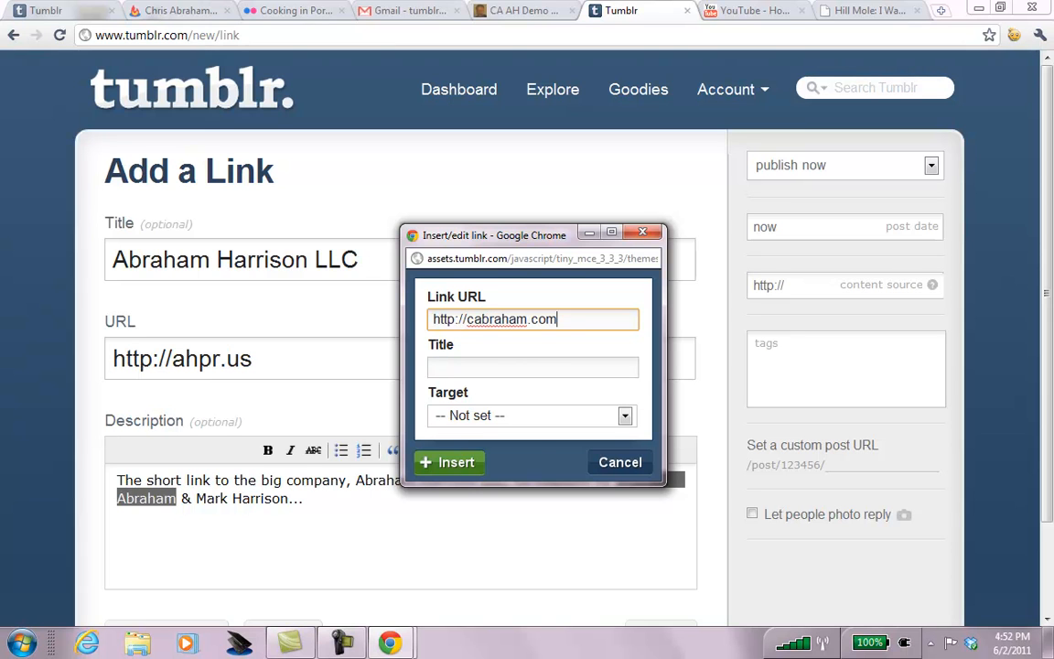
pyautogui.click(469, 464)
pyautogui.click(475, 494)
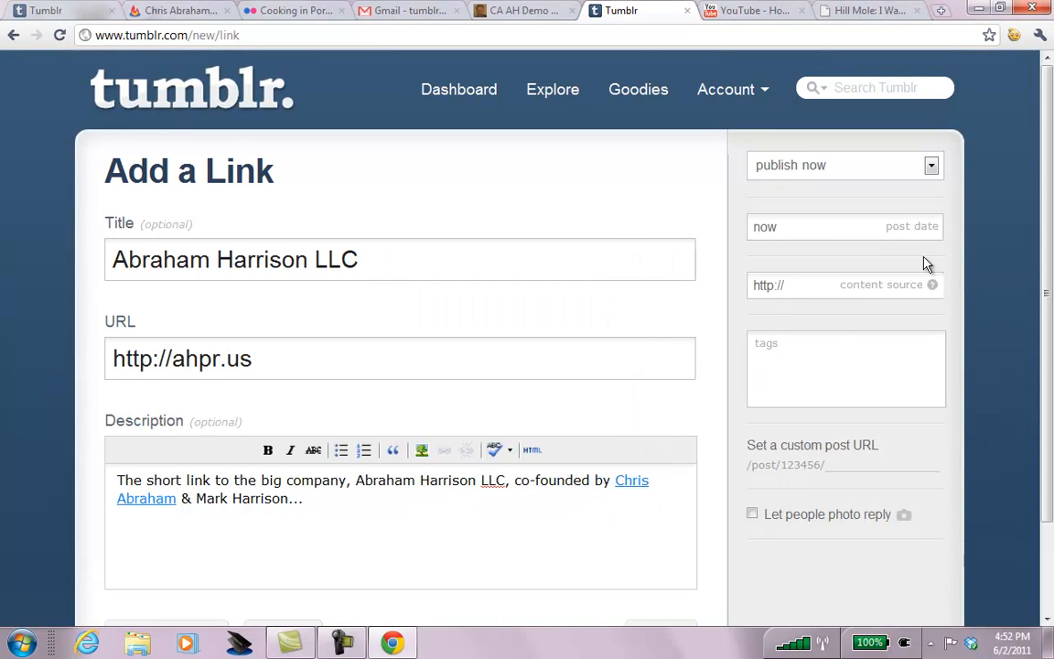
# Allow photo replies and publish the Abraham Harrison LLC link post.
pyautogui.moveTo(1048, 171); pyautogui.dragTo(1048, 298)
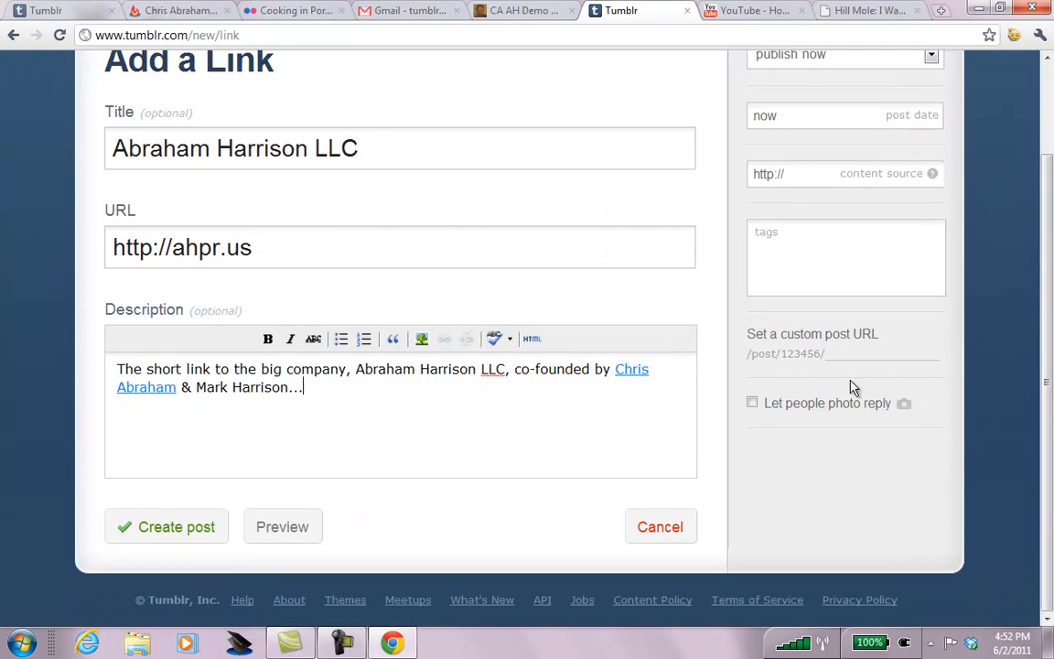
pyautogui.click(752, 403)
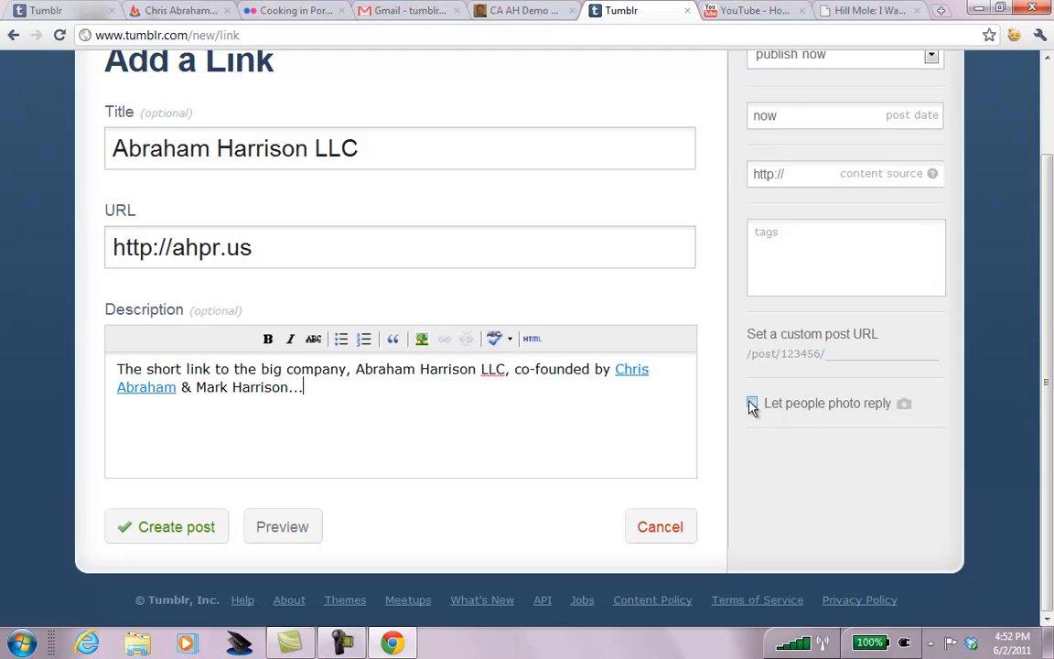
pyautogui.click(174, 523)
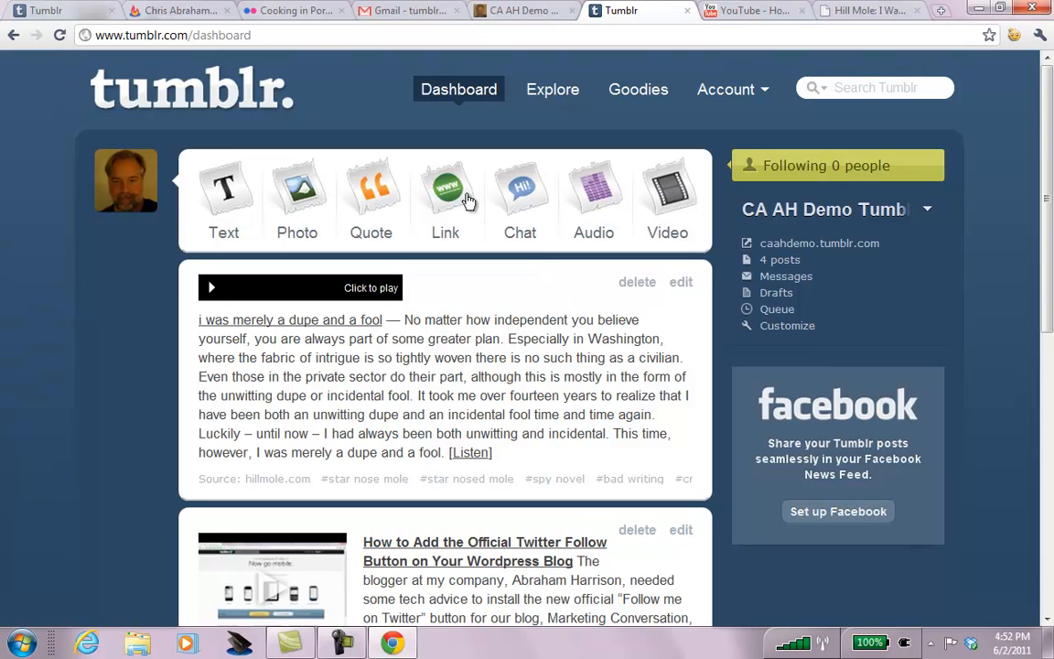
# Start a new quote post, then search Google for 'milan kundera quote' in a new tab.
pyautogui.click(373, 188)
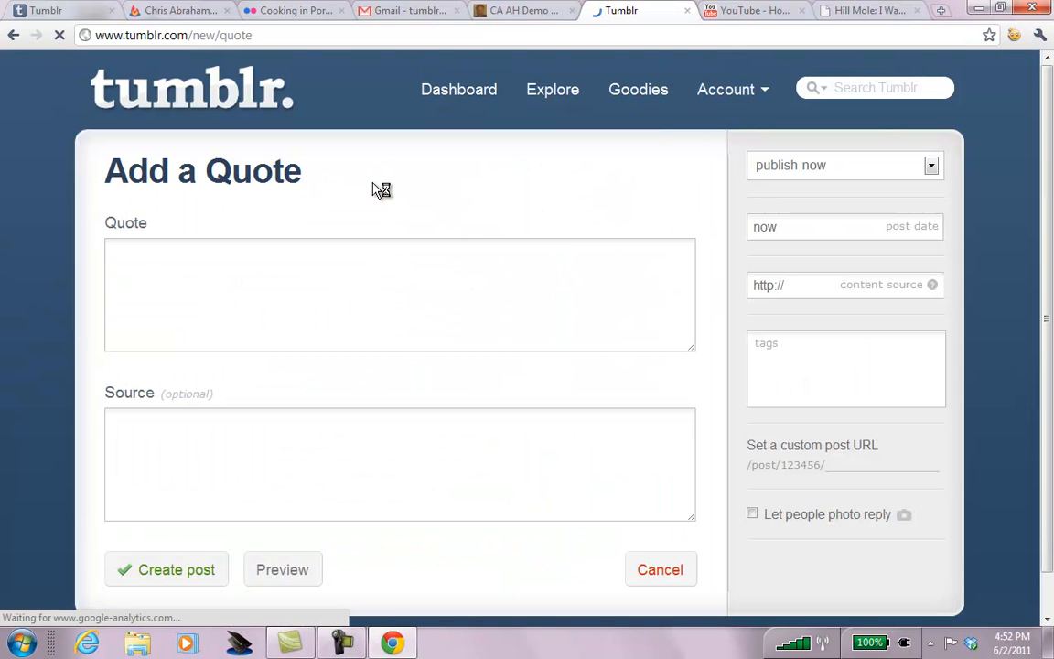
pyautogui.hotkey('ctrl', 't')
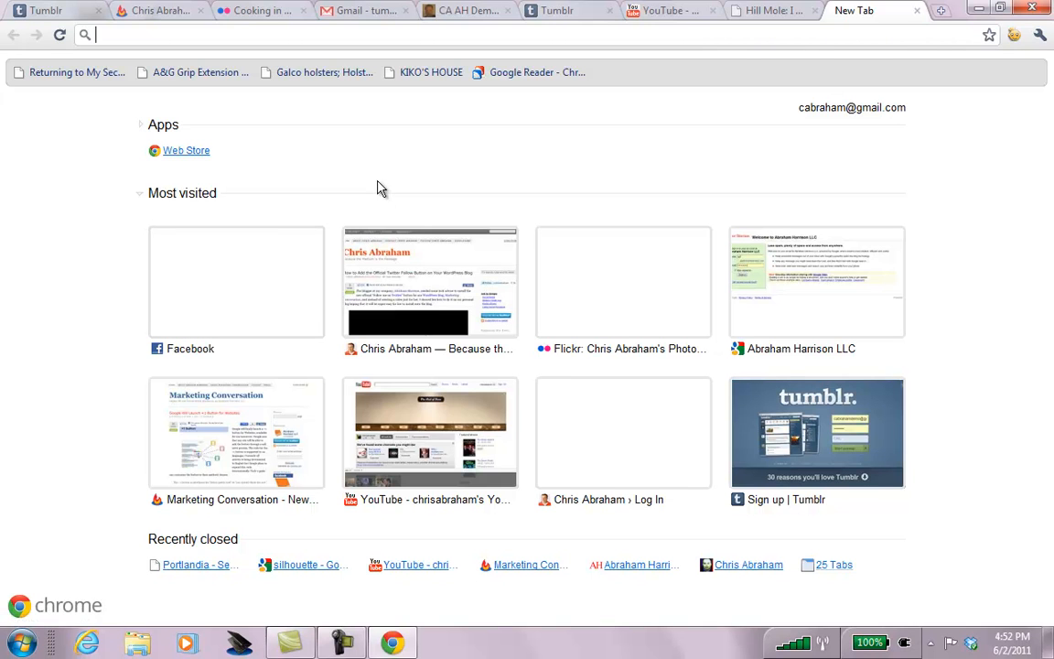
pyautogui.write('milan kundera quo')
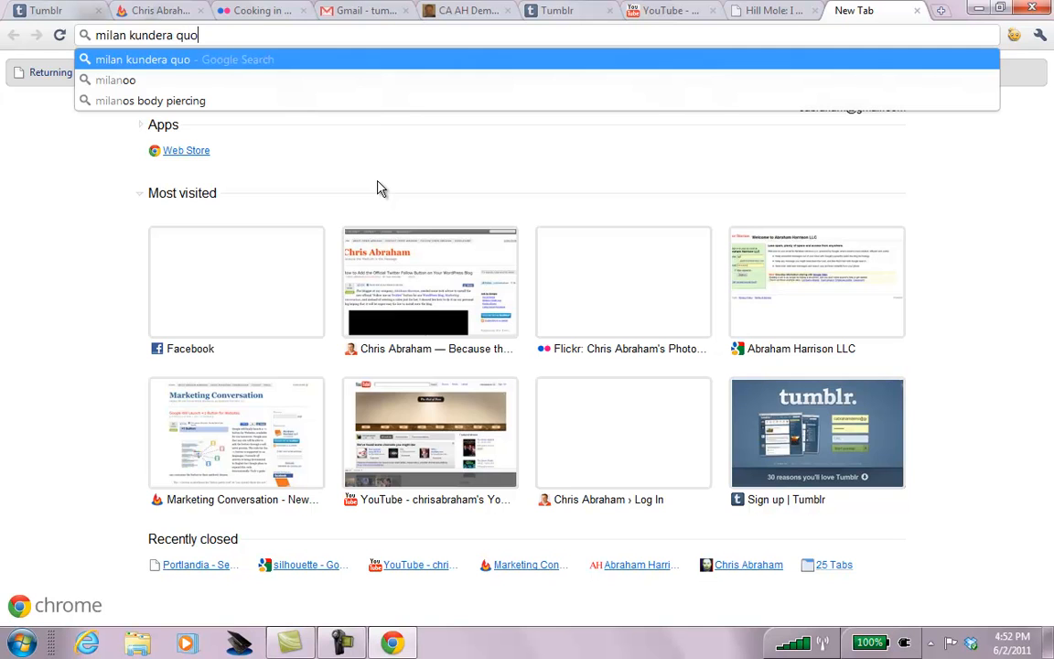
pyautogui.write('te')
pyautogui.press('Return')
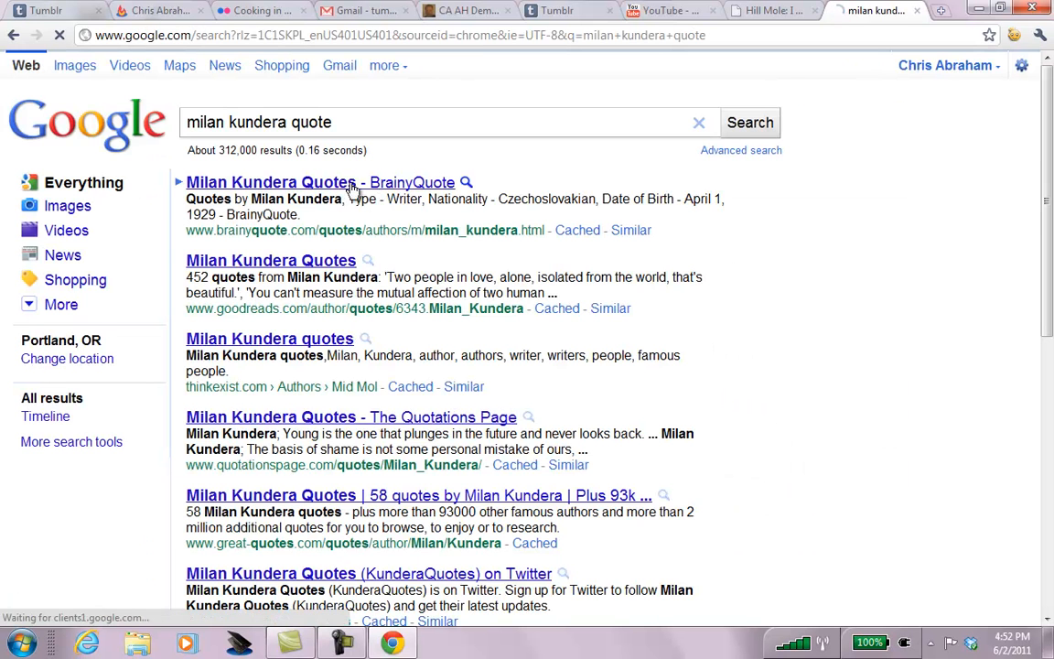
# Open BrainyQuote's Milan Kundera page, select the quote about ambition, and close the tab.
pyautogui.click(352, 185)
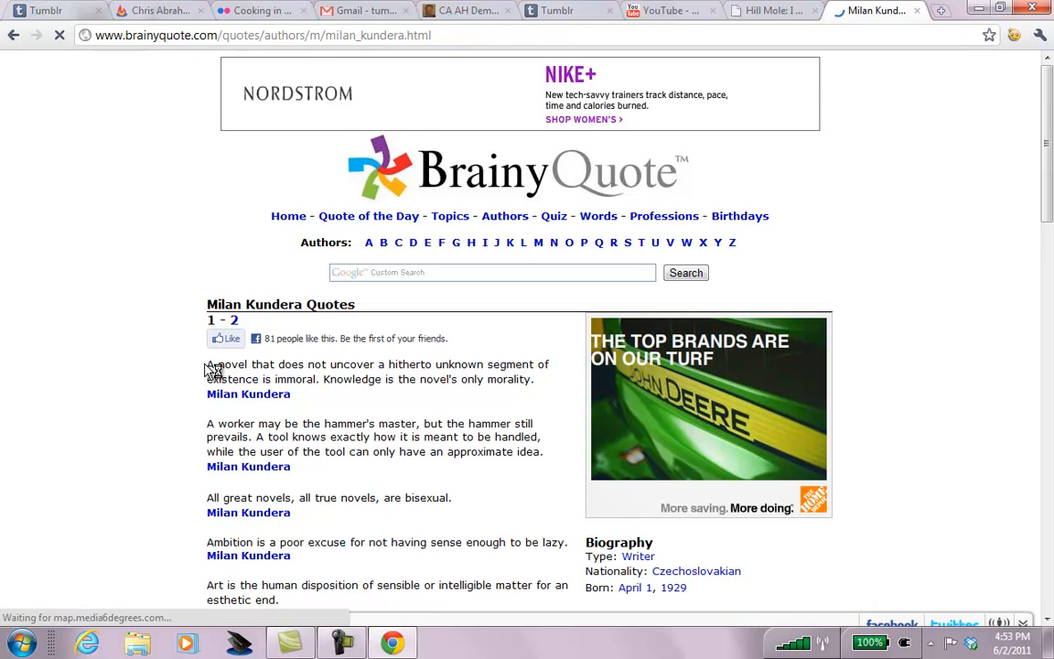
pyautogui.moveTo(207, 367); pyautogui.dragTo(540, 395)
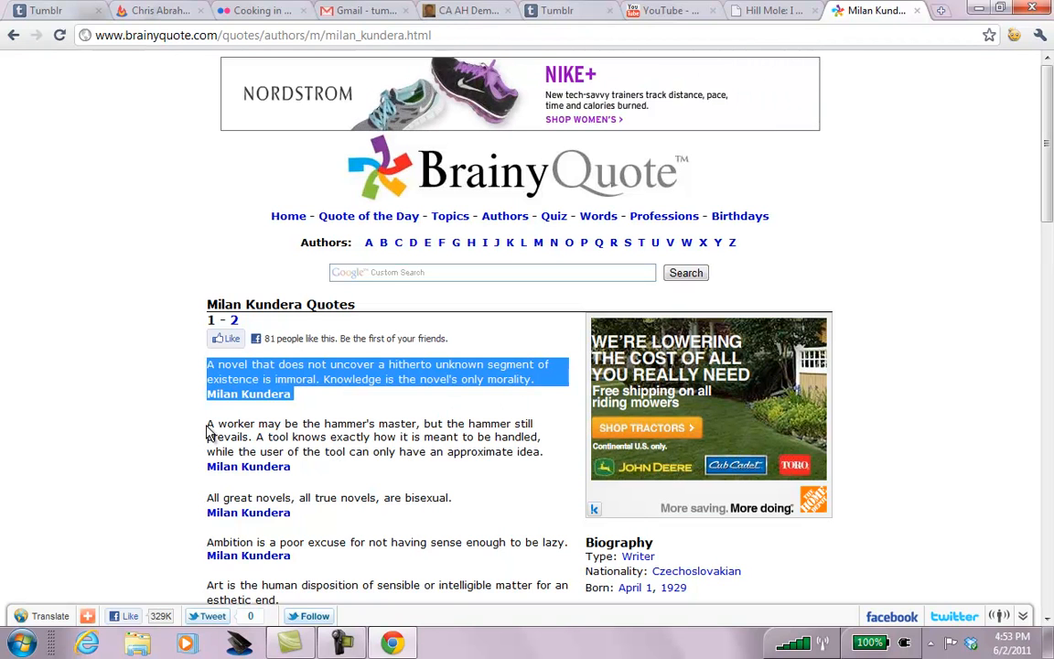
pyautogui.moveTo(208, 486); pyautogui.dragTo(291, 513)
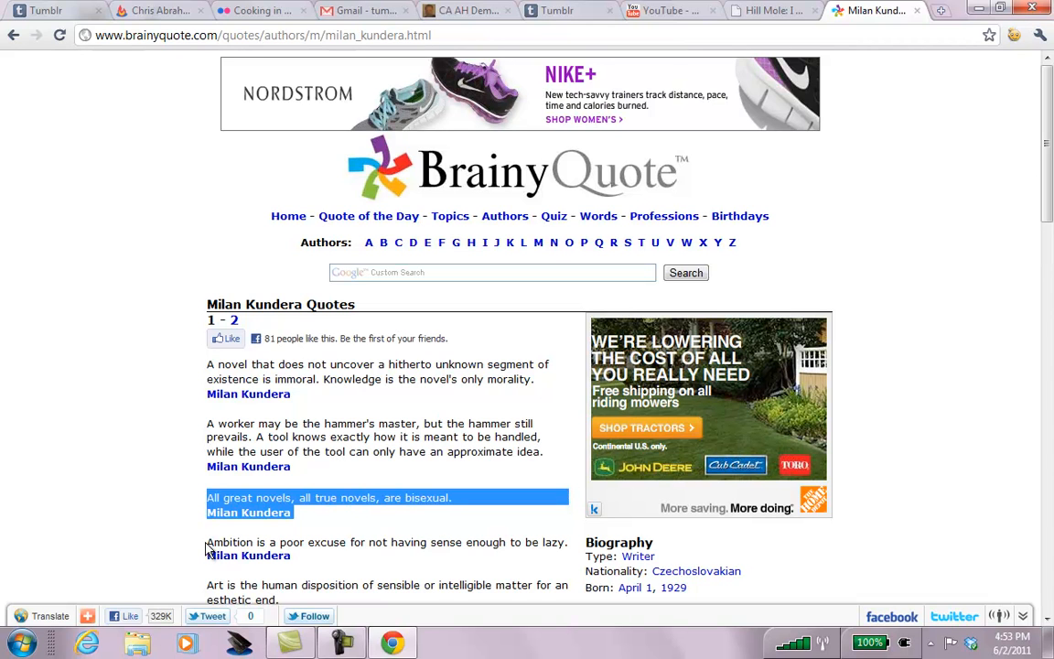
pyautogui.moveTo(209, 543); pyautogui.dragTo(293, 556)
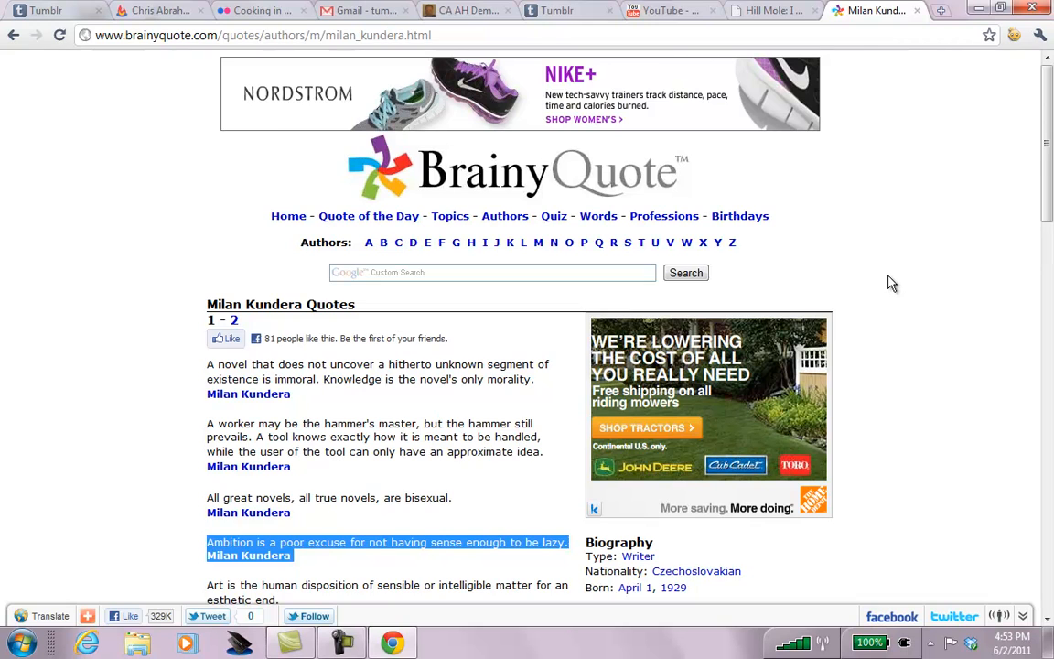
pyautogui.hotkey('ctrl', 'w')
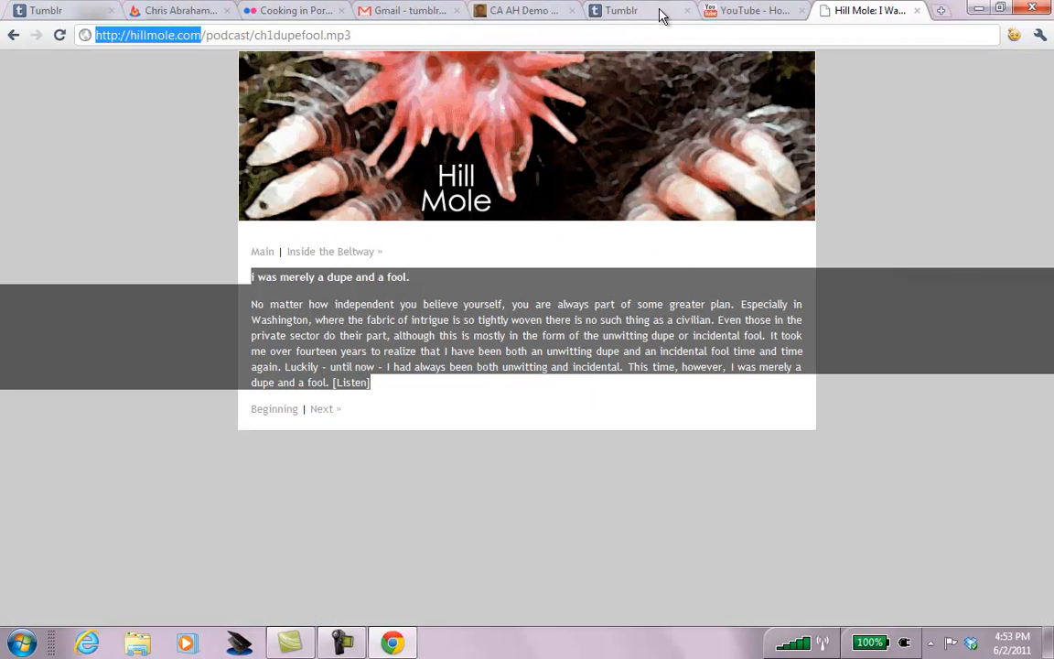
# Paste the Kundera ambition quote into the Quote box, trimming the author and Read more line.
pyautogui.click(662, 16)
pyautogui.write('Ambition is a poor excuse for not having sense enough to be lazy. Milan Kundera  Read more: http://www.brainyquote.com/quotes/authors/m/milan_kundera.html#ixzz1OALtPZAF')
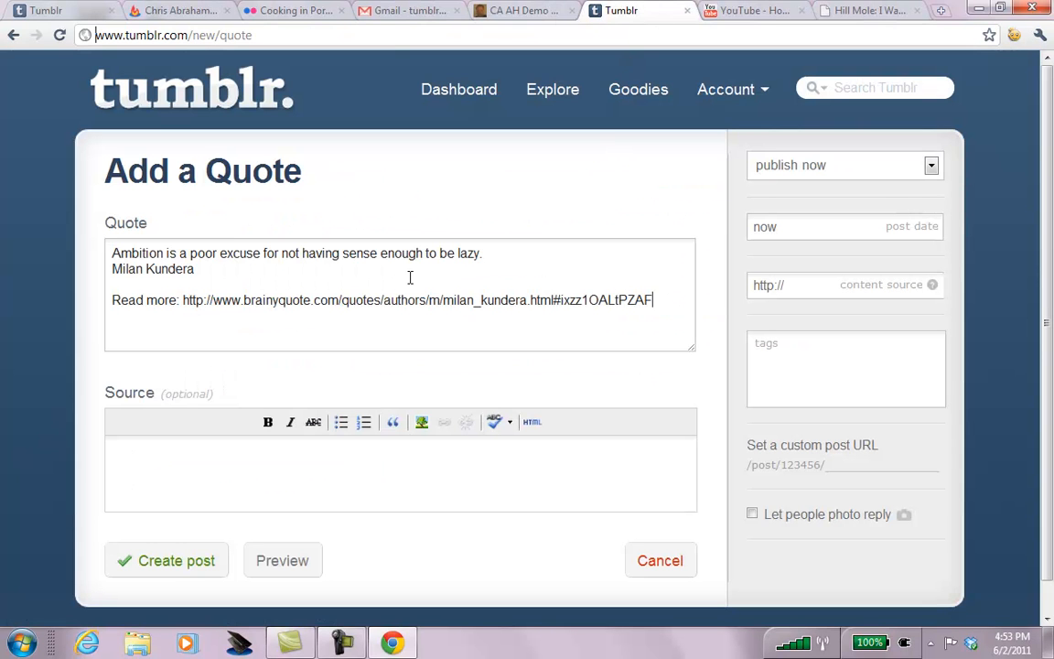
pyautogui.click(509, 254)
pyautogui.hotkey('shift', 'Down')
pyautogui.hotkey('shift', 'Down')
pyautogui.hotkey('shift', 'Down')
pyautogui.hotkey('shift', 'End')
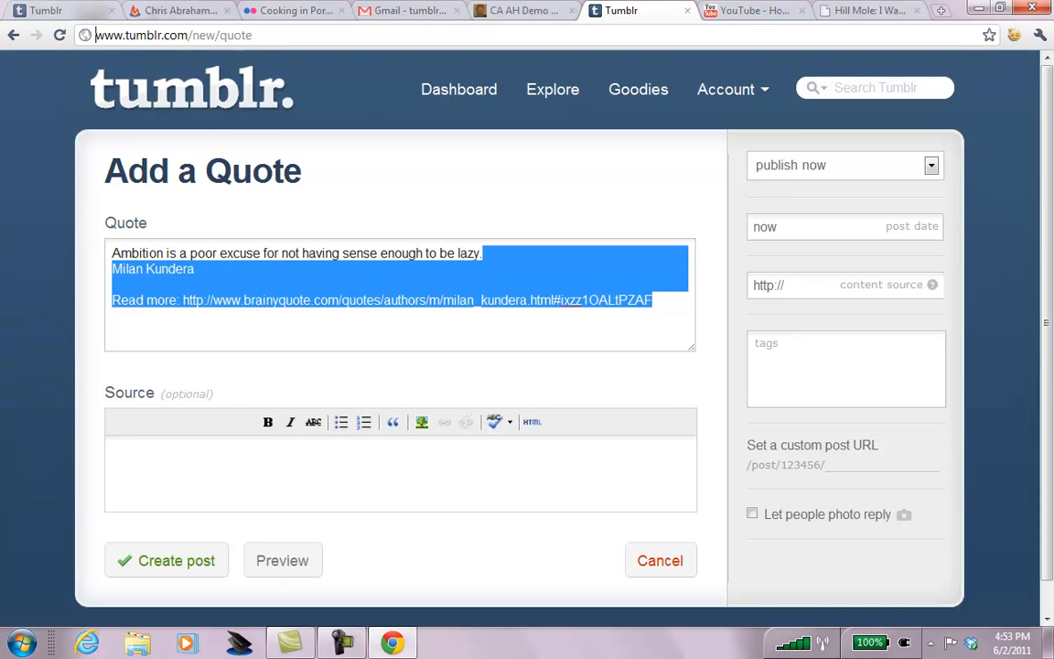
pyautogui.press('BackSpace')
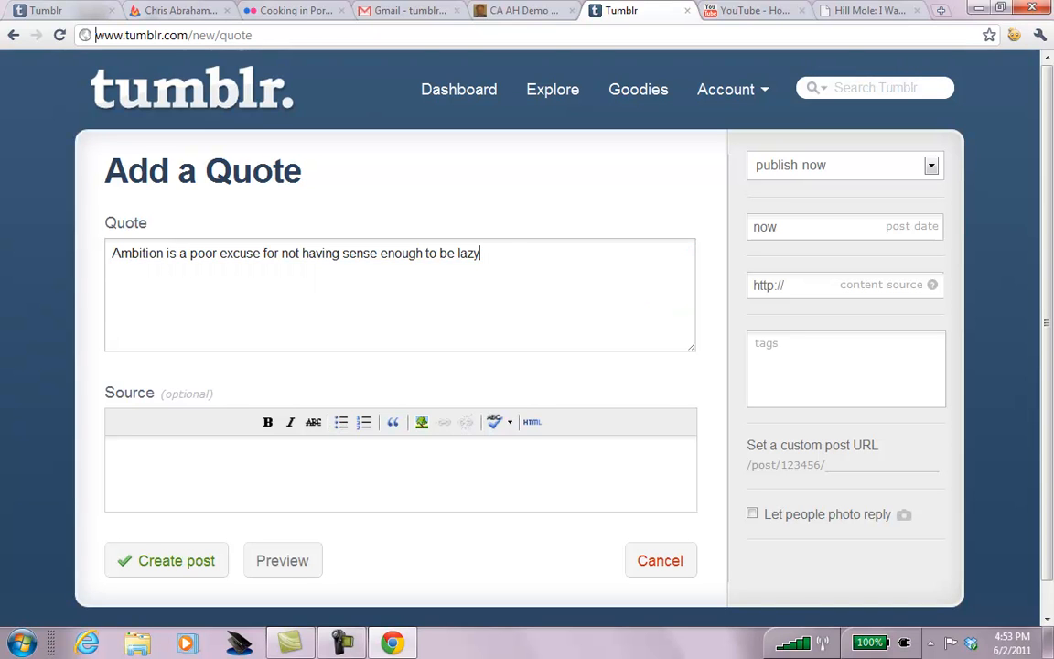
# Set the quote's Source to 'Milan Kunder' and its content source to the BrainyQuote URL.
pyautogui.write('Milan Kunders')
pyautogui.hotkey('ctrl', 'a')
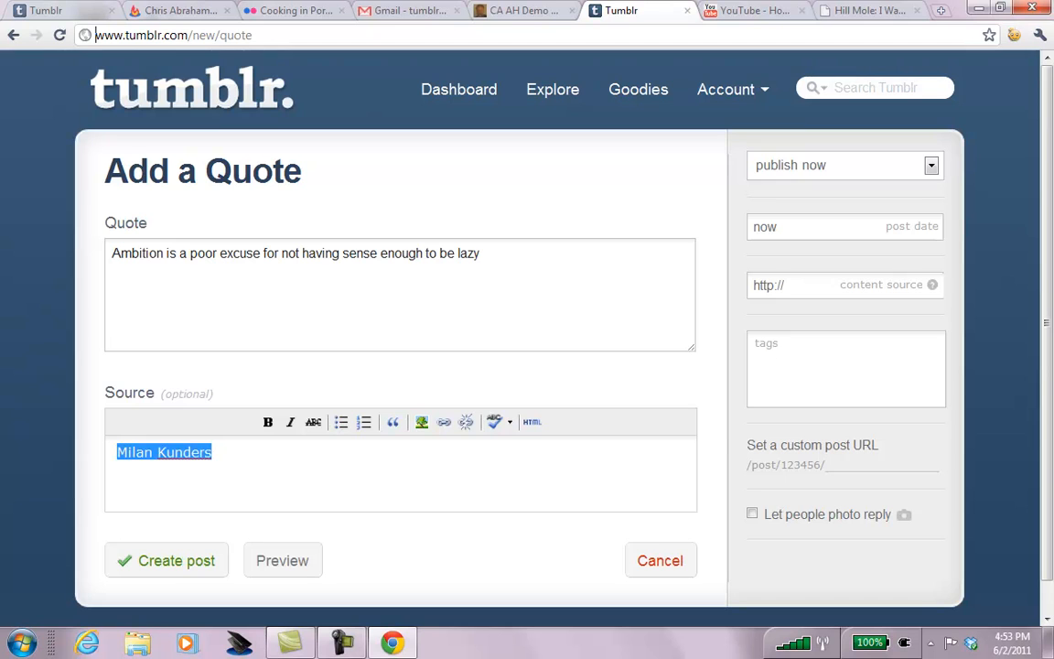
pyautogui.click(782, 284)
pyautogui.hotkey('ctrl', 'a')
pyautogui.hotkey('ctrl', 'v')
pyautogui.press('Home')
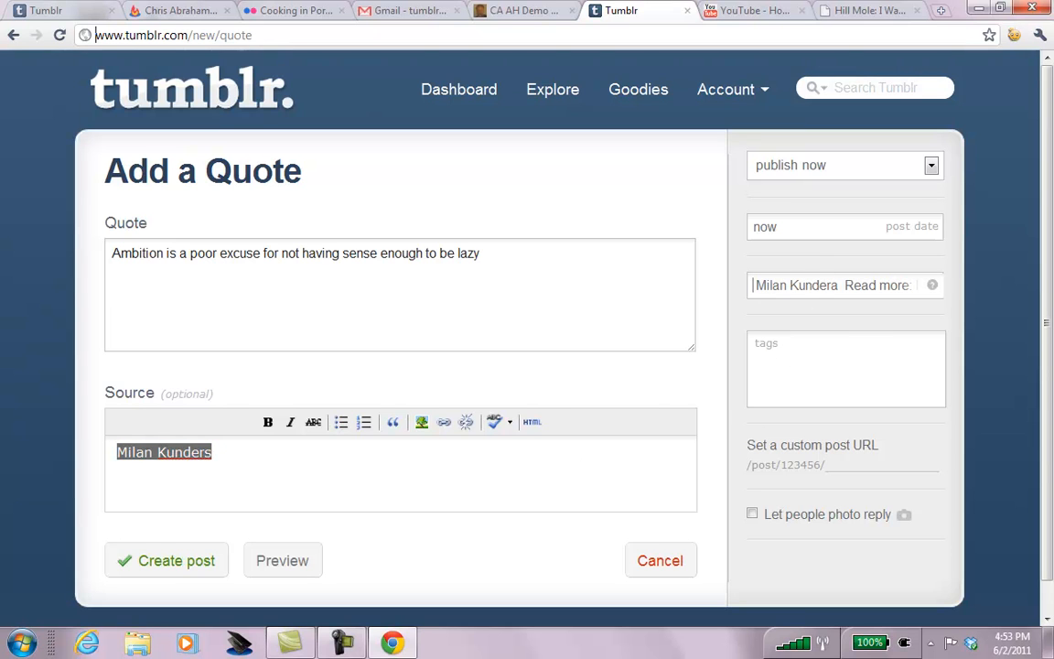
pyautogui.hotkey('shift', 'Right')
pyautogui.hotkey('shift', 'Right')
pyautogui.hotkey('shift', 'Right')
pyautogui.hotkey('shift', 'Right')
pyautogui.hotkey('shift', 'Right')
pyautogui.hotkey('shift', 'Right')
pyautogui.hotkey('shift', 'Right')
pyautogui.hotkey('shift', 'Right')
pyautogui.hotkey('shift', 'Right')
pyautogui.hotkey('shift', 'Right')
pyautogui.hotkey('shift', 'Right')
pyautogui.hotkey('shift', 'Right')
pyautogui.hotkey('shift', 'Right')
pyautogui.hotkey('shift', 'Right')
pyautogui.hotkey('shift', 'Right')
pyautogui.hotkey('shift', 'Right')
pyautogui.hotkey('shift', 'Right')
pyautogui.hotkey('shift', 'Right')
pyautogui.hotkey('shift', 'Right')
pyautogui.hotkey('shift', 'Right')
pyautogui.hotkey('shift', 'Right')
pyautogui.hotkey('shift', 'Right')
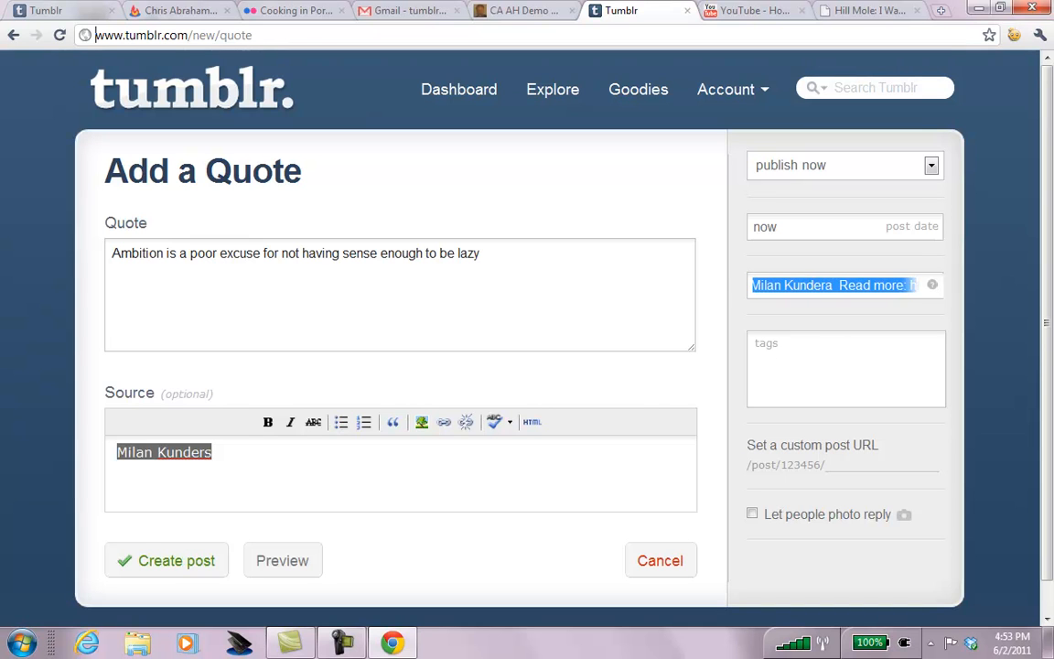
pyautogui.press('BackSpace')
pyautogui.press('End')
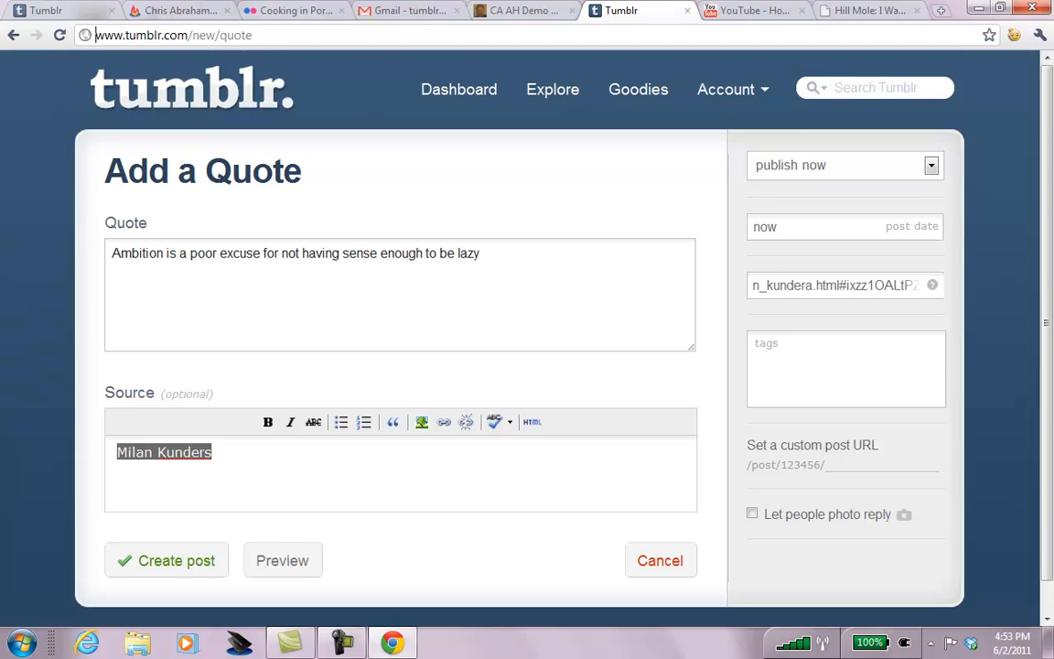
# Tag the quote 'milan kunera', 'laziness' and 'quote', allow photo replies, publish, then start a text post.
pyautogui.click(909, 365)
pyautogui.write('m')
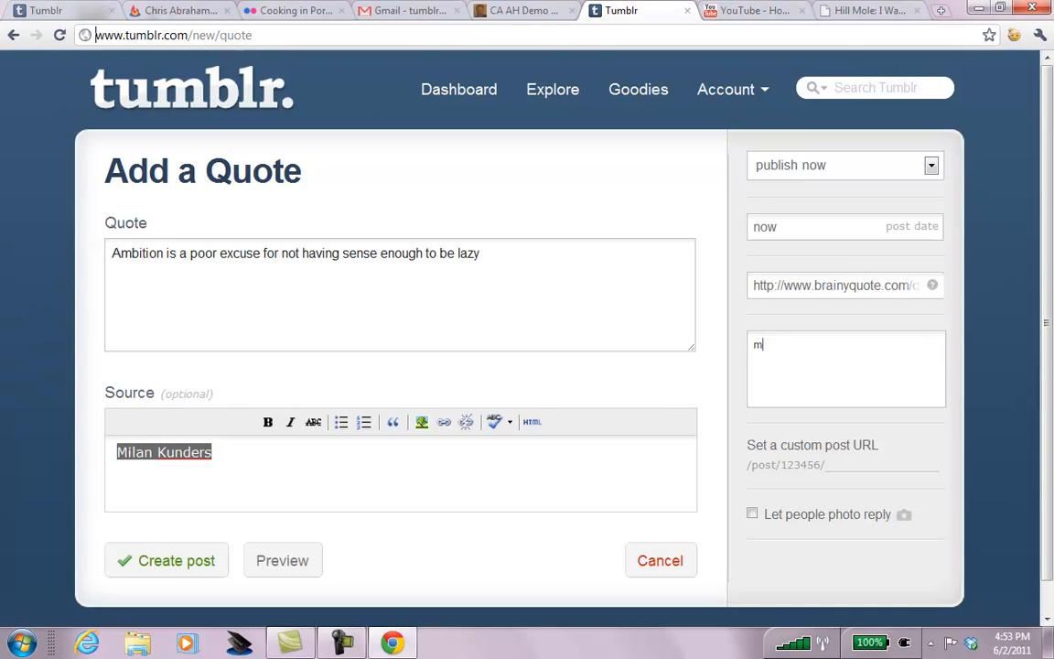
pyautogui.write('ilan kunera')
pyautogui.press('Return')
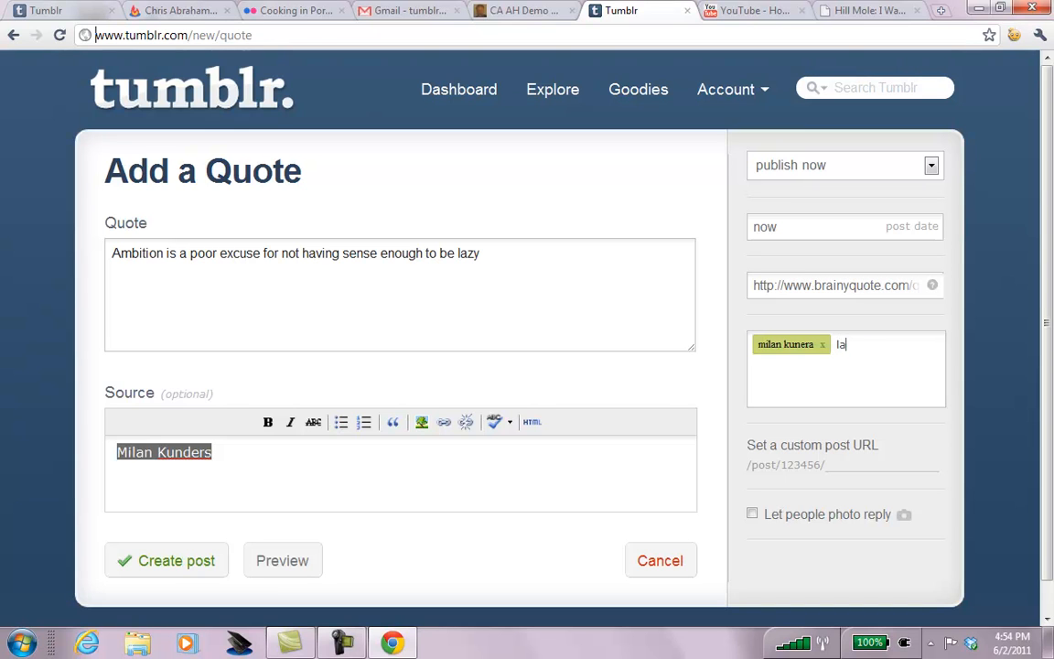
pyautogui.write('laziness')
pyautogui.press('Return')
pyautogui.write('quote')
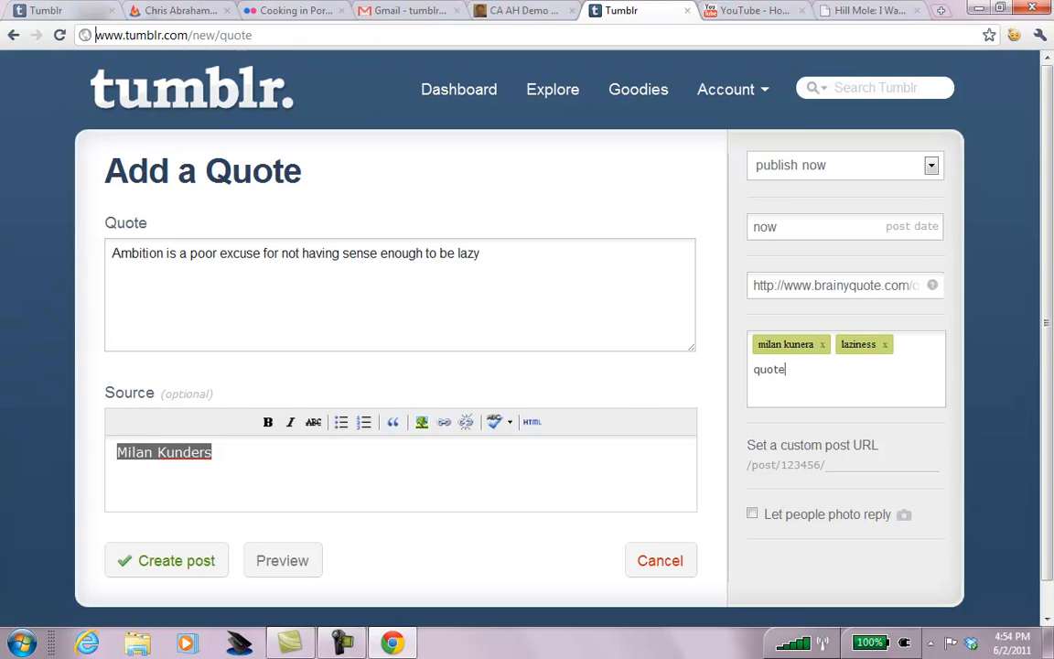
pyautogui.press('Return')
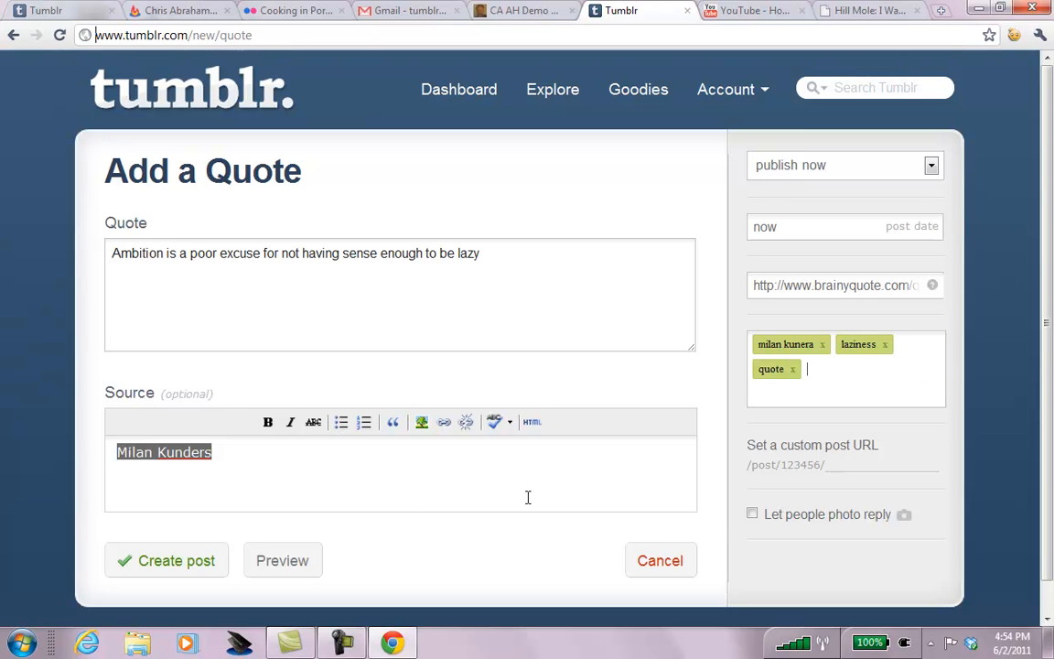
pyautogui.click(753, 514)
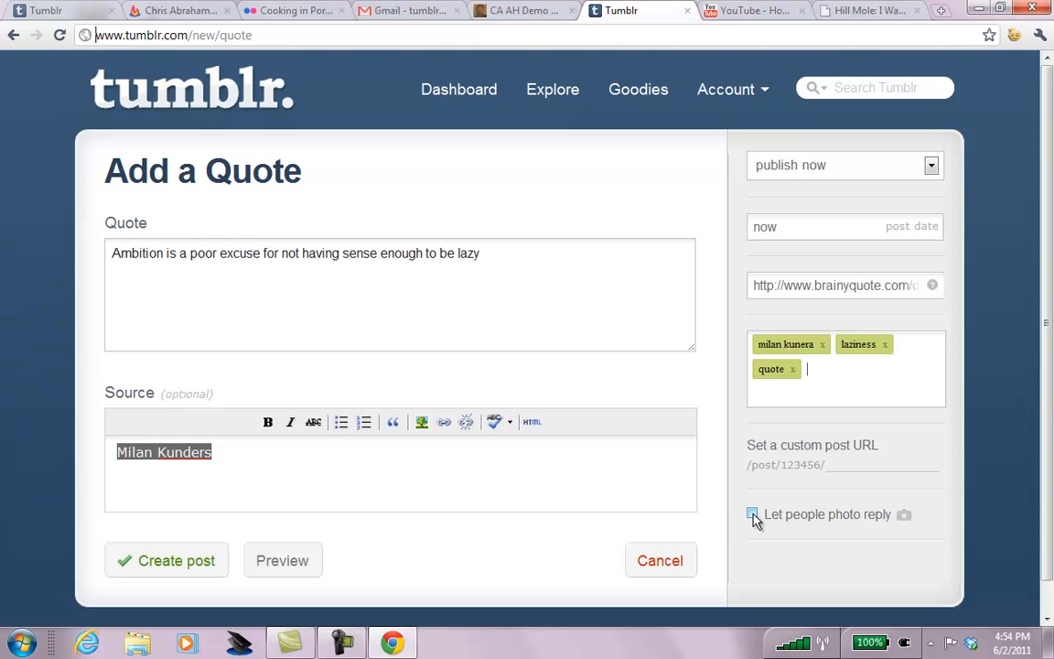
pyautogui.click(161, 554)
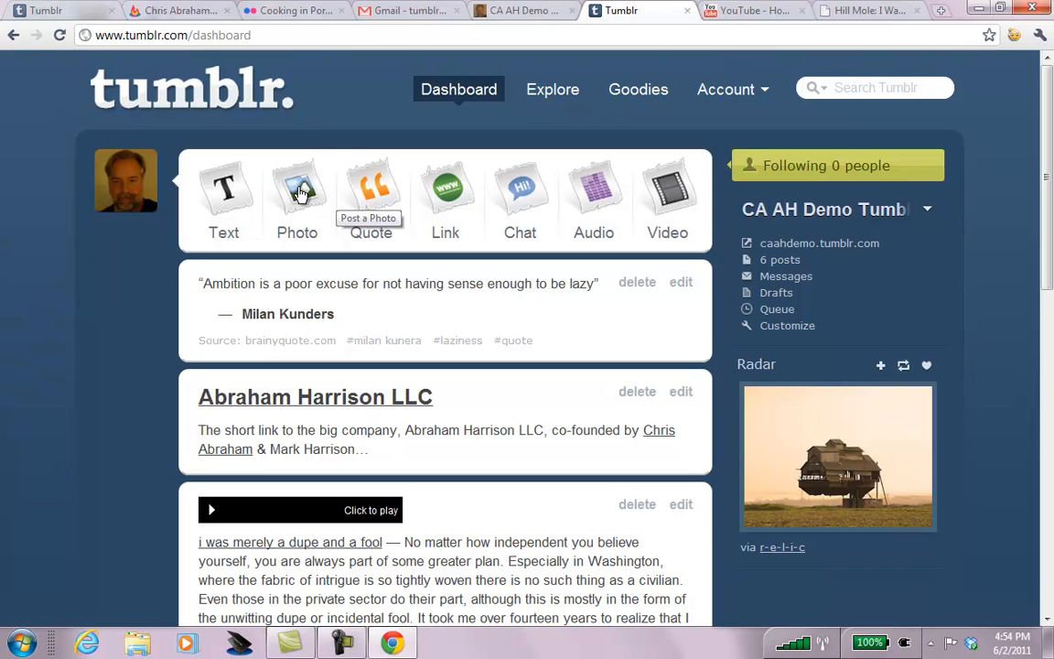
pyautogui.click(223, 197)
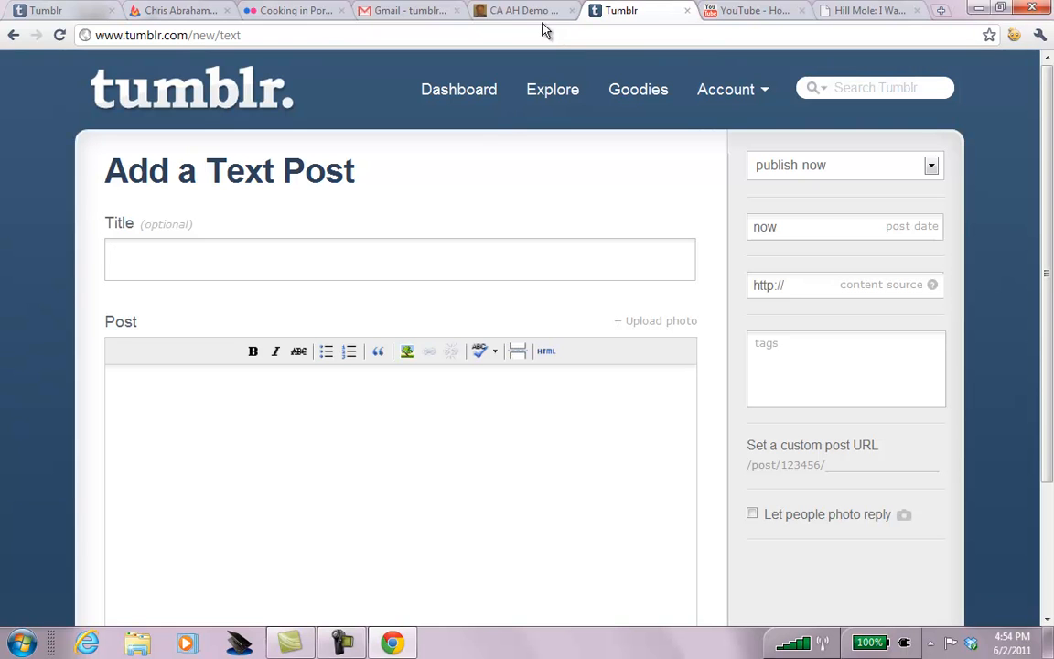
# Switch to the Gmail tab and start entering the personal WordPress blog's address.
pyautogui.click(389, 16)
pyautogui.click(410, 34)
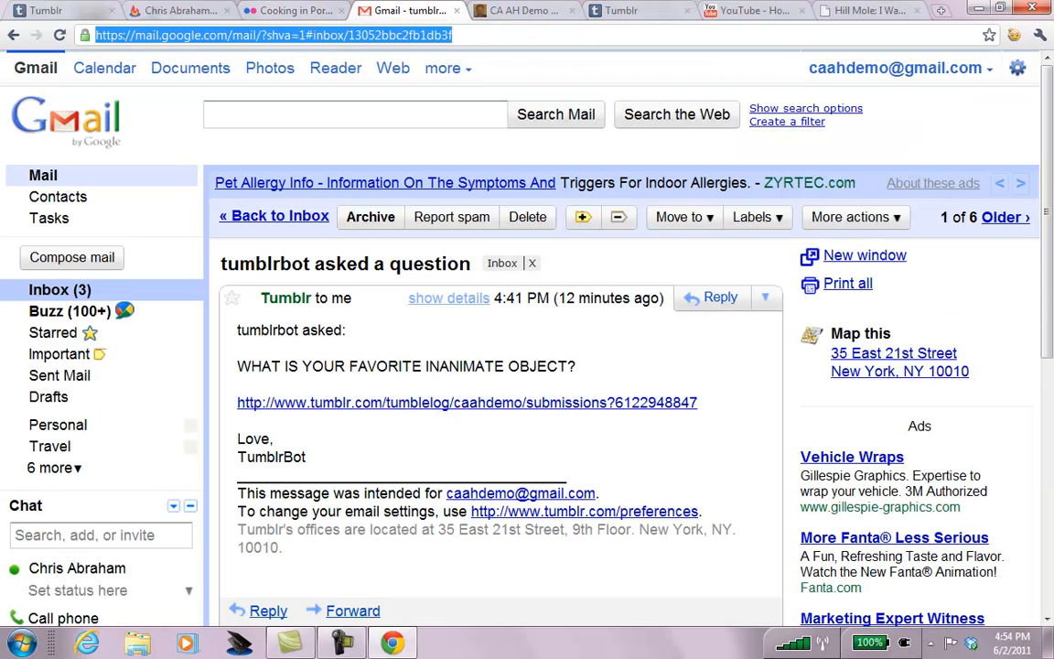
pyautogui.write('chr')
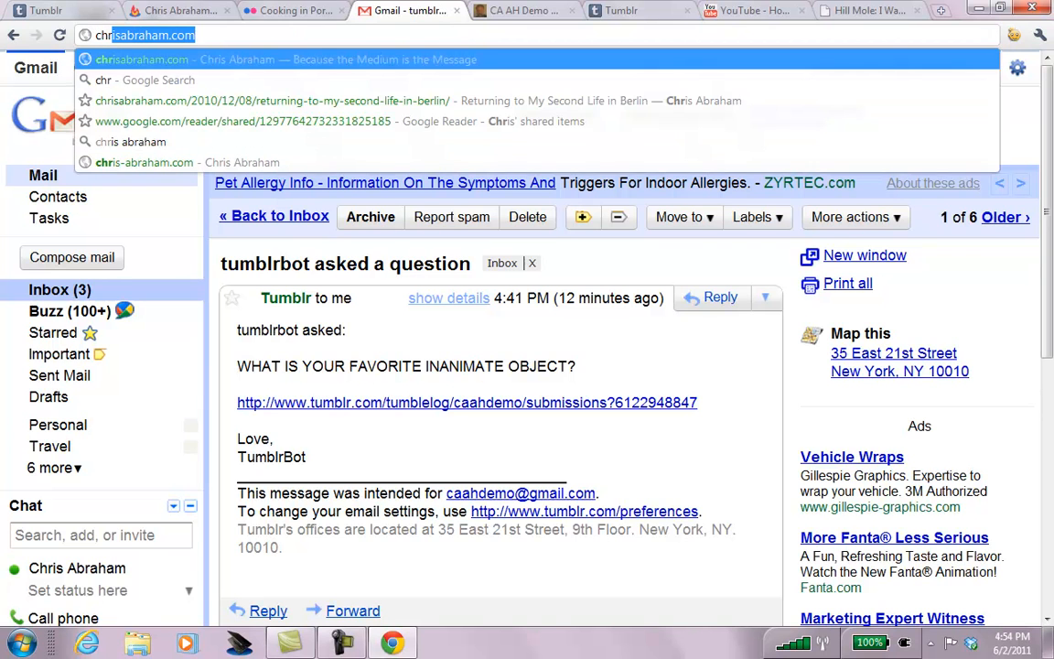
pyautogui.press('Right')
# Load the WordPress blog homepage and scroll down to the 'Facebook should motivate not depress you' post.
pyautogui.press('Return')
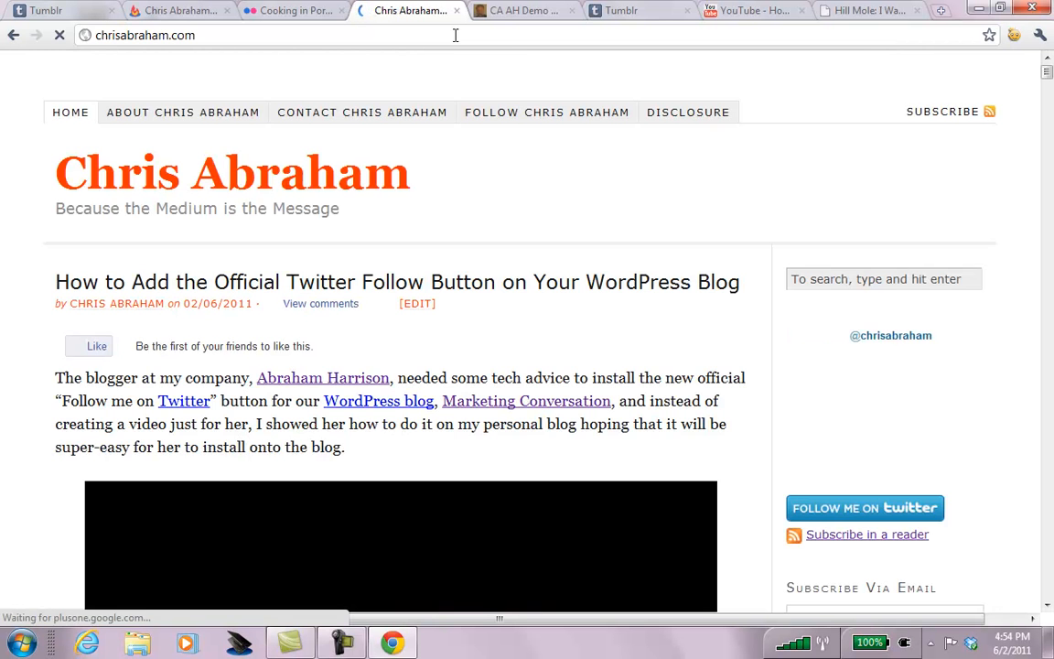
pyautogui.scroll(-13, 455, 35)
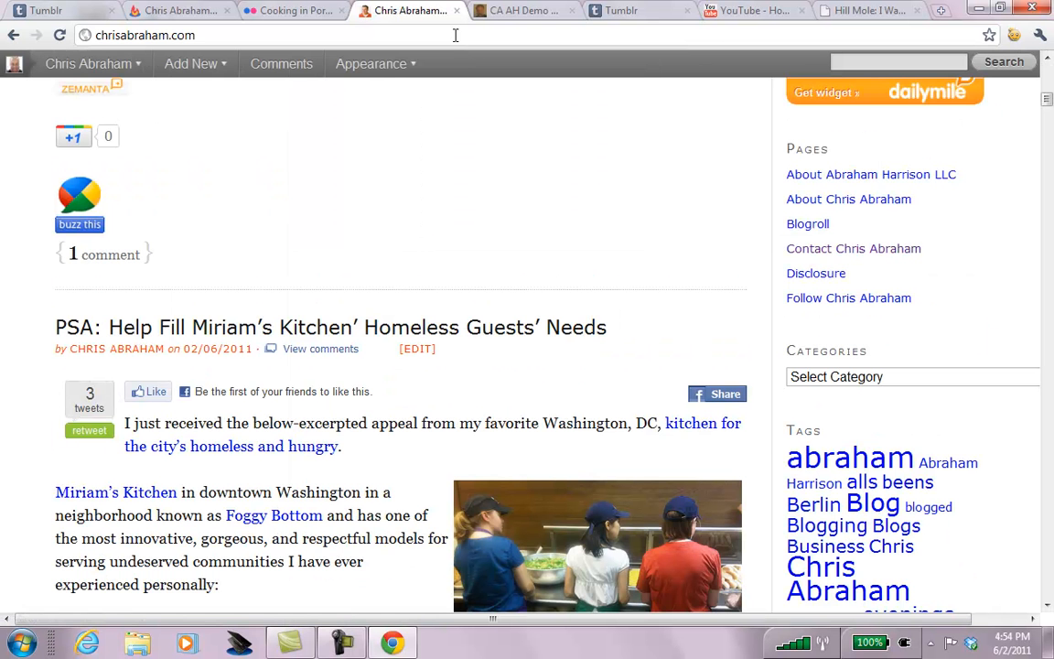
pyautogui.scroll(-17, 411, 32)
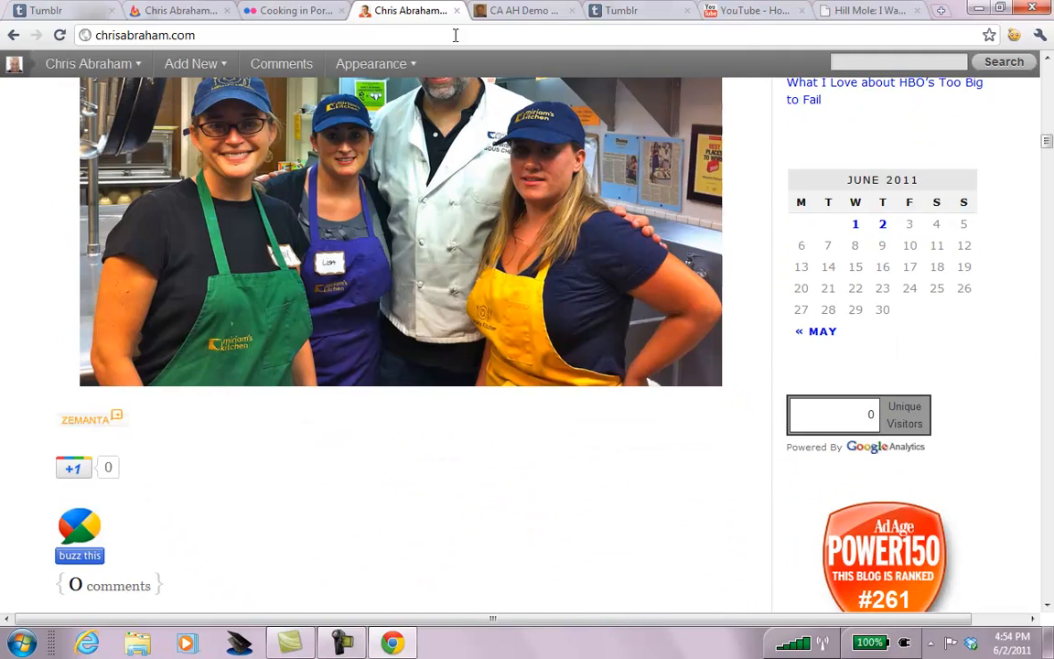
pyautogui.scroll(-5, 456, 34)
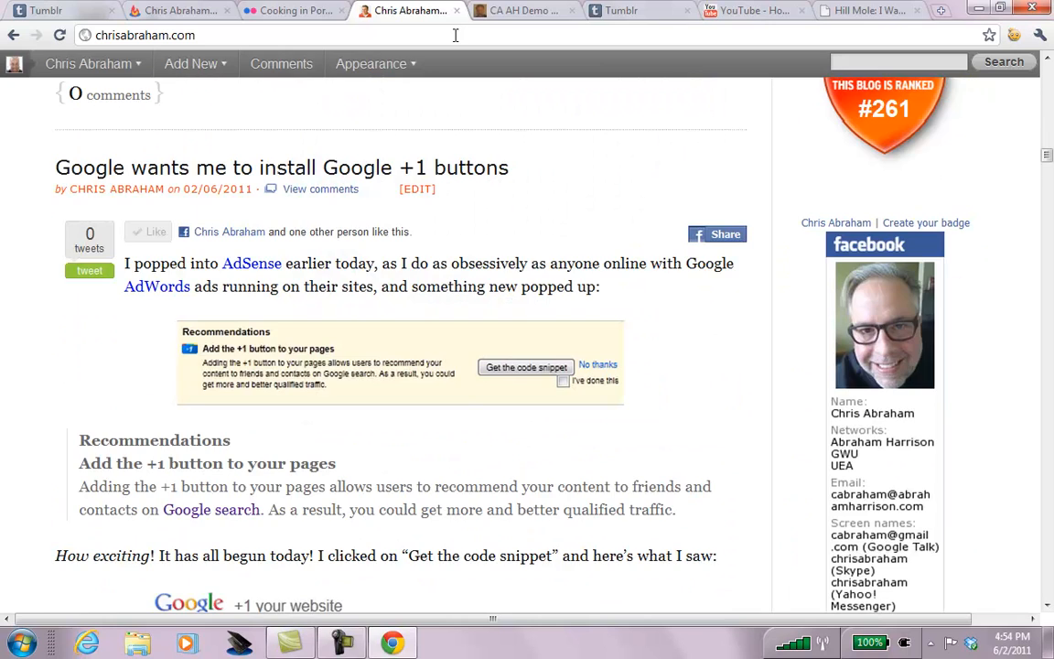
pyautogui.scroll(-18, 455, 35)
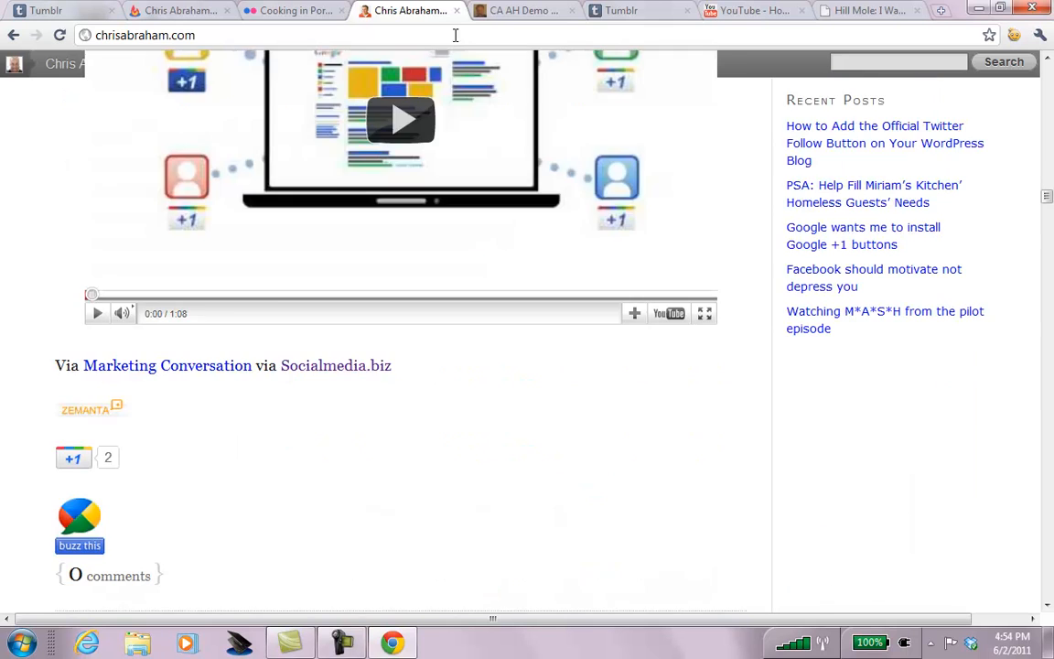
pyautogui.scroll(-5, 455, 35)
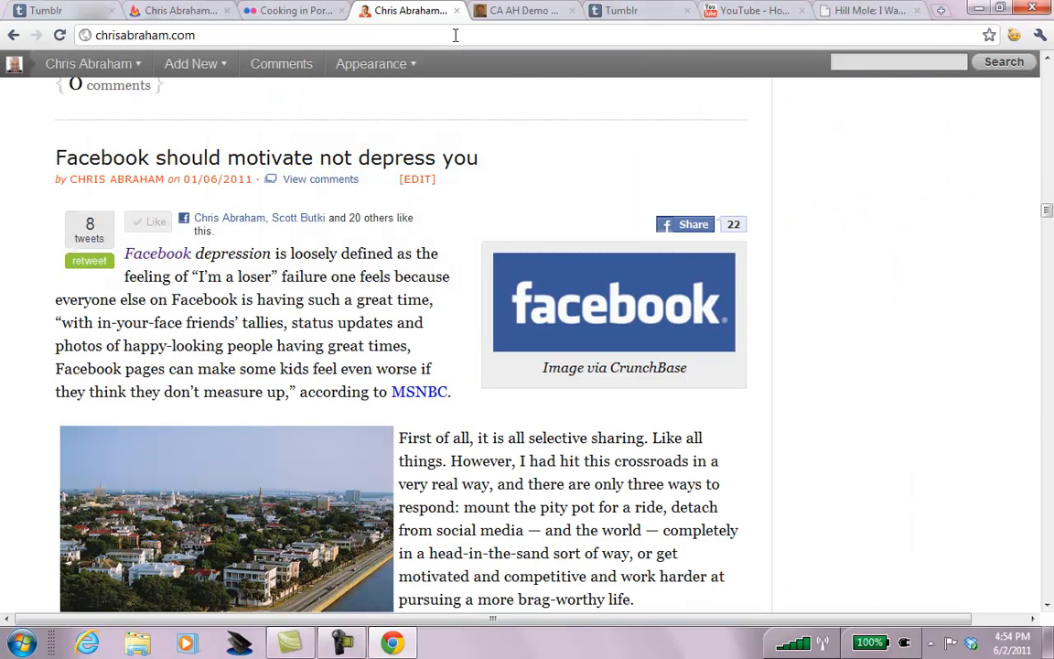
pyautogui.scroll(-1, 455, 34)
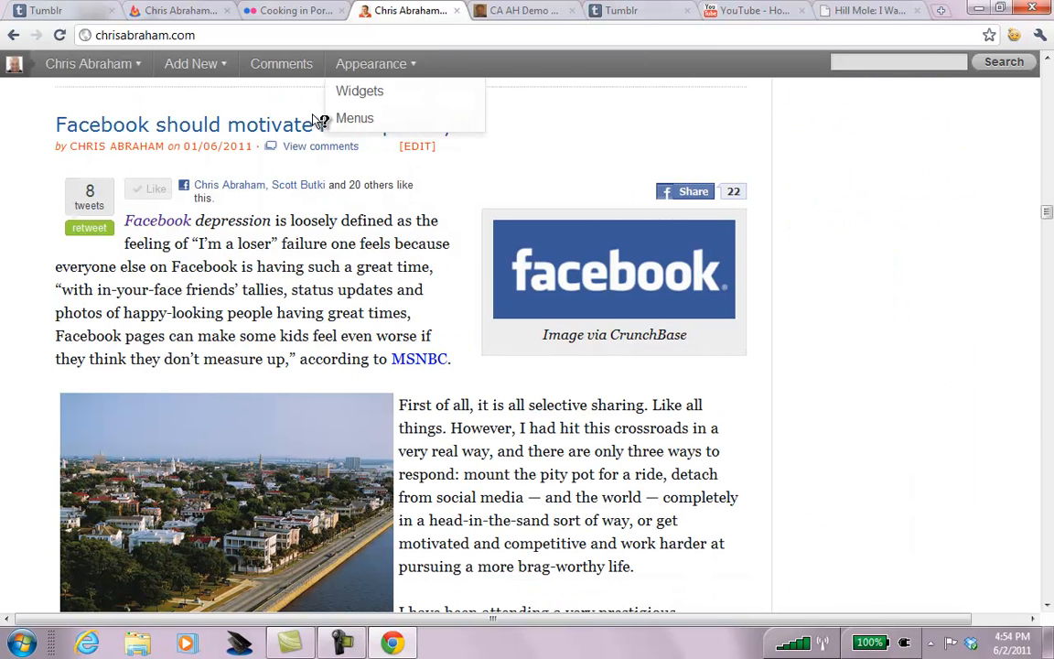
# Open the Facebook post in the WordPress editor and select all of its raw HTML.
pyautogui.click(423, 148)
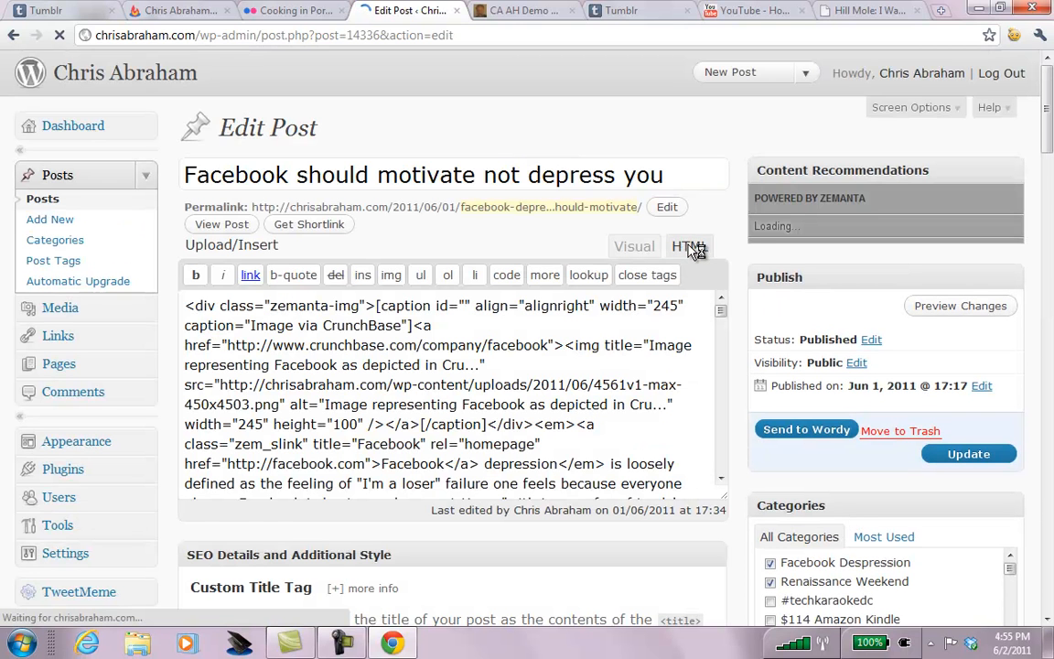
pyautogui.click(633, 247)
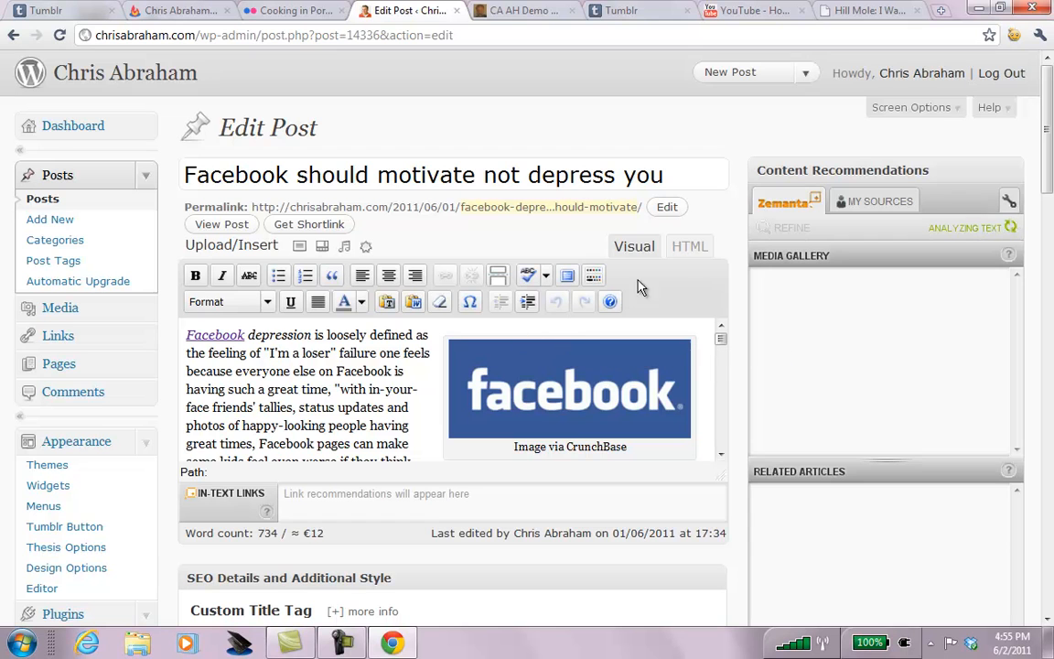
pyautogui.click(687, 246)
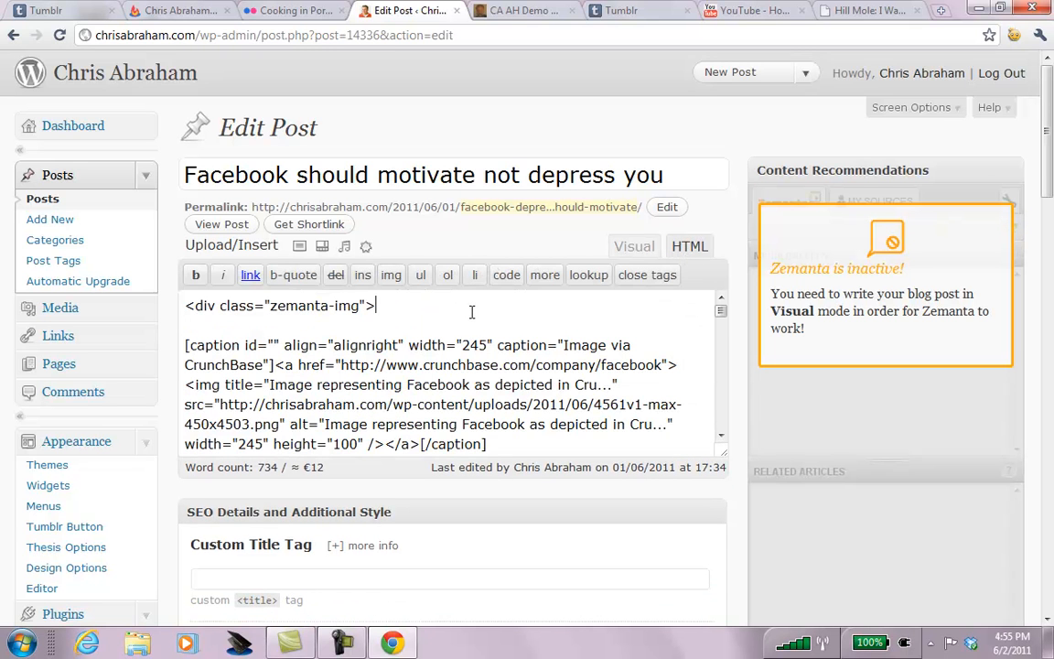
pyautogui.hotkey('ctrl', 'a')
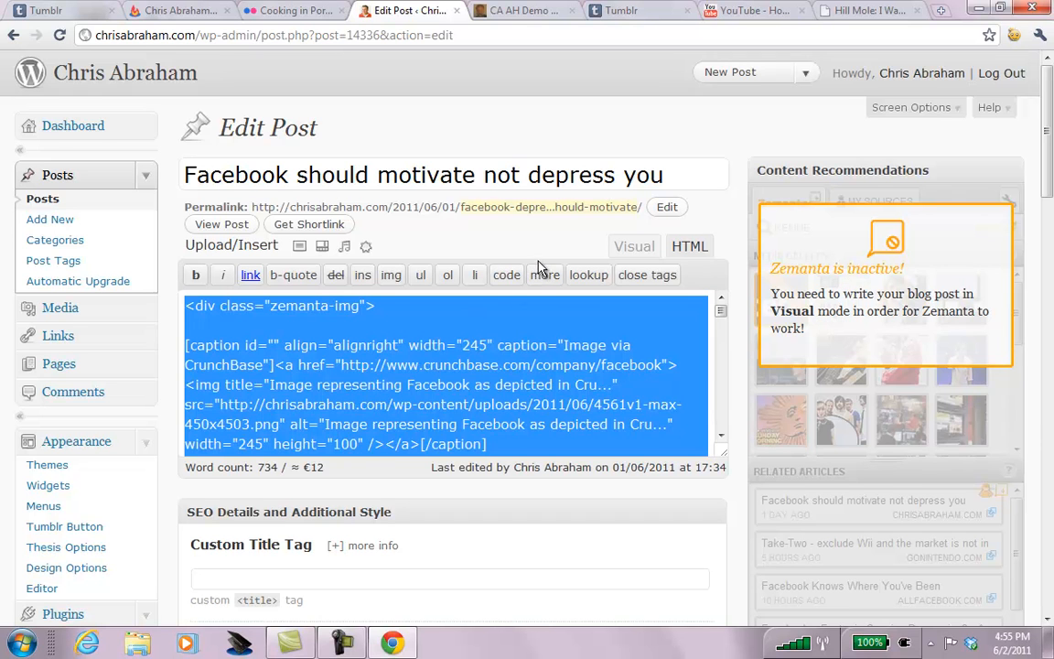
pyautogui.click(620, 11)
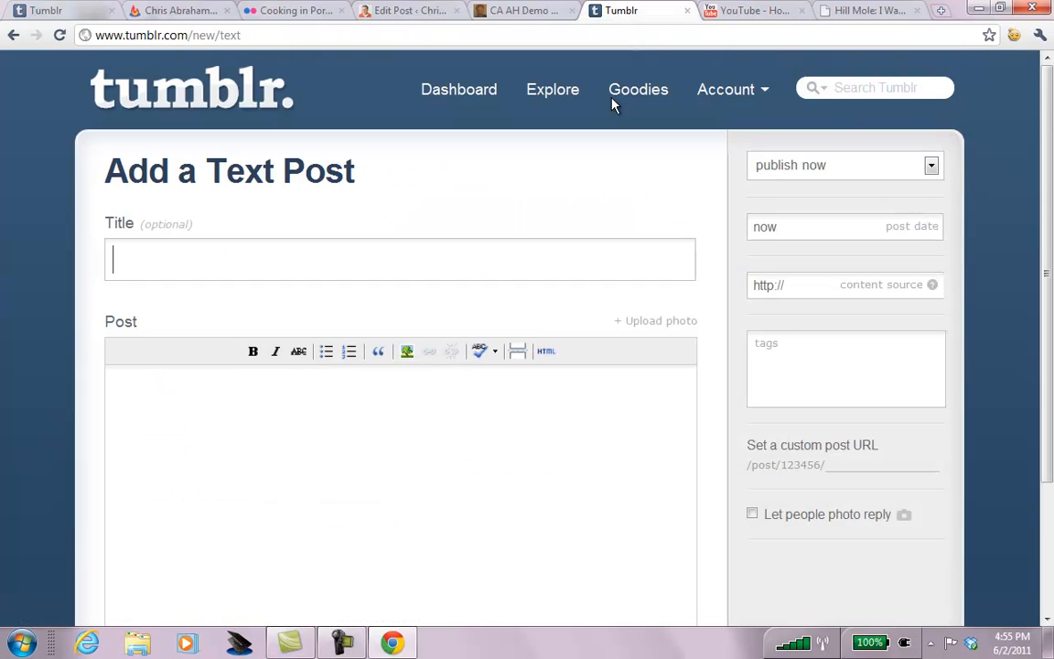
# Paste the copied Facebook article HTML into the Tumblr post body through the HTML Source Editor.
pyautogui.click(546, 352)
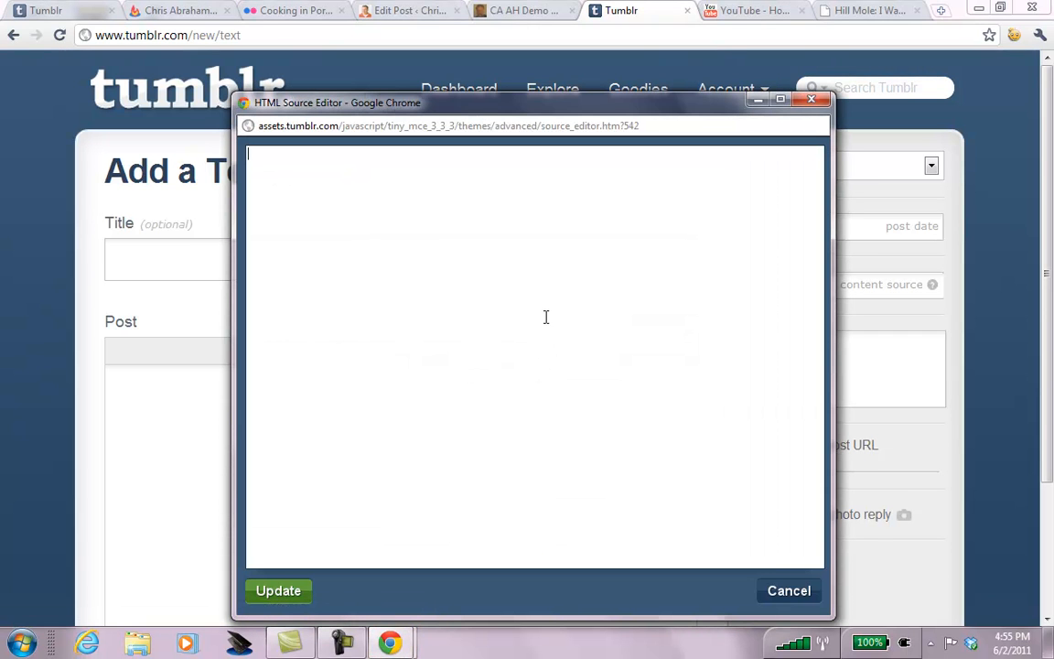
pyautogui.click(811, 100)
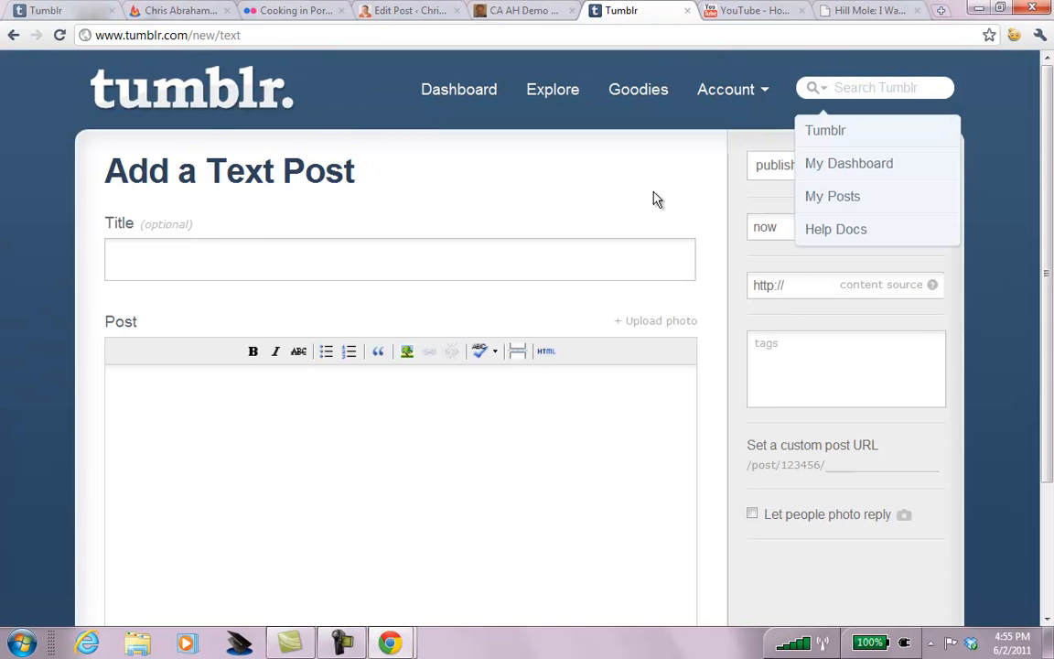
pyautogui.click(547, 351)
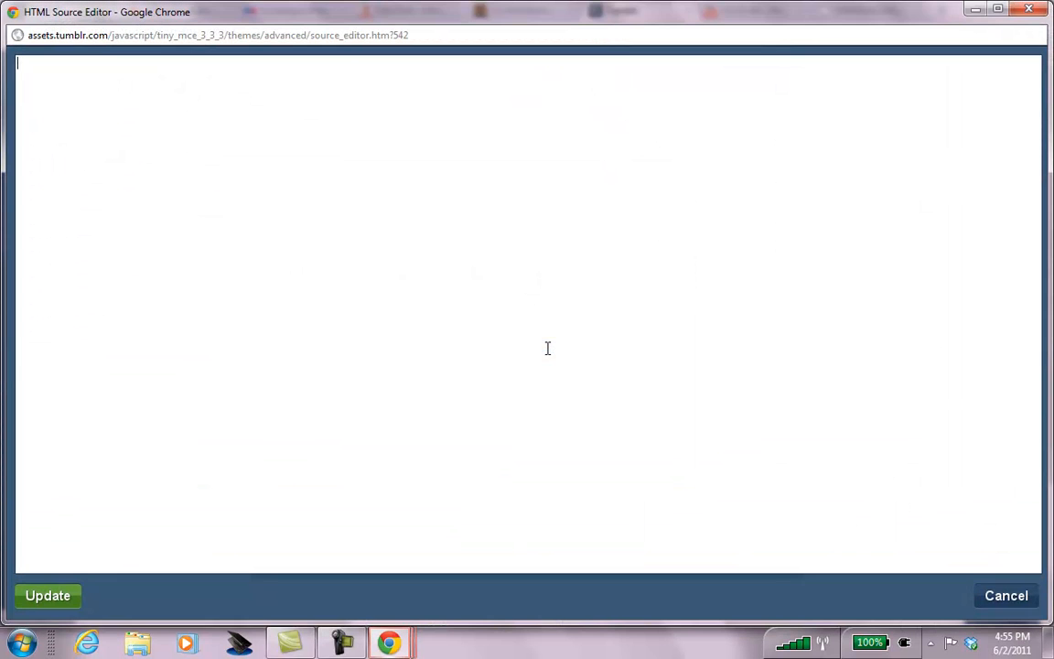
pyautogui.hotkey('ctrl', 'v')
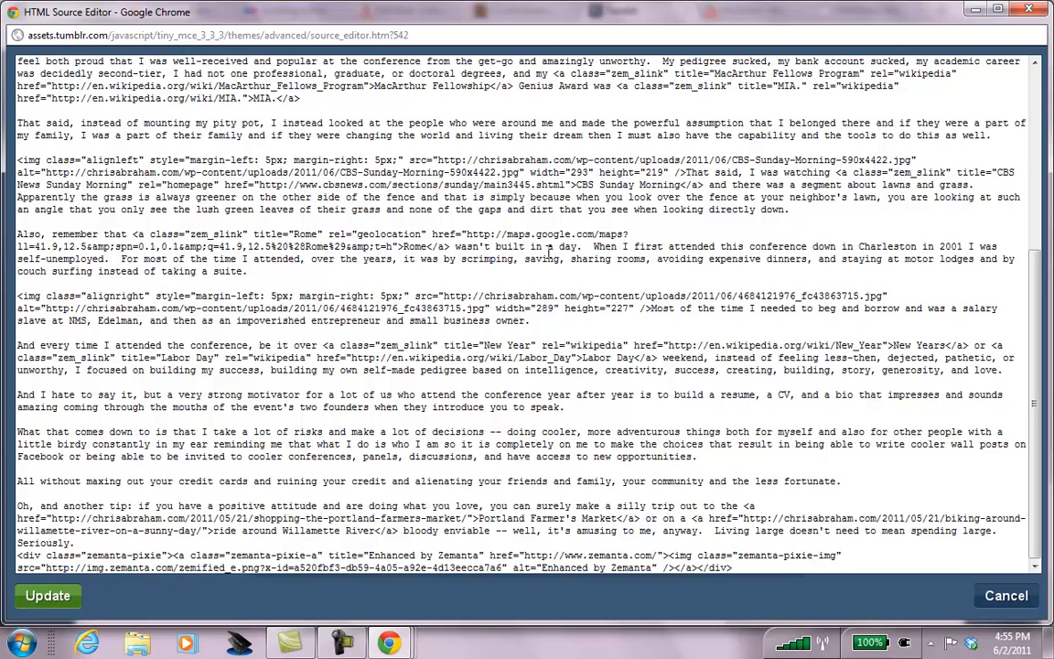
pyautogui.scroll(8, 565, 262)
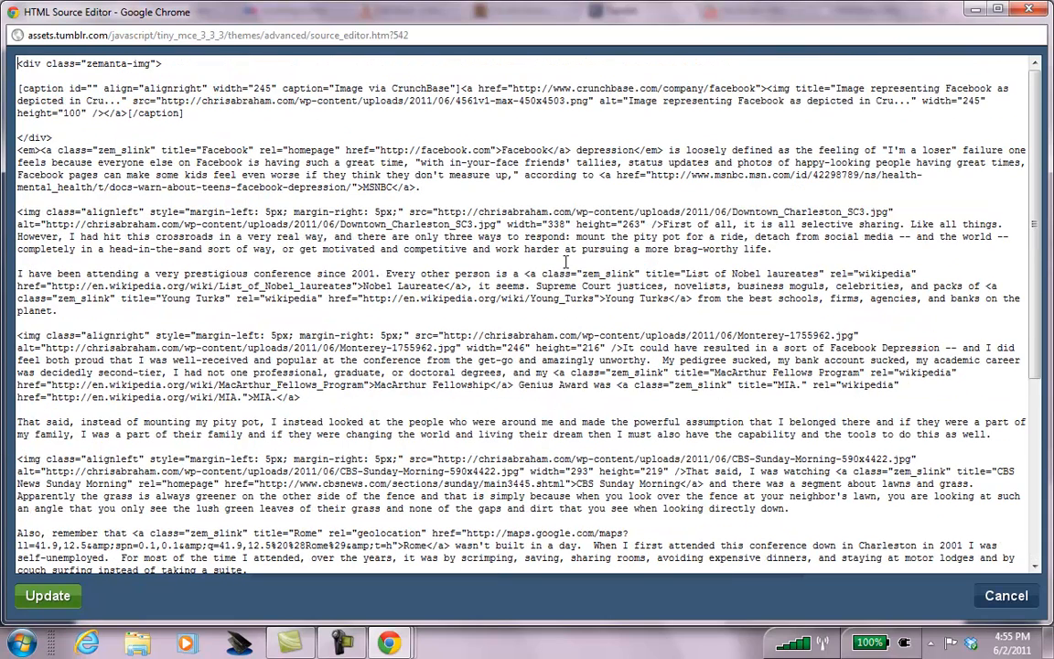
pyautogui.click(45, 596)
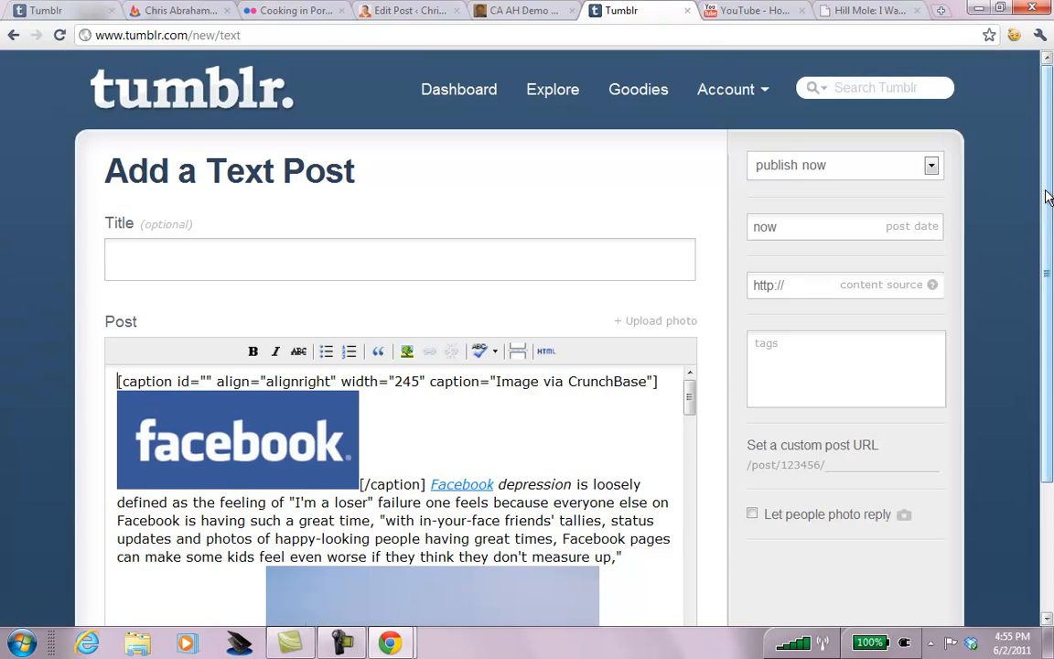
# Delete the [caption] shortcode and put the Facebook image back at the paragraph's start.
pyautogui.scroll(-3, 1048, 196)
pyautogui.moveTo(432, 334); pyautogui.dragTo(119, 284)
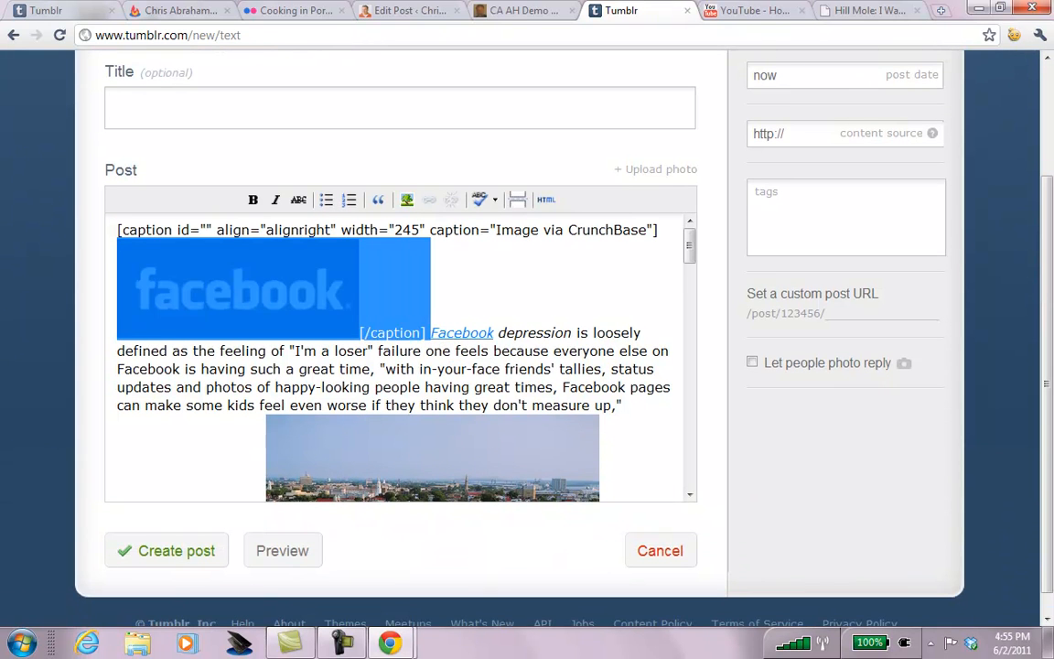
pyautogui.click(229, 268)
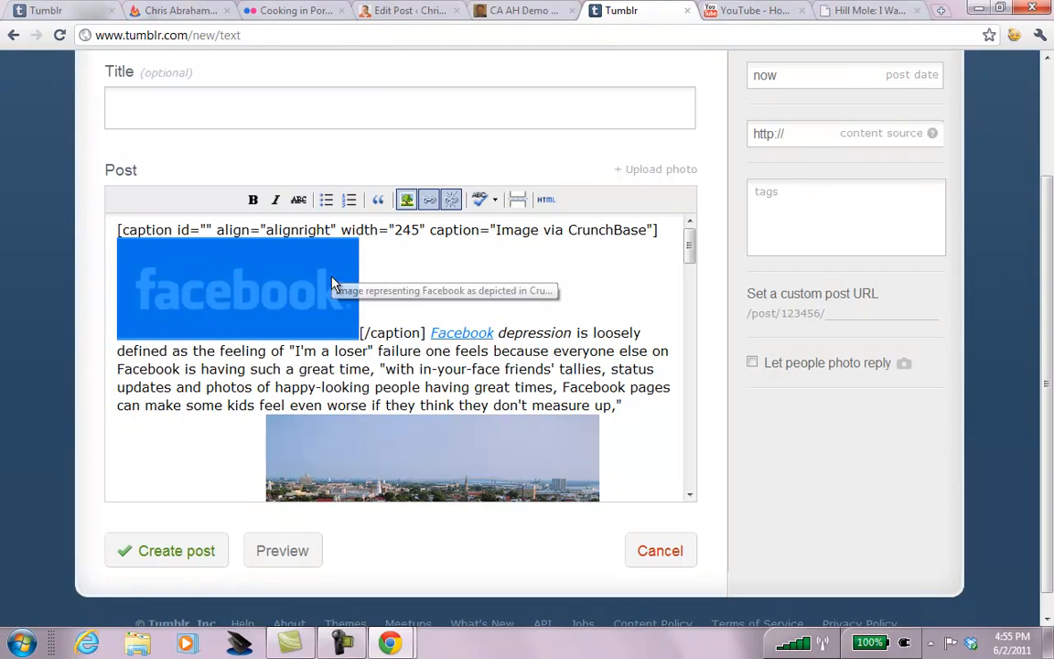
pyautogui.press('Delete')
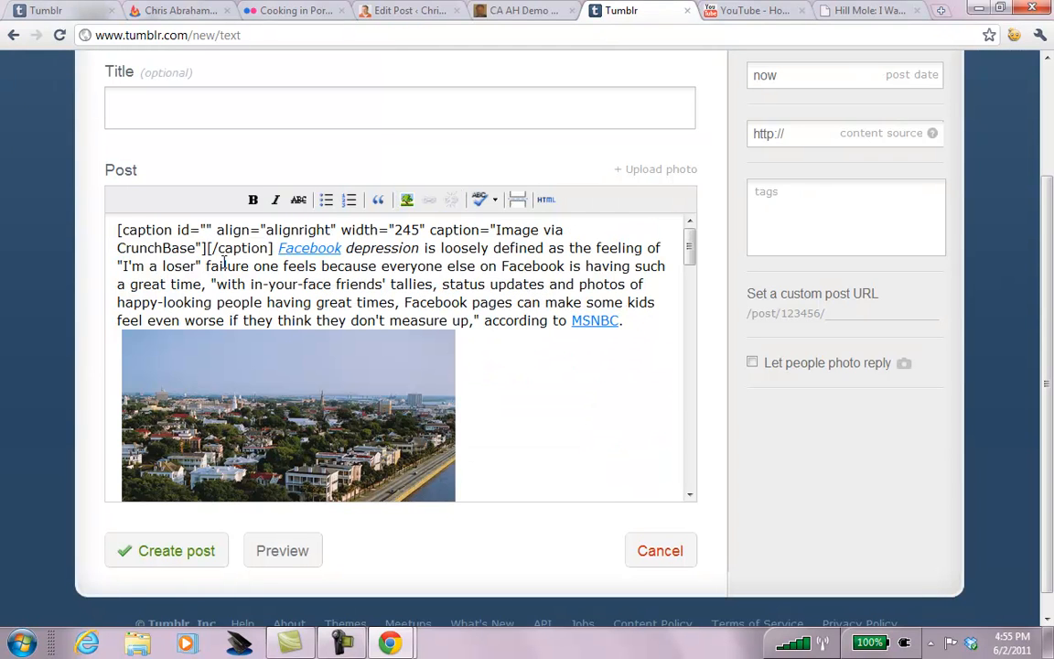
pyautogui.moveTo(275, 248); pyautogui.dragTo(106, 219)
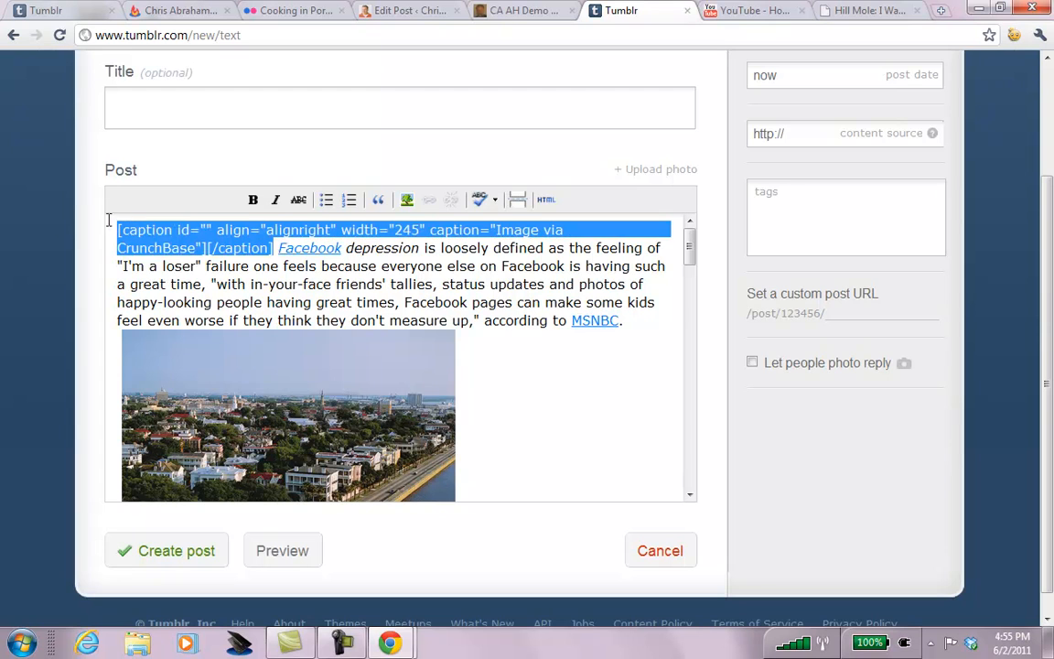
pyautogui.press('Delete')
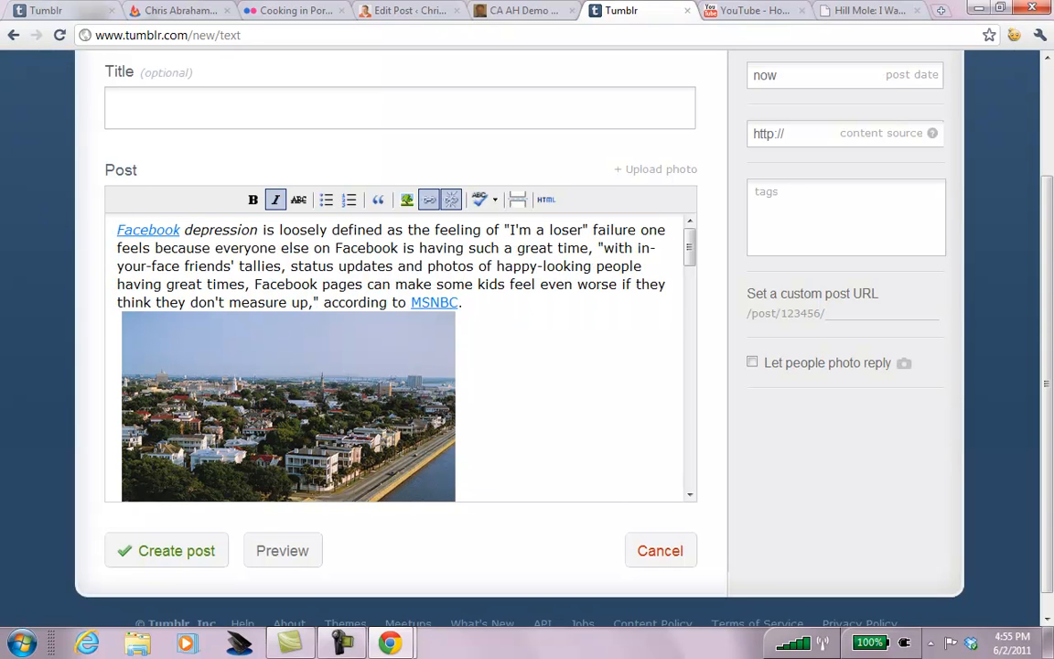
pyautogui.hotkey('ctrl', 'v')
# Align the Facebook image right and the city photo left.
pyautogui.click(265, 260)
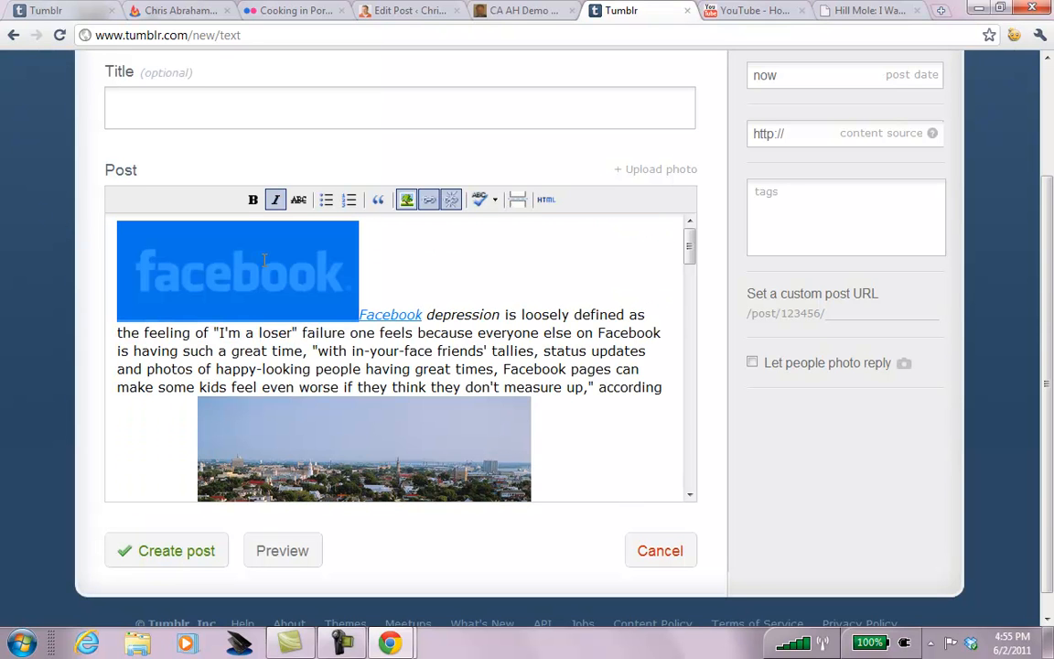
pyautogui.click(406, 200)
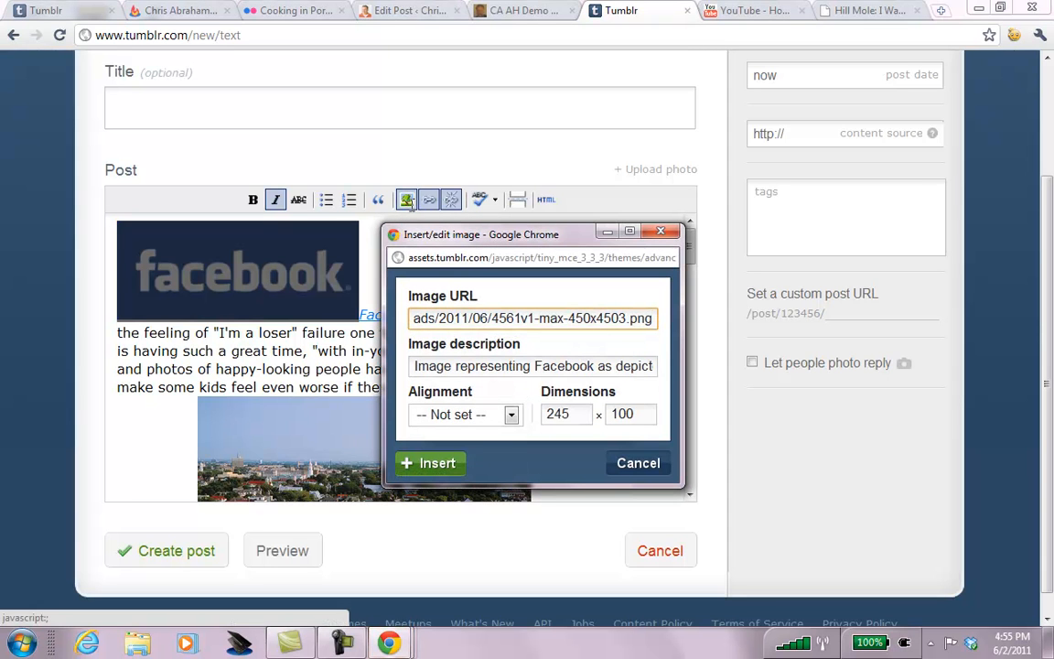
pyautogui.click(512, 415)
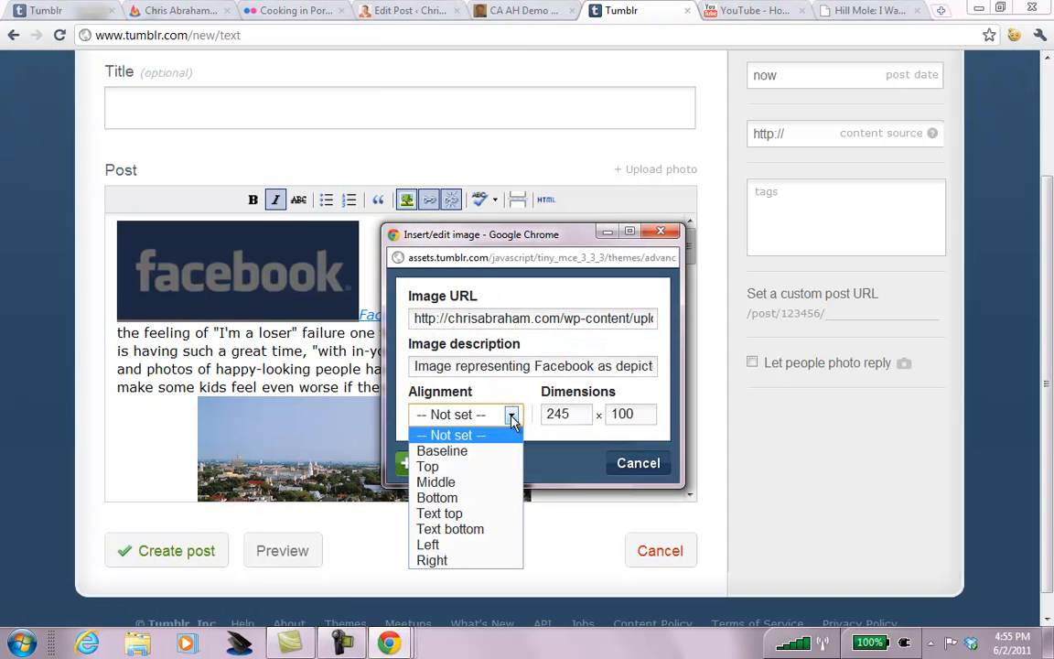
pyautogui.click(443, 561)
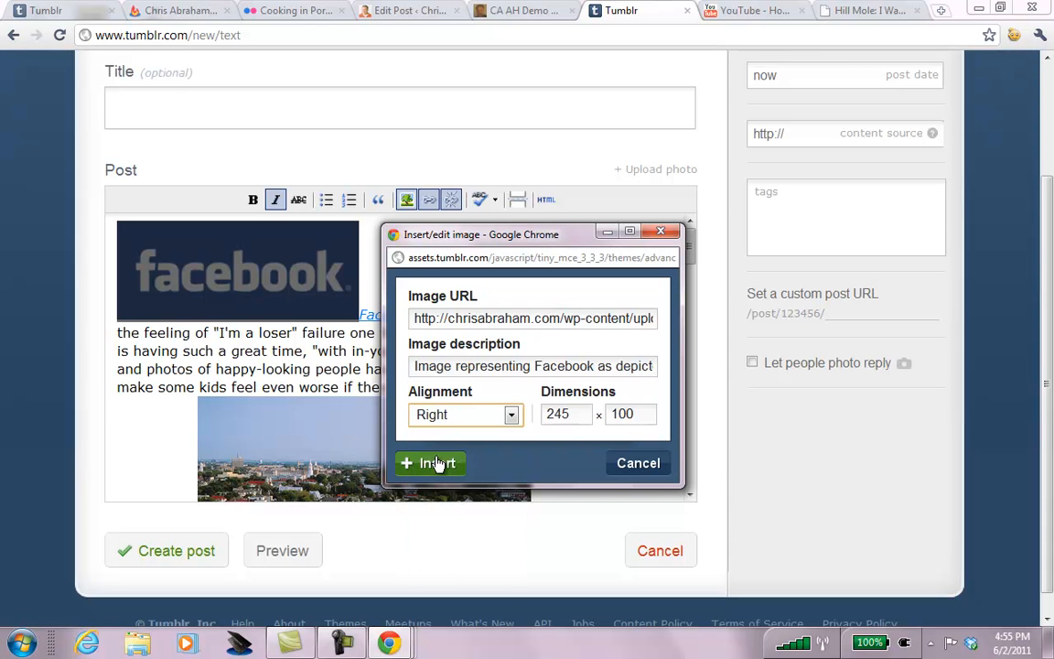
pyautogui.click(435, 463)
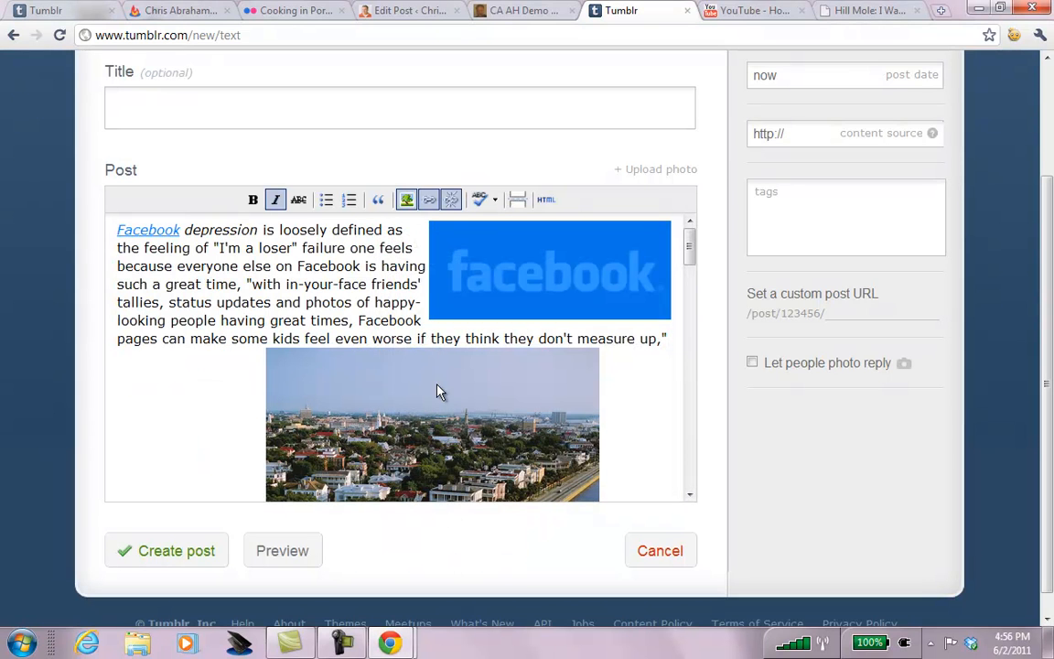
pyautogui.click(437, 392)
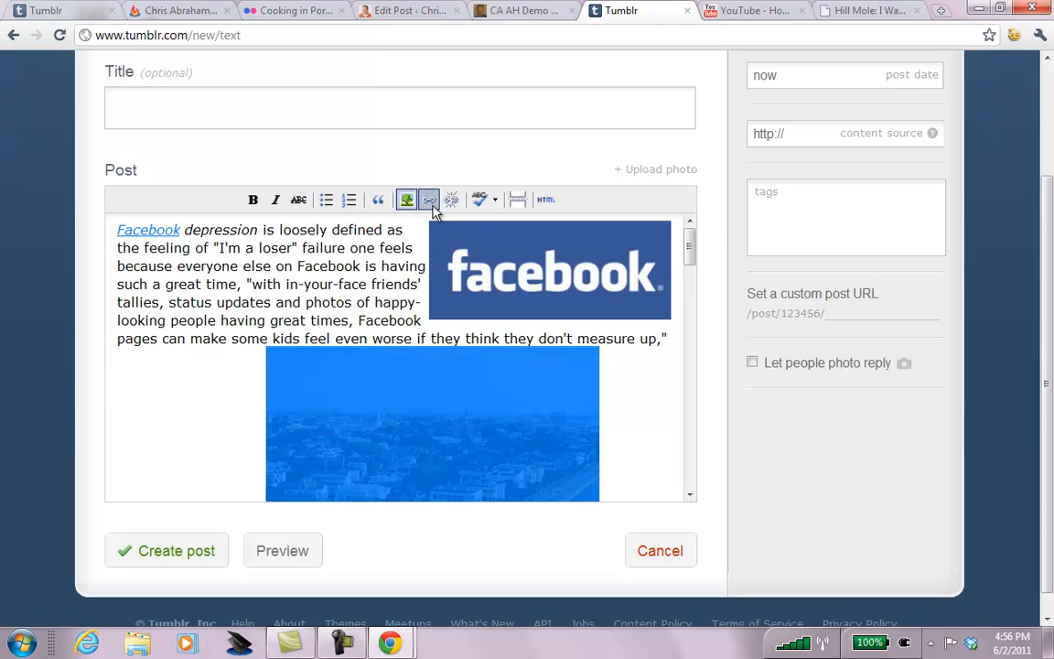
pyautogui.click(407, 199)
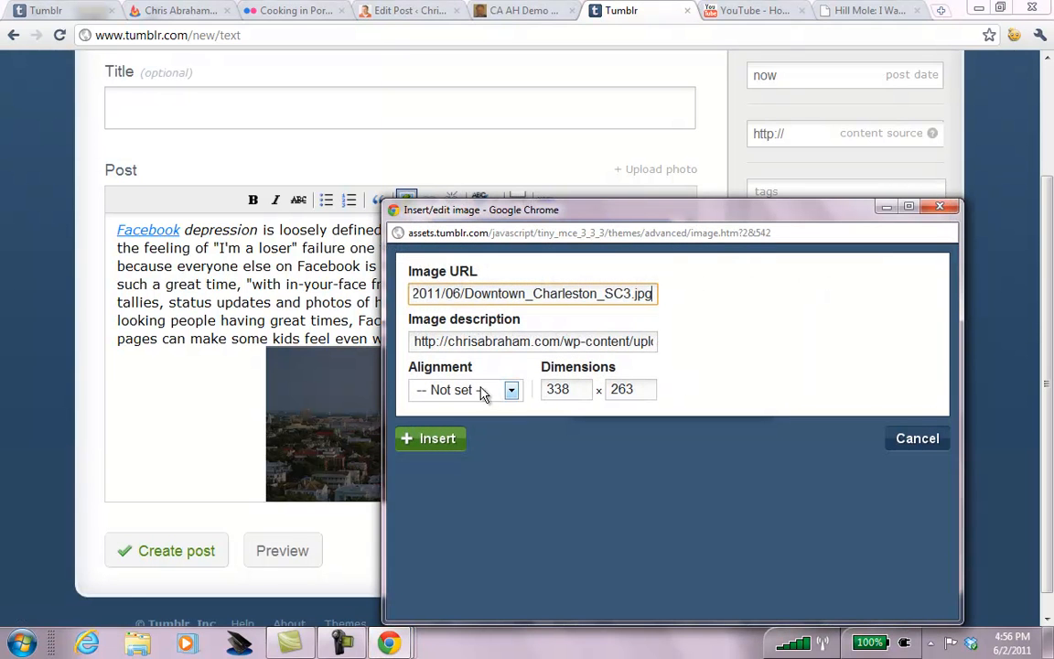
pyautogui.click(486, 390)
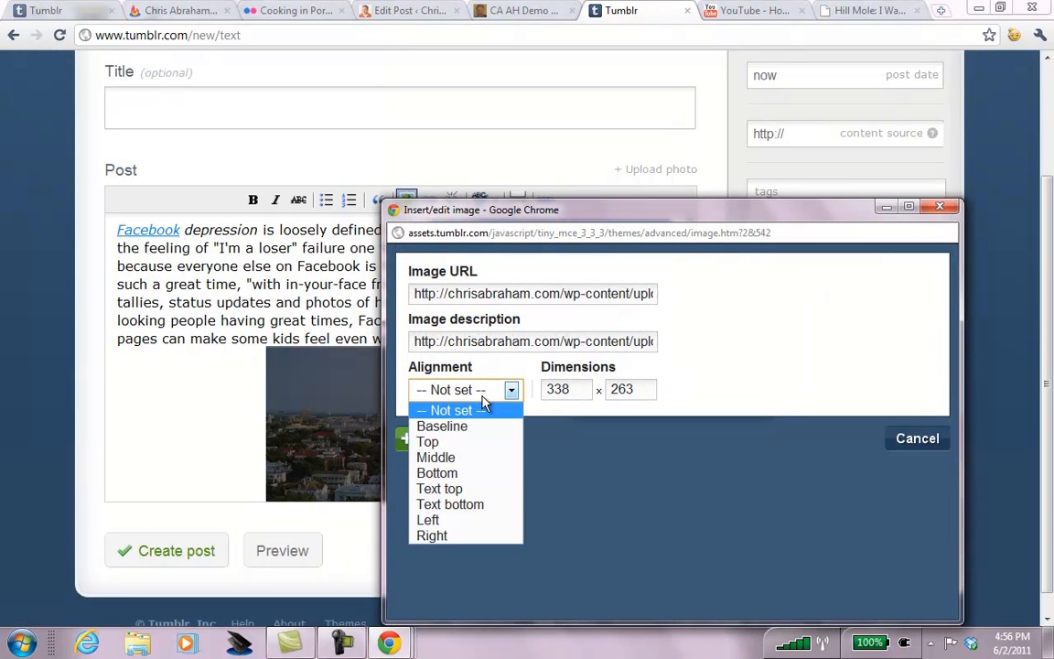
pyautogui.click(450, 520)
pyautogui.click(434, 438)
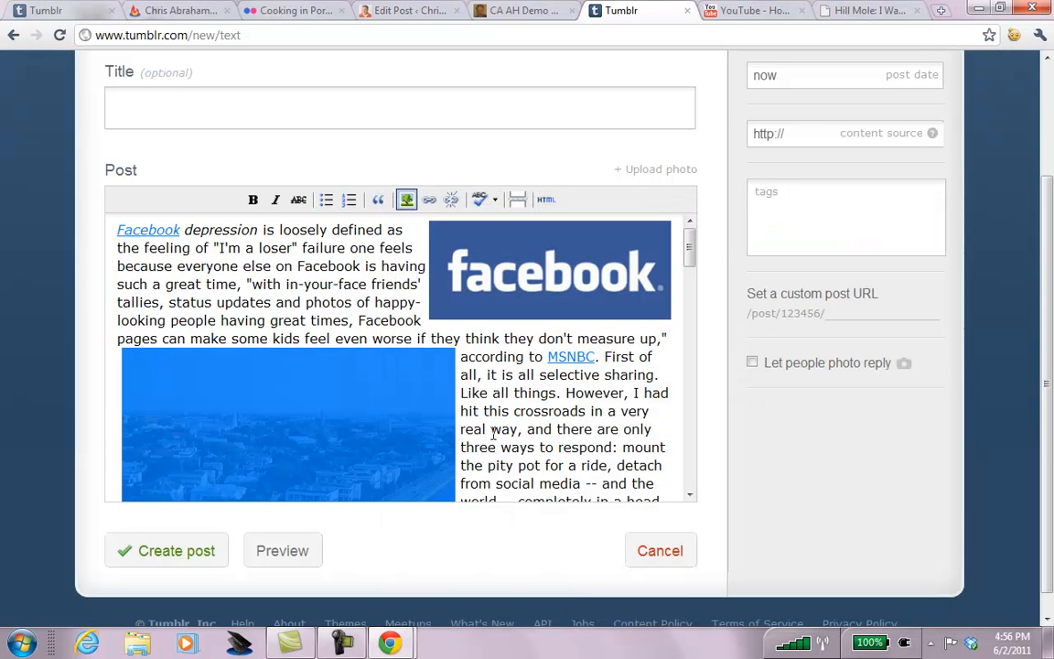
# Align the hotel photo right and the CBS Sunday Morning image left.
pyautogui.moveTo(692, 256); pyautogui.dragTo(689, 304)
pyautogui.click(296, 351)
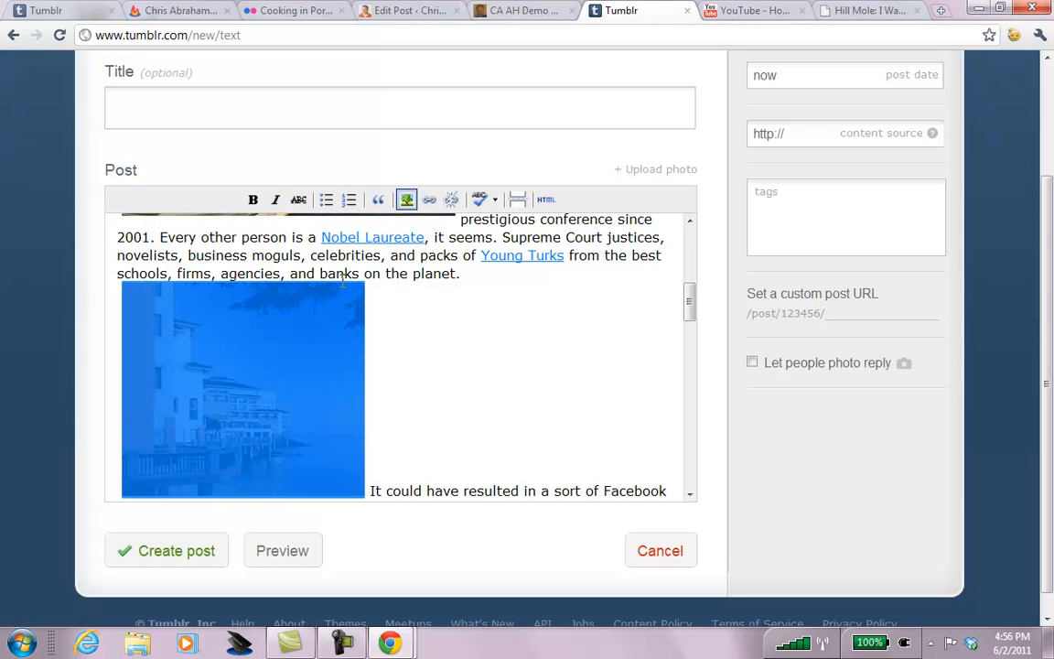
pyautogui.click(409, 198)
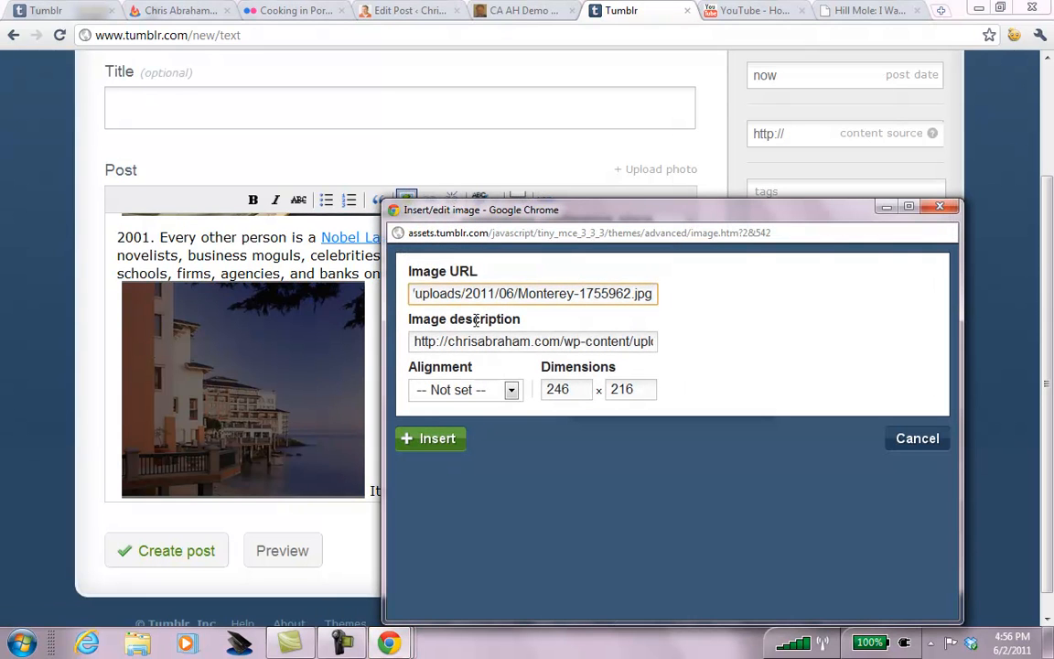
pyautogui.click(483, 389)
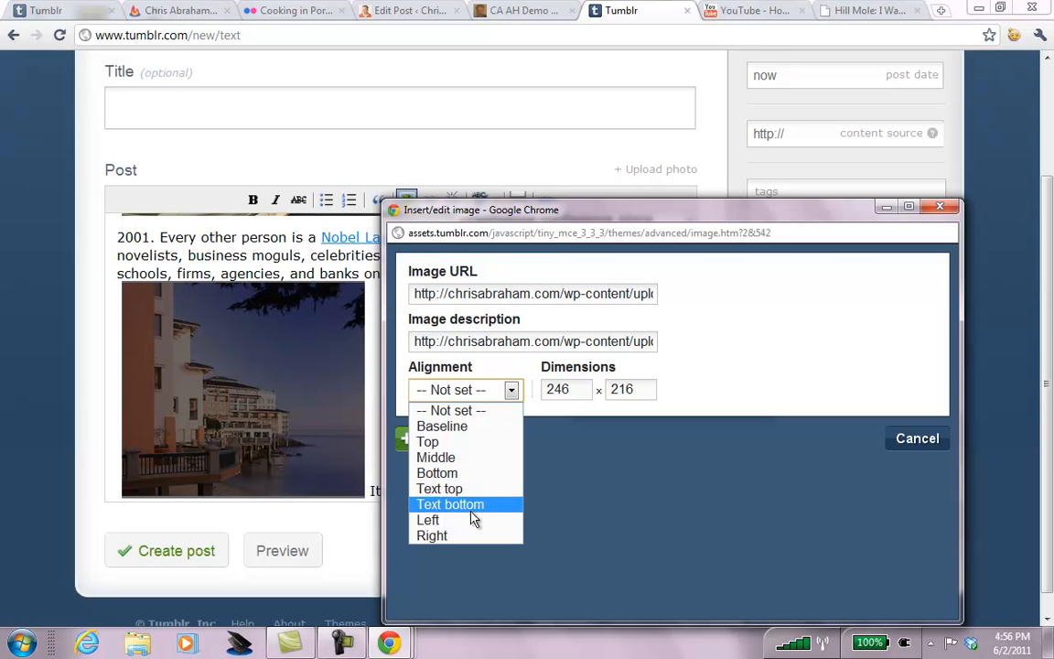
pyautogui.click(468, 537)
pyautogui.click(424, 441)
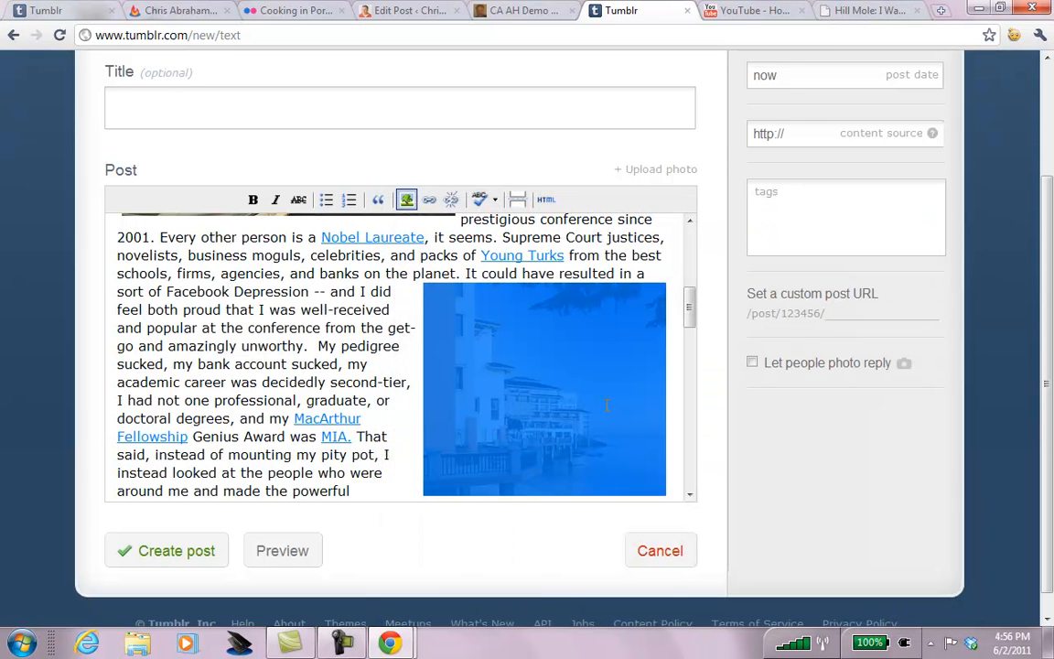
pyautogui.moveTo(693, 324); pyautogui.dragTo(692, 384)
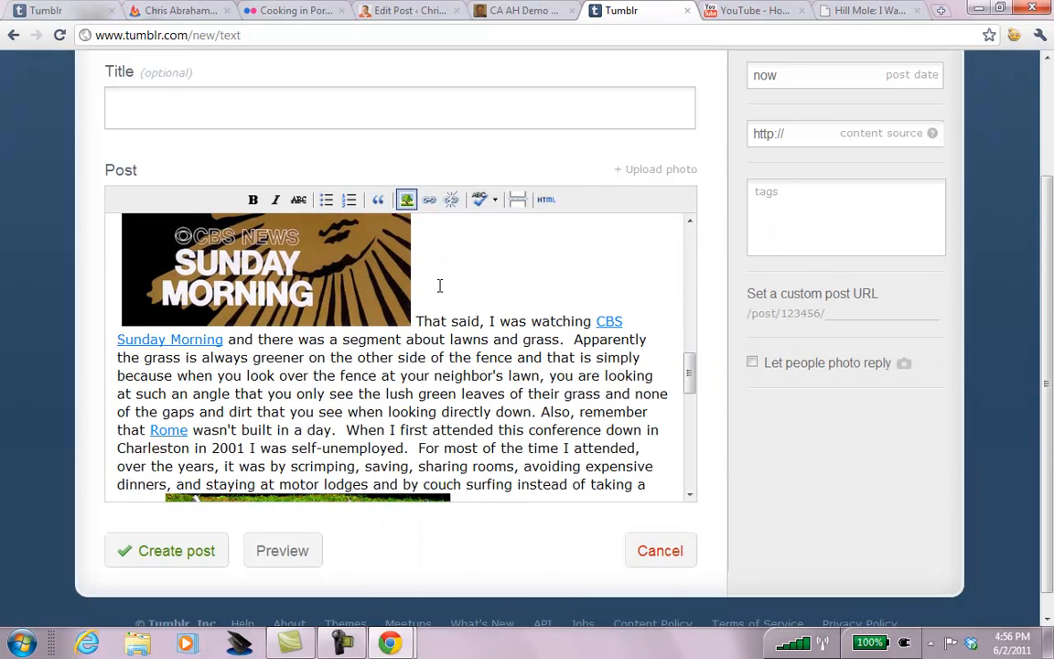
pyautogui.click(369, 277)
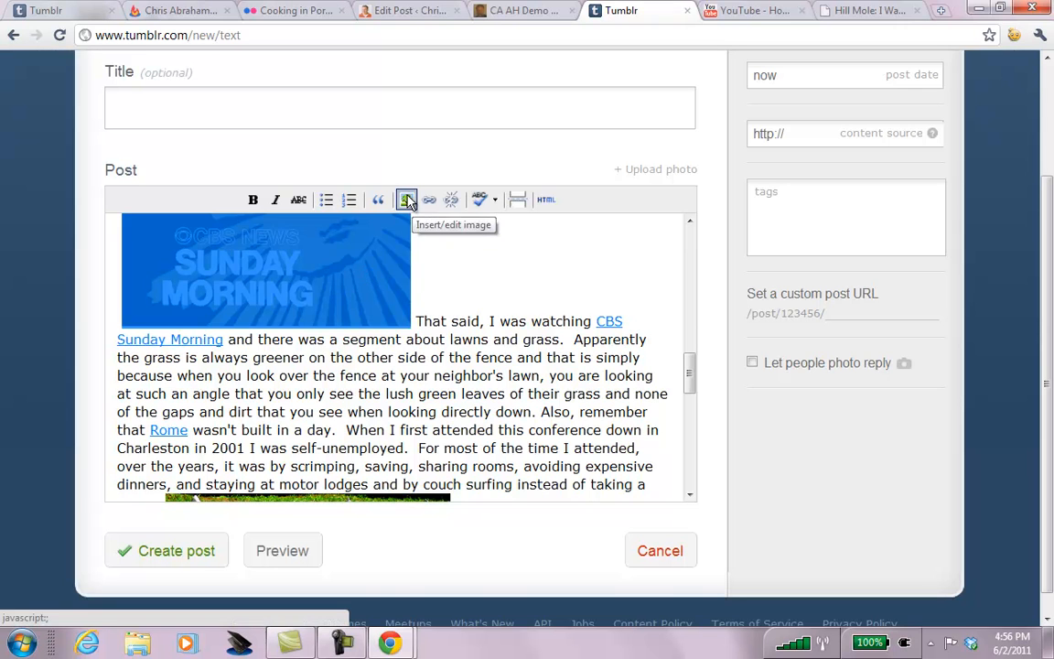
pyautogui.click(406, 200)
pyautogui.click(511, 389)
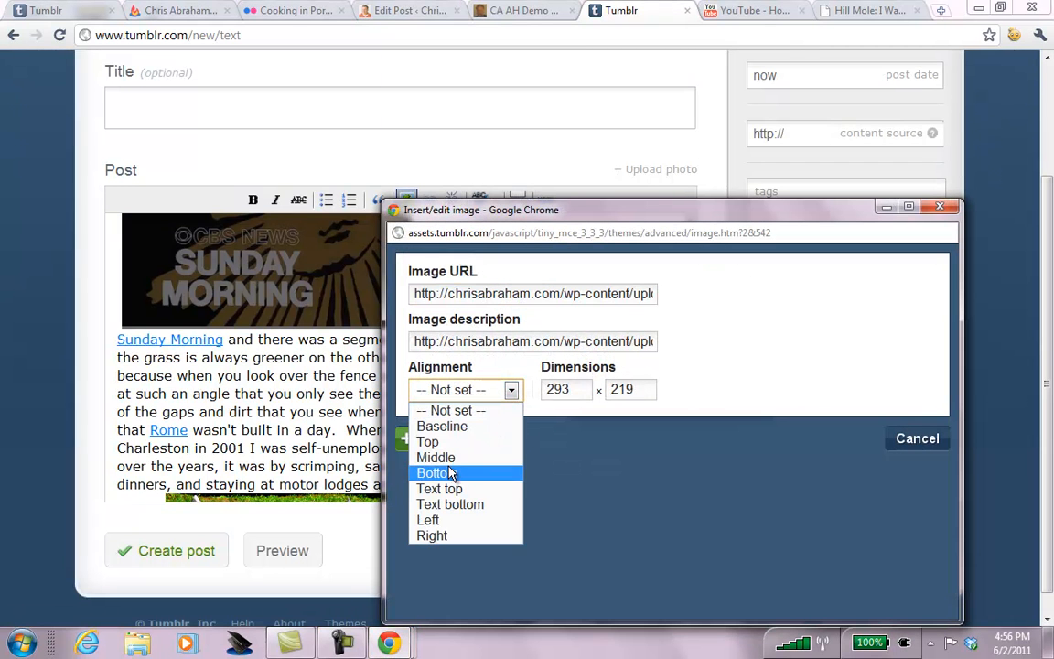
pyautogui.click(432, 519)
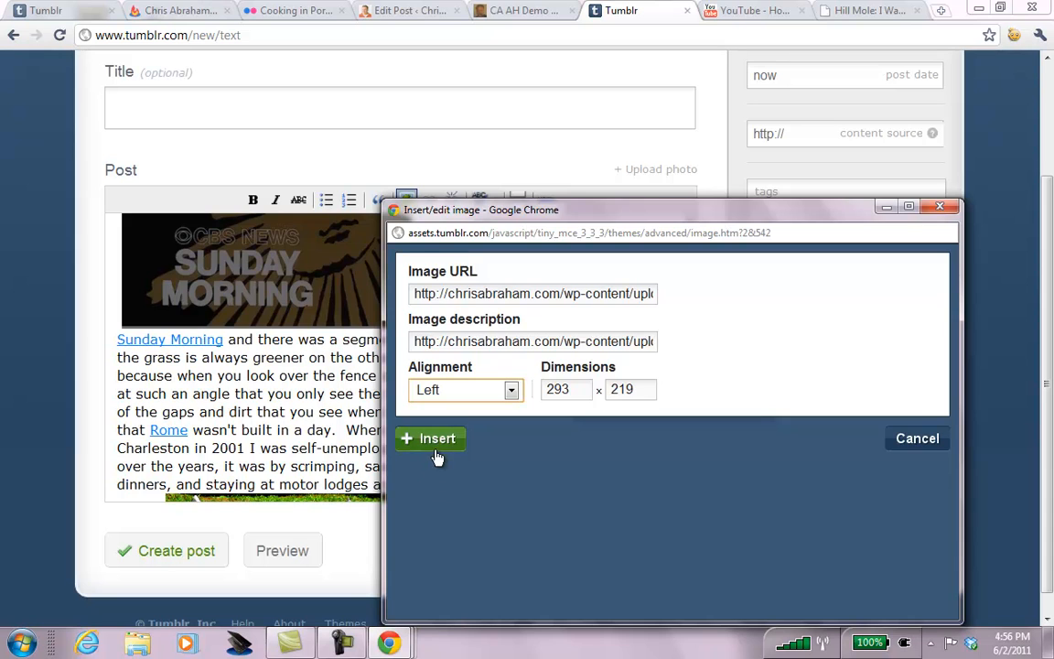
pyautogui.click(437, 454)
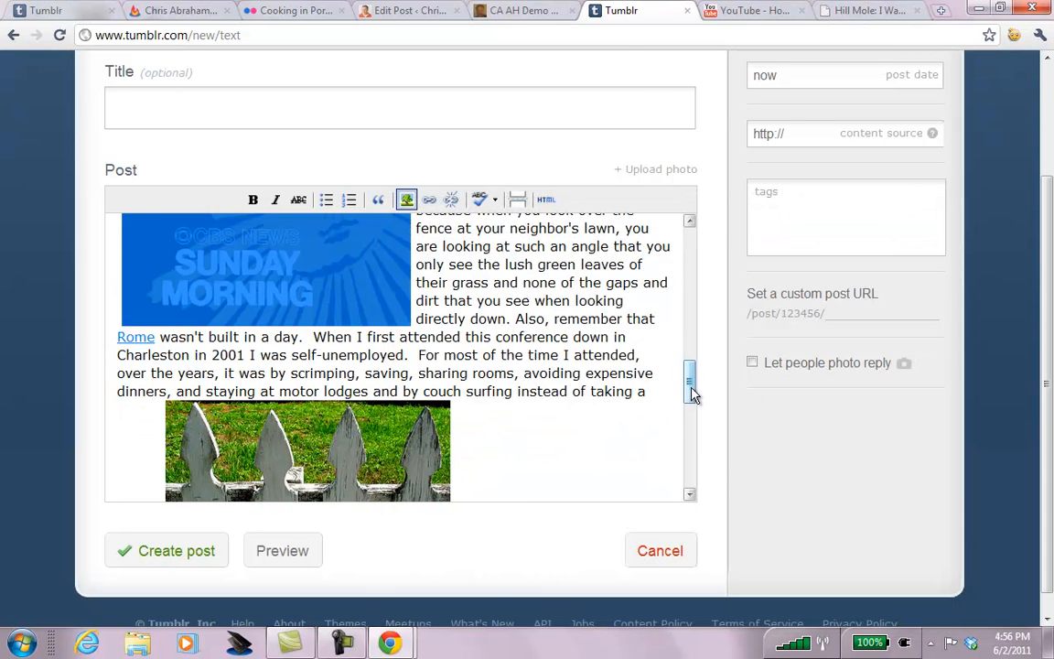
# Align the picket fence image right so text wraps beside it.
pyautogui.moveTo(693, 393); pyautogui.dragTo(693, 418)
pyautogui.click(414, 351)
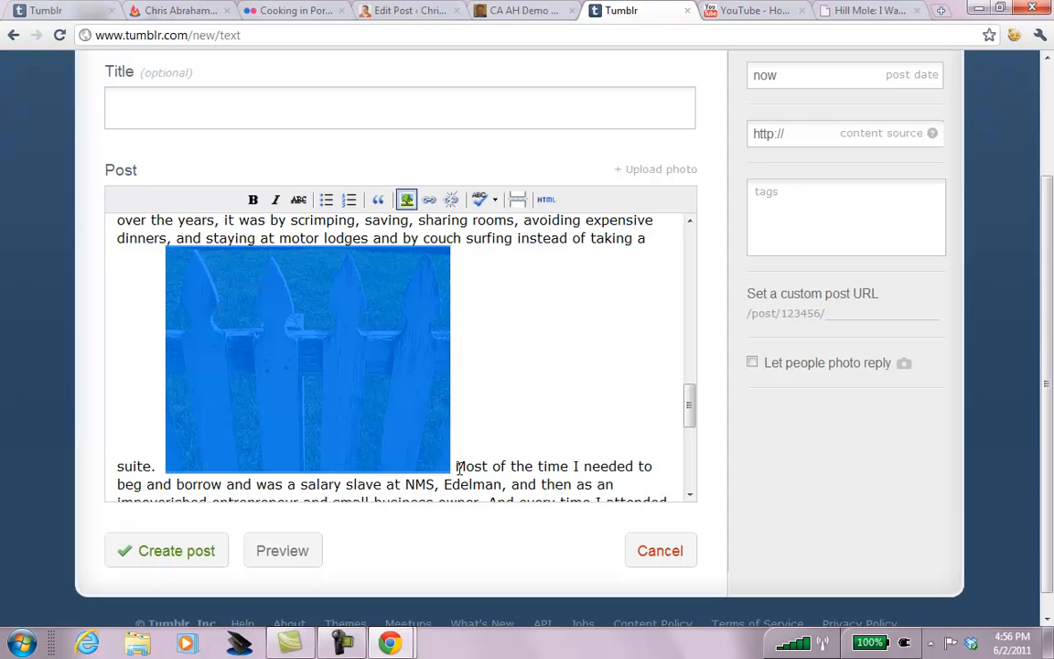
pyautogui.moveTo(691, 414); pyautogui.dragTo(692, 395)
pyautogui.click(403, 199)
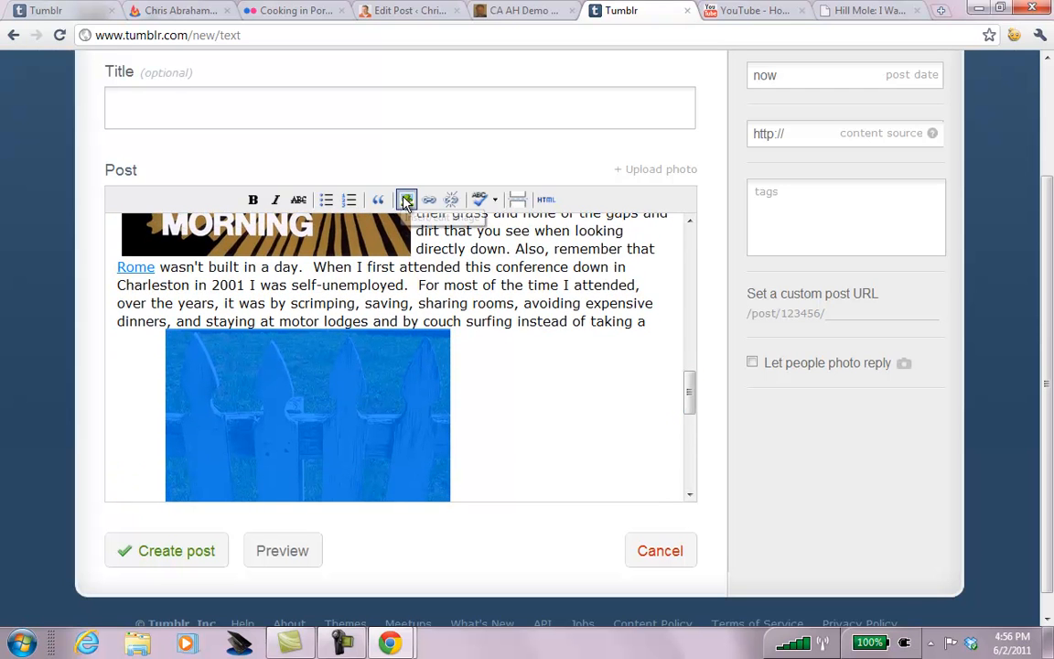
pyautogui.click(503, 394)
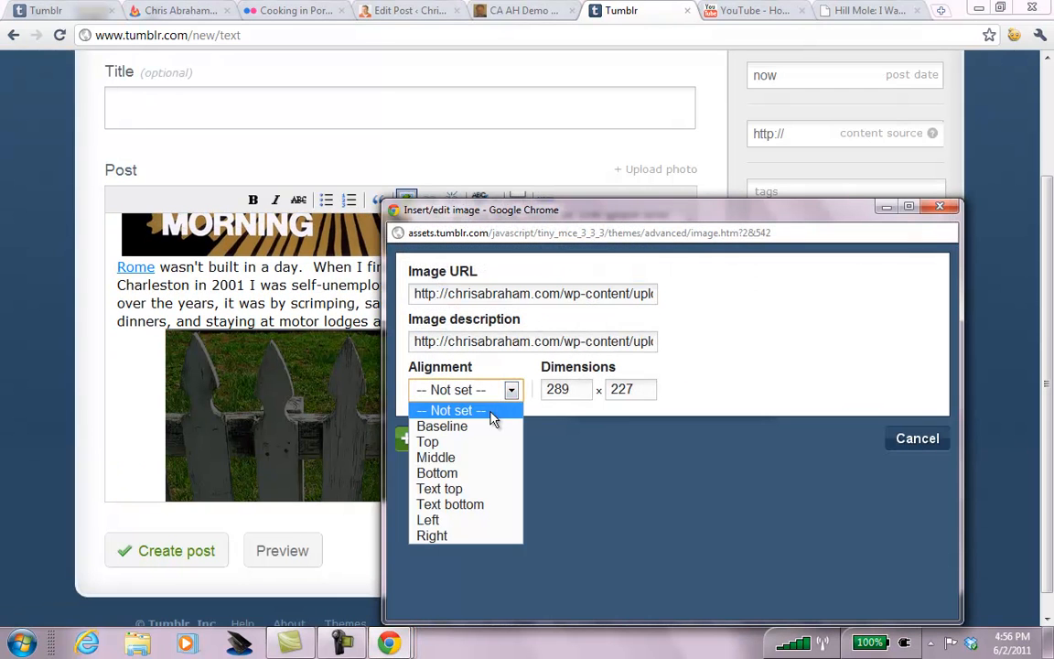
pyautogui.click(441, 538)
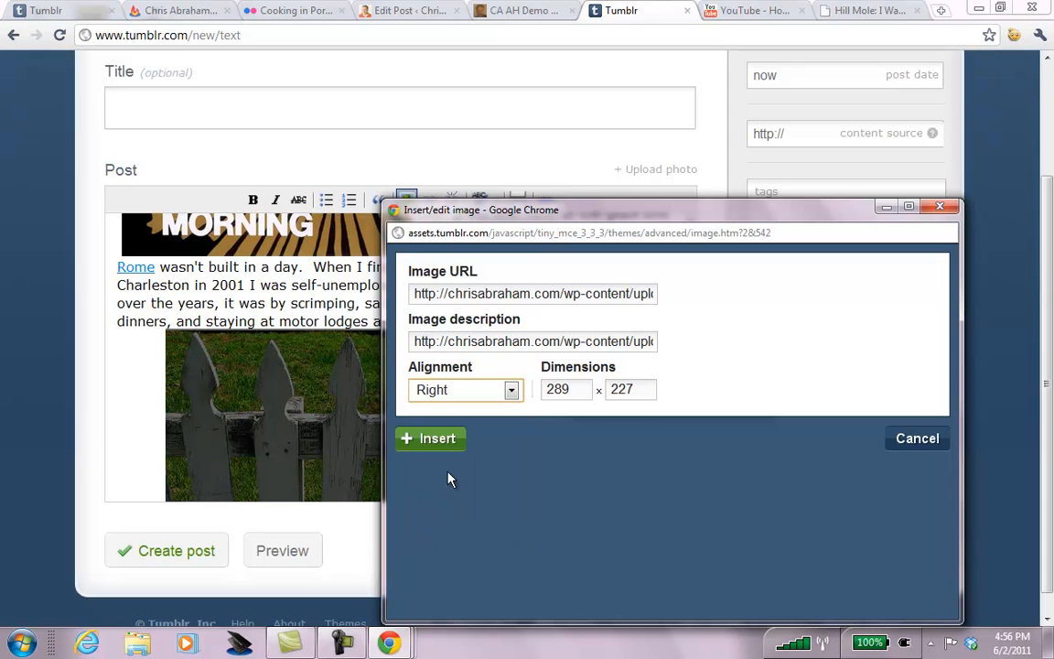
pyautogui.click(433, 441)
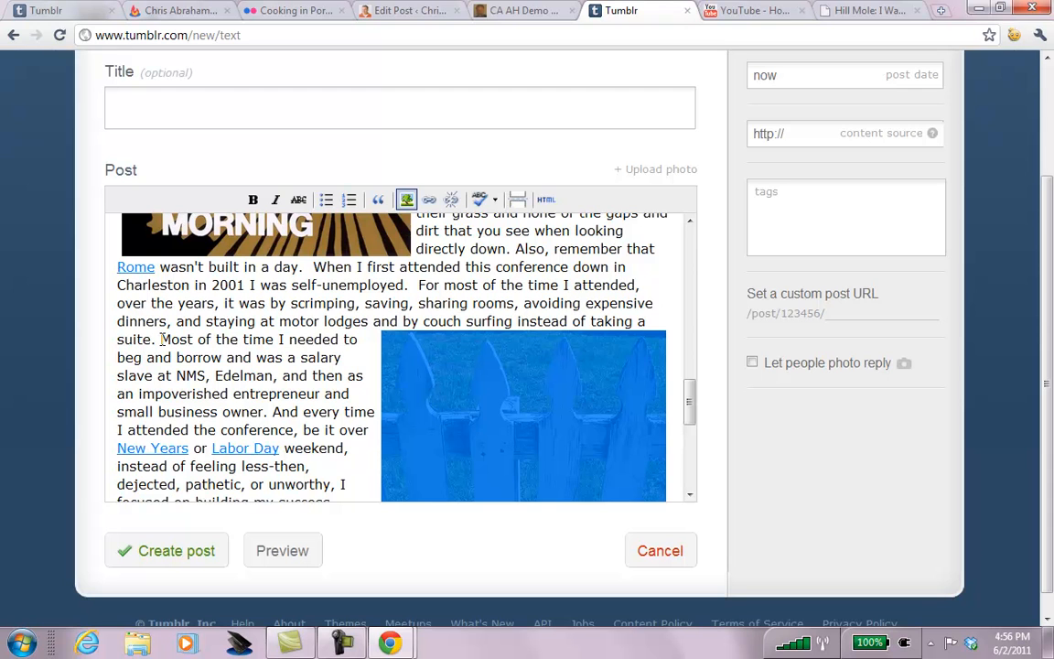
pyautogui.moveTo(683, 383); pyautogui.dragTo(690, 463)
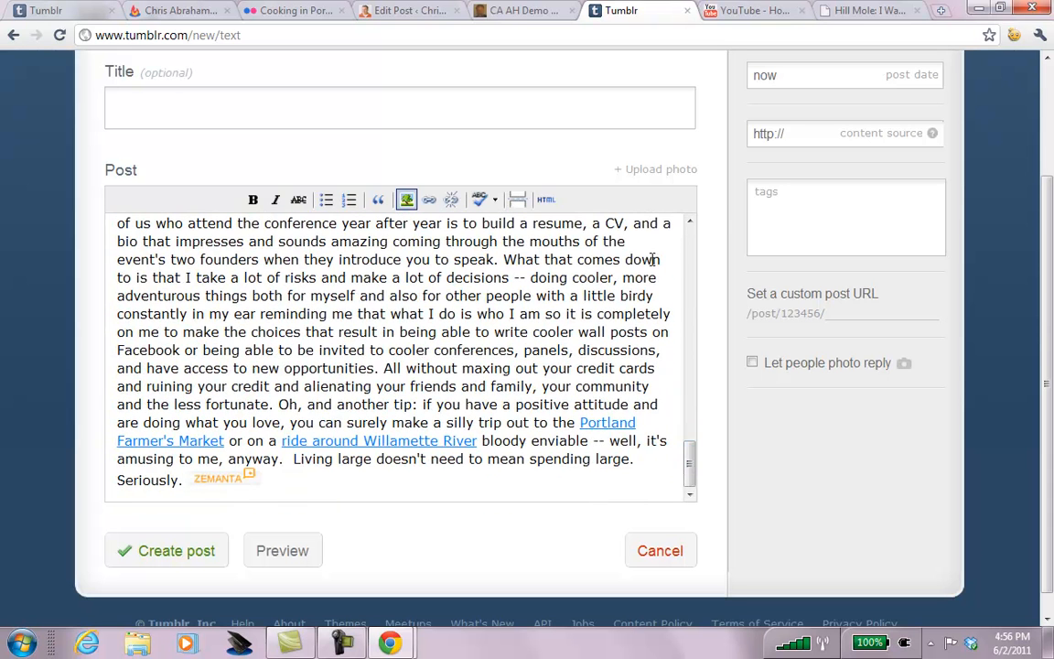
pyautogui.click(691, 238)
pyautogui.click(691, 238)
pyautogui.click(691, 238)
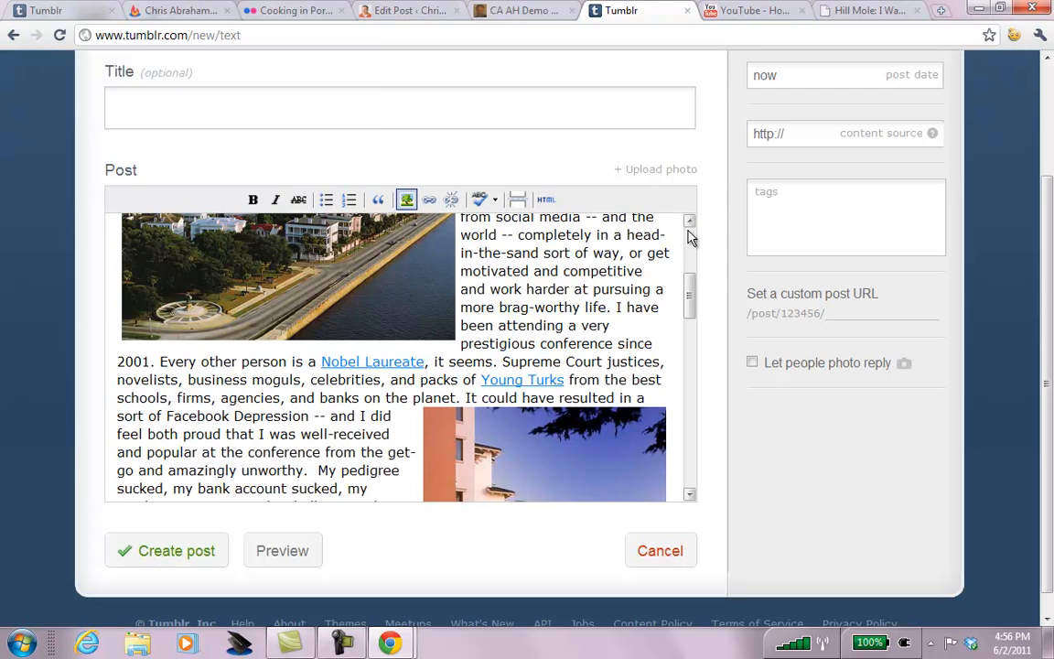
pyautogui.click(691, 238)
# Delete all of the text from the Tumblr post body.
pyautogui.click(314, 249)
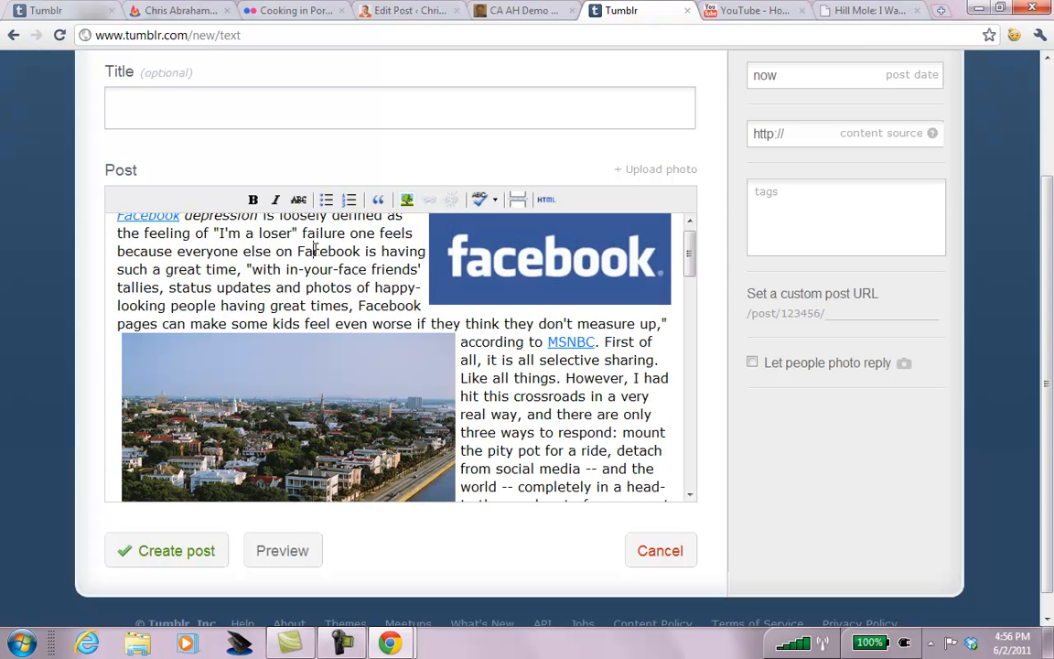
pyautogui.hotkey('ctrl', 'a')
pyautogui.press('Delete')
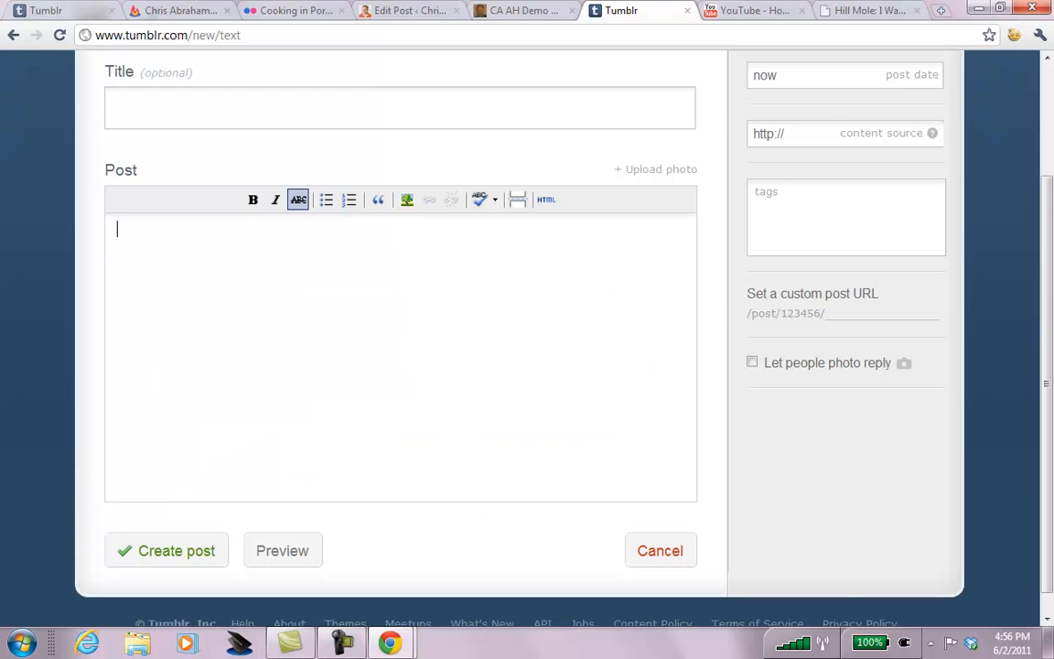
pyautogui.press('Escape')
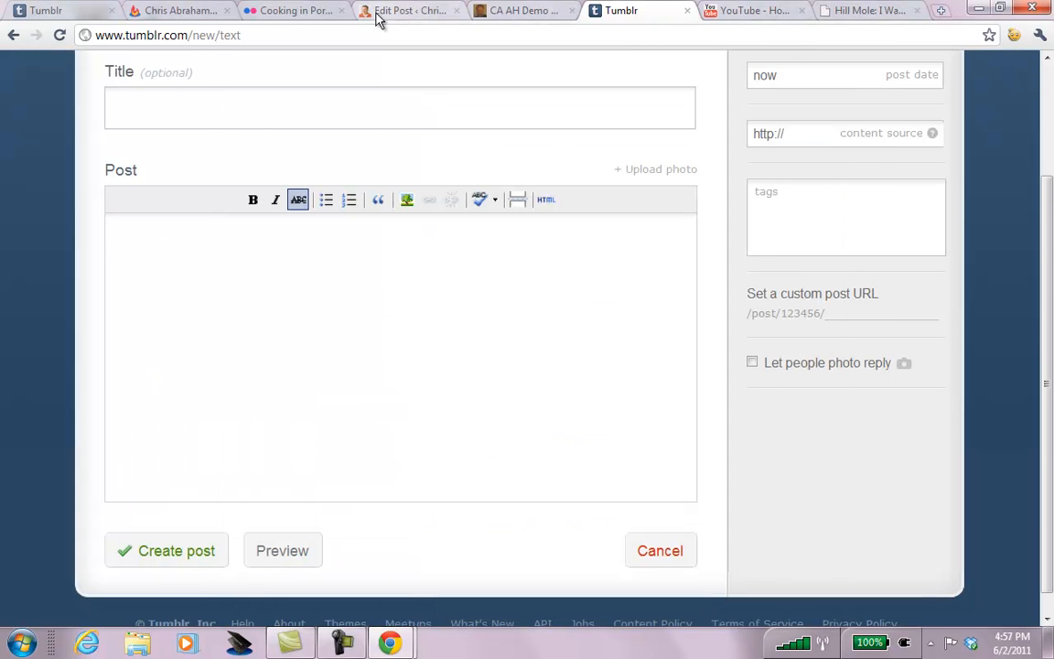
# Copy the rendered WordPress post, paste it into the Tumblr body, then delete it again.
pyautogui.click(407, 11)
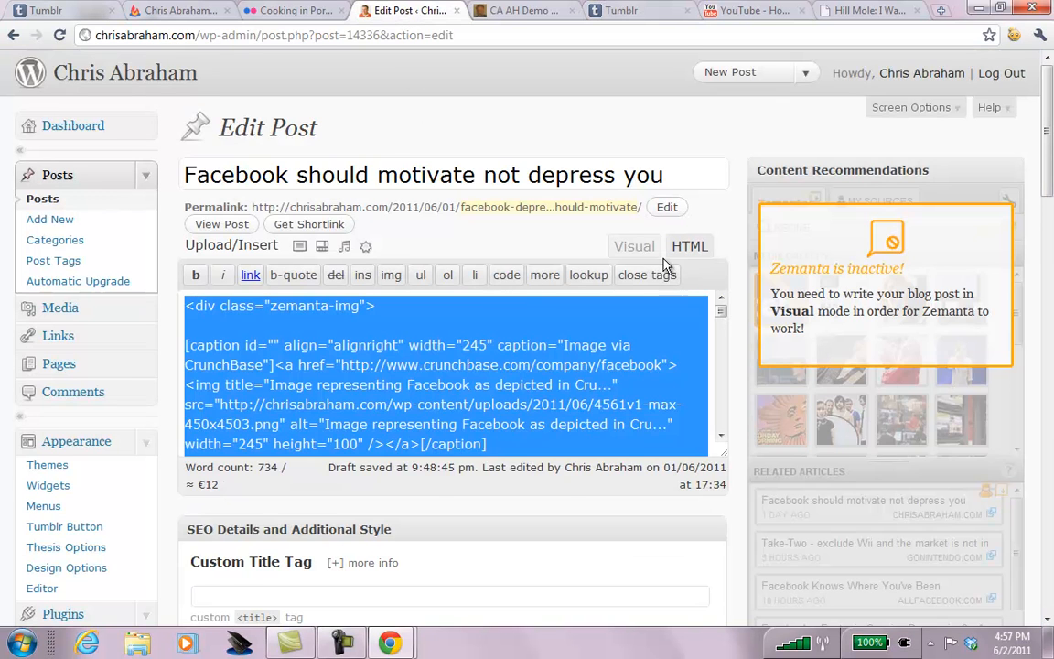
pyautogui.click(632, 246)
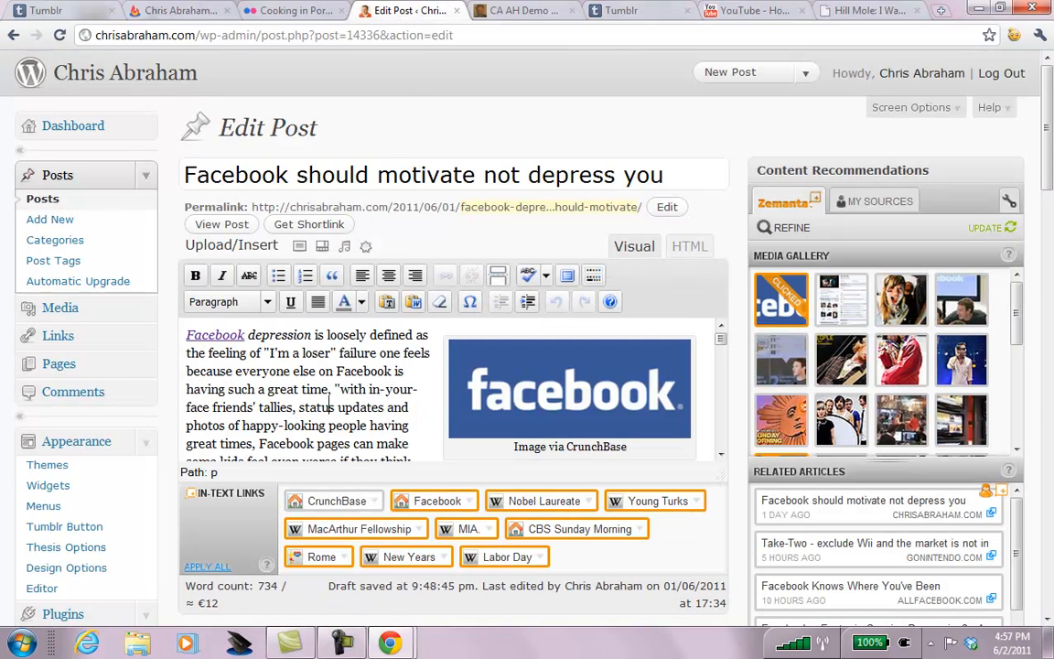
pyautogui.hotkey('ctrl', 'a')
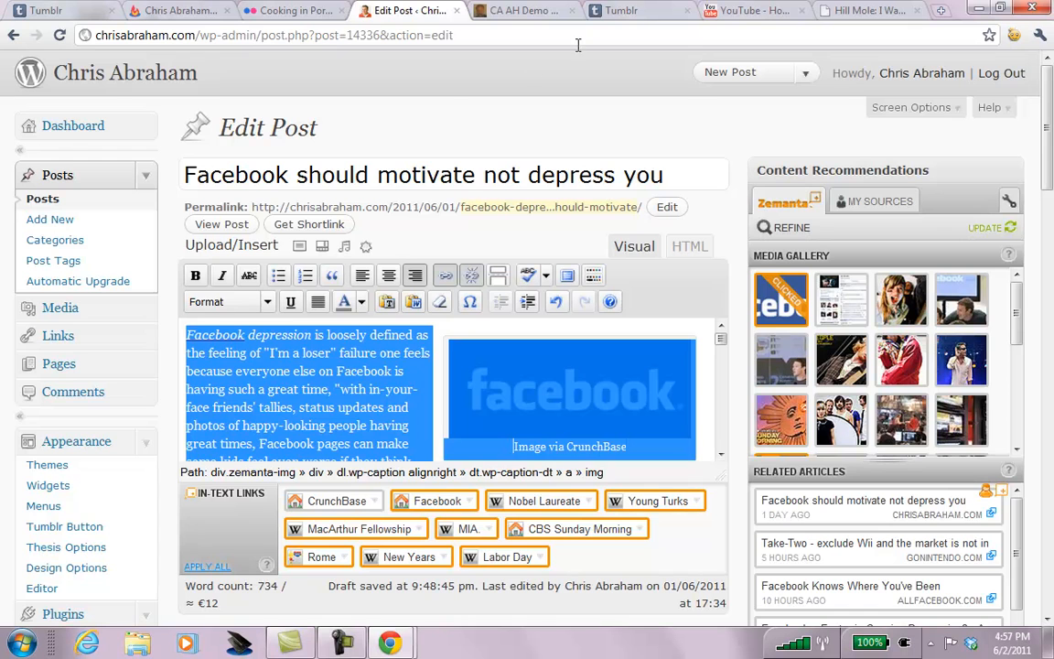
pyautogui.click(632, 10)
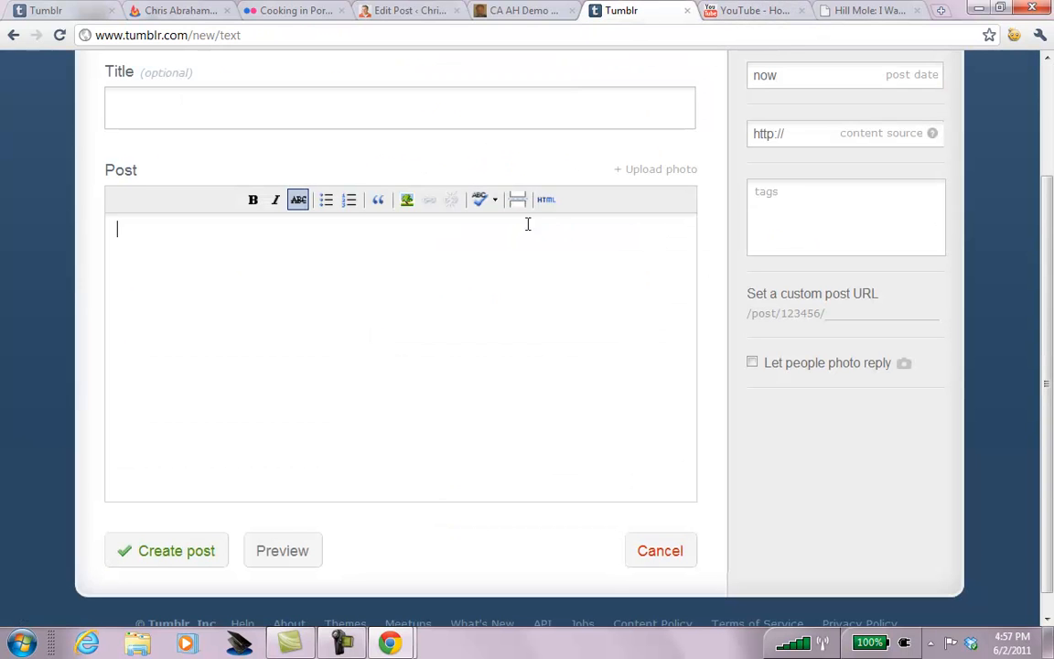
pyautogui.click(492, 280)
pyautogui.hotkey('ctrl', 'v')
pyautogui.moveTo(690, 462)
pyautogui.mouseDown()
pyautogui.moveTo(688, 207)
pyautogui.moveTo(687, 459)
pyautogui.mouseUp()
pyautogui.hotkey('ctrl', 'a')
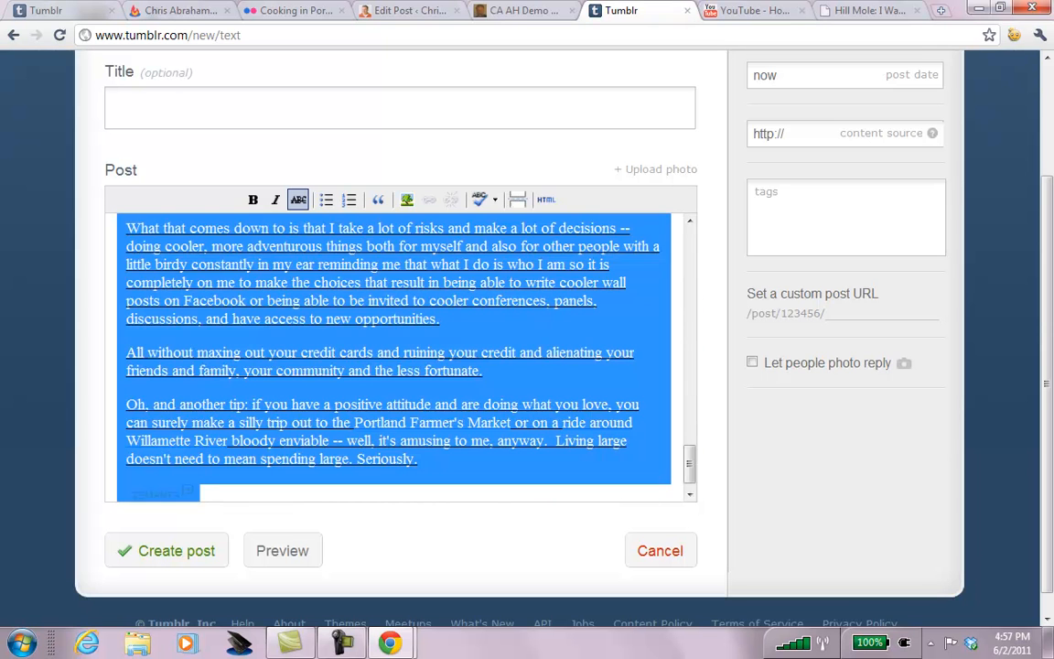
pyautogui.press('BackSpace')
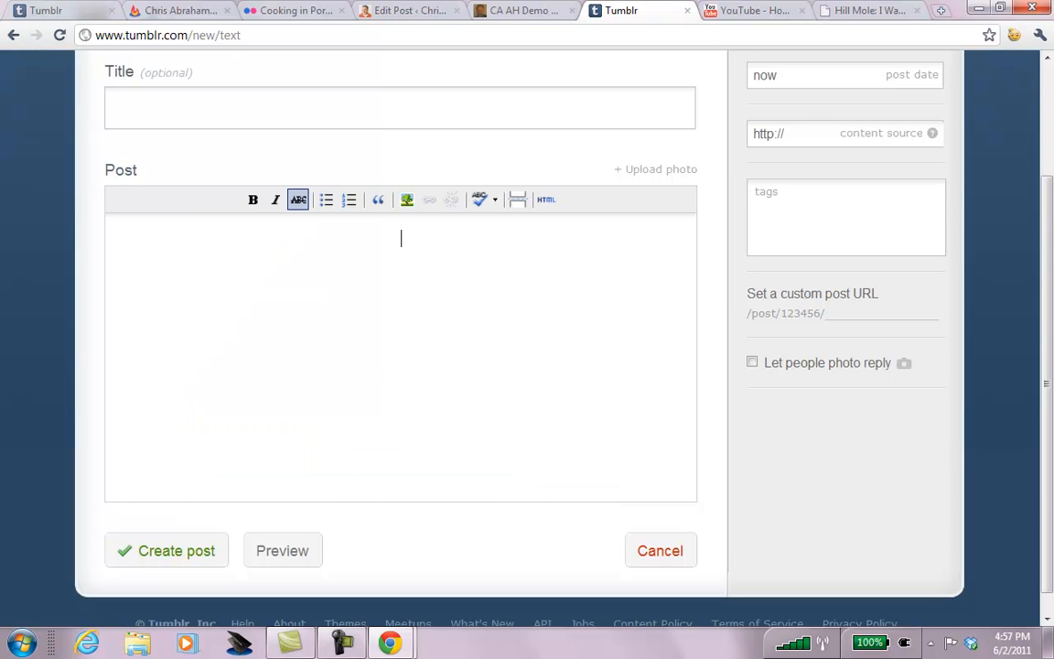
# Clear the leftover markup from the post's HTML source and update it.
pyautogui.click(547, 202)
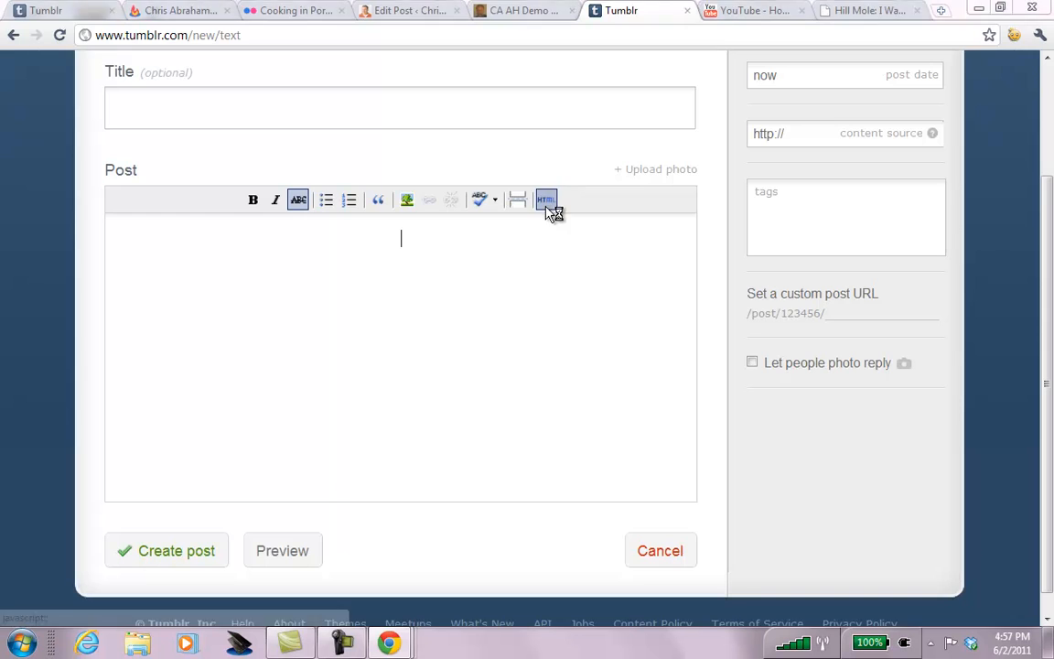
pyautogui.hotkey('ctrl', 'a')
pyautogui.press('BackSpace')
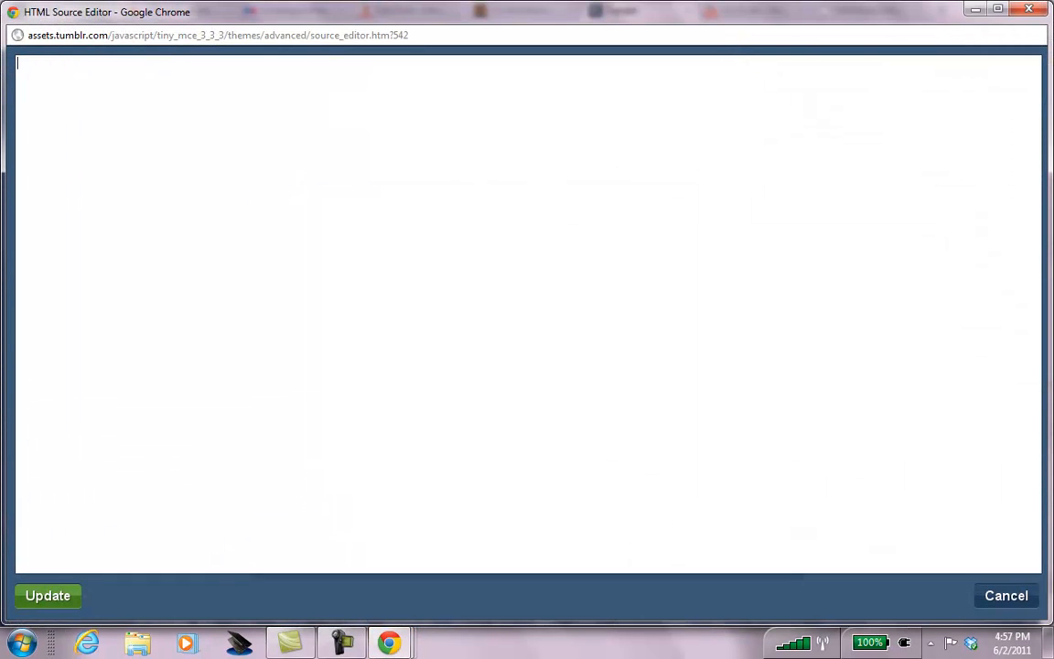
pyautogui.click(47, 596)
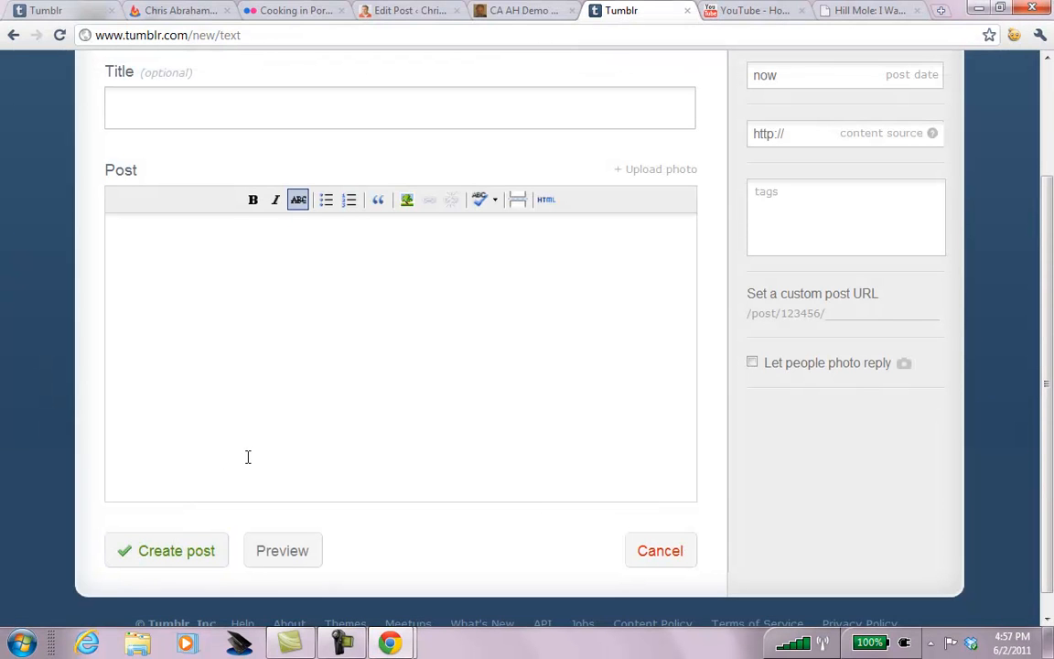
# Paste the WordPress post into the empty body and reapply its HTML so the Facebook image leads.
pyautogui.hotkey('ctrl', 'v')
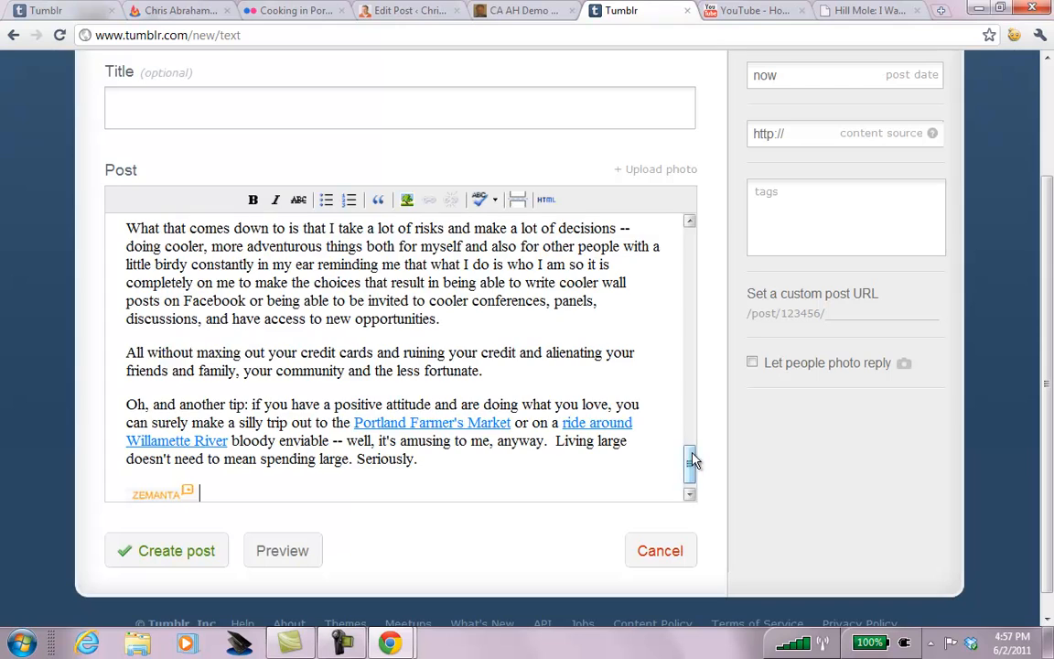
pyautogui.moveTo(692, 463); pyautogui.dragTo(713, 247)
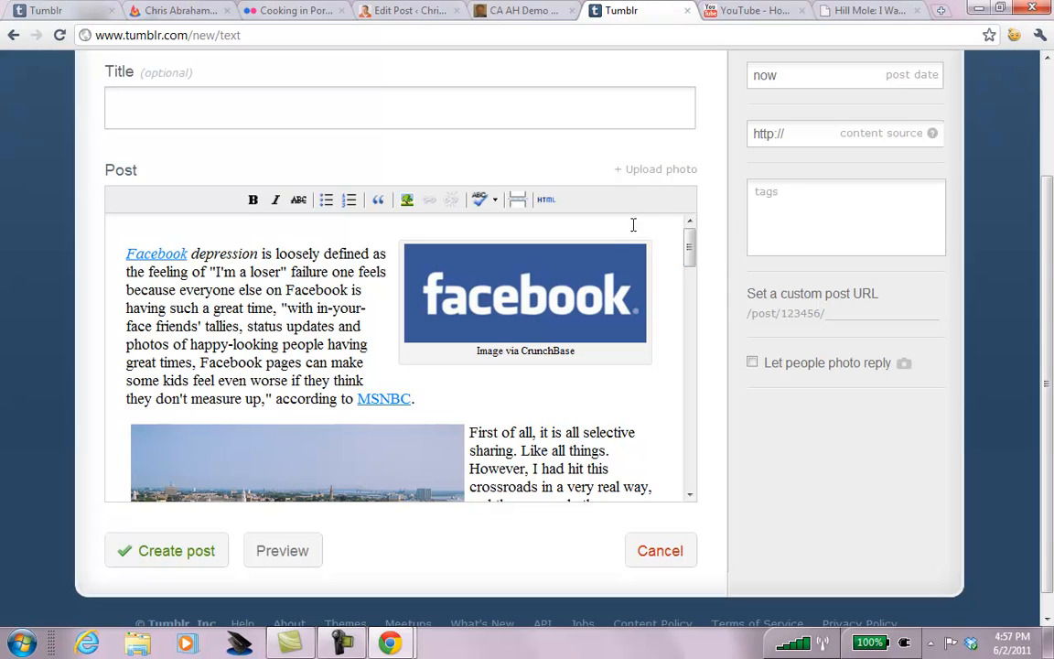
pyautogui.click(233, 253)
pyautogui.click(129, 256)
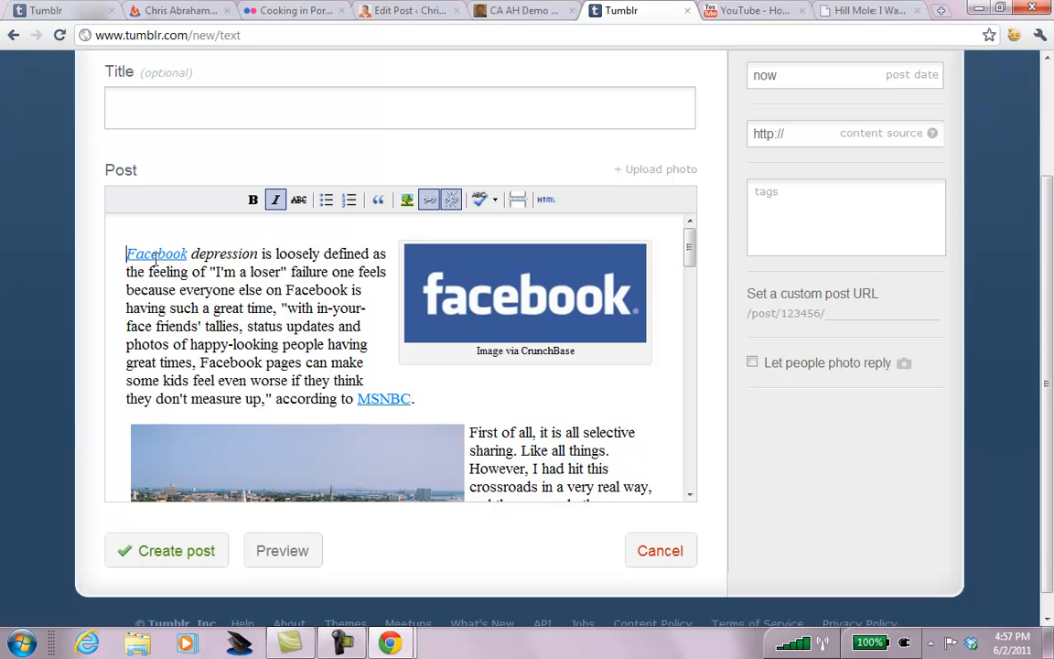
pyautogui.click(546, 200)
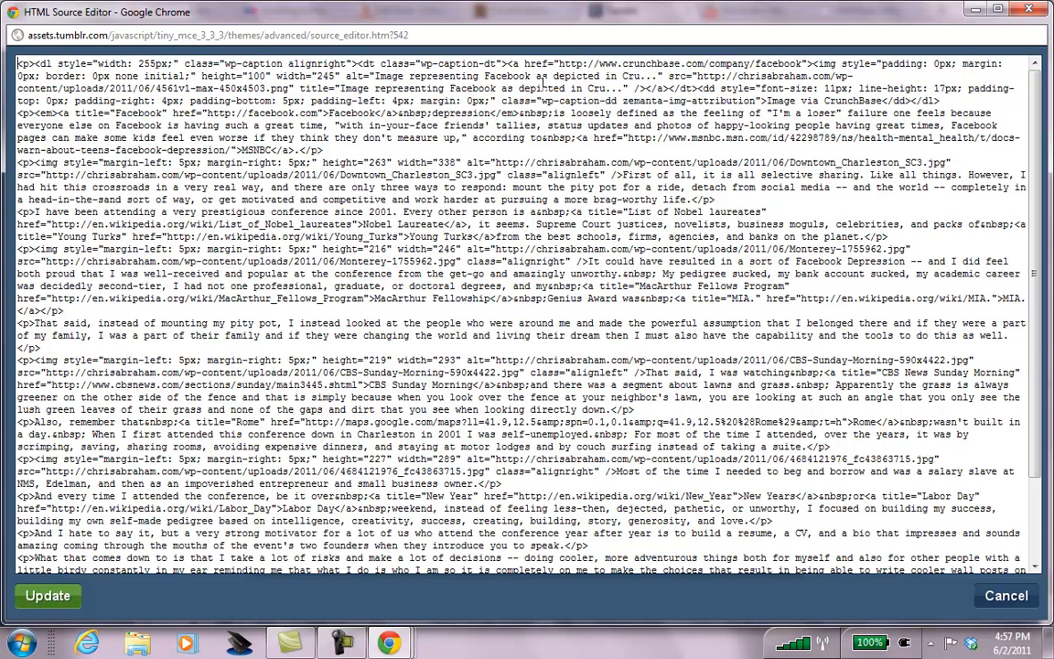
pyautogui.click(48, 595)
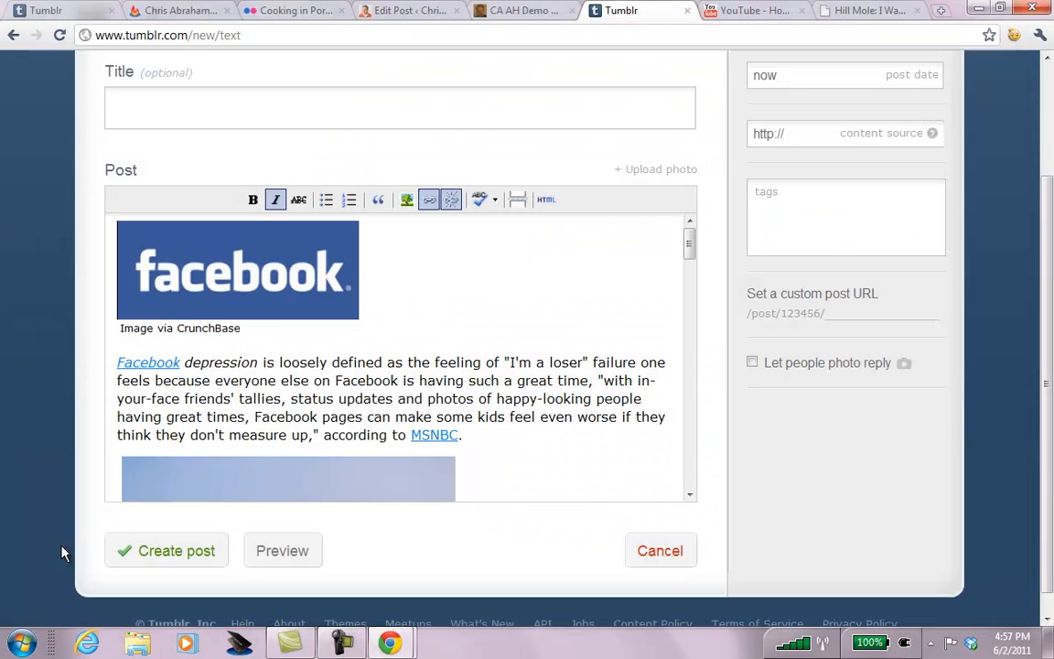
# Copy the WordPress title 'Facebook should motivate not depress you' into the Tumblr post's Title.
pyautogui.click(402, 10)
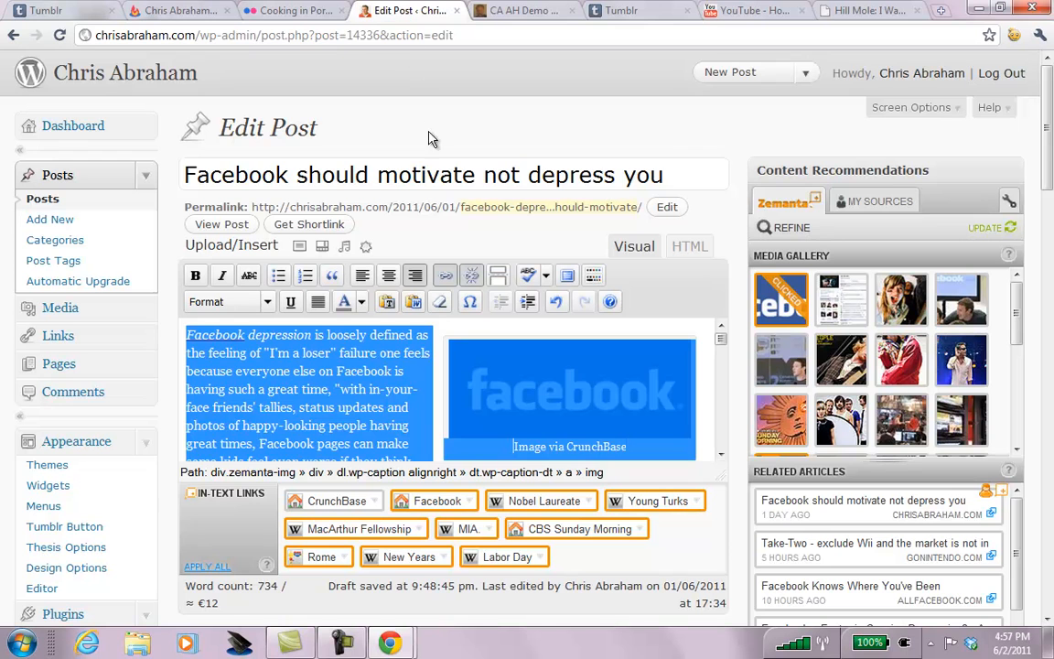
pyautogui.tripleClick(435, 174)
pyautogui.hotkey('ctrl', 'c')
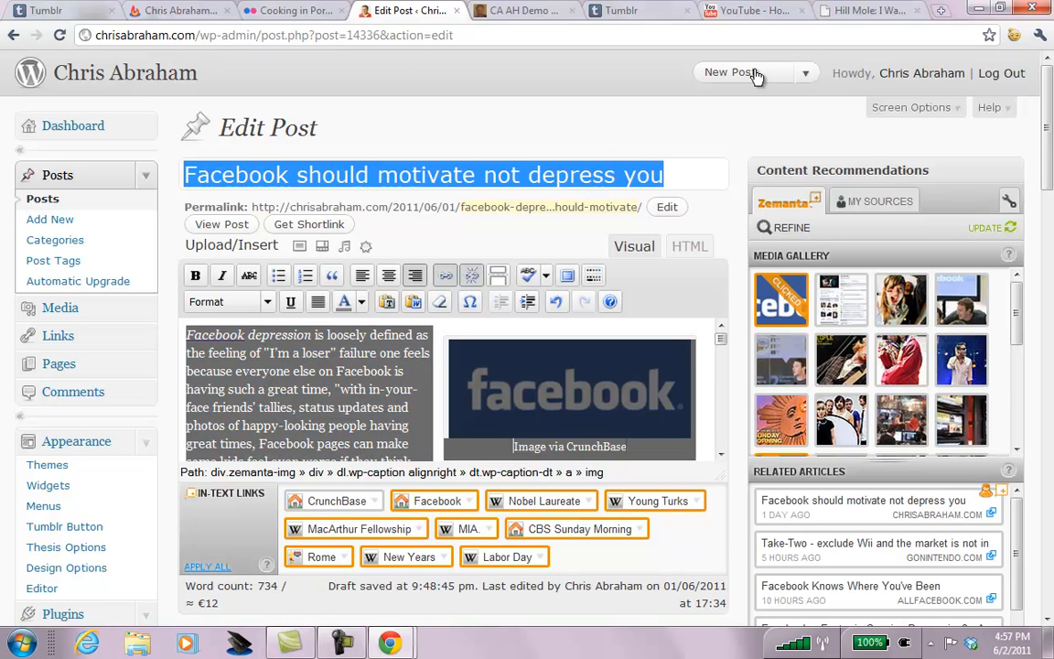
pyautogui.click(599, 13)
pyautogui.click(403, 108)
pyautogui.hotkey('ctrl', 'v')
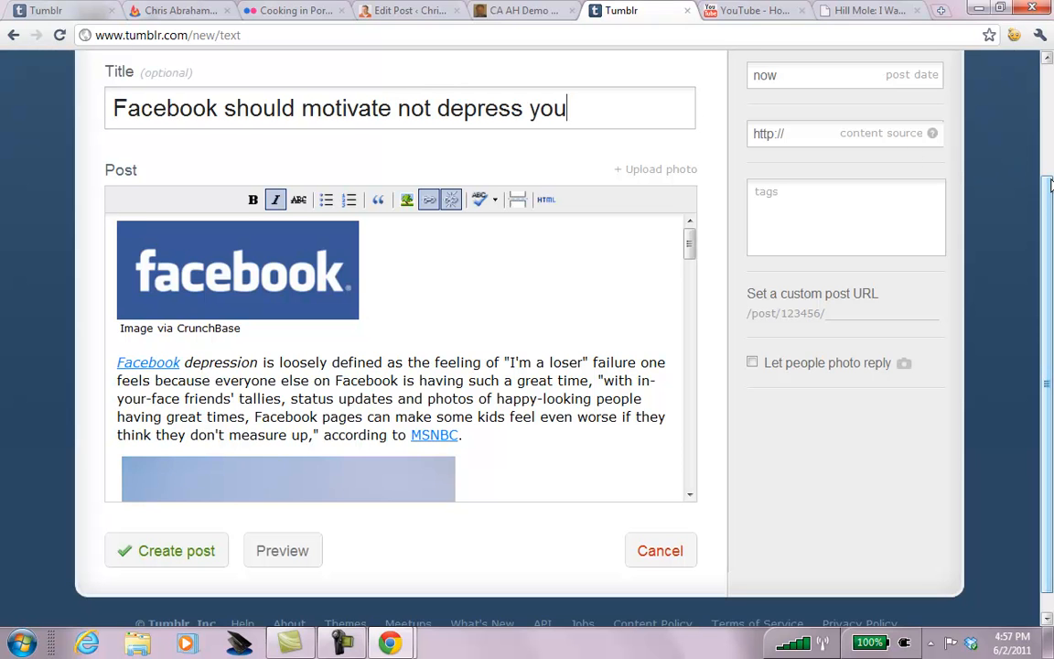
pyautogui.scroll(1, 999, 171)
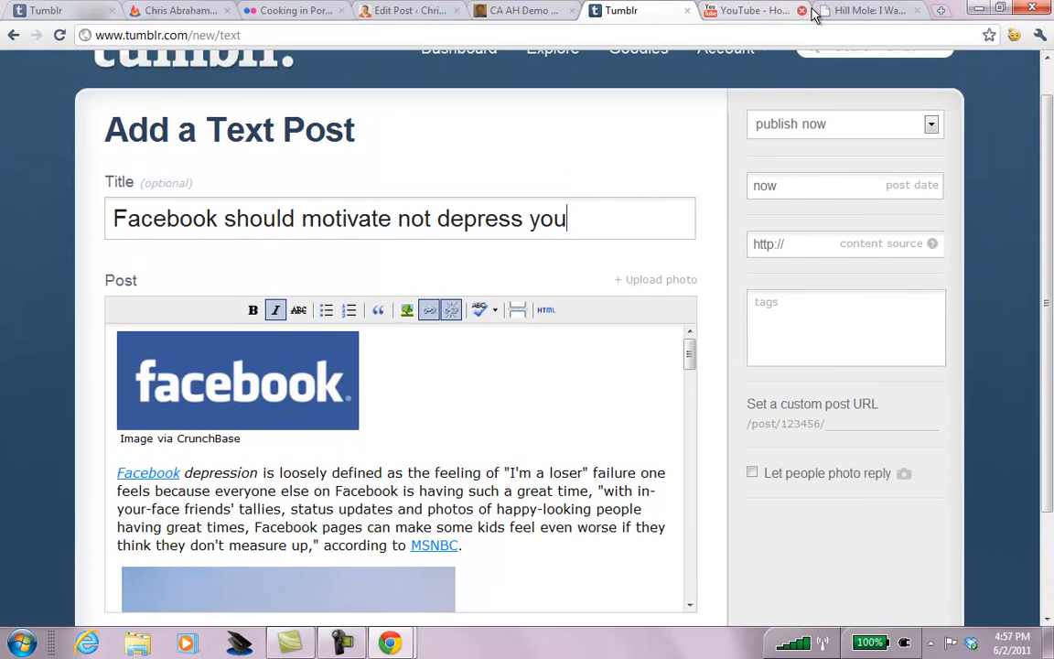
# Copy the published blog post's URL into the Tumblr content source field.
pyautogui.click(386, 13)
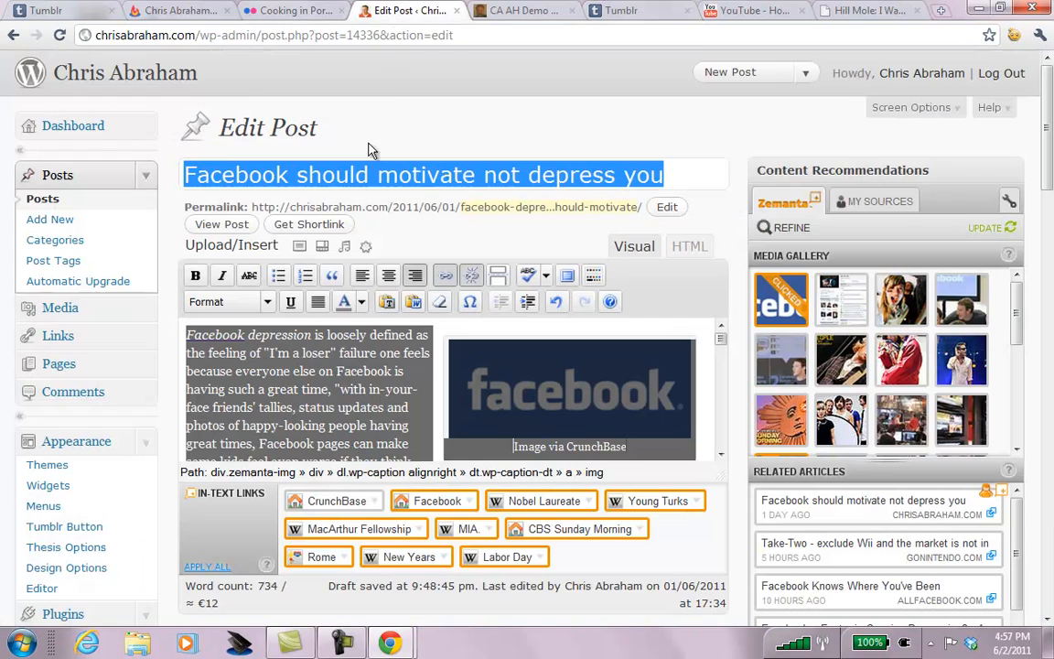
pyautogui.click(194, 210)
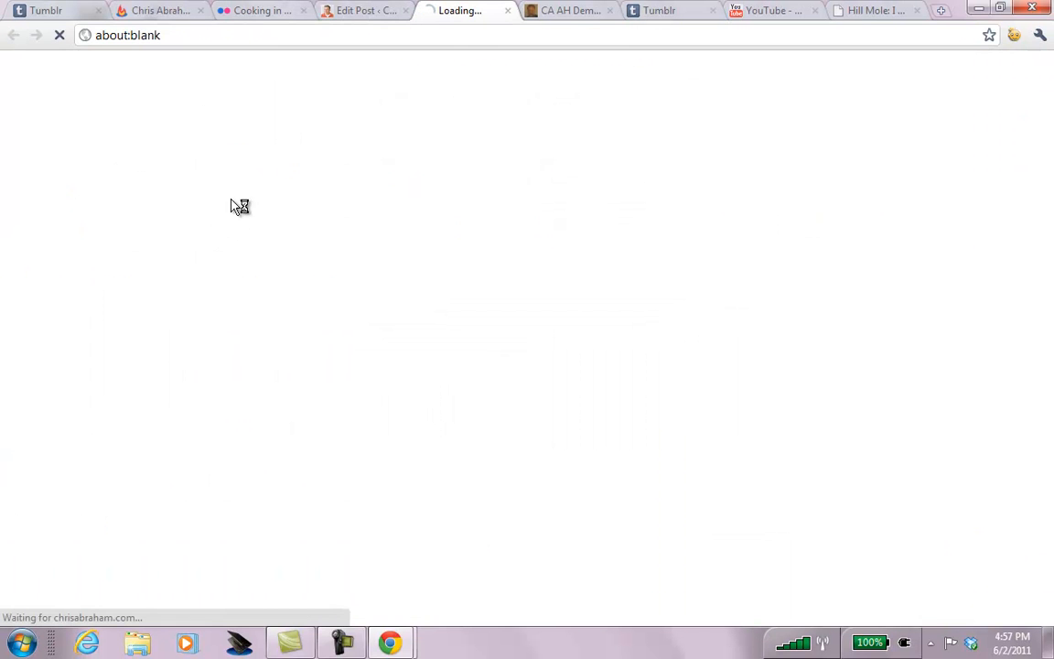
pyautogui.click(285, 38)
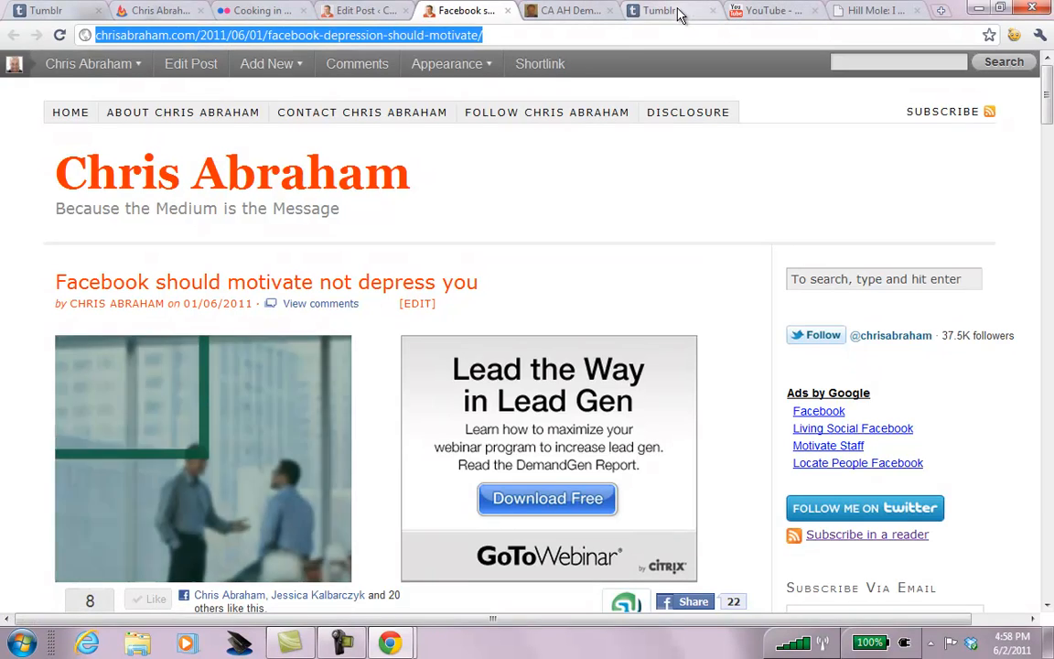
pyautogui.click(683, 12)
pyautogui.click(827, 189)
pyautogui.click(822, 238)
pyautogui.hotkey('ctrl', 'v')
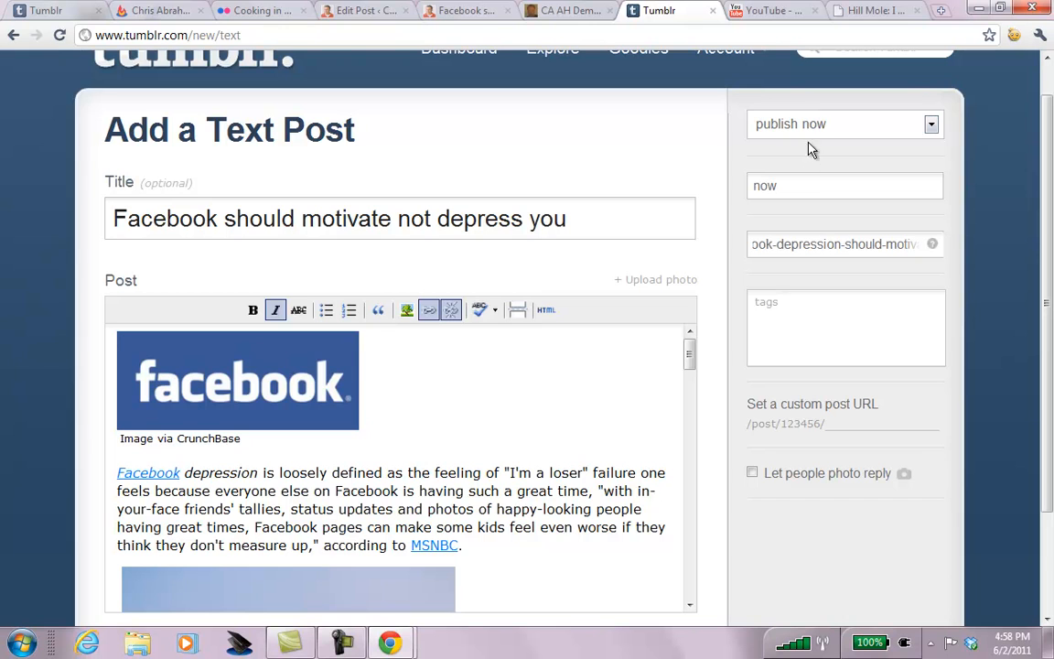
# Choose 'publish on...' and change the publish time from 'next tuesday, 10am' to 'tomorrow, 10am'.
pyautogui.click(931, 127)
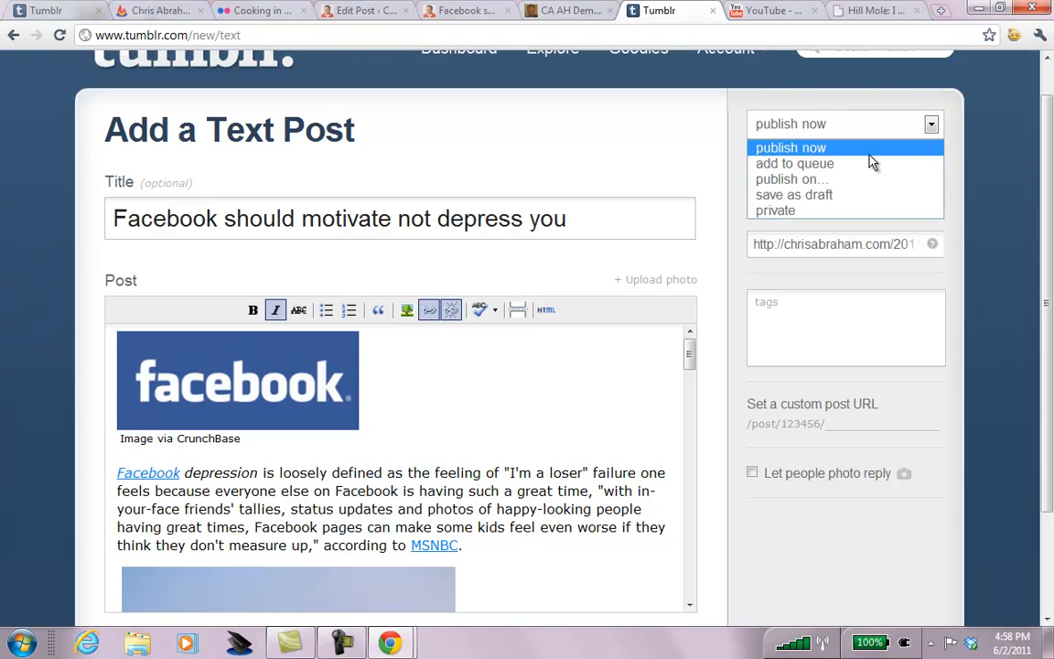
pyautogui.click(809, 182)
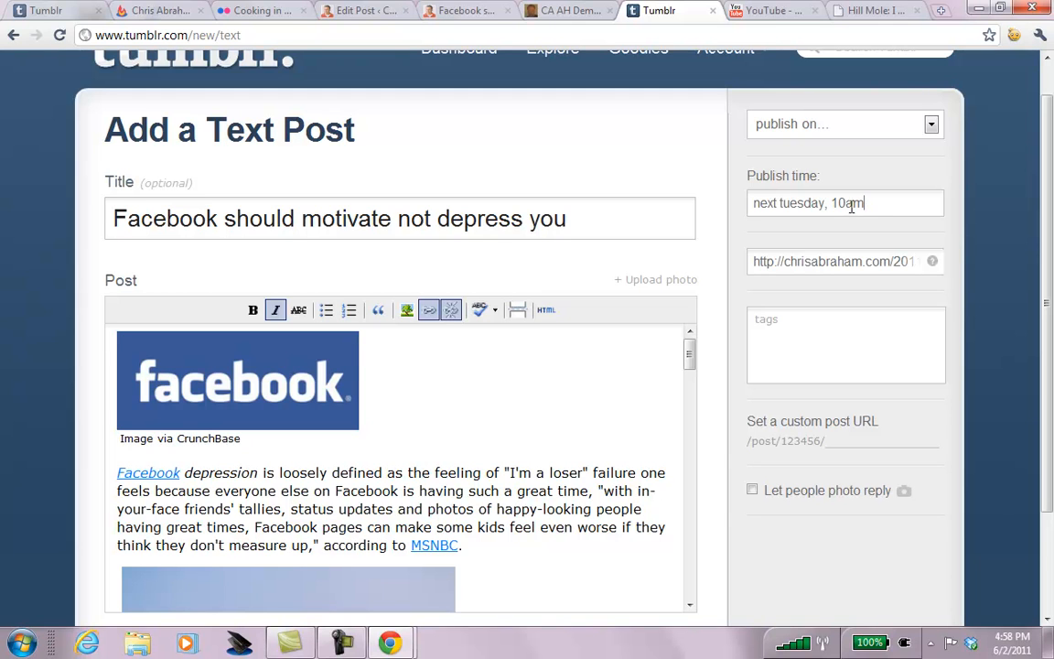
pyautogui.moveTo(820, 205); pyautogui.dragTo(678, 210)
pyautogui.hotkey('ctrl', 'a')
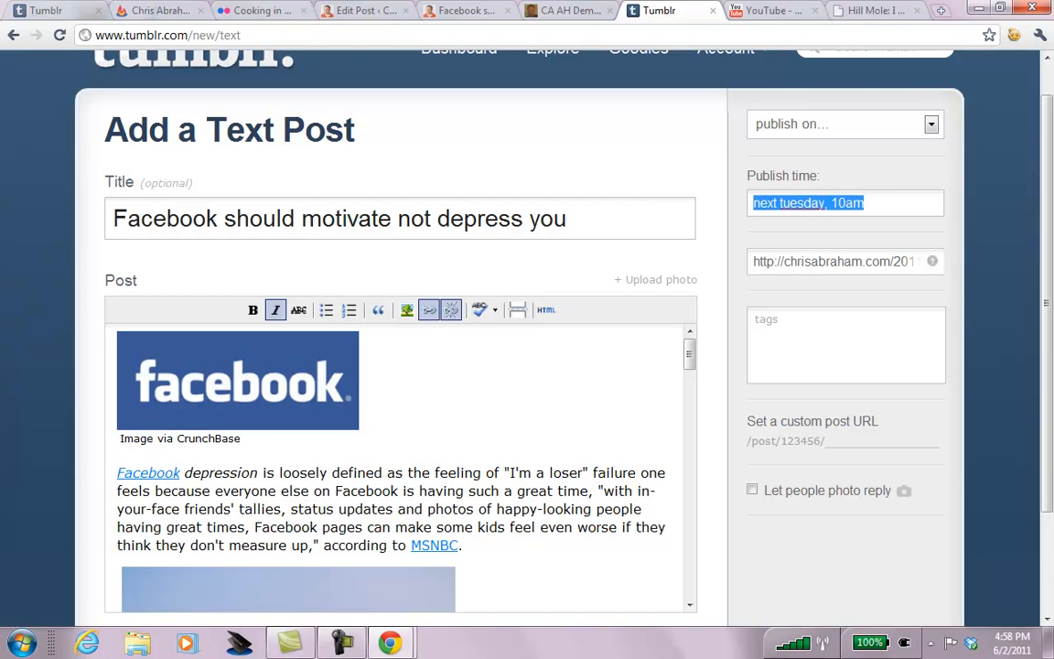
pyautogui.write('tomorrow')
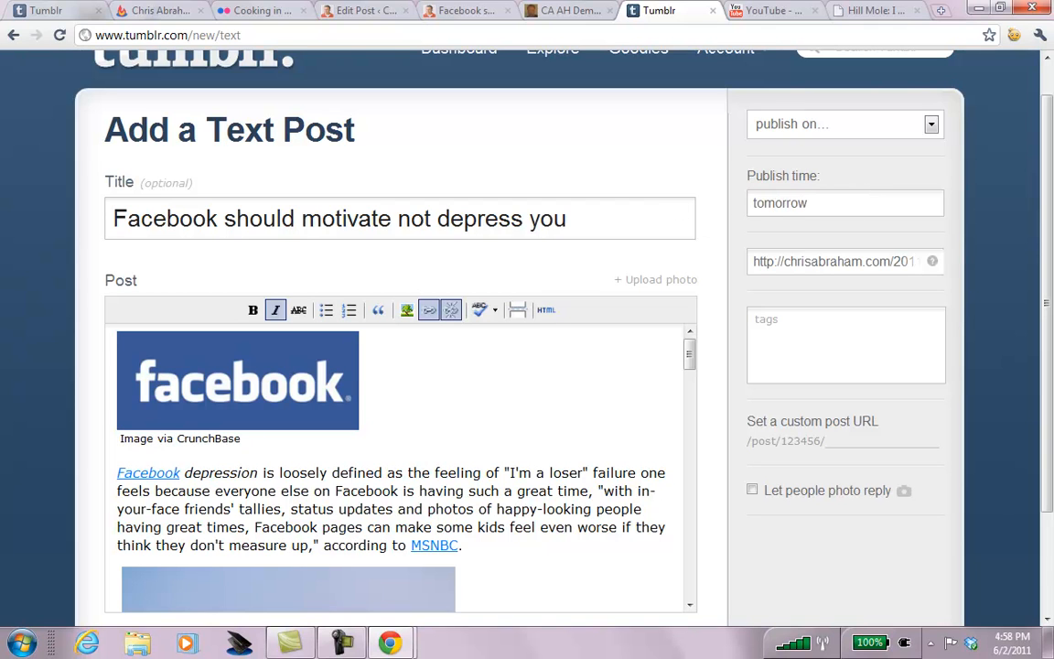
pyautogui.hotkey('ctrl', 'a')
pyautogui.hotkey('ctrl', 'z')
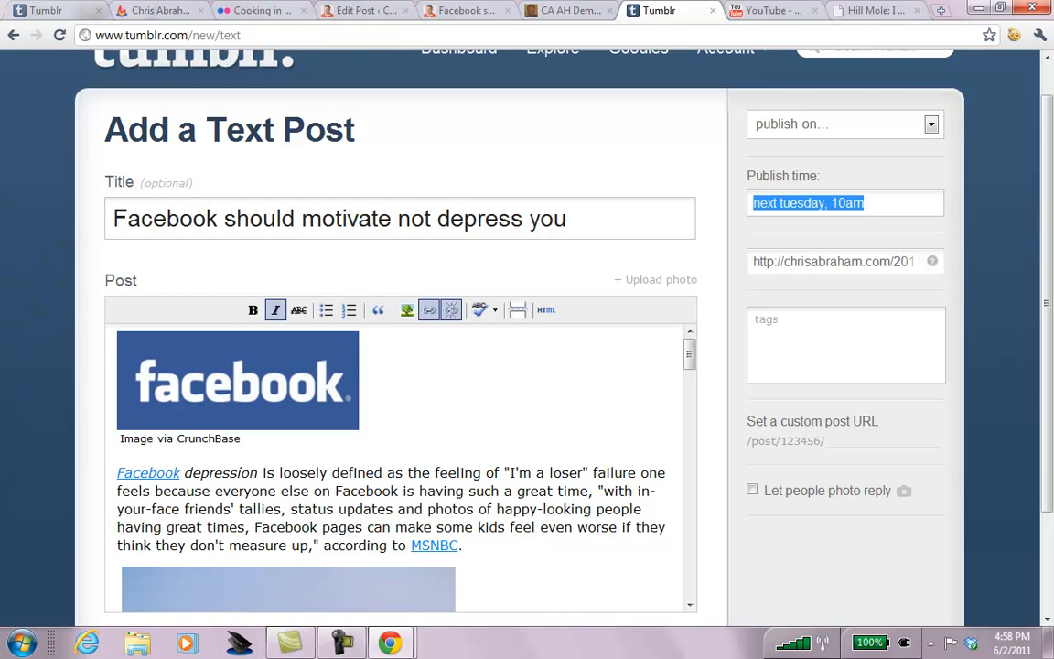
pyautogui.click(827, 205)
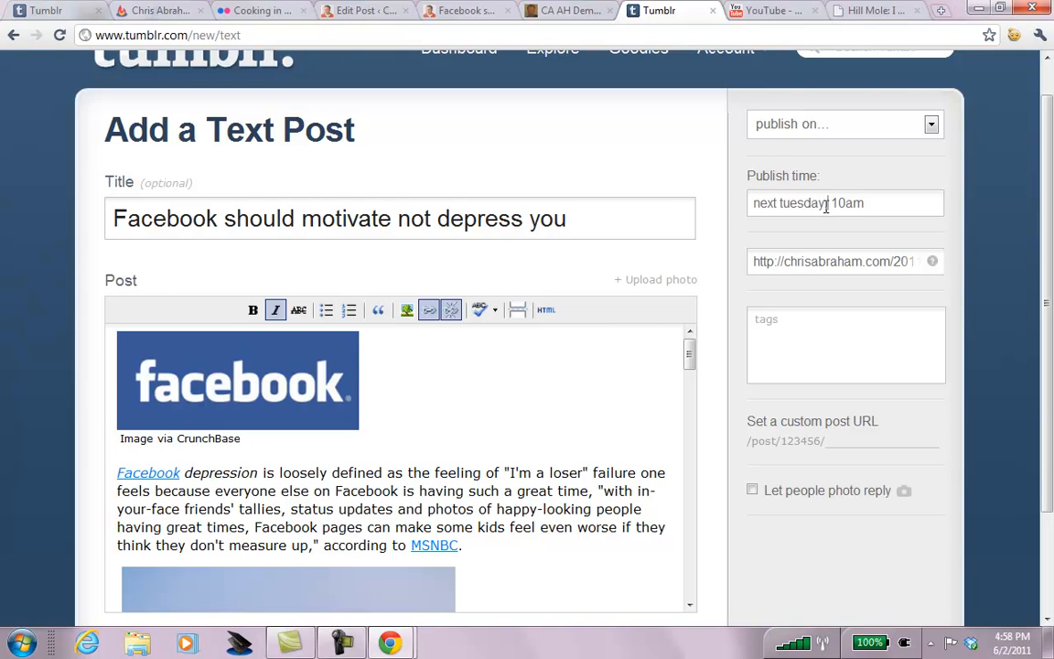
pyautogui.hotkey('shift', 'Home')
pyautogui.write('tomorrow')
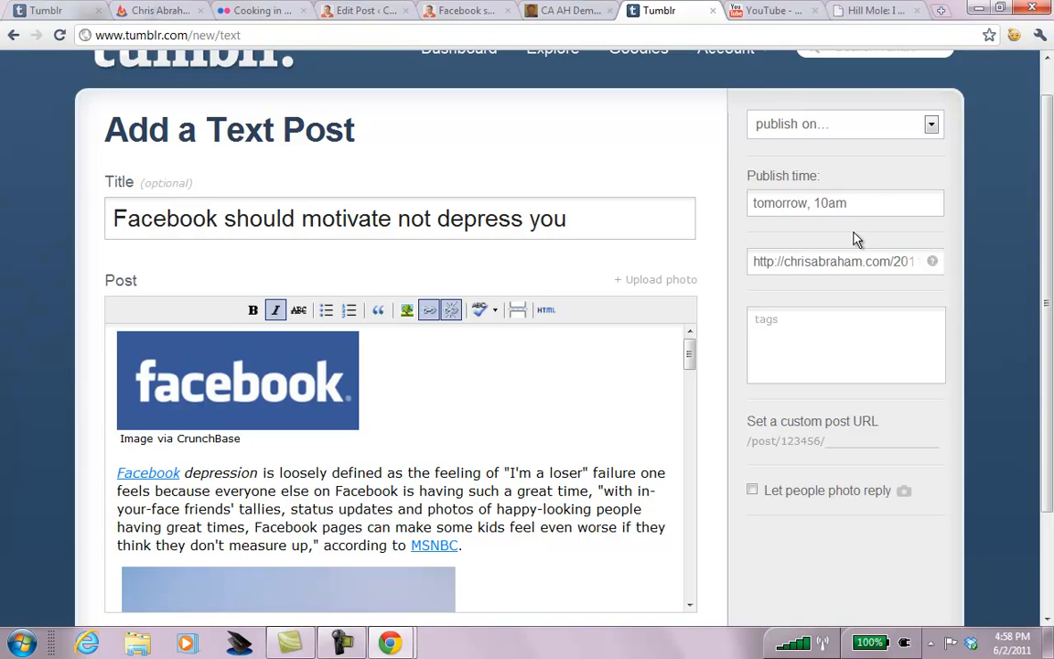
pyautogui.click(504, 353)
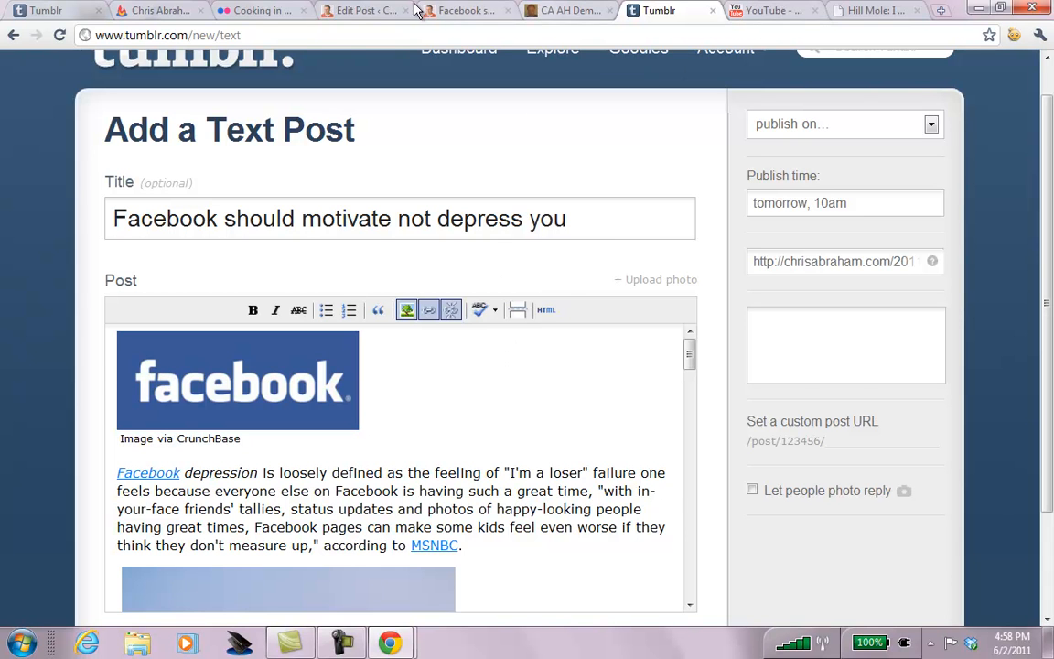
# Select and copy the full article from the WordPress draft.
pyautogui.click(351, 11)
pyautogui.click(406, 367)
pyautogui.hotkey('ctrl', 'a')
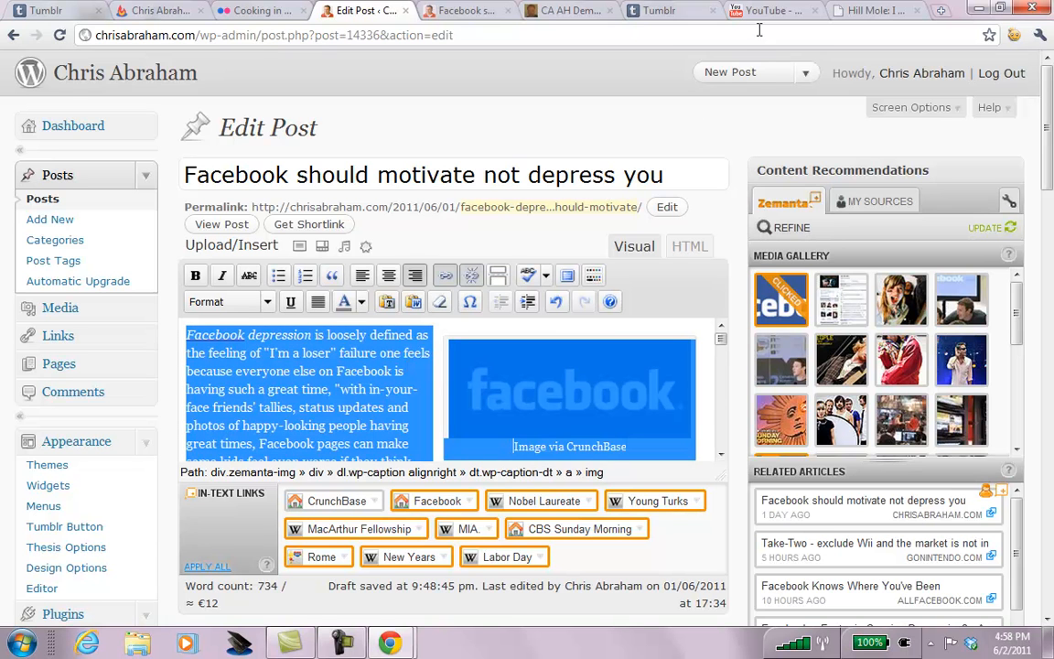
# Empty the Tumblr post's HTML source and paste the WordPress article into the post body.
pyautogui.click(646, 11)
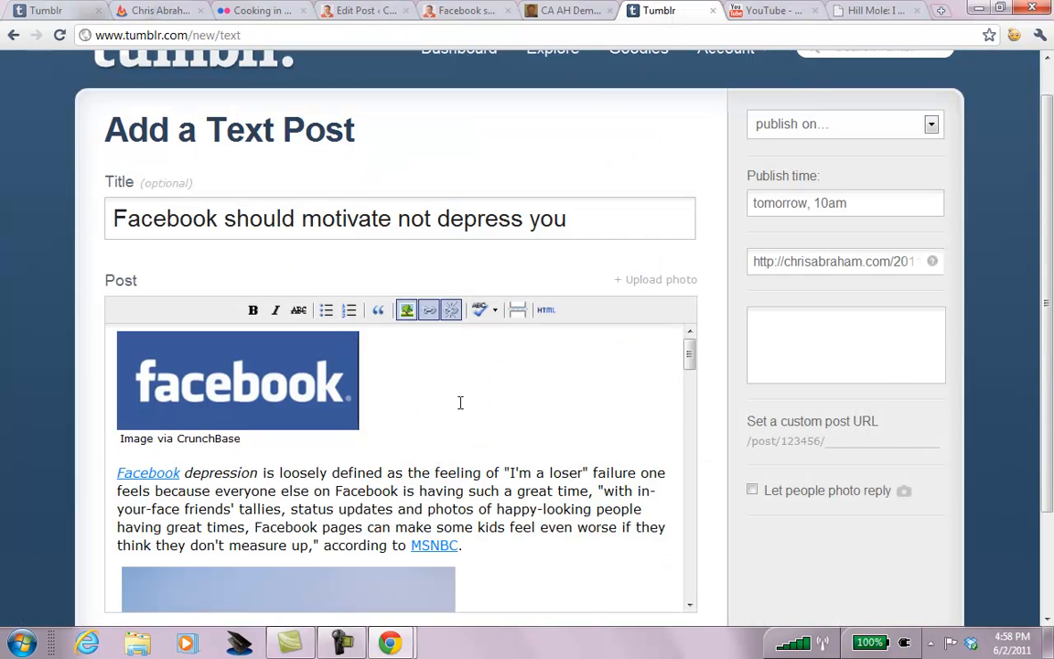
pyautogui.hotkey('ctrl', 'a')
pyautogui.scroll(-3, 1042, 452)
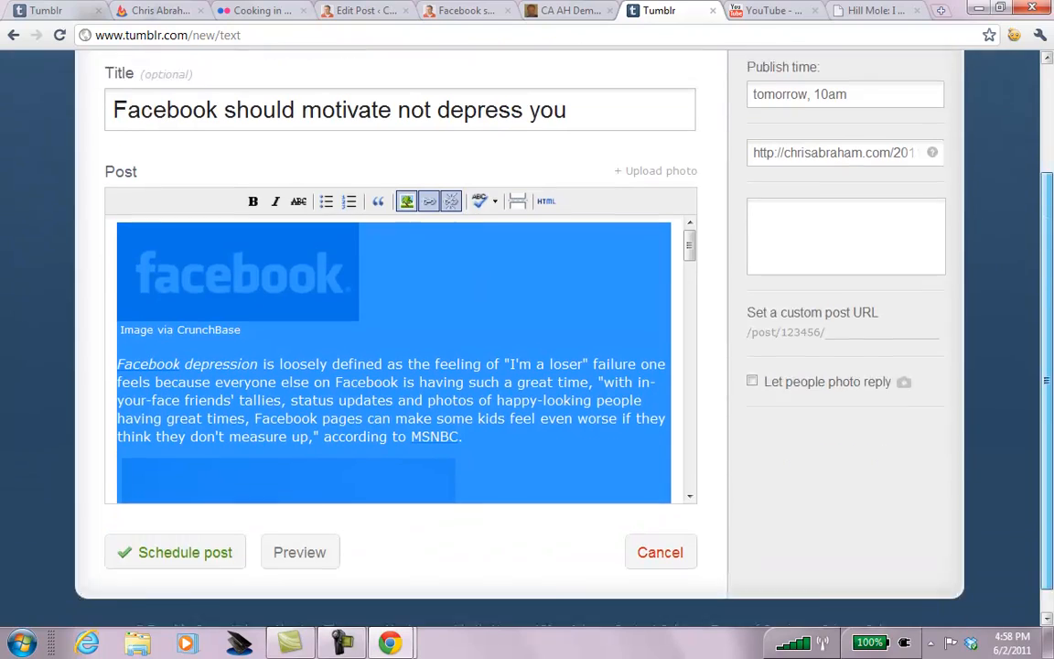
pyautogui.scroll(-1, 858, 385)
pyautogui.click(547, 175)
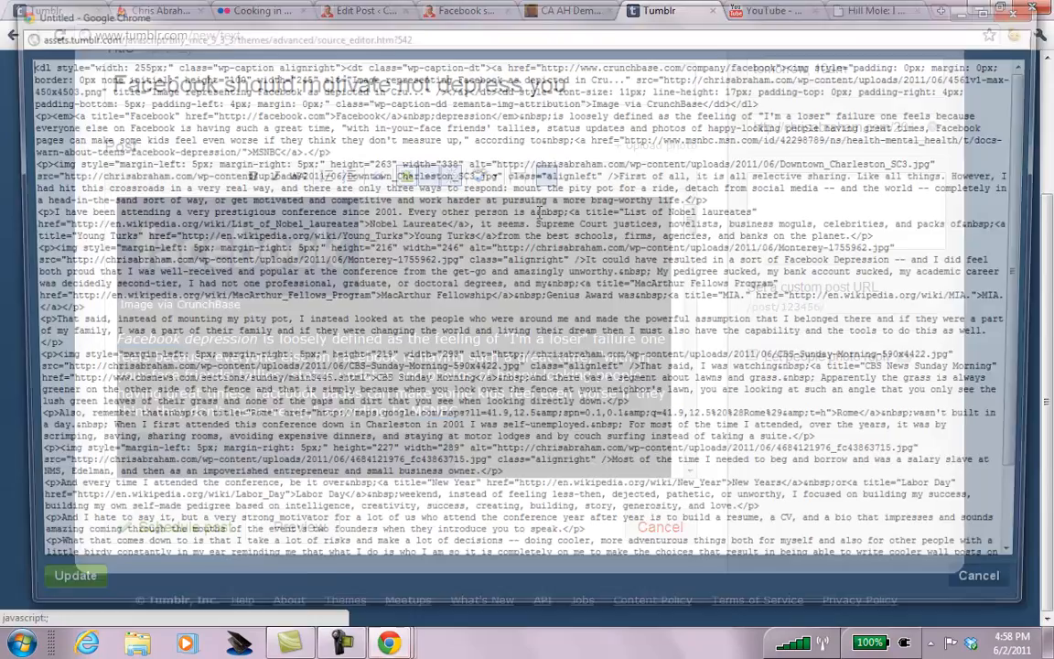
pyautogui.hotkey('ctrl', 'a')
pyautogui.press('Delete')
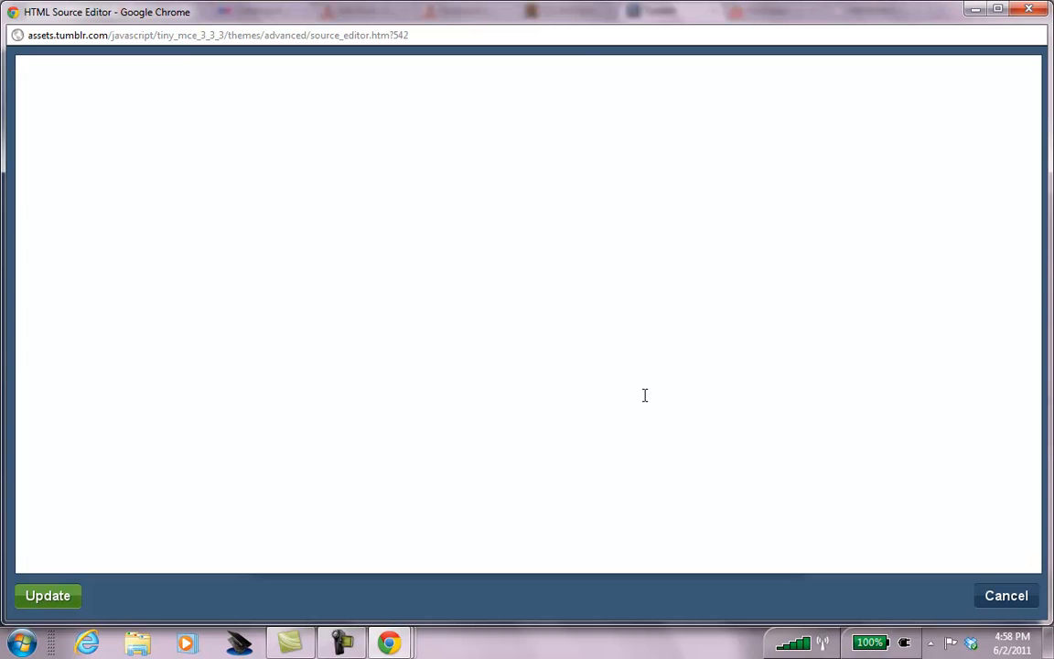
pyautogui.click(32, 601)
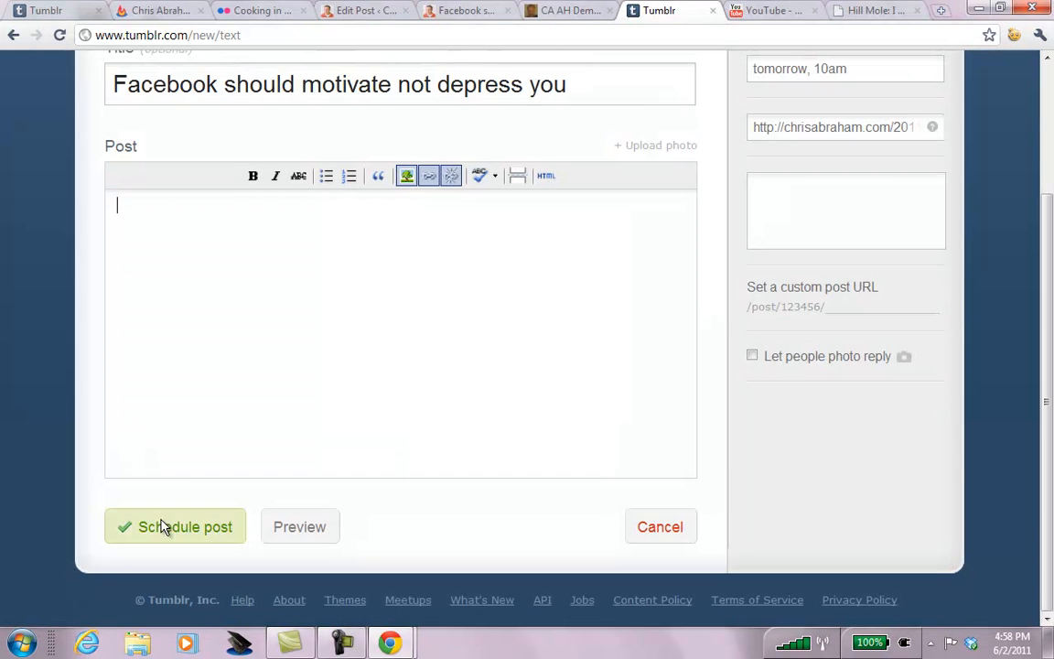
pyautogui.hotkey('ctrl', 'v')
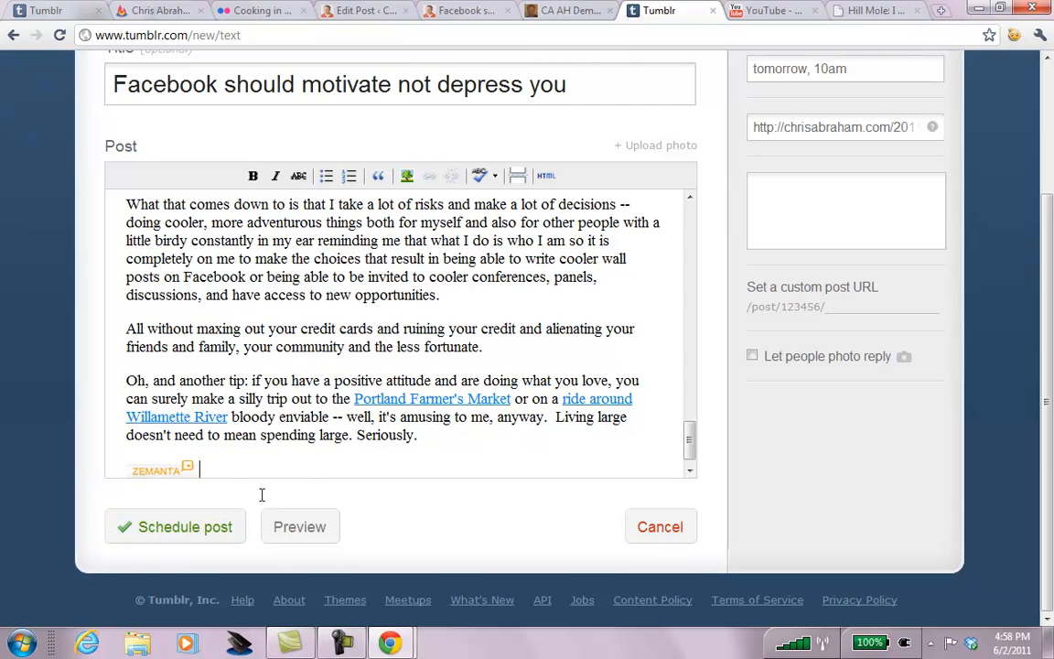
pyautogui.scroll(3, 1037, 103)
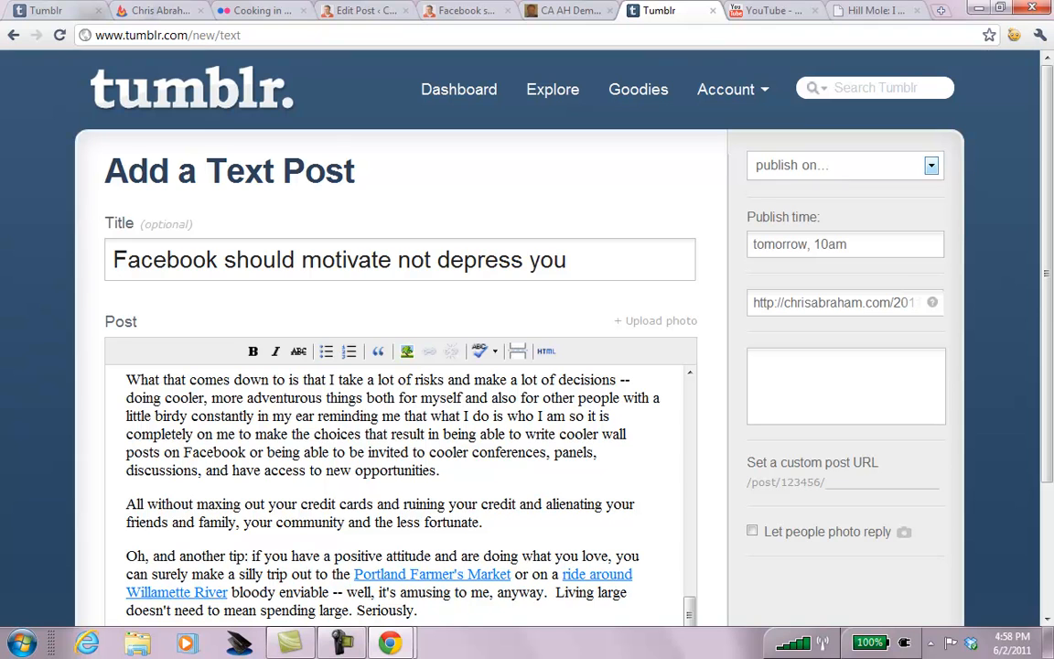
# Set the Facebook text post to publish now and publish it with Create post.
pyautogui.click(842, 168)
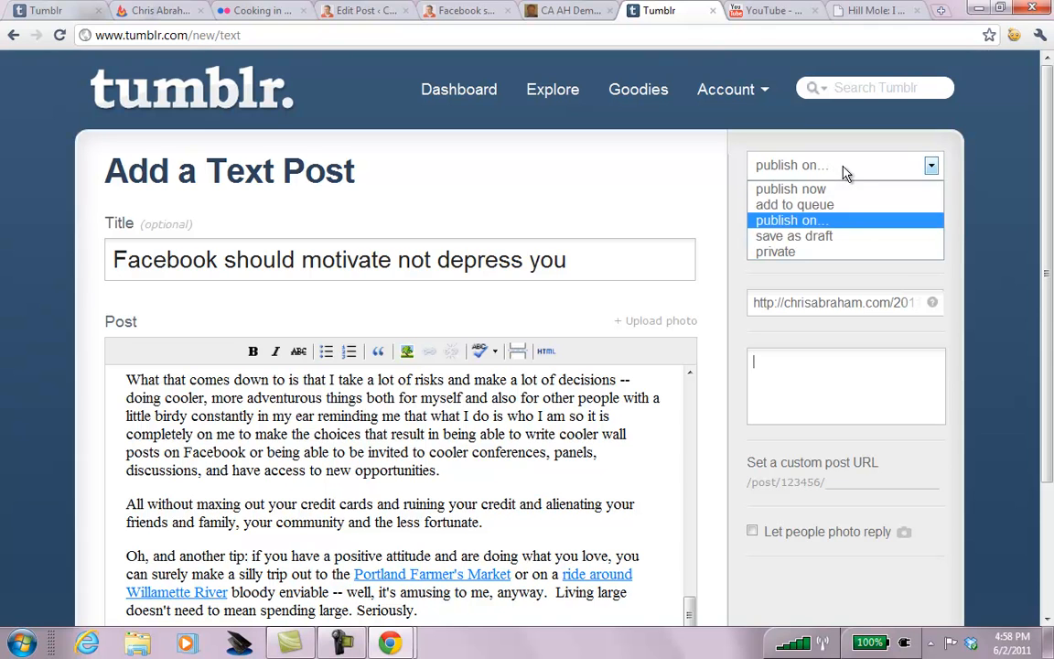
pyautogui.click(933, 165)
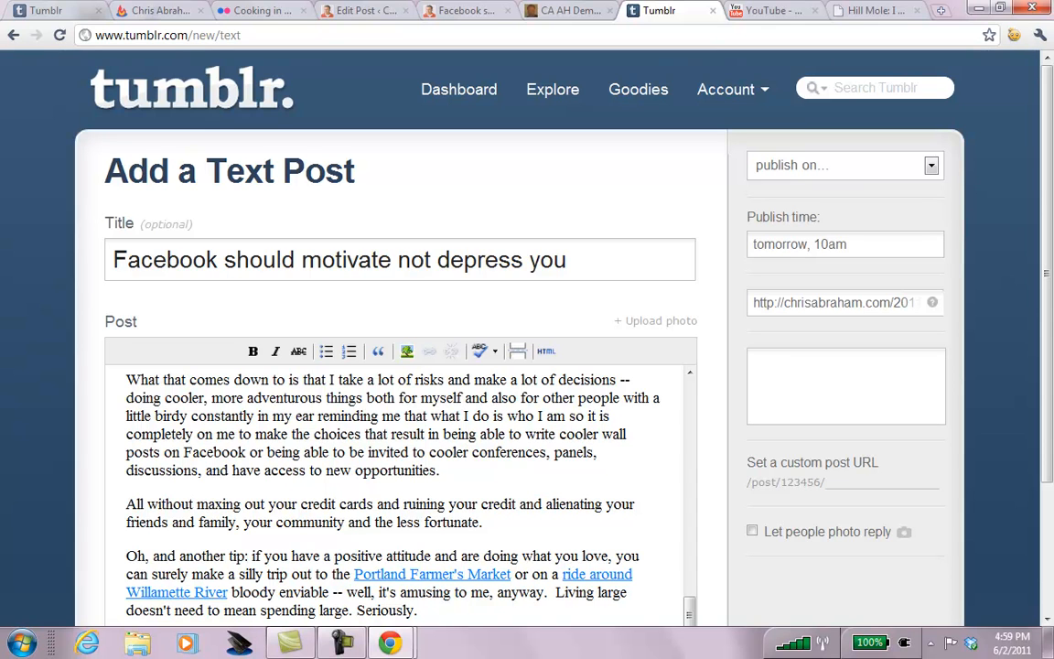
pyautogui.click(893, 166)
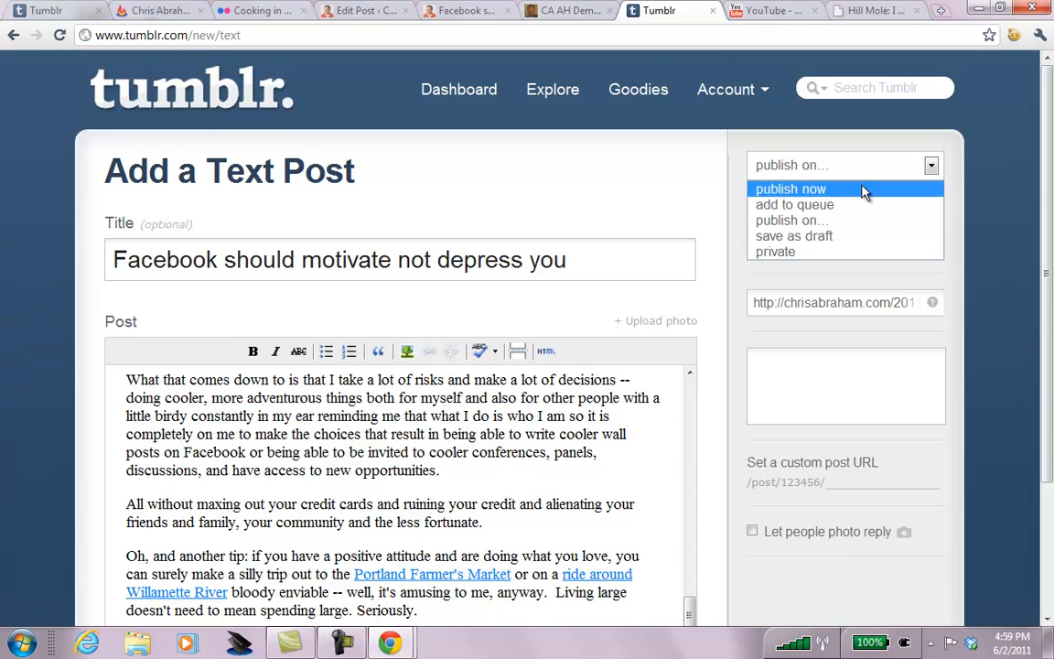
pyautogui.click(871, 191)
pyautogui.scroll(-3, 1048, 235)
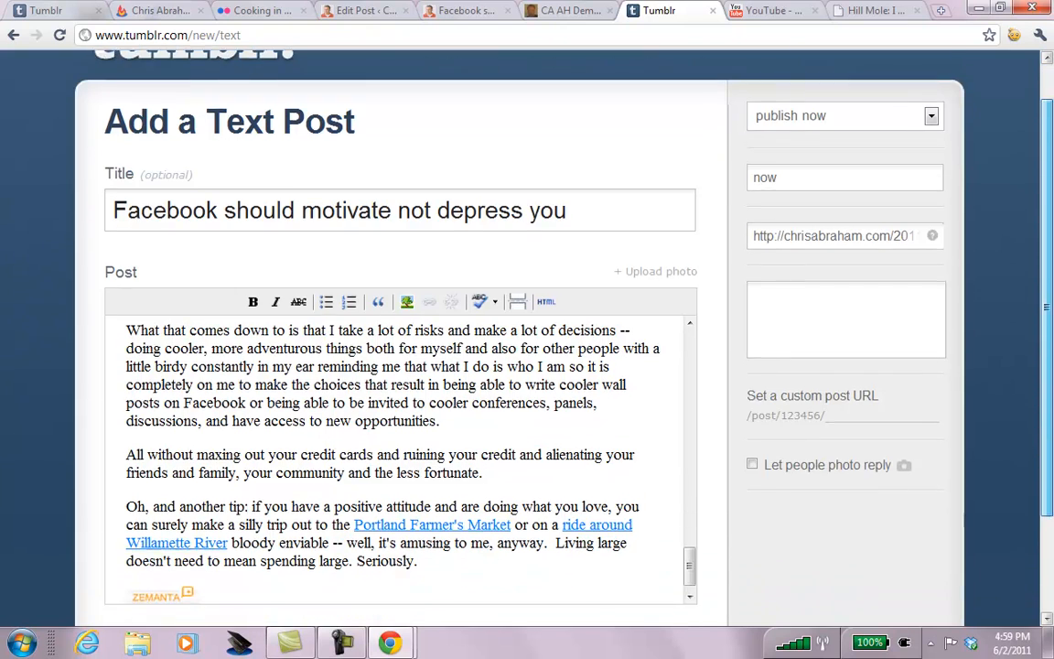
pyautogui.scroll(-1, 508, 303)
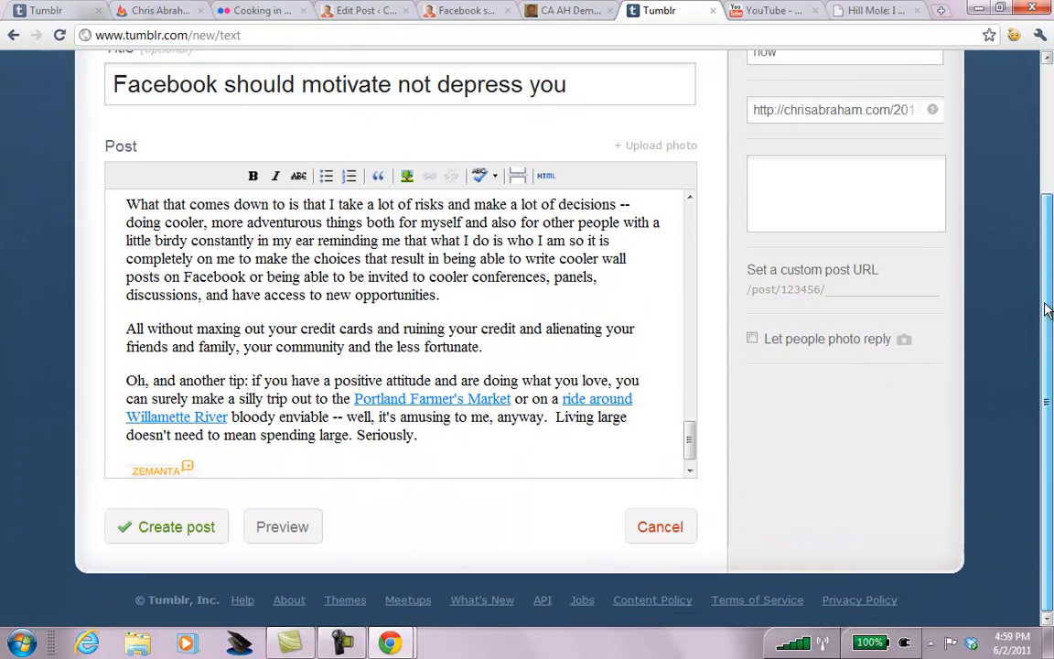
pyautogui.click(170, 530)
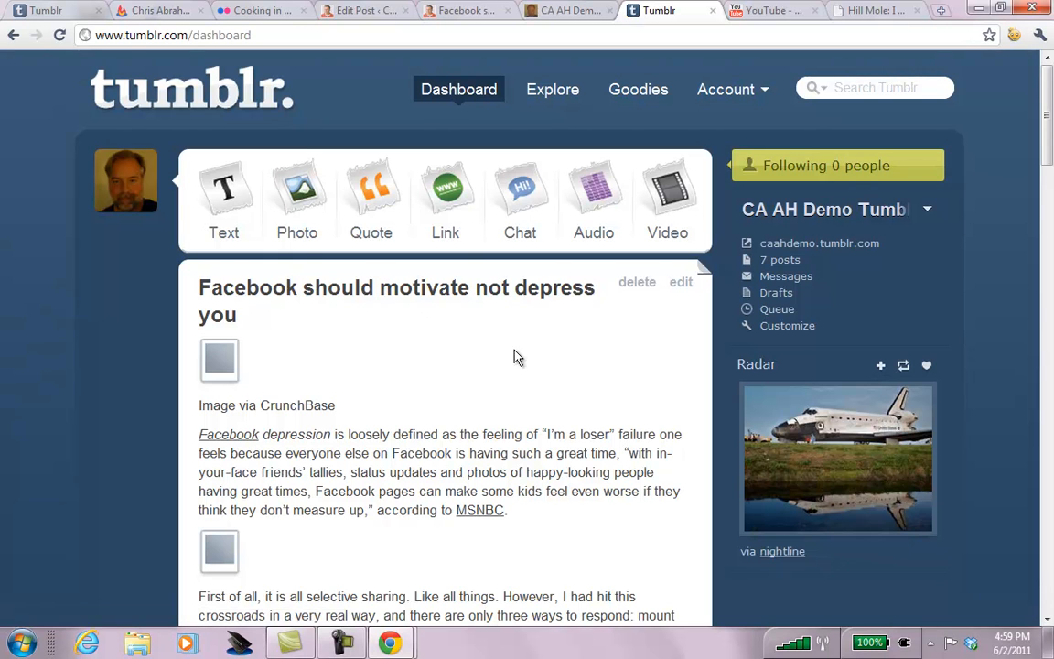
pyautogui.click(769, 243)
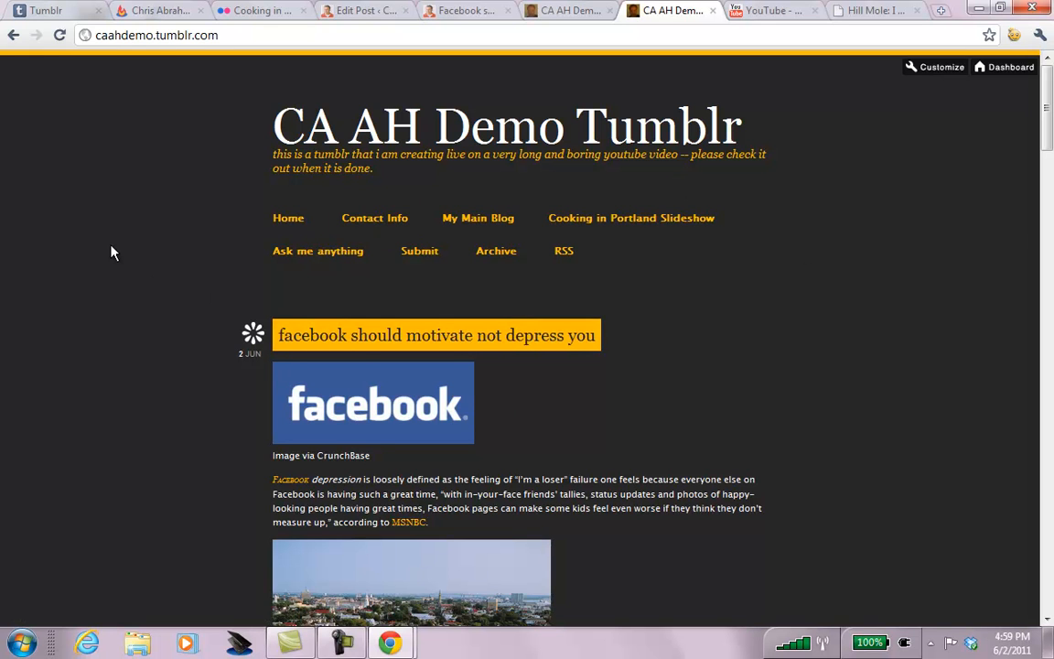
pyautogui.scroll(-18, 111, 253)
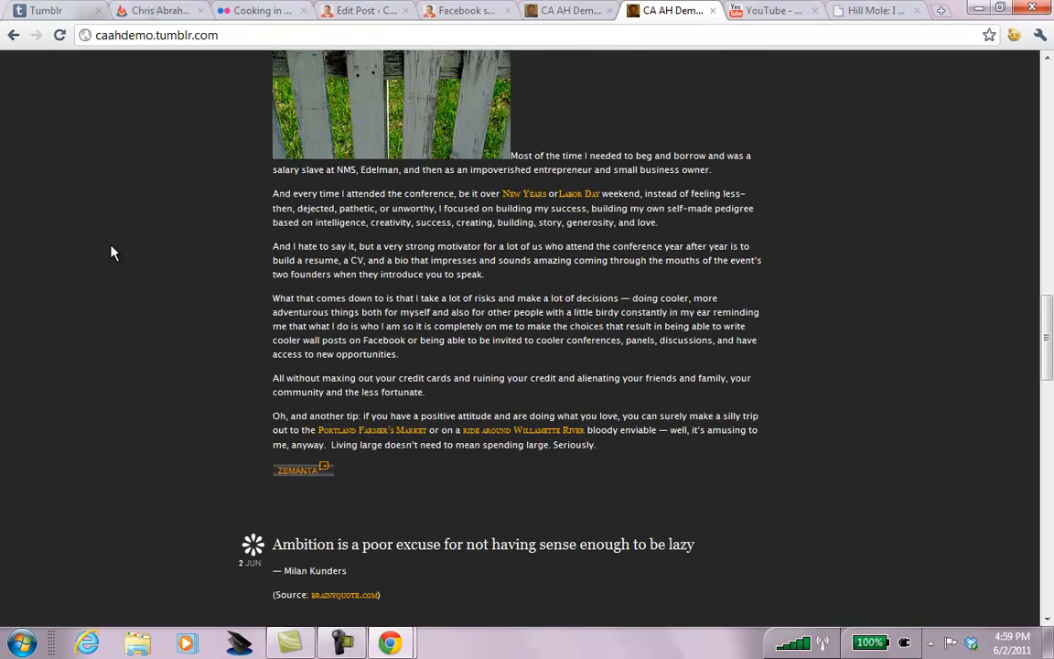
pyautogui.scroll(18, 111, 253)
pyautogui.scroll(-5, 111, 253)
pyautogui.scroll(5, 110, 253)
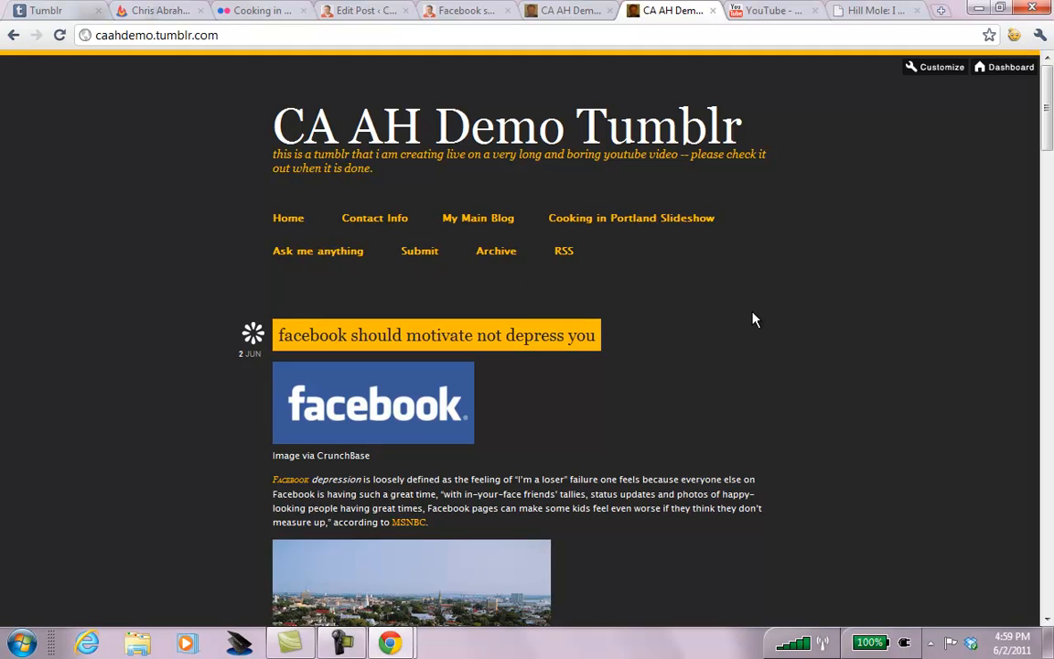
pyautogui.click(996, 67)
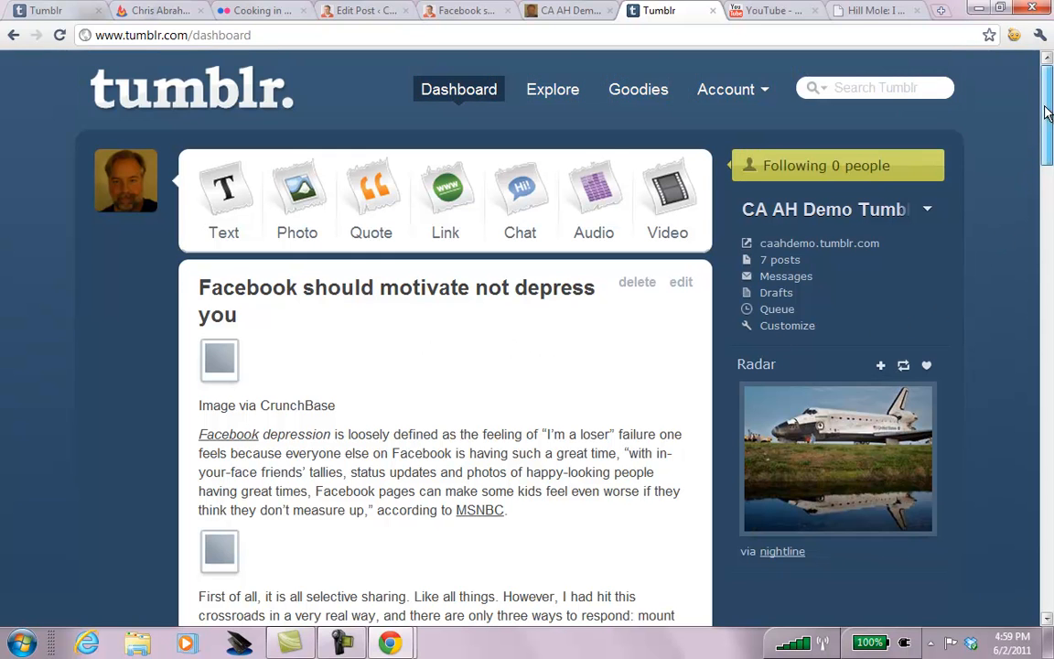
pyautogui.scroll(-20, 445, 366)
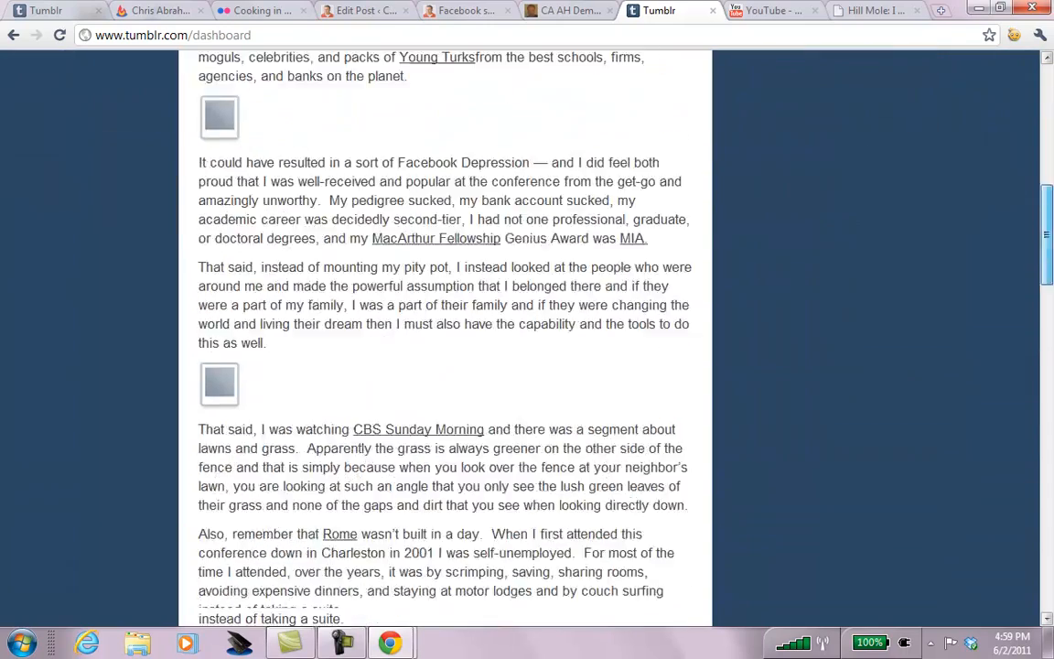
pyautogui.scroll(20, 897, 219)
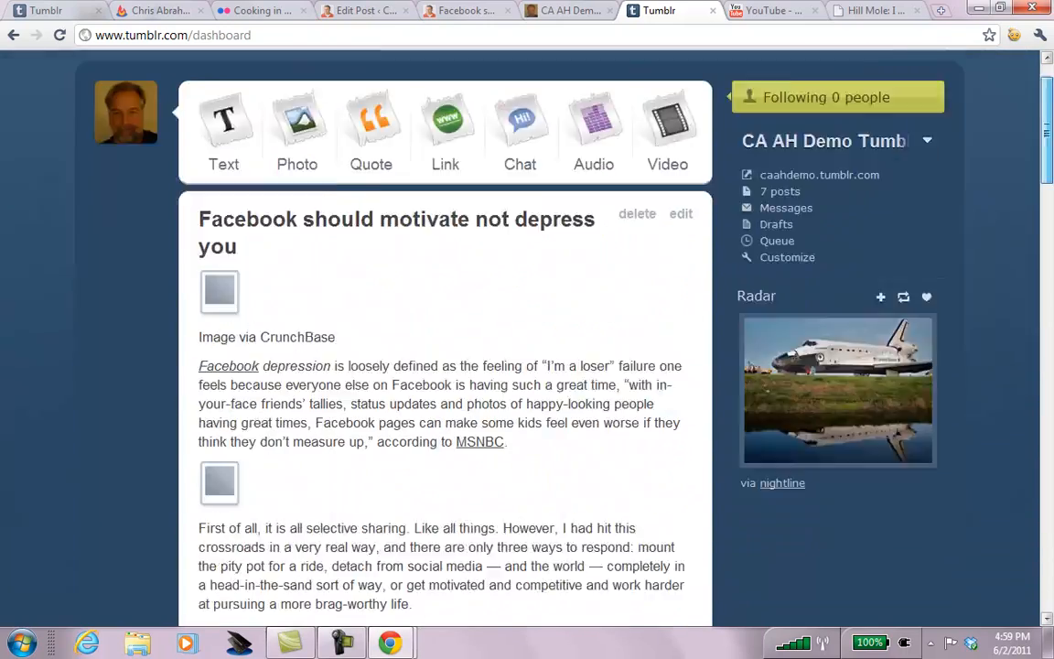
pyautogui.click(682, 284)
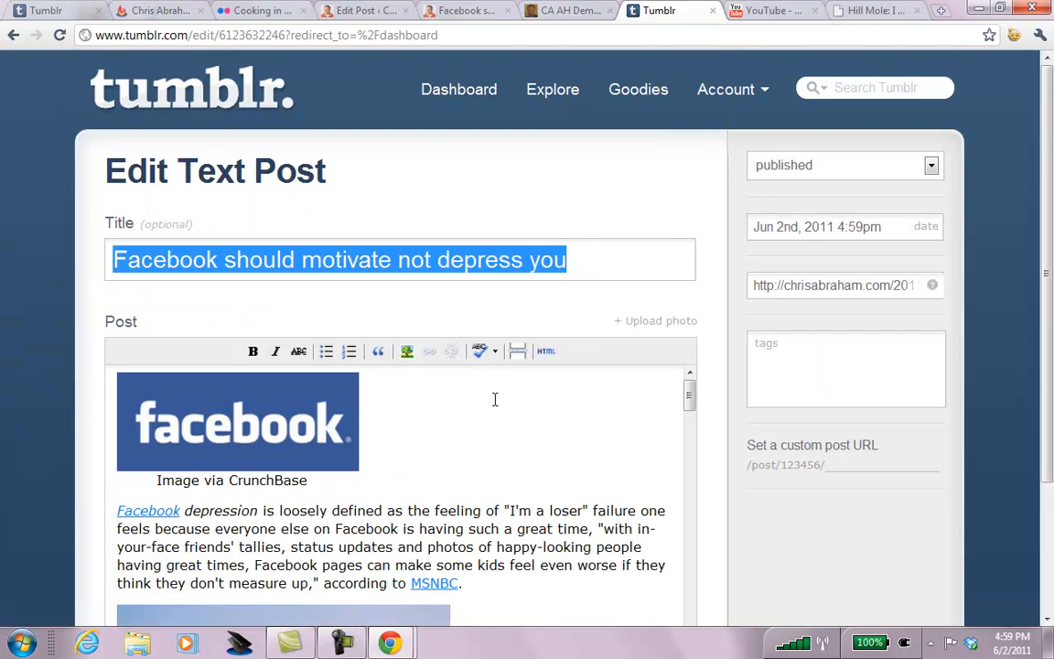
# Align the Facebook logo image right and the city skyline image left.
pyautogui.click(265, 417)
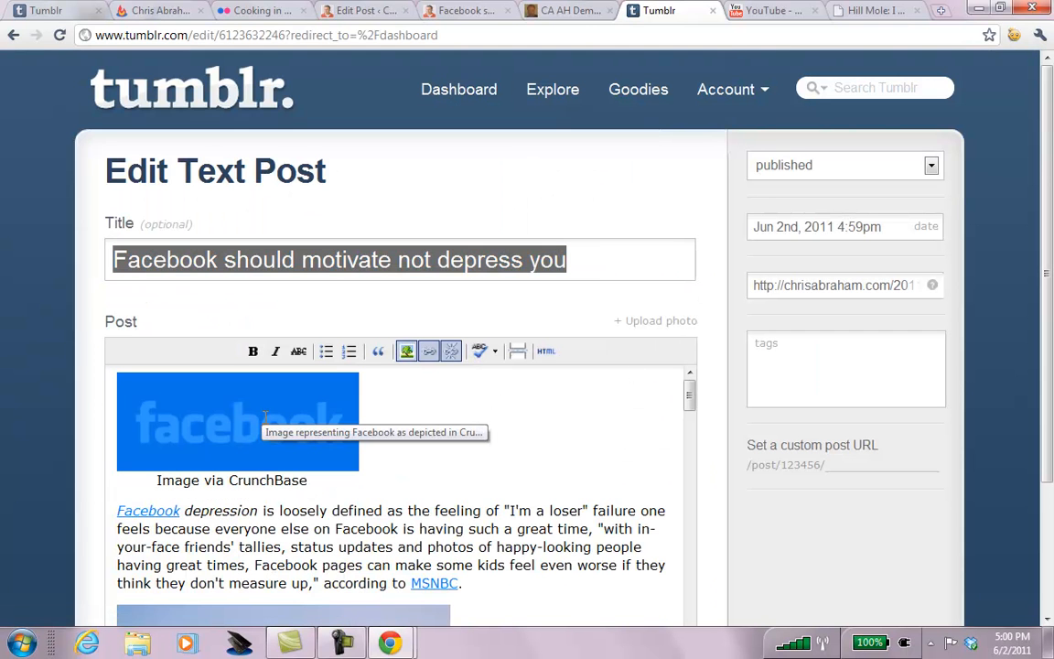
pyautogui.click(406, 350)
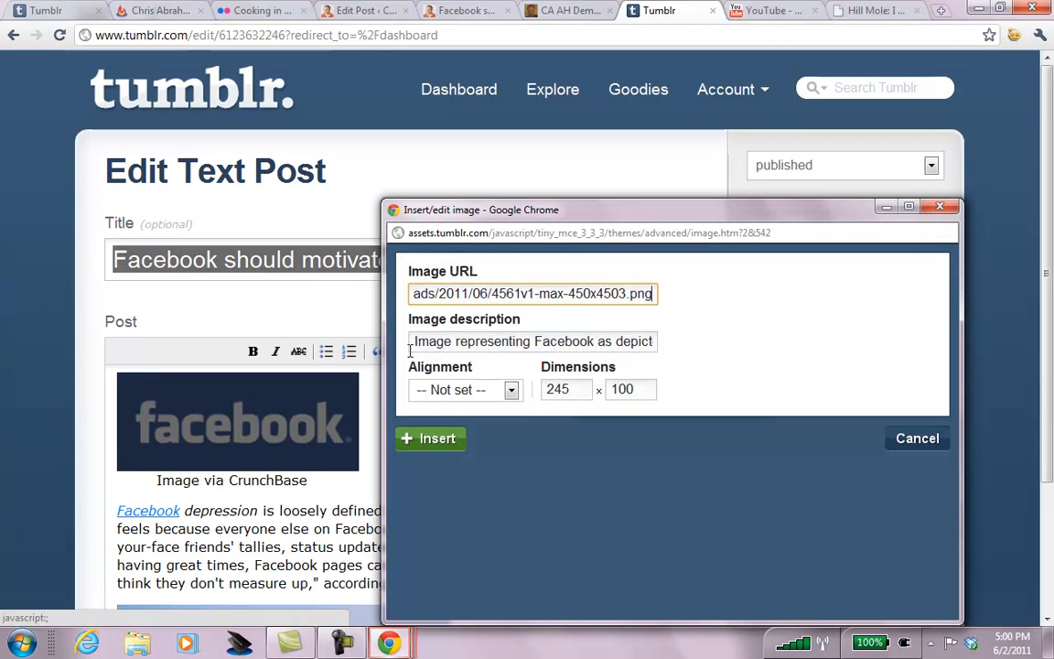
pyautogui.click(467, 388)
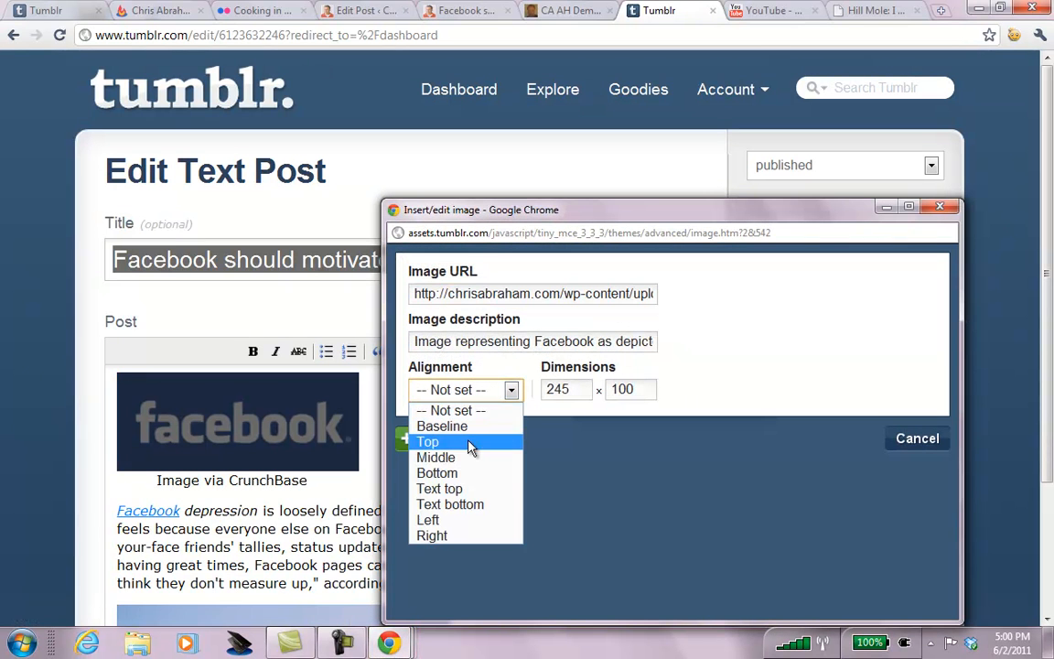
pyautogui.click(440, 535)
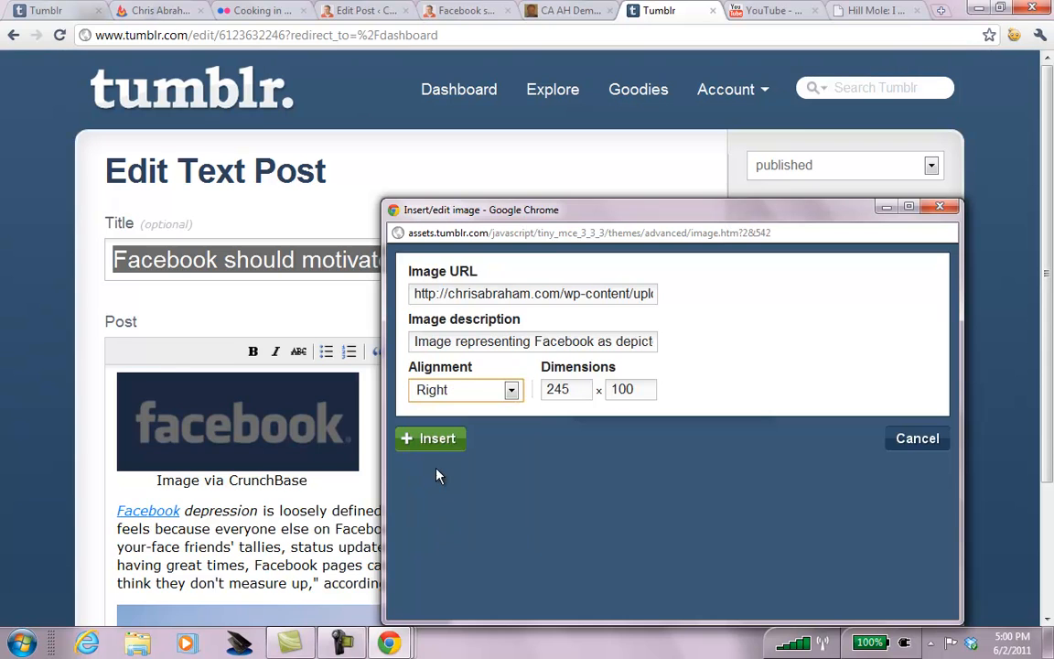
pyautogui.click(432, 438)
pyautogui.click(378, 581)
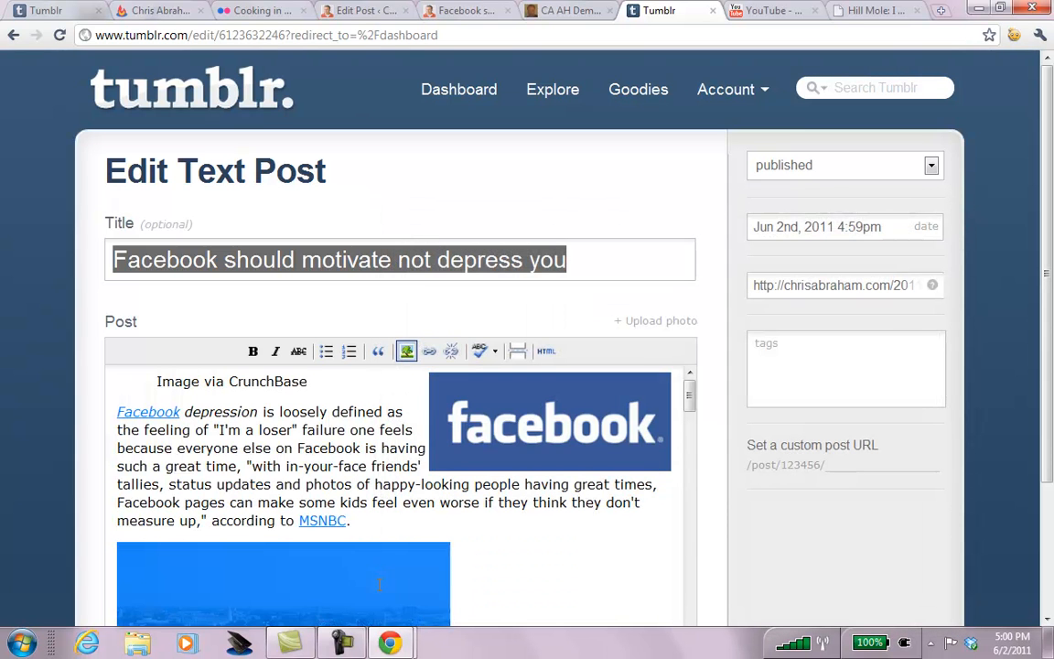
pyautogui.click(406, 352)
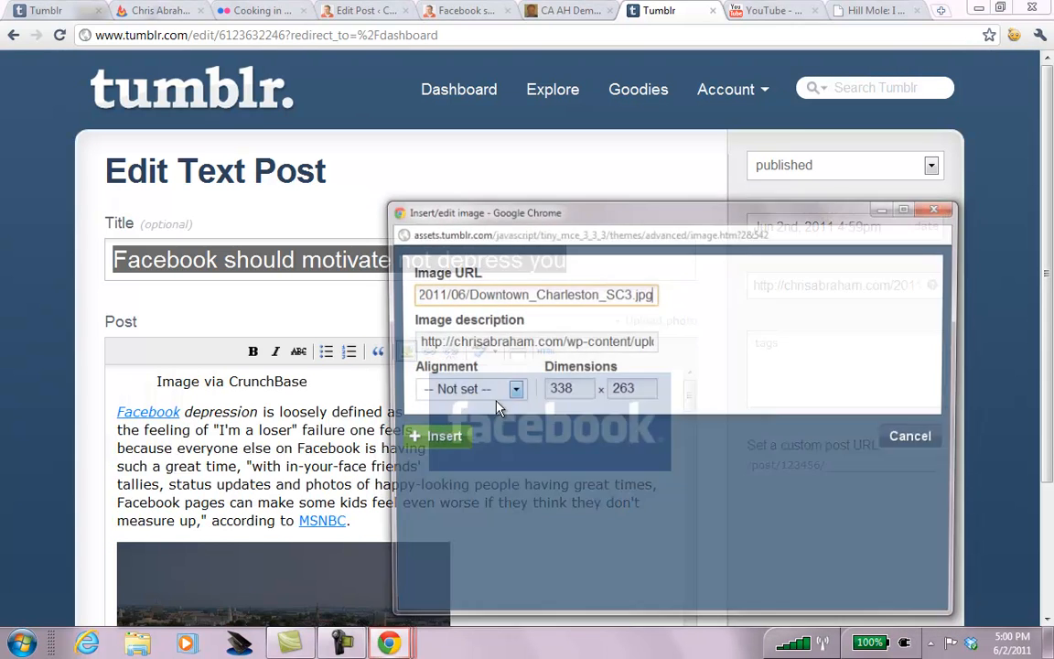
pyautogui.click(510, 390)
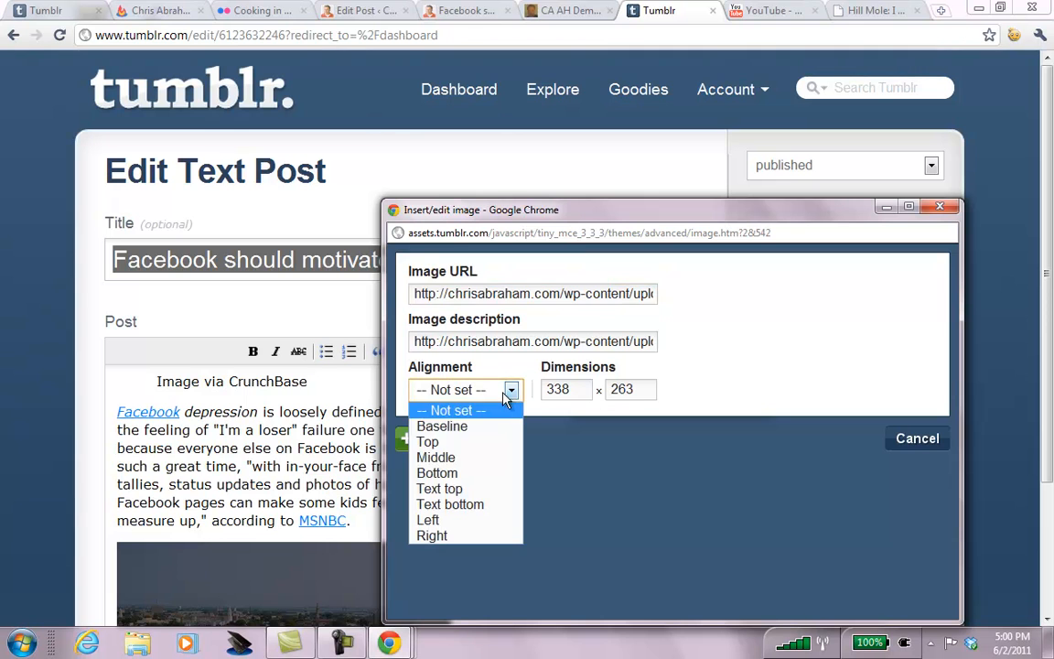
pyautogui.click(432, 519)
pyautogui.click(419, 440)
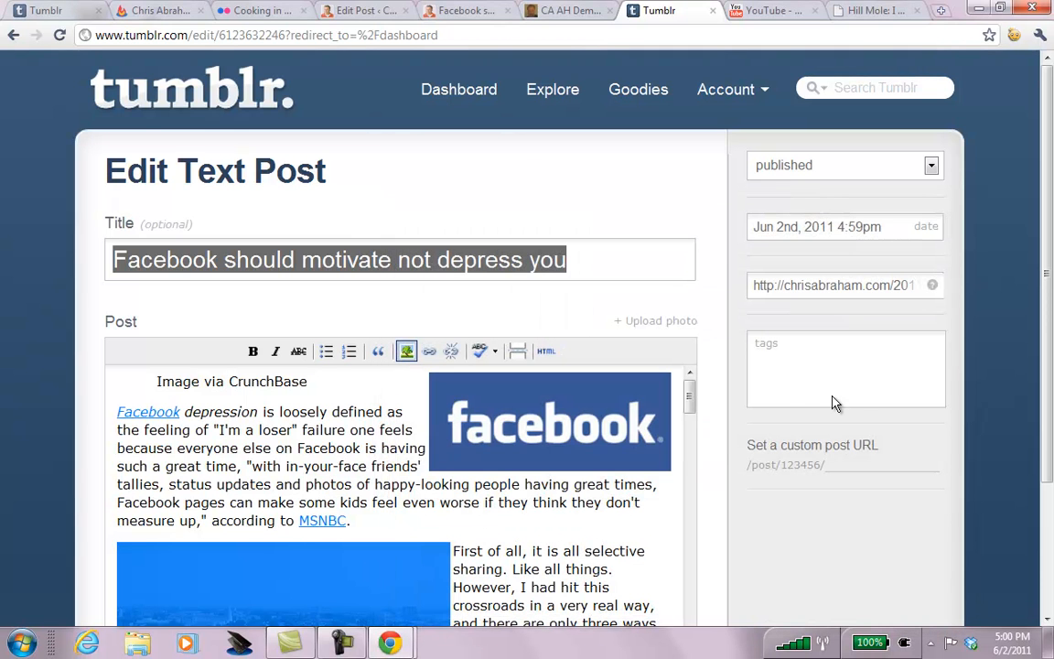
# Align the waterfront hotel image right and the CBS Sunday Morning image left.
pyautogui.scroll(-3, 746, 286)
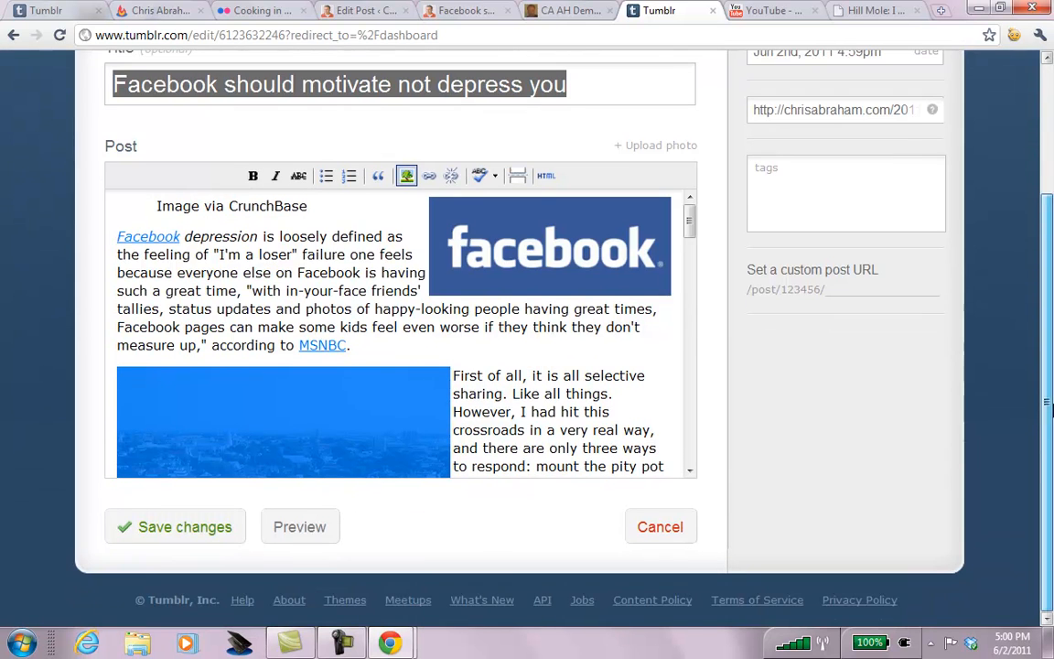
pyautogui.moveTo(689, 215); pyautogui.dragTo(710, 297)
pyautogui.click(281, 279)
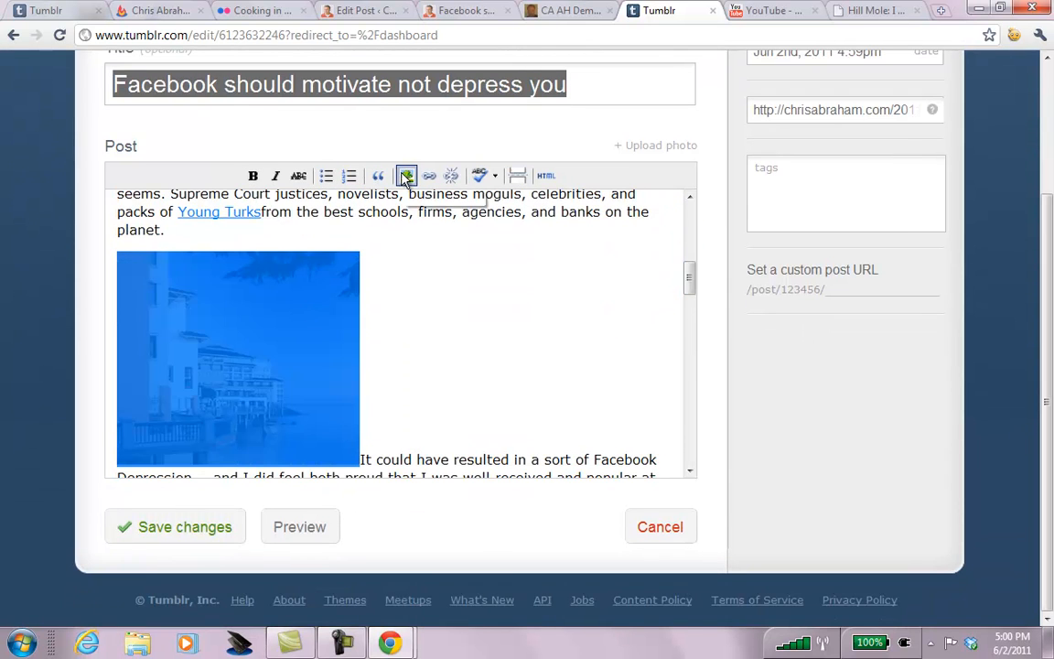
pyautogui.click(407, 175)
pyautogui.click(511, 390)
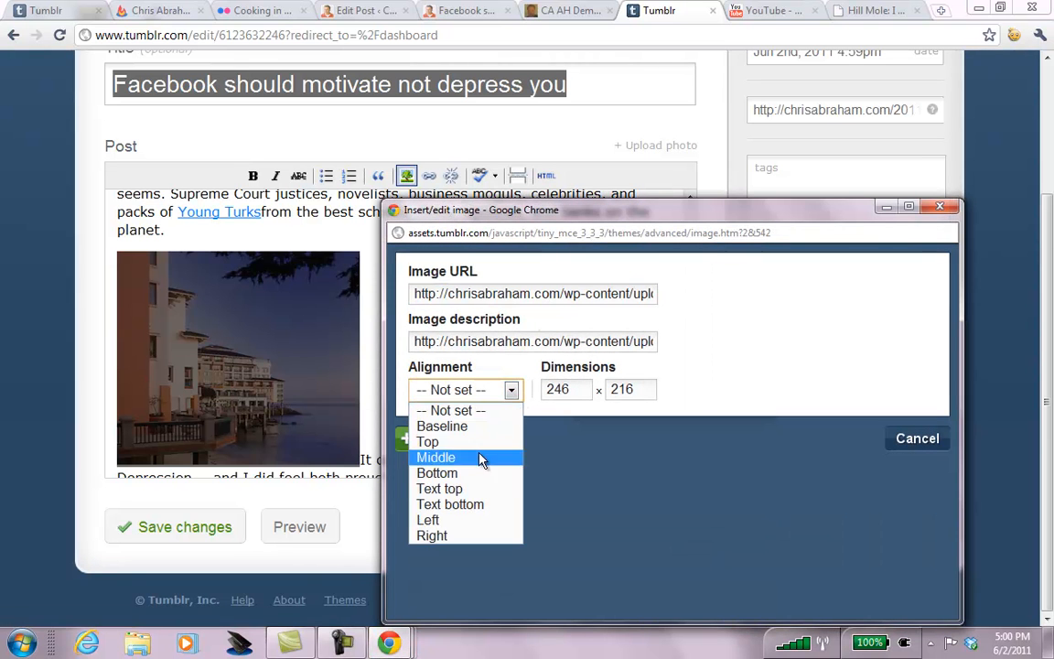
pyautogui.click(452, 535)
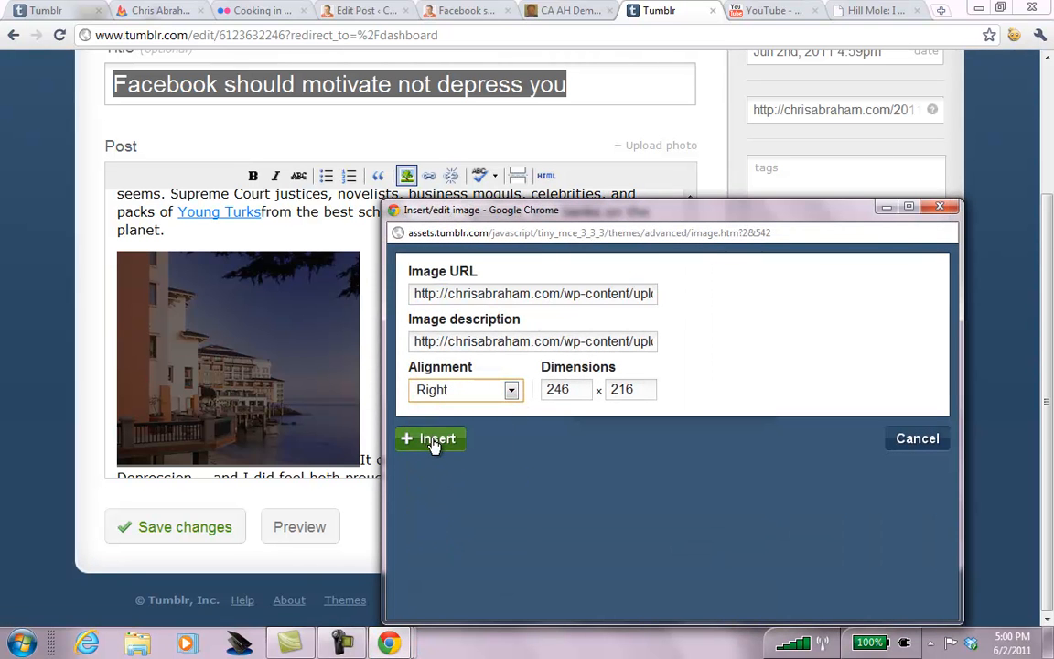
pyautogui.click(434, 441)
pyautogui.moveTo(693, 302); pyautogui.dragTo(687, 325)
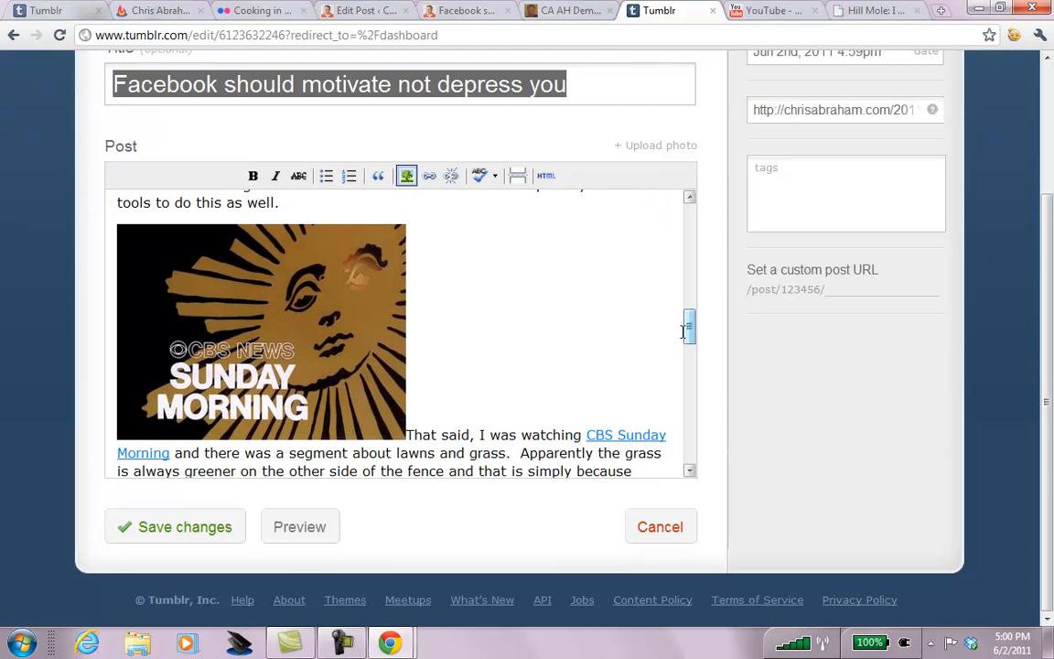
pyautogui.click(395, 231)
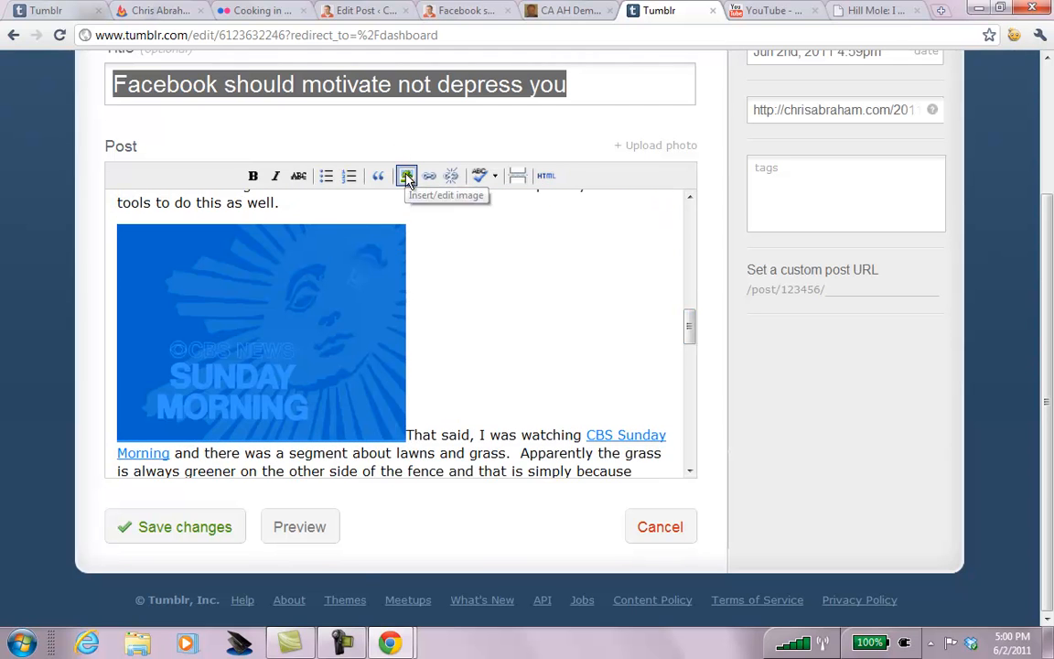
pyautogui.click(407, 175)
pyautogui.click(482, 392)
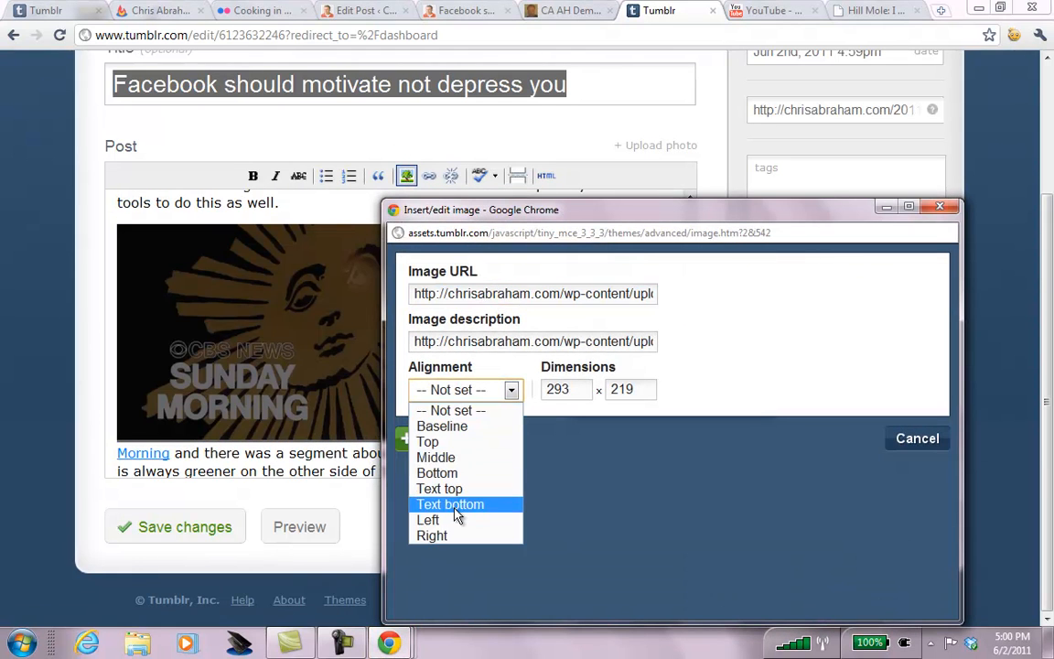
pyautogui.click(429, 520)
pyautogui.click(416, 441)
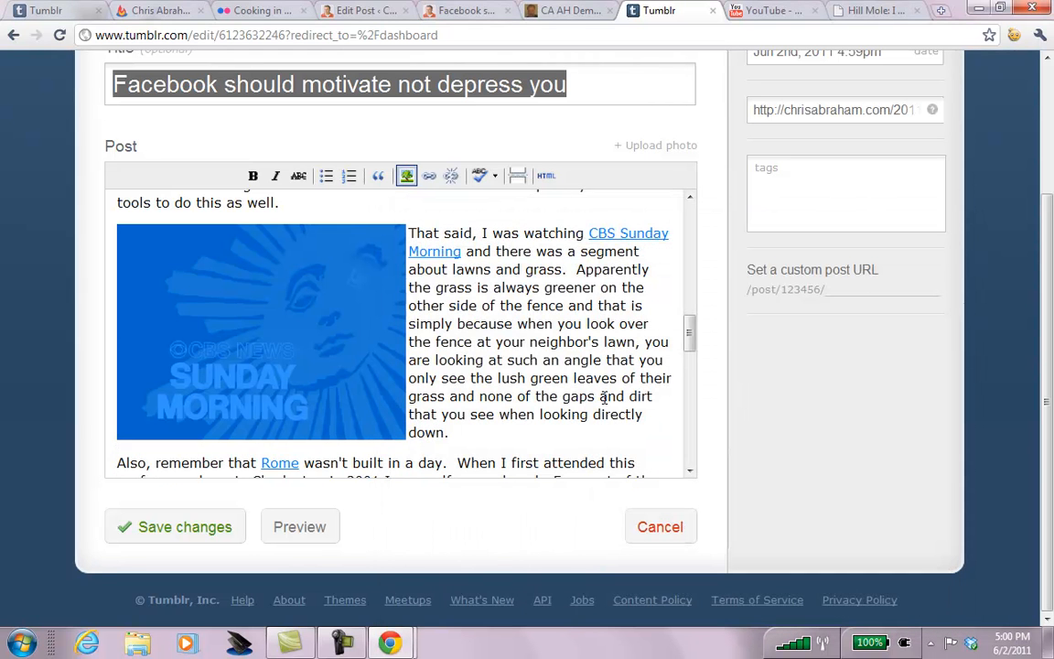
# Right-align the picket fence image and save the edited post.
pyautogui.moveTo(691, 330); pyautogui.dragTo(690, 367)
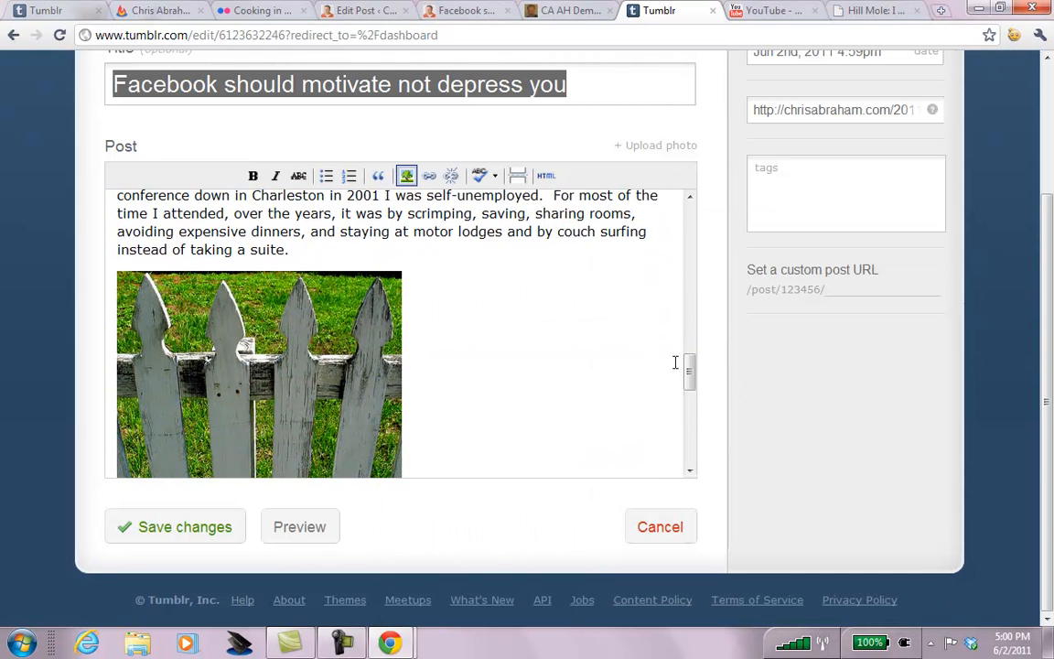
pyautogui.click(319, 325)
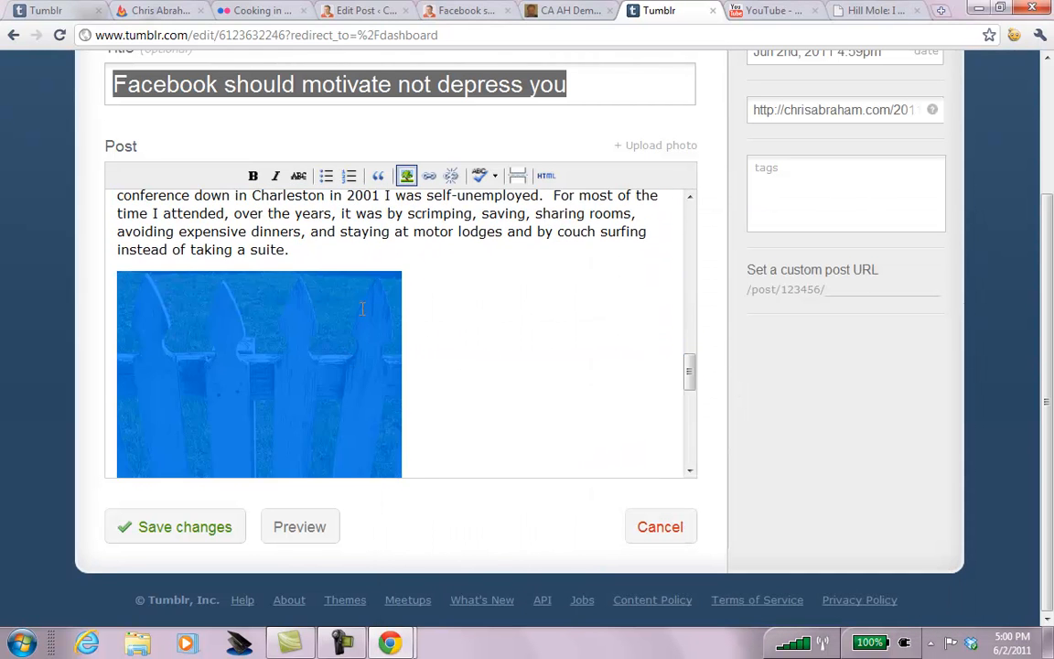
pyautogui.click(407, 178)
pyautogui.click(504, 391)
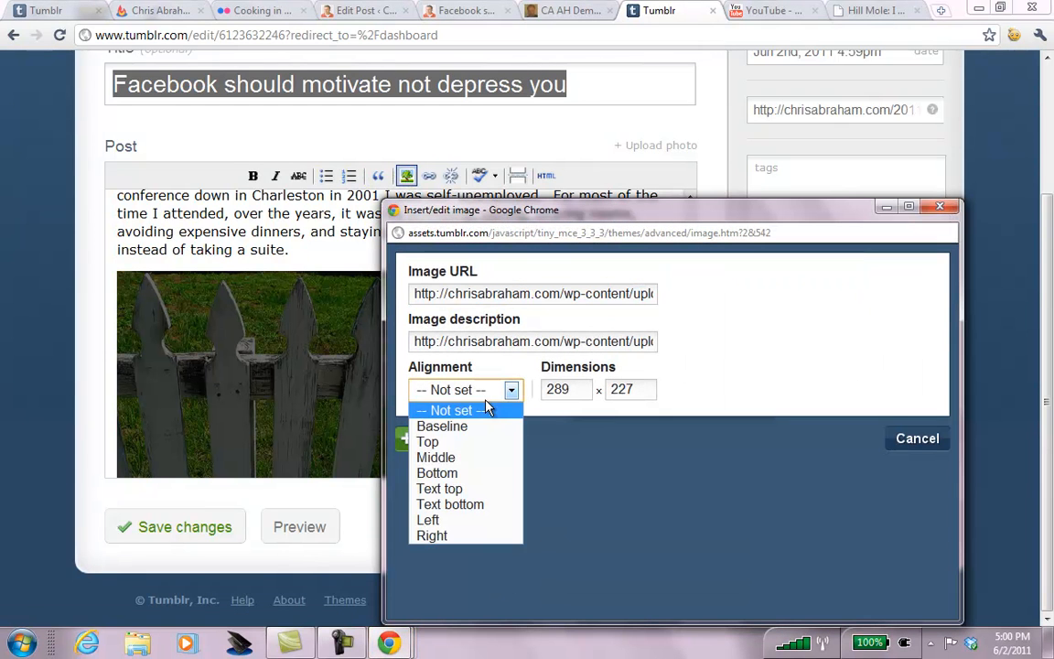
pyautogui.click(448, 536)
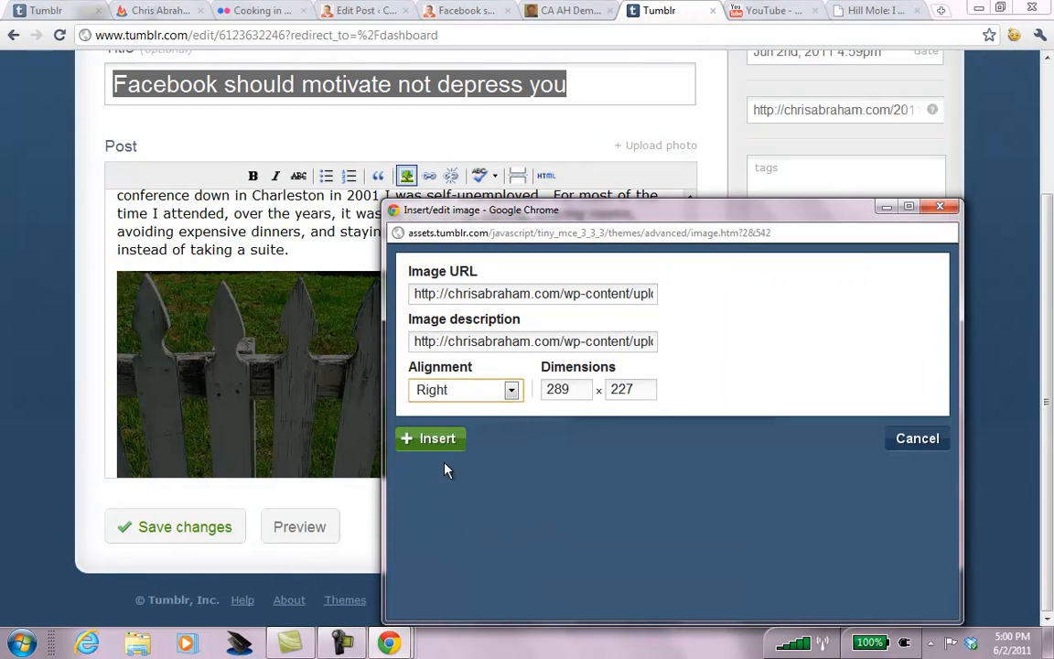
pyautogui.click(437, 441)
pyautogui.moveTo(693, 372); pyautogui.dragTo(693, 462)
pyautogui.click(197, 536)
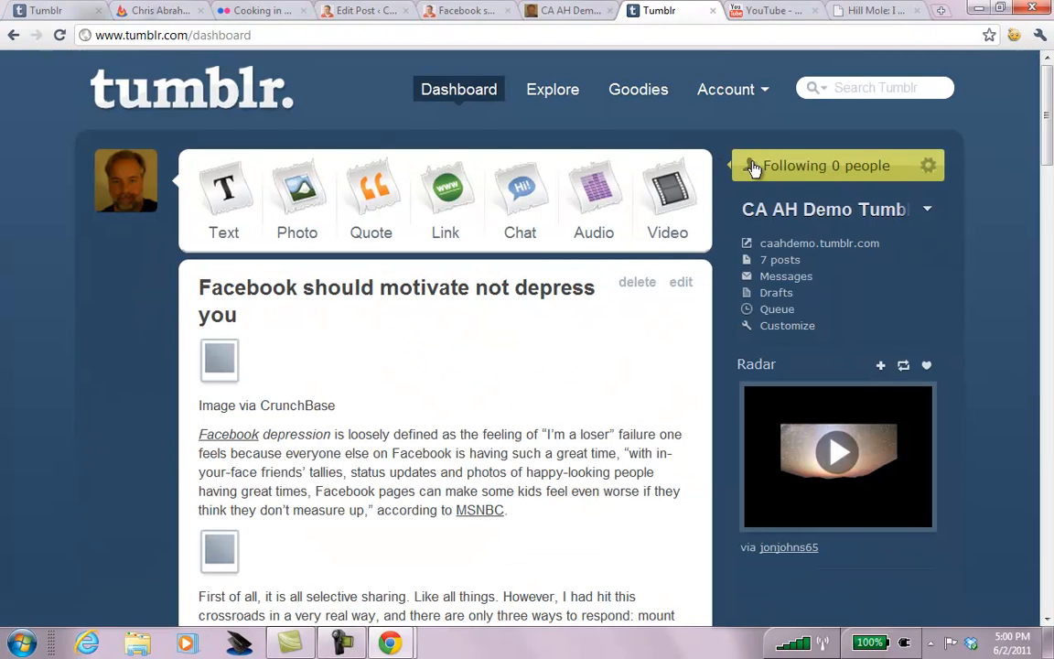
# View the public demo blog and scroll through its posts.
pyautogui.click(800, 242)
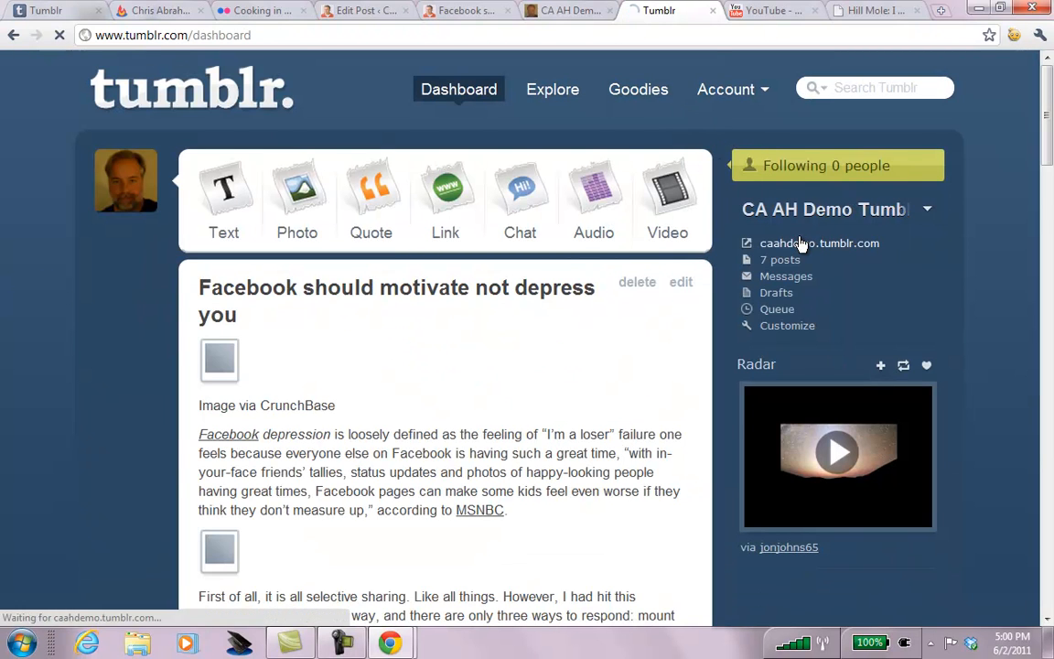
pyautogui.scroll(-5, 800, 244)
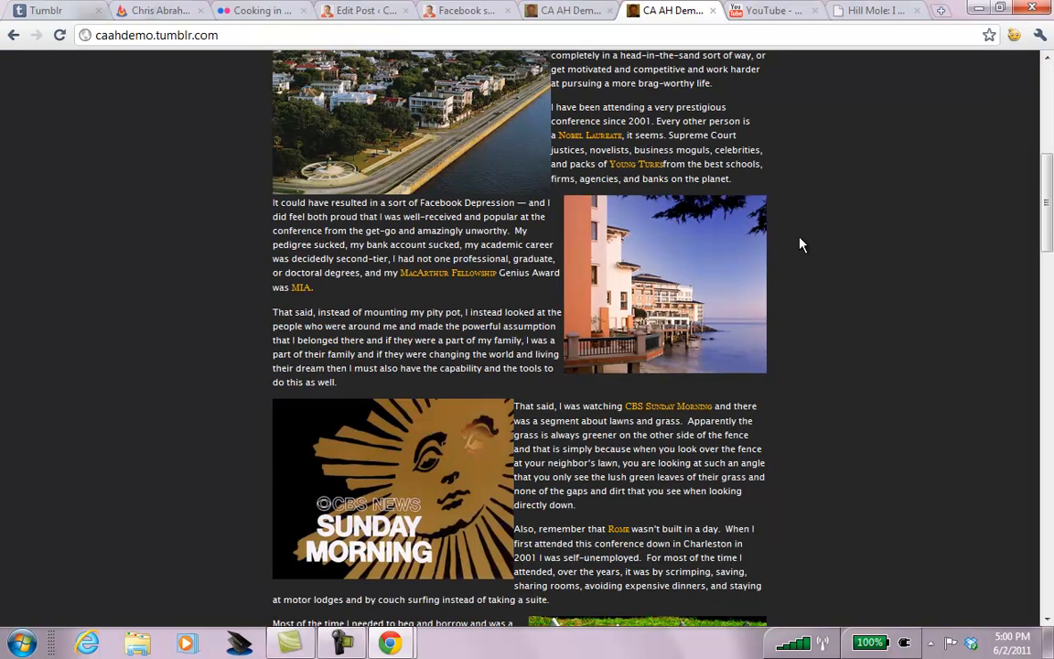
pyautogui.scroll(-6, 800, 245)
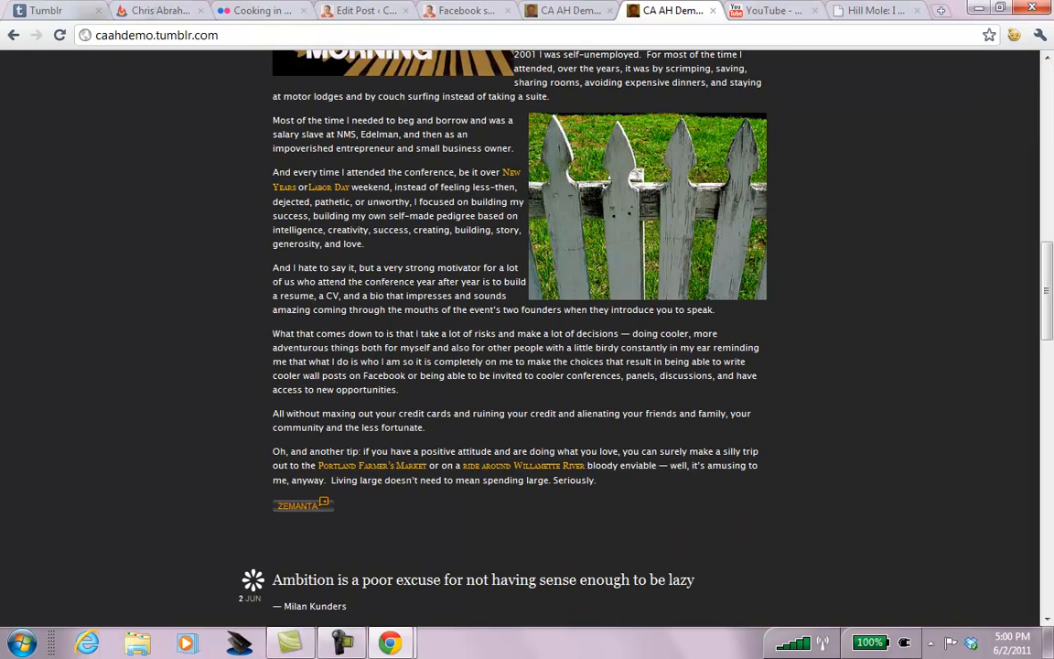
pyautogui.scroll(-15, 800, 245)
pyautogui.scroll(15, 800, 244)
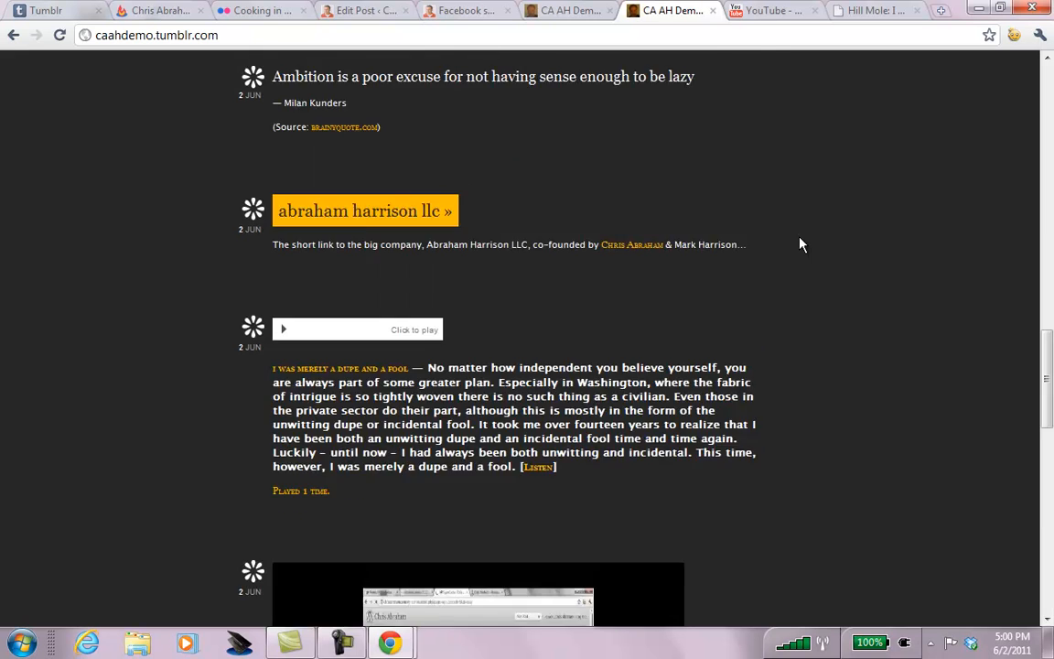
pyautogui.scroll(10, 800, 244)
# Open Customize, save with Save + Close, then go to the Explore page.
pyautogui.click(942, 68)
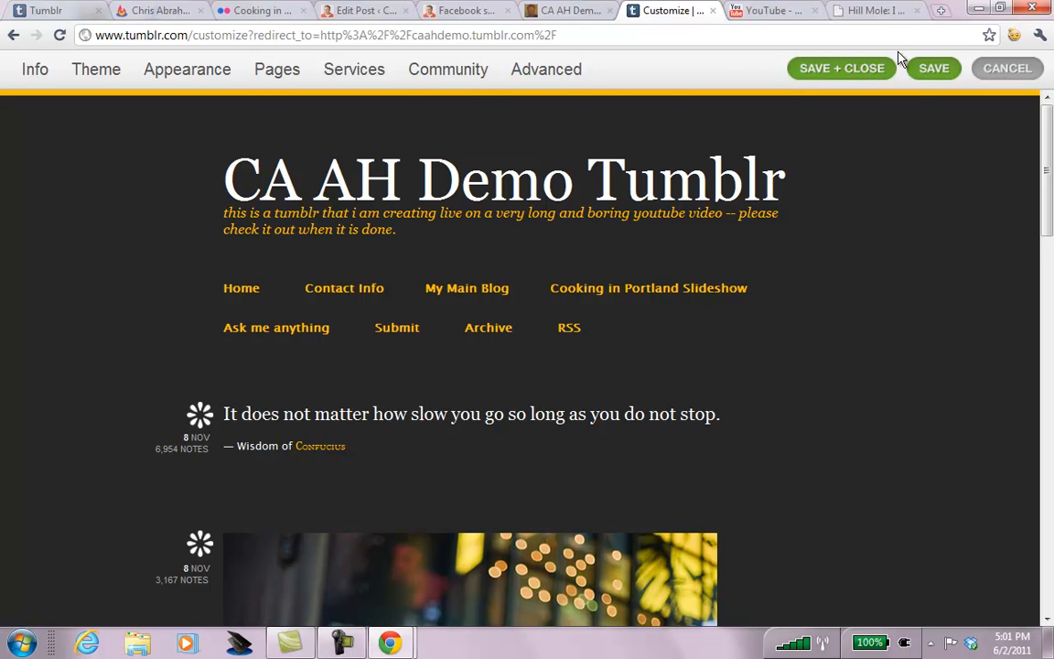
pyautogui.click(934, 69)
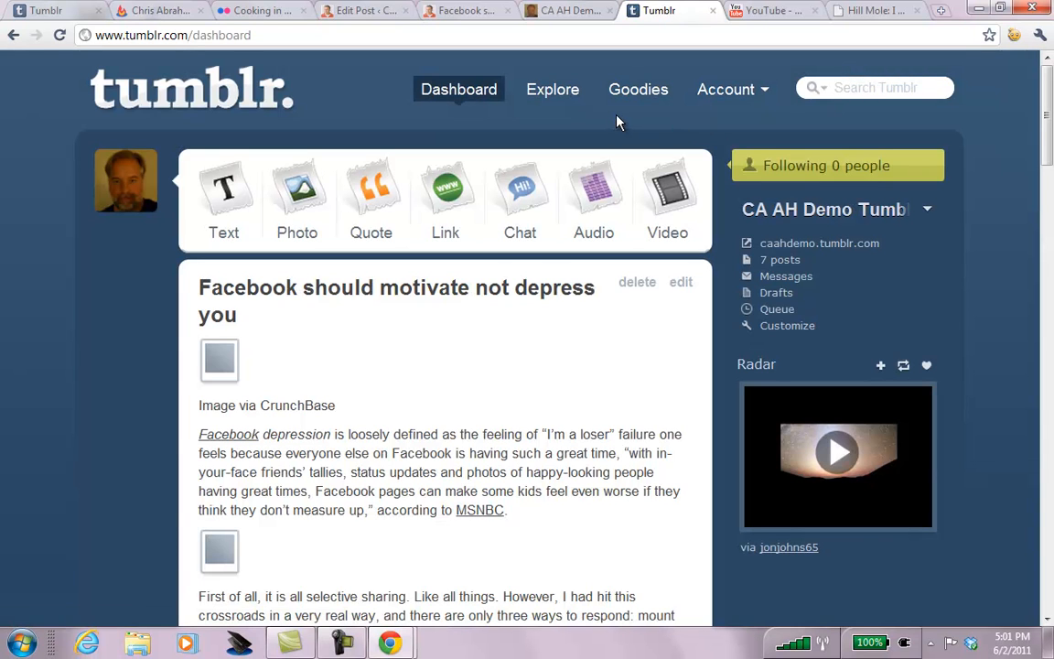
pyautogui.click(549, 93)
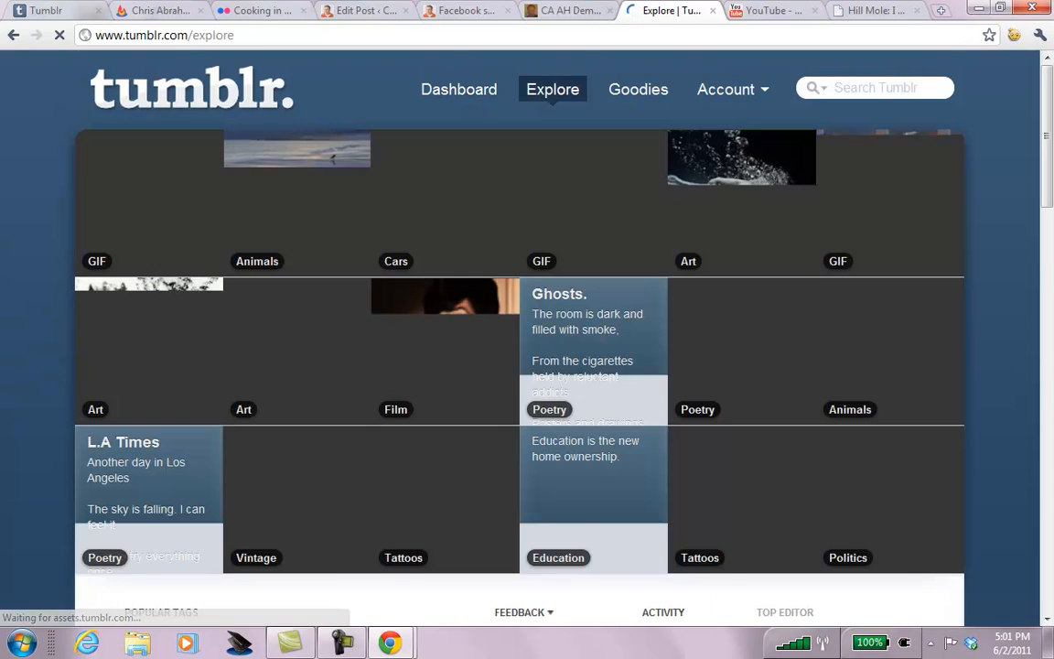
# On Goodies, drag Share on Tumblr to the bookmarks bar twice, closing the popup each time.
pyautogui.click(625, 91)
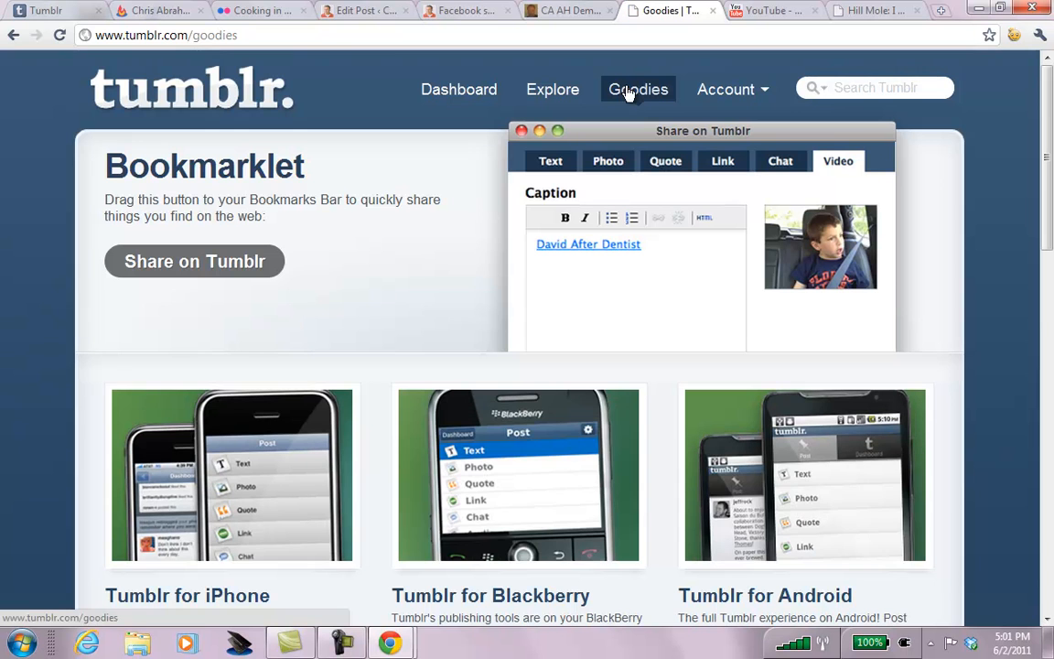
pyautogui.moveTo(1050, 89)
pyautogui.mouseDown()
pyautogui.moveTo(1050, 110)
pyautogui.moveTo(1050, 89)
pyautogui.mouseUp()
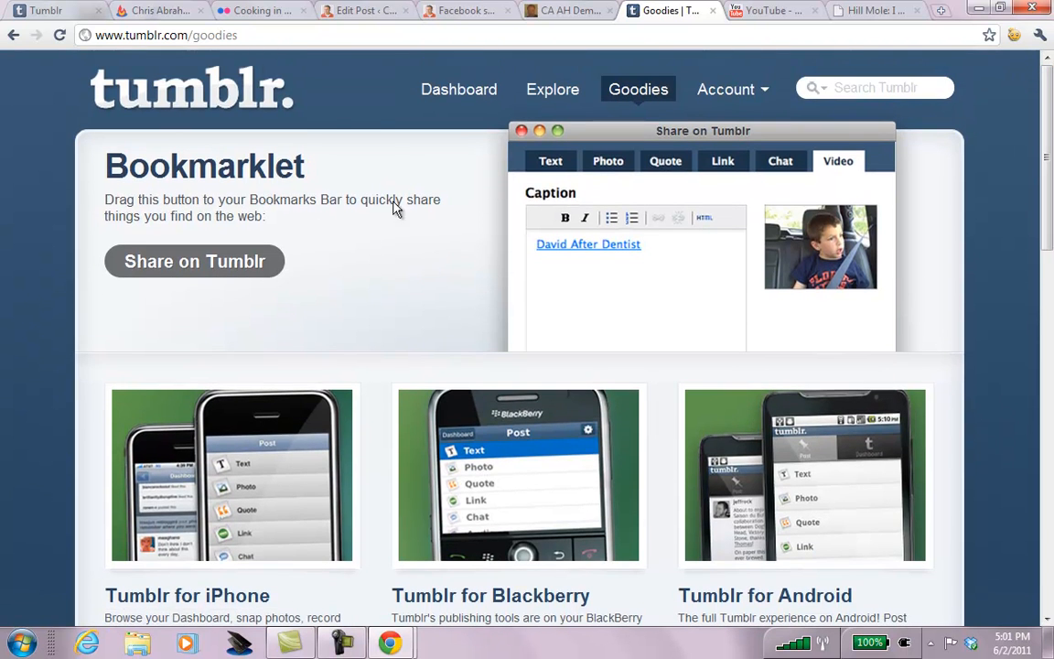
pyautogui.moveTo(176, 244); pyautogui.dragTo(249, 61)
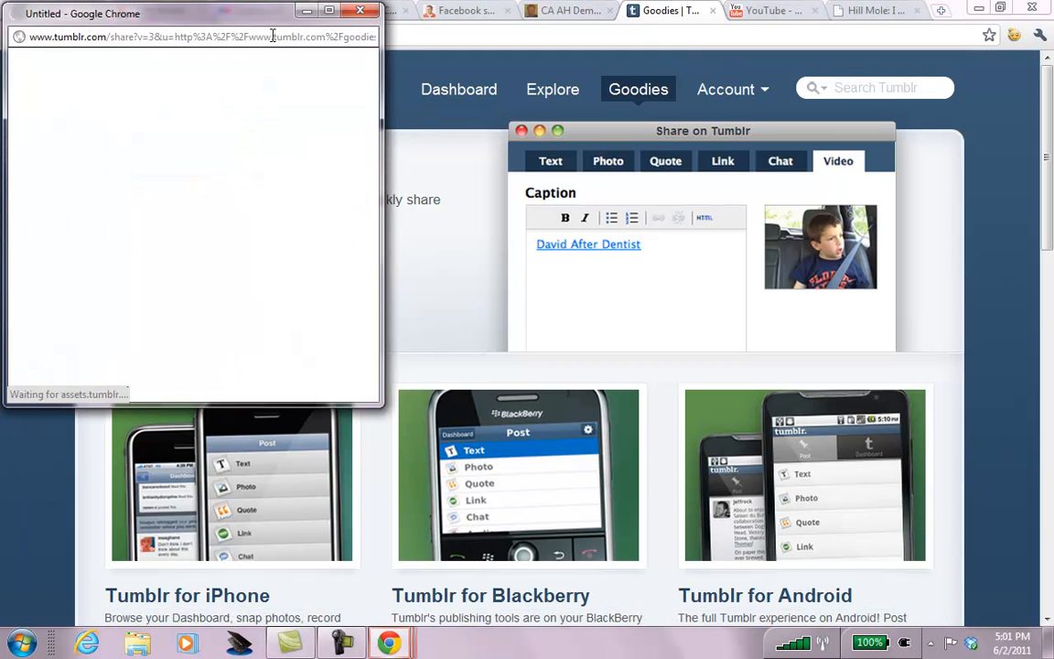
pyautogui.click(347, 10)
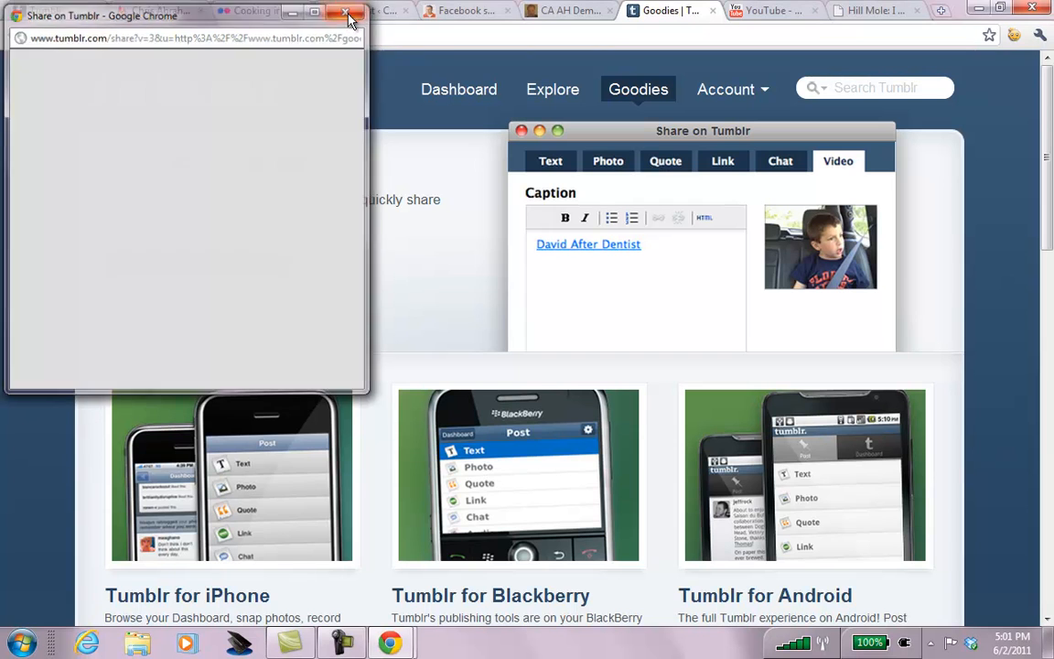
pyautogui.moveTo(216, 260); pyautogui.dragTo(1030, 41)
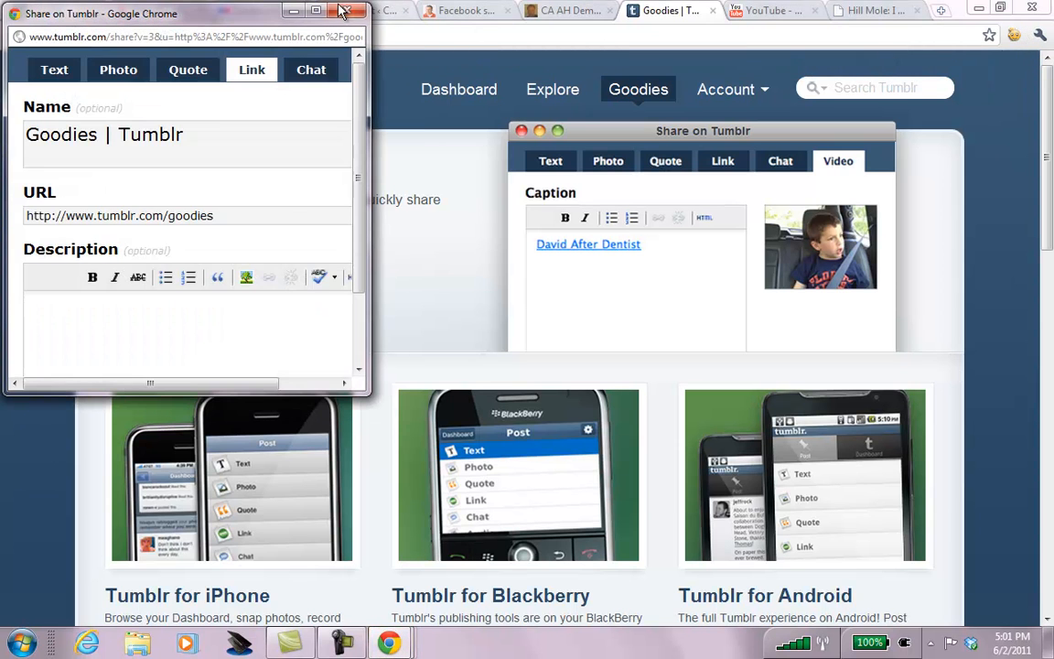
pyautogui.click(346, 11)
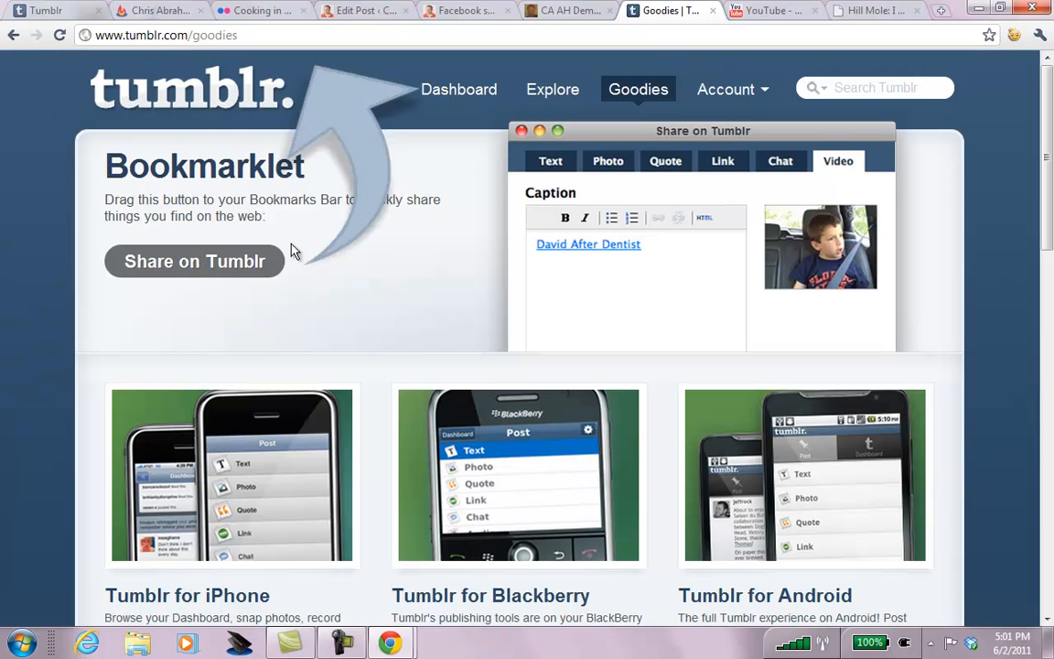
# Scroll down to Post by Email and drag-select the blog's posting address.
pyautogui.scroll(-3, 907, 128)
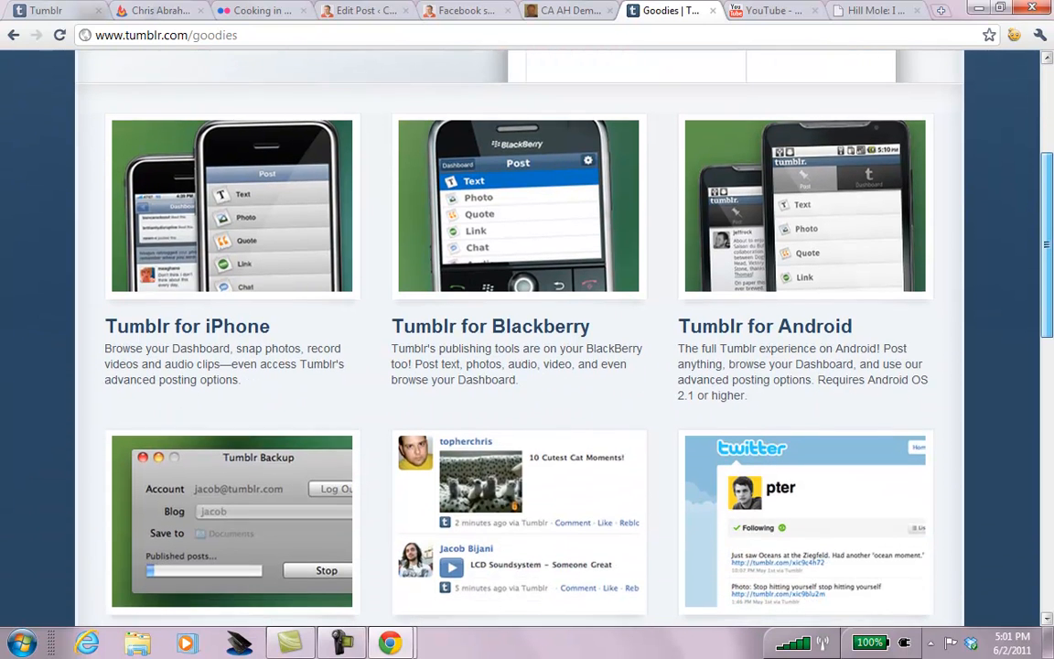
pyautogui.scroll(-1, 509, 314)
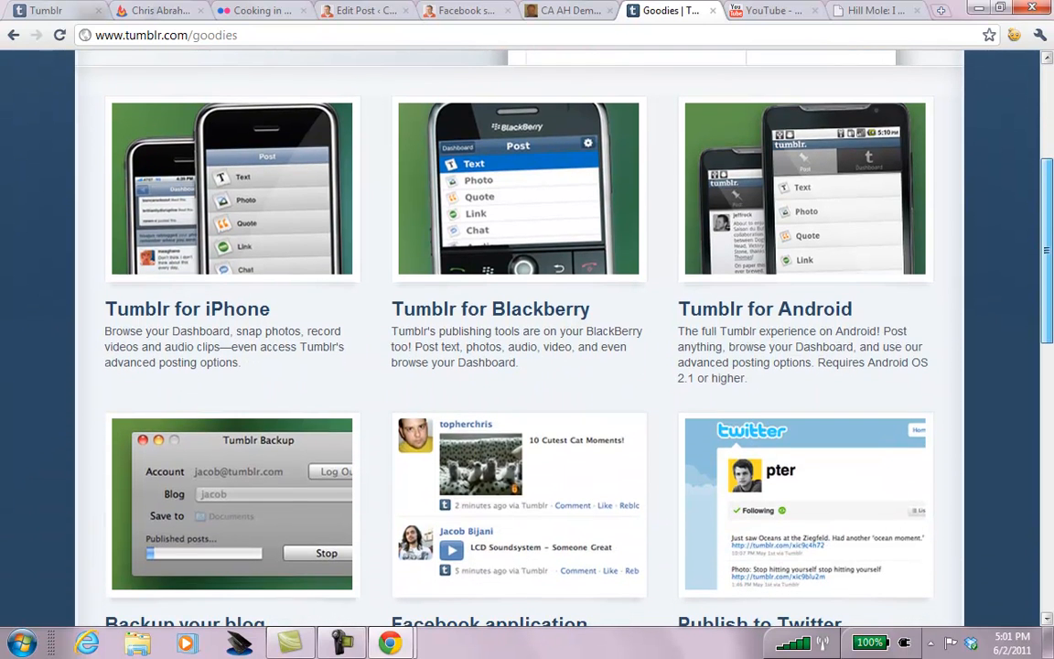
pyautogui.scroll(-1, 519, 339)
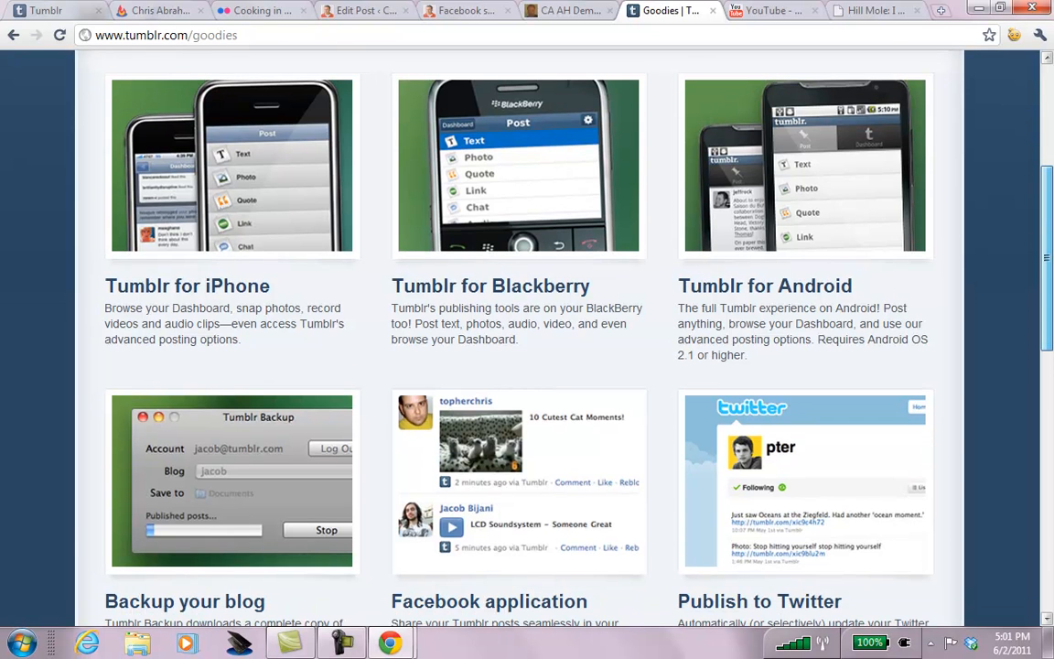
pyautogui.scroll(-3, 519, 338)
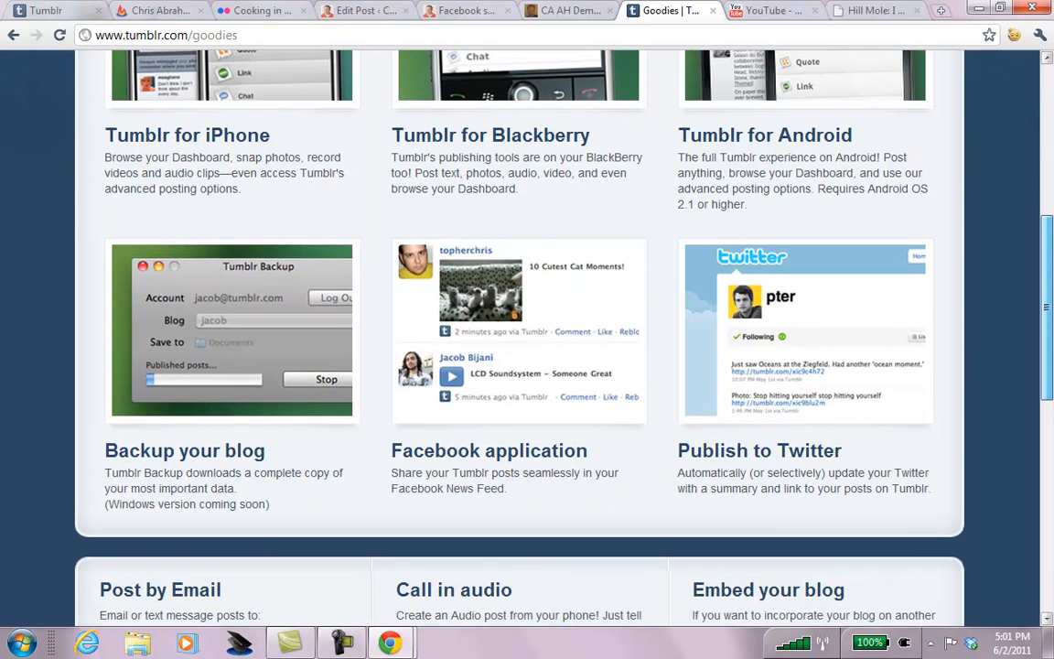
pyautogui.scroll(-1, 519, 339)
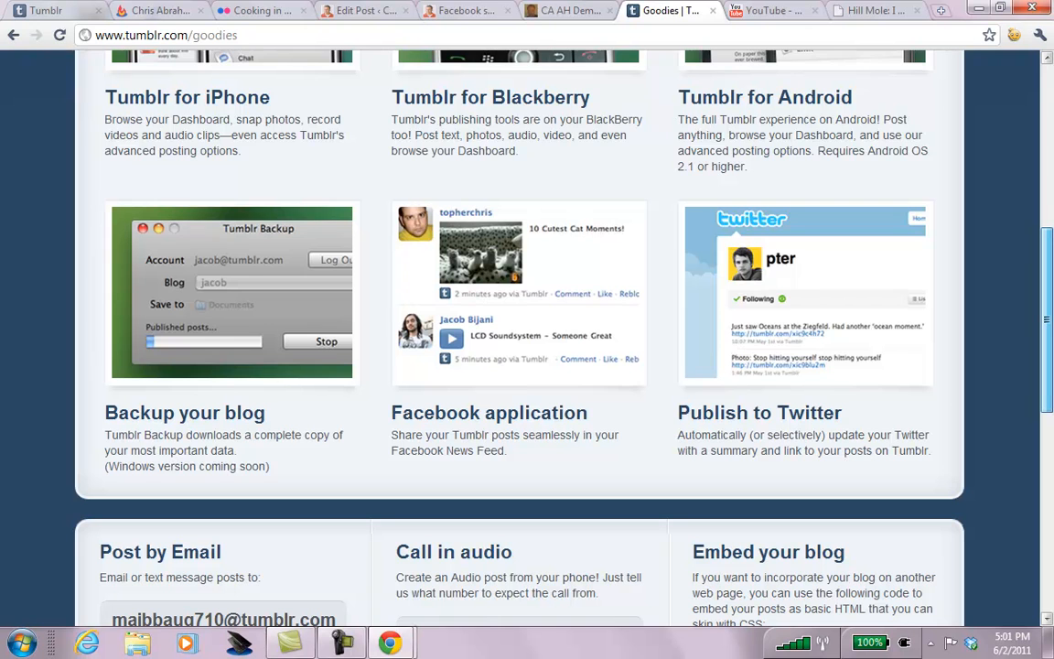
pyautogui.scroll(-1, 508, 330)
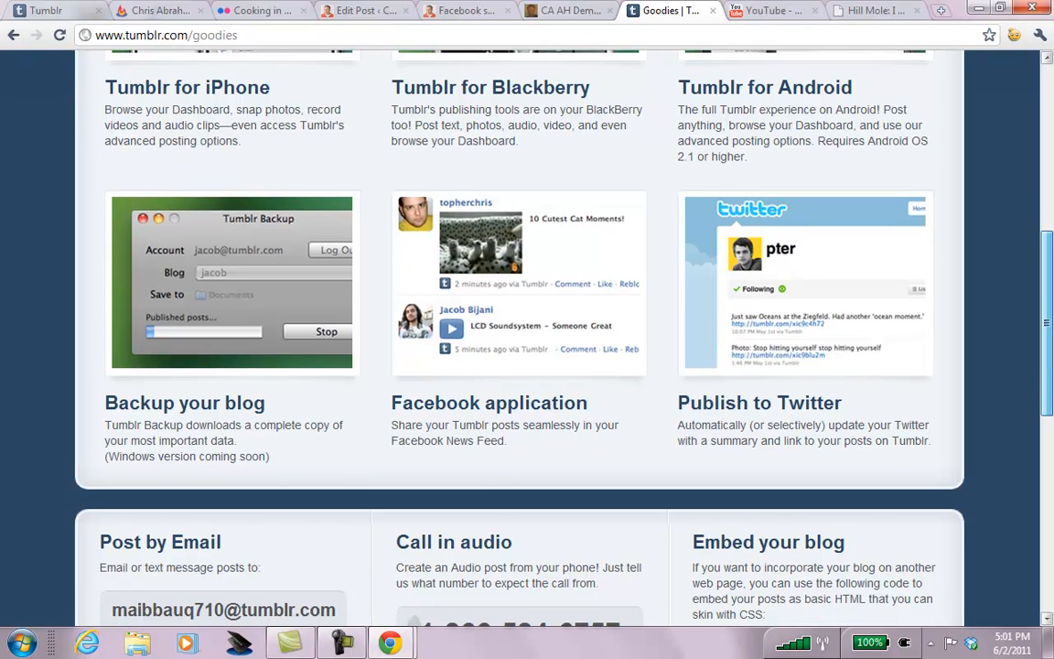
pyautogui.scroll(-2, 508, 329)
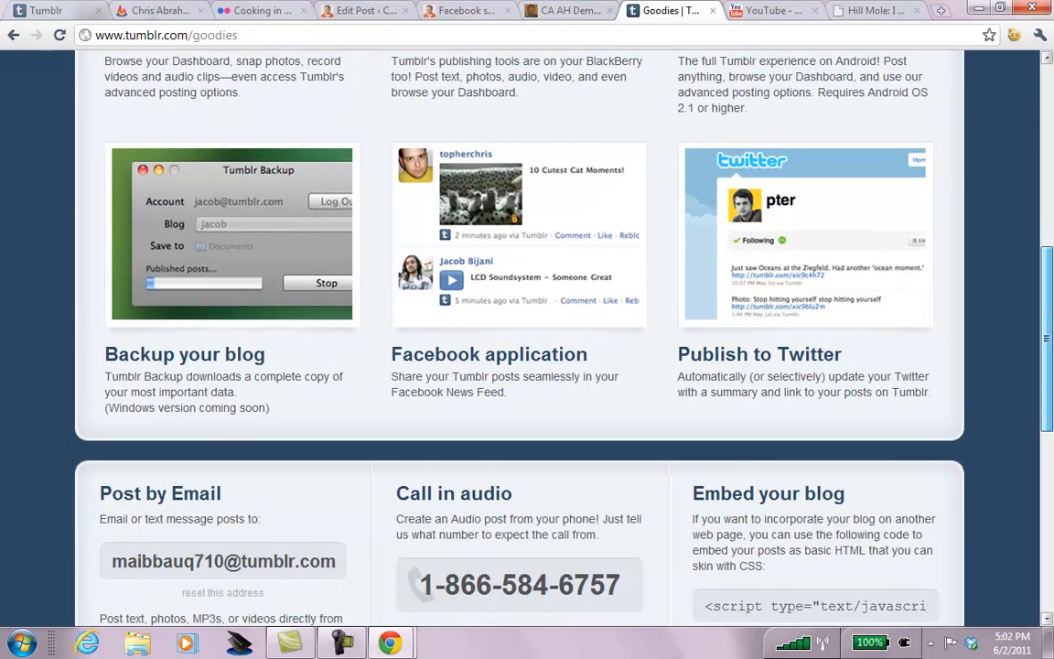
pyautogui.scroll(-2, 519, 339)
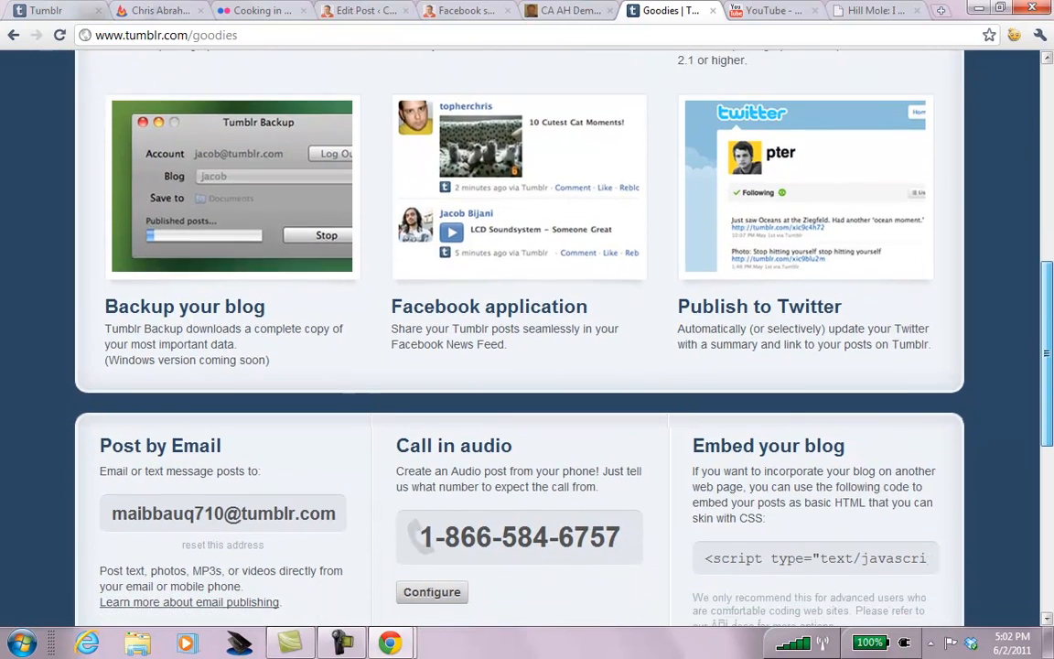
pyautogui.scroll(-6, 519, 339)
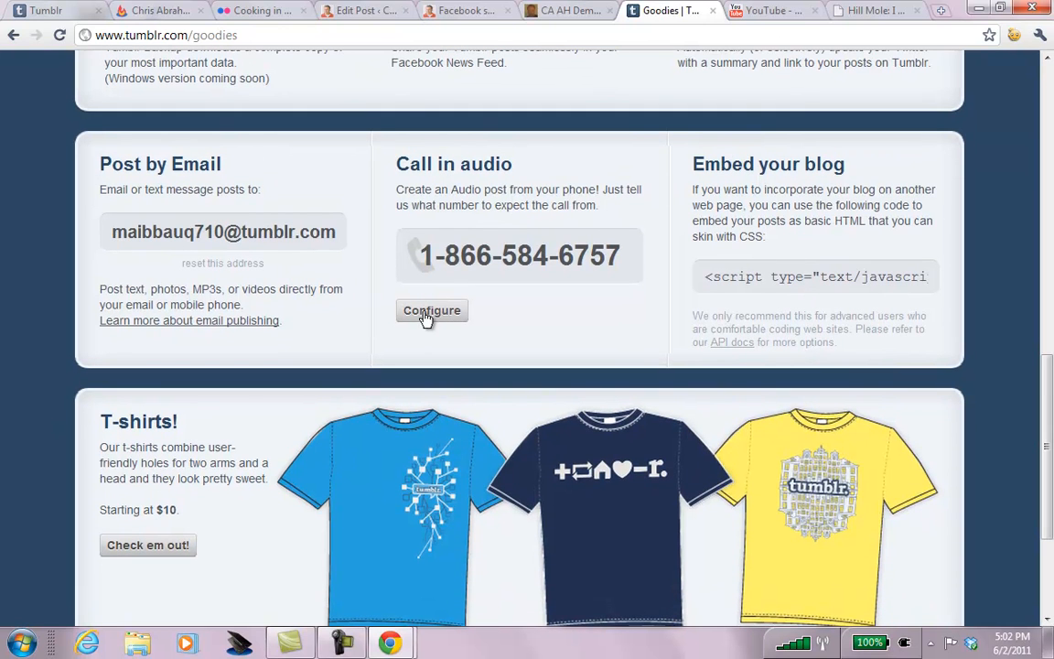
pyautogui.moveTo(112, 232); pyautogui.dragTo(335, 232)
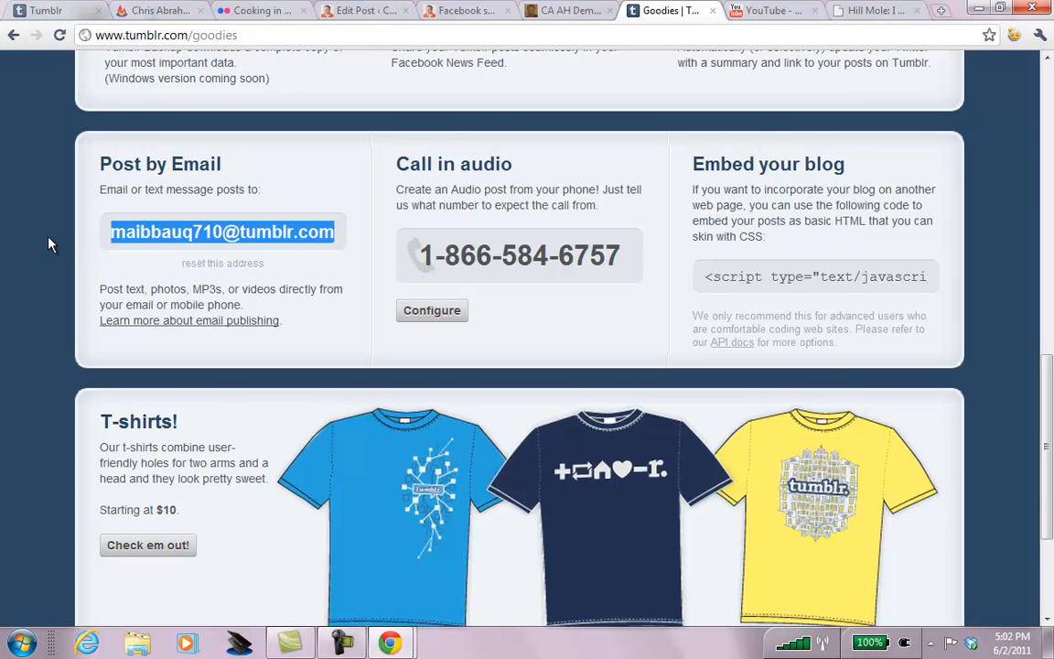
pyautogui.hotkey('alt', 'Tab')
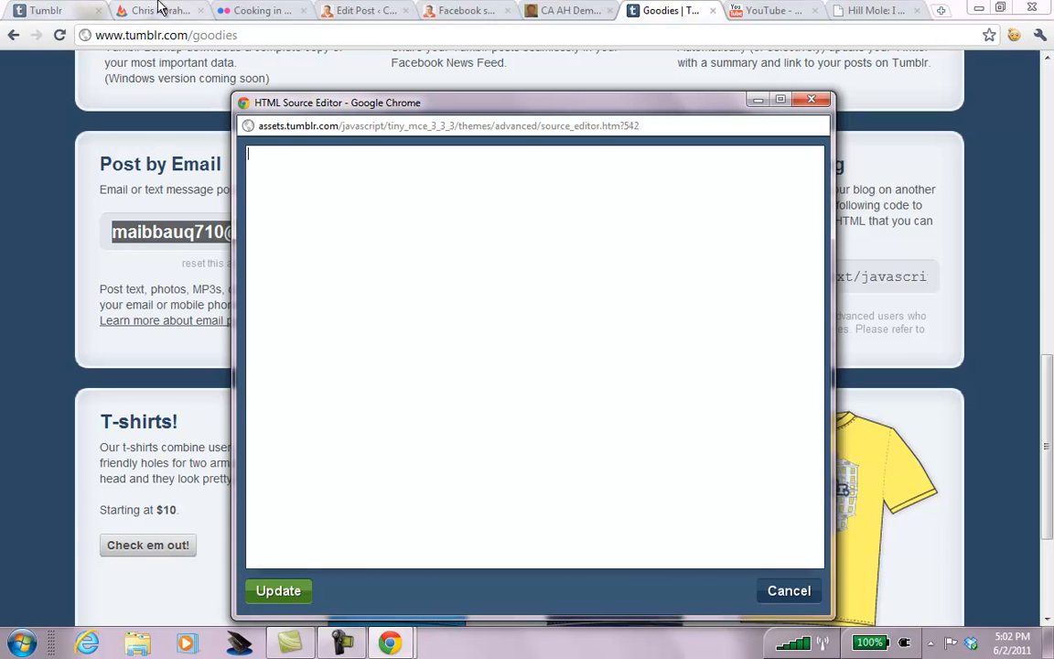
# Load Gmail in a spare tab, start a blank compose form, and return to Goodies.
pyautogui.click(266, 13)
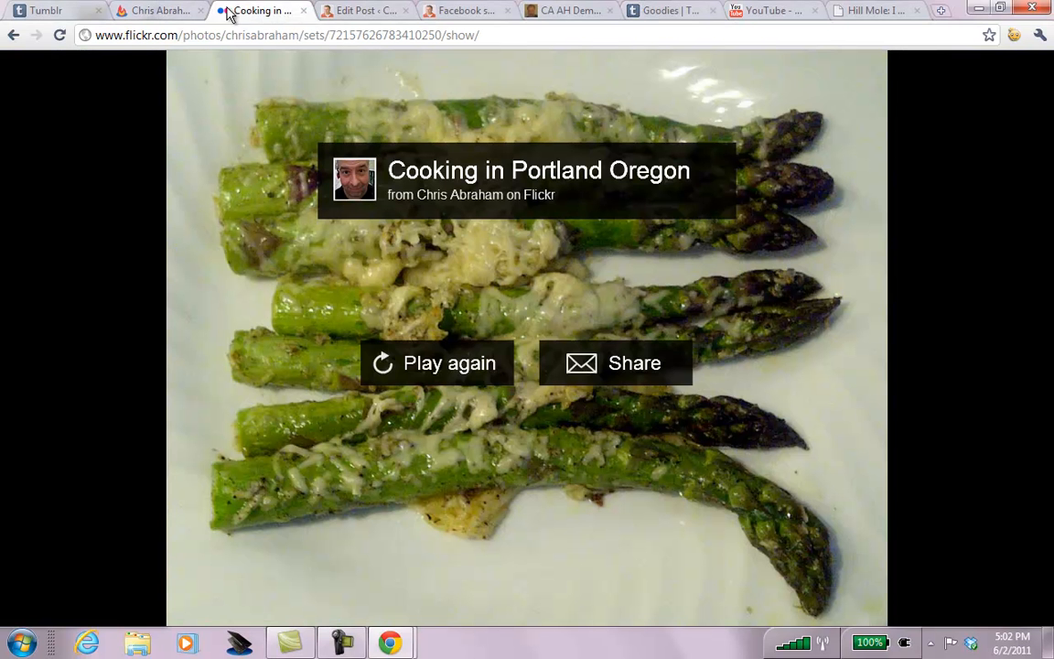
pyautogui.click(240, 35)
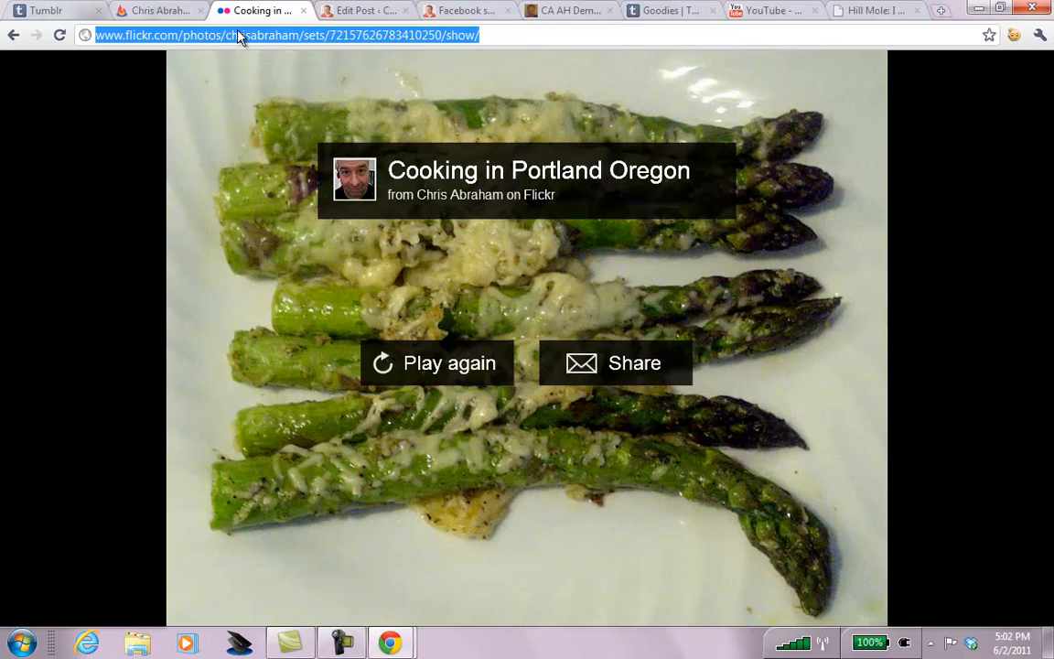
pyautogui.write('gmail.com')
pyautogui.press('Return')
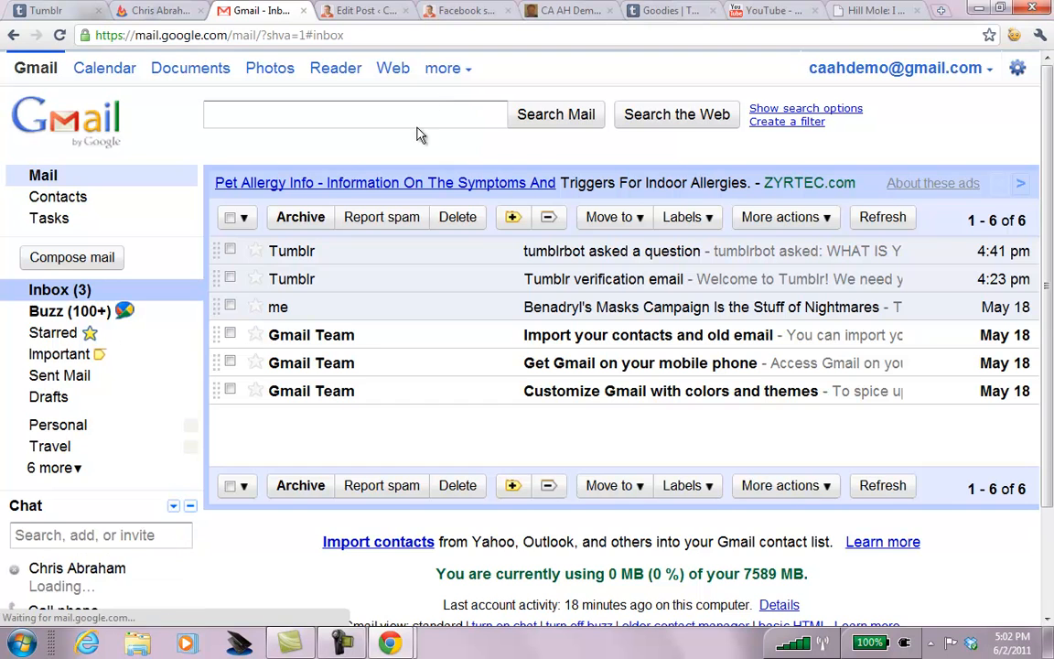
pyautogui.click(51, 257)
pyautogui.hotkey('ctrl', 'v')
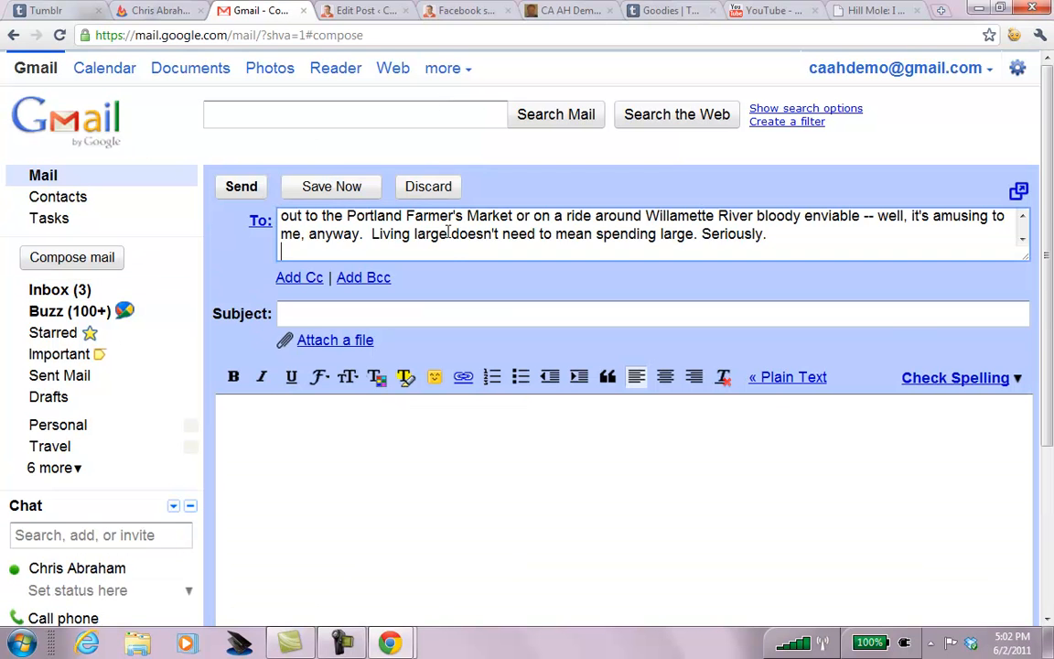
pyautogui.hotkey('ctrl', 'z')
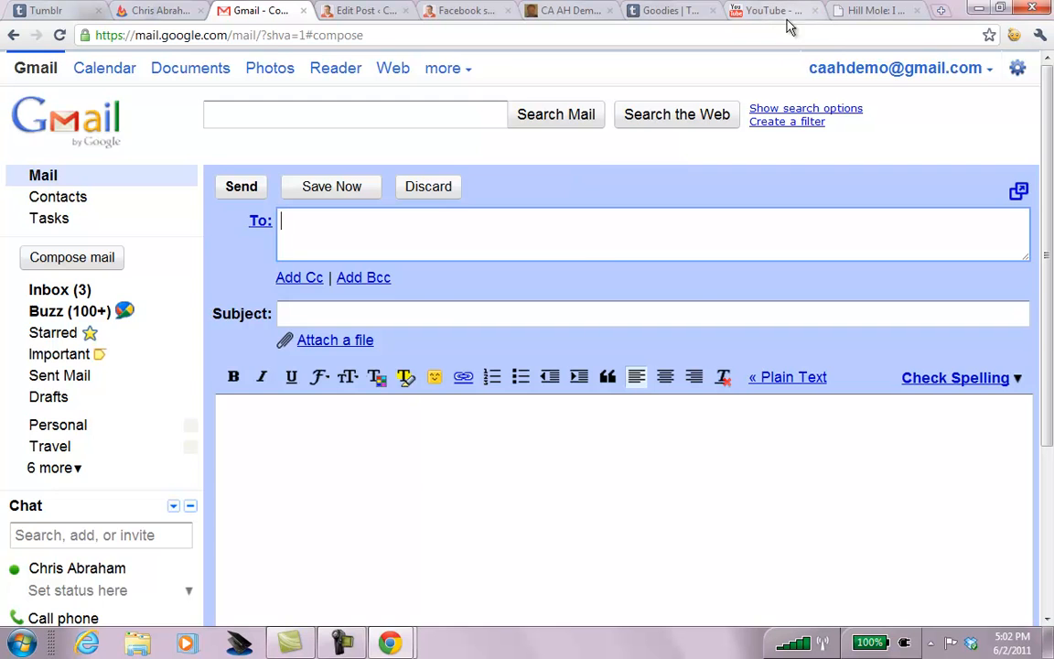
pyautogui.click(682, 12)
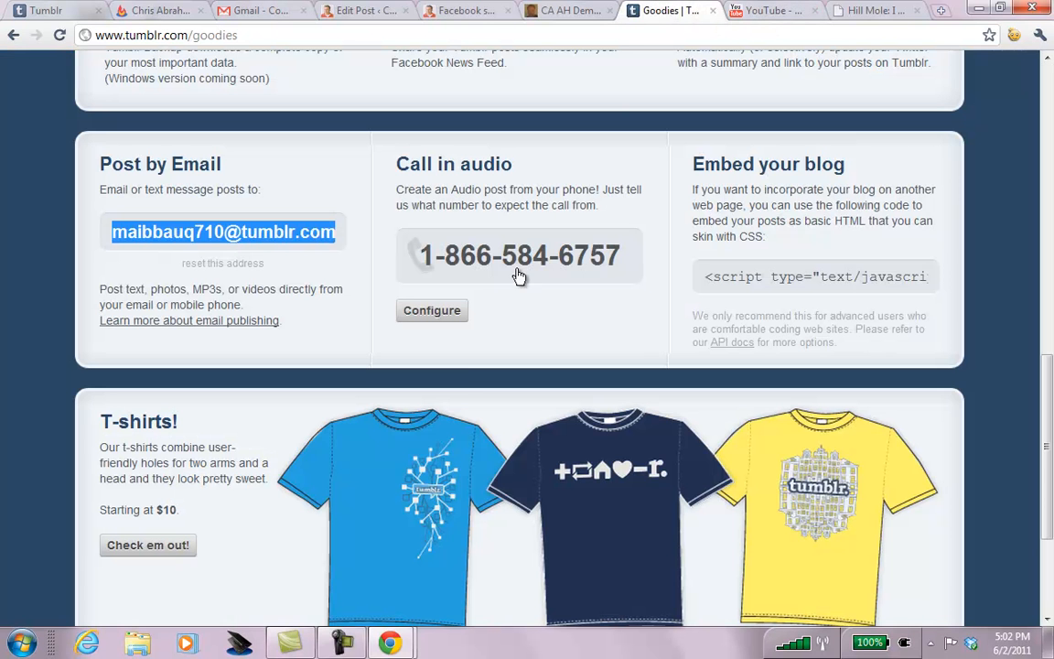
# Copy the Post by Email address and paste it as the Gmail recipient.
pyautogui.rightClick(249, 240)
pyautogui.click(123, 228)
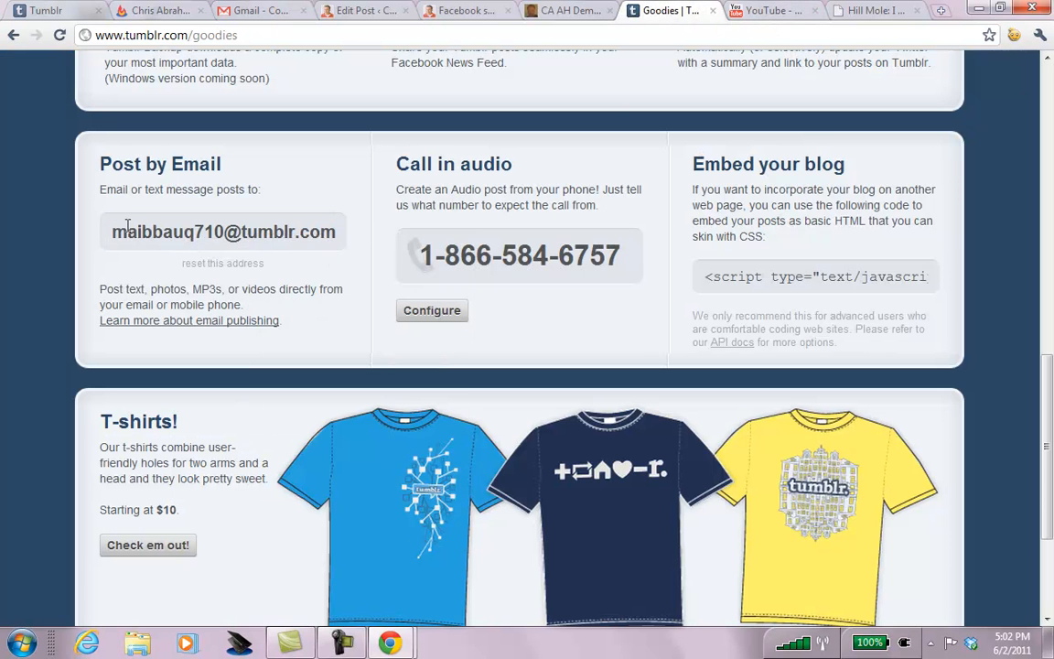
pyautogui.tripleClick(108, 236)
pyautogui.rightClick(126, 236)
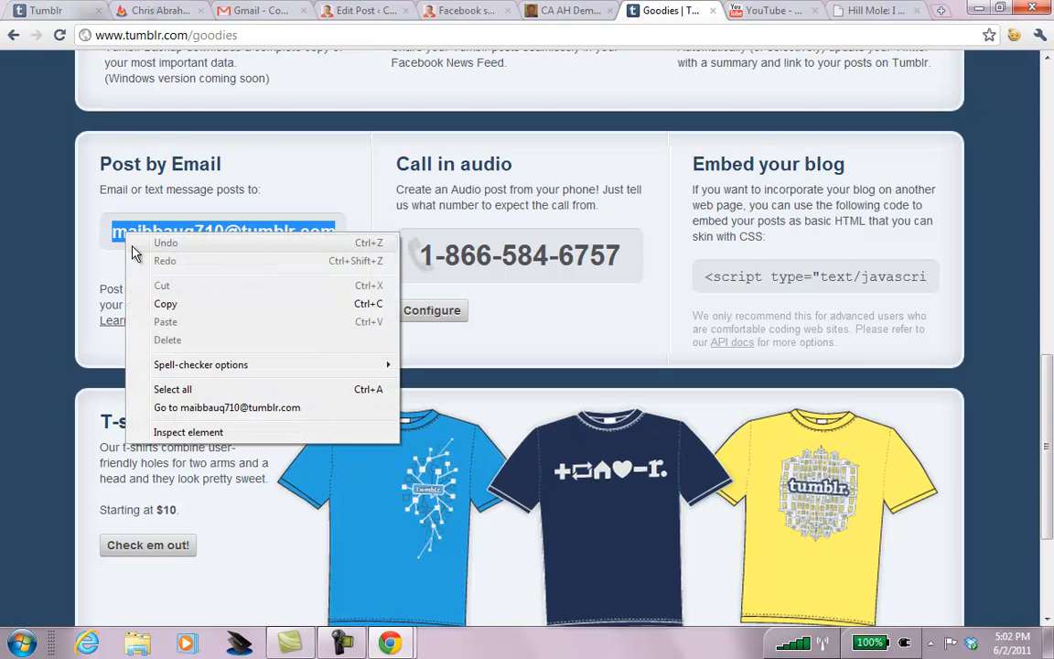
pyautogui.click(163, 301)
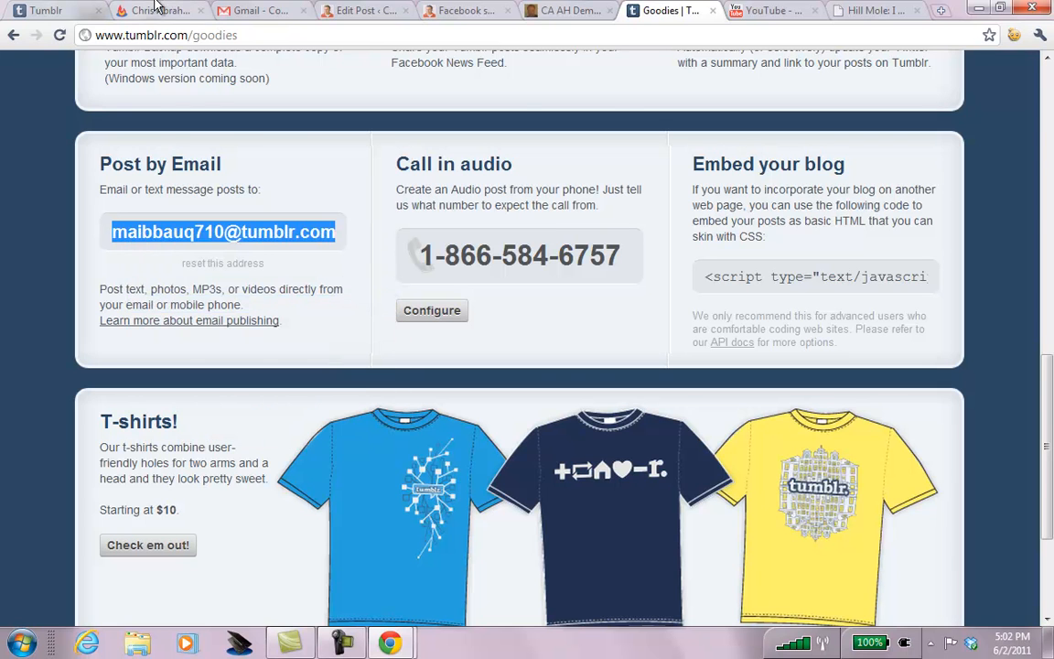
pyautogui.click(257, 11)
pyautogui.hotkey('ctrl', 'v')
# Enter the subject 'The Hills are Alive with the Sound of Honking'.
pyautogui.press('Tab')
pyautogui.write('The Hills are Alive w')
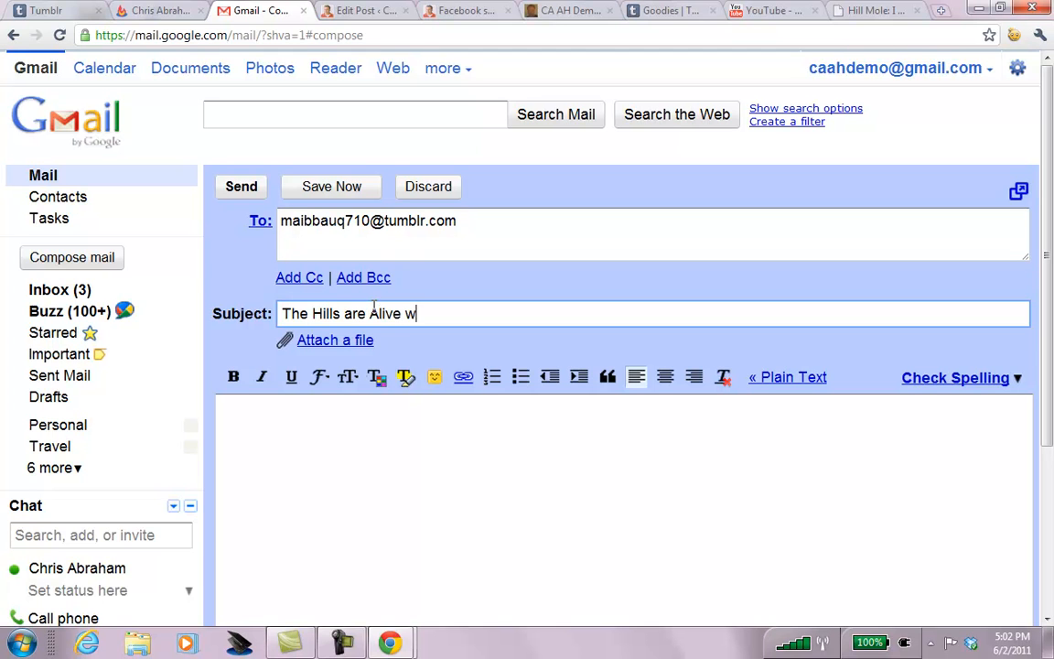
pyautogui.write('ith the Sound of Honking')
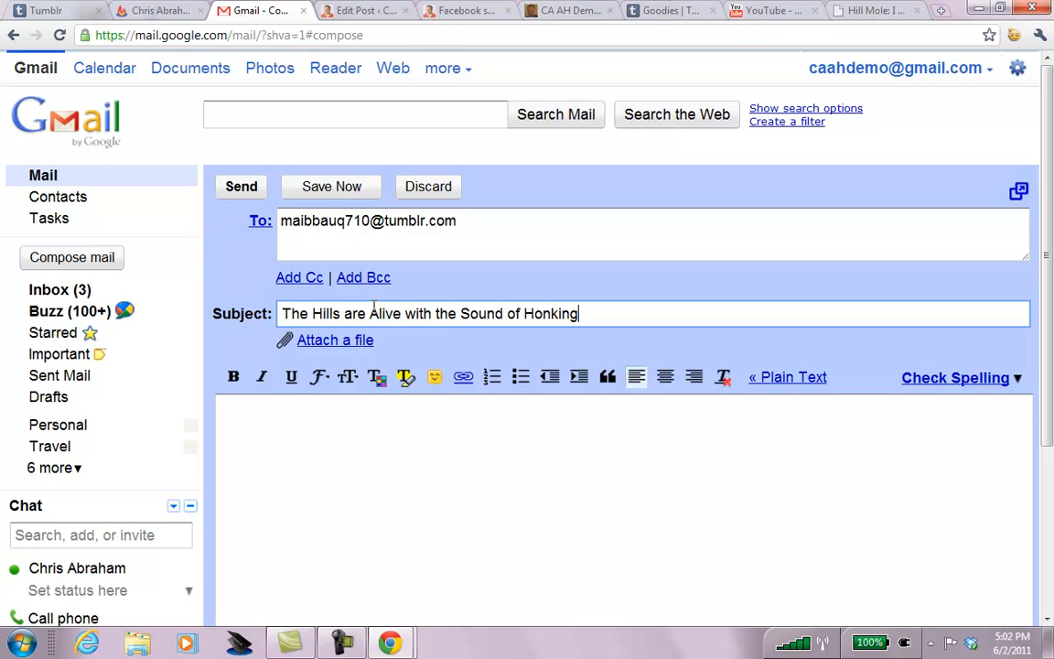
# Write the body 'I really hate car alarms. They're generally attached to cars not worthwhile to steal.' and send.
pyautogui.press('Tab')
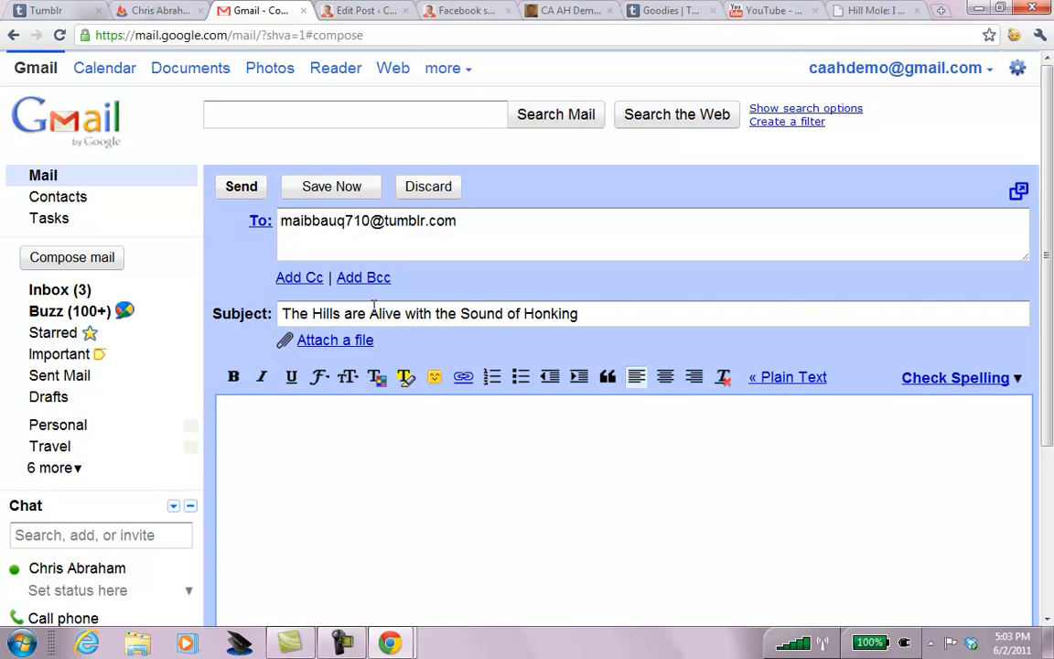
pyautogui.write('I really hate car alarms')
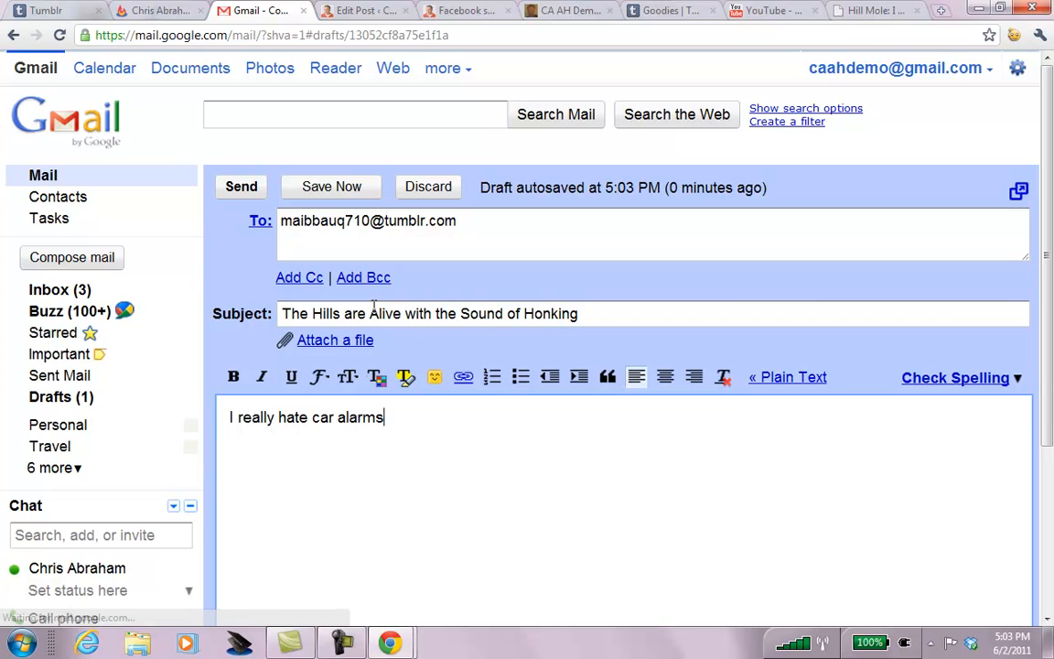
pyautogui.write(".  They'e ge")
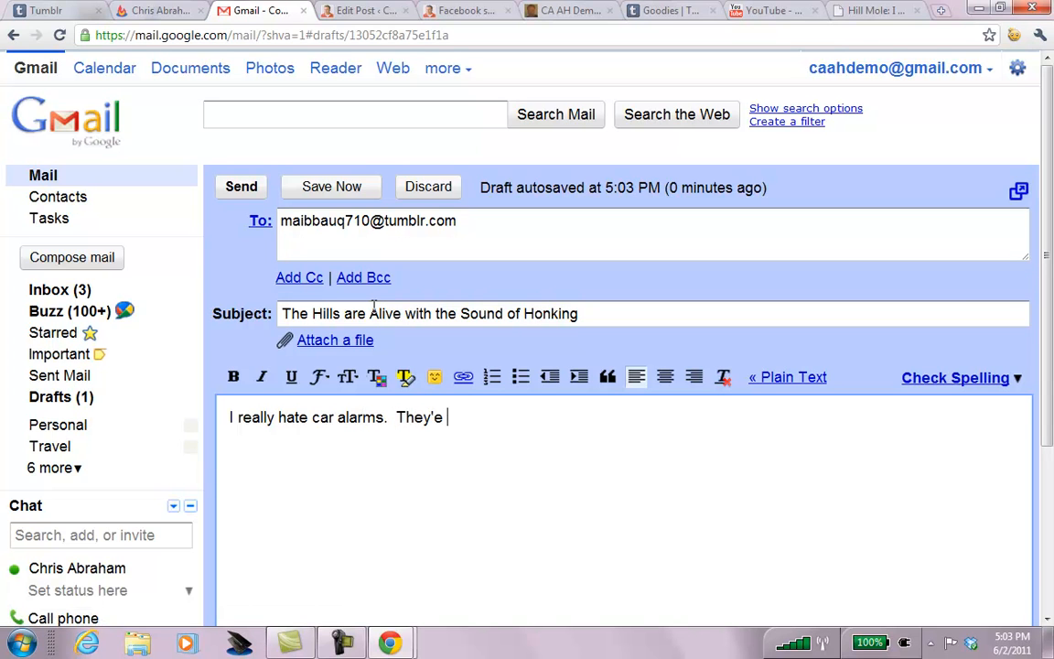
pyautogui.press('BackSpace')
pyautogui.press('BackSpace')
pyautogui.press('BackSpace')
pyautogui.press('BackSpace')
pyautogui.press('BackSpace')
pyautogui.write("'re generally at")
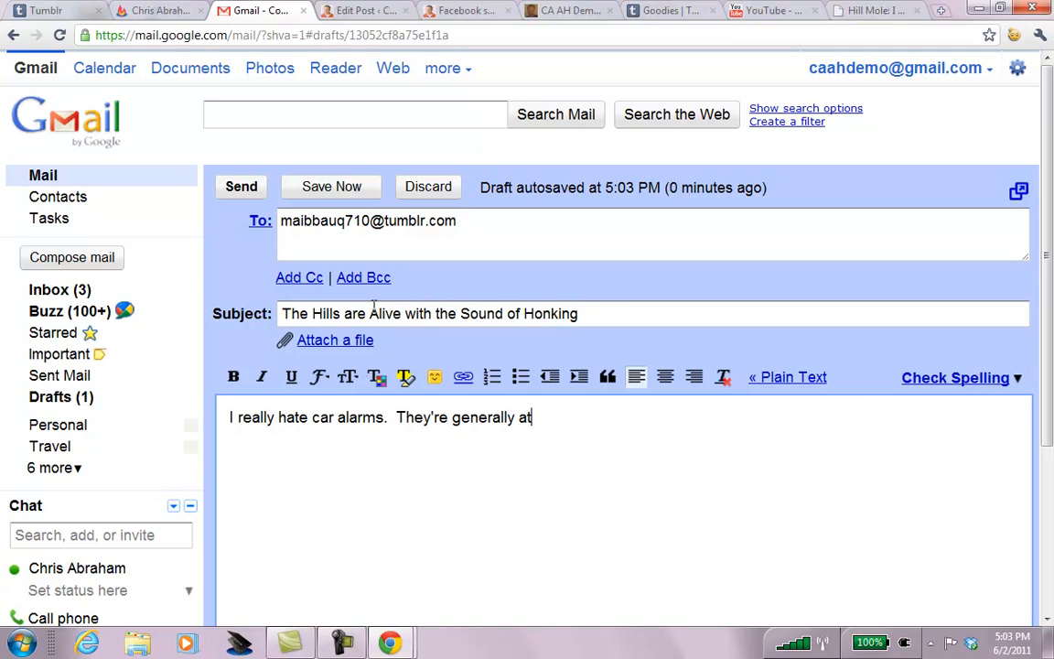
pyautogui.write('tached to card')
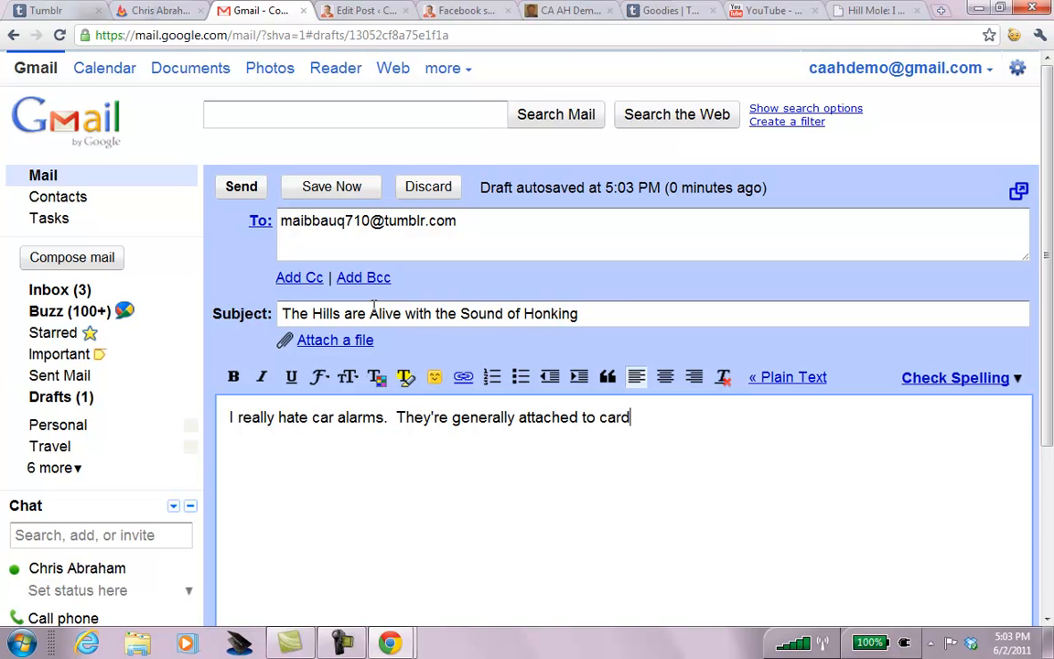
pyautogui.press('BackSpace')
pyautogui.write('s not worthwhile')
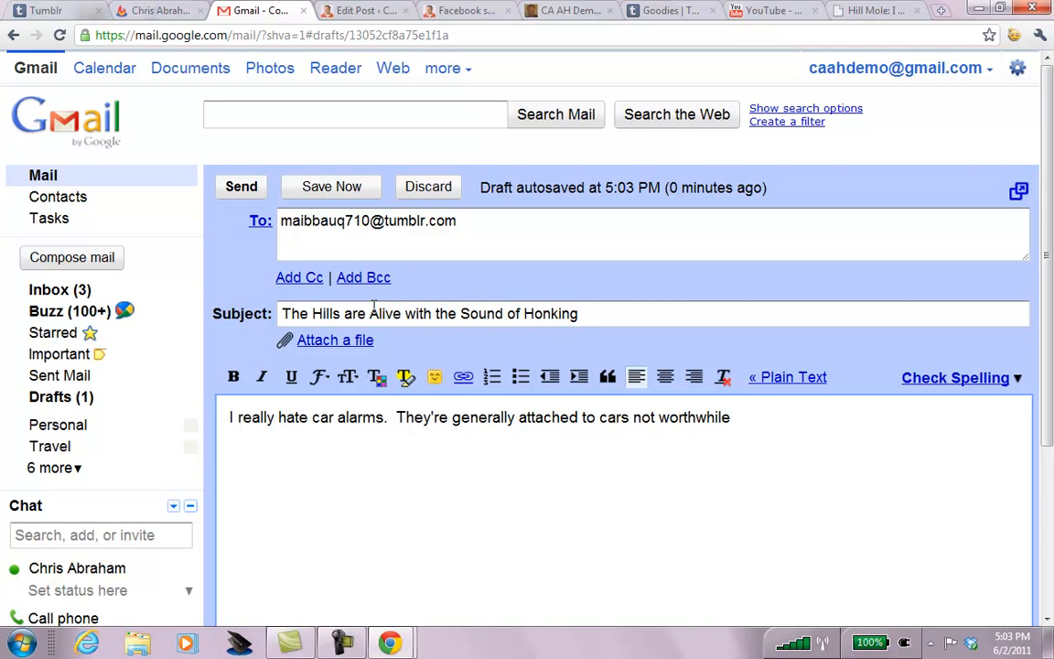
pyautogui.write(' to steal.')
pyautogui.scroll(-1, 1050, 172)
pyautogui.click(246, 145)
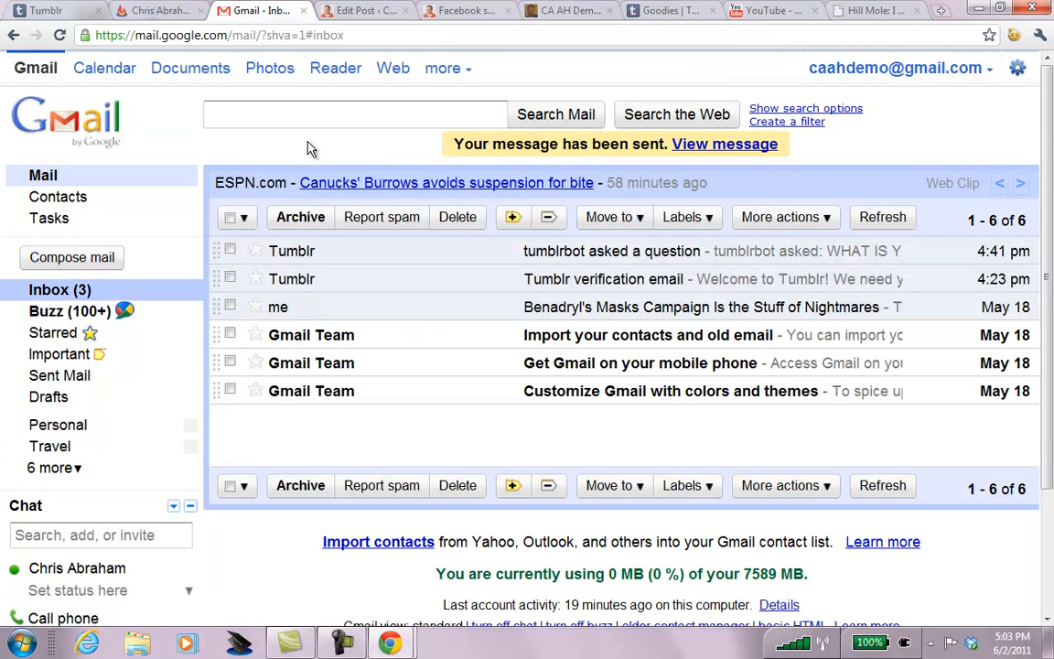
# Open the Call in audio phone setup form, select the phone field's text, then scroll back up.
pyautogui.click(668, 10)
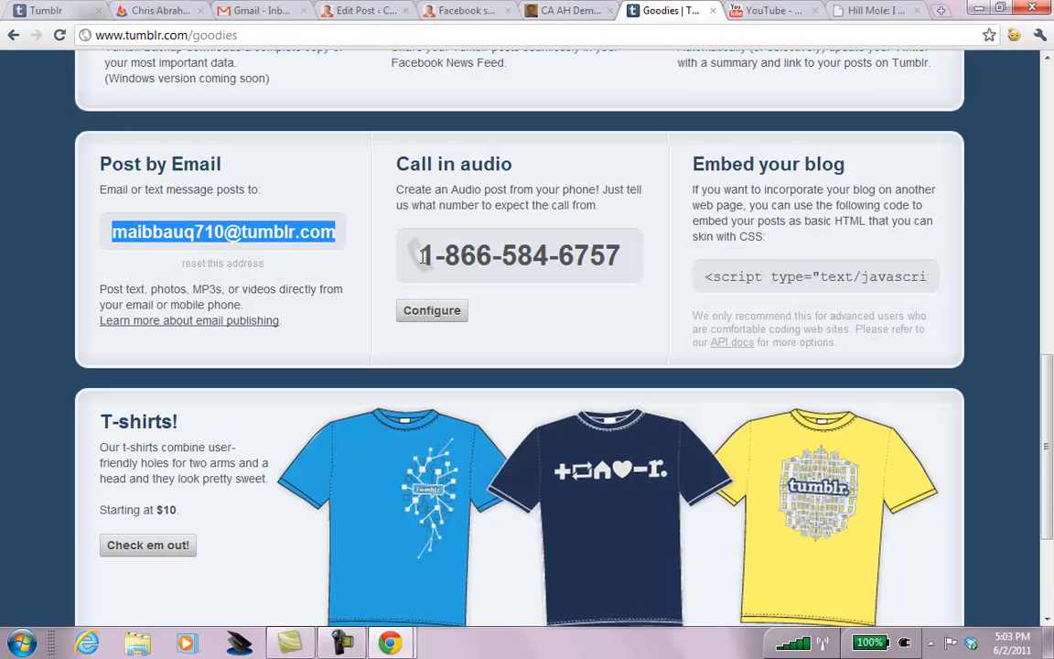
pyautogui.moveTo(423, 254); pyautogui.dragTo(563, 279)
pyautogui.click(430, 311)
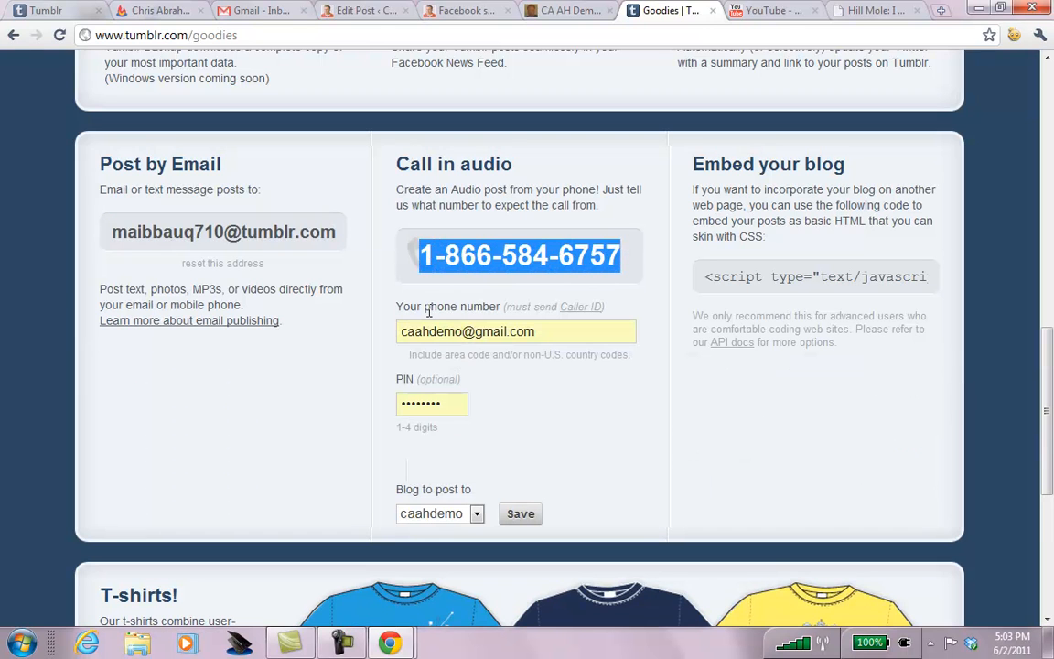
pyautogui.click(541, 331)
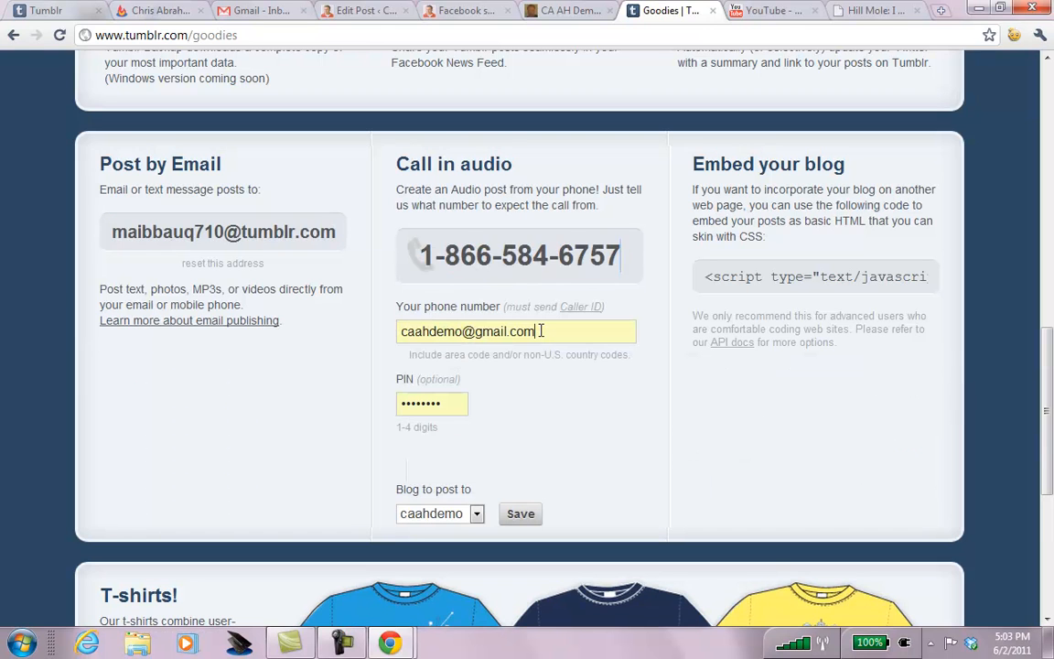
pyautogui.hotkey('ctrl', 'a')
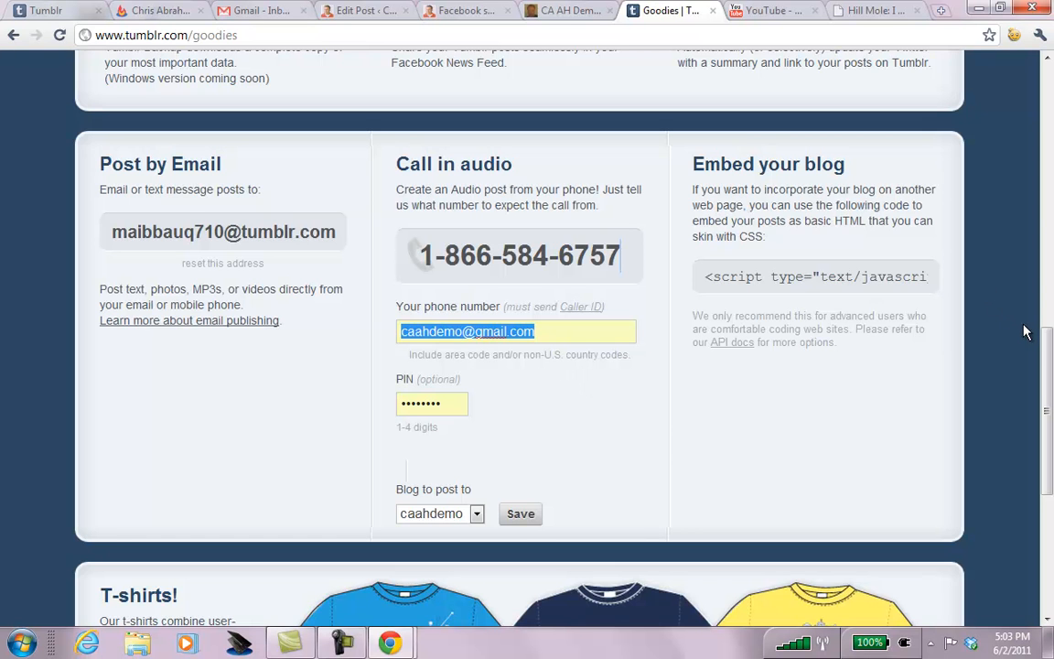
pyautogui.moveTo(1048, 343); pyautogui.dragTo(1028, 13)
pyautogui.click(1046, 93)
pyautogui.click(1048, 99)
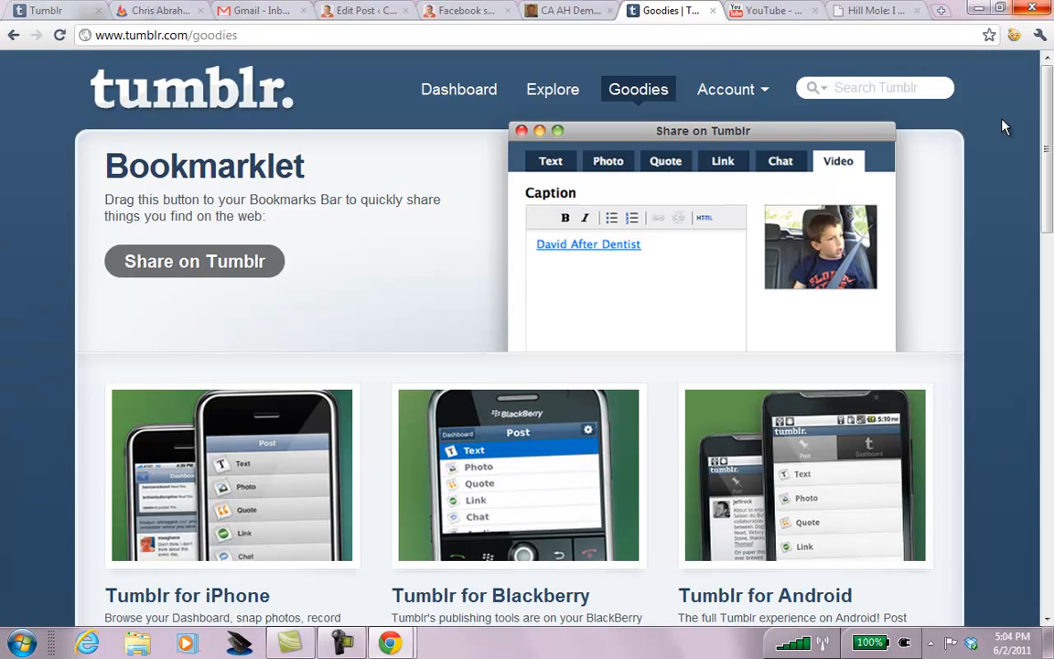
# Tick Show full size photos in Account > Preferences.
pyautogui.click(732, 89)
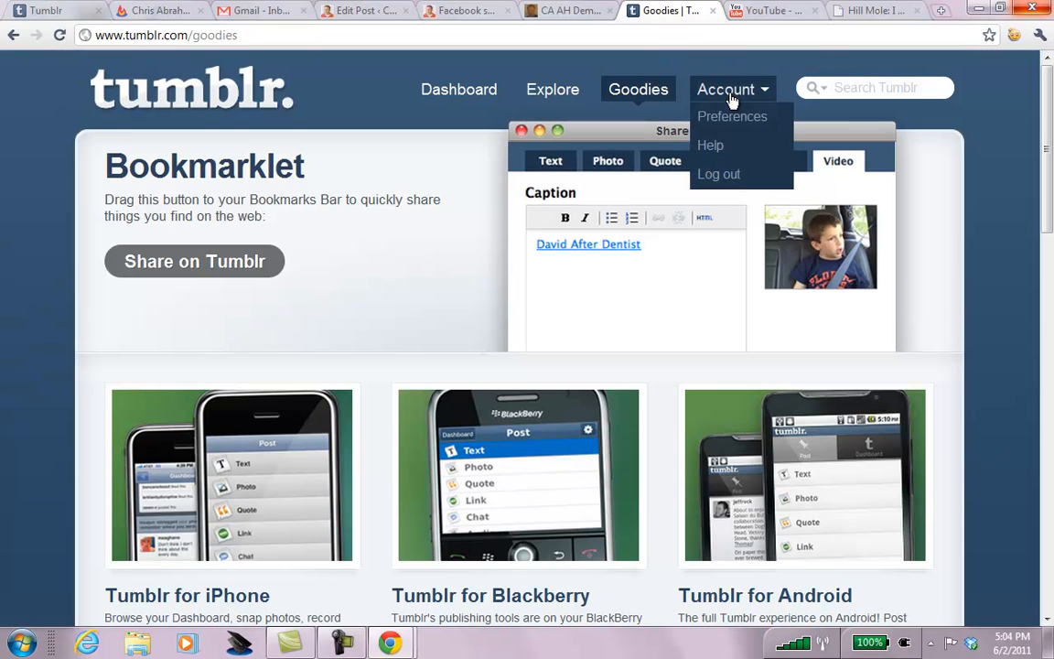
pyautogui.click(732, 117)
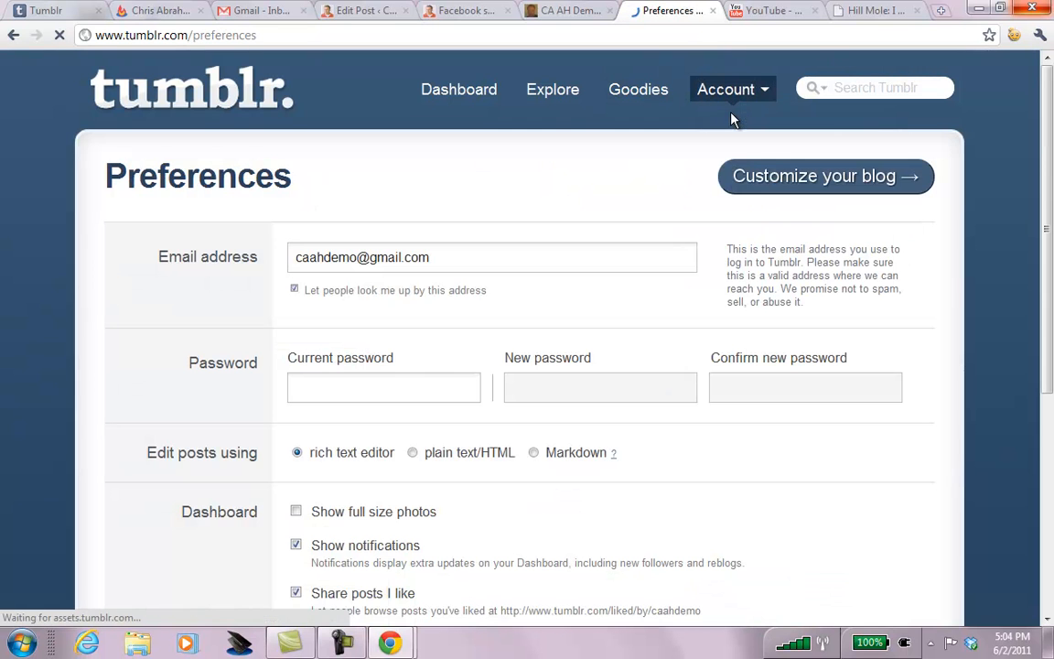
pyautogui.moveTo(1049, 146); pyautogui.dragTo(1052, 342)
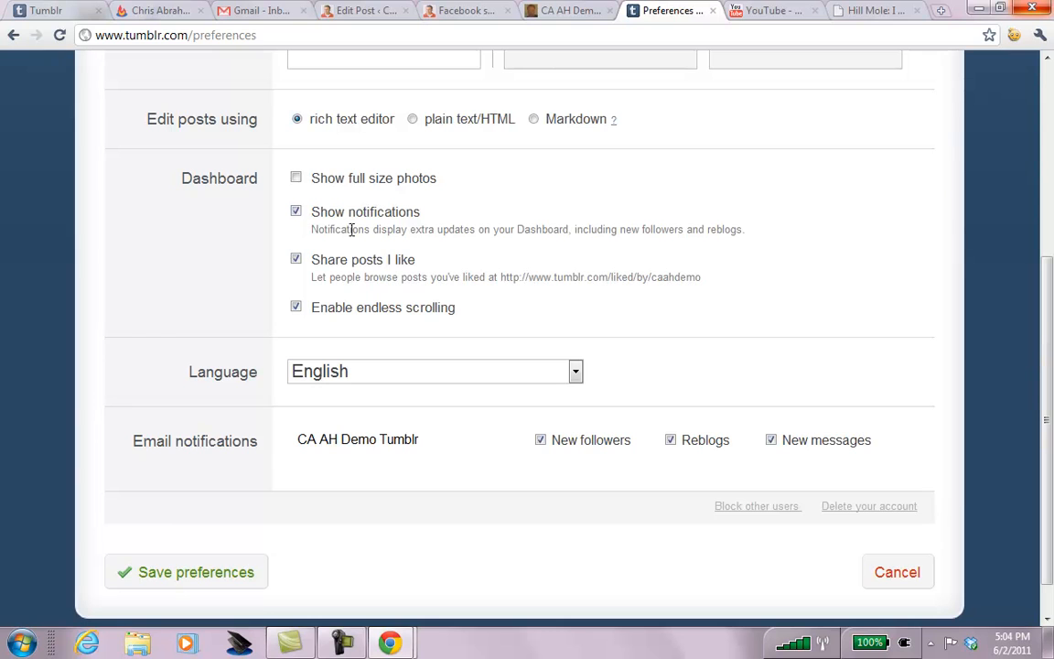
pyautogui.click(297, 180)
# Save the preferences and open the blog's Queue page, passing through Posts and Drafts.
pyautogui.click(183, 574)
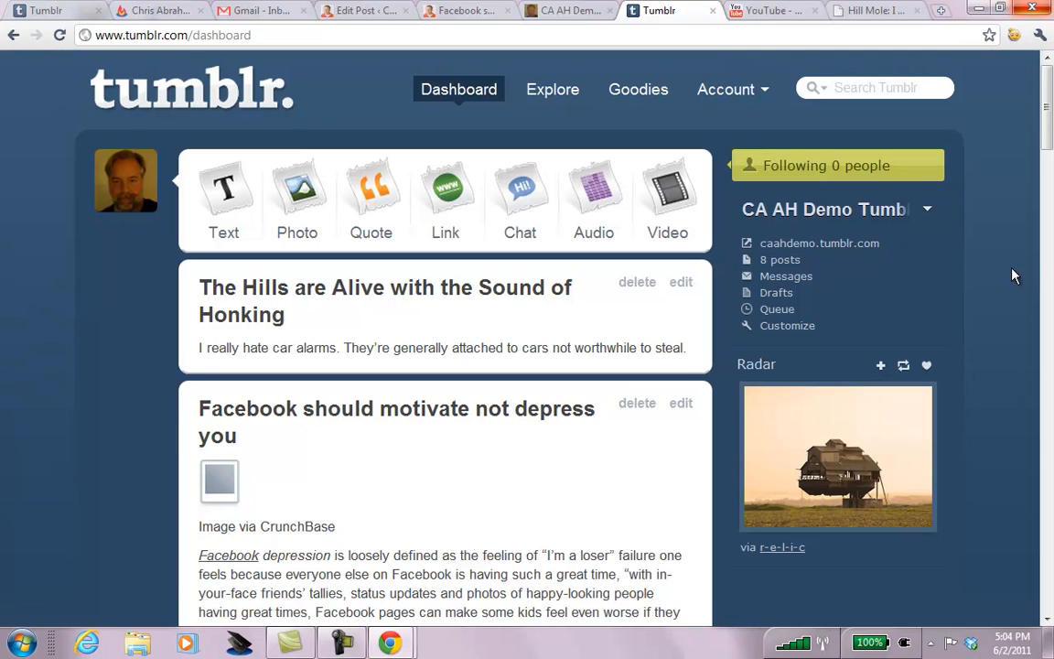
pyautogui.click(781, 262)
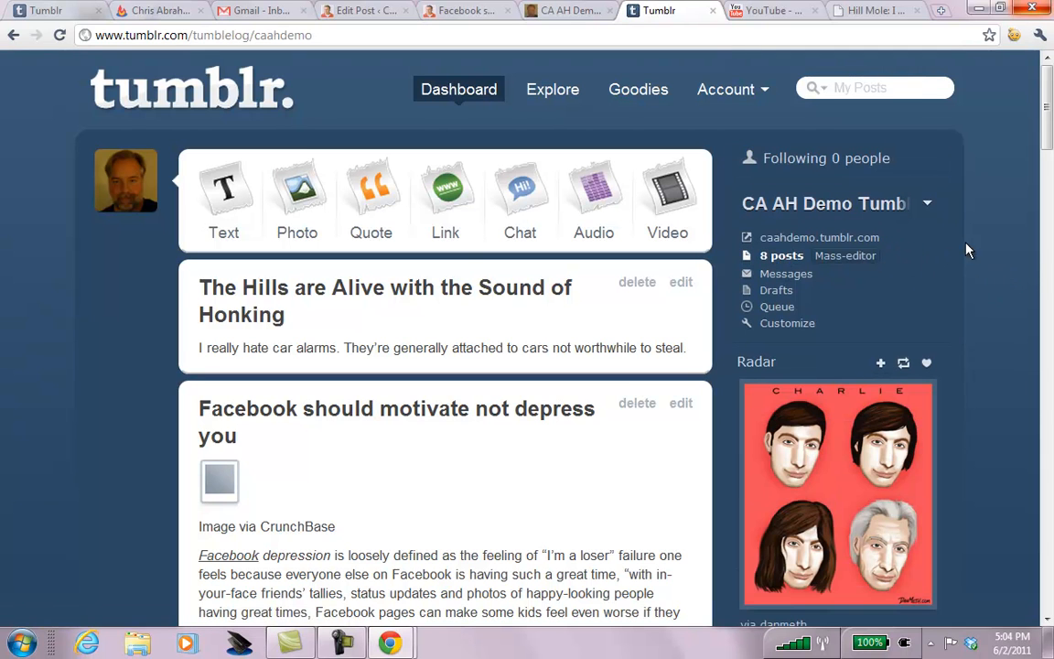
pyautogui.click(777, 292)
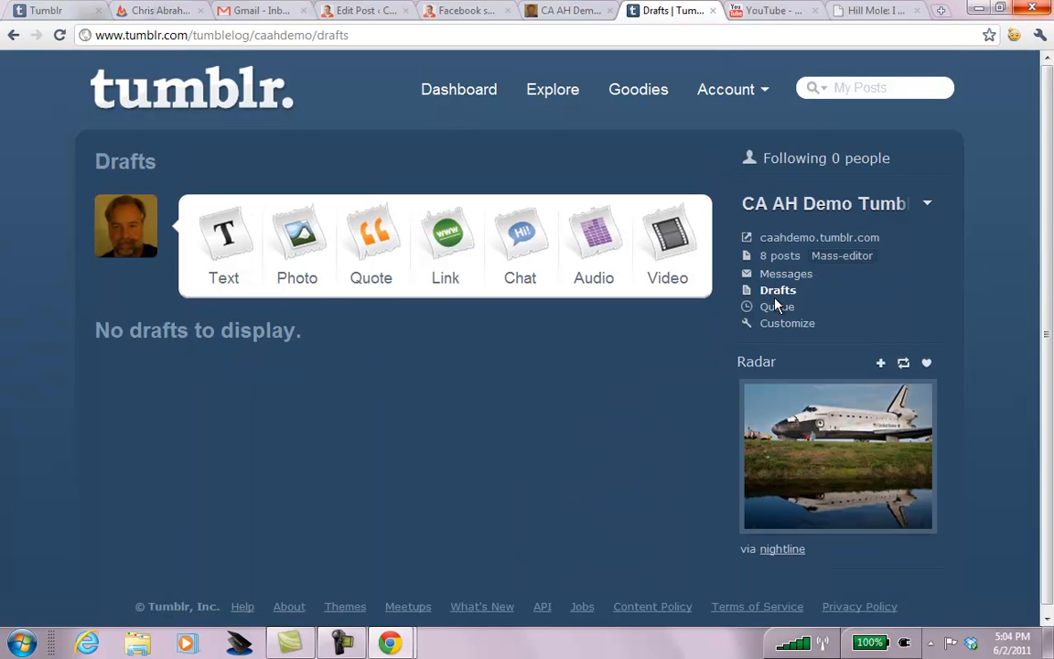
pyautogui.click(777, 309)
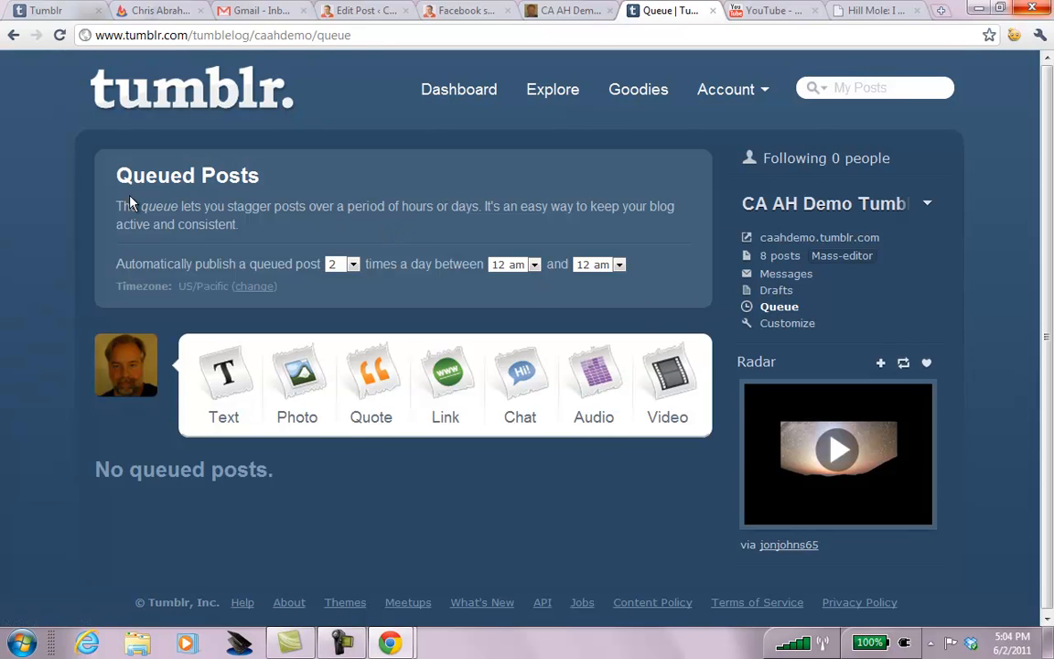
# Set the queue to publish 12 posts per day, after briefly choosing 24.
pyautogui.moveTo(116, 207); pyautogui.dragTo(292, 221)
pyautogui.click(295, 227)
pyautogui.click(354, 264)
pyautogui.moveTo(361, 345); pyautogui.dragTo(362, 457)
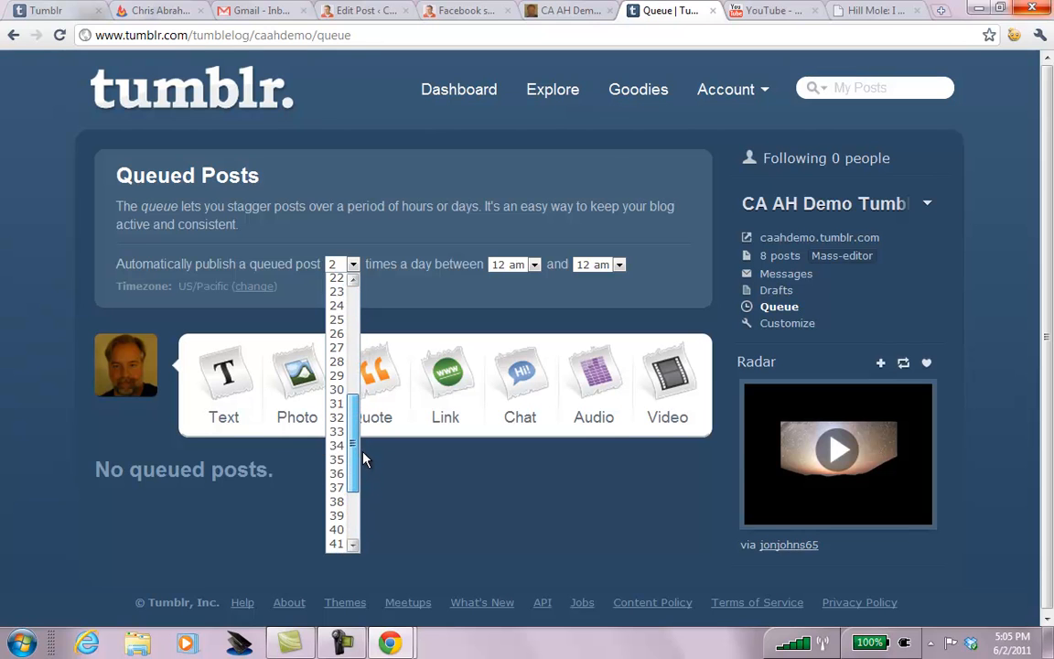
pyautogui.click(343, 313)
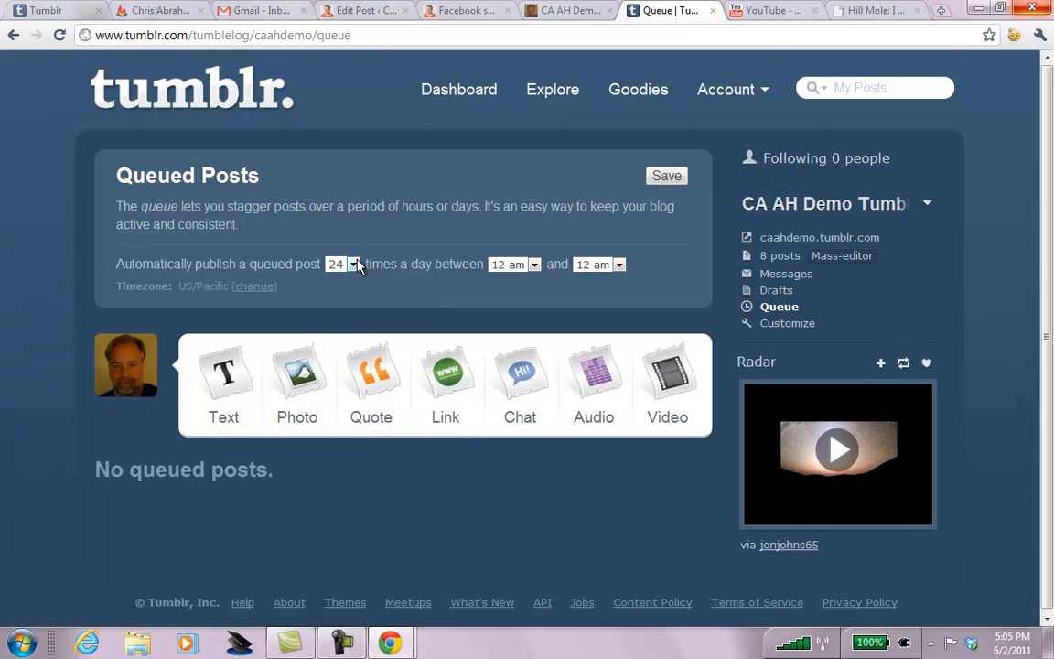
pyautogui.click(357, 265)
pyautogui.click(356, 299)
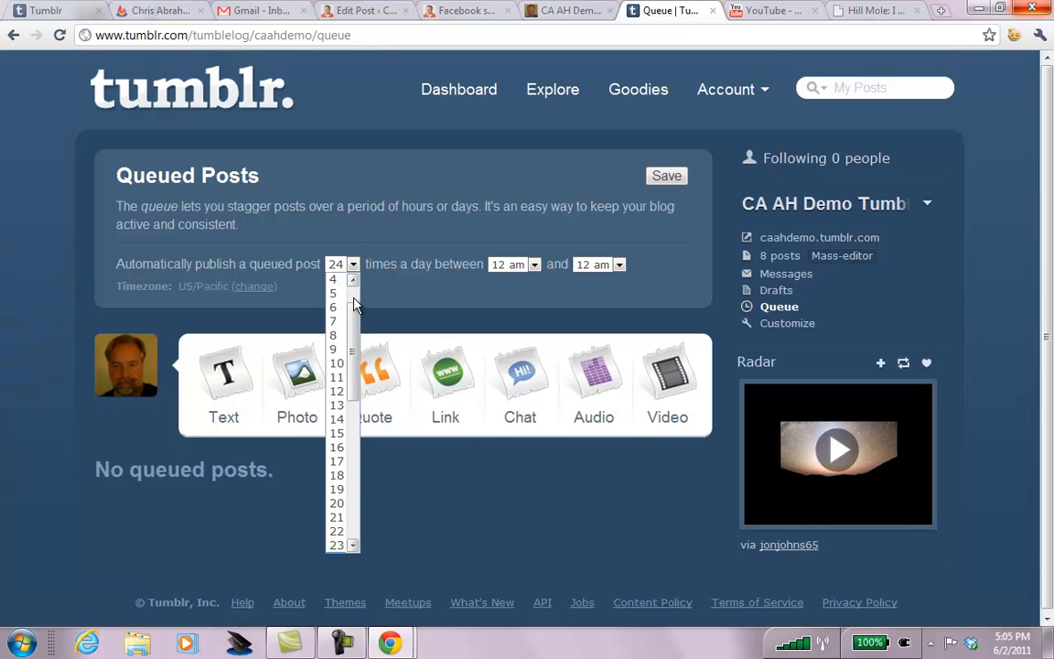
pyautogui.click(339, 391)
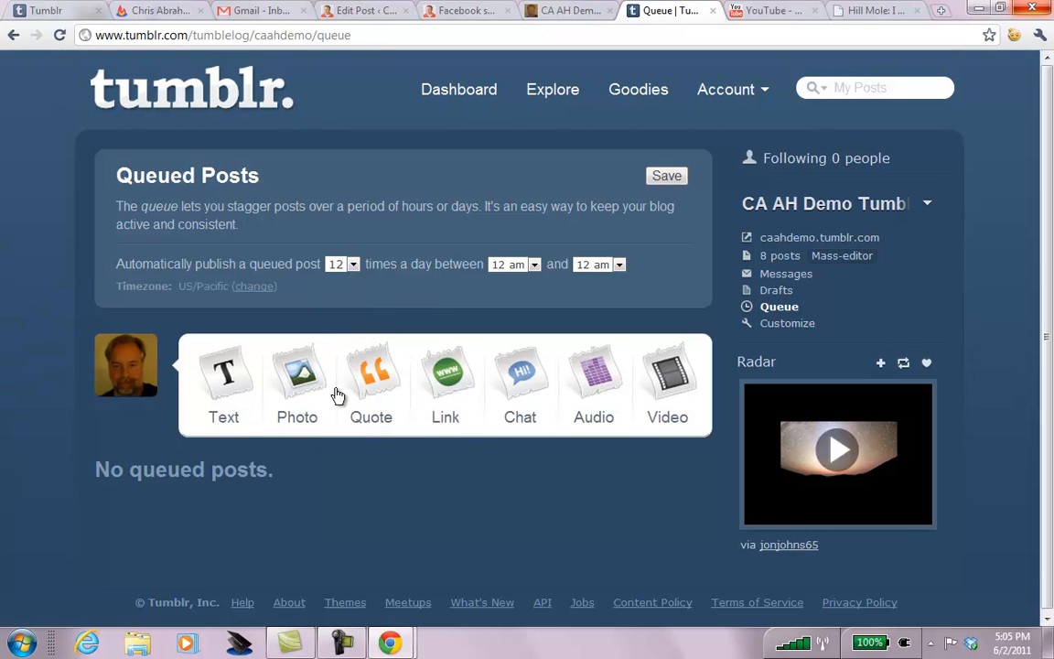
# Set the queue publishing window from 6 am to 6 pm.
pyautogui.click(534, 265)
pyautogui.moveTo(538, 346); pyautogui.dragTo(529, 424)
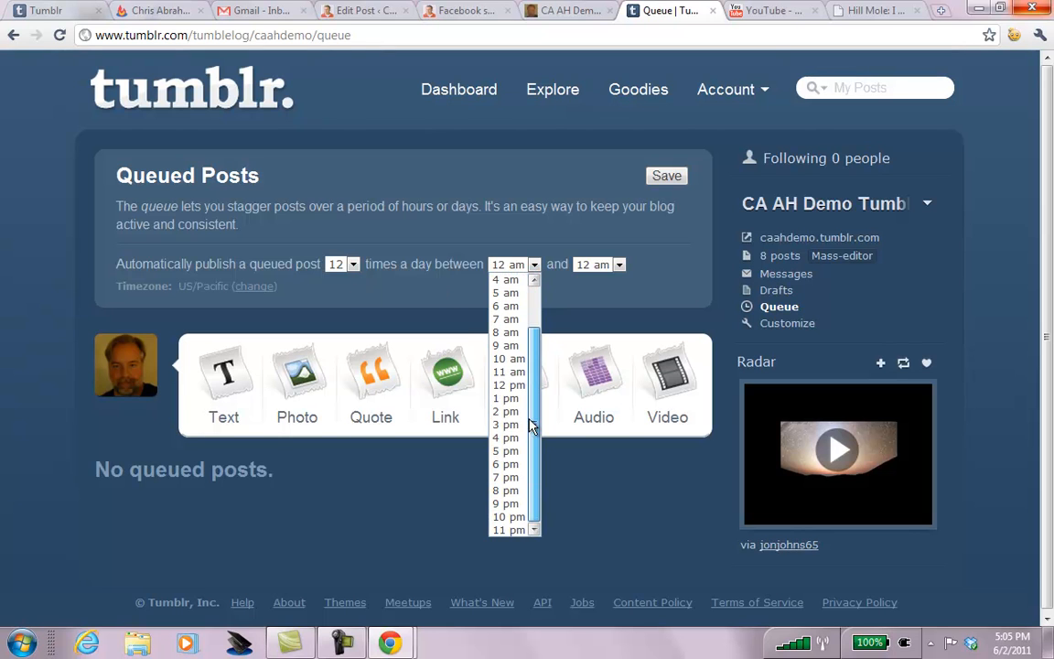
pyautogui.click(510, 307)
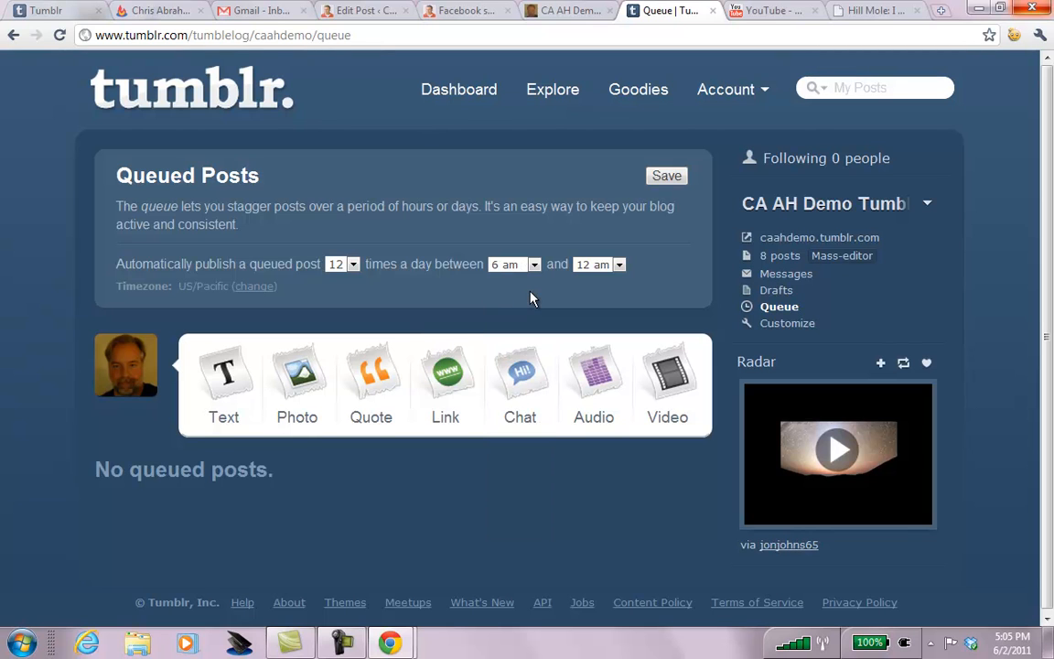
pyautogui.click(618, 265)
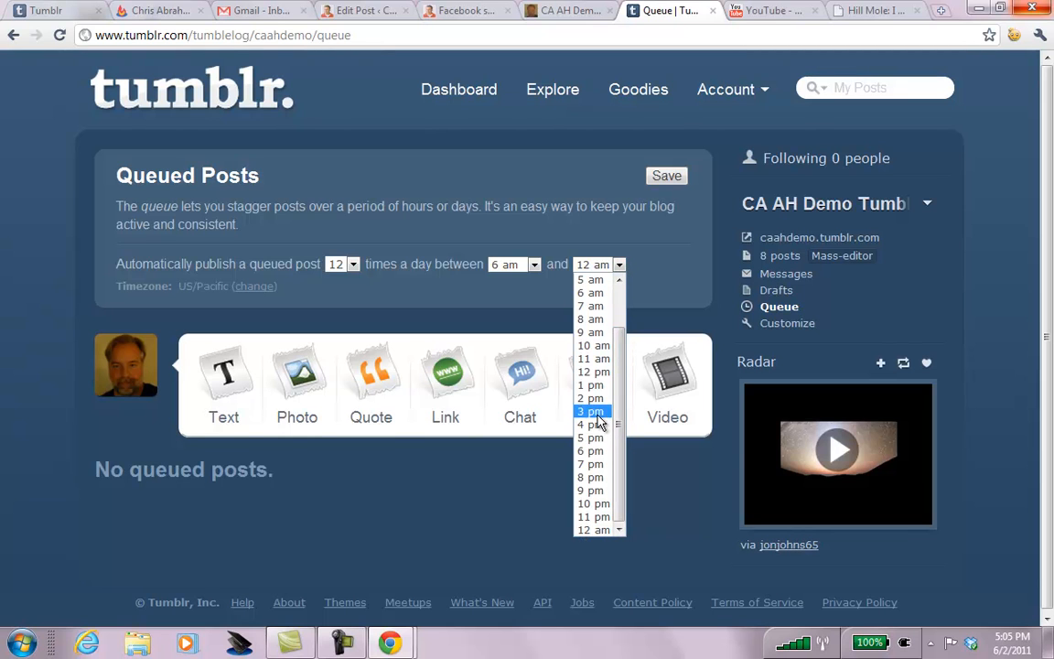
pyautogui.click(592, 451)
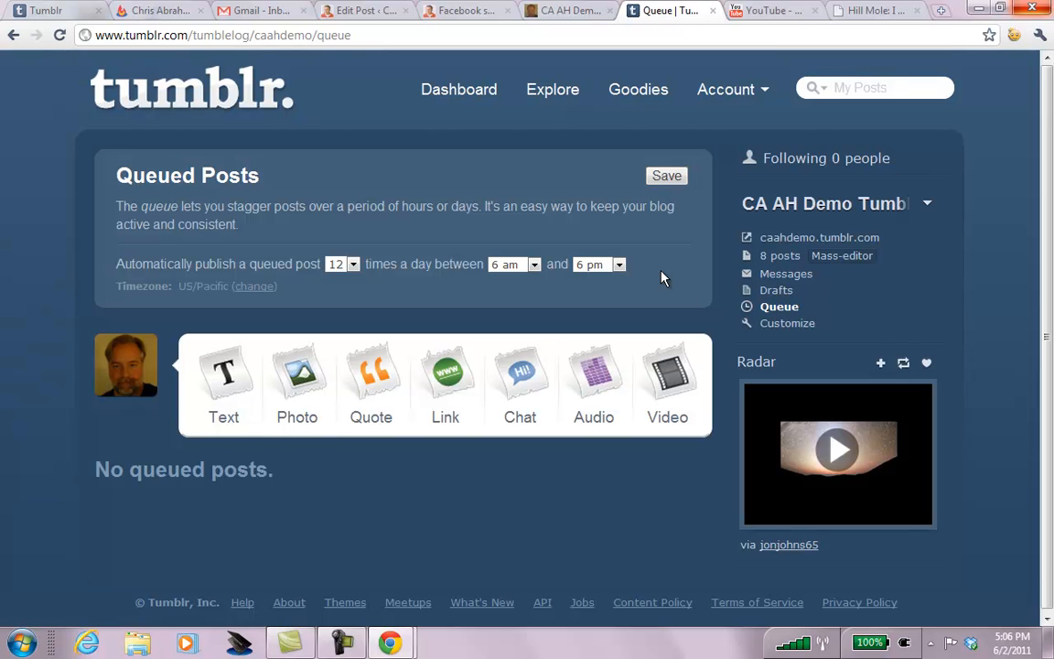
pyautogui.hotkey('ctrl', 'Tab')
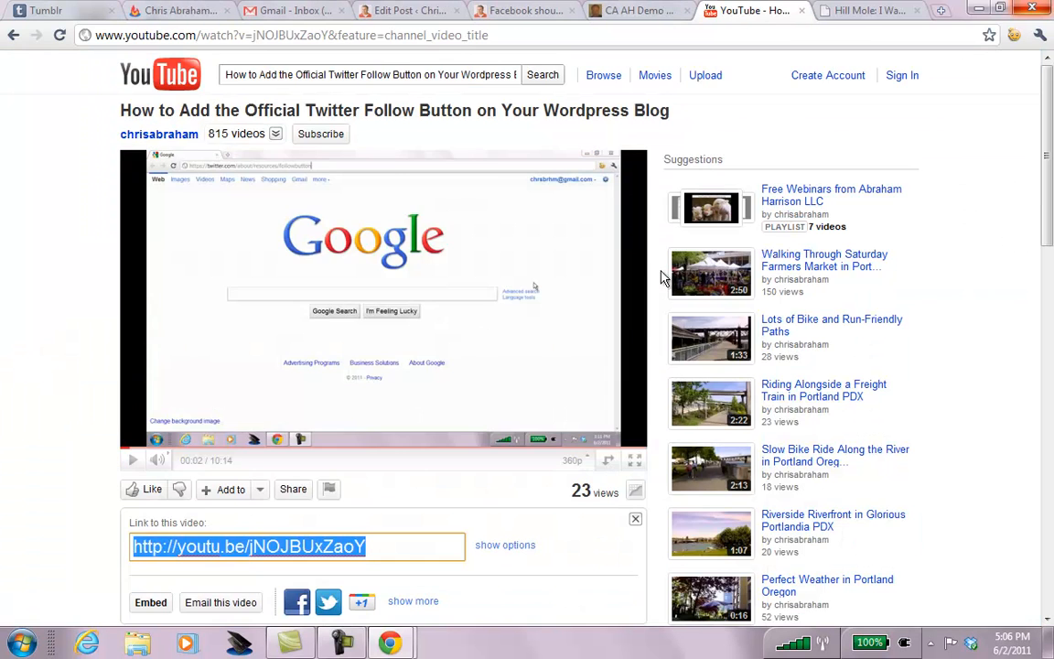
pyautogui.click(88, 219)
pyautogui.hotkey('ctrl', 'w')
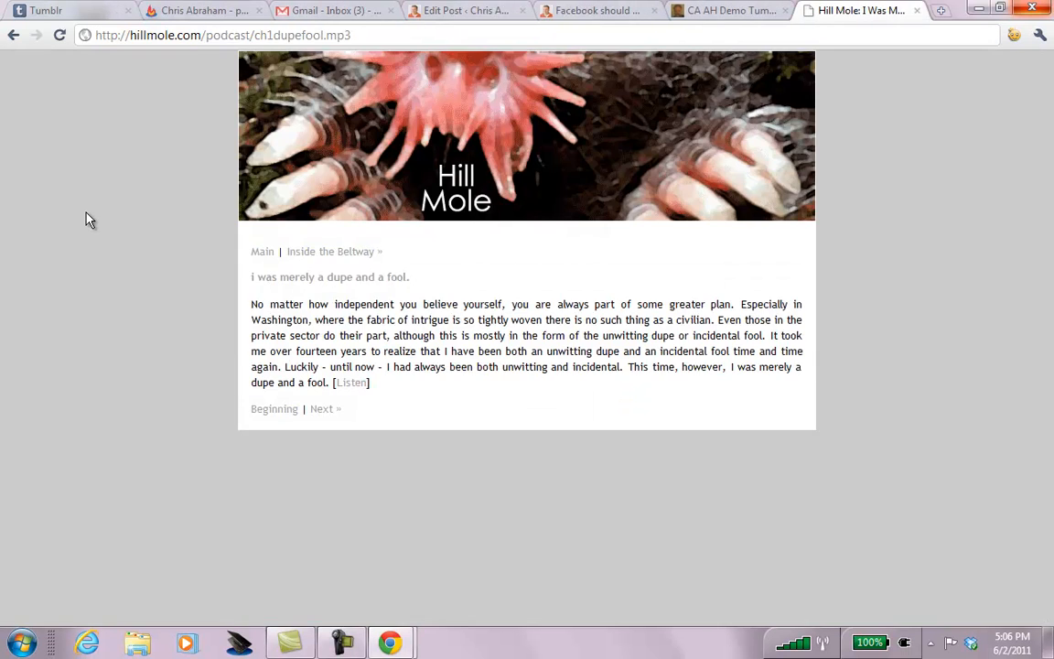
pyautogui.hotkey('ctrl', 'w')
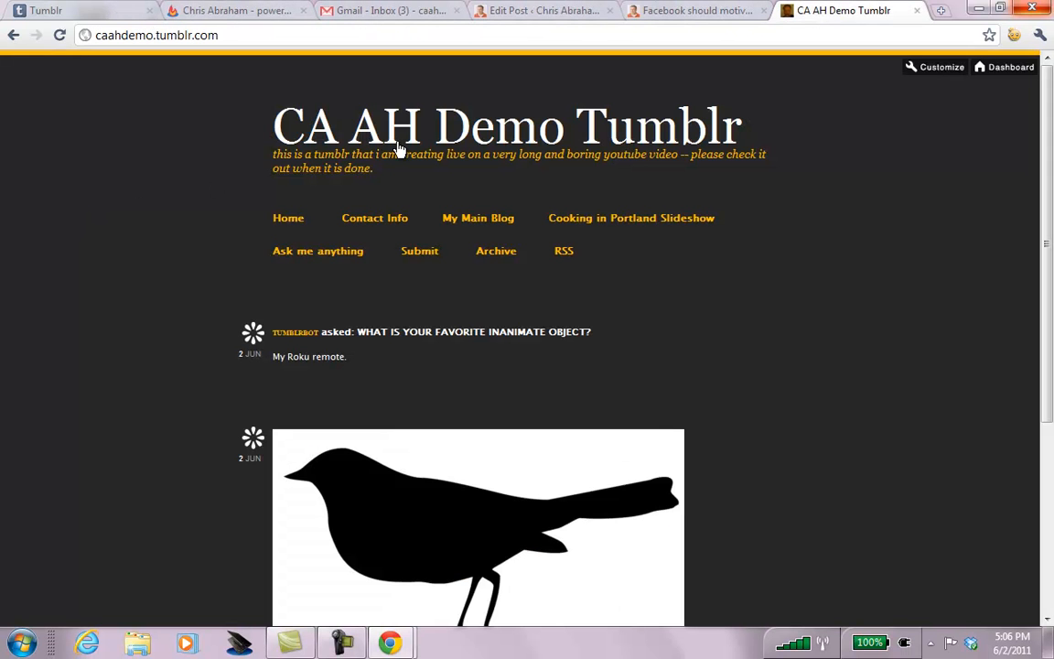
pyautogui.click(511, 129)
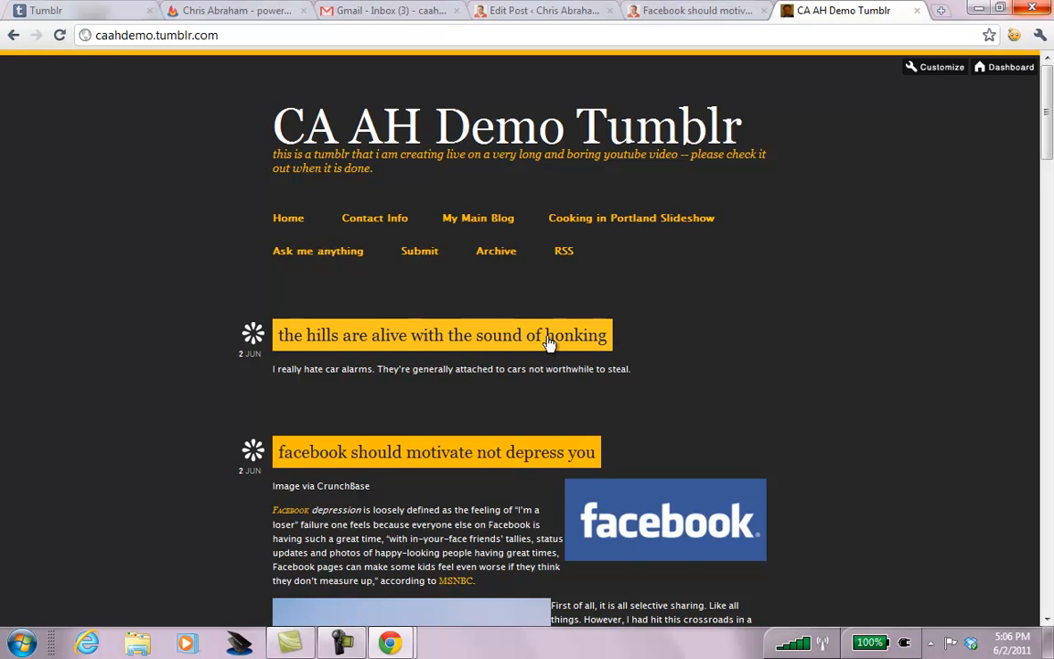
pyautogui.hotkey('ctrl', '+')
pyautogui.hotkey('ctrl', '+')
pyautogui.hotkey('ctrl', '+')
pyautogui.hotkey('ctrl', '+')
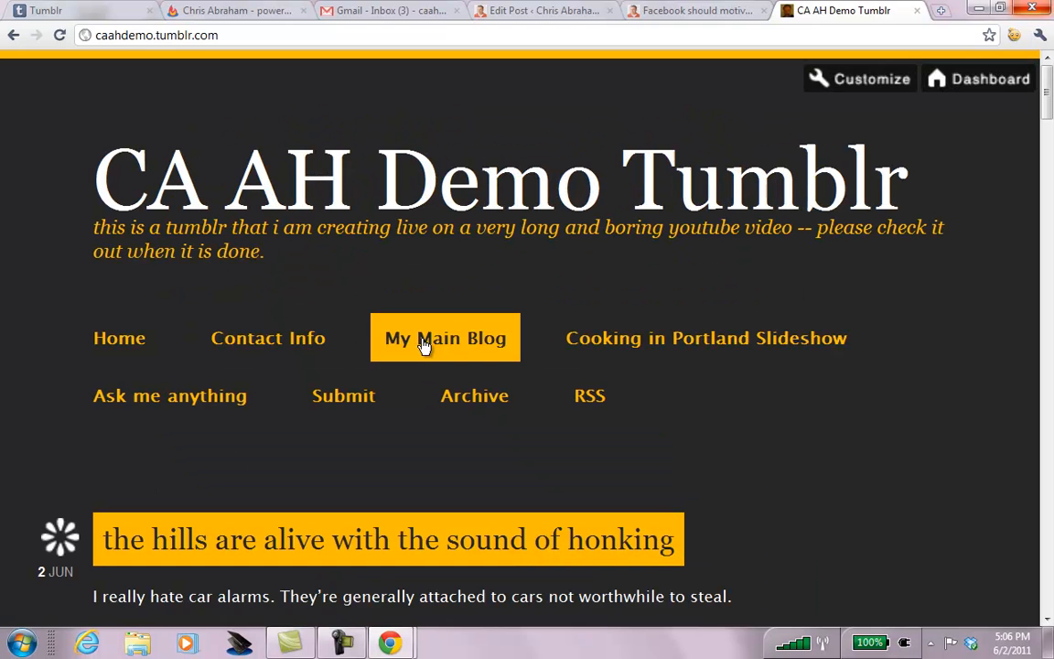
pyautogui.scroll(-1, 424, 346)
pyautogui.scroll(-3, 424, 346)
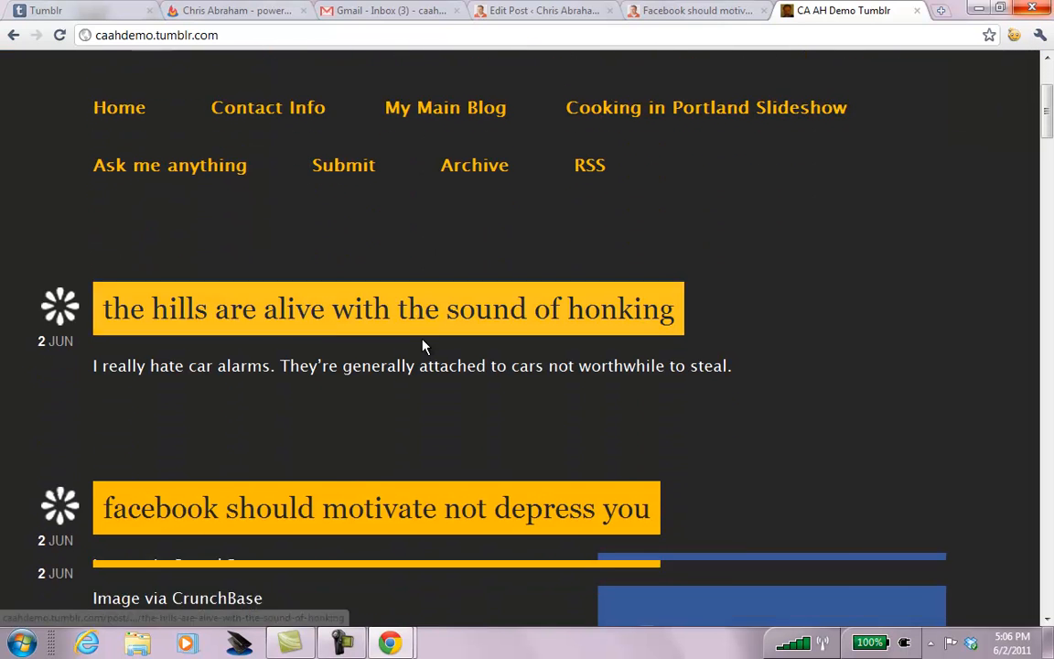
pyautogui.scroll(-2, 424, 346)
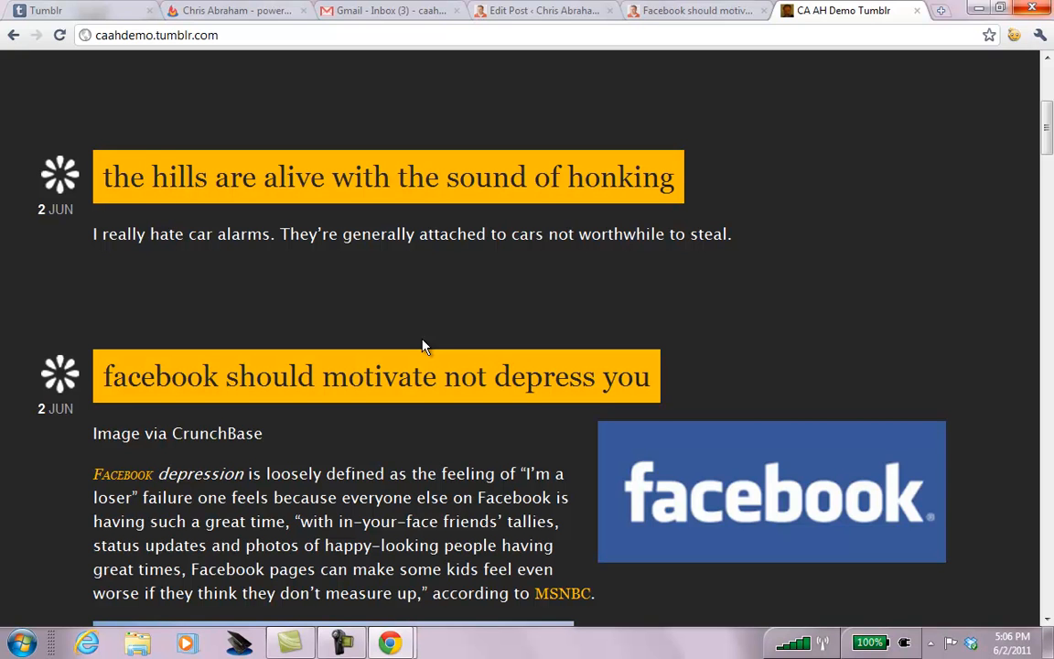
pyautogui.scroll(-5, 424, 346)
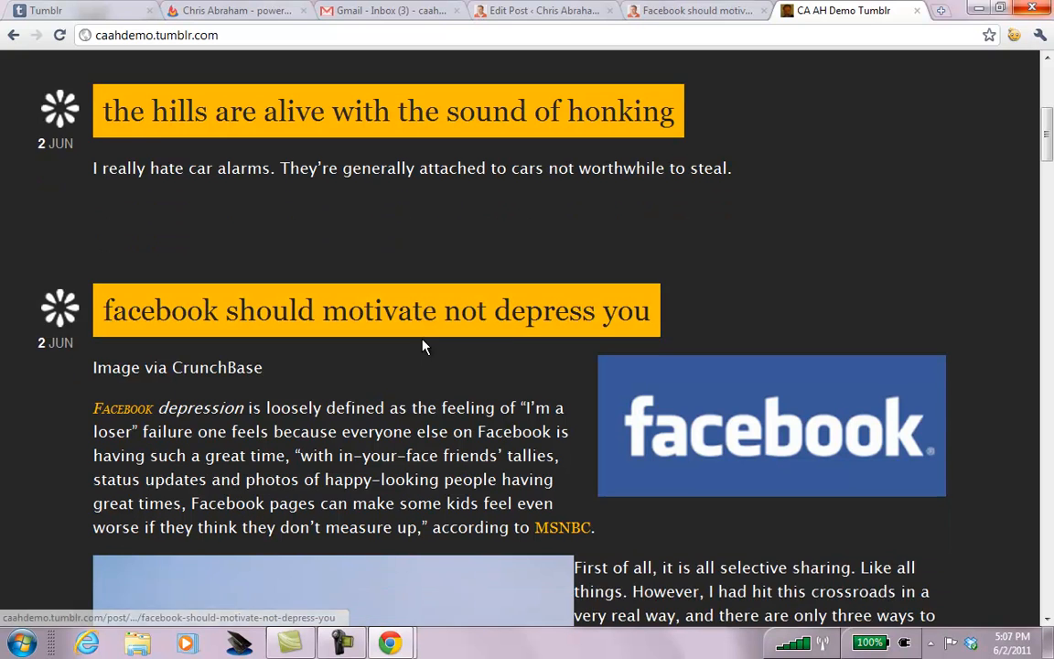
pyautogui.scroll(-6, 423, 340)
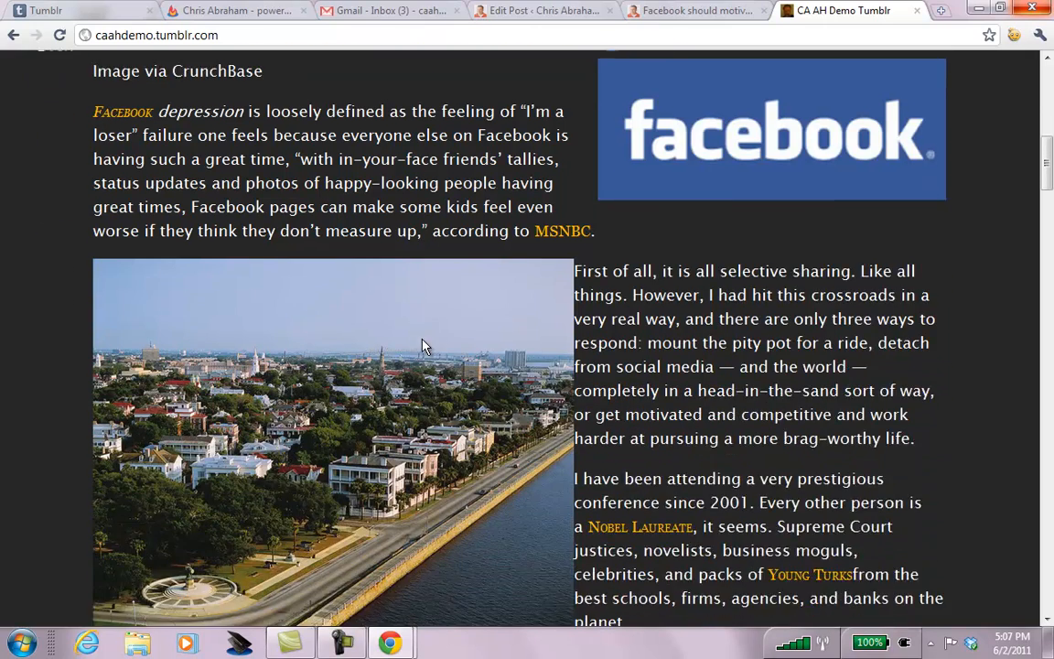
pyautogui.scroll(-4, 424, 341)
pyautogui.scroll(20, 423, 341)
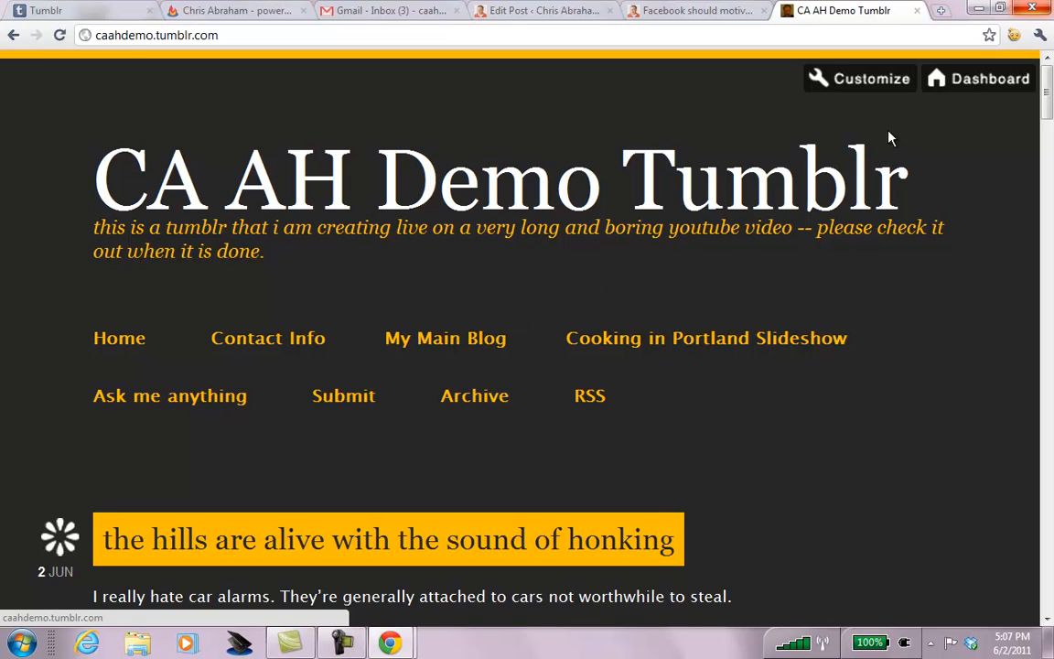
# Cancel out of Customize, follow the demo blog, and log out of the demo account.
pyautogui.click(872, 84)
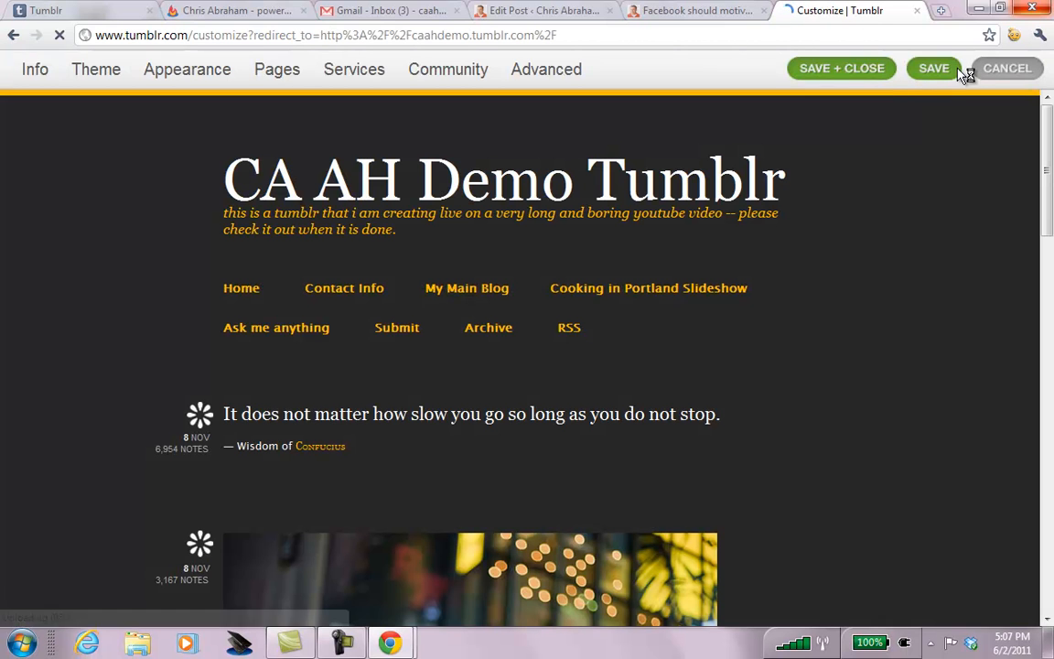
pyautogui.click(1005, 71)
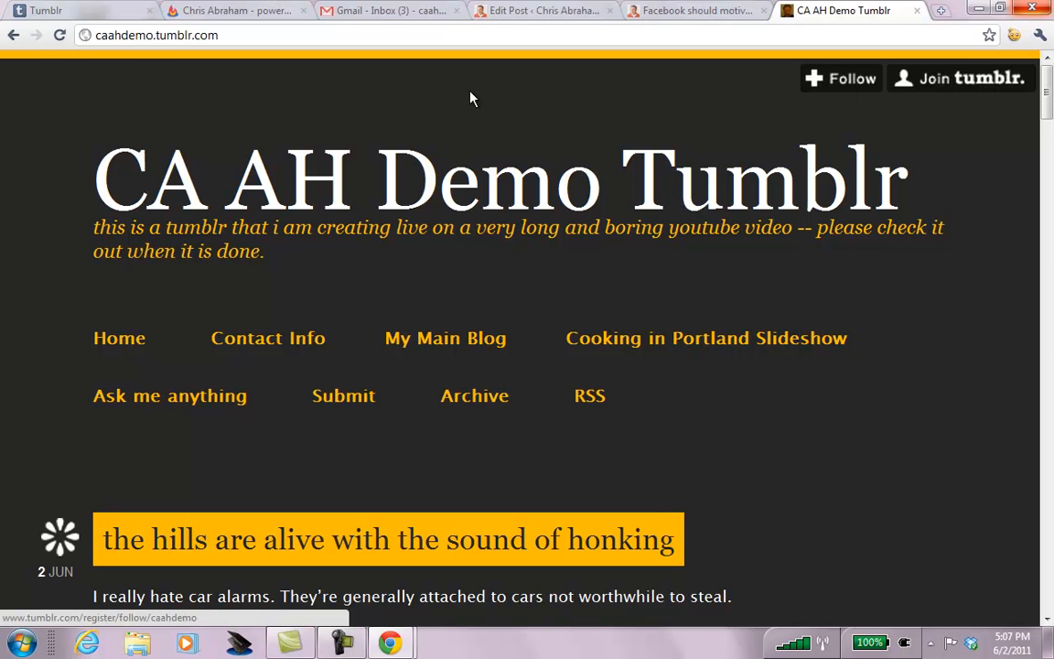
pyautogui.click(853, 80)
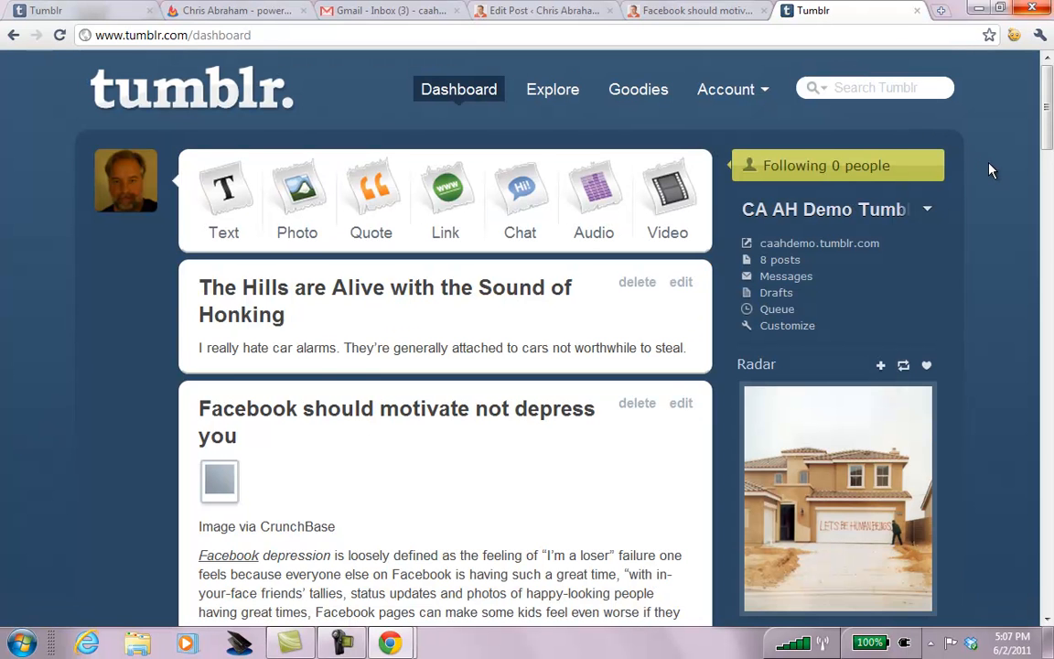
pyautogui.click(763, 96)
pyautogui.click(719, 173)
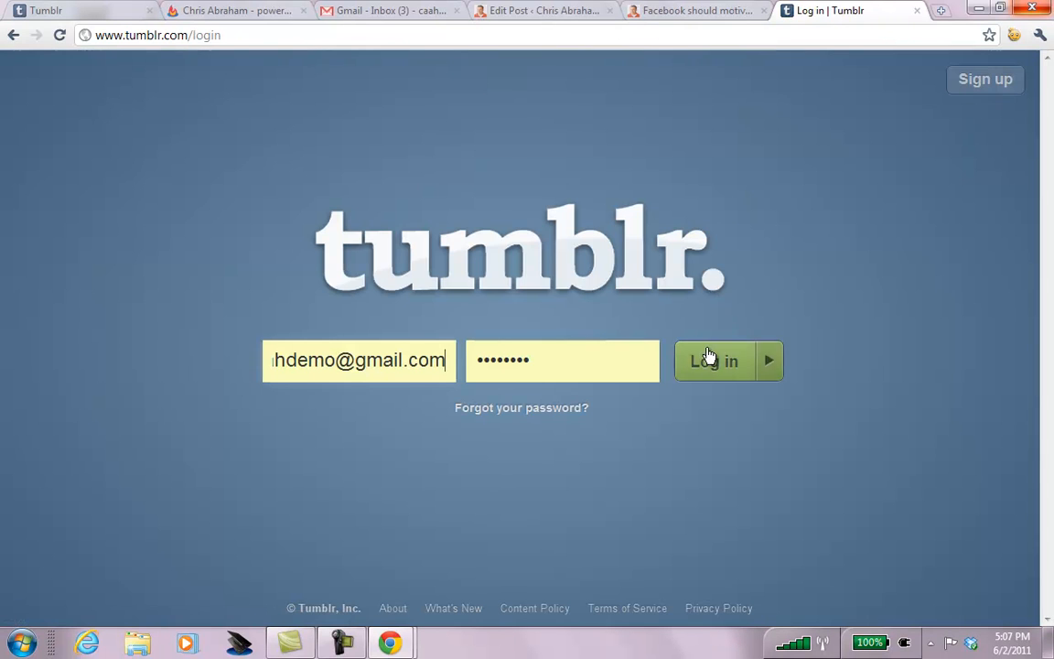
# Log in to the main Tumblr account with its e-mail and password.
pyautogui.tripleClick(353, 356)
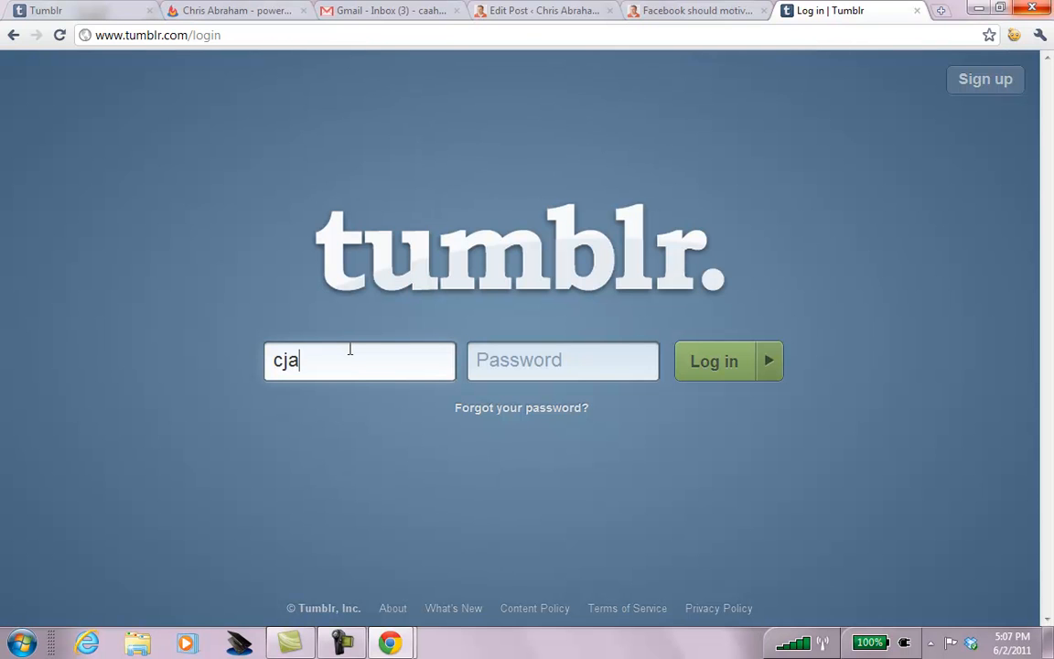
pyautogui.press('Tab')
pyautogui.write('••••••••')
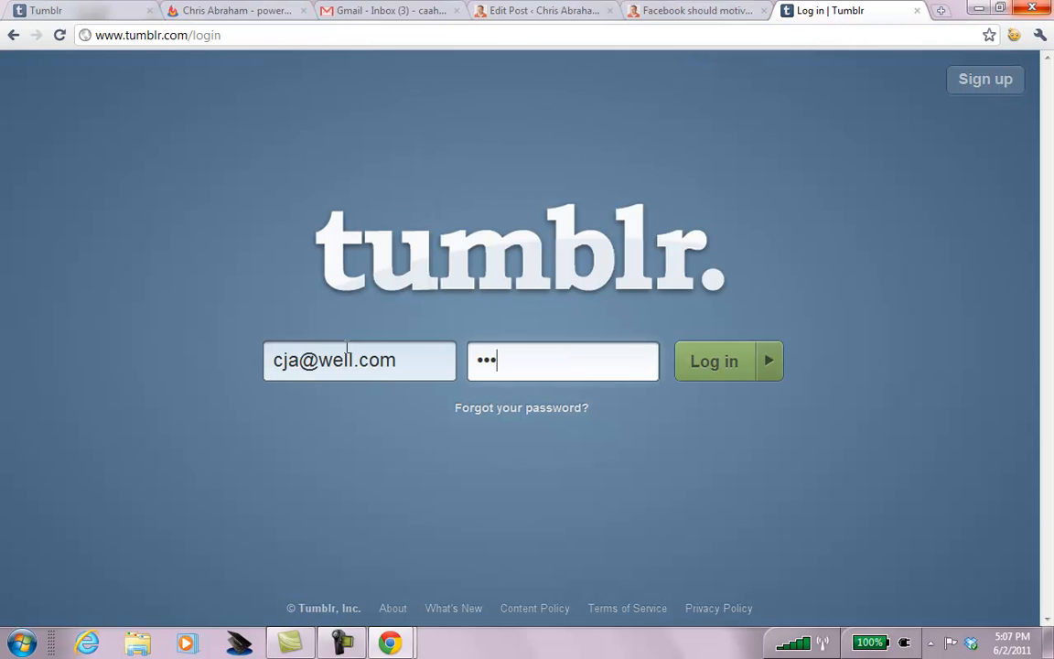
pyautogui.click(727, 375)
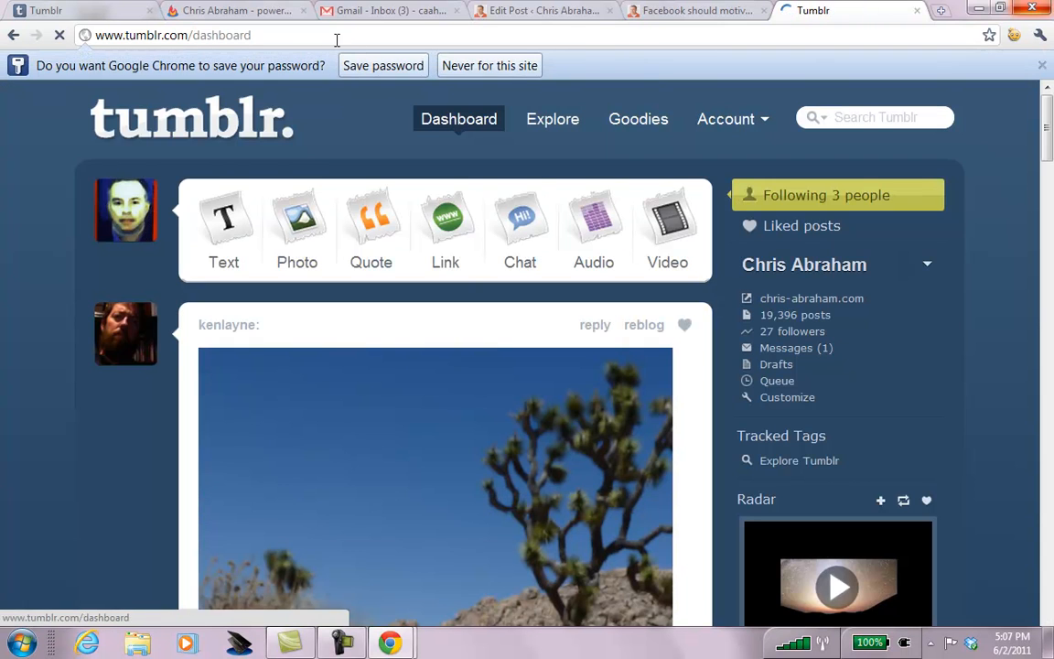
# Save the browser password, go to caahdemo.tumblr.com, and follow the CA AH Demo Tumblr blog.
pyautogui.click(368, 65)
pyautogui.click(467, 35)
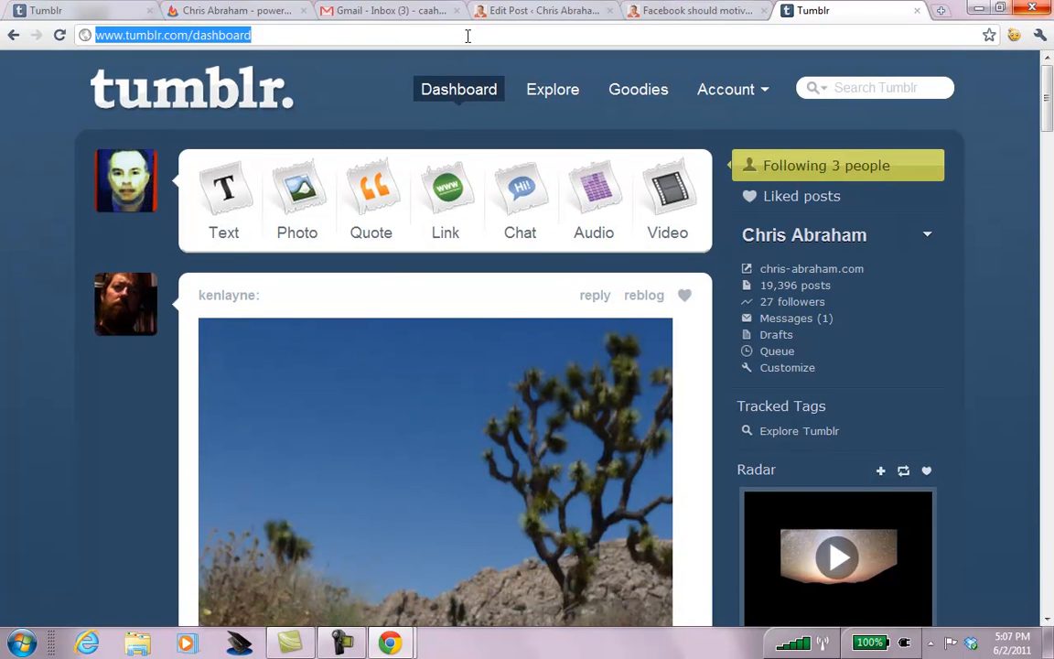
pyautogui.write('caahdemo.tumblr.com')
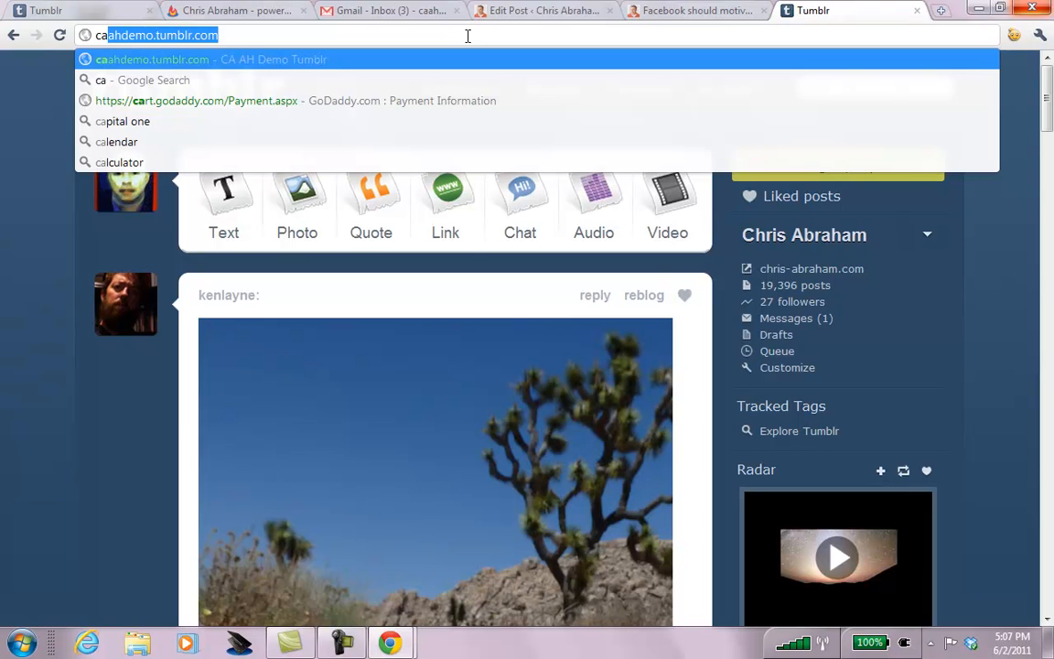
pyautogui.press('Right')
pyautogui.press('Return')
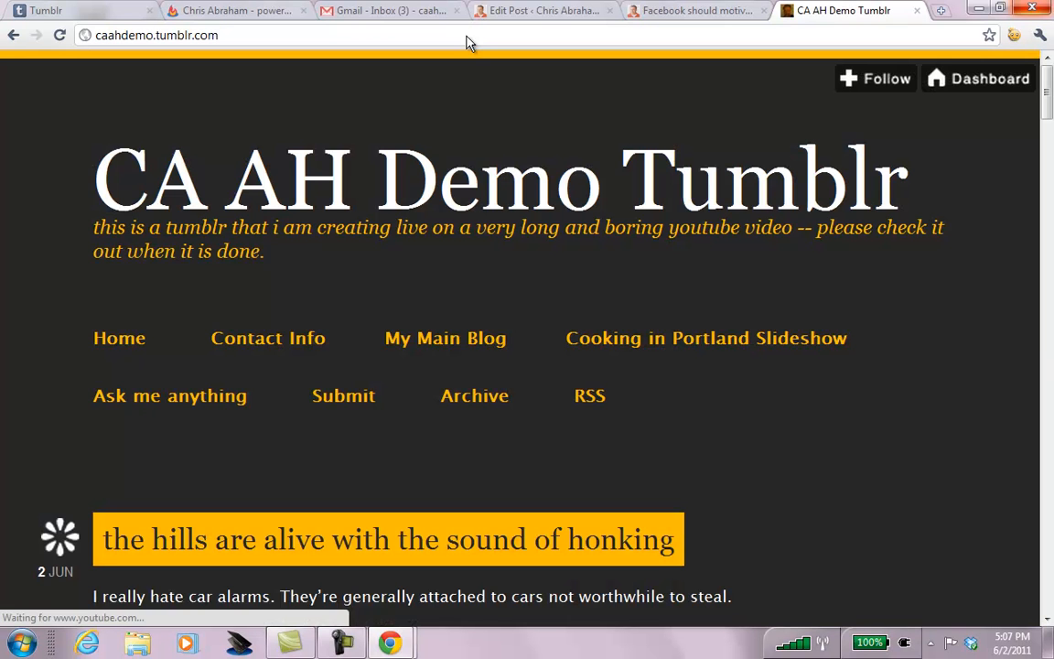
pyautogui.click(884, 79)
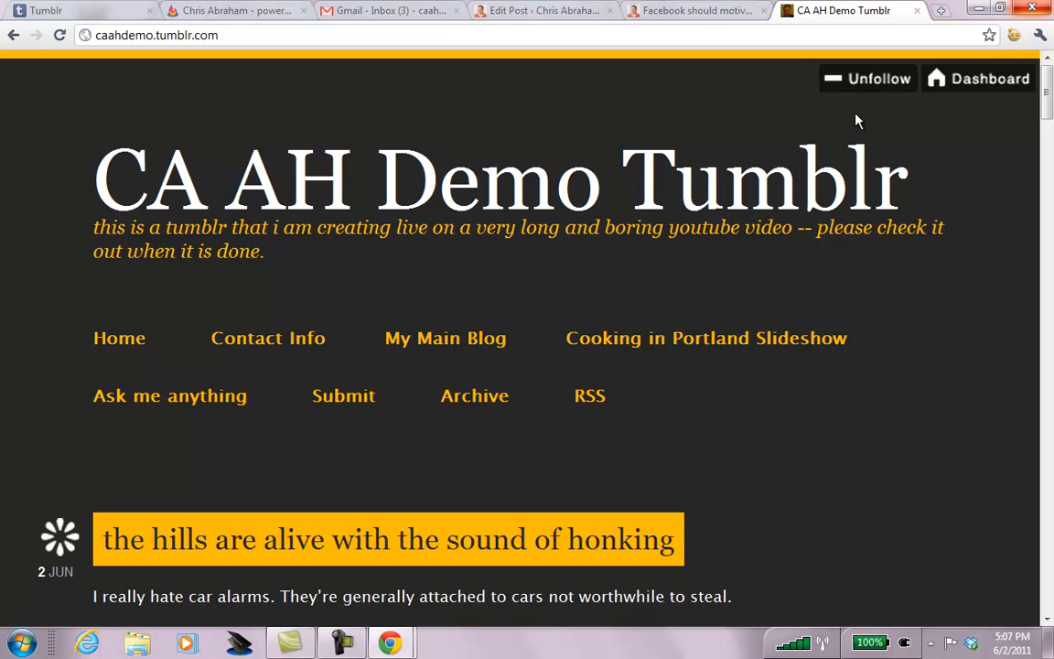
# From the dashboard, view the one liked post, then the 27 followers list.
pyautogui.click(958, 85)
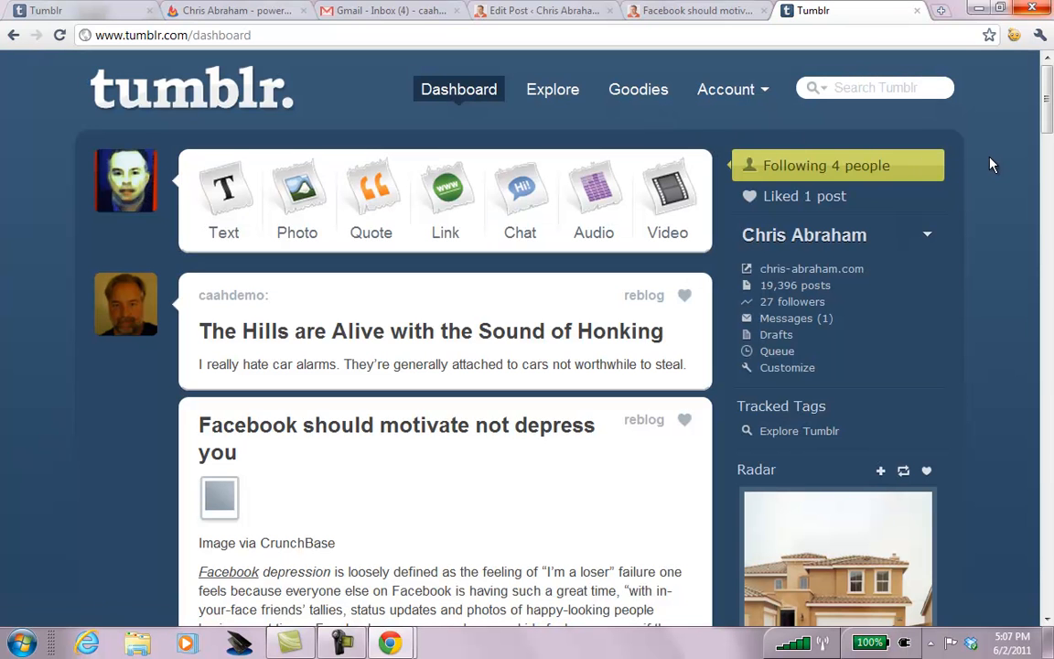
pyautogui.click(778, 197)
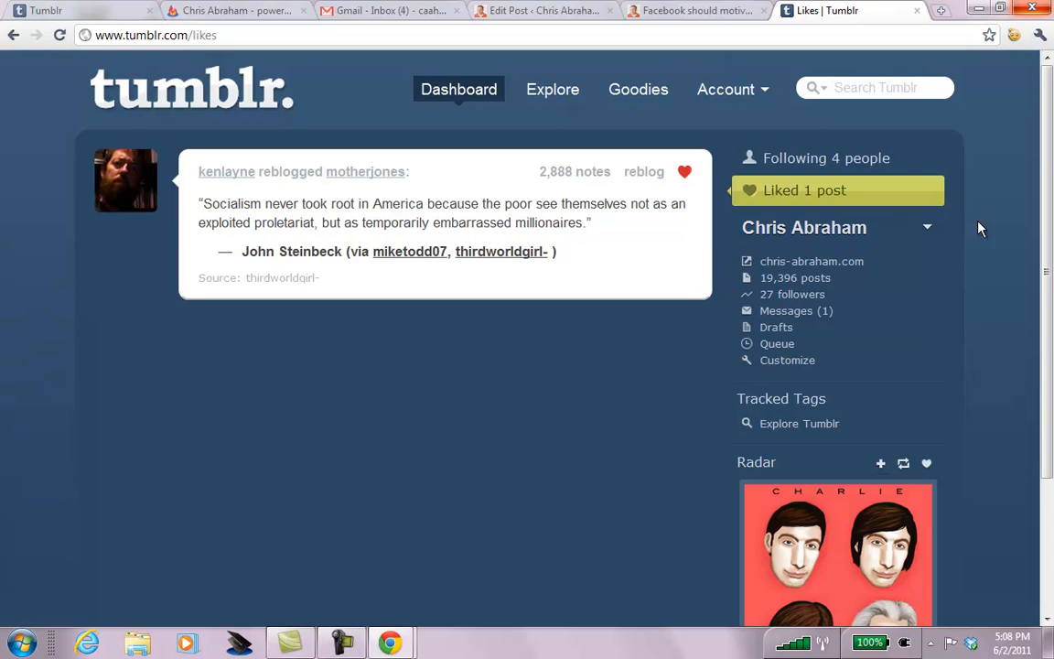
pyautogui.click(799, 296)
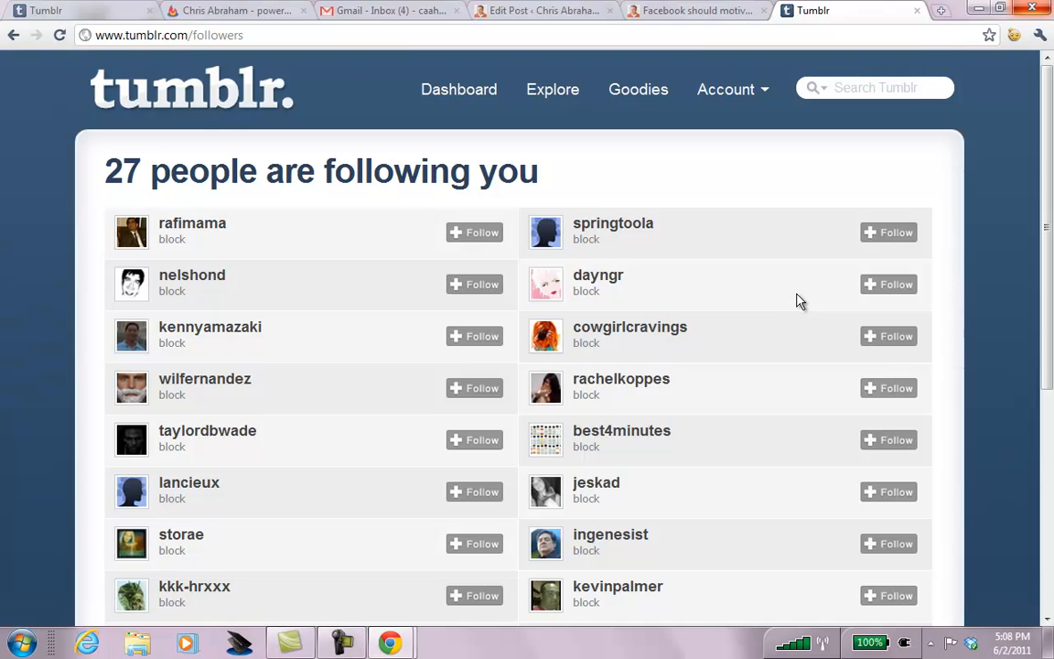
# Answer the inanimate-object ask in Messages with 'My Roku remote!'.
pyautogui.hotkey('alt', 'Left')
pyautogui.click(798, 278)
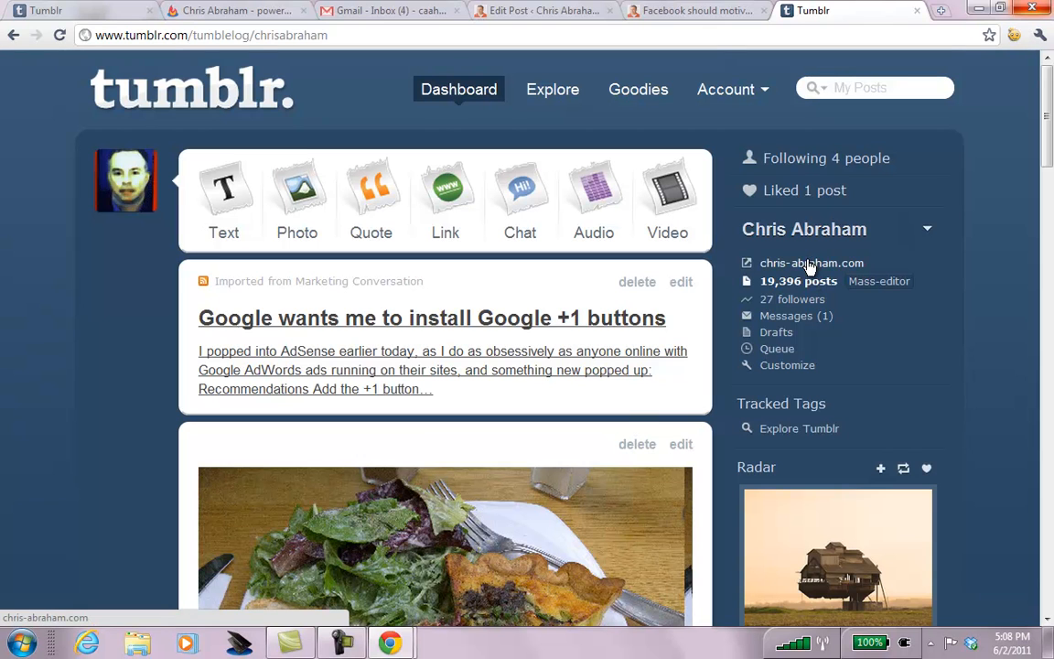
pyautogui.click(796, 317)
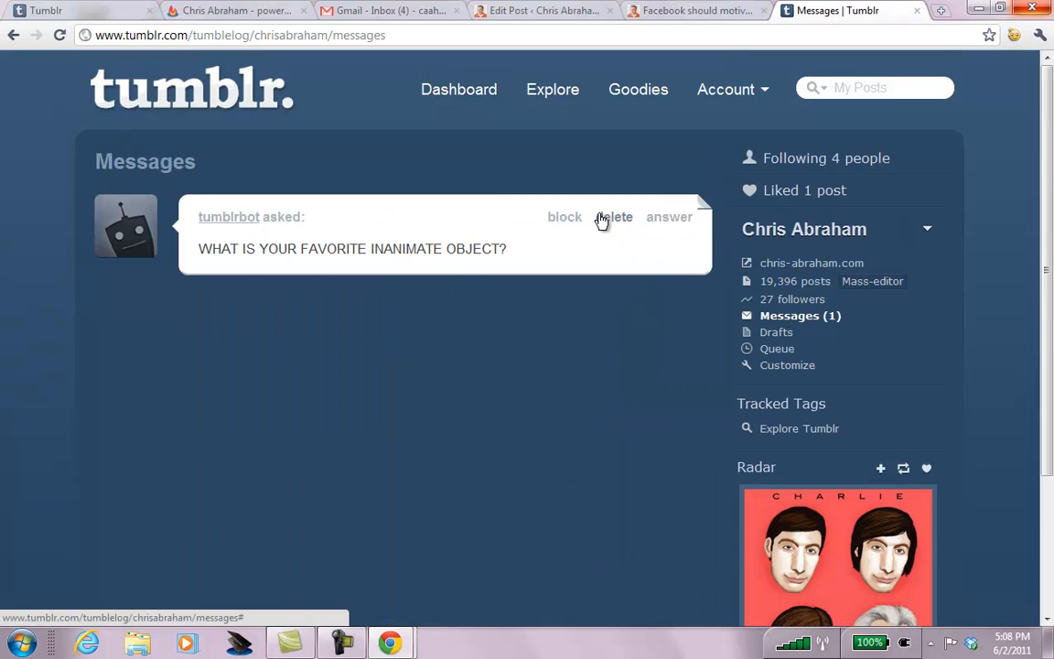
pyautogui.click(668, 218)
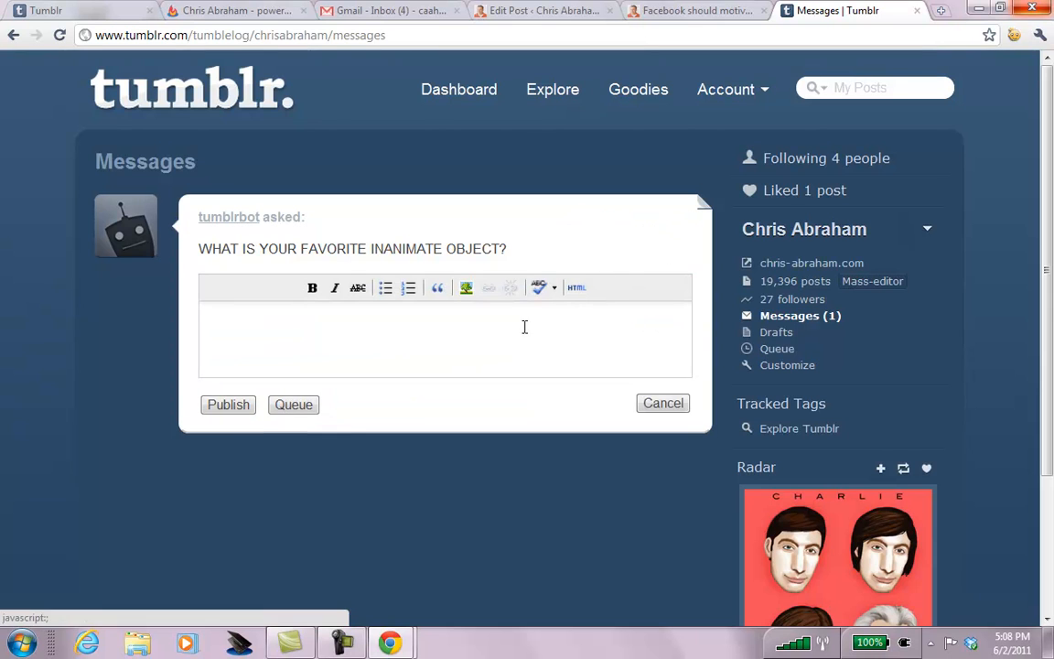
pyautogui.write('My Roku ')
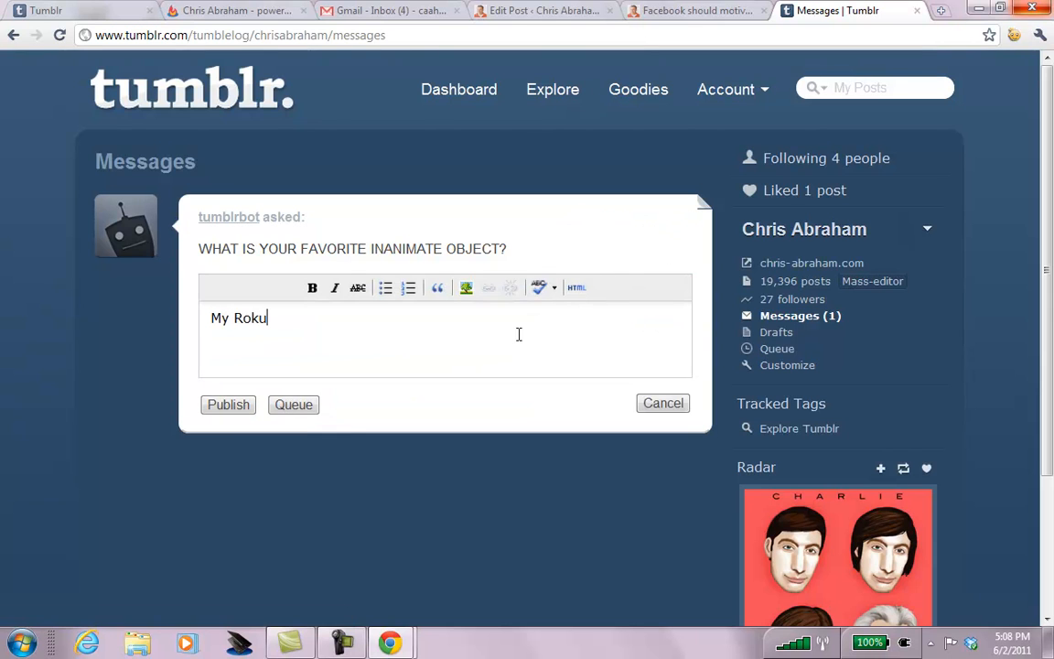
pyautogui.write('remote!')
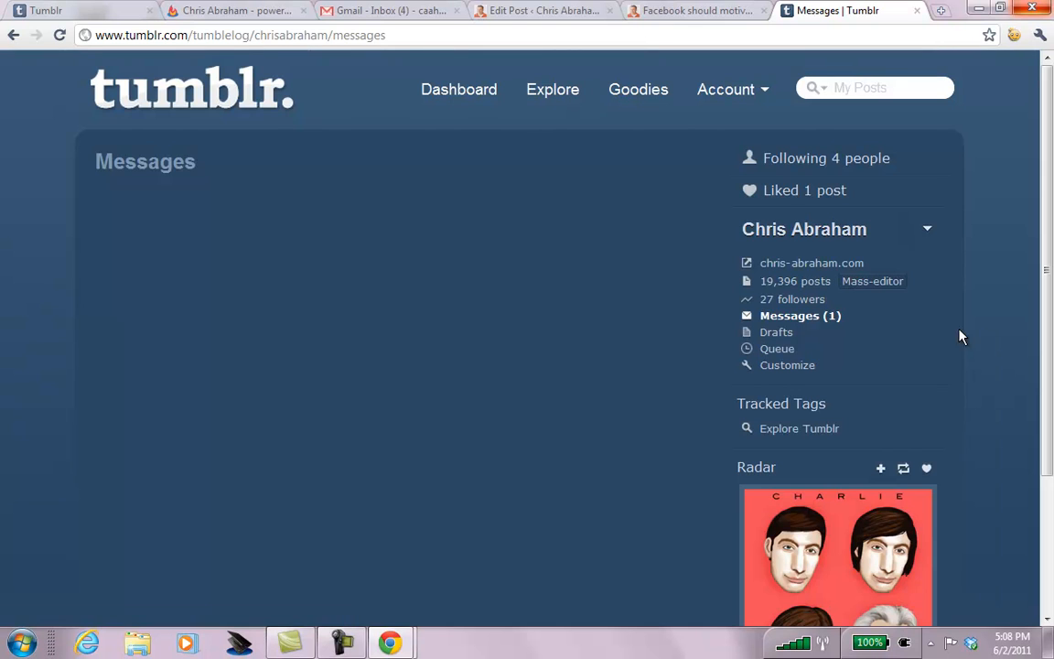
# Load the main blog's public web address in the browser.
pyautogui.click(232, 37)
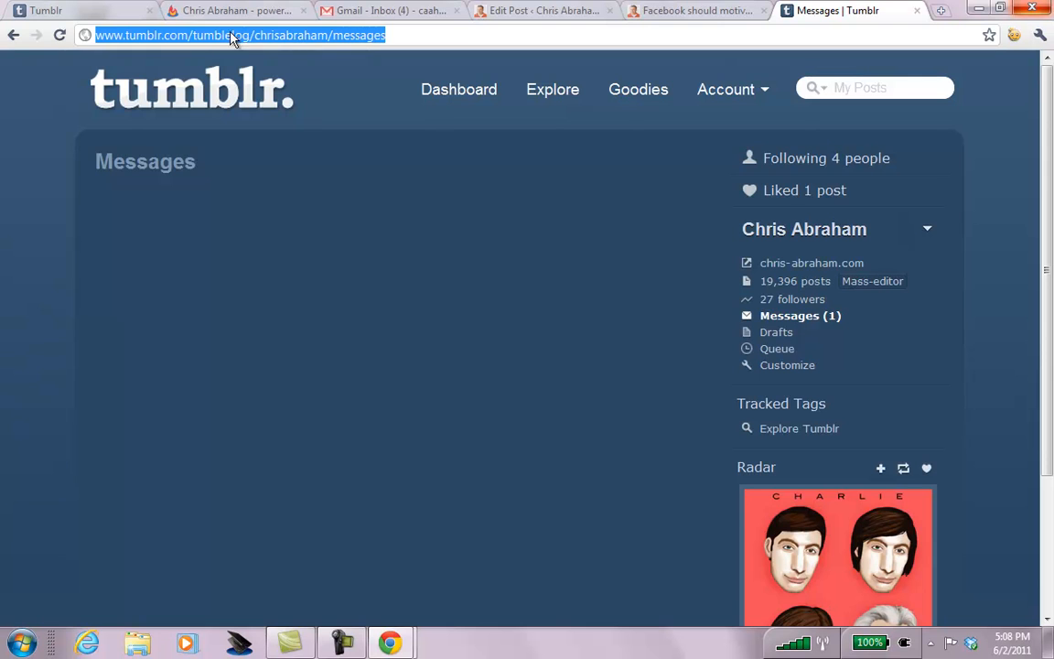
pyautogui.write('chris-abraham.com')
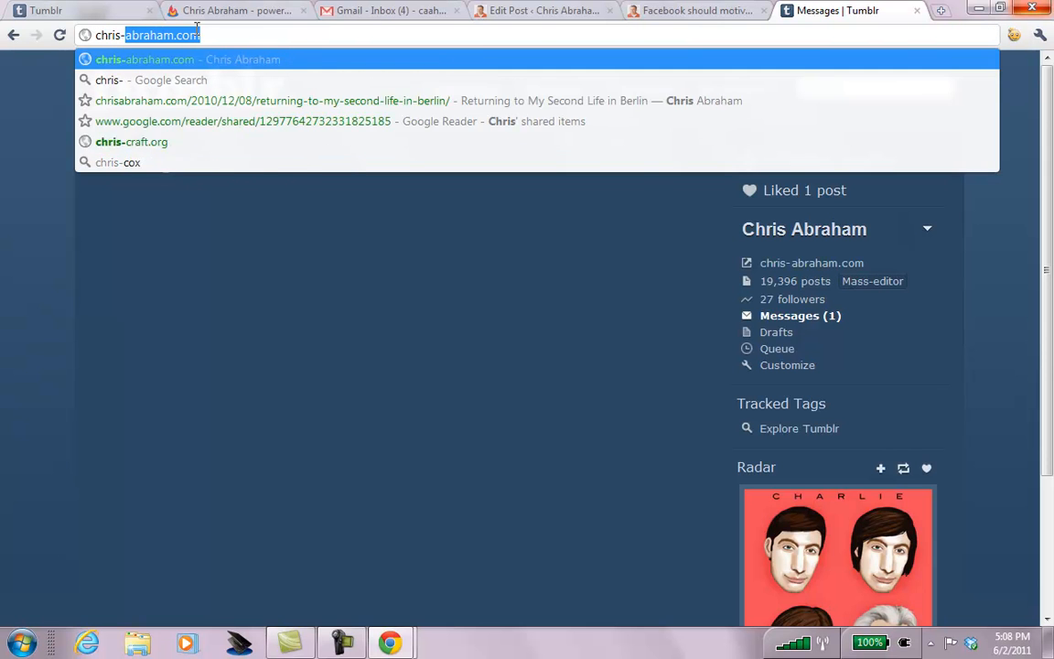
pyautogui.press('Return')
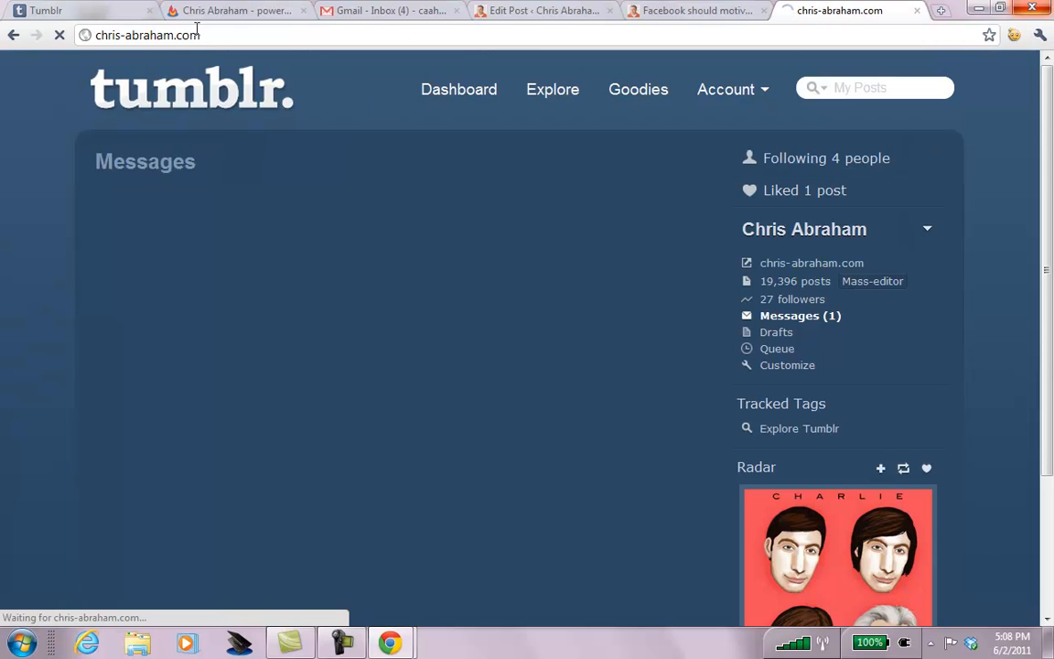